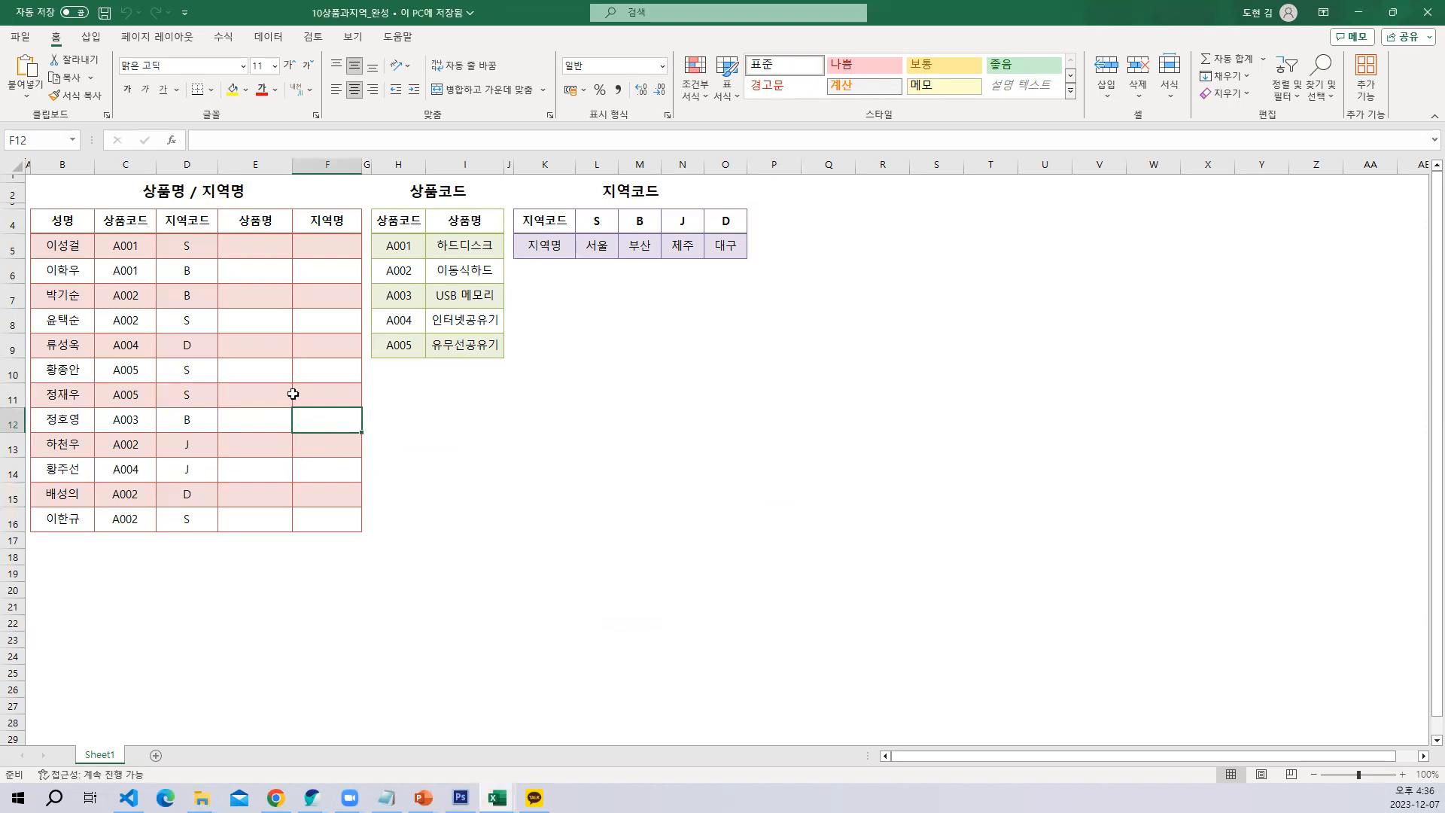
Select the product code list in H5:I9, then minimize this workbook to switch to the part-time payroll workbook
{"action": "left_click_drag", "start_coordinate": [399, 245], "coordinate": [475, 346]}
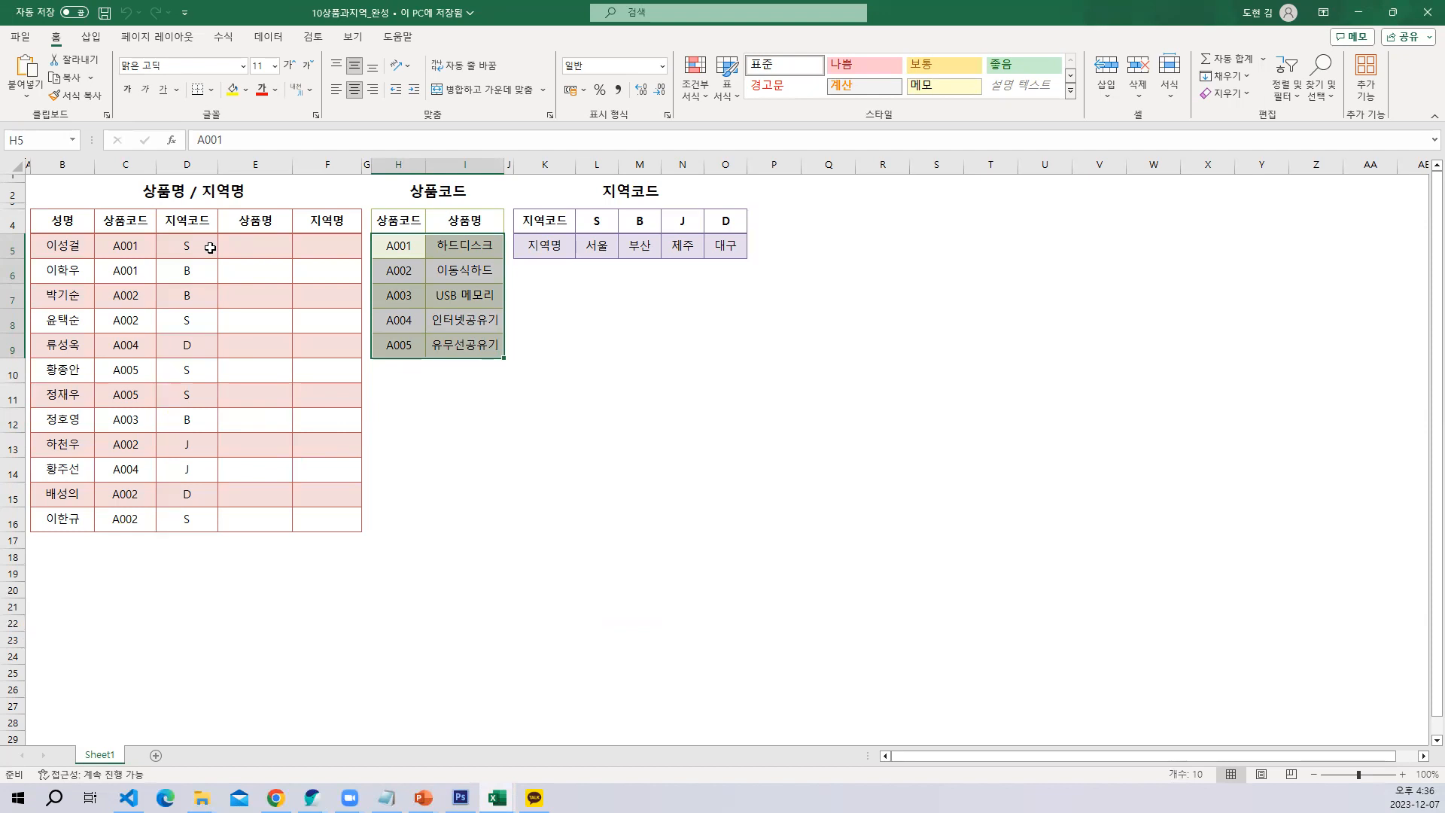
{"action": "left_click", "coordinate": [1357, 12]}
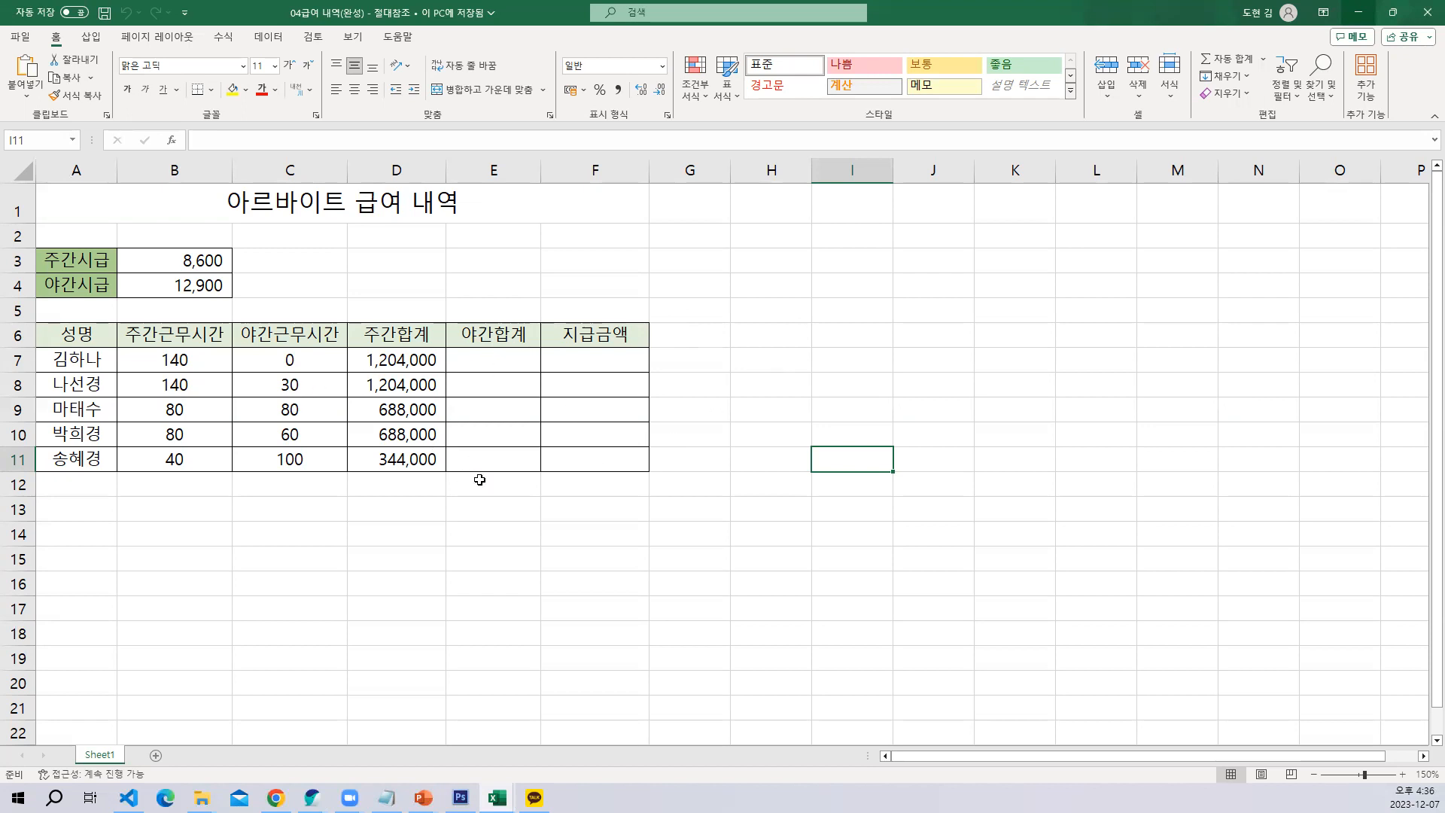
Examine the daytime hourly rate in B3, the 주간합계 formula in D7 and the neighbouring 야간합계 cell E7
{"action": "scroll", "coordinate": [477, 477], "scroll_direction": "up", "scroll_amount": 1}
{"action": "left_click", "coordinate": [496, 372]}
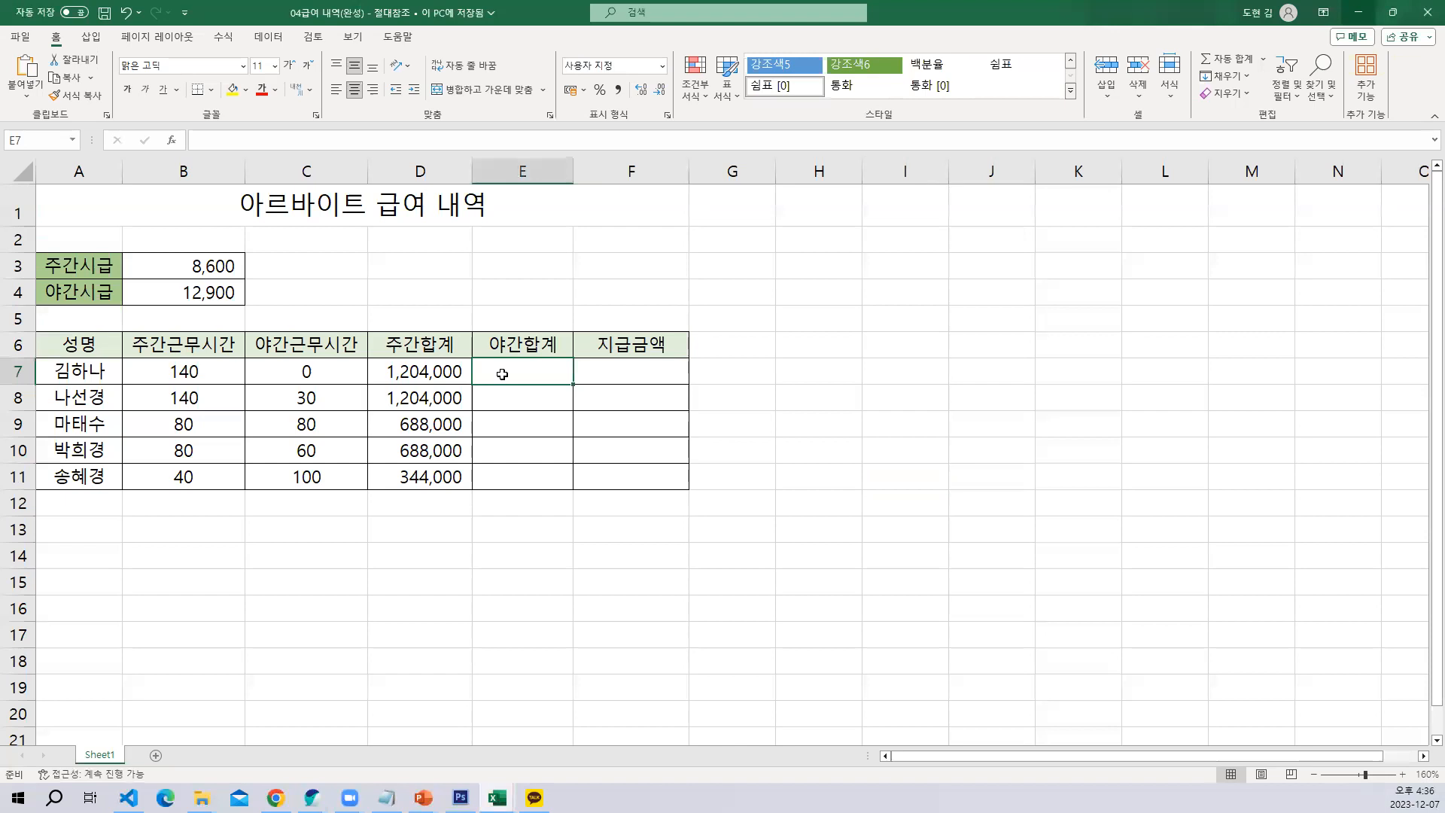
{"action": "left_click", "coordinate": [149, 266]}
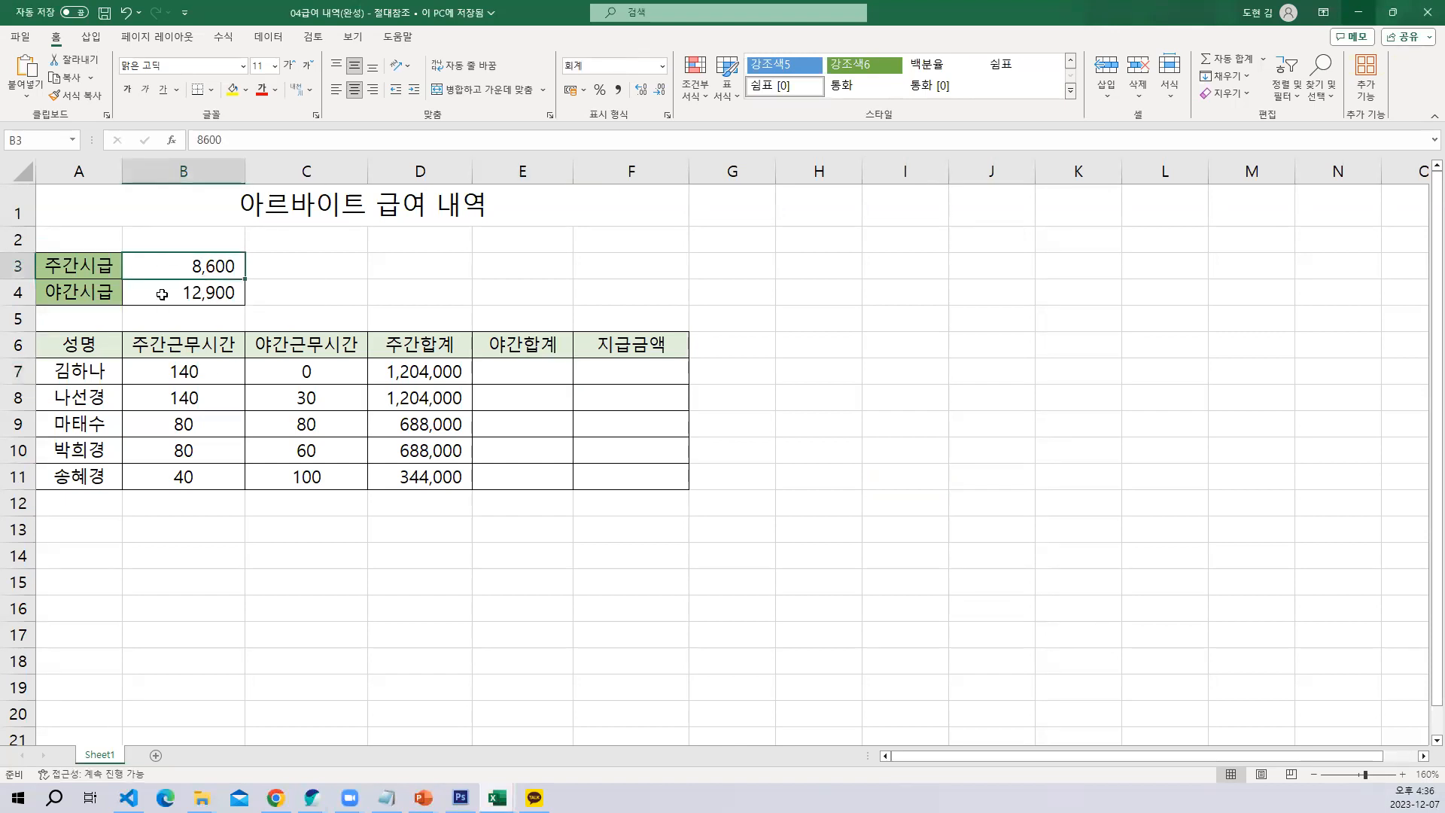
{"action": "left_click", "coordinate": [521, 373]}
{"action": "left_click", "coordinate": [409, 371]}
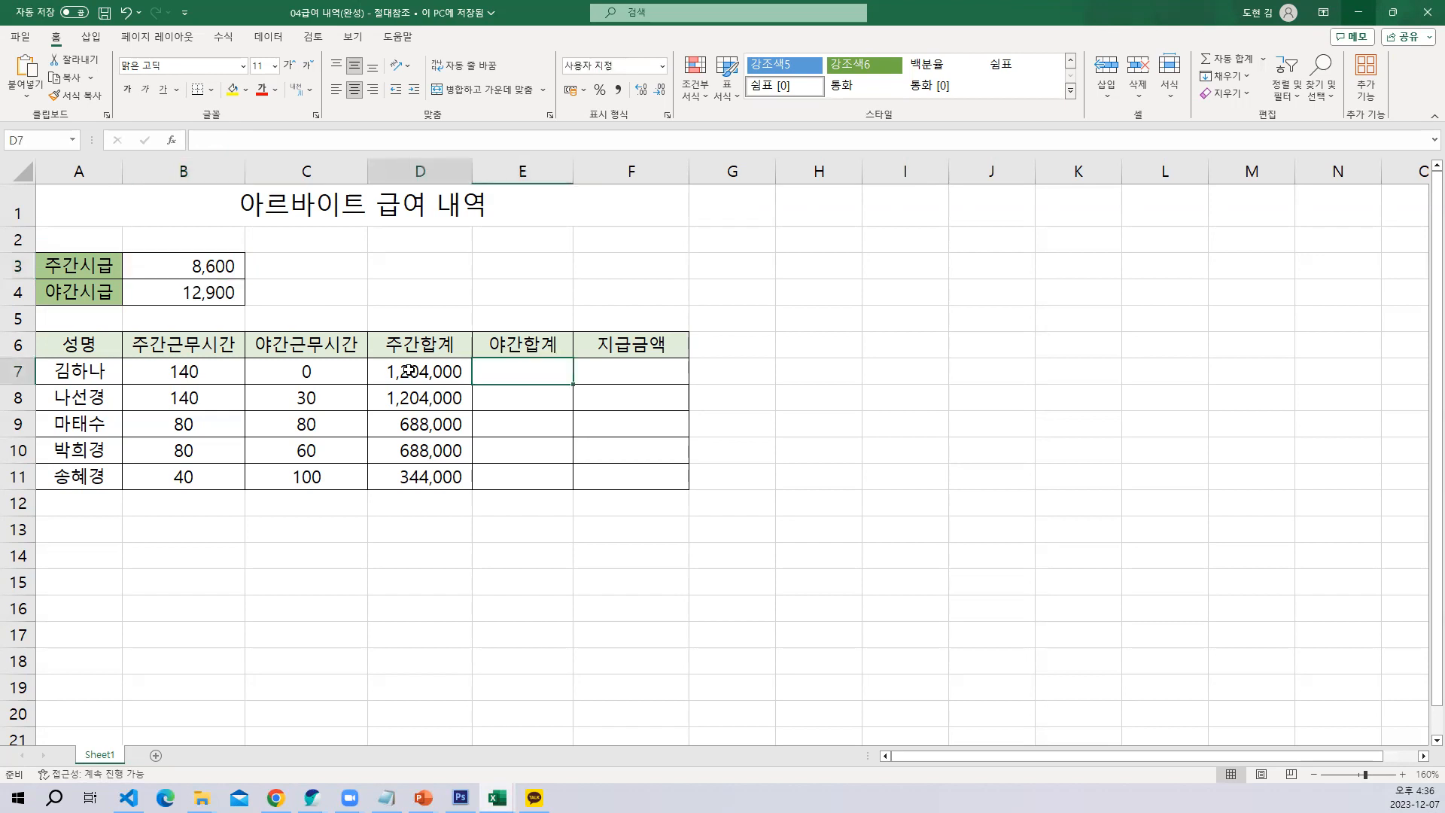
{"action": "left_click", "coordinate": [515, 371]}
{"action": "left_click", "coordinate": [403, 372]}
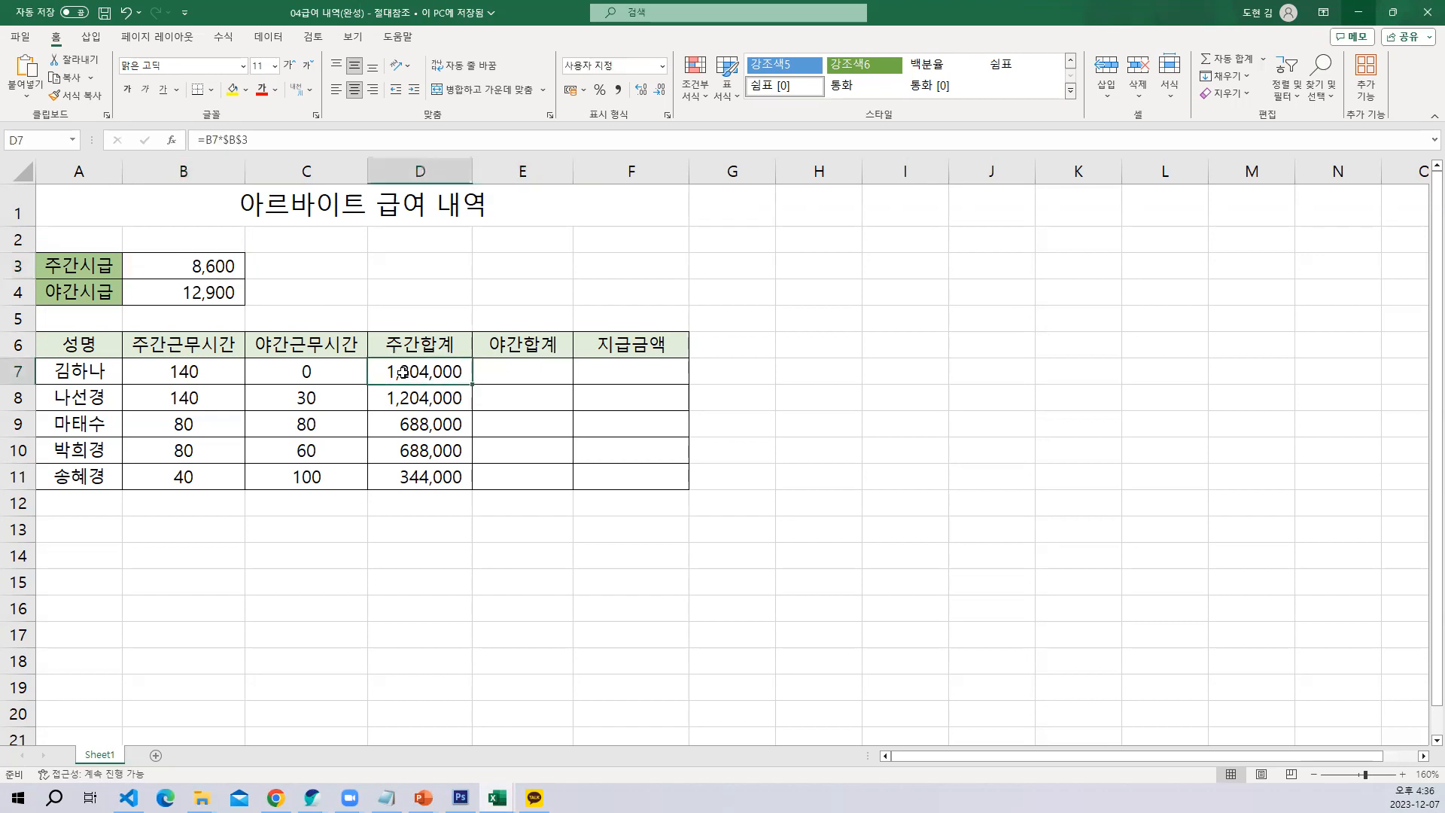
{"action": "left_click", "coordinate": [514, 372]}
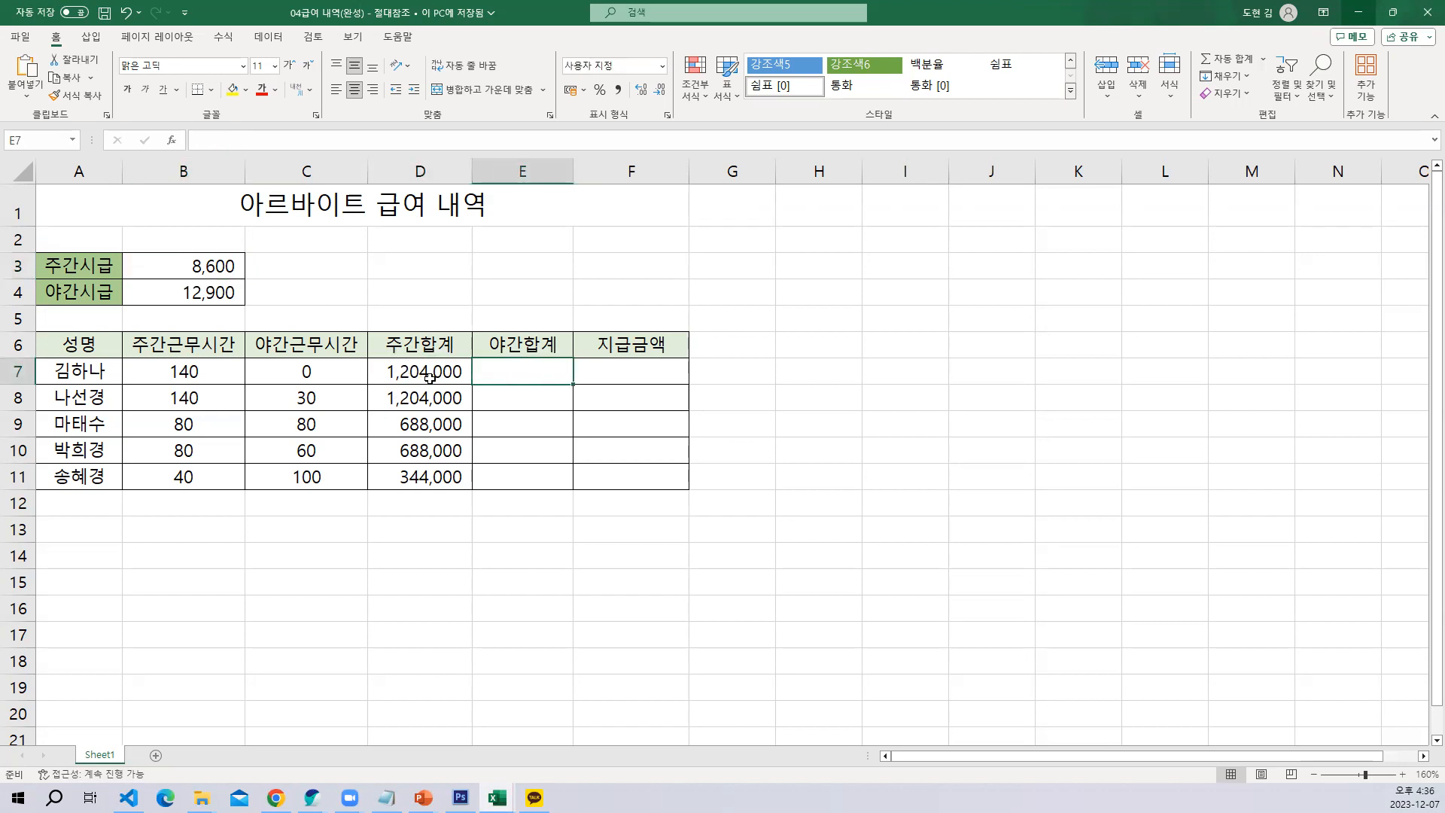
Clear the 주간합계 values in D7:D11
{"action": "left_click_drag", "start_coordinate": [431, 374], "coordinate": [431, 482]}
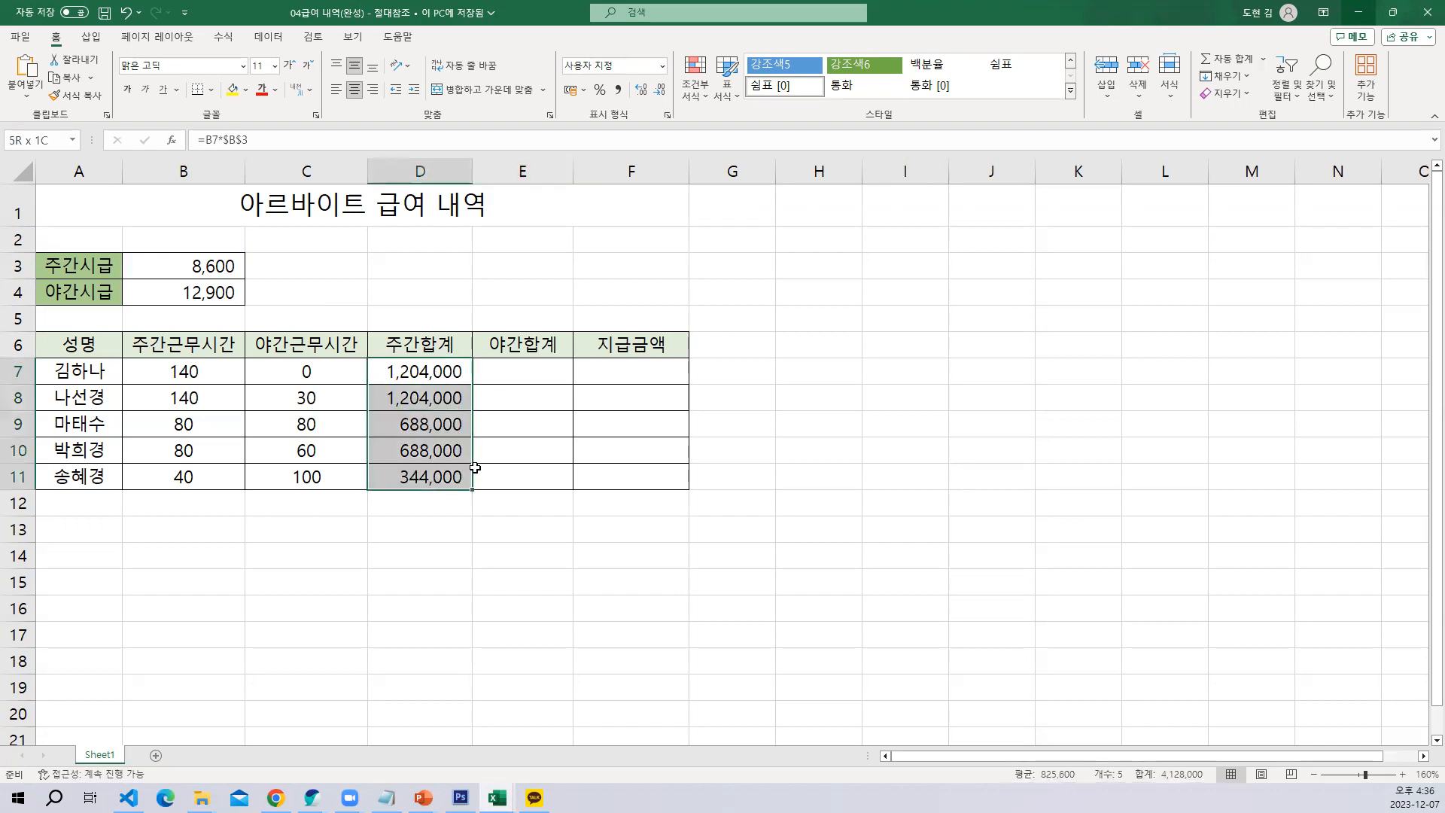
{"action": "left_click", "coordinate": [602, 451]}
{"action": "left_click_drag", "start_coordinate": [436, 373], "coordinate": [436, 471]}
{"action": "key", "text": "Delete"}
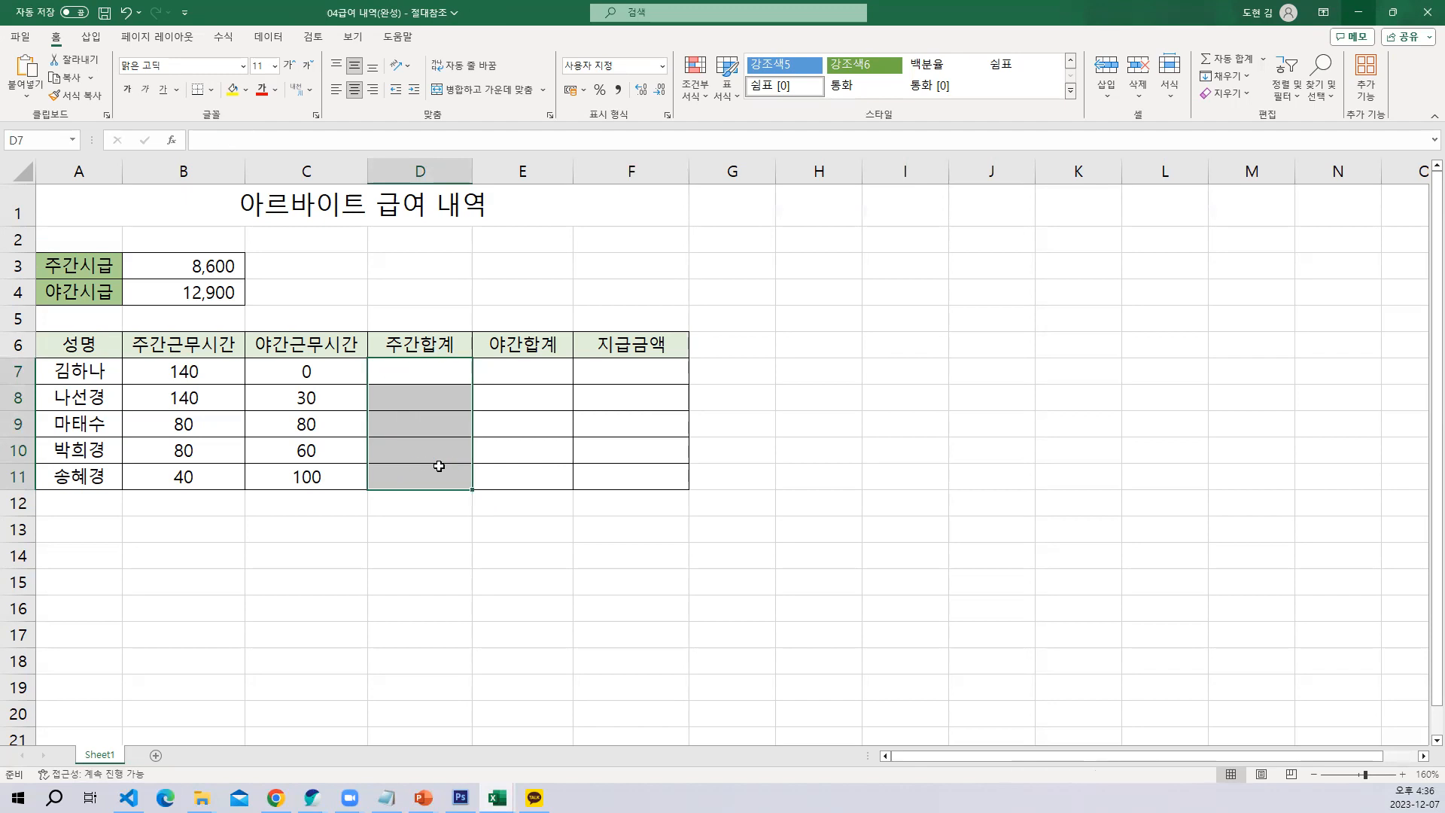
{"action": "left_click", "coordinate": [500, 475]}
Review the daytime hourly rate in B3, the daytime hours in B7 and the empty total cells in columns D and E
{"action": "scroll", "coordinate": [508, 453], "scroll_direction": "up", "scroll_amount": 1, "text": "ctrl"}
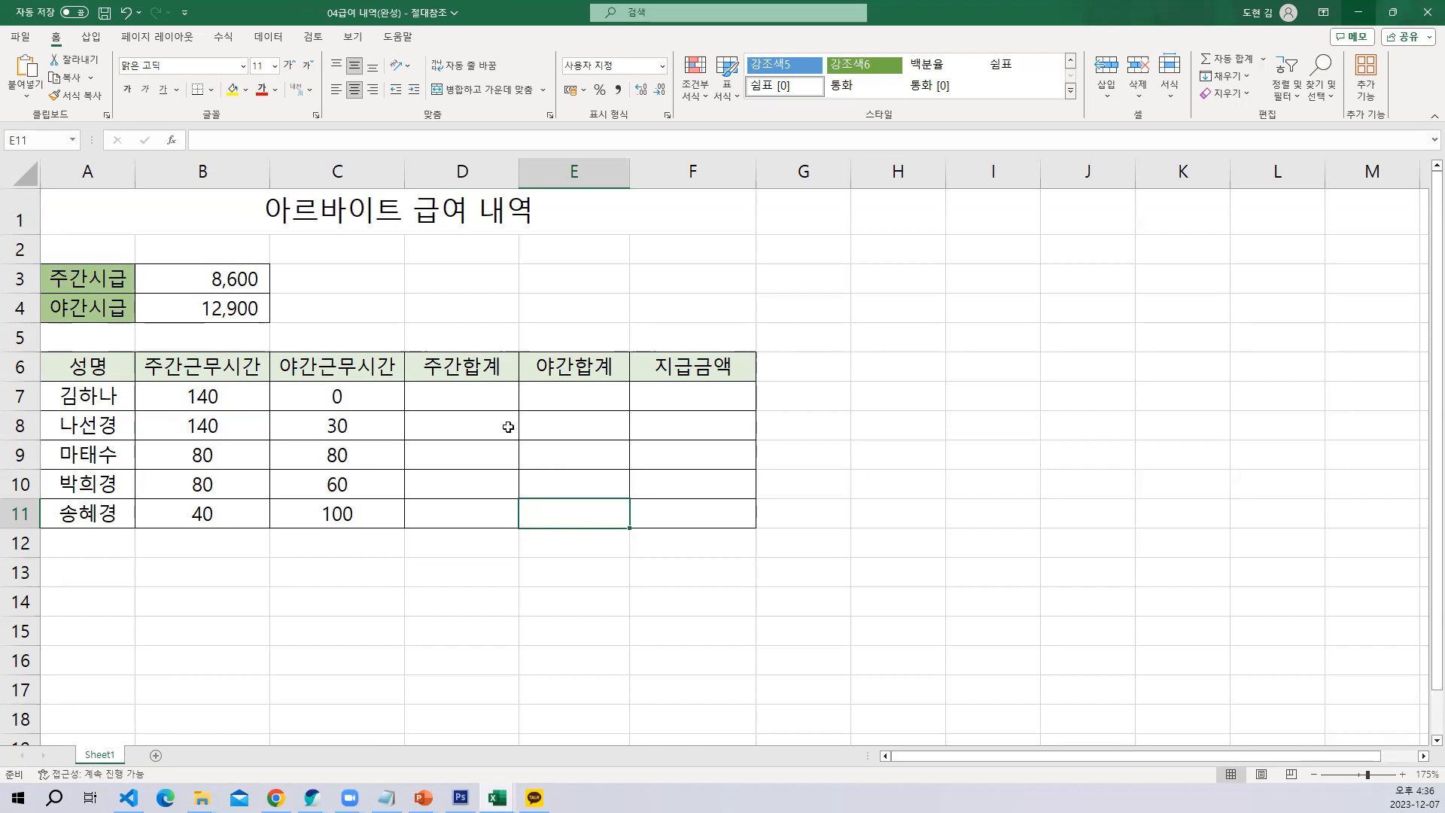
{"action": "left_click", "coordinate": [461, 396]}
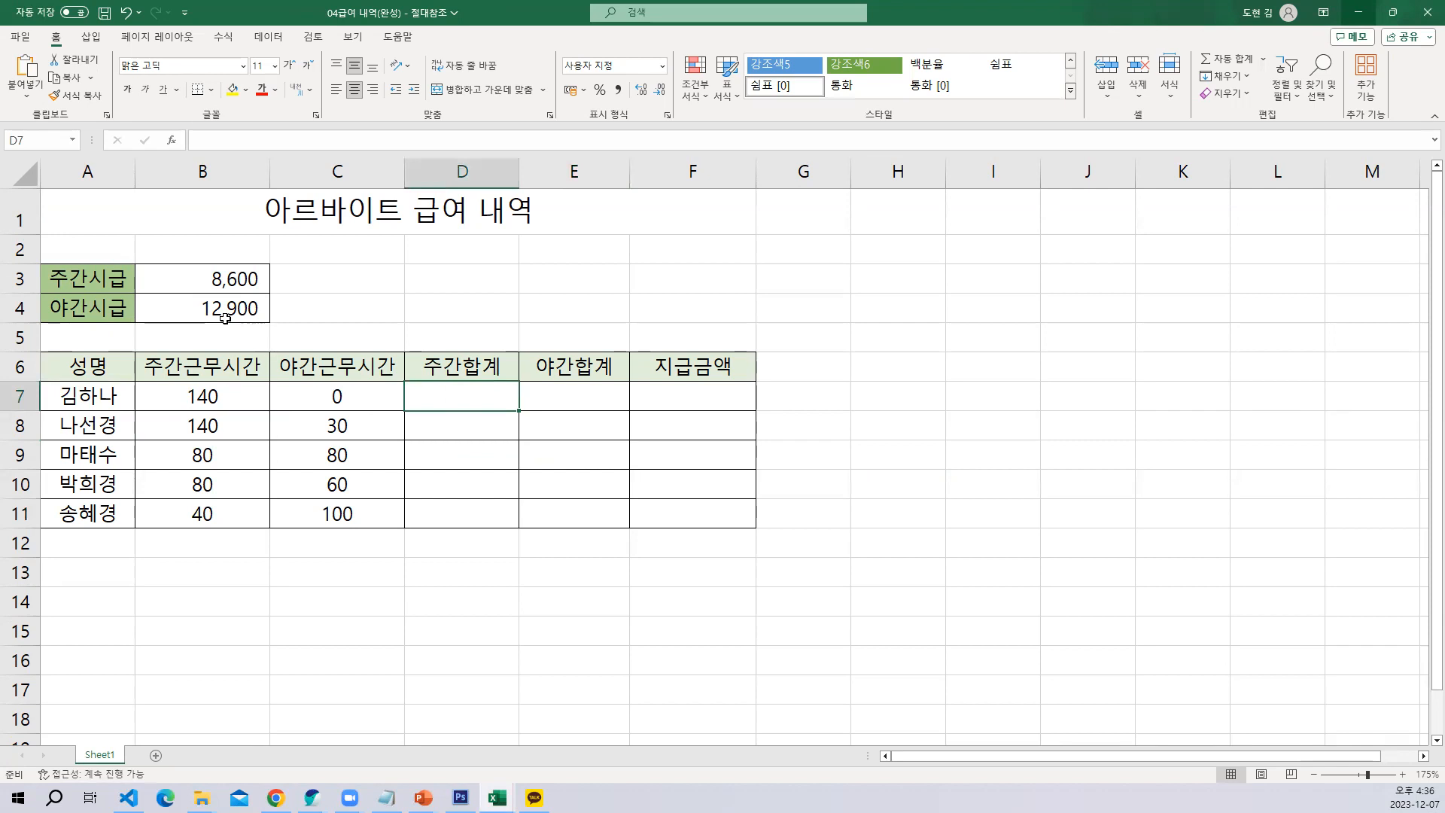
{"action": "left_click", "coordinate": [230, 286]}
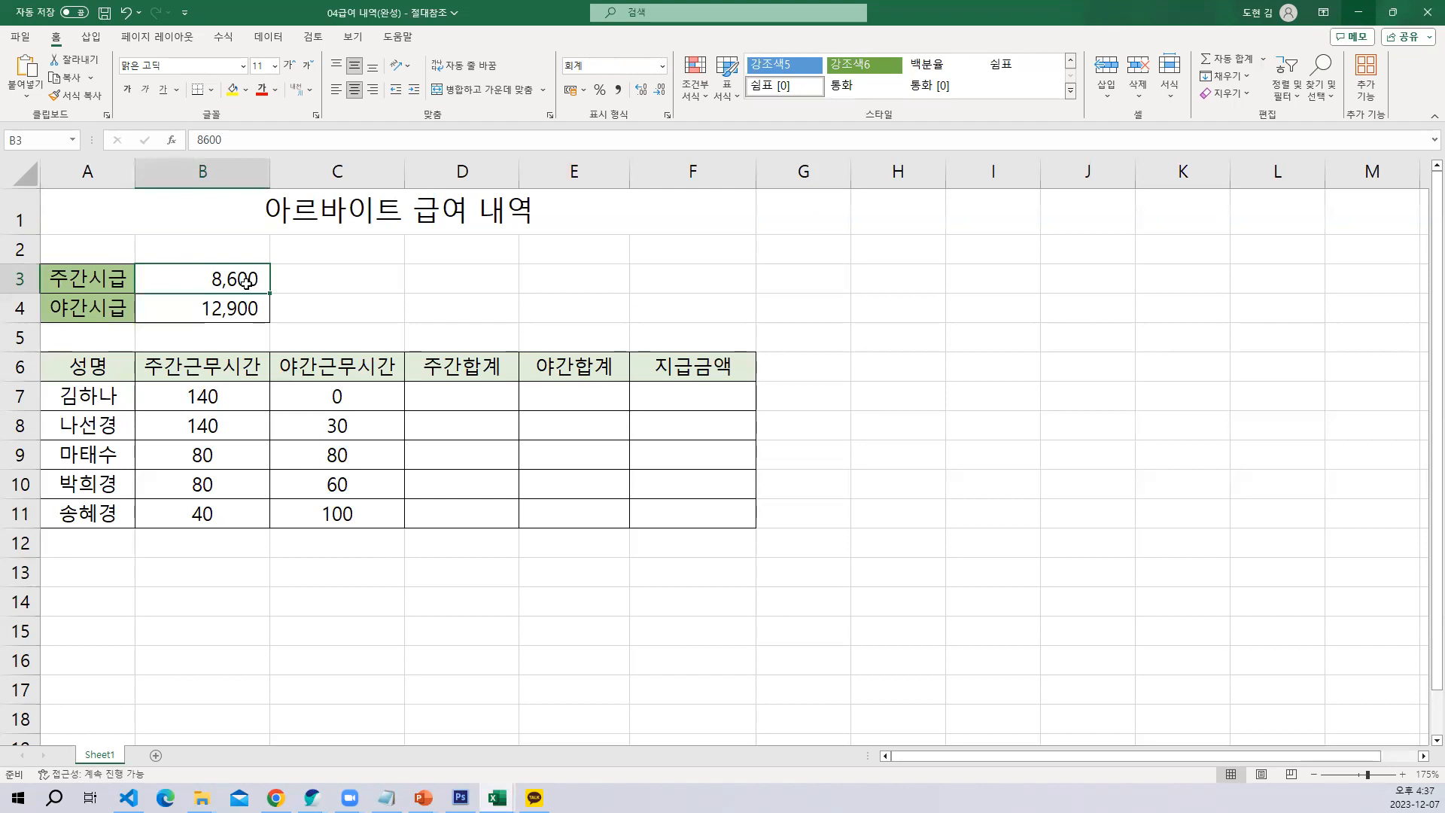
{"action": "left_click", "coordinate": [213, 401]}
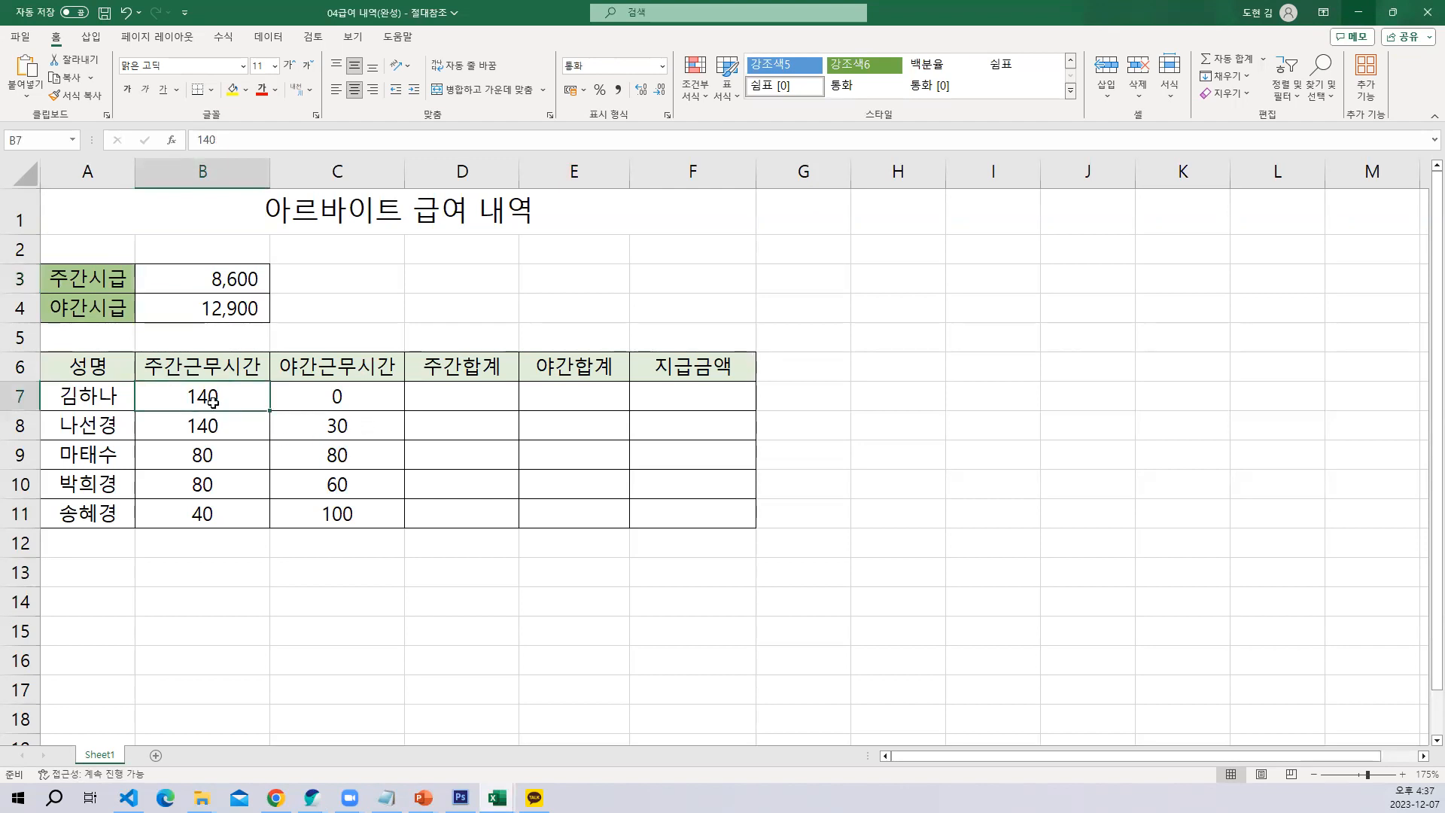
{"action": "left_click", "coordinate": [223, 284]}
{"action": "left_click", "coordinate": [212, 395]}
{"action": "left_click_drag", "start_coordinate": [477, 387], "coordinate": [521, 530]}
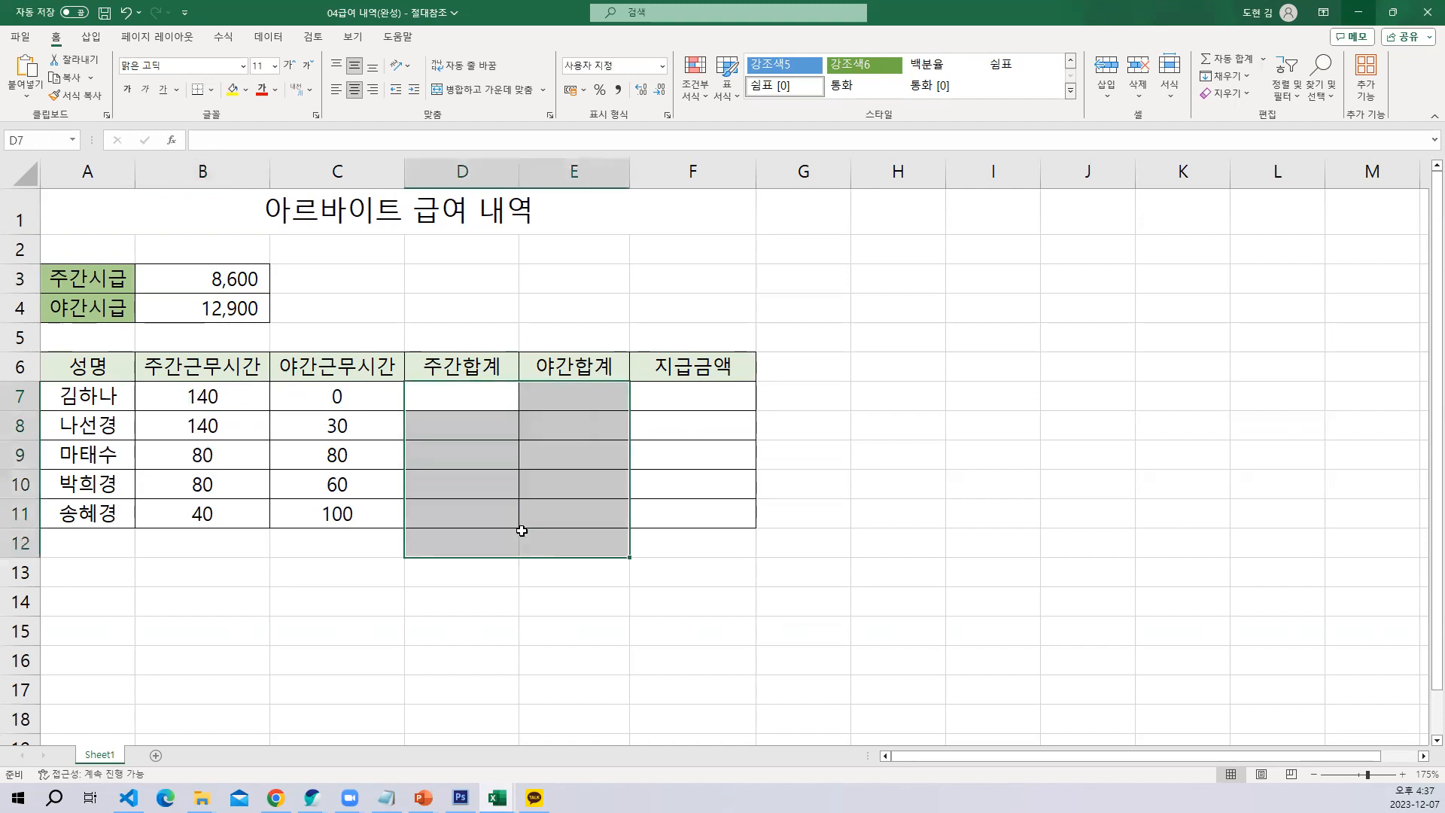
Enter =B7*B3 in D7 to calculate the first daytime total and fill the formula down to D11
{"action": "left_click", "coordinate": [475, 404]}
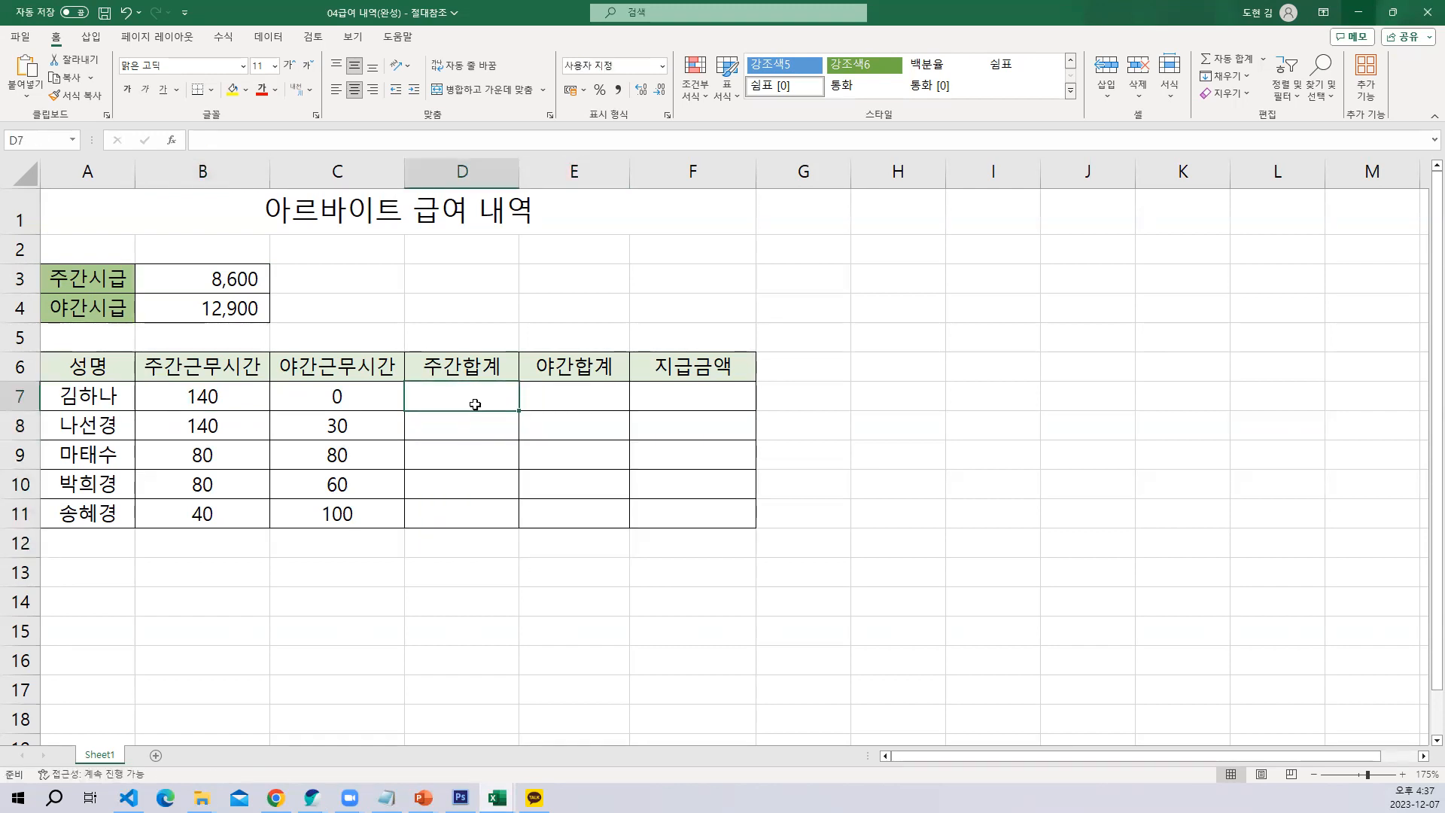
{"action": "type", "text": "="}
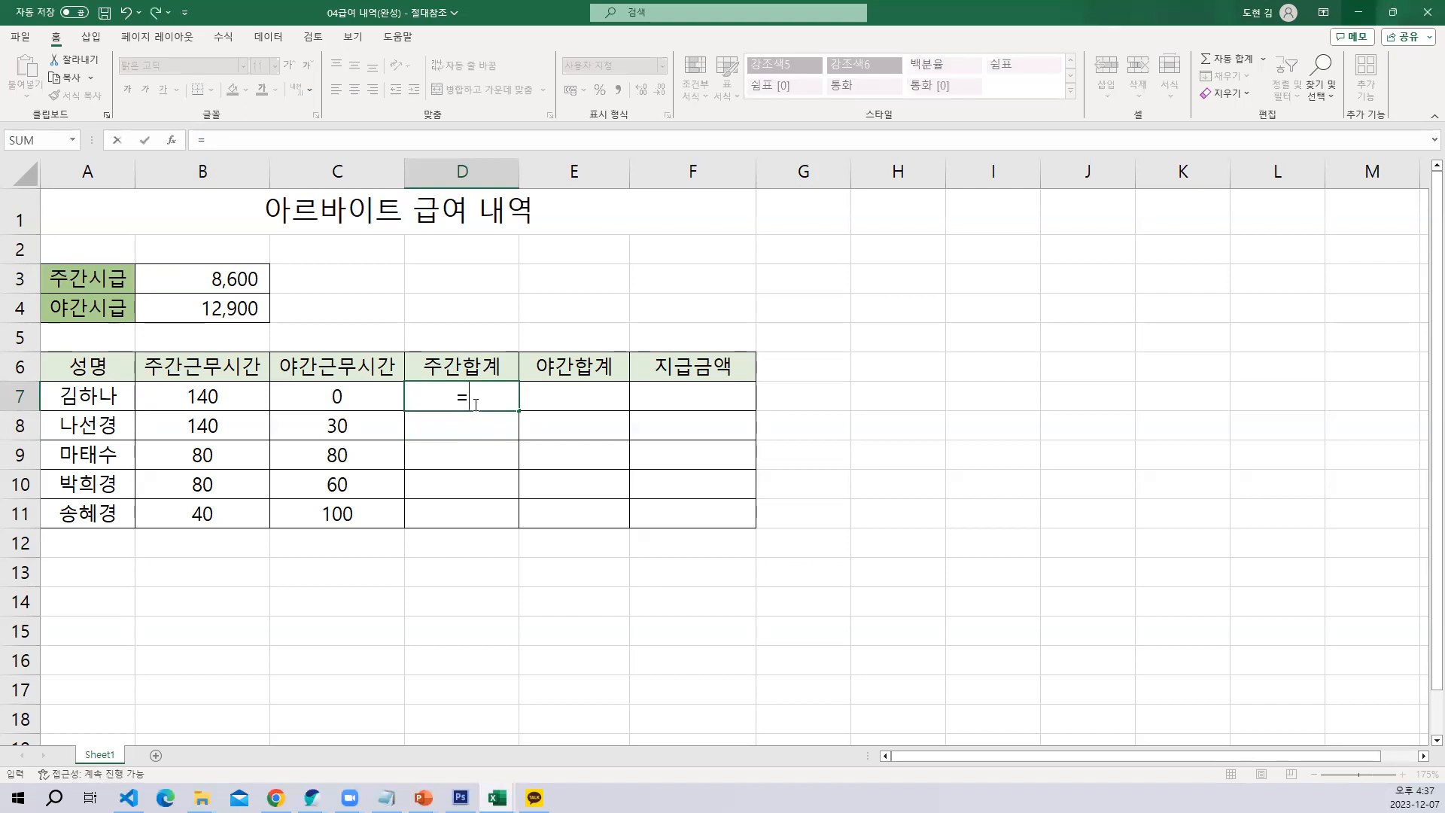
{"action": "left_click", "coordinate": [215, 396]}
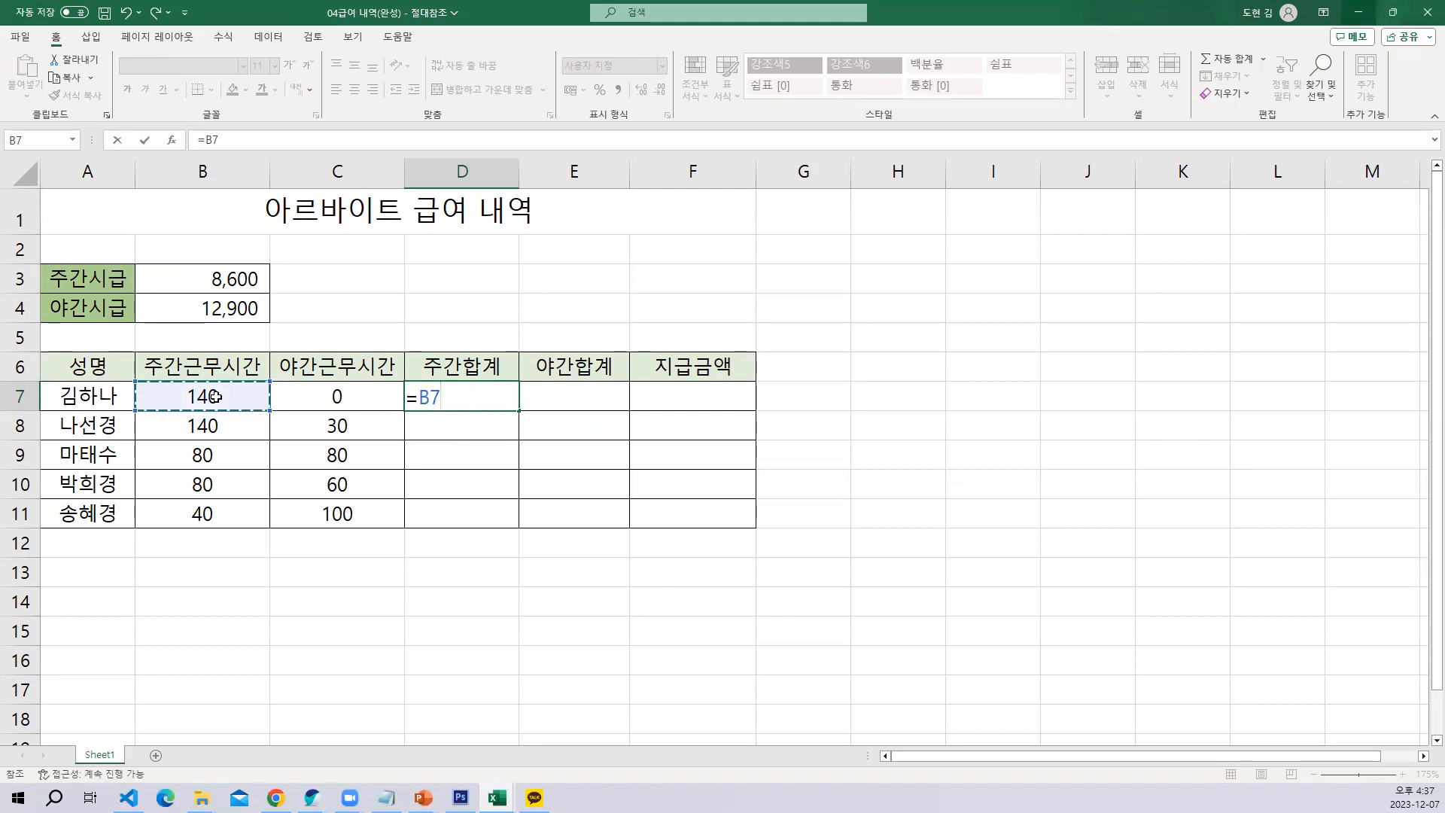
{"action": "type", "text": "*"}
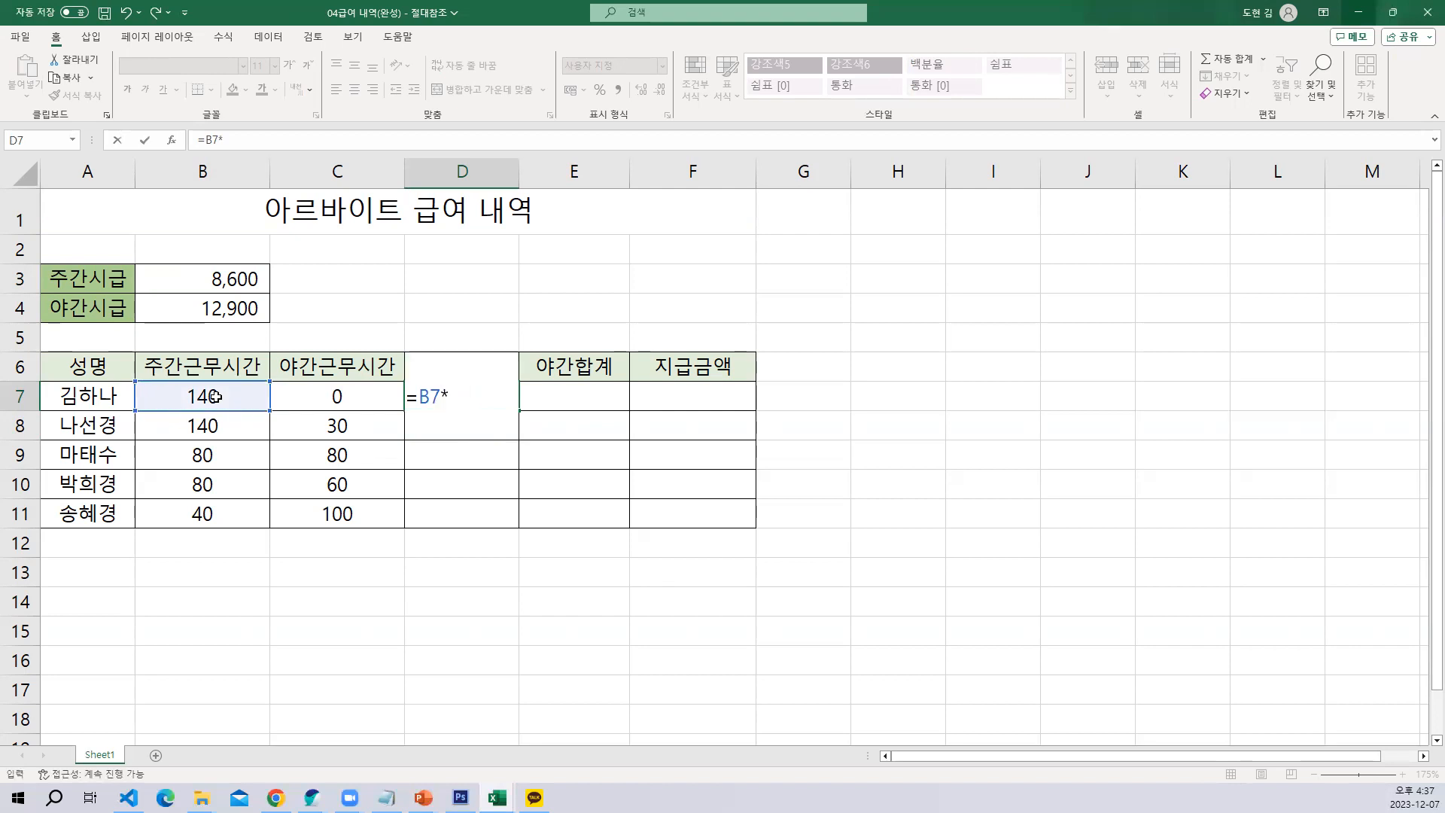
{"action": "left_click", "coordinate": [249, 279]}
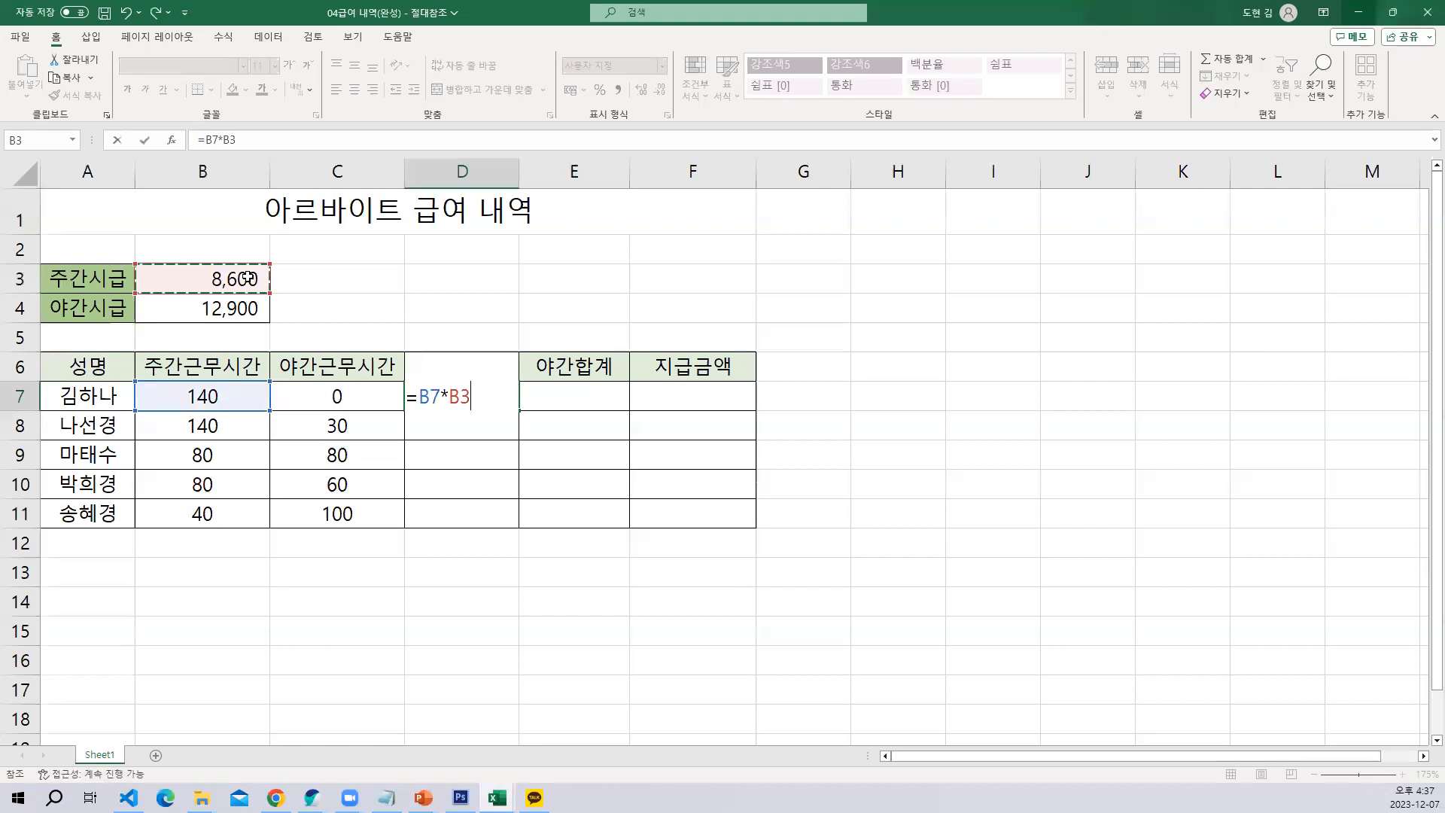
{"action": "key", "text": "Return"}
{"action": "left_click", "coordinate": [492, 397]}
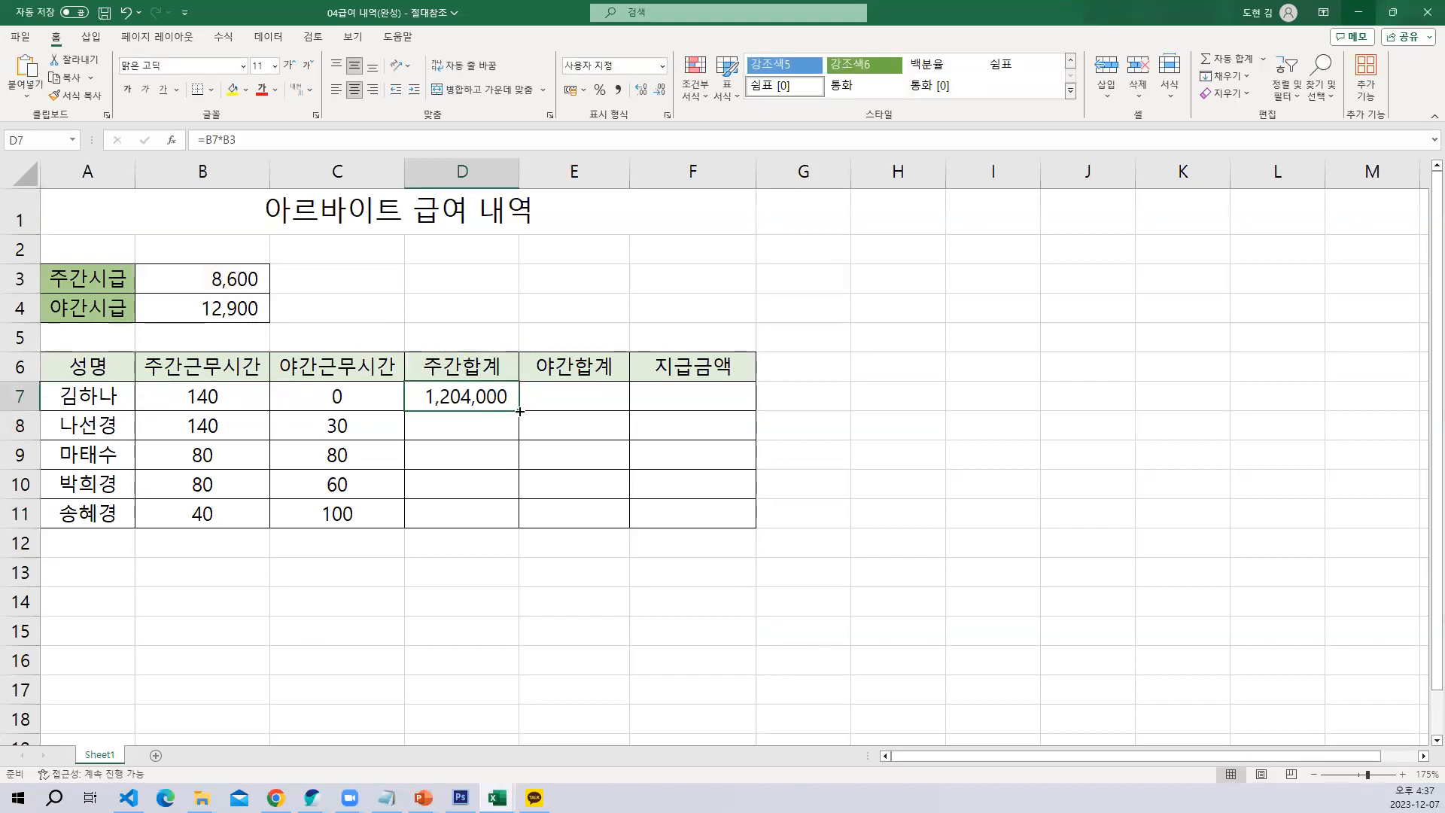
{"action": "left_click_drag", "start_coordinate": [519, 410], "coordinate": [535, 557]}
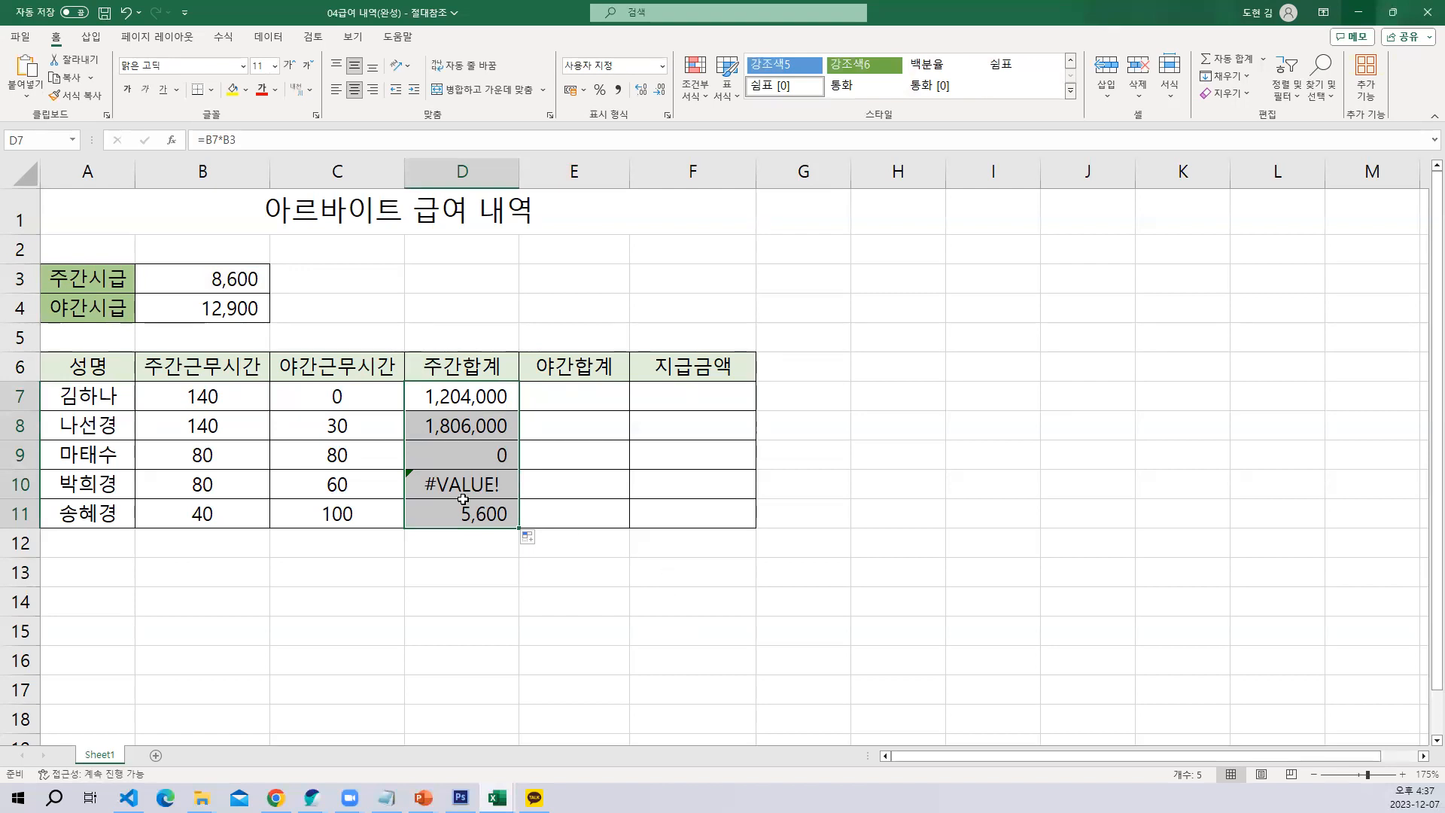
Examine the copied formulas in D7:D11 row by row against the daytime hours in column B
{"action": "left_click", "coordinate": [463, 395]}
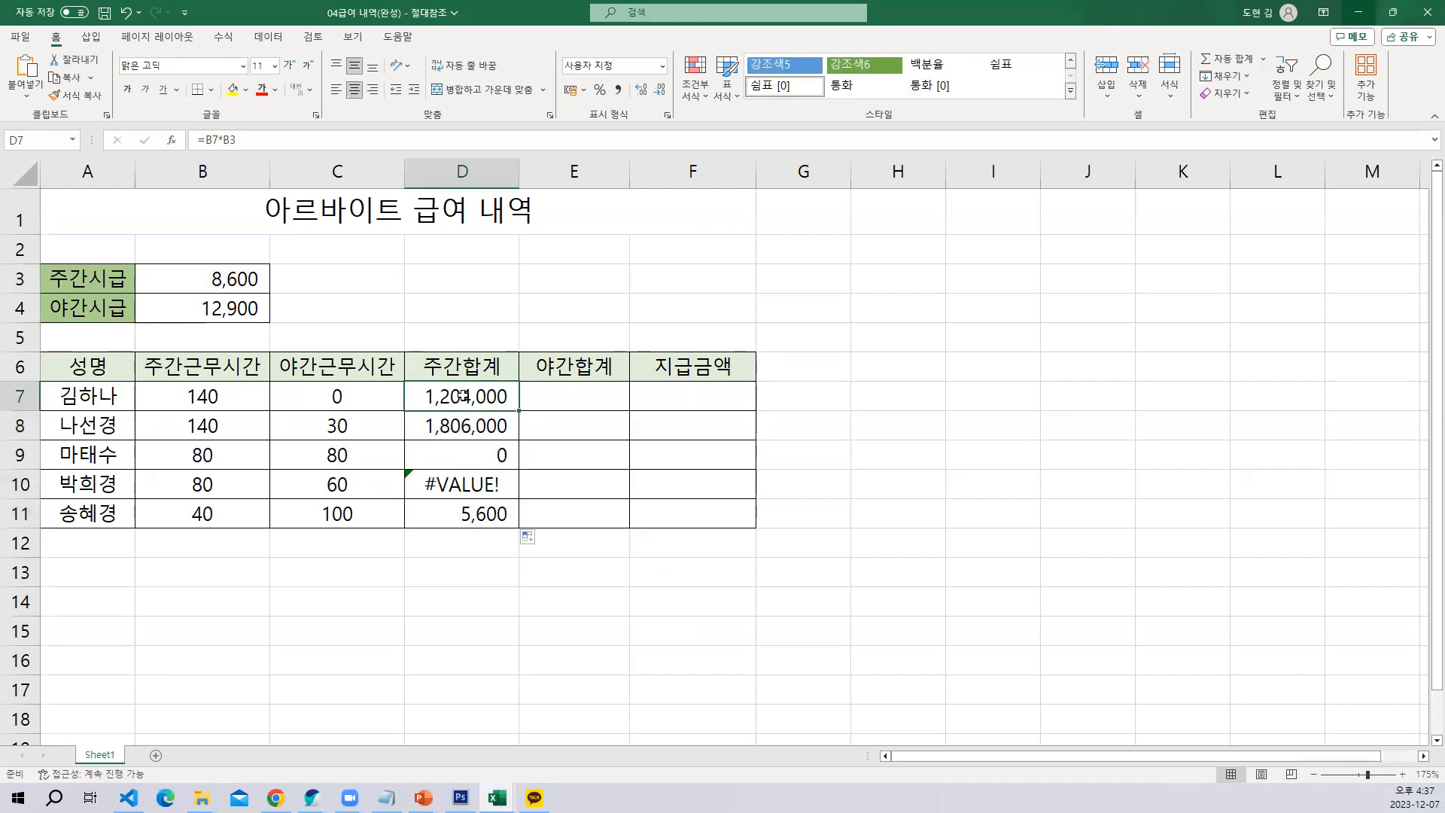
{"action": "left_click", "coordinate": [471, 434]}
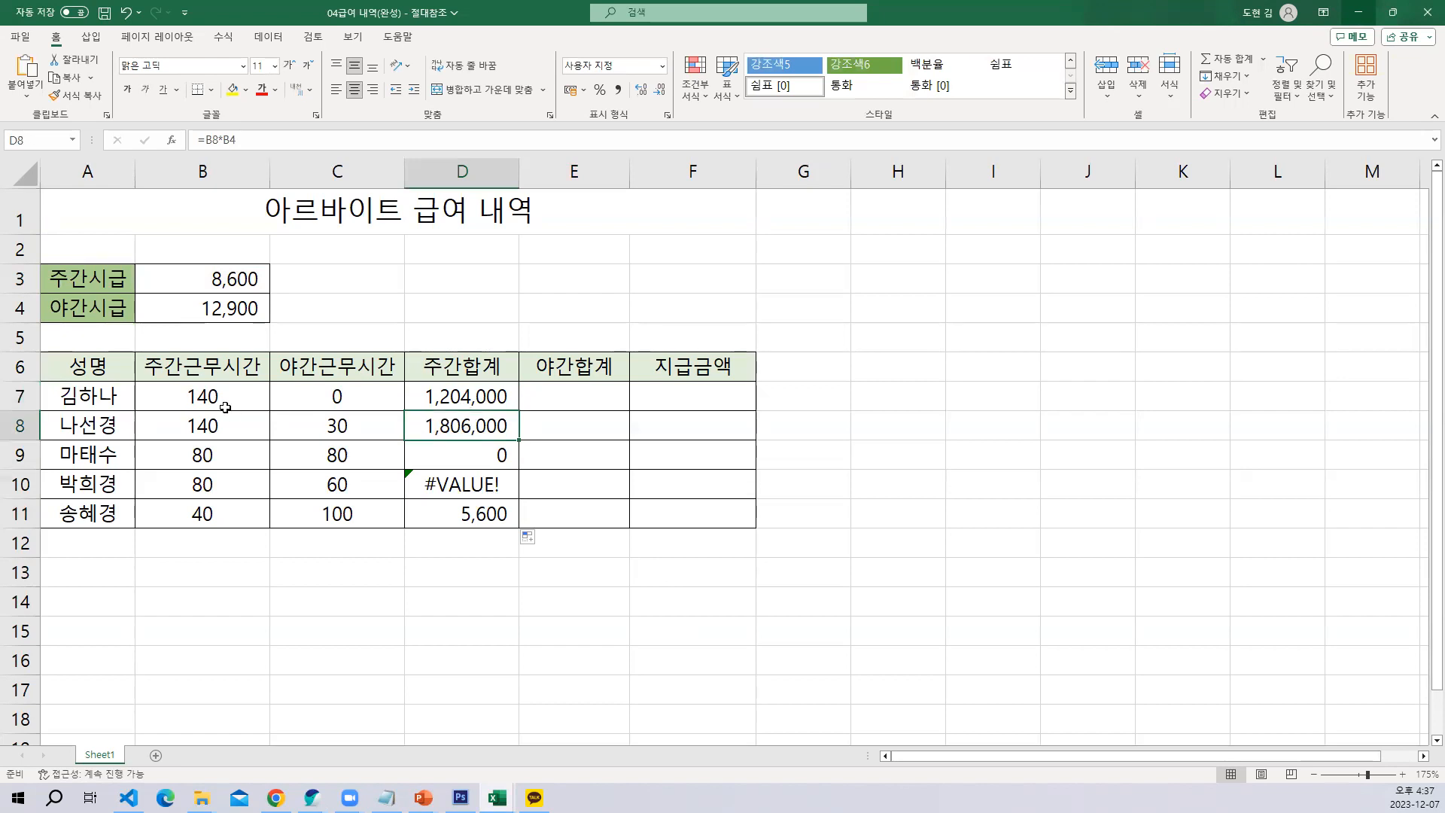
{"action": "left_click_drag", "start_coordinate": [225, 407], "coordinate": [225, 425]}
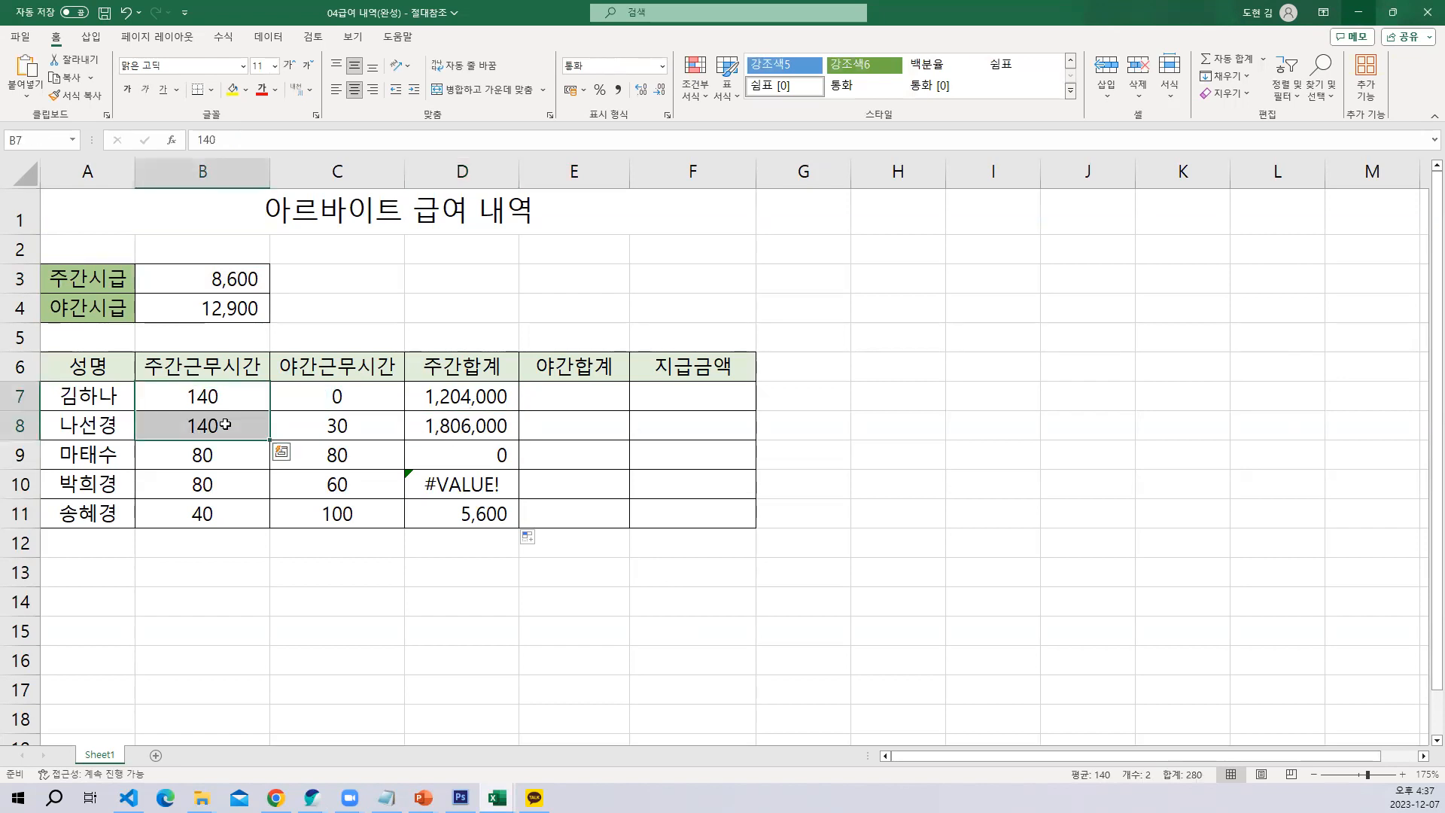
{"action": "left_click", "coordinate": [466, 426]}
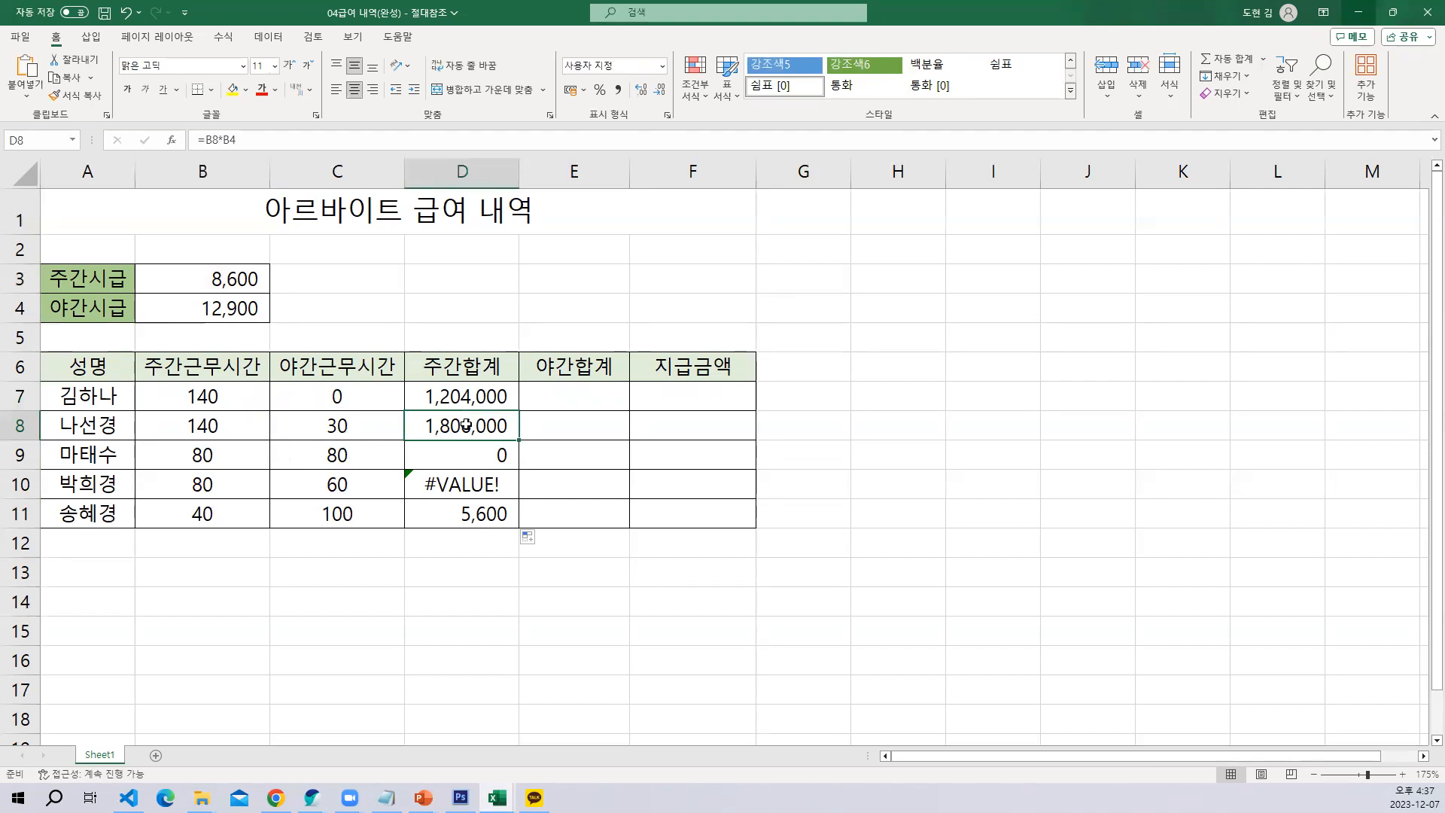
{"action": "left_click", "coordinate": [180, 457]}
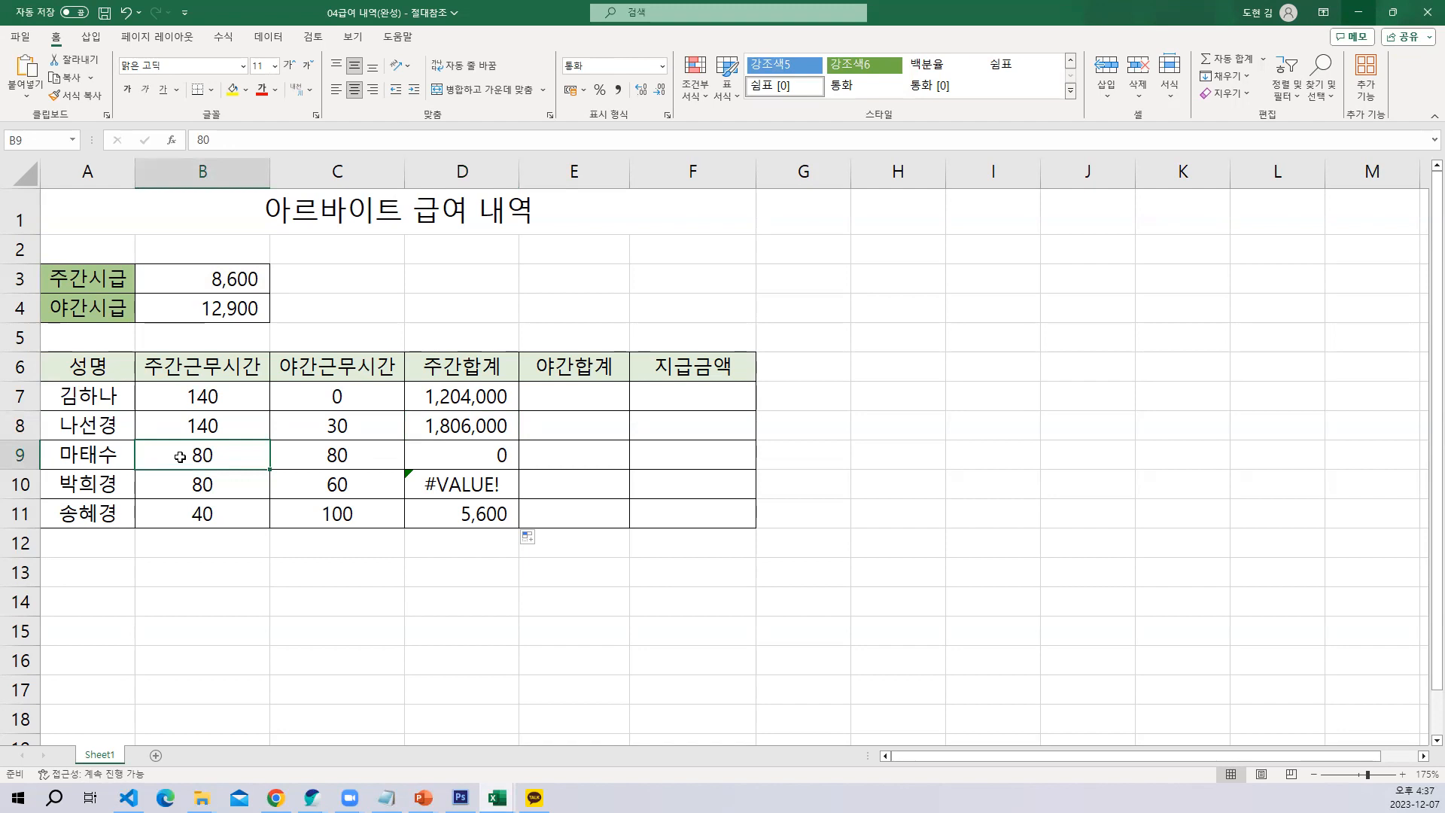
{"action": "left_click", "coordinate": [479, 454]}
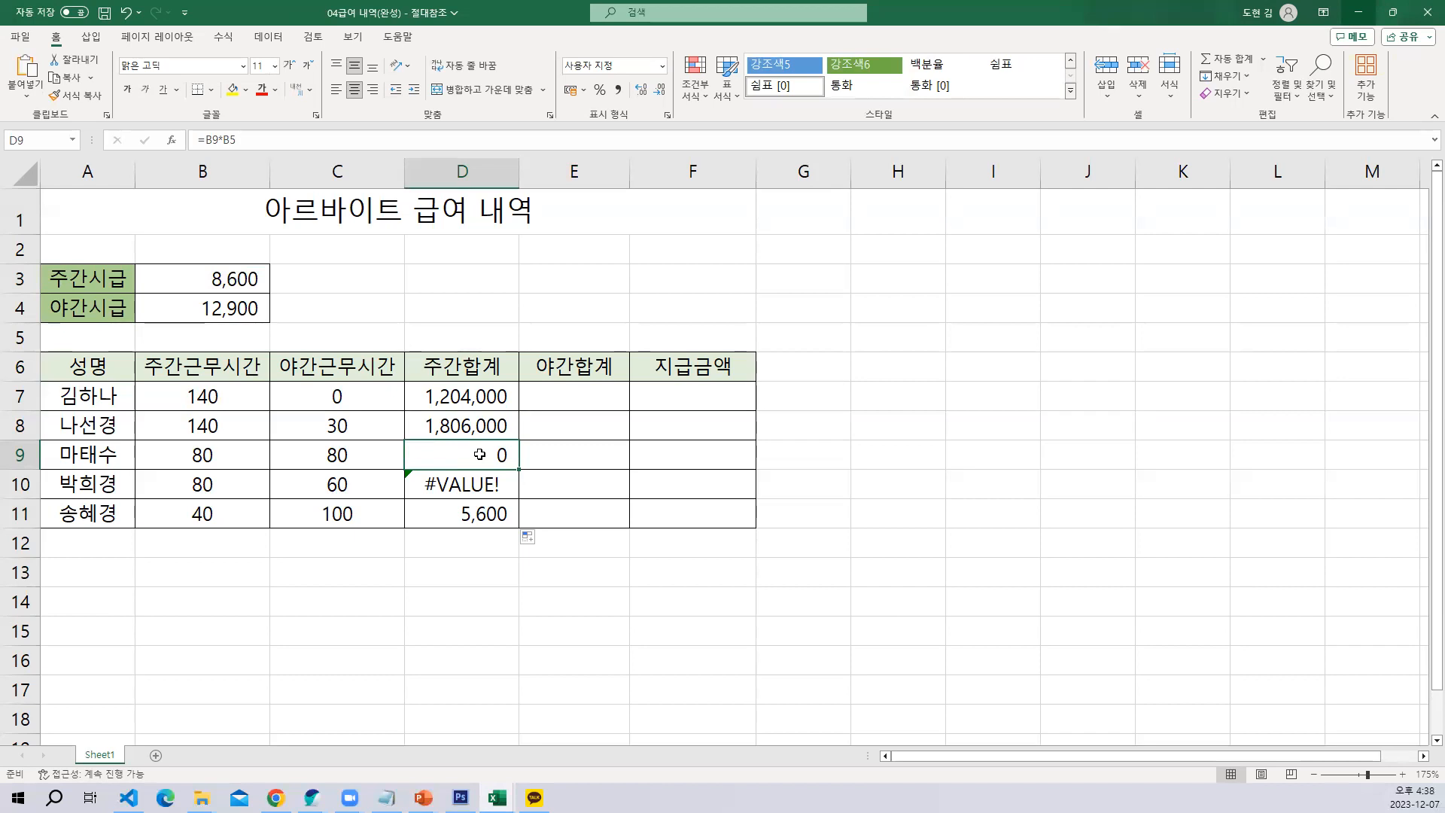
{"action": "left_click", "coordinate": [182, 489]}
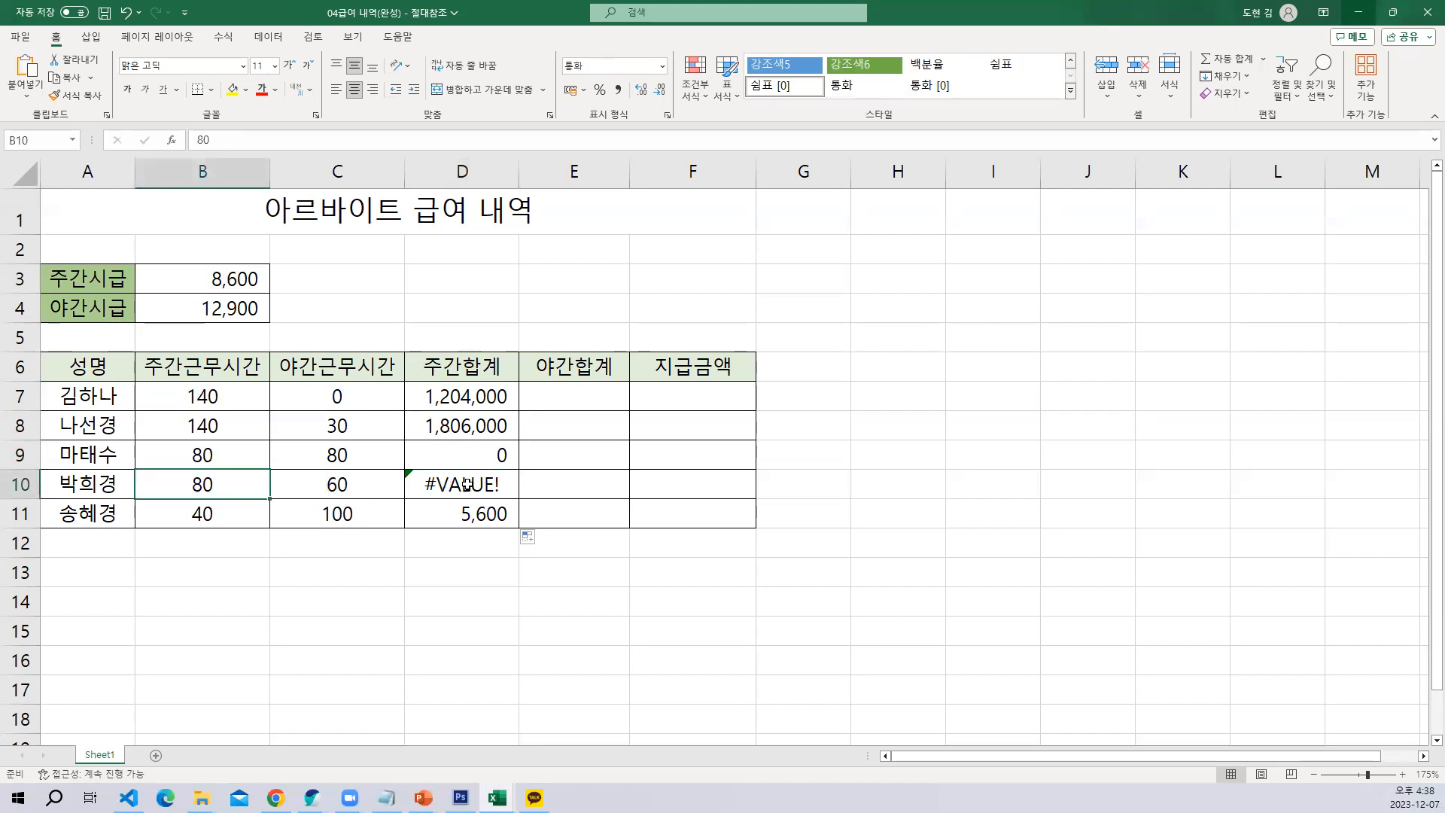
{"action": "left_click", "coordinate": [466, 485]}
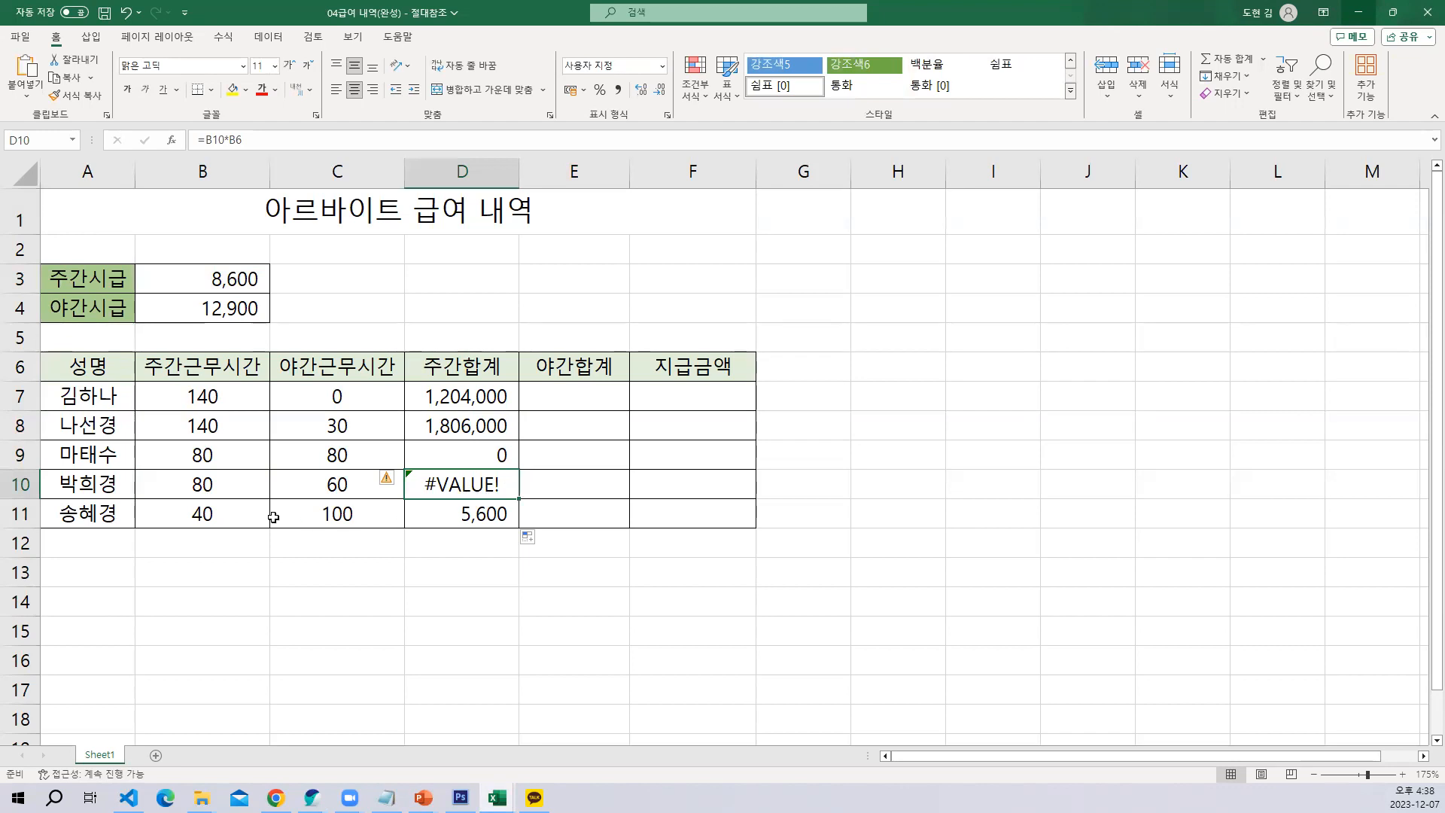
{"action": "left_click", "coordinate": [203, 517]}
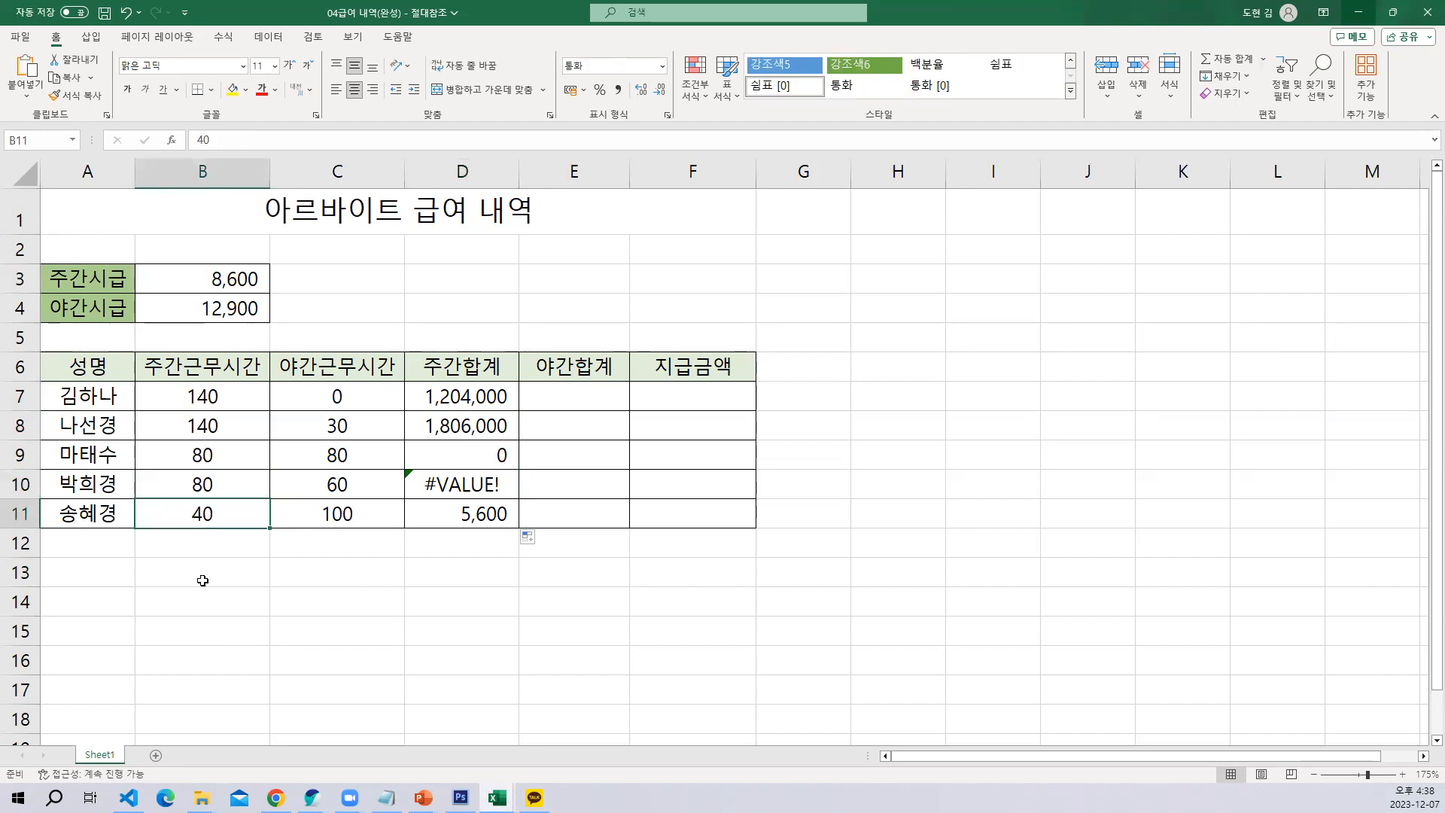
{"action": "left_click", "coordinate": [454, 516]}
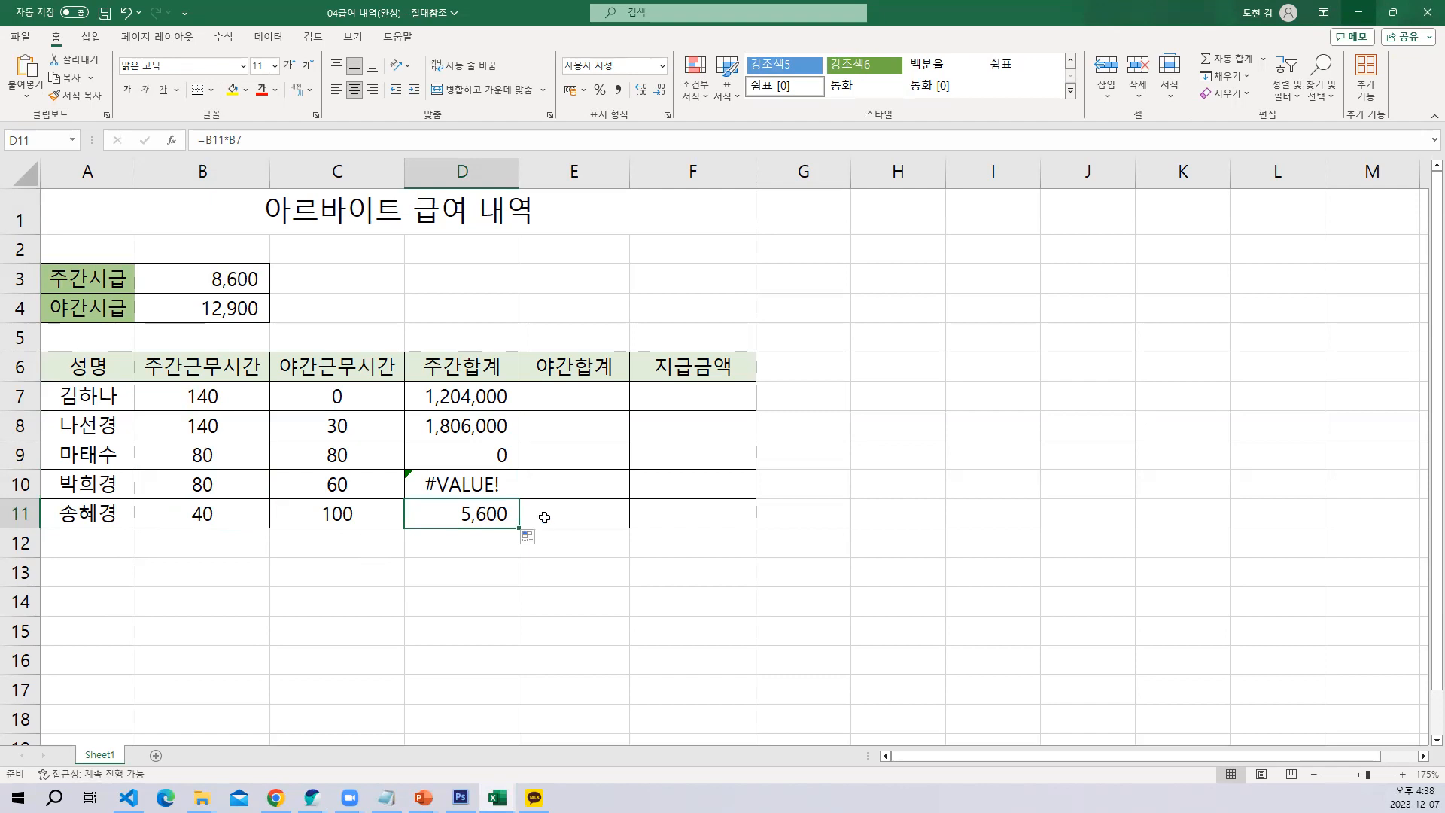
Inspect which hours cell and rate cell the formulas in D7, D8 and D9 each refer to
{"action": "left_click", "coordinate": [602, 316]}
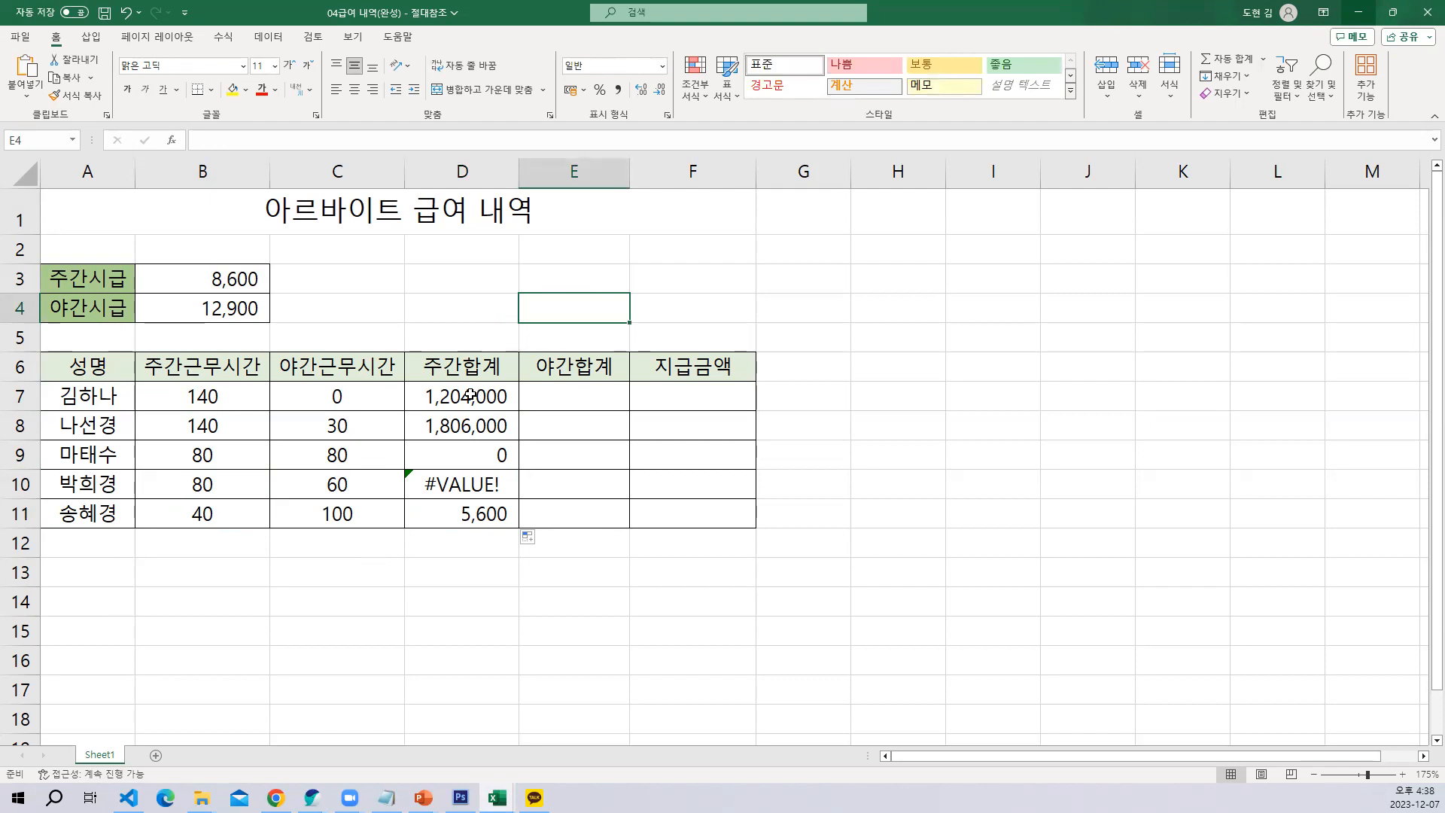
{"action": "double_click", "coordinate": [471, 395]}
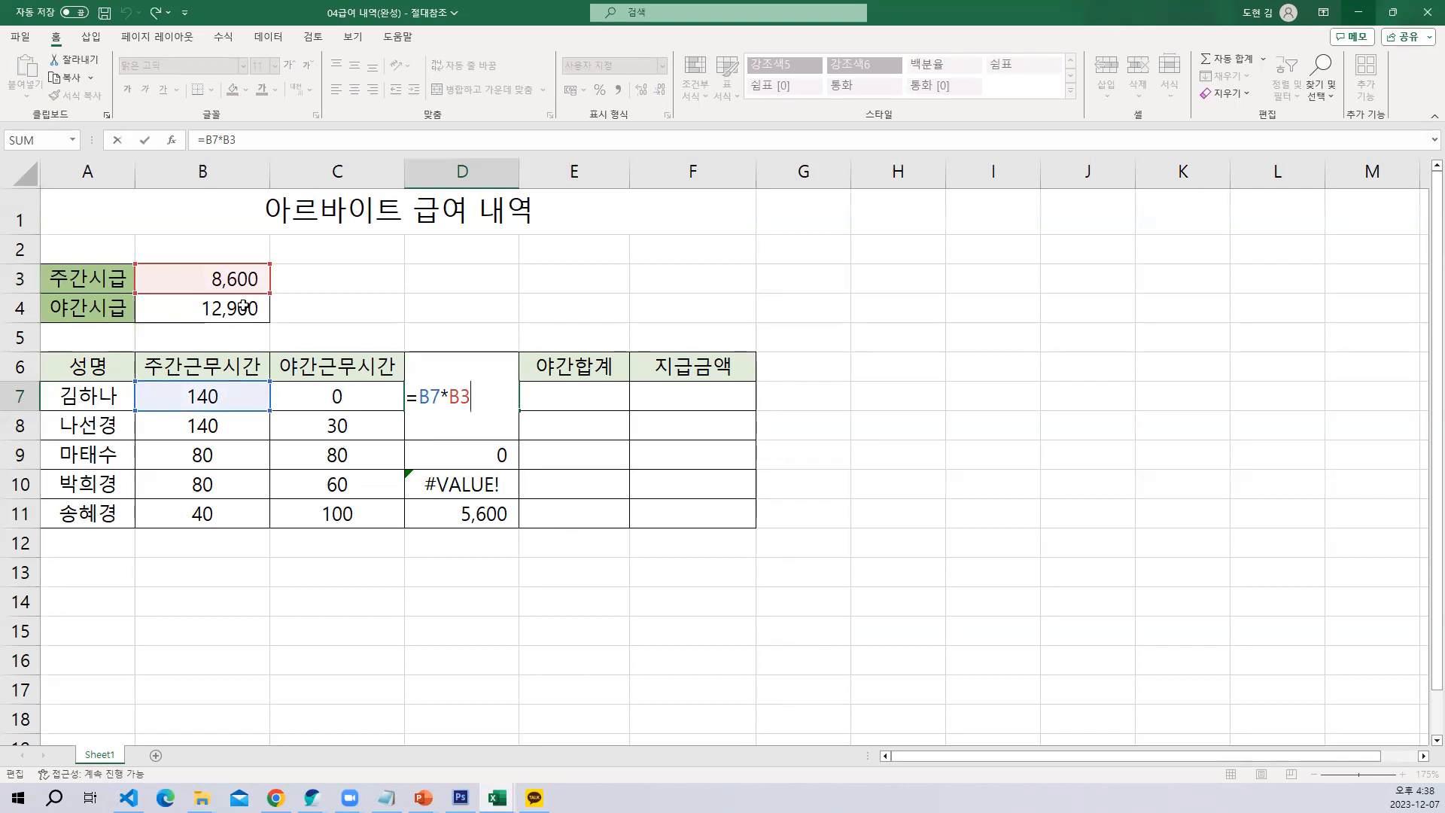
{"action": "key", "text": "Return"}
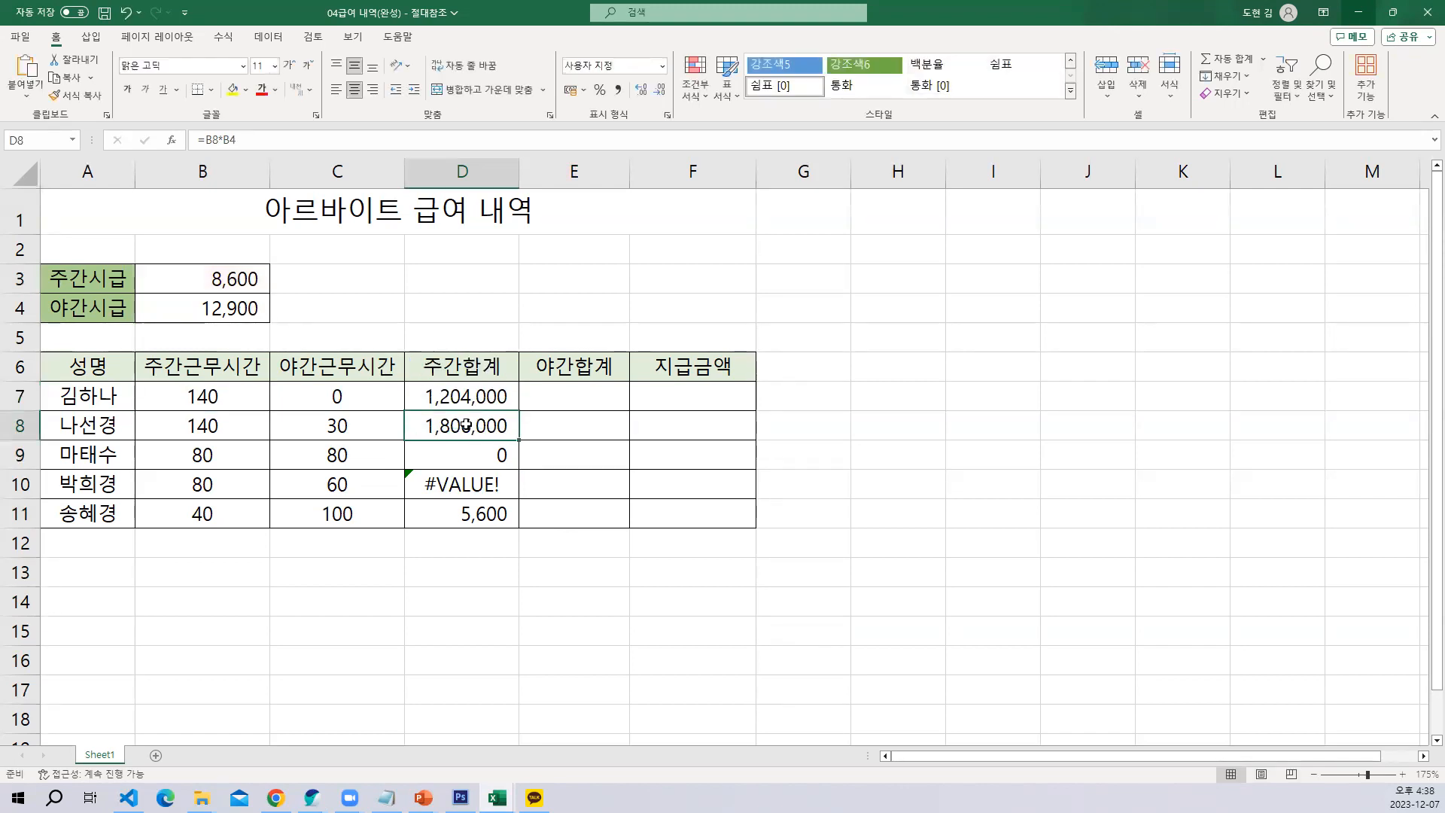
{"action": "double_click", "coordinate": [467, 426]}
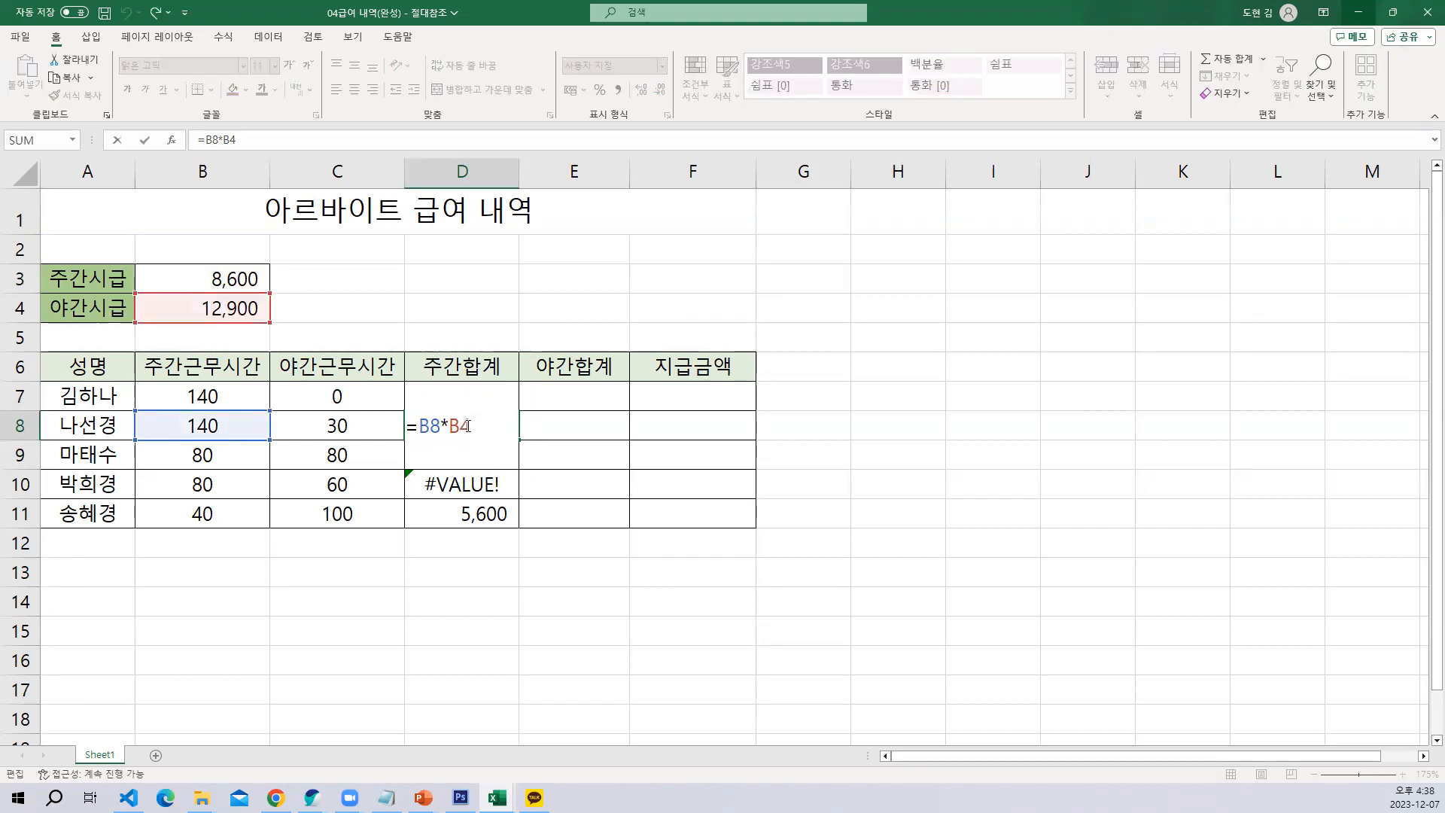
{"action": "key", "text": "Return"}
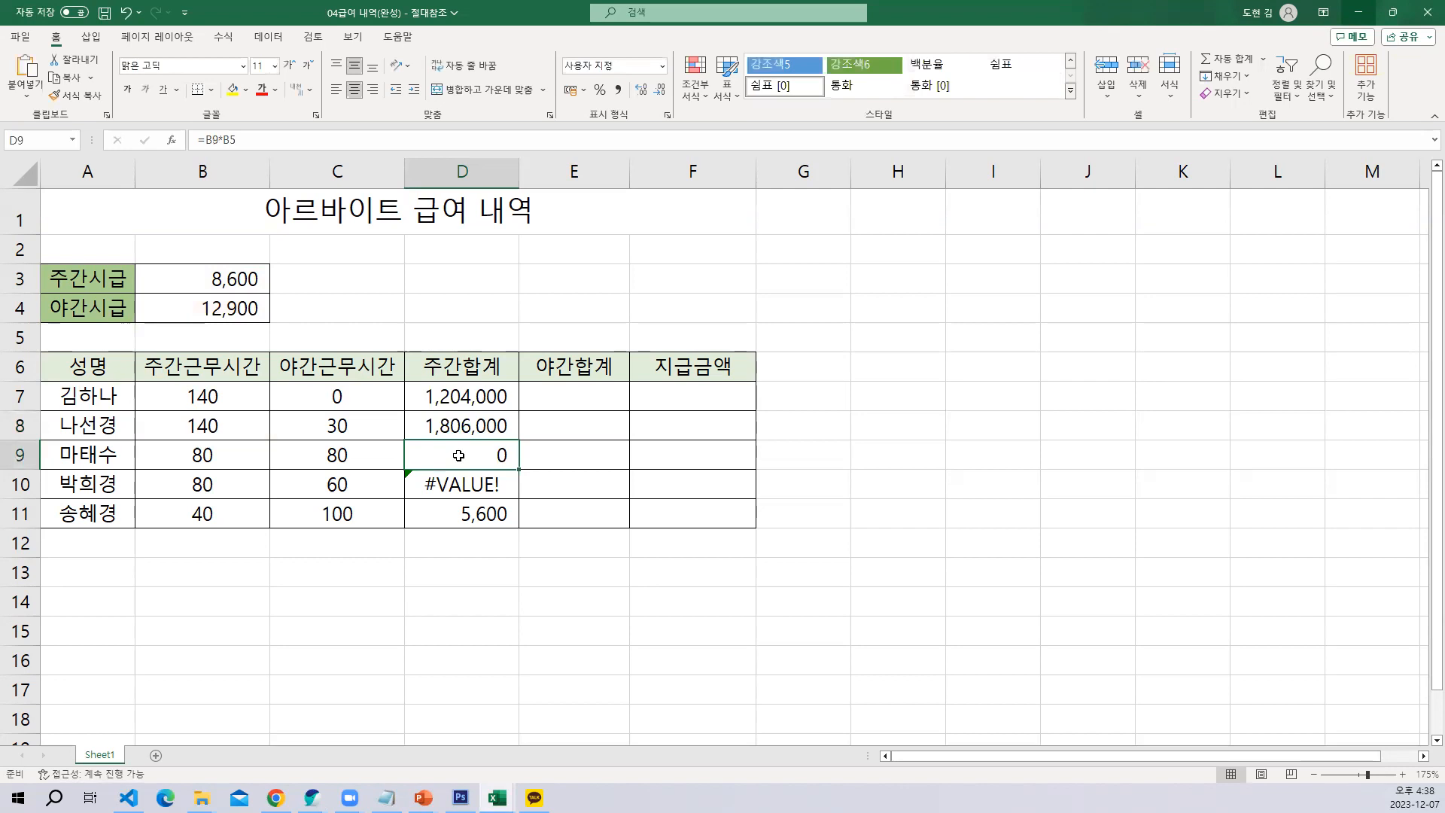
{"action": "double_click", "coordinate": [460, 455]}
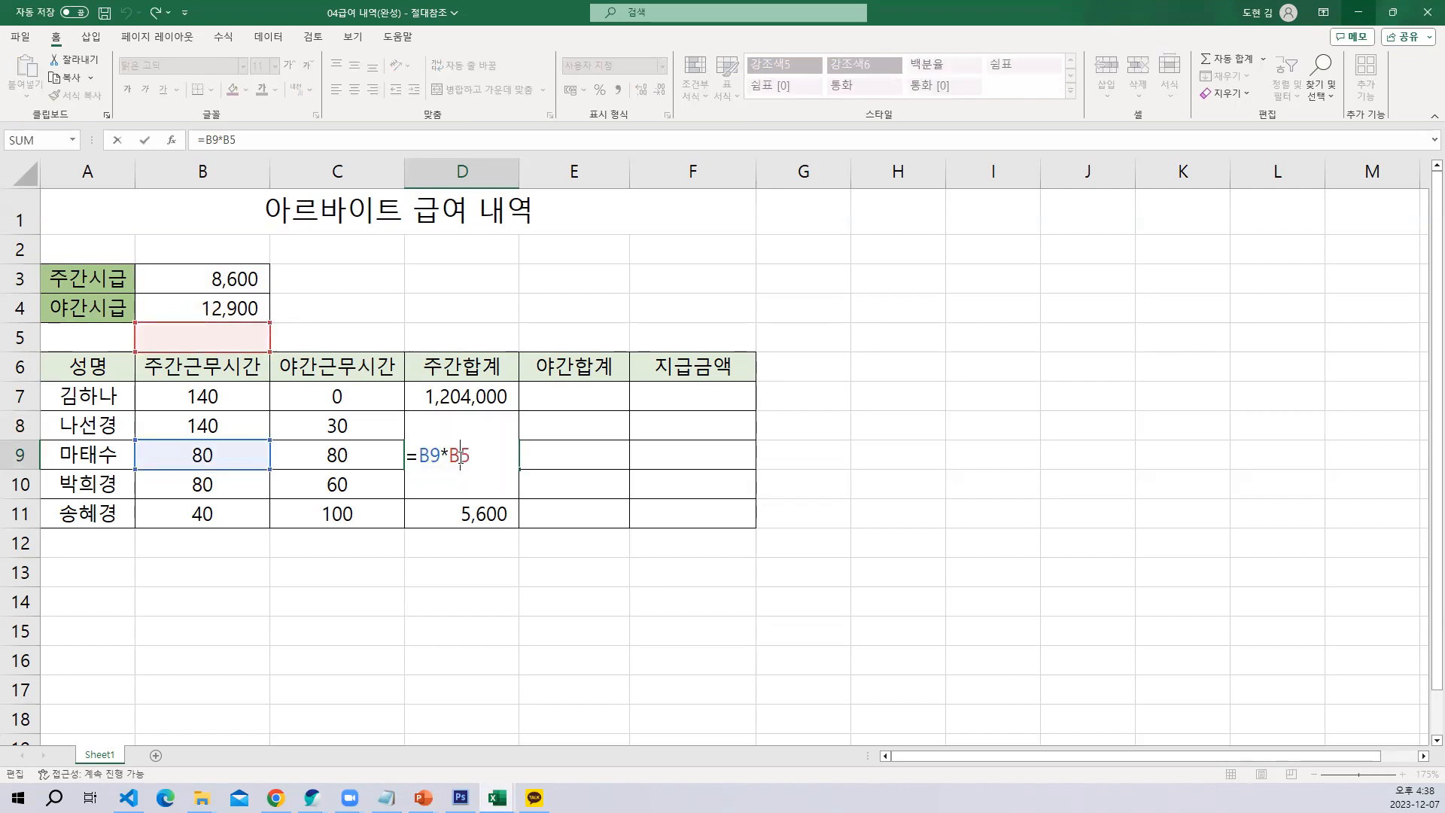
{"action": "key", "text": "Return"}
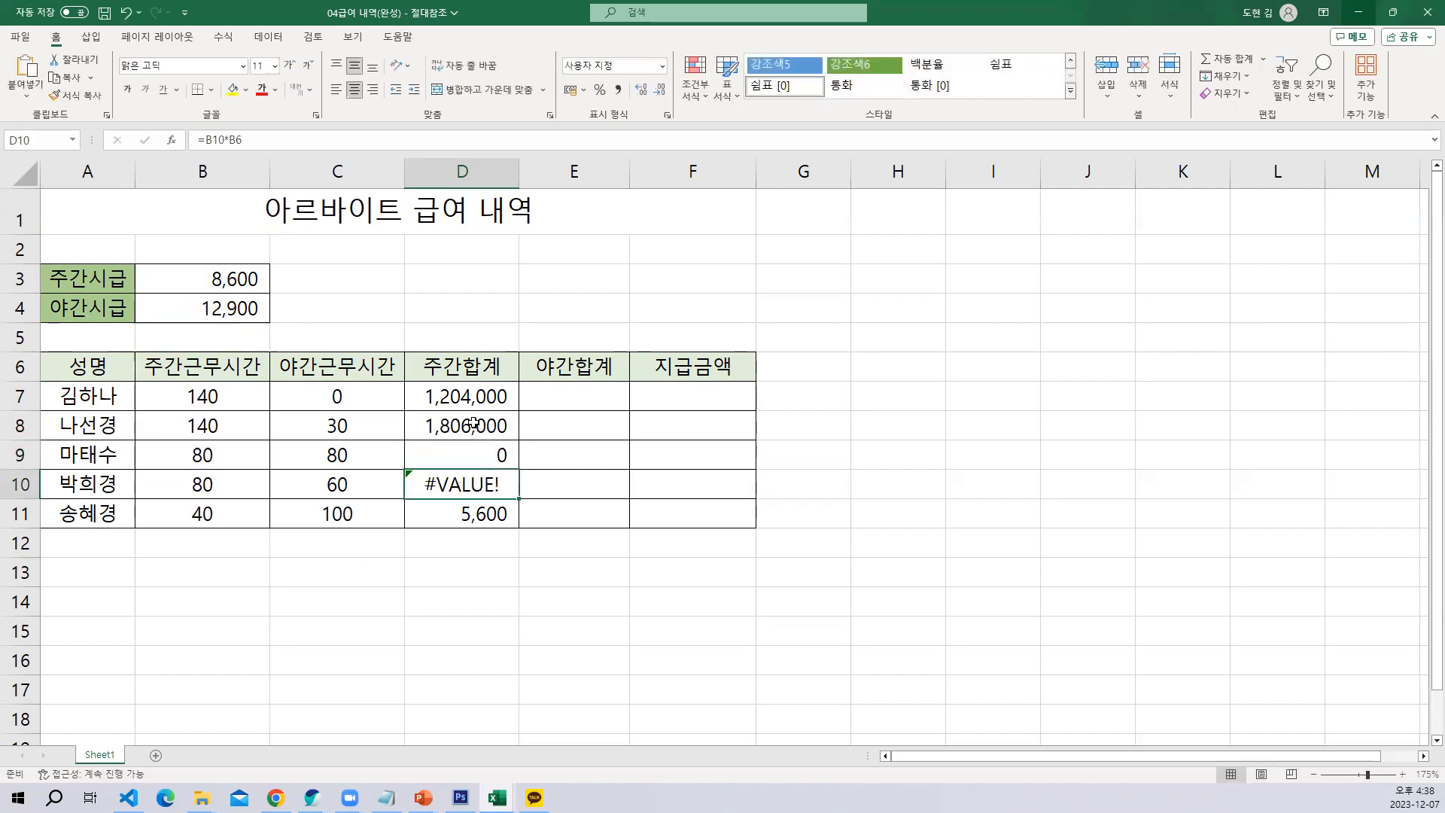
Compare each worker's daytime hours in B7:B11 in turn with the shared daytime hourly rate in B3
{"action": "left_click", "coordinate": [231, 401]}
{"action": "left_click", "coordinate": [236, 279]}
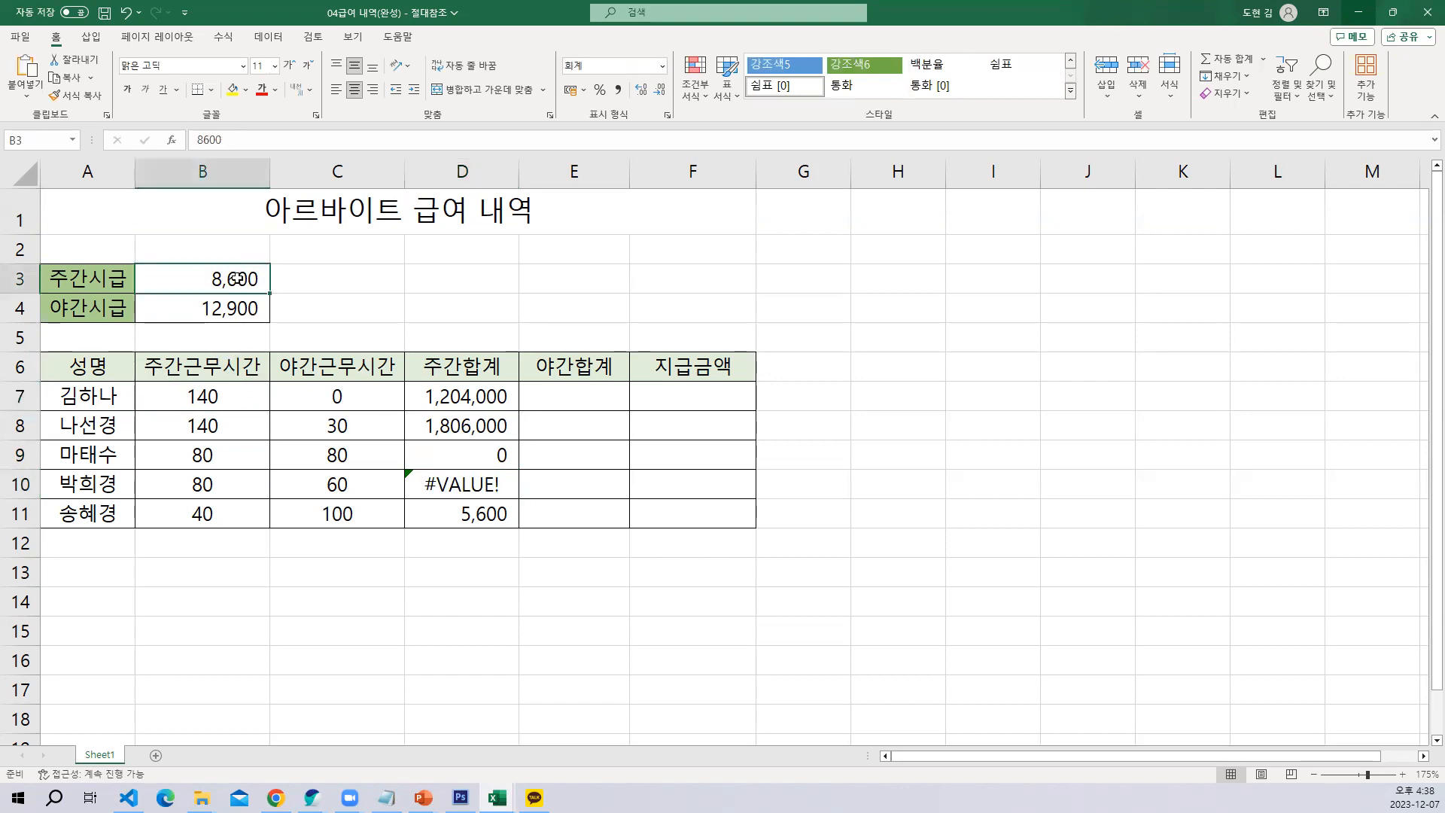
{"action": "left_click", "coordinate": [235, 425]}
{"action": "left_click", "coordinate": [236, 281]}
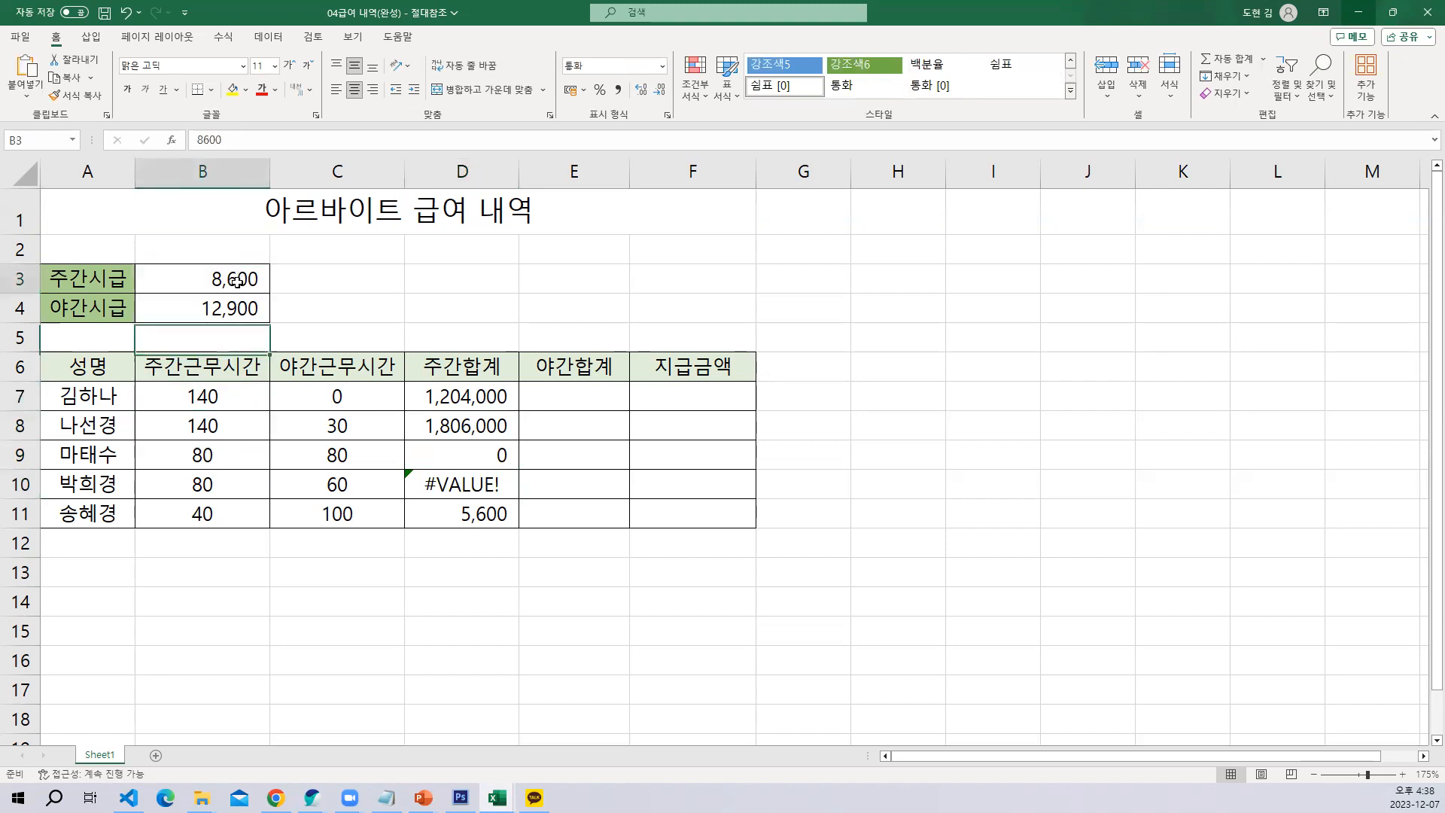
{"action": "left_click", "coordinate": [223, 451]}
{"action": "left_click", "coordinate": [237, 282]}
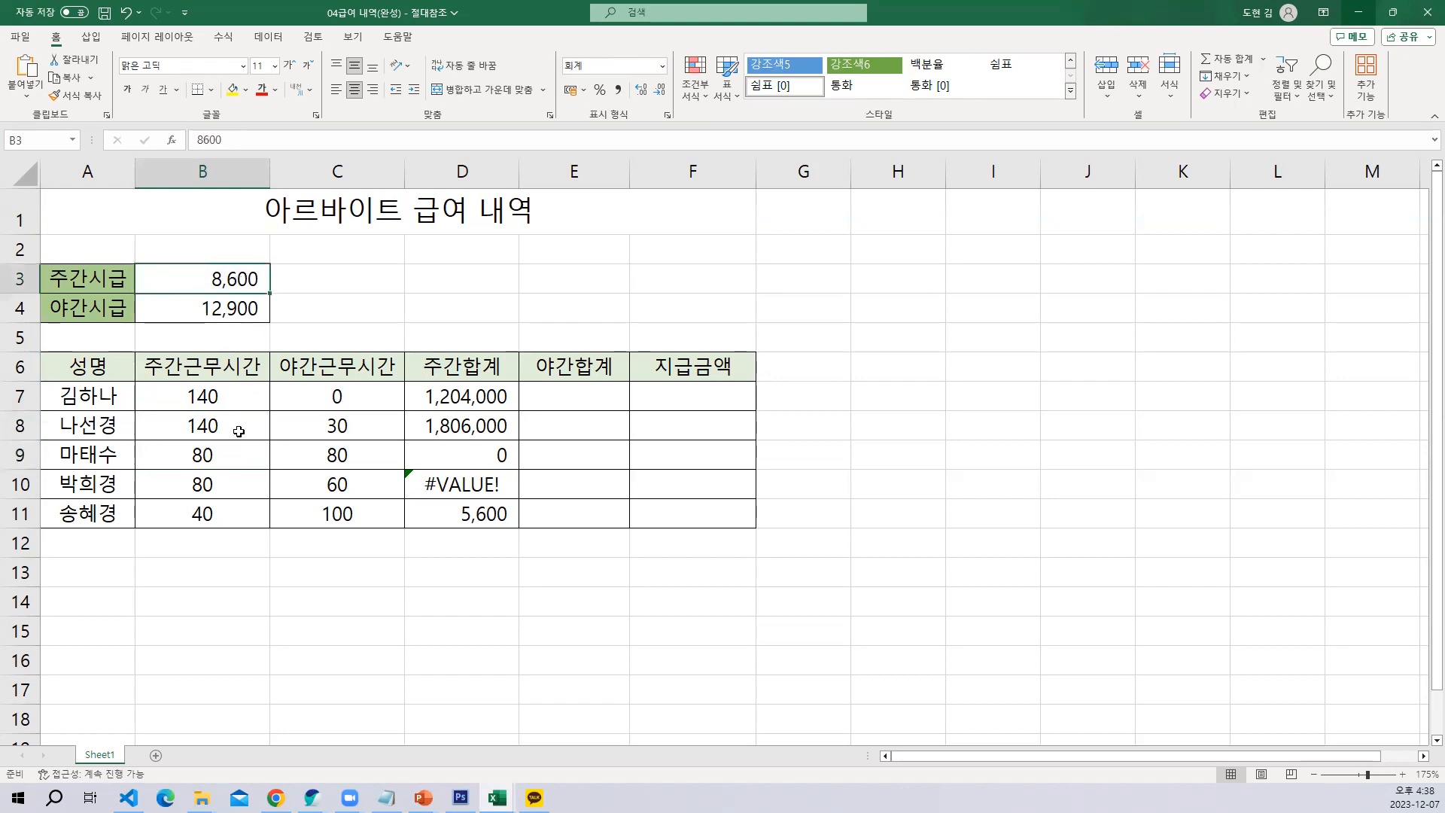
{"action": "left_click", "coordinate": [229, 484]}
{"action": "left_click", "coordinate": [233, 280]}
{"action": "left_click", "coordinate": [220, 520]}
{"action": "left_click", "coordinate": [231, 278]}
Recheck the references in the D7, D8 and D9 formulas and clear the daytime totals in D7:D11
{"action": "double_click", "coordinate": [476, 396]}
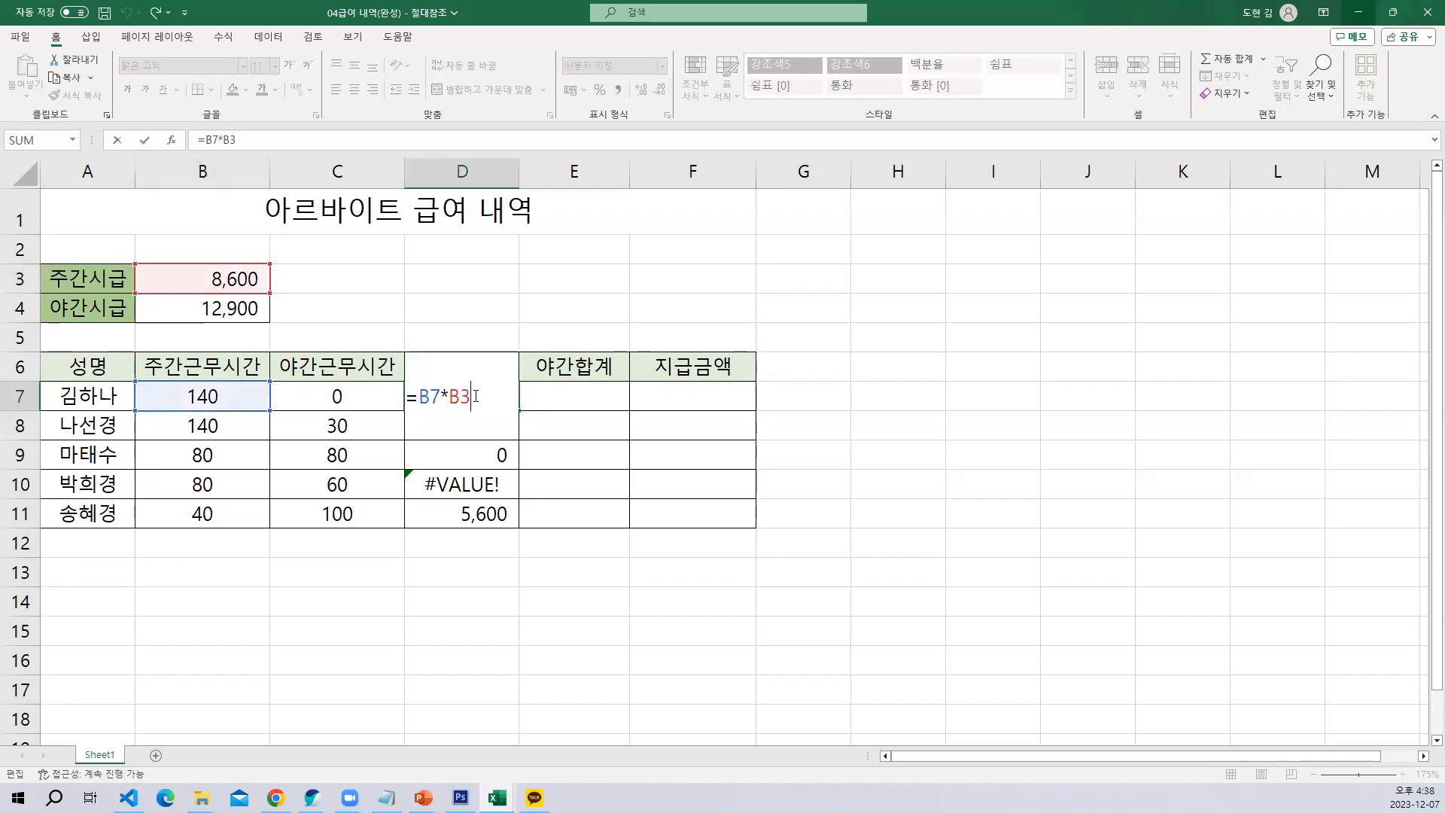
{"action": "key", "text": "Return"}
{"action": "double_click", "coordinate": [466, 423]}
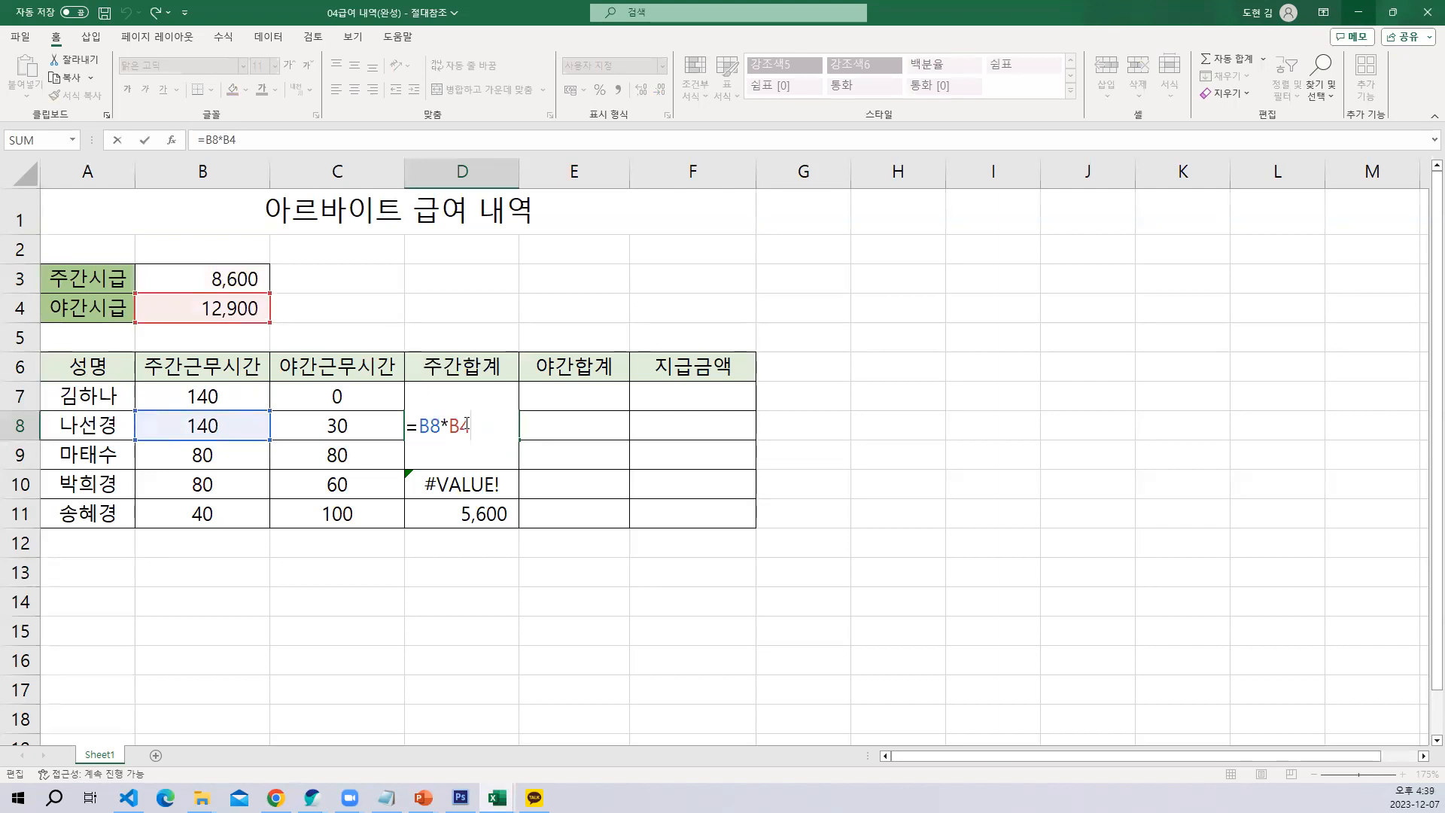
{"action": "key", "text": "Return"}
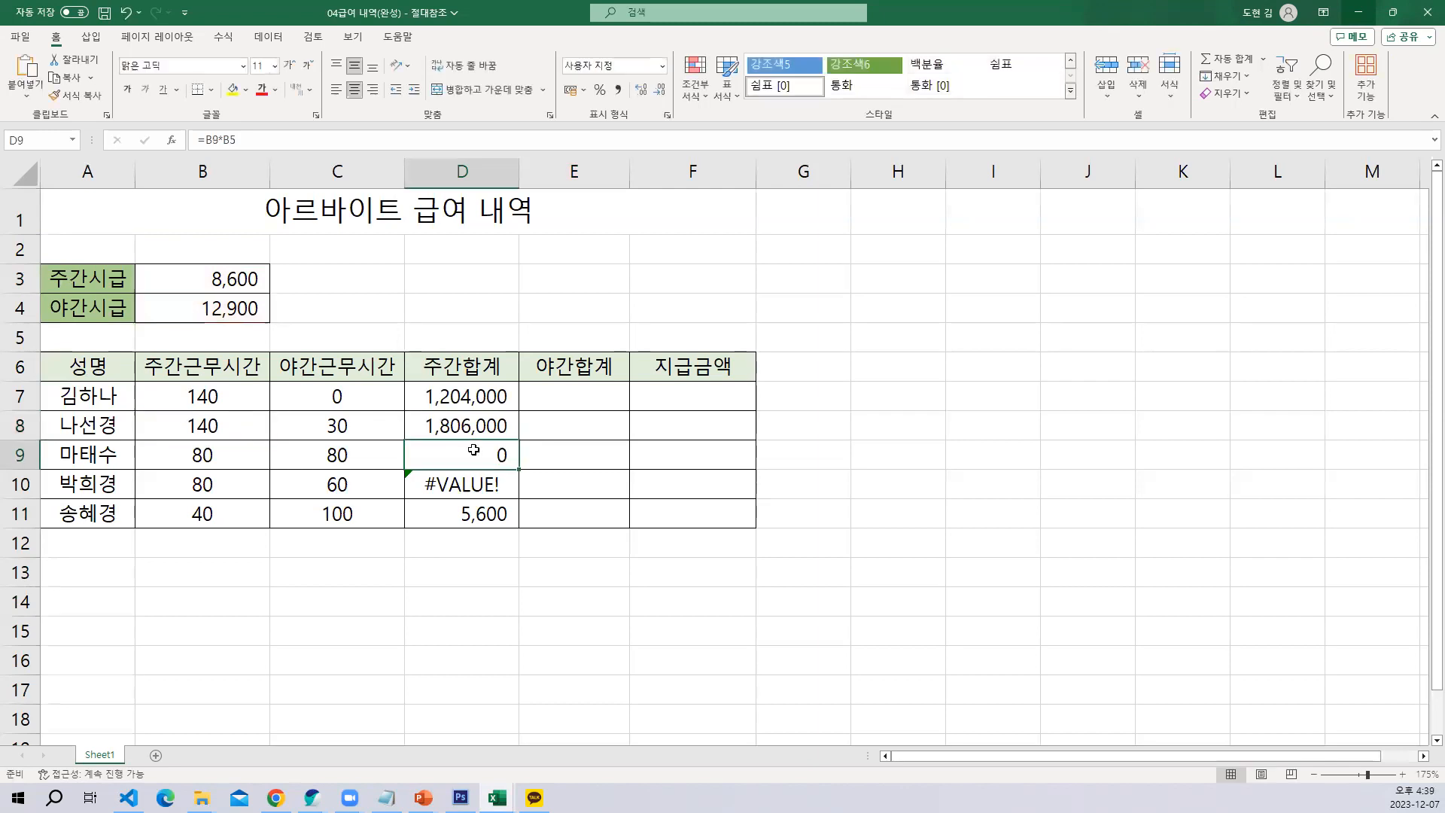
{"action": "double_click", "coordinate": [472, 455]}
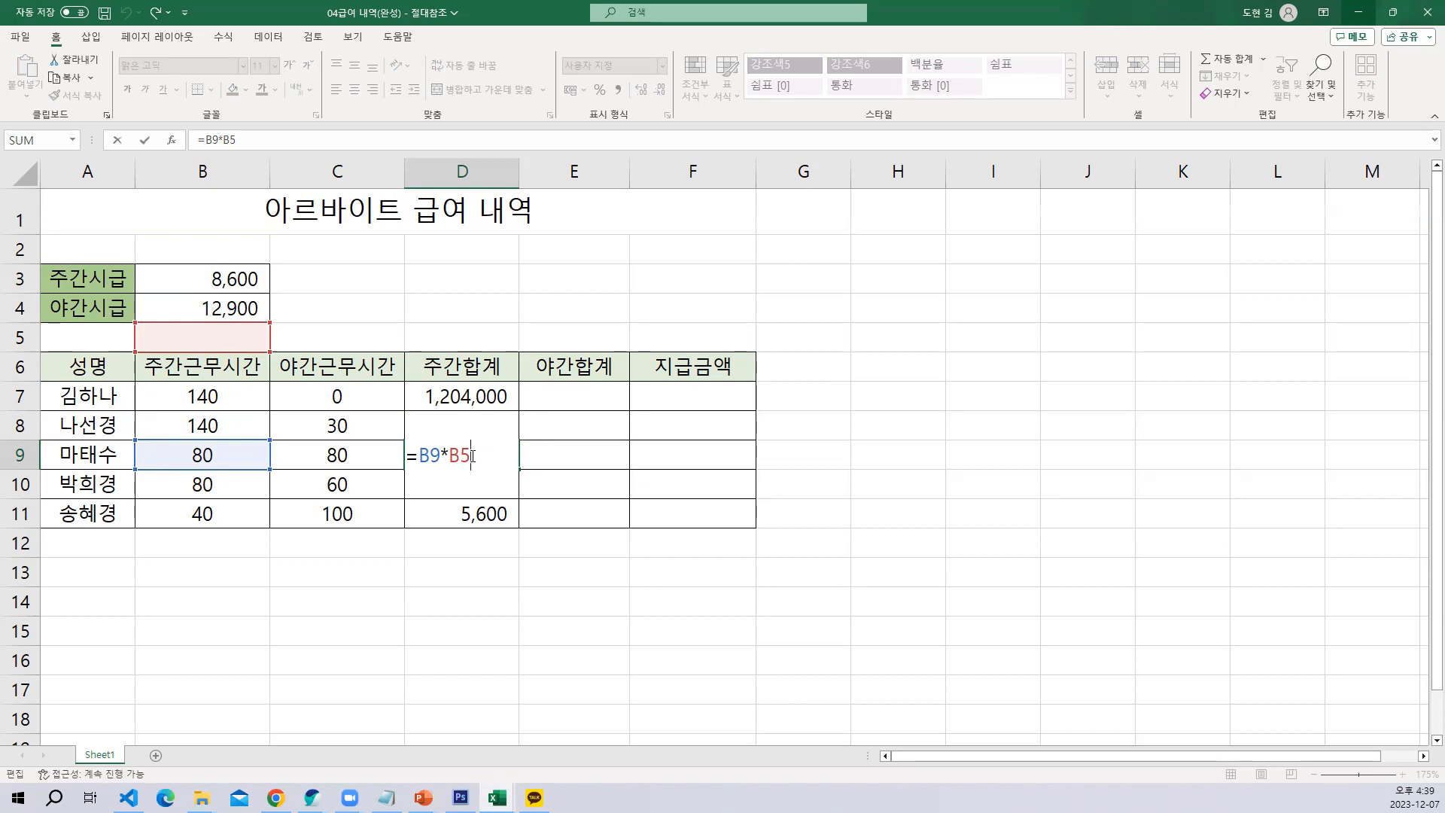
{"action": "key", "text": "Escape"}
{"action": "left_click_drag", "start_coordinate": [490, 402], "coordinate": [488, 508]}
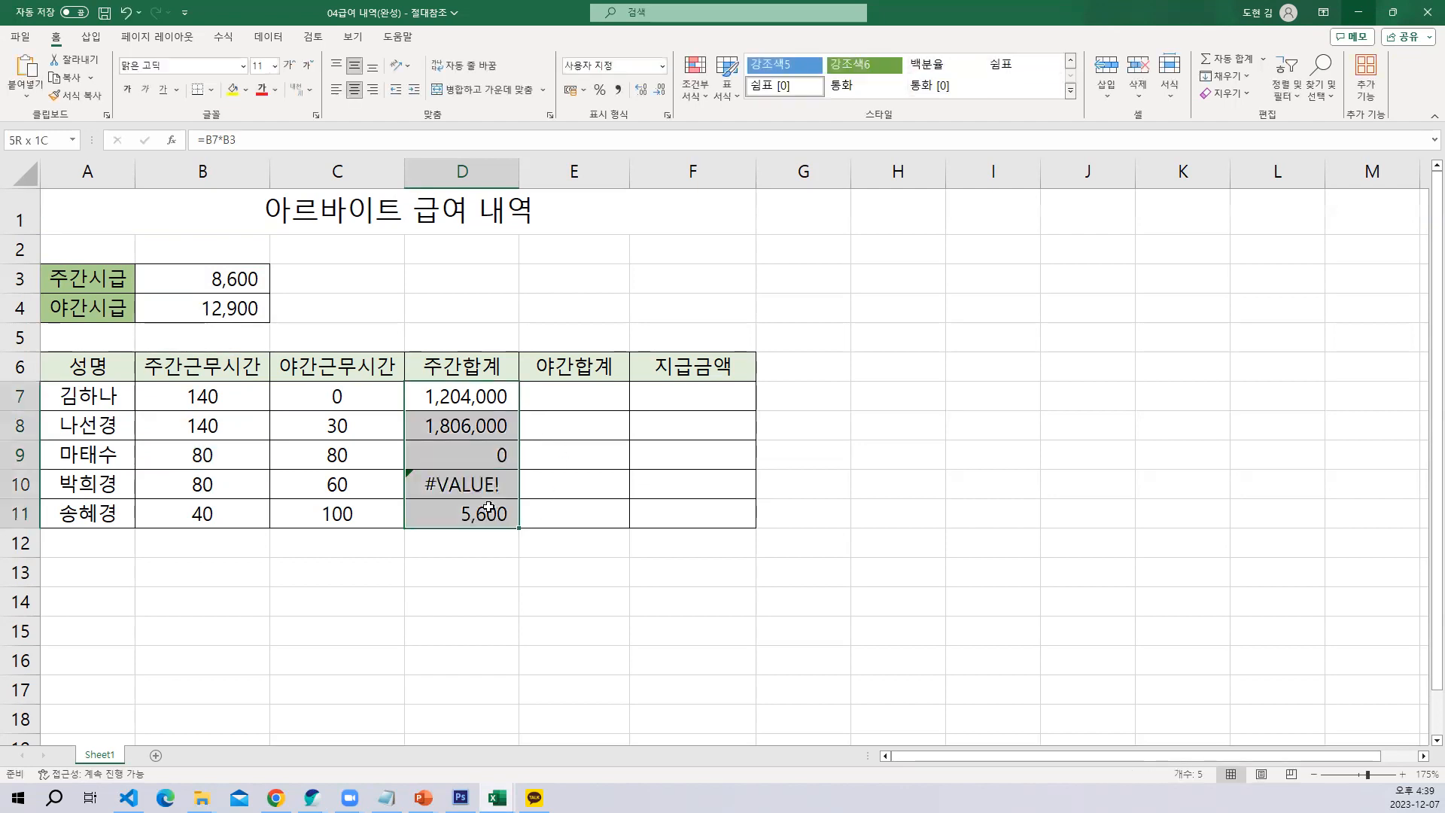
{"action": "key", "text": "Delete"}
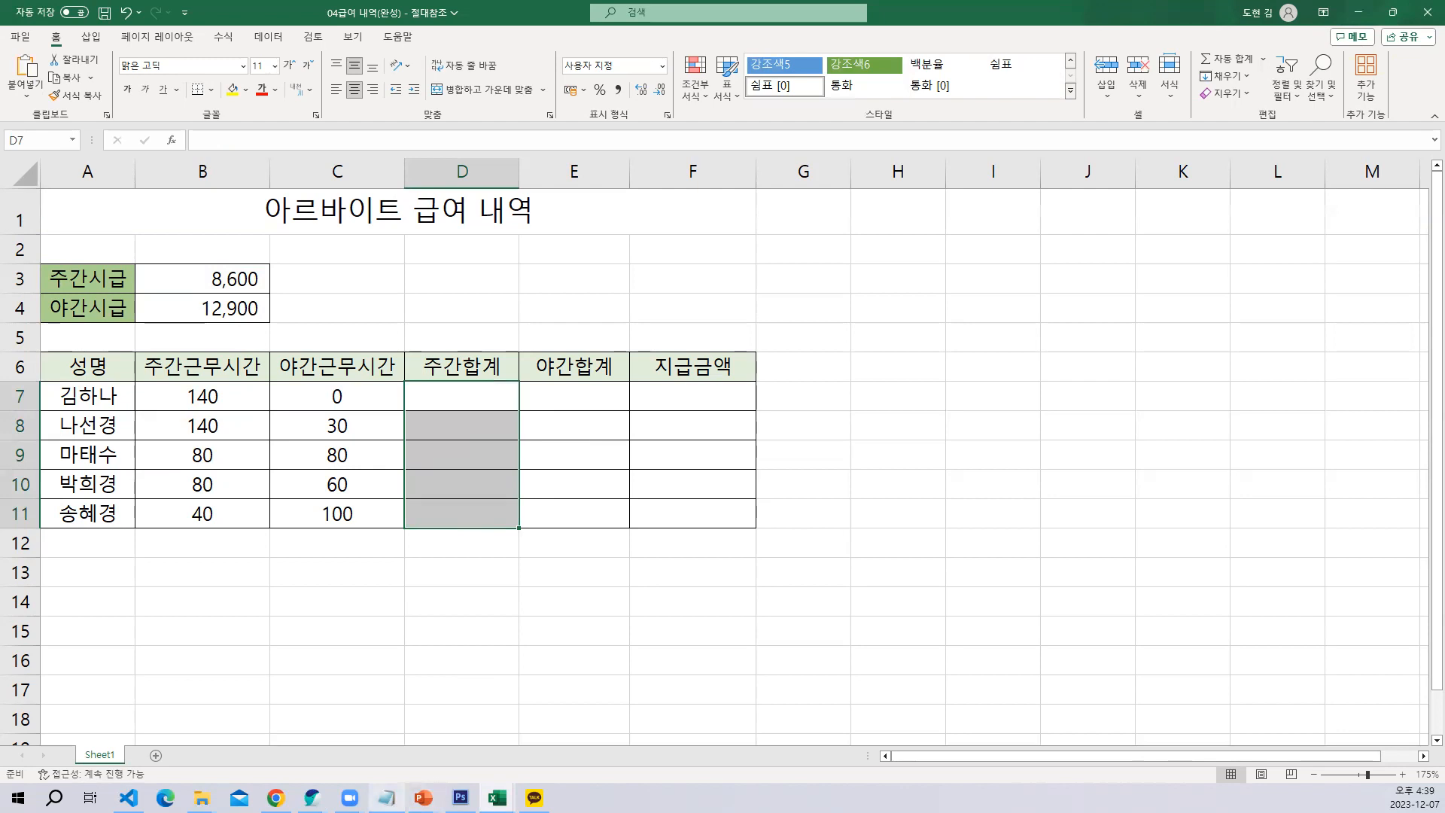
Switch to Notepad and replace the existing note with the heading "절대참조(고정)"
{"action": "left_click", "coordinate": [386, 797]}
{"action": "left_click_drag", "start_coordinate": [574, 316], "coordinate": [219, 180]}
{"action": "type", "text": "절대차"}
{"action": "type", "text": "참조(고"}
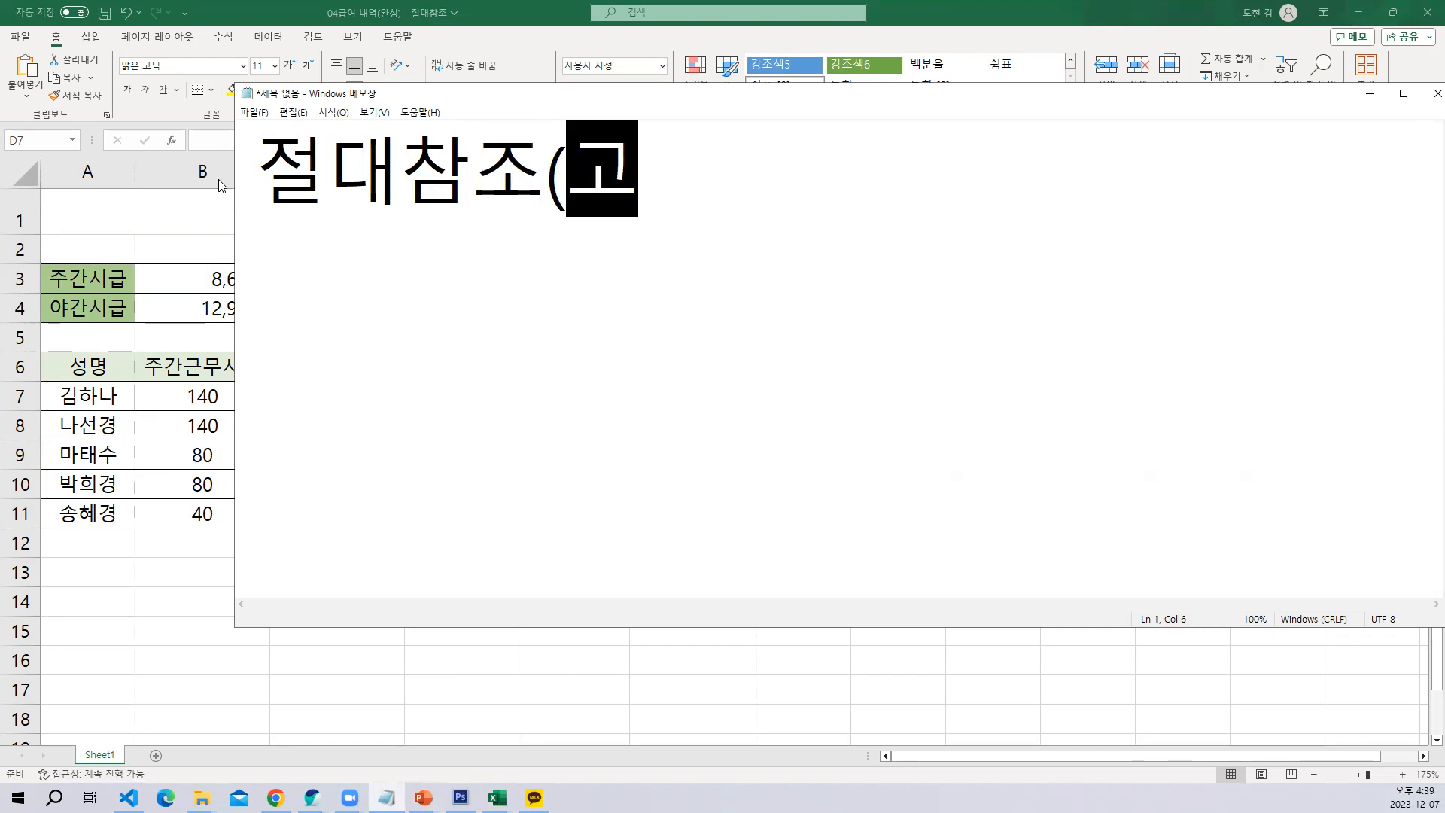
{"action": "type", "text": "정)"}
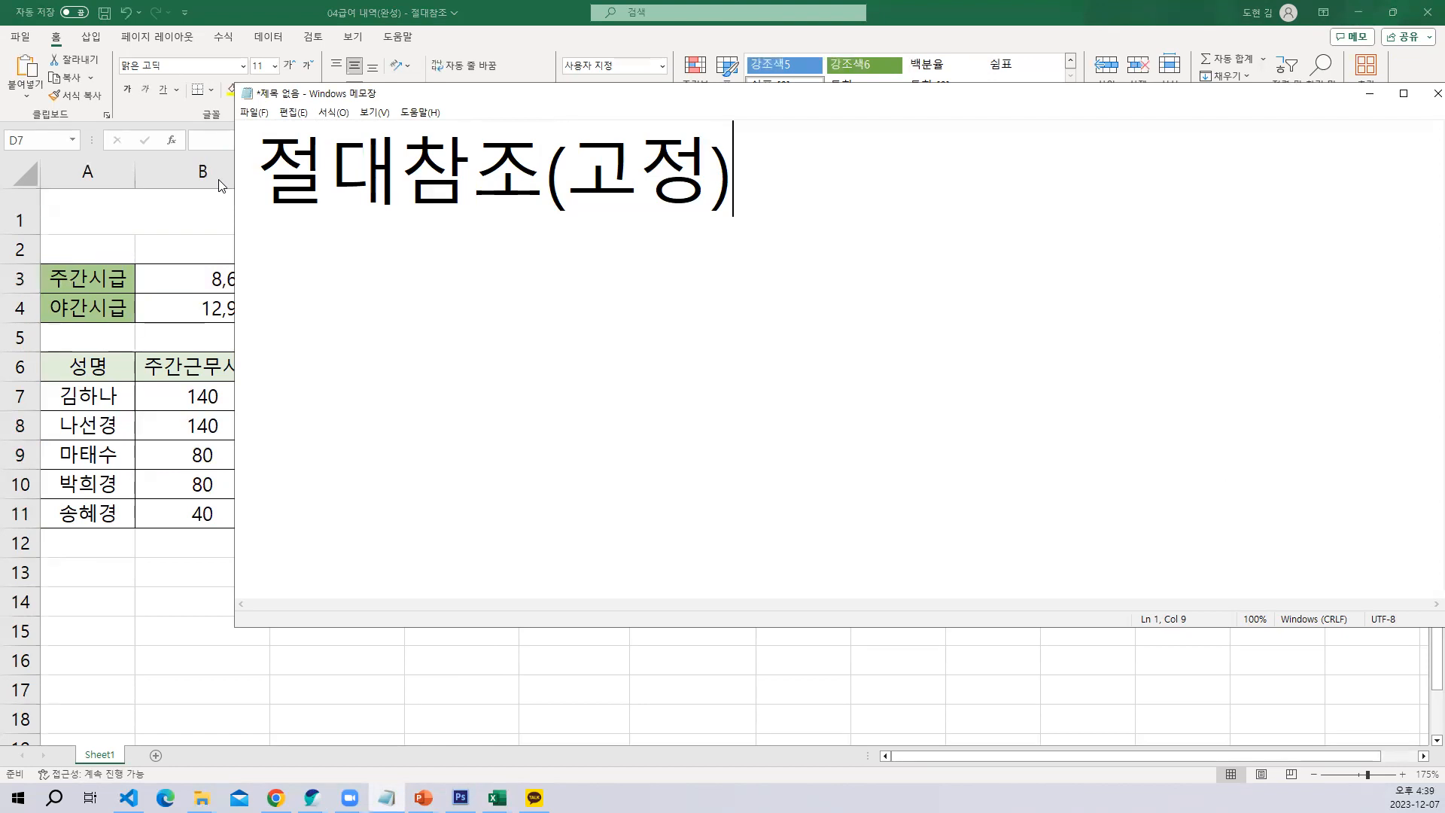
Add "나만 바라봐" as the second line of the note and start a new line
{"action": "key", "text": "Return"}
{"action": "type", "text": "나"}
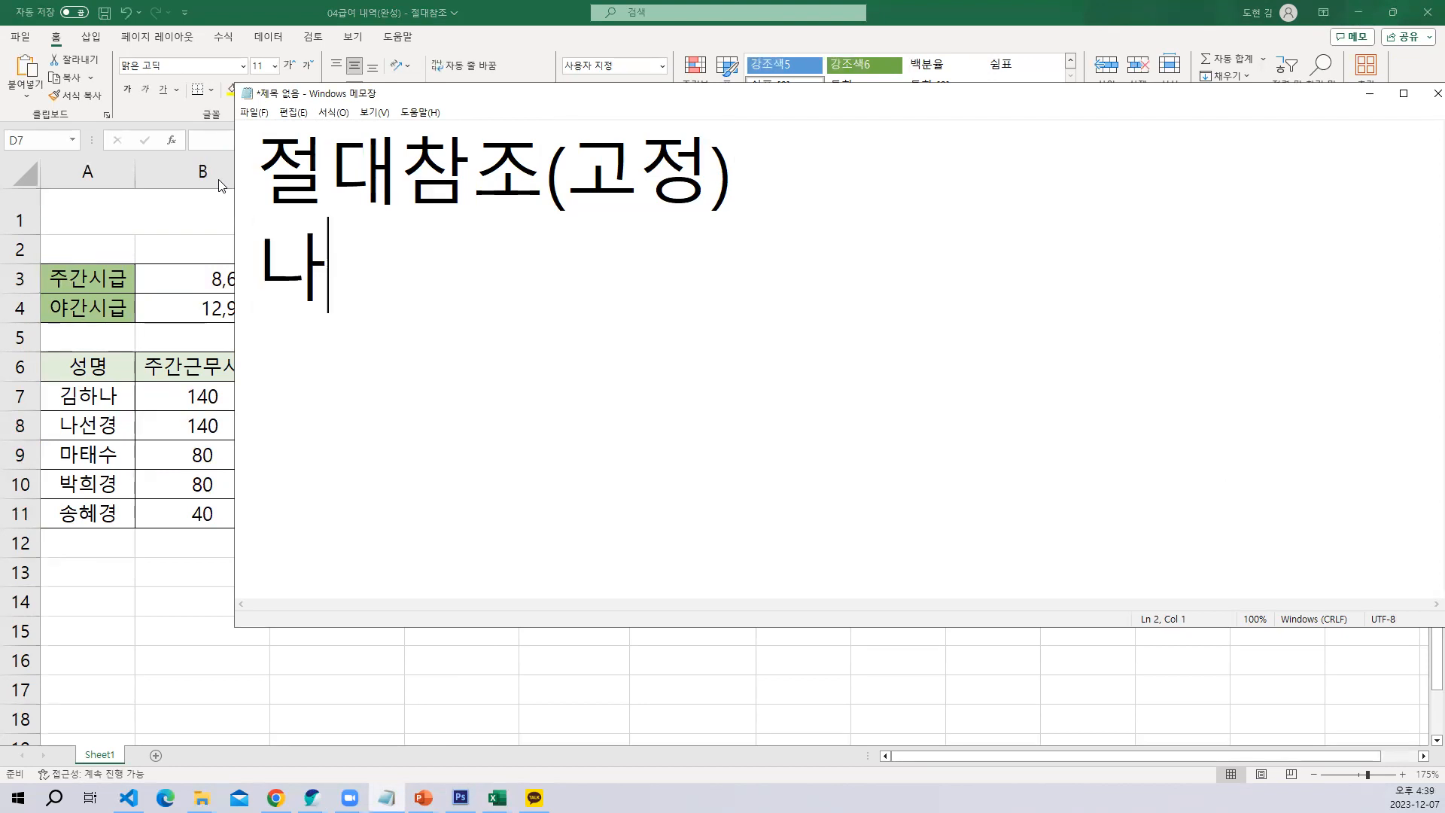
{"action": "type", "text": "만 바라"}
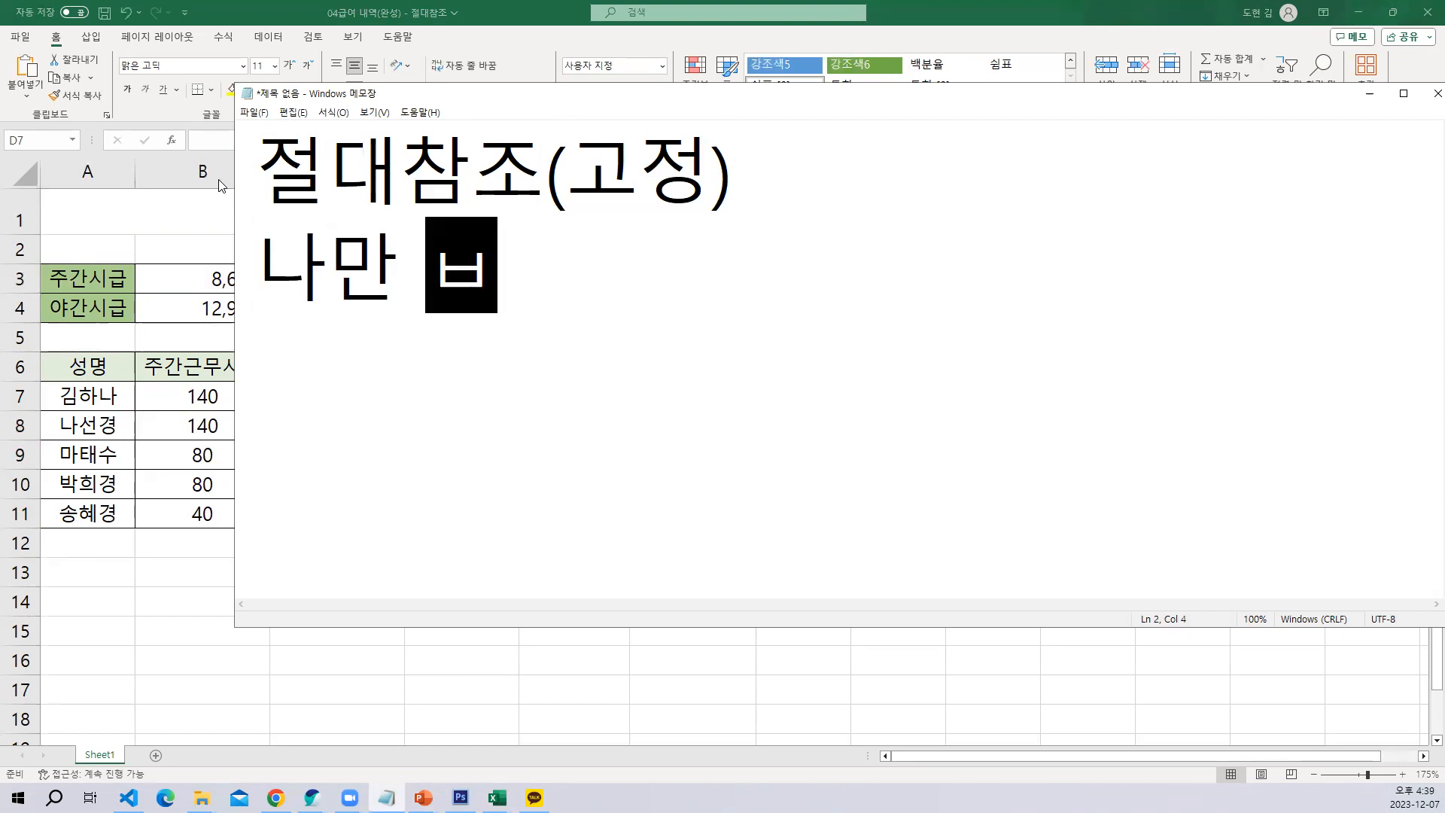
{"action": "type", "text": "봐"}
{"action": "key", "text": "Hangul"}
{"action": "key", "text": "Return"}
Write "키보드 F4키" as the third line of the note
{"action": "type", "text": "zl"}
{"action": "key", "text": "BackSpace"}
{"action": "key", "text": "BackSpace"}
{"action": "key", "text": "Hangul"}
{"action": "type", "text": "키"}
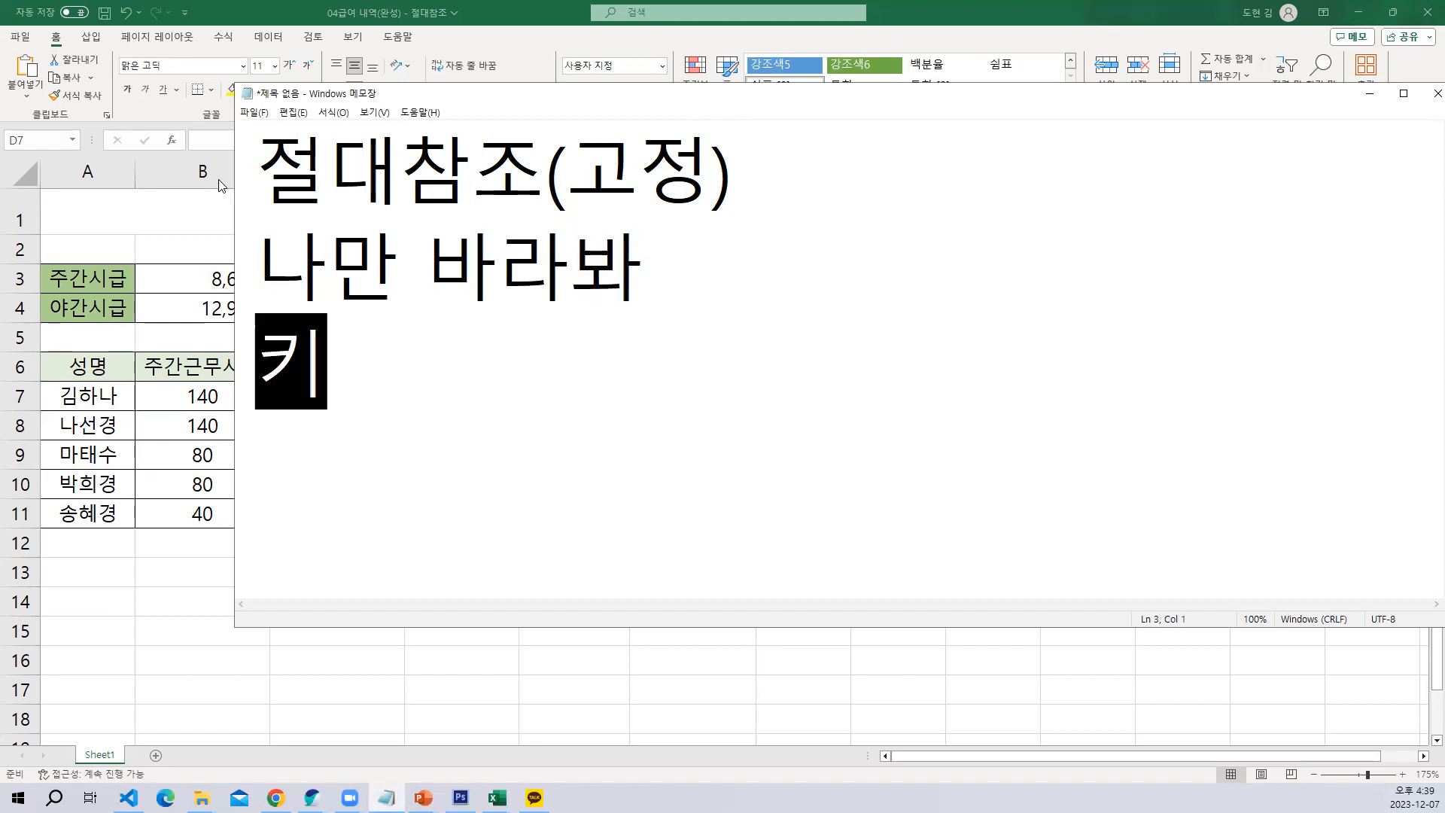
{"action": "type", "text": "보드"}
{"action": "key", "text": "Hangul"}
{"action": "type", "text": "F5"}
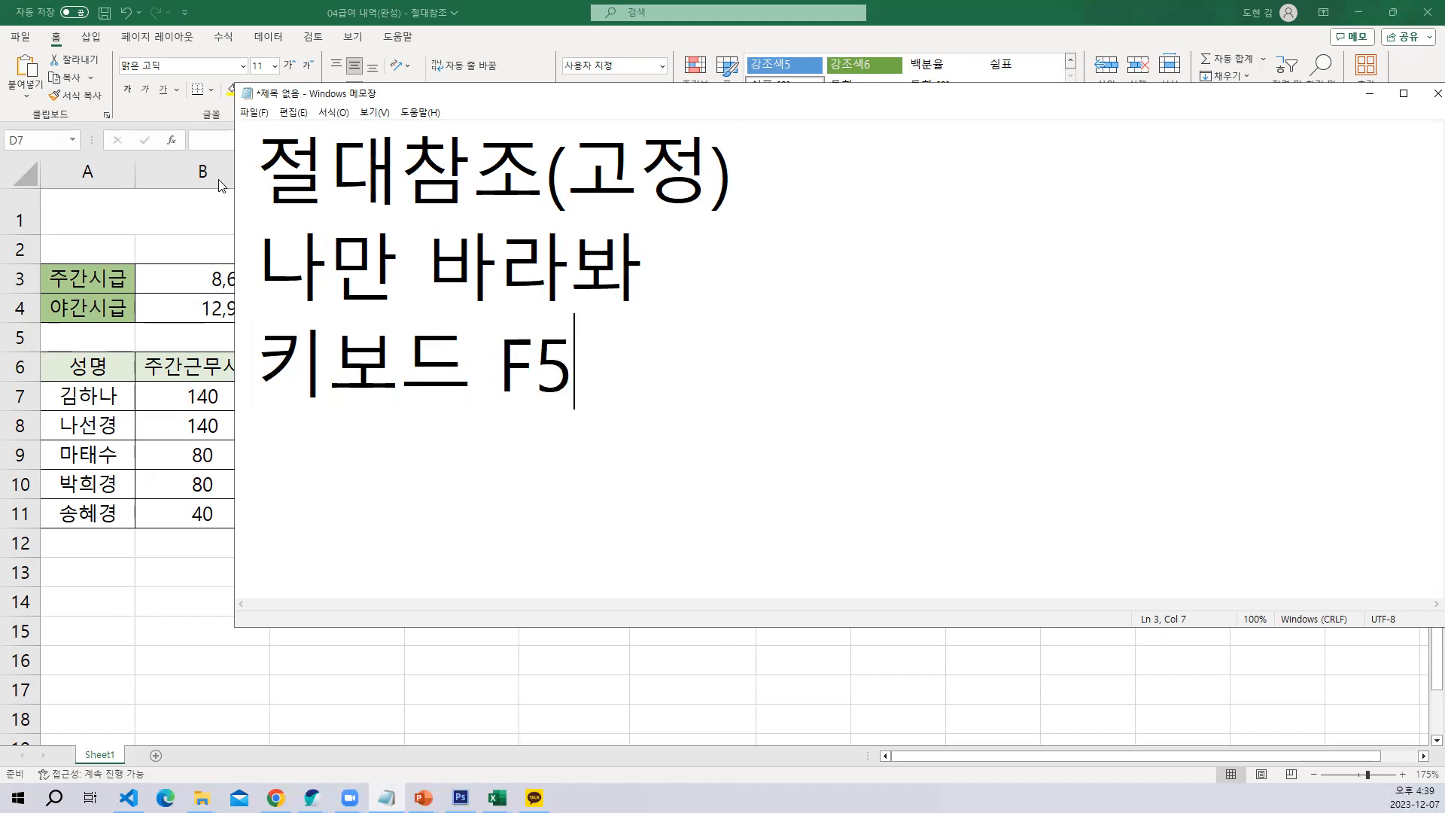
{"action": "key", "text": "BackSpace"}
{"action": "type", "text": "4"}
{"action": "key", "text": "Hangul"}
{"action": "type", "text": "키"}
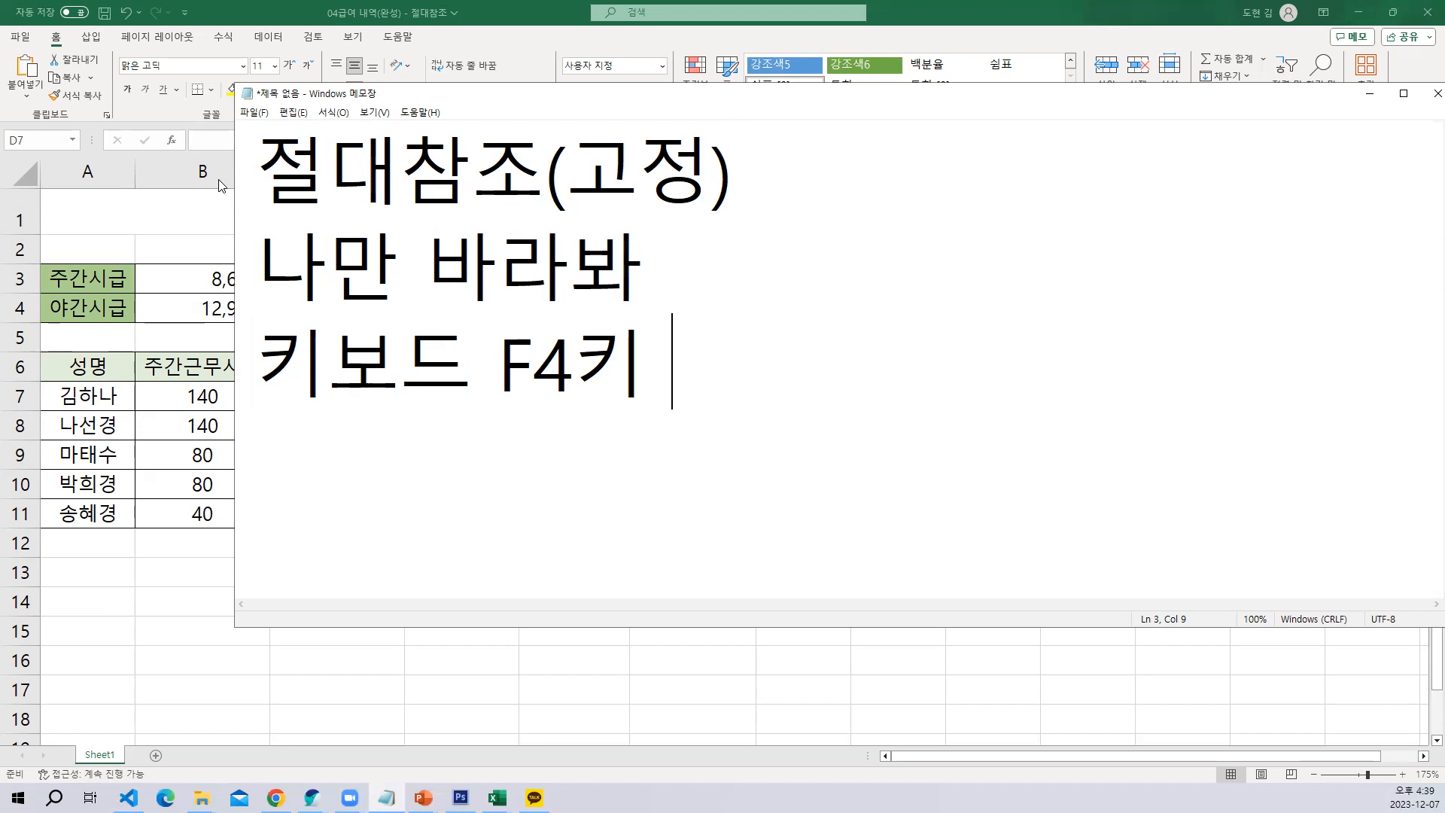
Add the fourth line "B3 > $B$3" to the note as a notation example
{"action": "key", "text": "Return"}
{"action": "type", "text": "B#"}
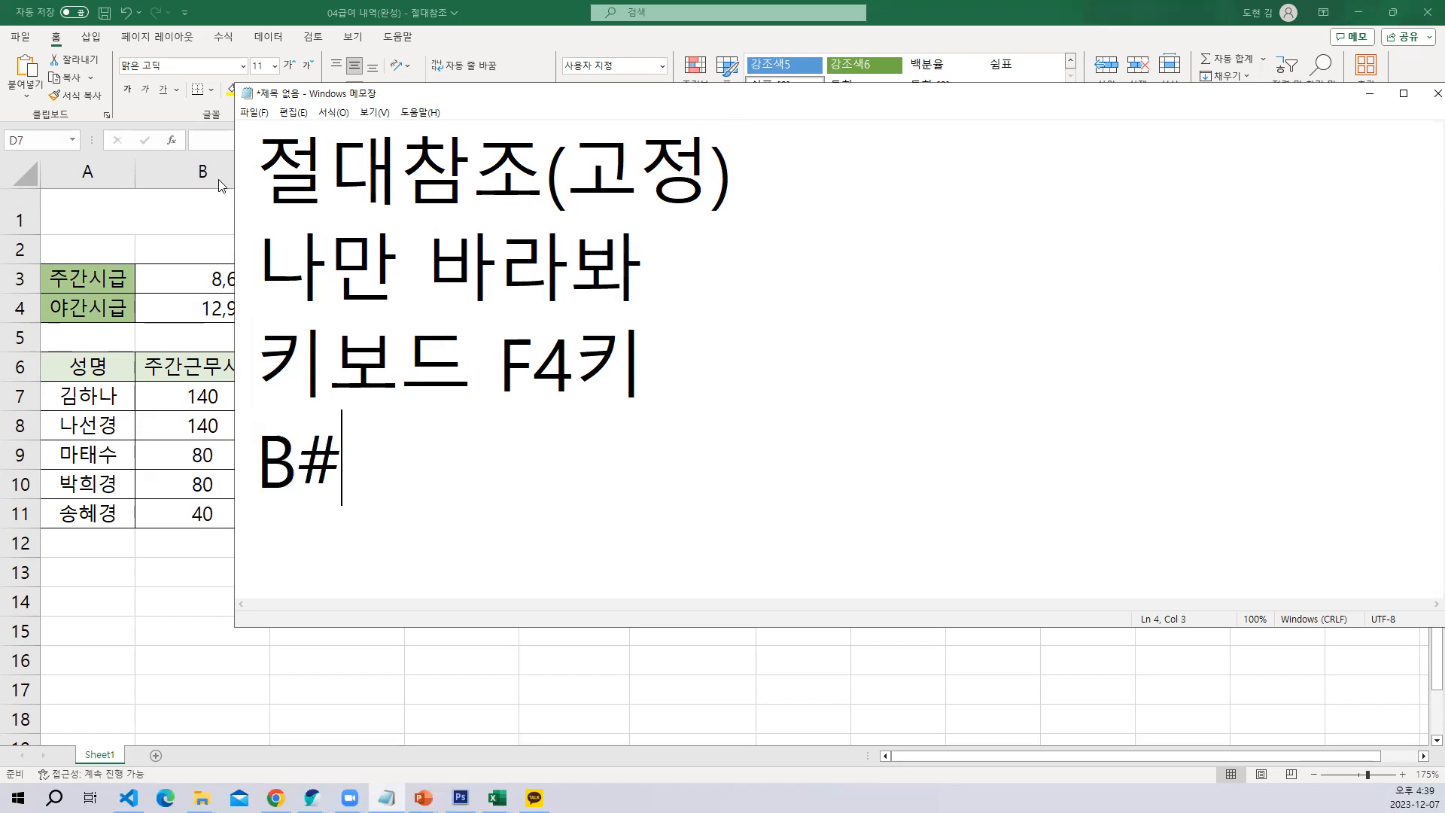
{"action": "key", "text": "BackSpace"}
{"action": "type", "text": "3 > "}
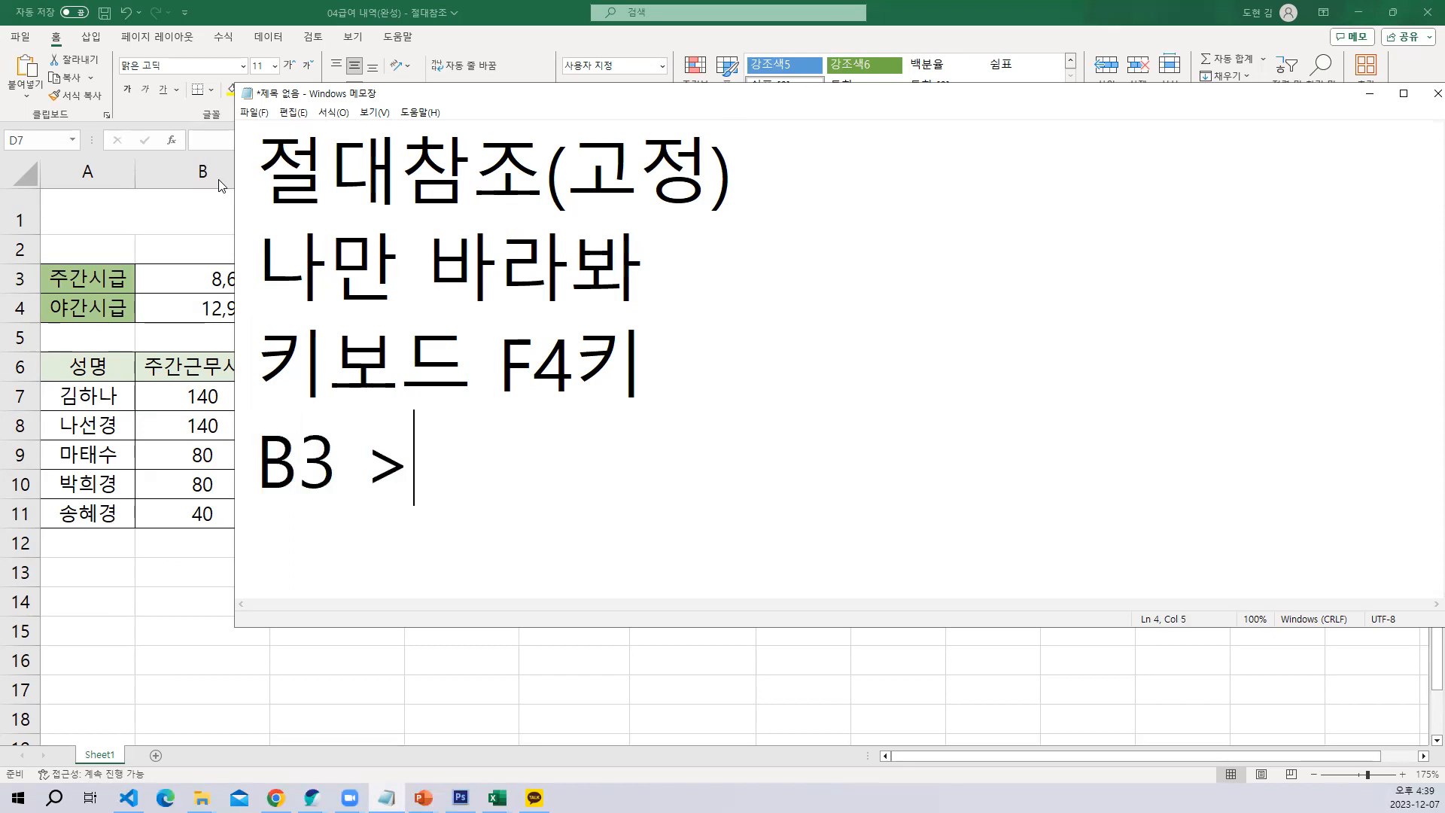
{"action": "type", "text": "$B"}
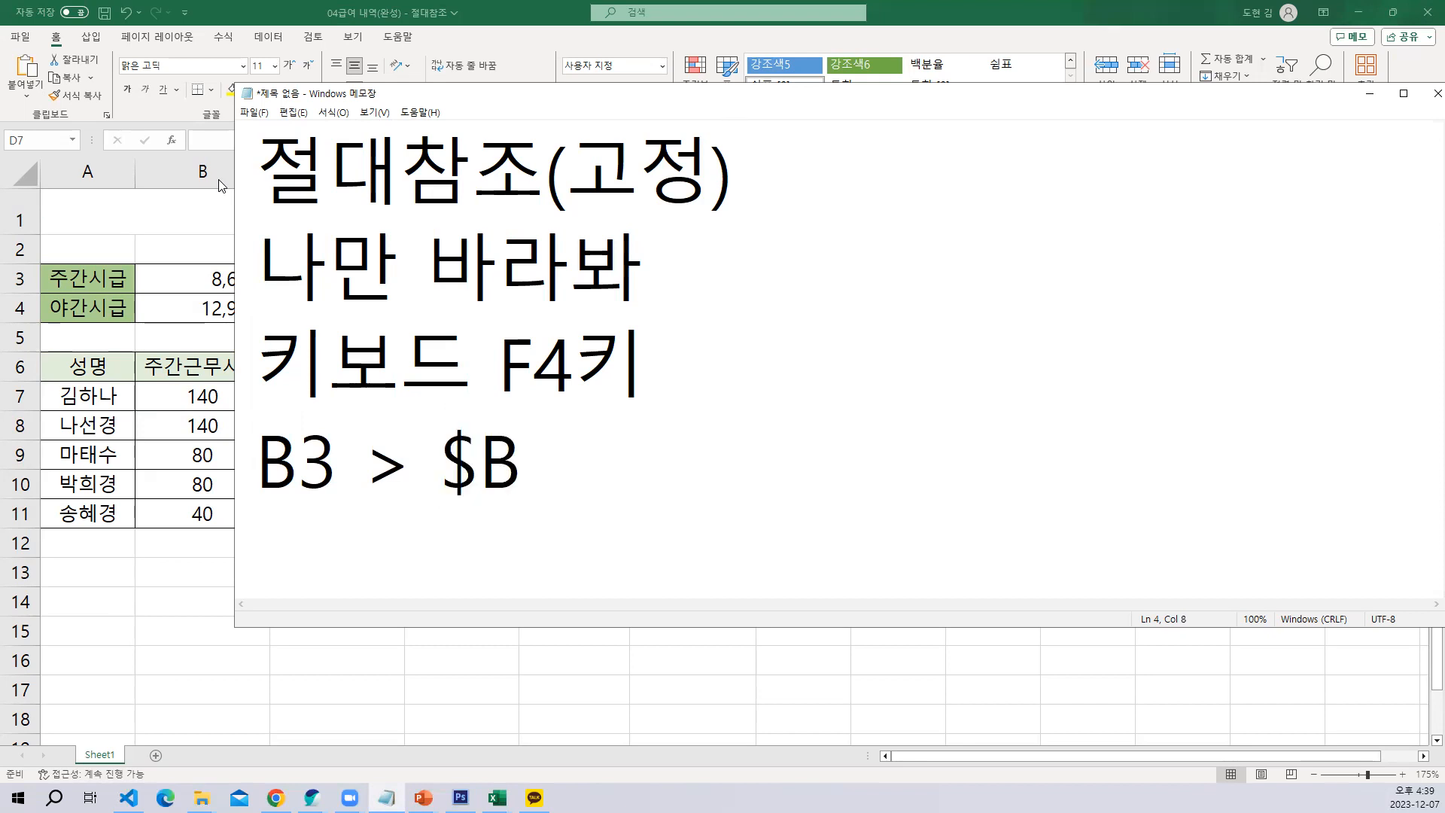
{"action": "type", "text": "$3"}
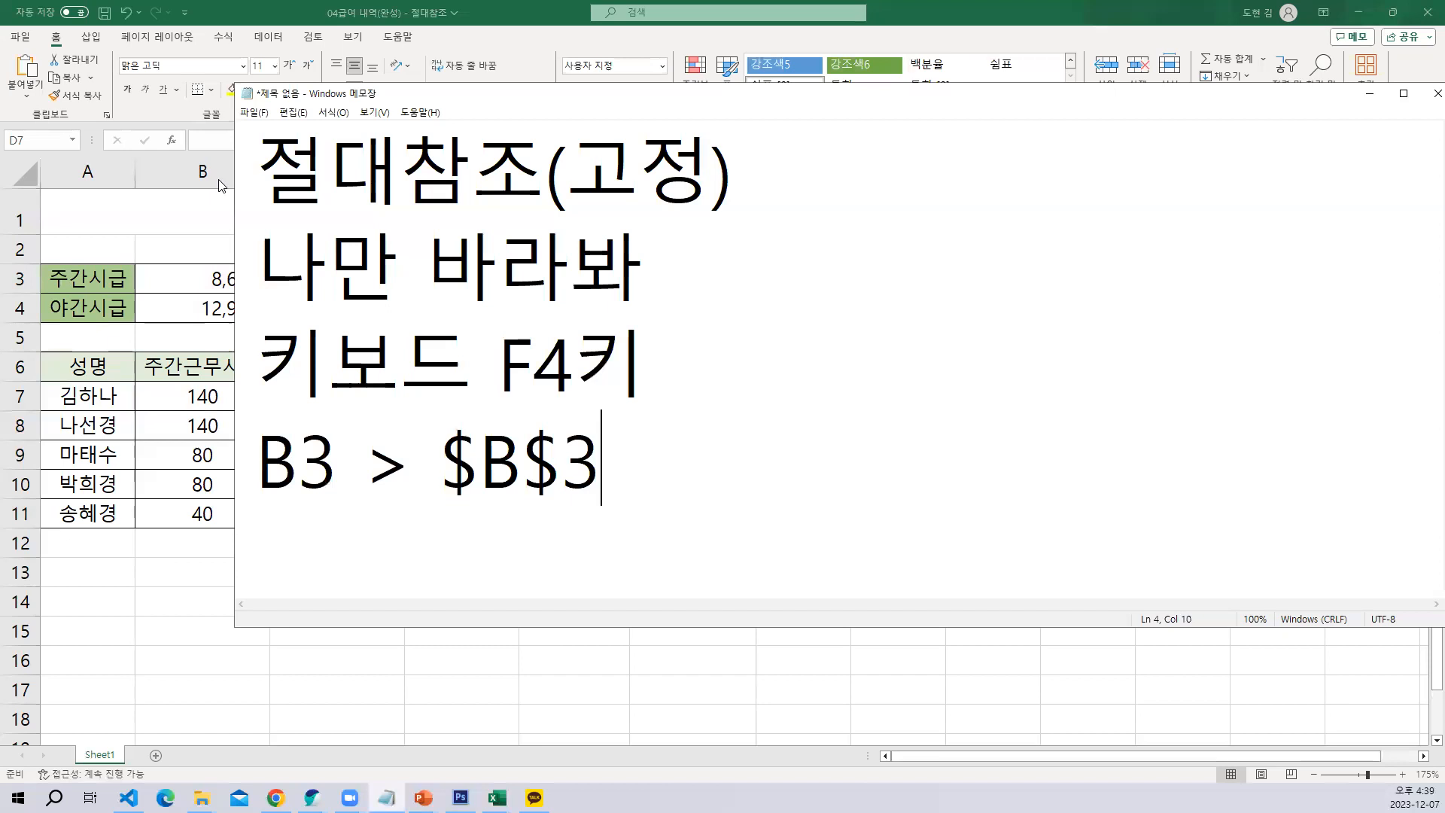
Highlight the $B$3 notation in the note and return to the payroll sheet in Excel
{"action": "left_click_drag", "start_coordinate": [435, 451], "coordinate": [618, 455]}
{"action": "left_click", "coordinate": [618, 455]}
{"action": "left_click", "coordinate": [1370, 93]}
{"action": "left_click", "coordinate": [749, 423]}
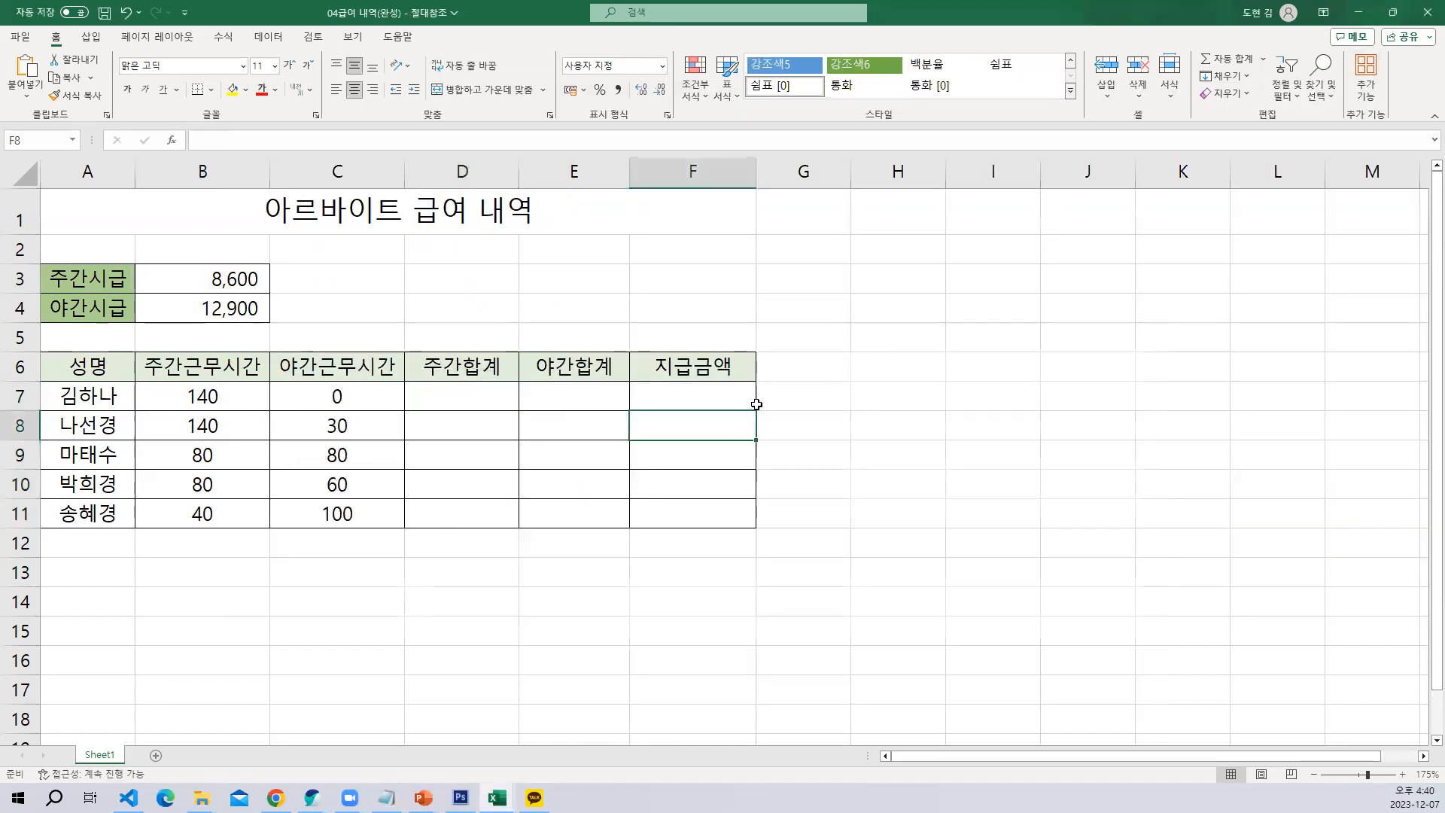
Build the formula =B7*B3 in D7 from the daytime hours and hourly rate, leaving it open for editing
{"action": "left_click", "coordinate": [484, 397]}
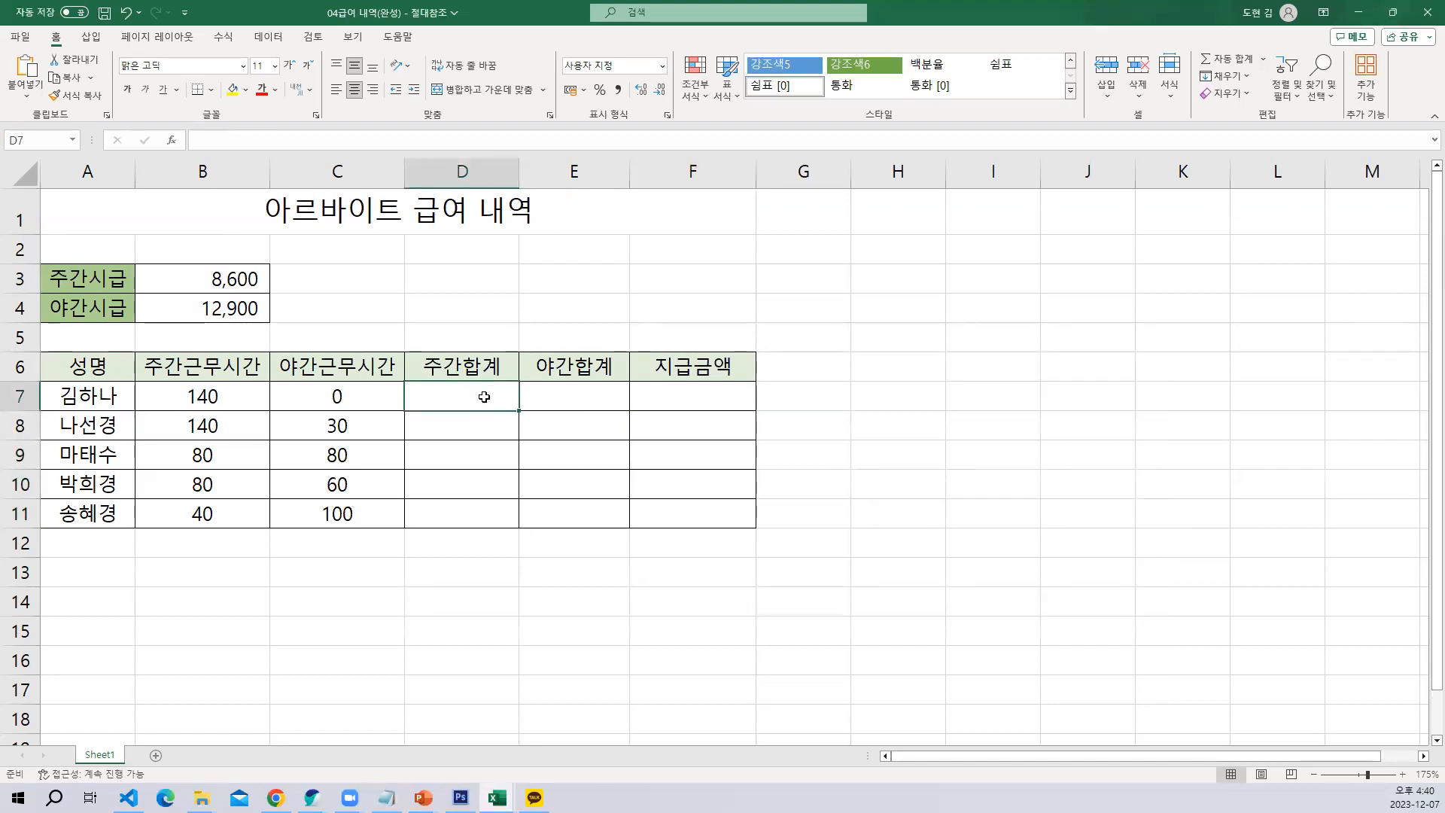
{"action": "type", "text": "="}
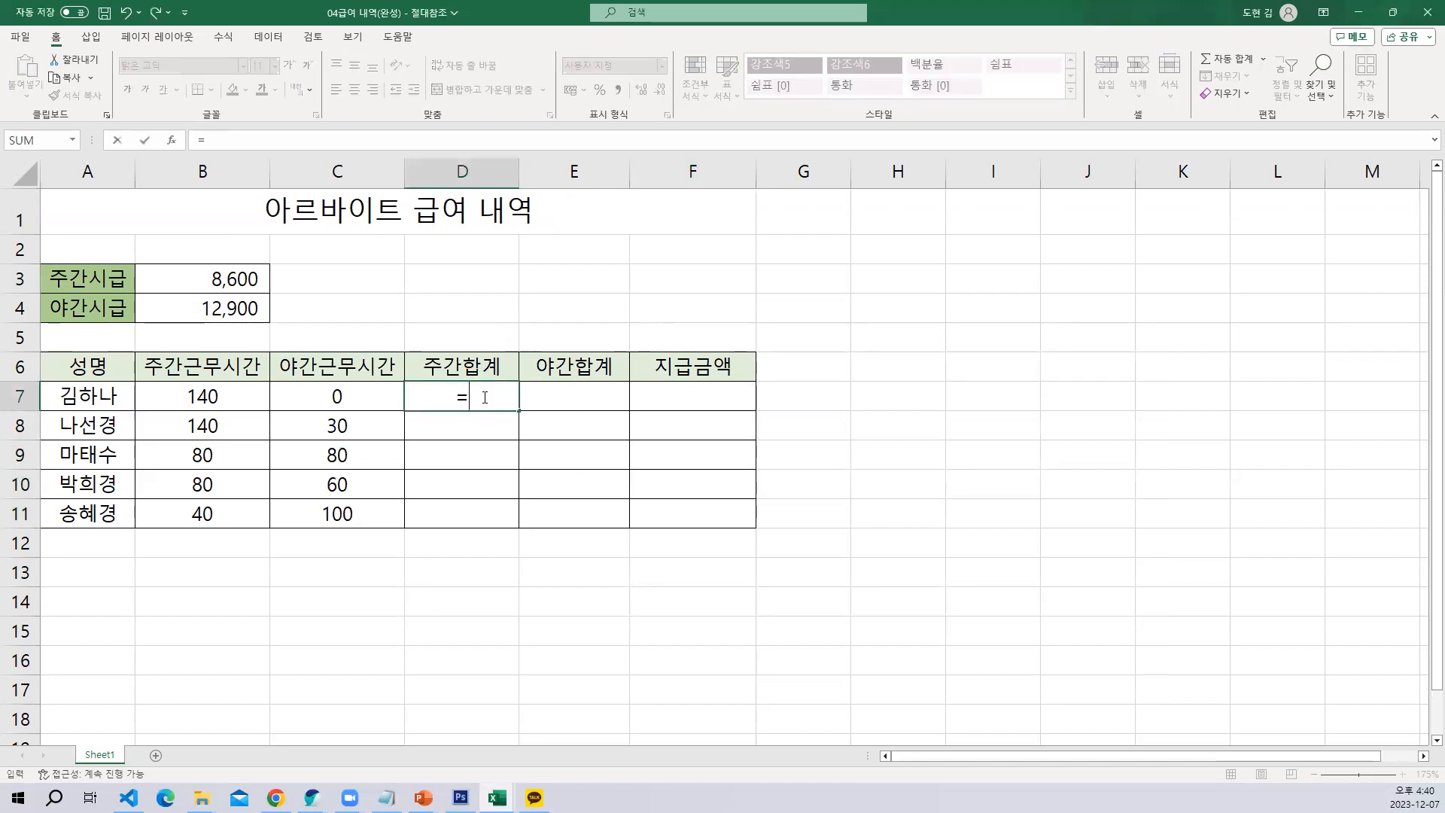
{"action": "left_click", "coordinate": [202, 396]}
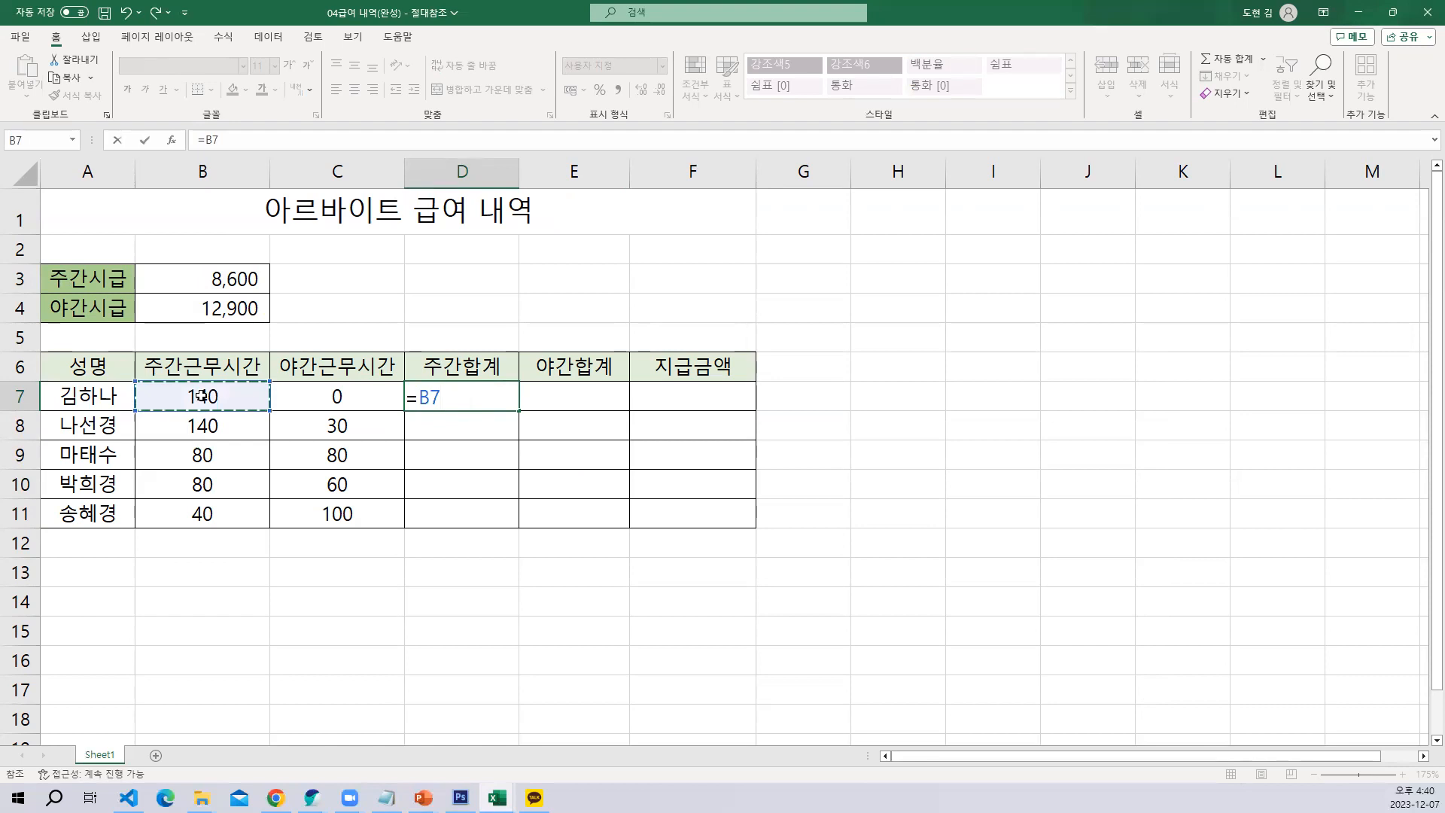
{"action": "type", "text": "*"}
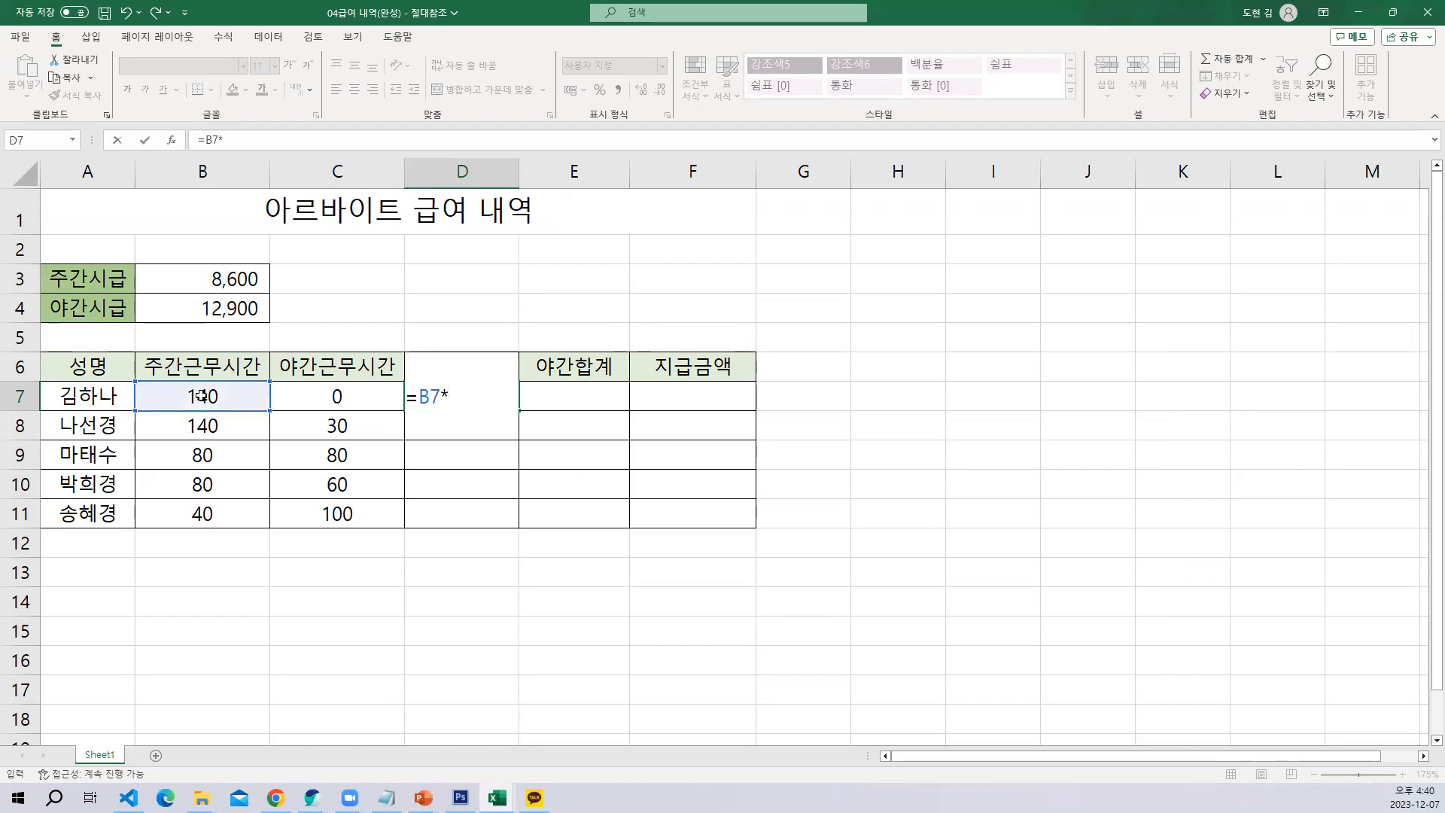
{"action": "left_click", "coordinate": [240, 279]}
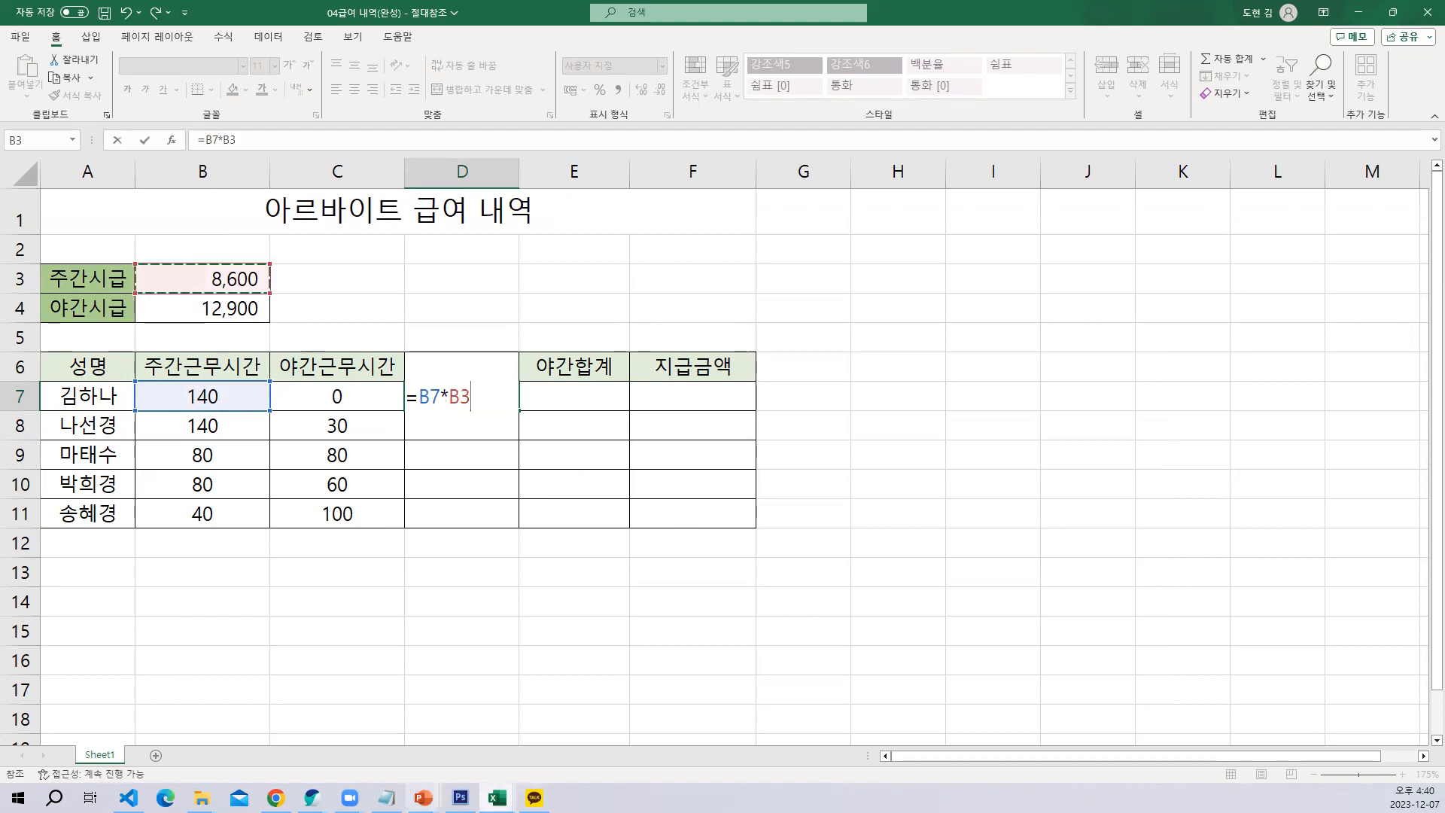
Switch to Notepad, highlight "F4" in the note's third line, and return to the payroll sheet in Excel
{"action": "left_click", "coordinate": [386, 798]}
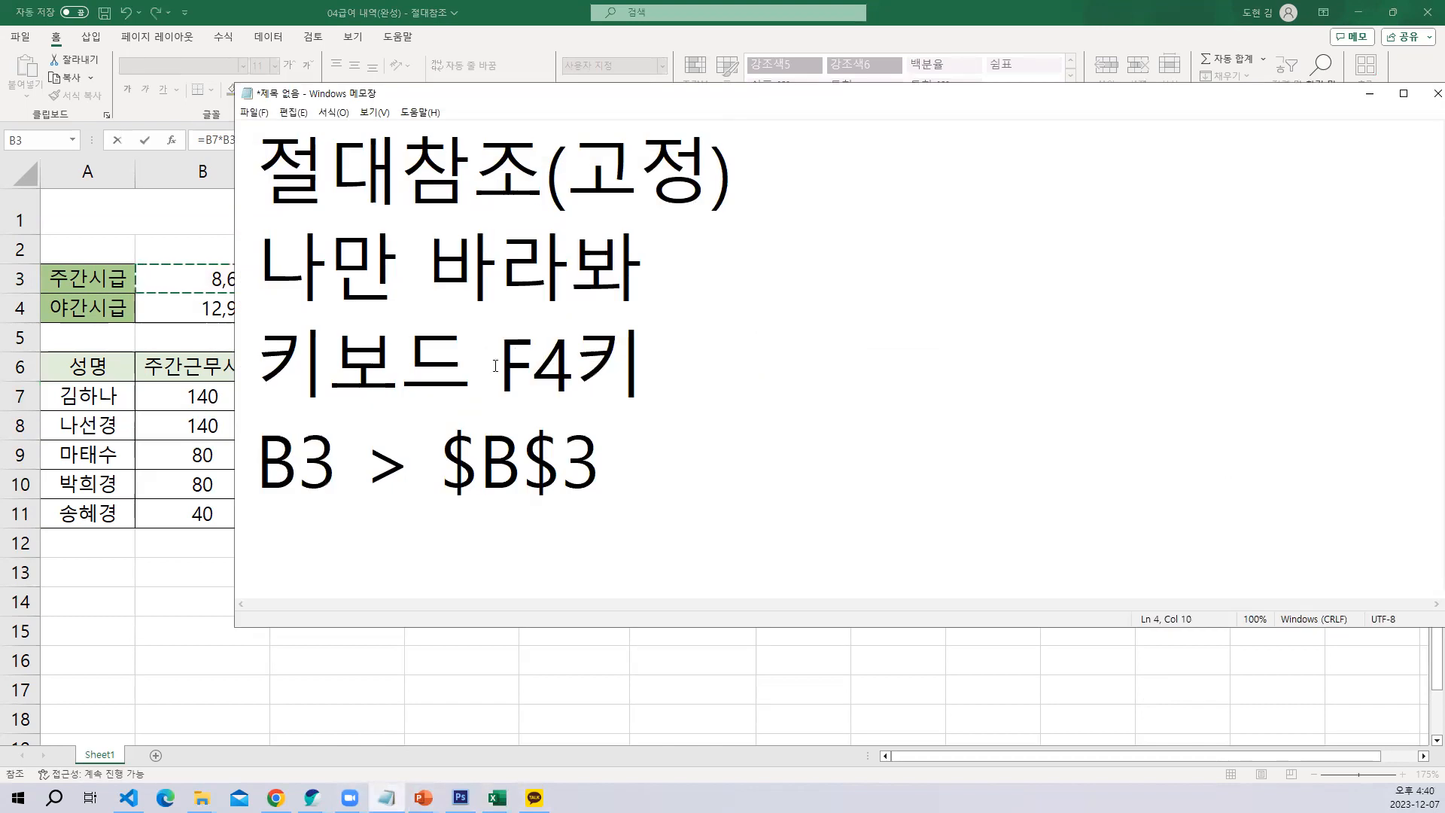
{"action": "left_click_drag", "start_coordinate": [498, 367], "coordinate": [597, 366]}
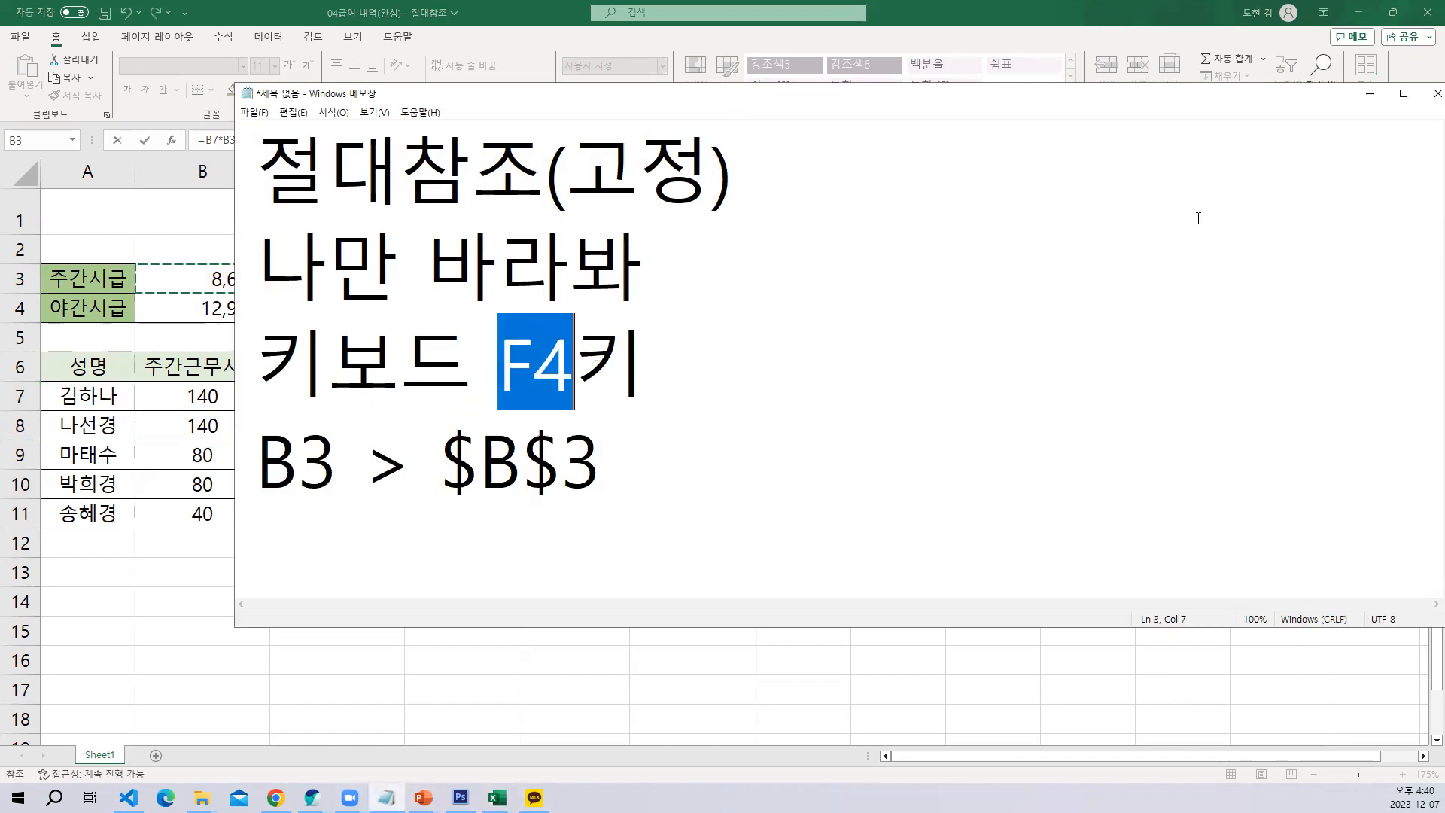
{"action": "left_click", "coordinate": [1356, 100]}
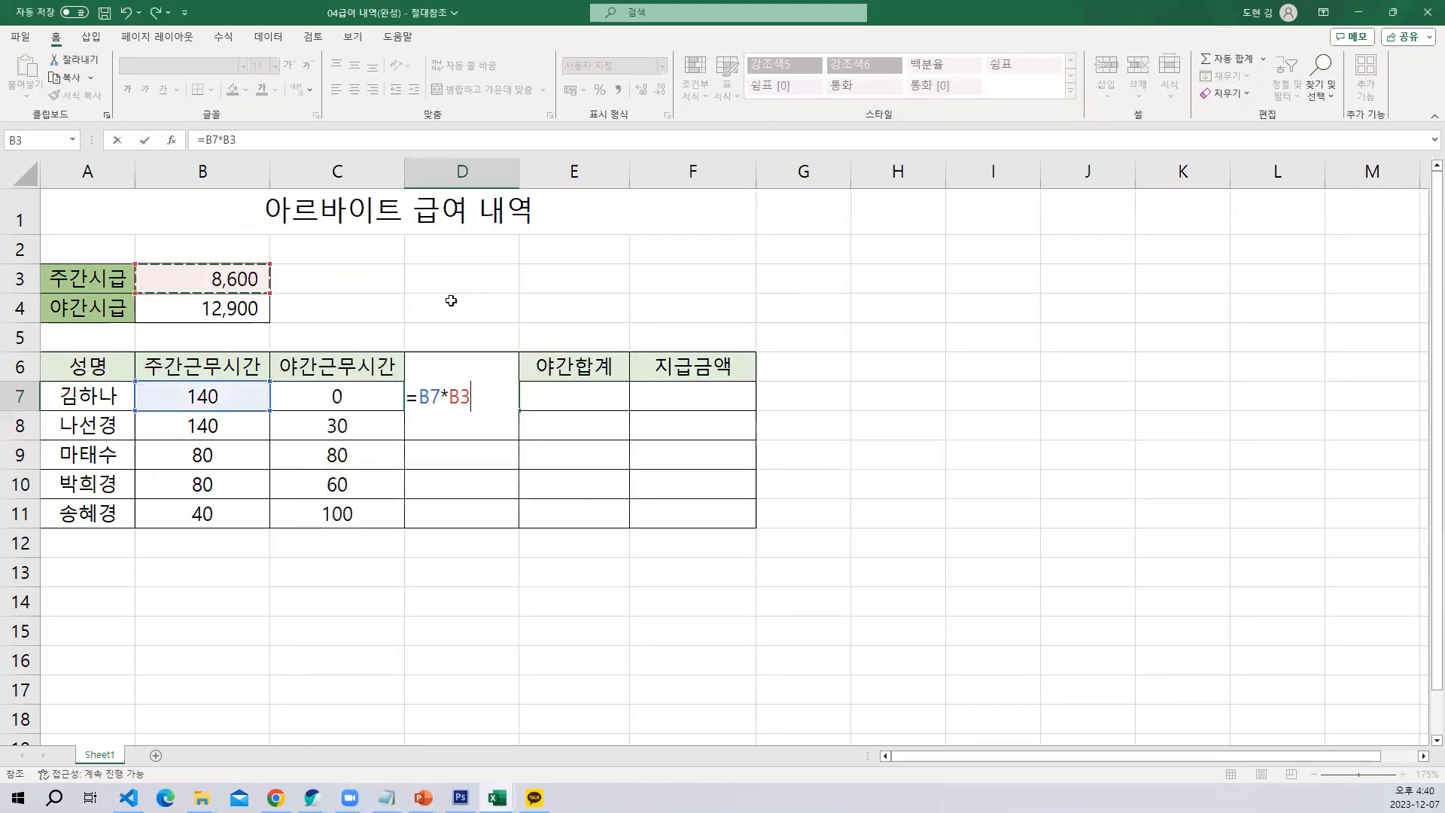
Make the hourly rate reference absolute so D7 reads =B7*$B$3, and fill the formula down to D11
{"action": "key", "text": "F4"}
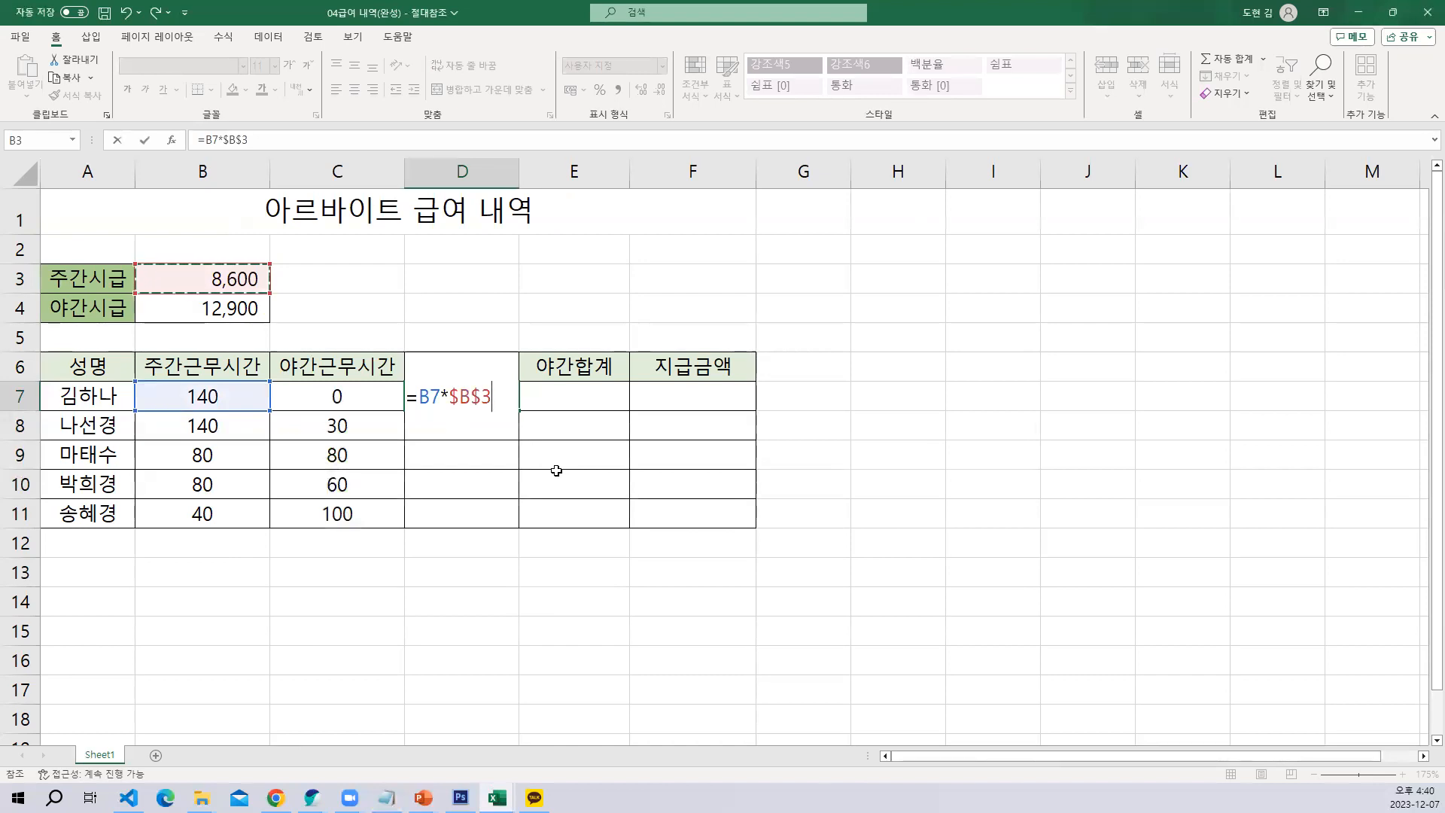
{"action": "key", "text": "Return"}
{"action": "left_click", "coordinate": [504, 397]}
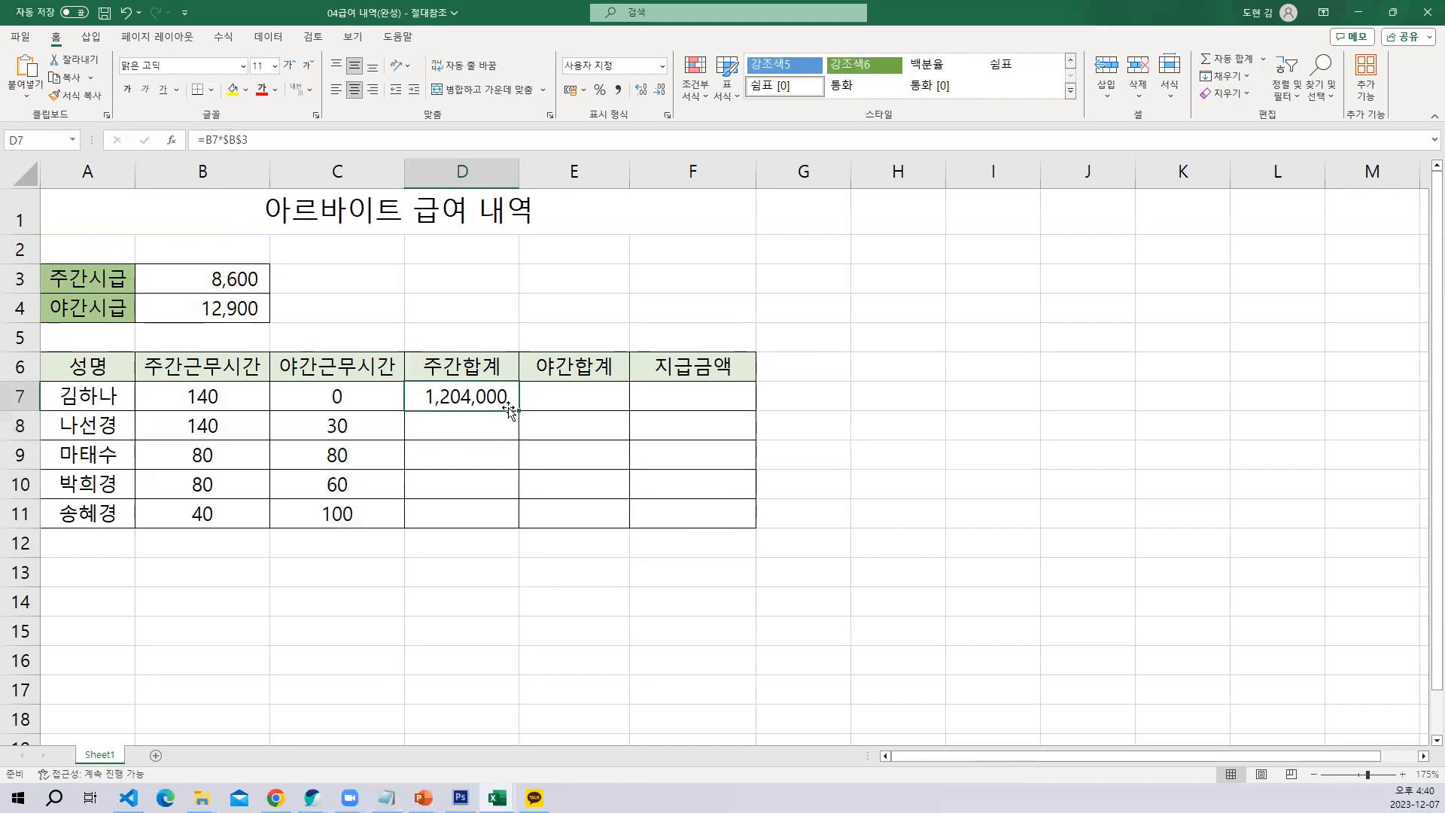
{"action": "left_click_drag", "start_coordinate": [517, 408], "coordinate": [484, 512]}
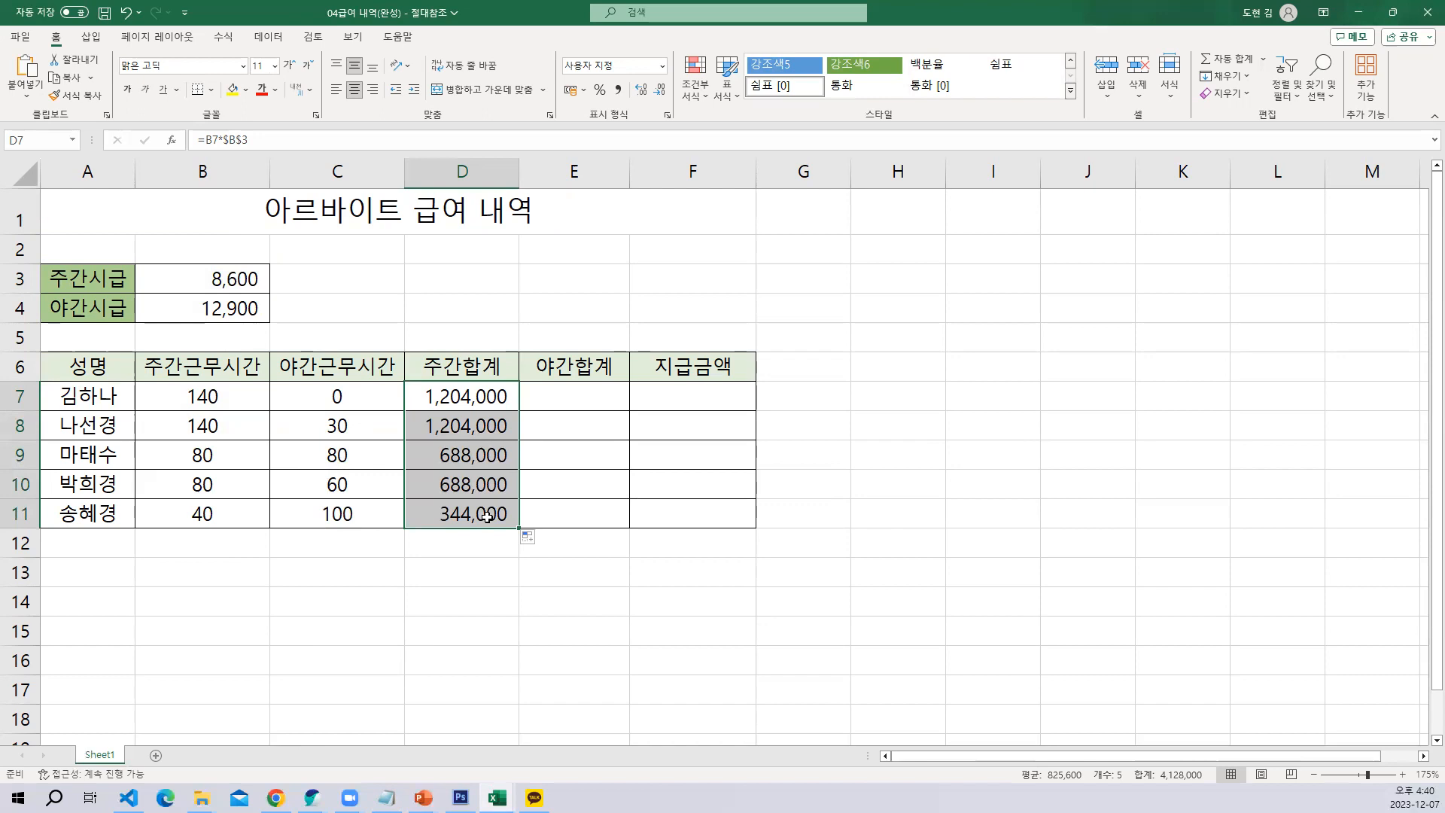
Enter =C7*$B$4 in E7 for the night total and fill the formula down to E11
{"action": "left_click", "coordinate": [572, 392]}
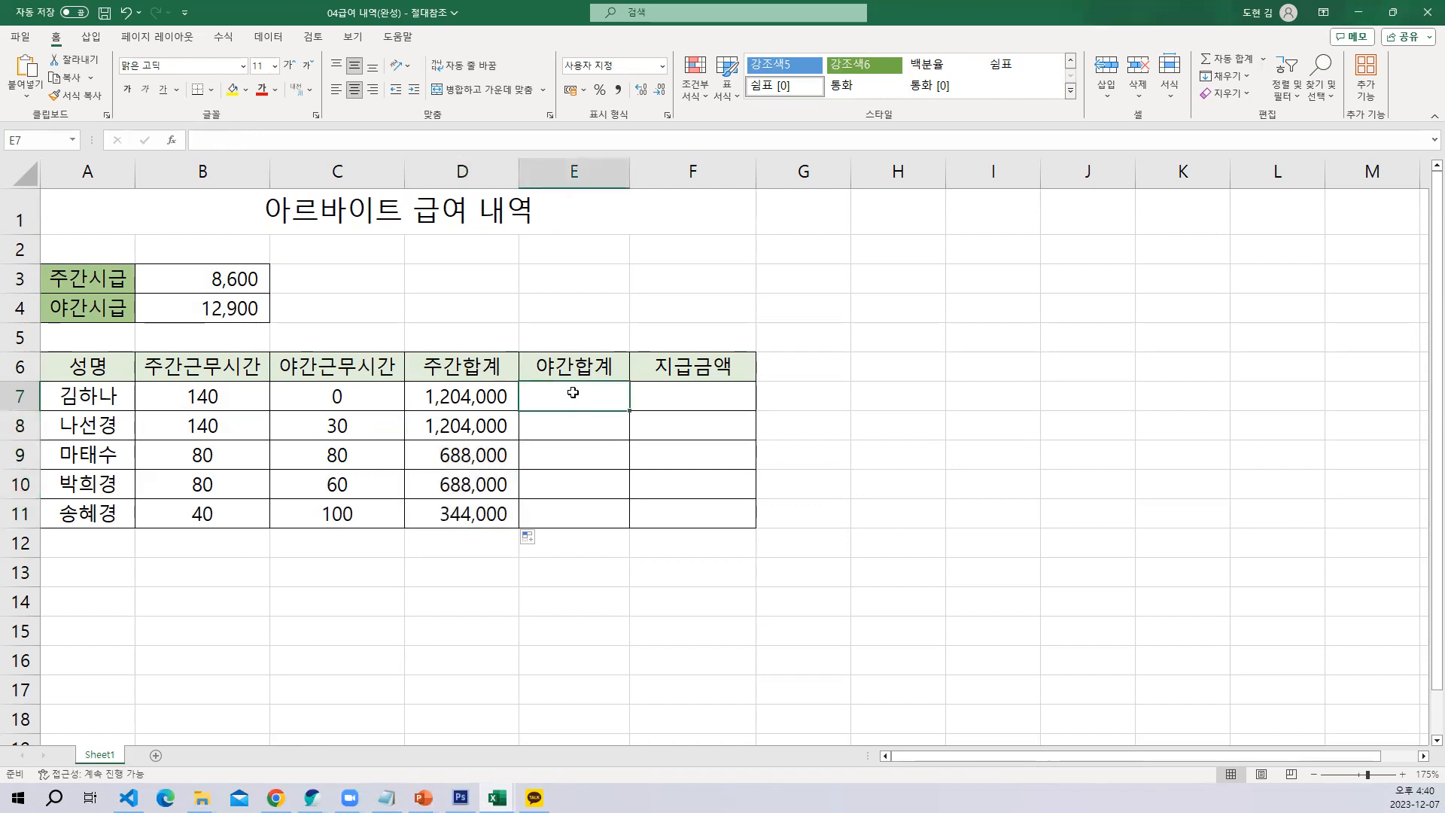
{"action": "left_click", "coordinate": [207, 313]}
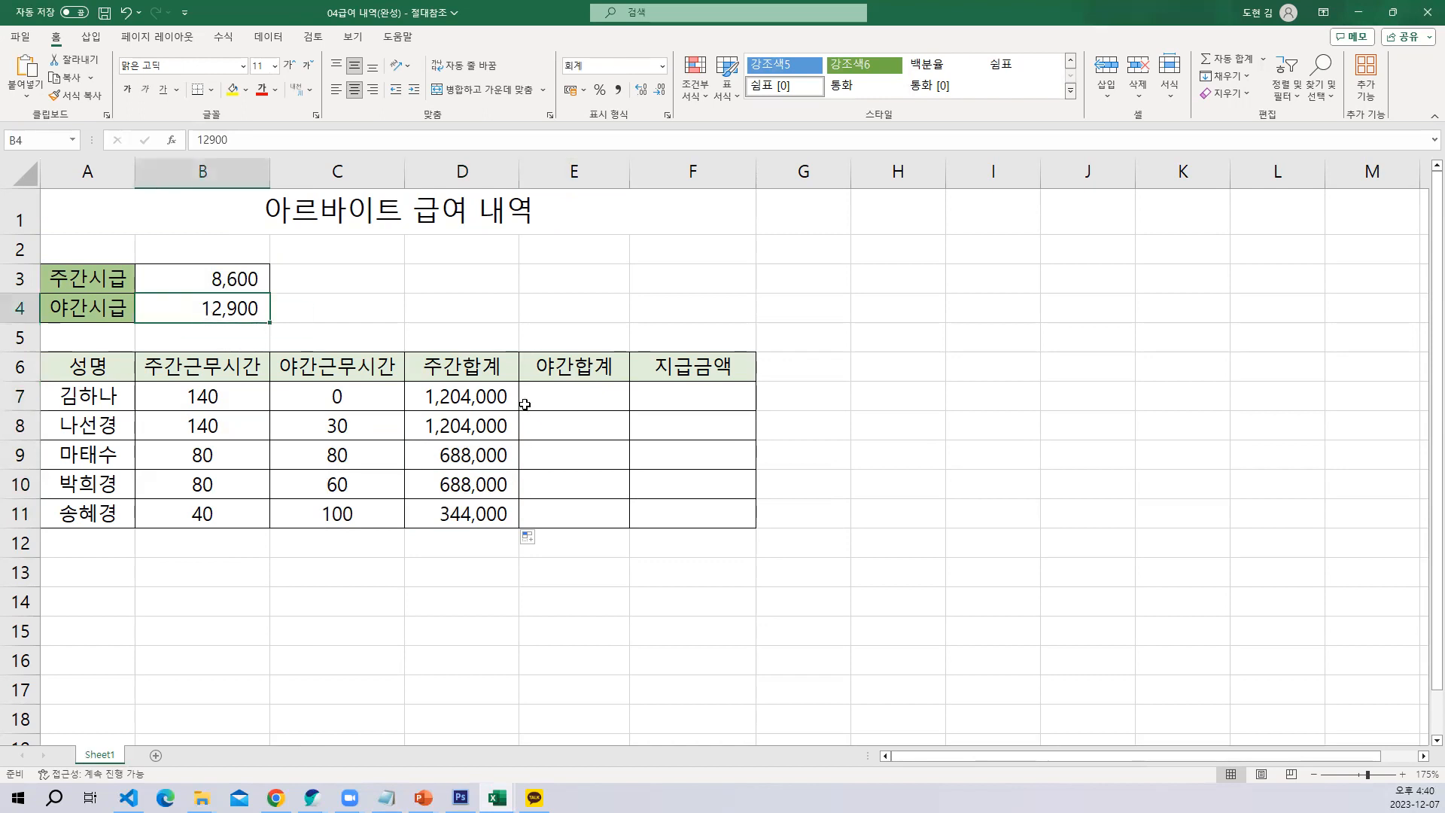
{"action": "left_click", "coordinate": [559, 395]}
{"action": "type", "text": "="}
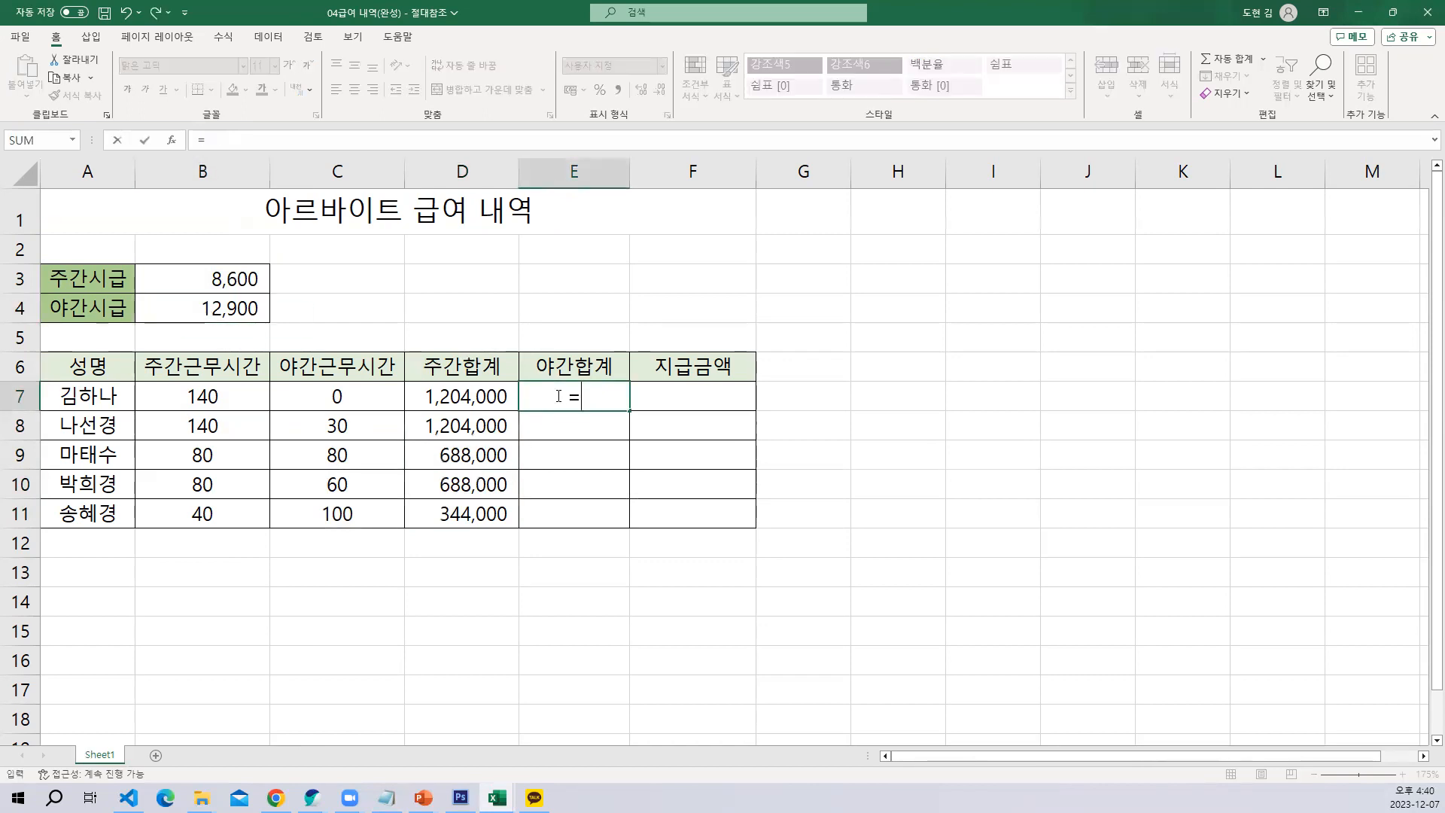
{"action": "left_click", "coordinate": [339, 397]}
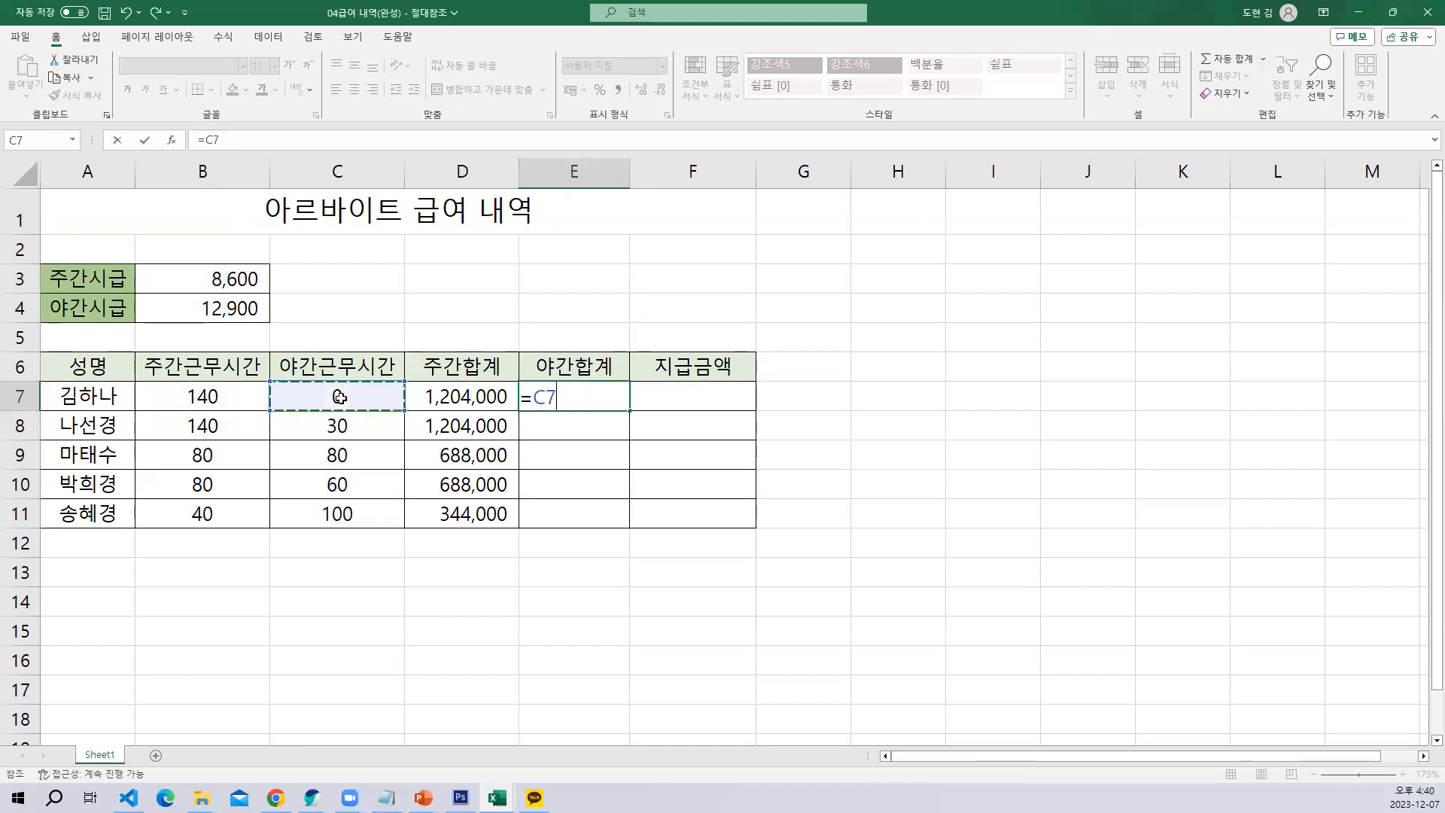
{"action": "type", "text": "*"}
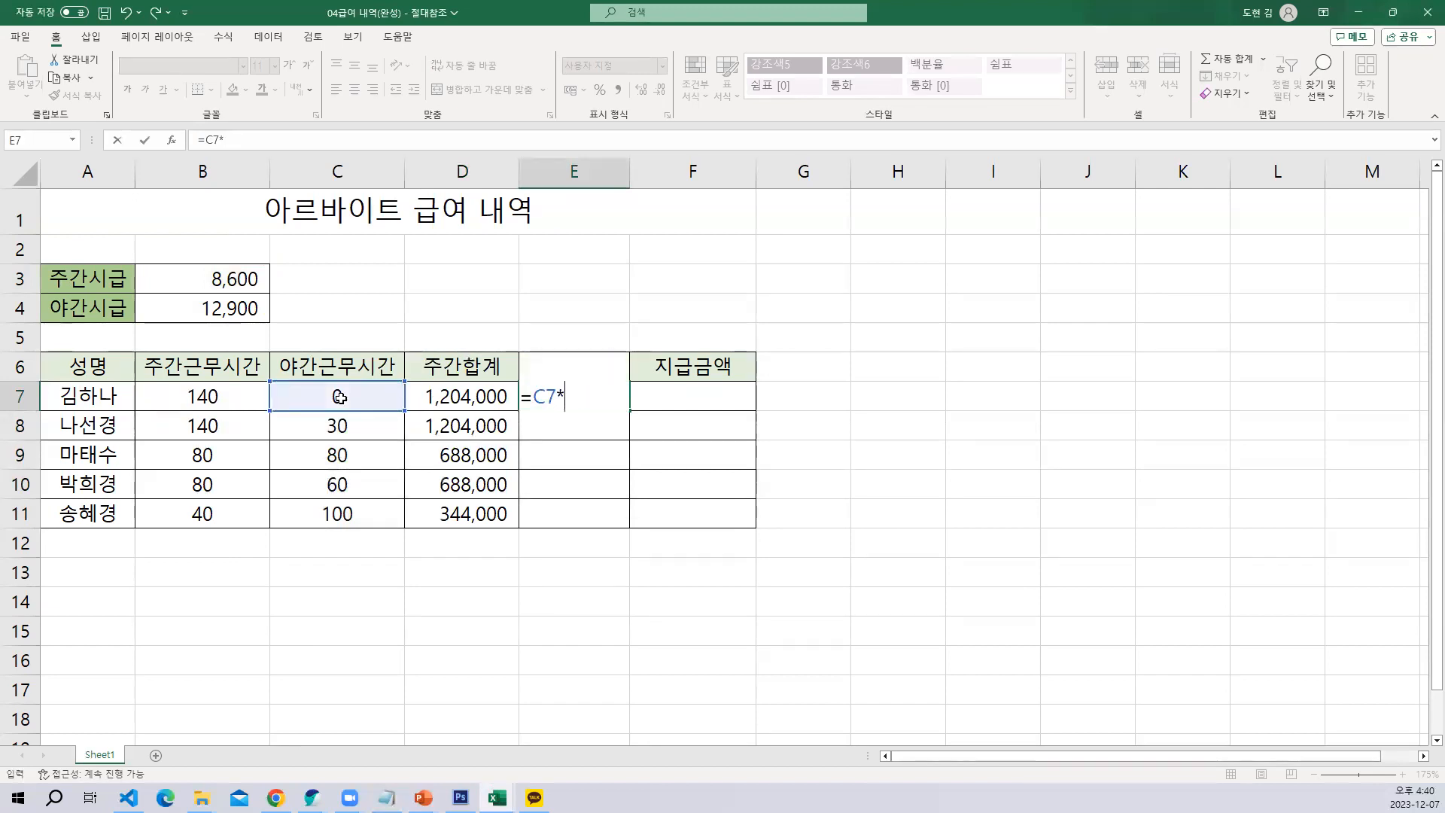
{"action": "left_click", "coordinate": [188, 309]}
{"action": "key", "text": "F4"}
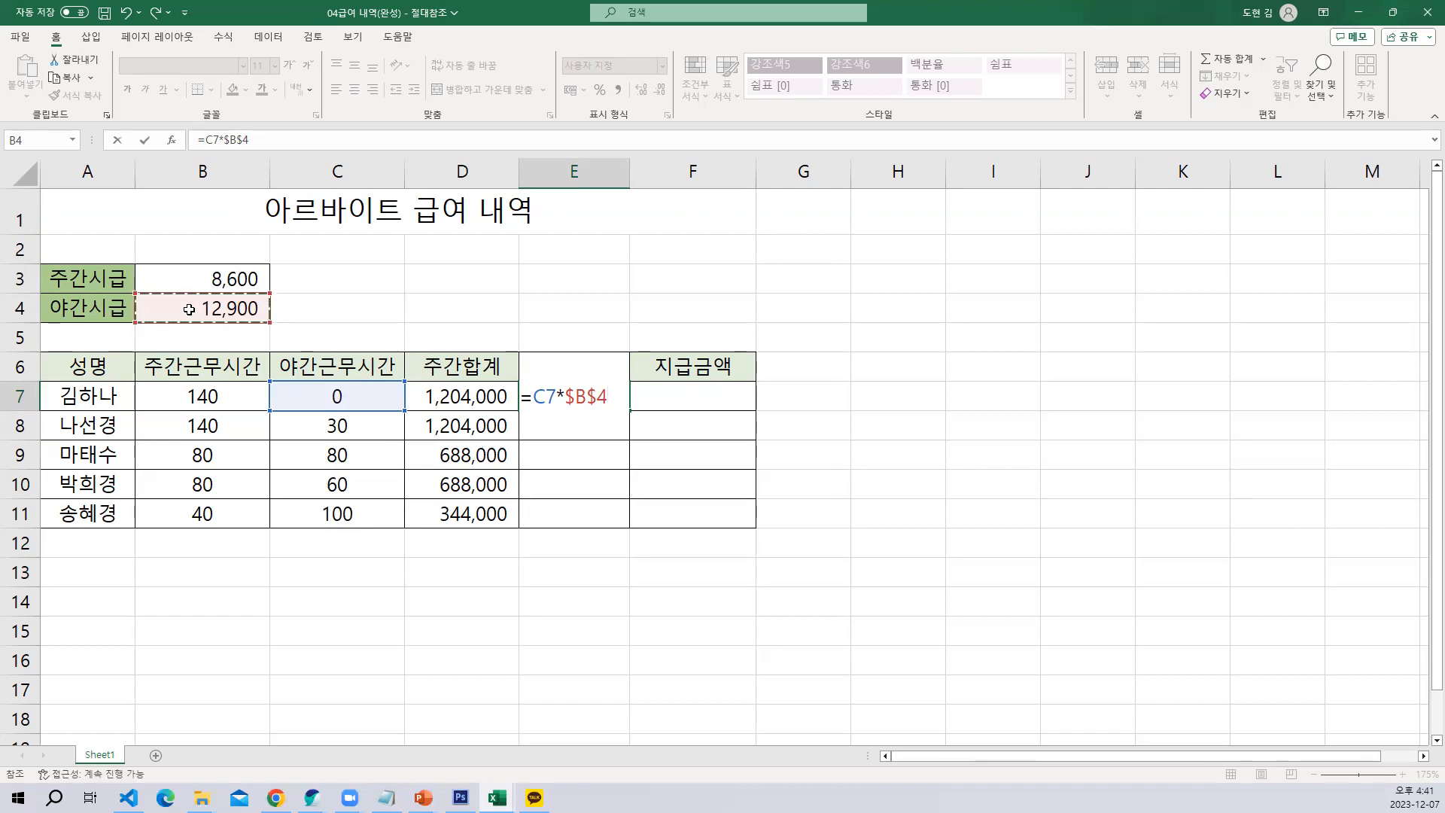
{"action": "key", "text": "Return"}
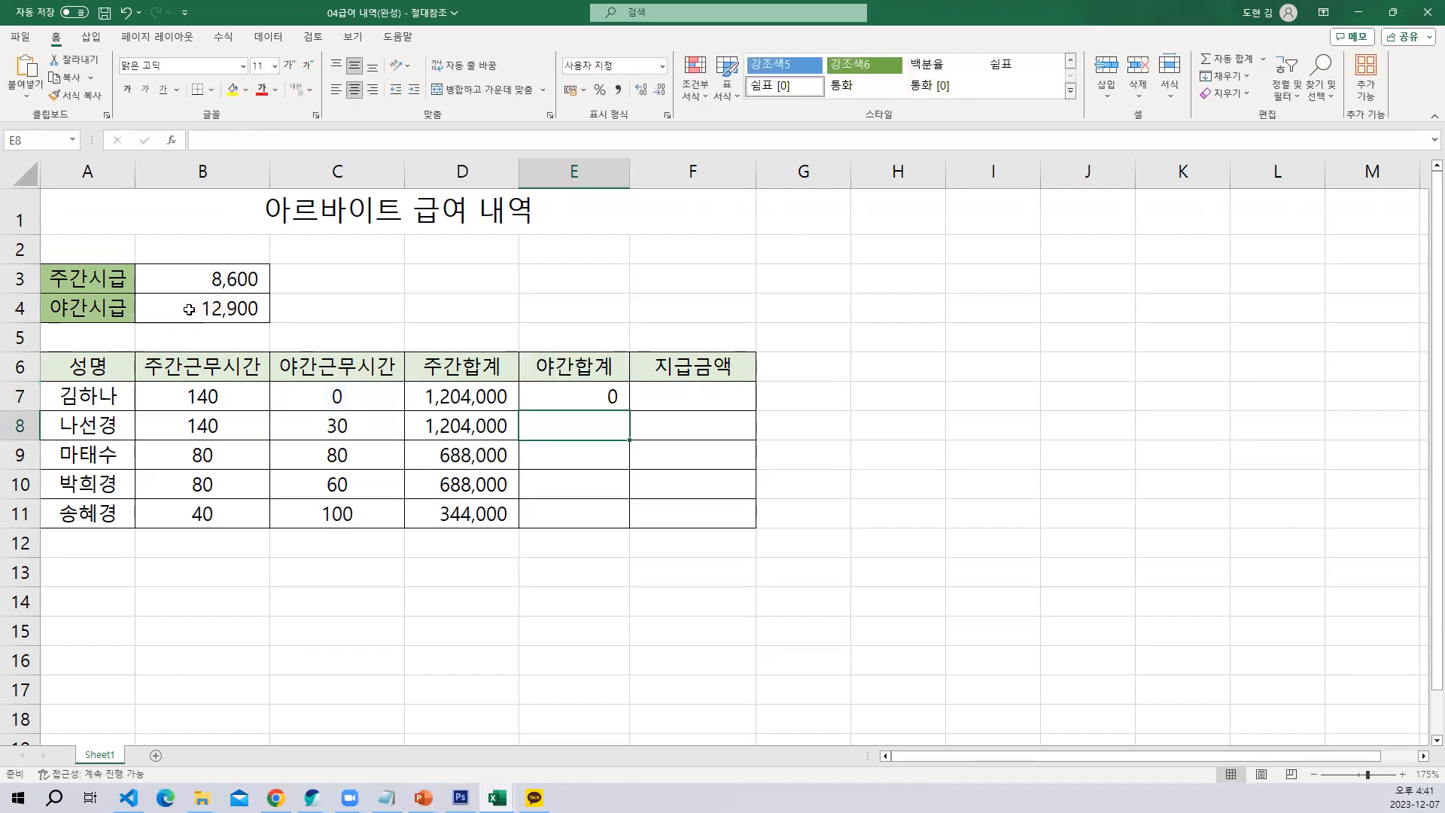
{"action": "left_click", "coordinate": [557, 393]}
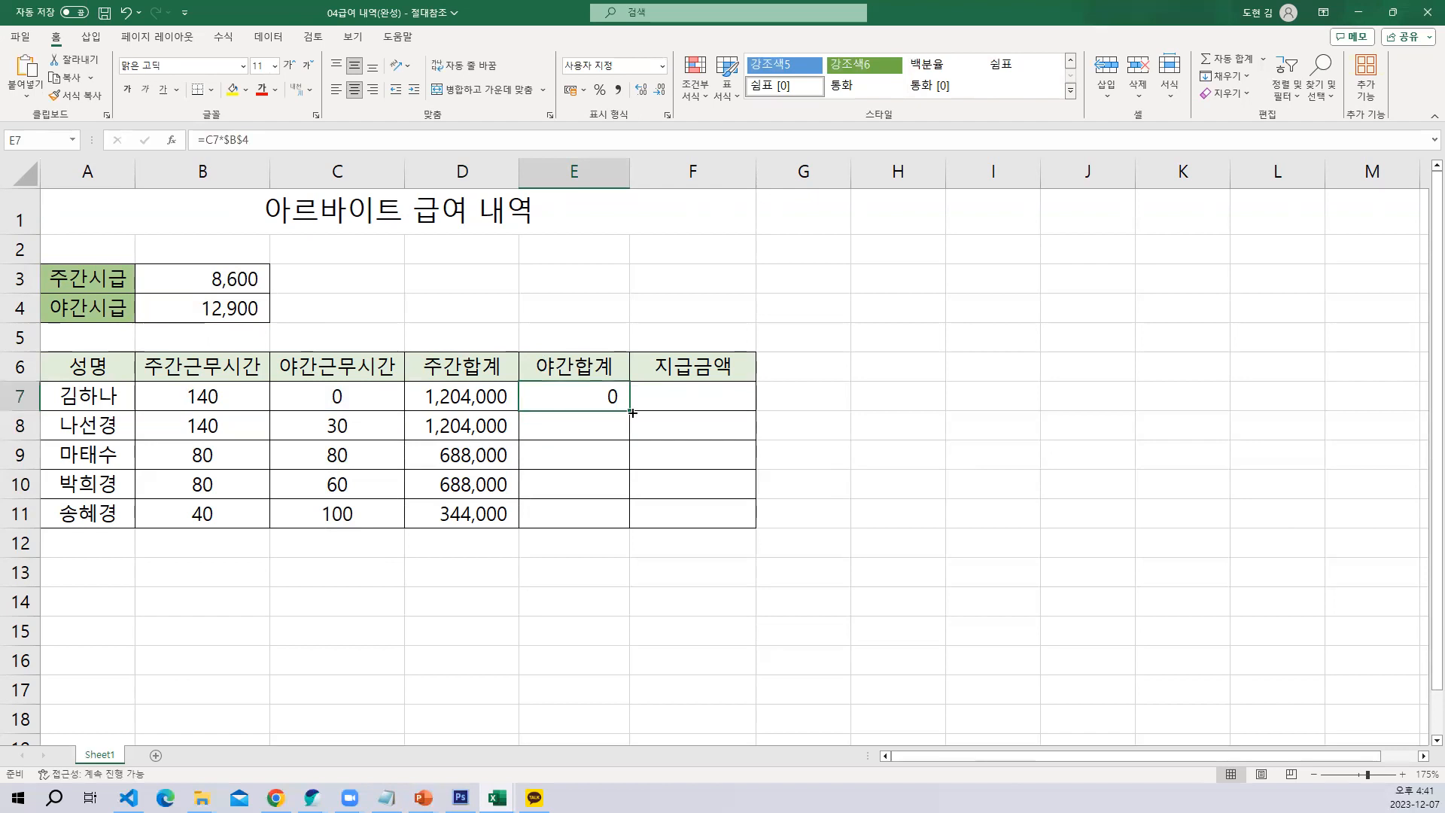
{"action": "left_click_drag", "start_coordinate": [629, 410], "coordinate": [629, 527]}
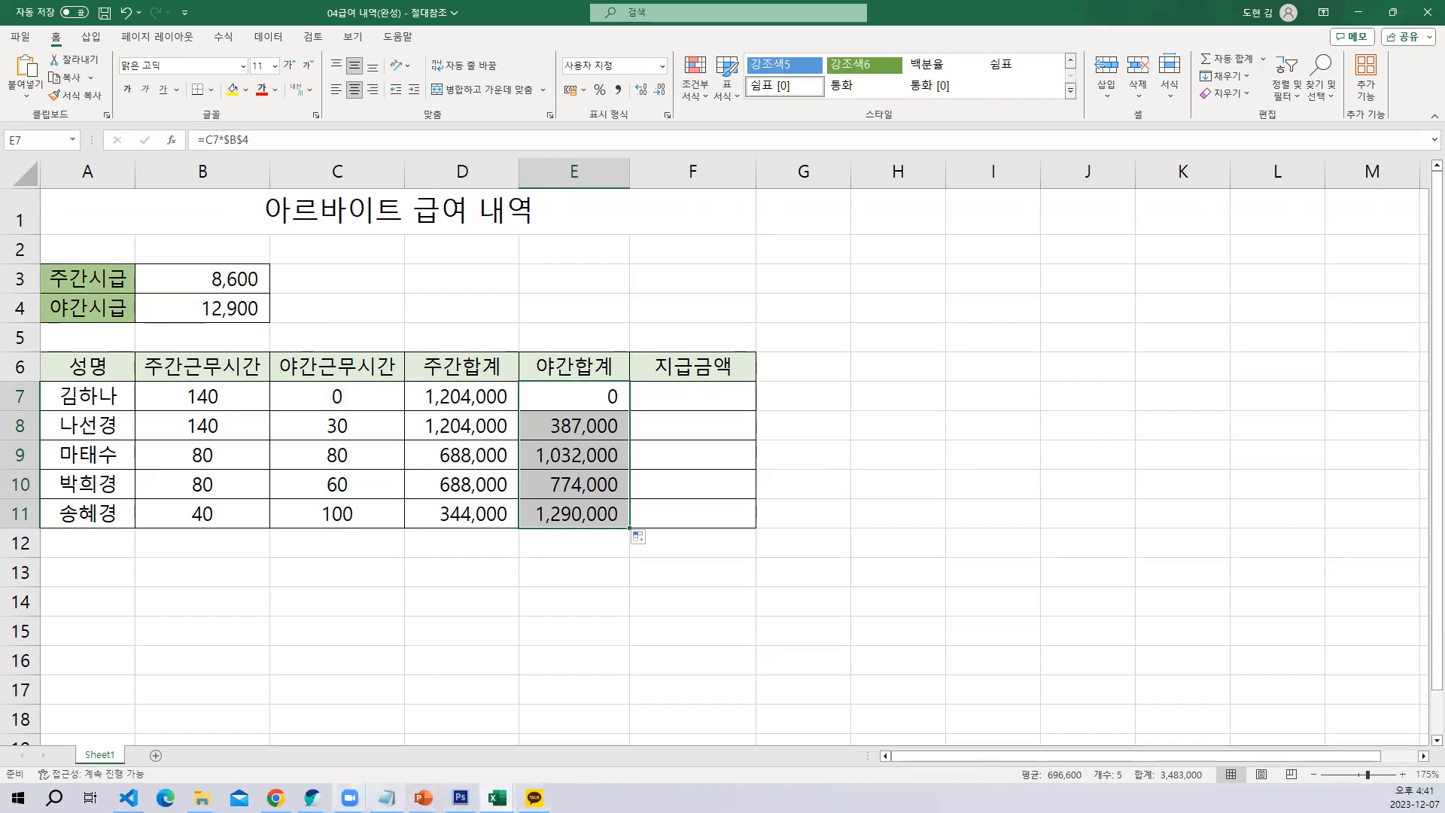
Switch to Notepad and highlight "(고정)" in the first line of the note
{"action": "left_click", "coordinate": [386, 797]}
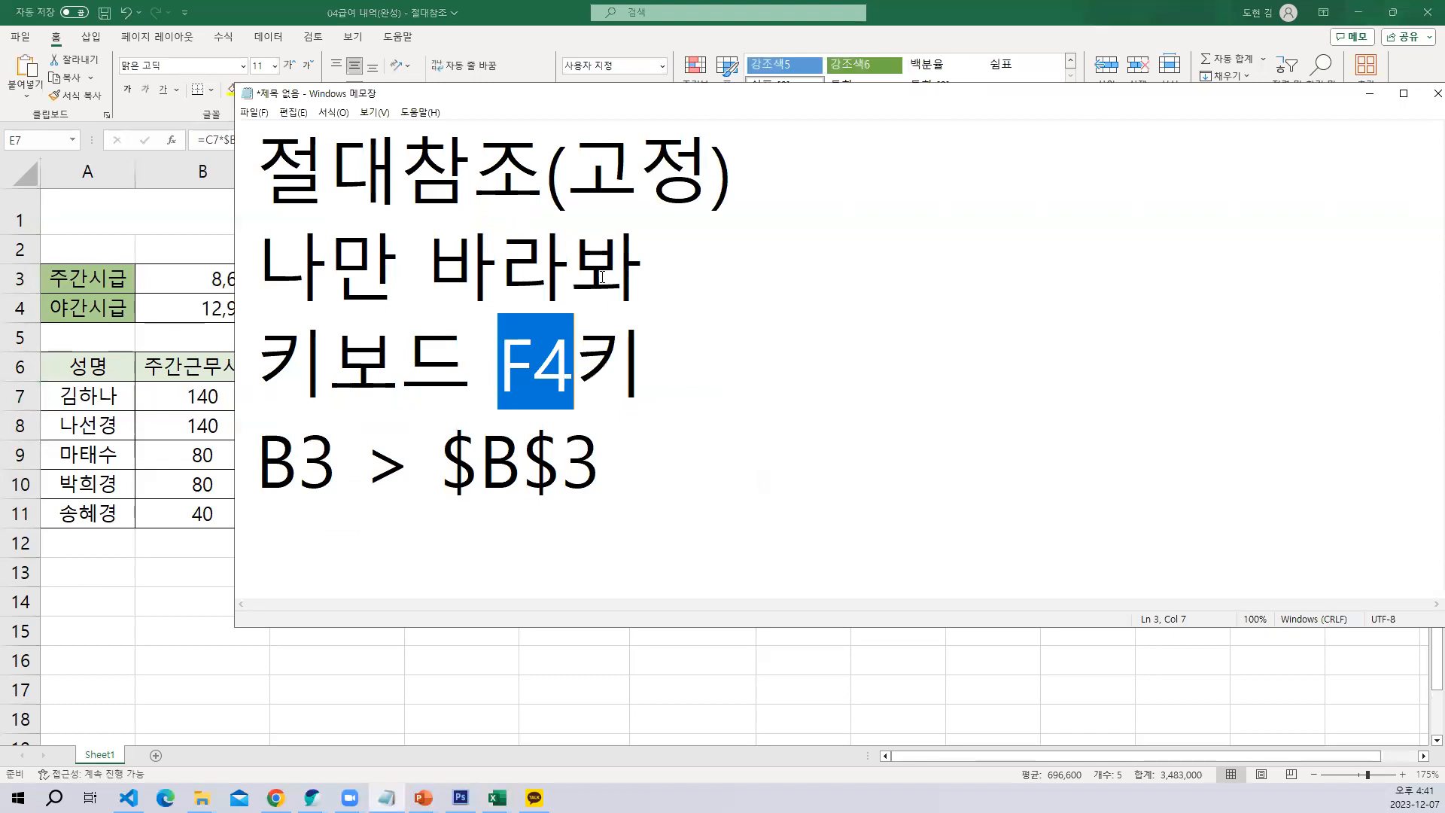
{"action": "left_click", "coordinate": [543, 164]}
{"action": "key", "text": "shift+Right"}
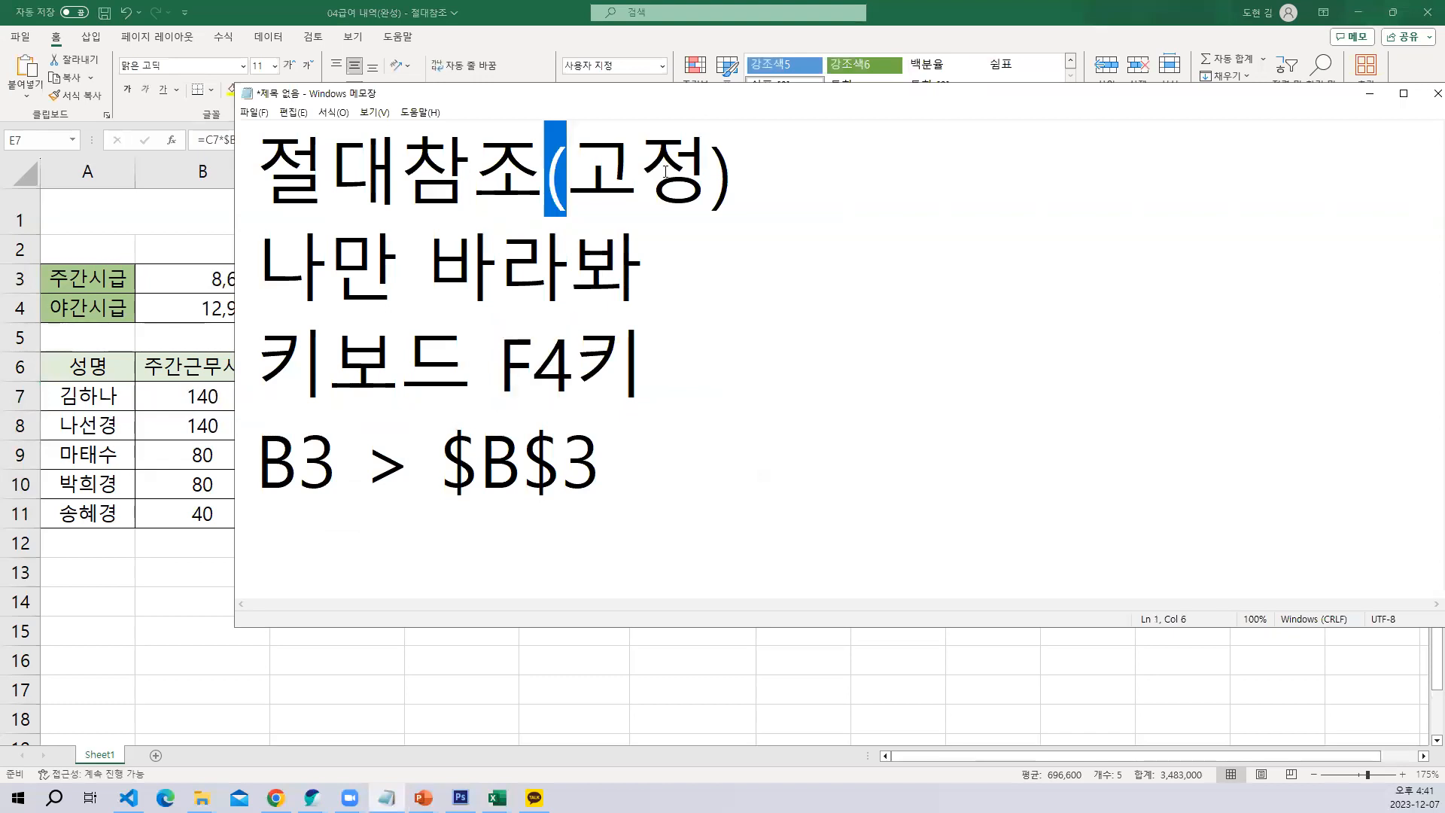
{"action": "key", "text": "shift+Right"}
{"action": "key", "text": "shift+Right"}
{"action": "key", "text": "shift+Right"}
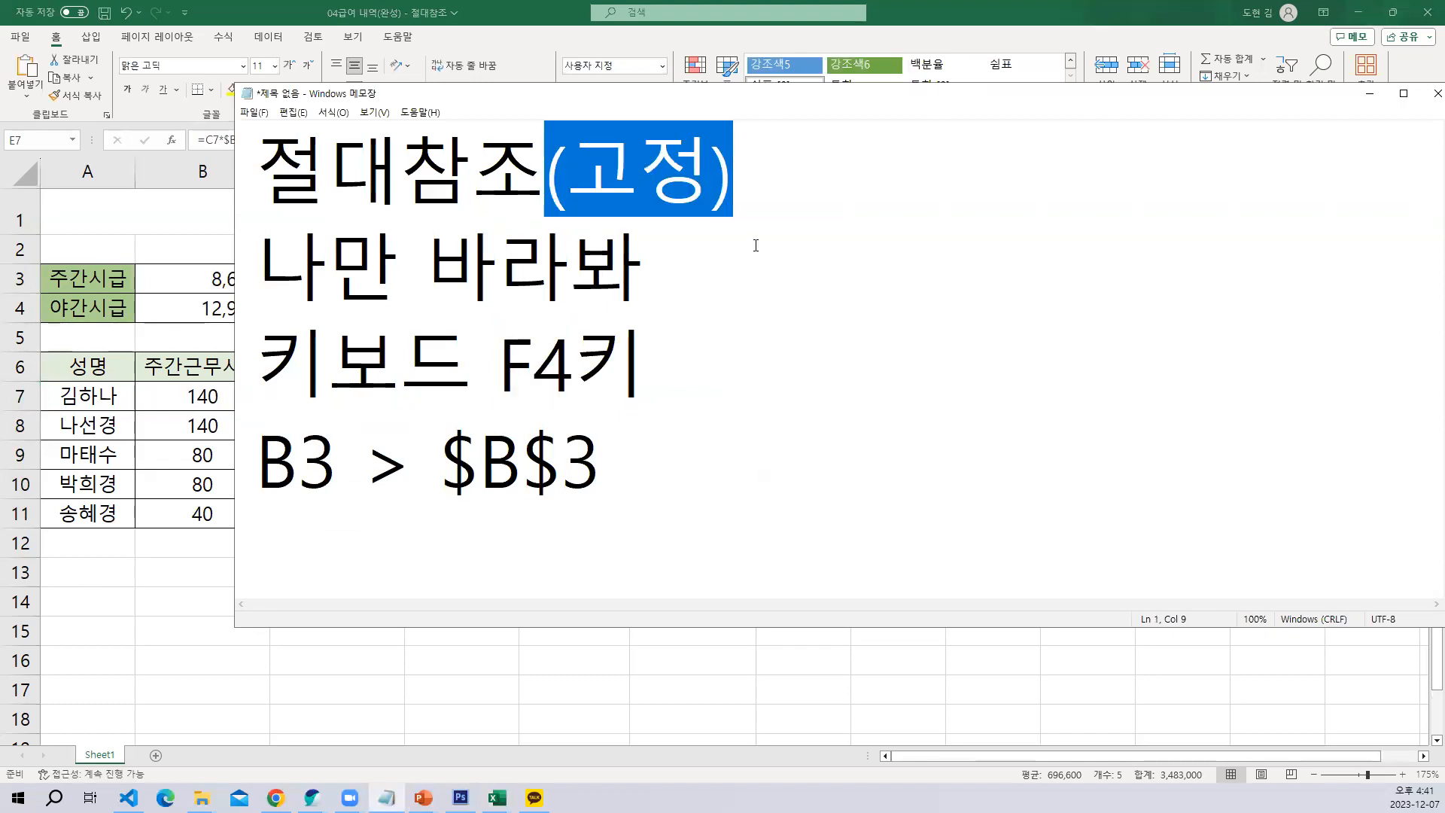
Go over the note's "나만 바라봐" line, the B3 > $B$3 example and the absolute-reference title
{"action": "left_click", "coordinate": [681, 287]}
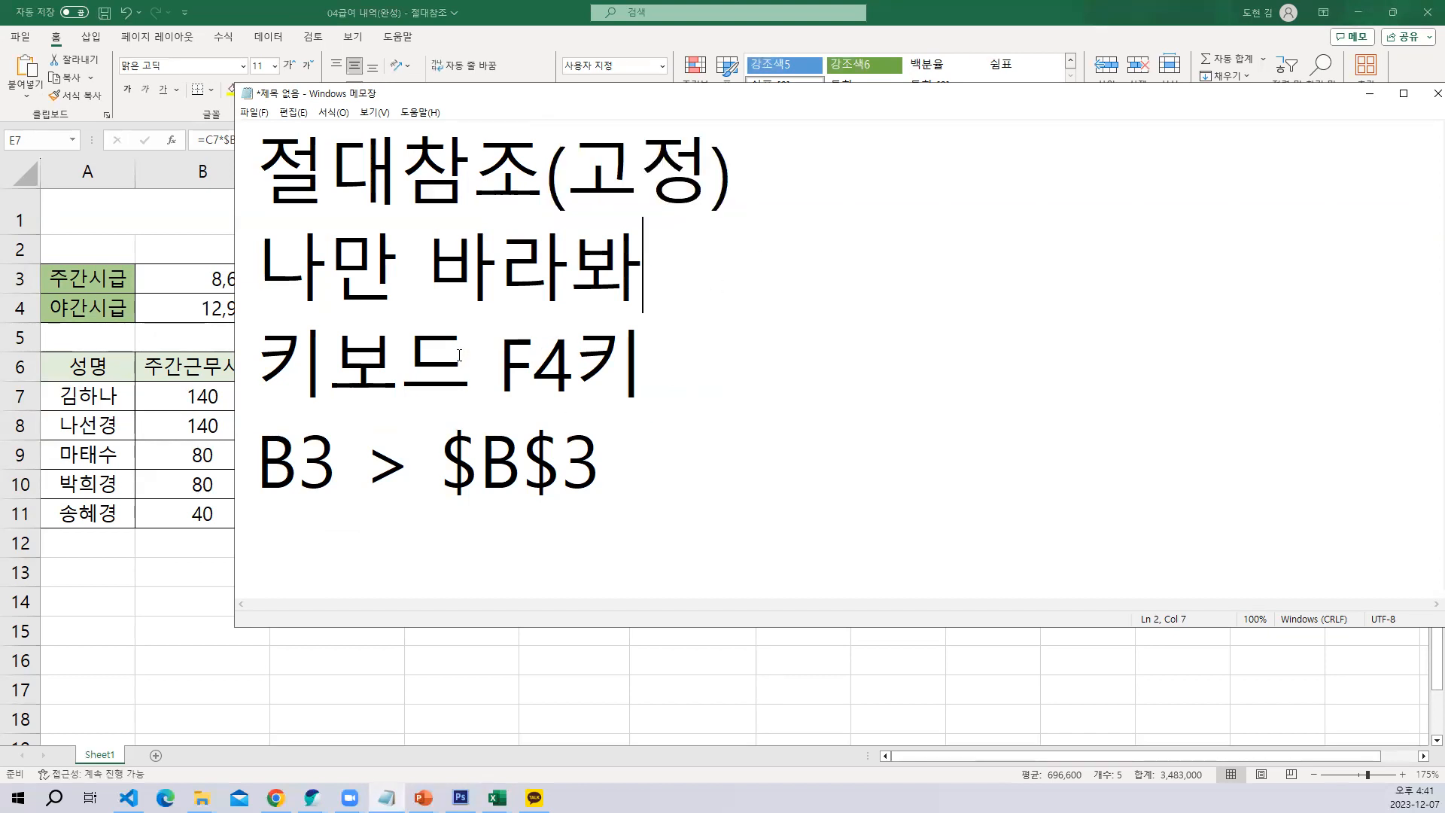
{"action": "left_click_drag", "start_coordinate": [322, 476], "coordinate": [305, 465]}
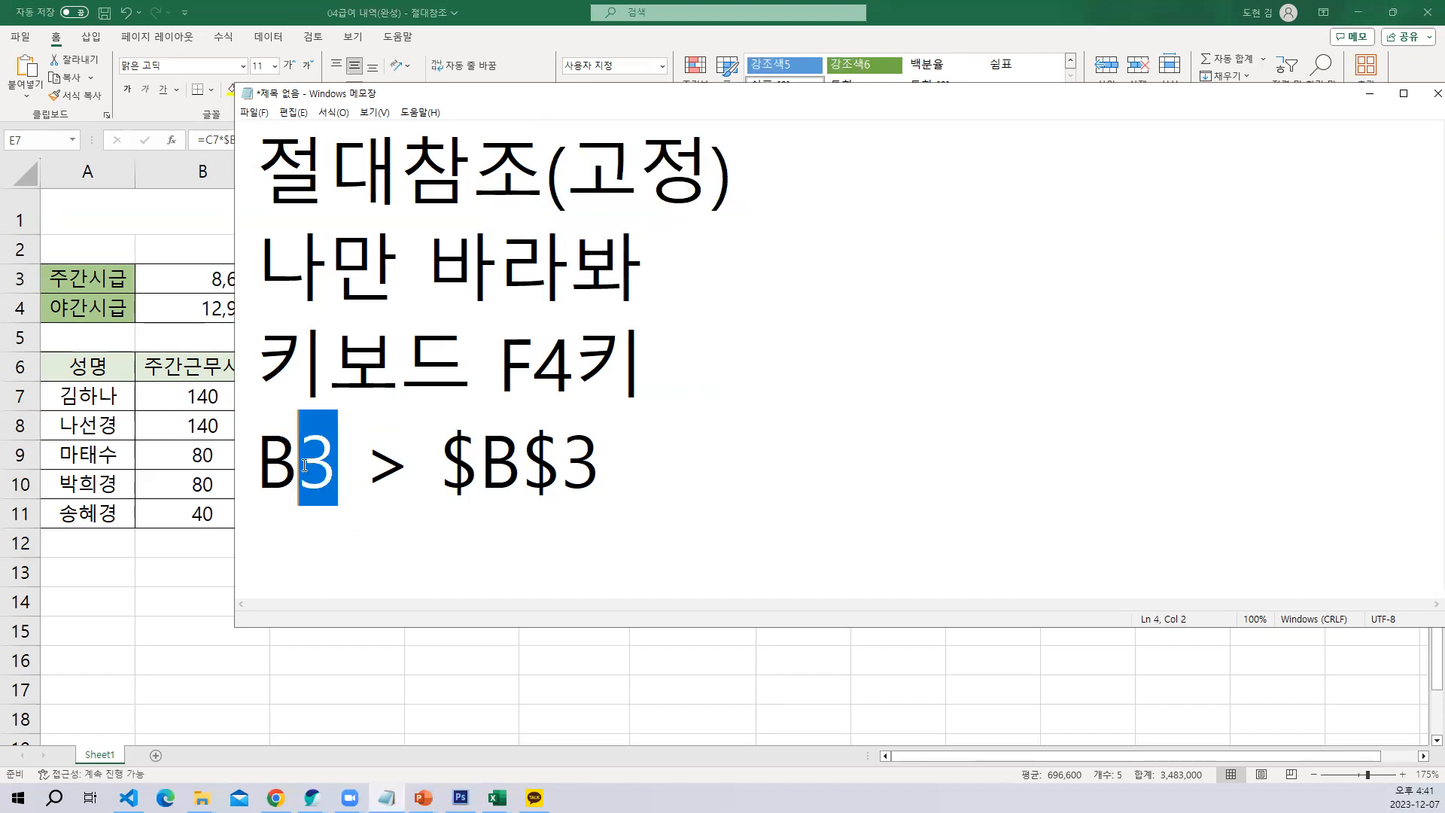
{"action": "left_click", "coordinate": [450, 454]}
{"action": "key", "text": "End"}
{"action": "left_click", "coordinate": [304, 185]}
{"action": "left_click", "coordinate": [480, 198]}
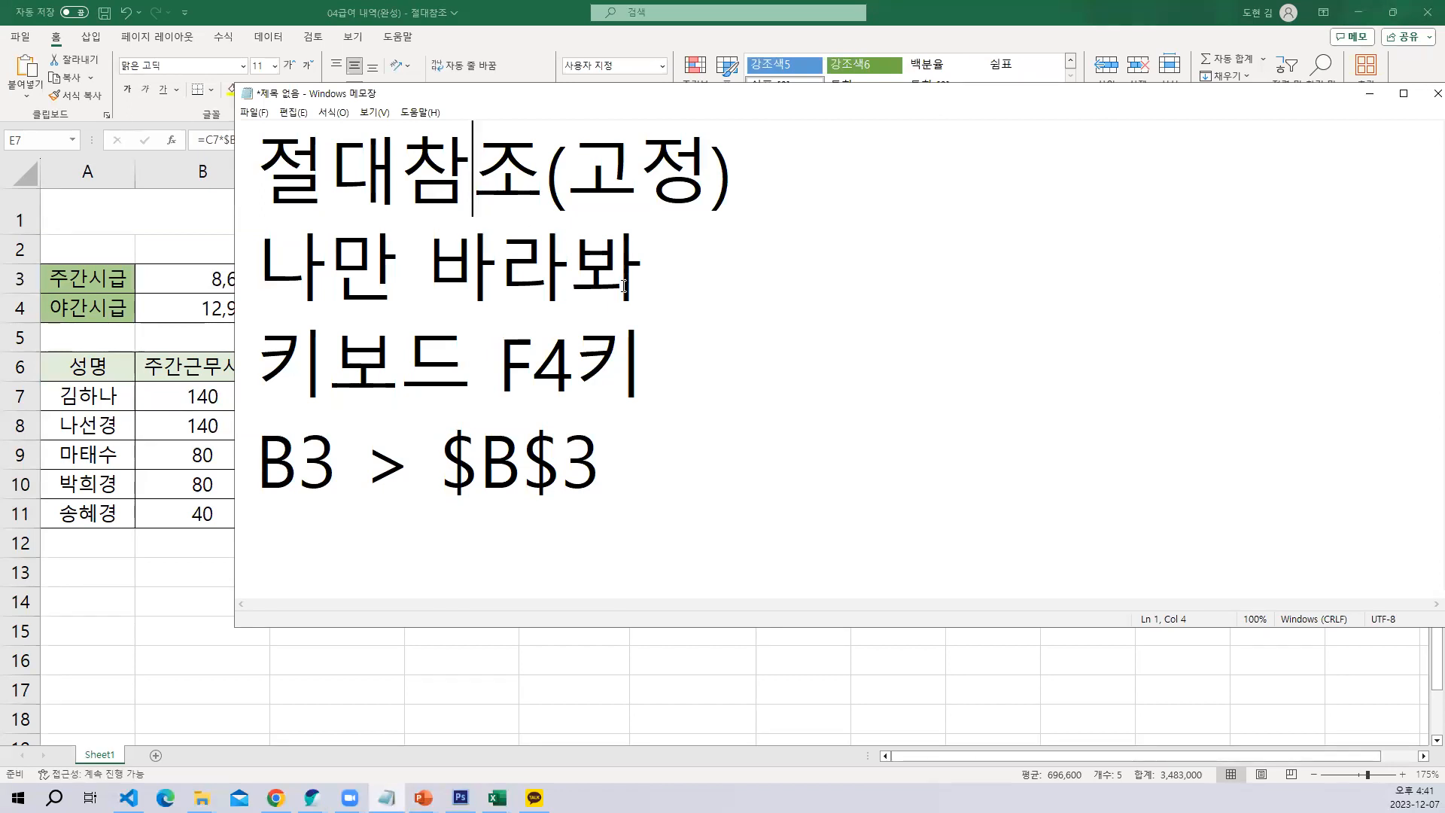
Return to the payroll sheet in Excel and clear the daytime and night totals in D7:E11
{"action": "left_click", "coordinate": [1360, 93]}
{"action": "left_click_drag", "start_coordinate": [449, 390], "coordinate": [576, 508]}
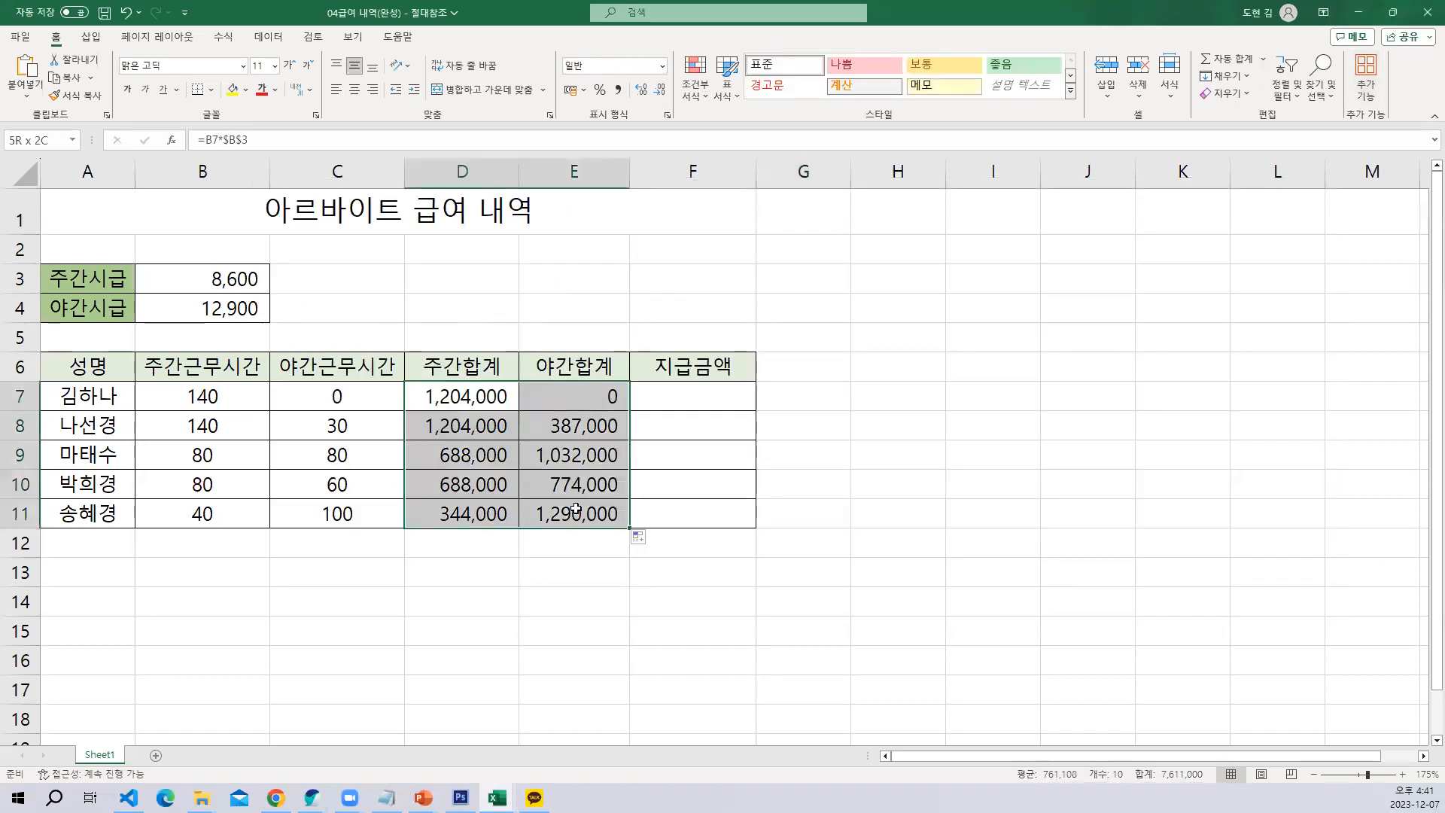
{"action": "key", "text": "Delete"}
Enter =B7*$B$3 in D7 for the daytime total and fill the formula down to D11
{"action": "left_click", "coordinate": [469, 400]}
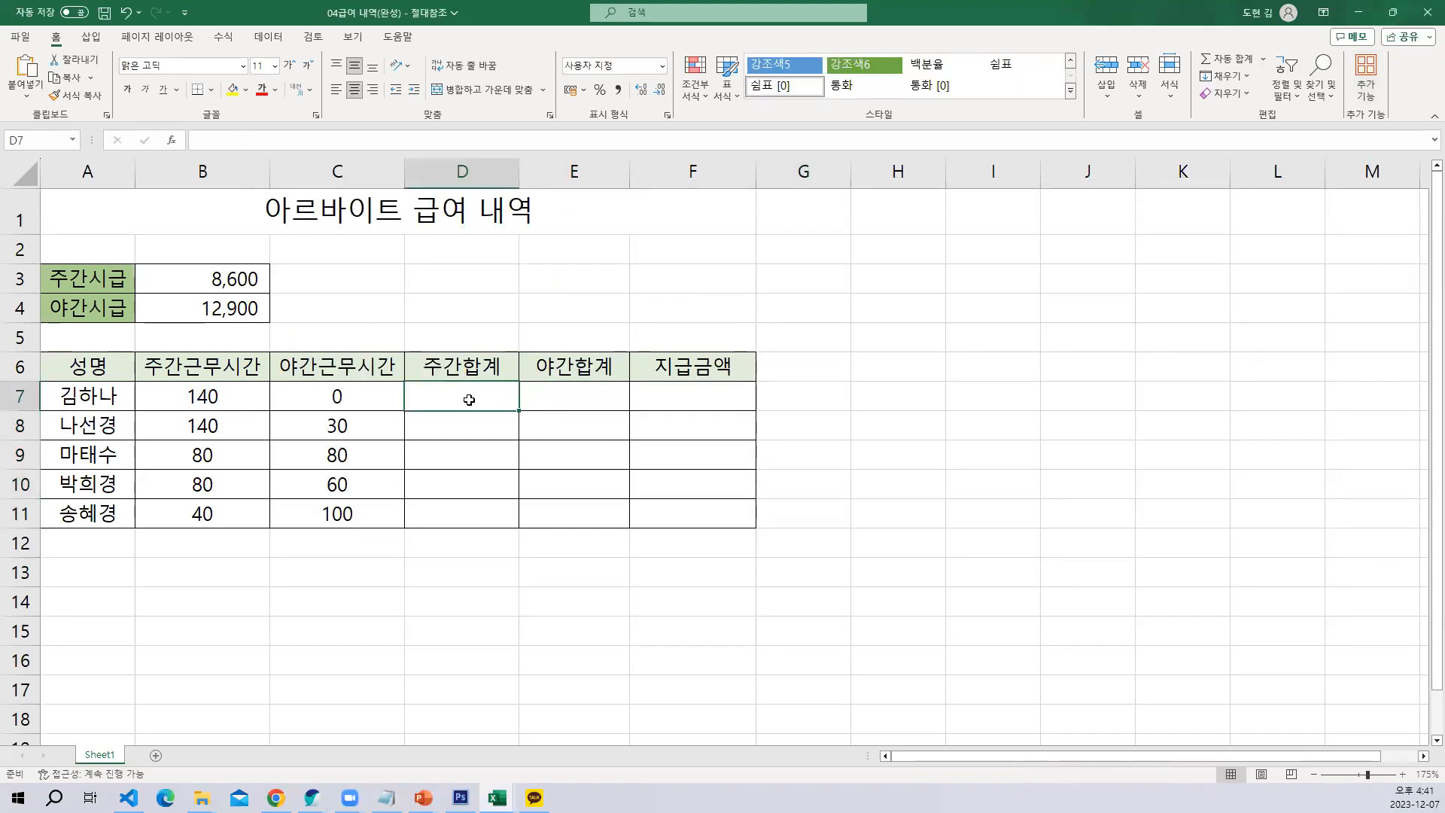
{"action": "type", "text": "="}
{"action": "left_click", "coordinate": [238, 400]}
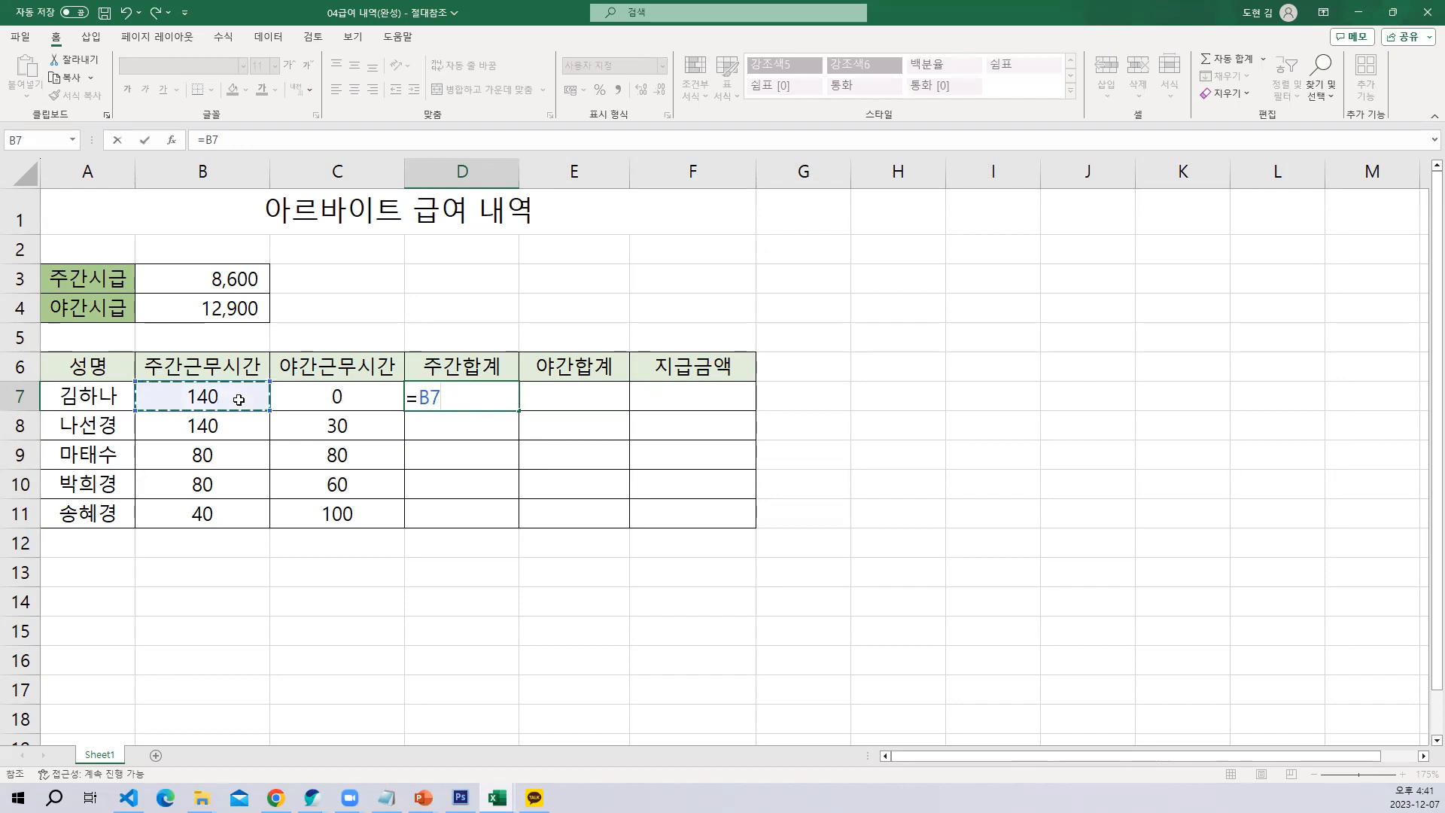
{"action": "type", "text": "*"}
{"action": "left_click", "coordinate": [231, 282]}
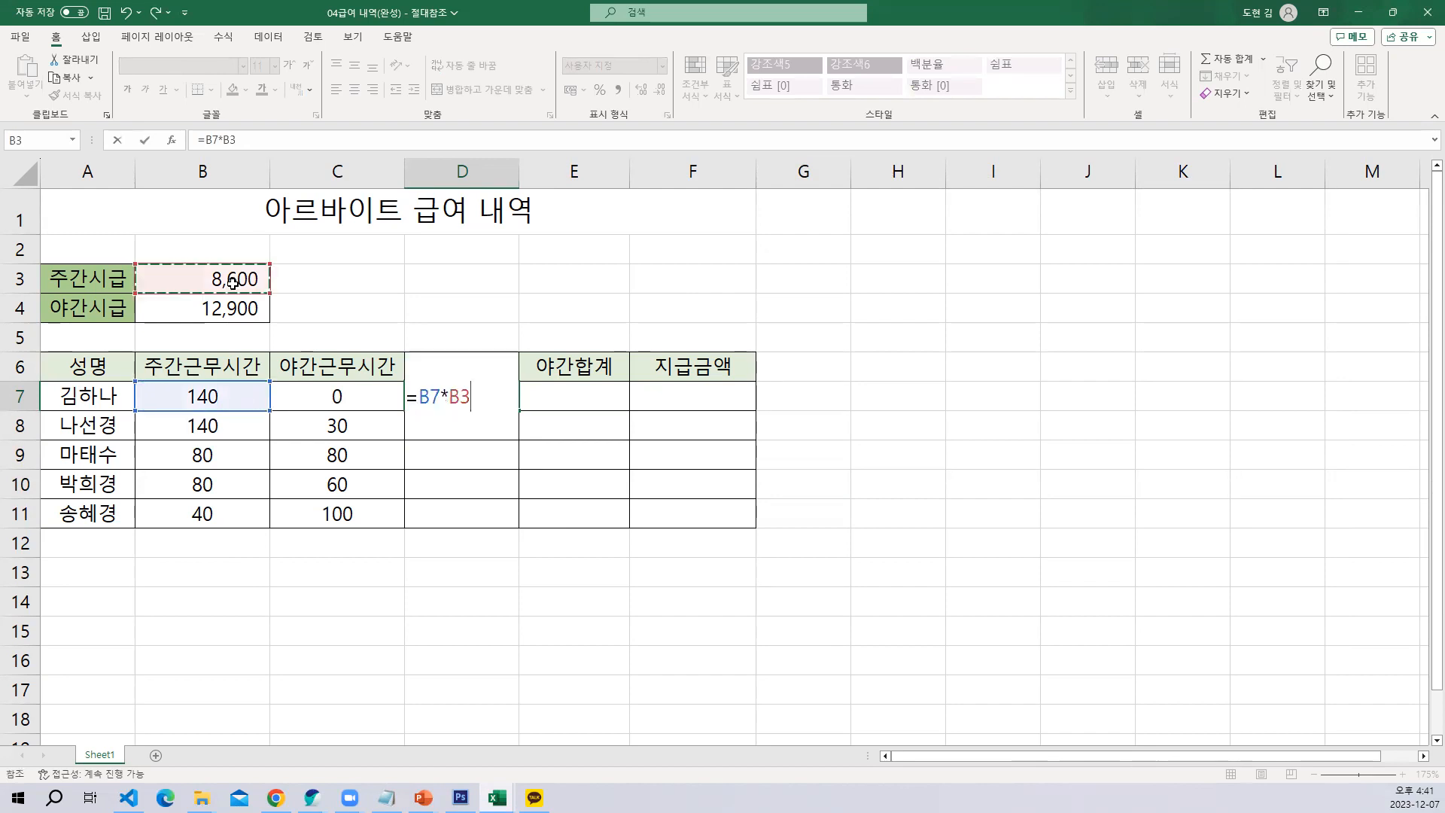
{"action": "key", "text": "F4"}
{"action": "key", "text": "Return"}
{"action": "left_click", "coordinate": [478, 396]}
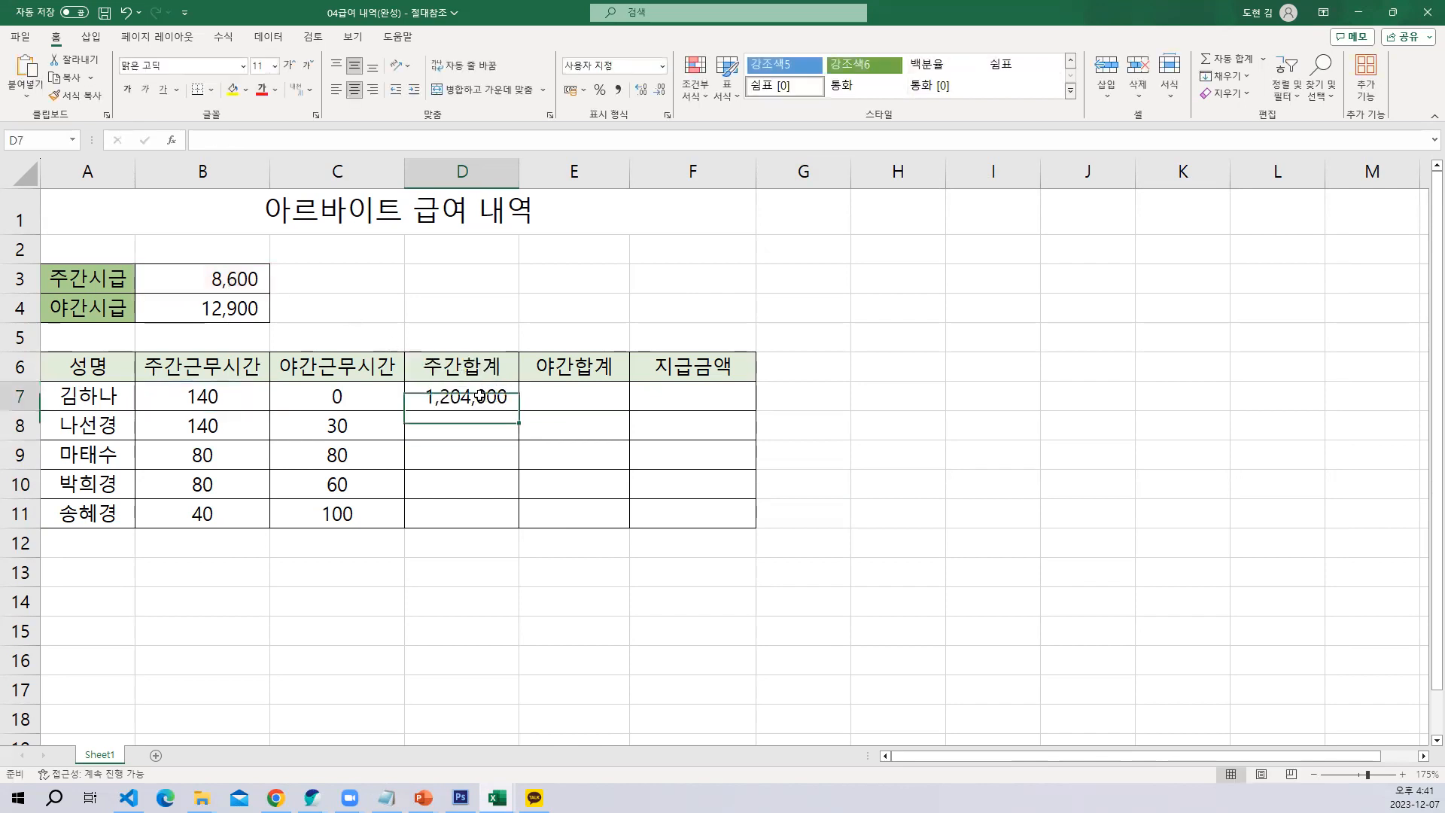
{"action": "left_click_drag", "start_coordinate": [518, 408], "coordinate": [518, 525]}
Enter =B7*$B$4 in E7 under 야간합계 and fill the formula down to E11
{"action": "left_click", "coordinate": [593, 396]}
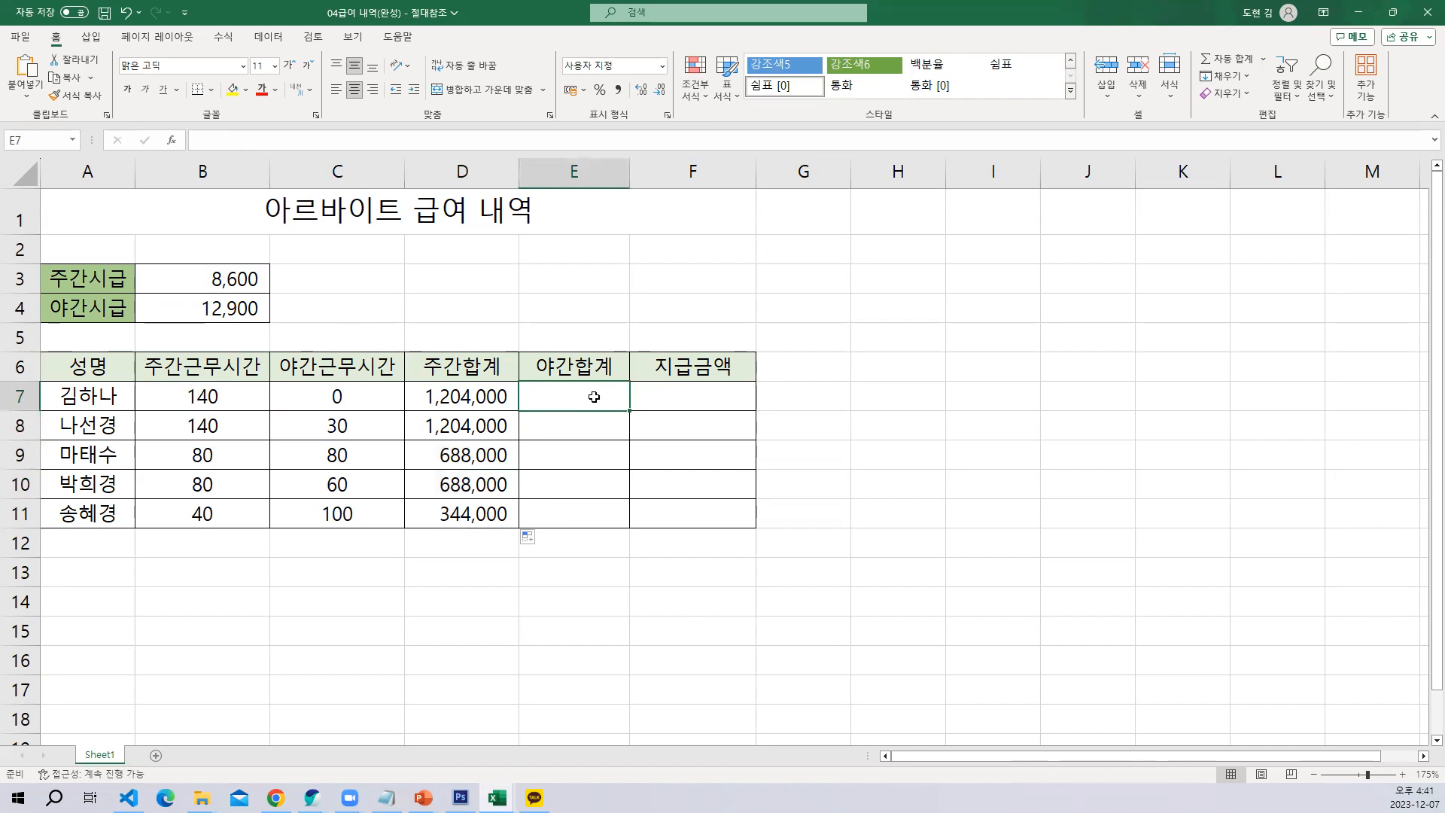
{"action": "type", "text": "="}
{"action": "left_click", "coordinate": [231, 392]}
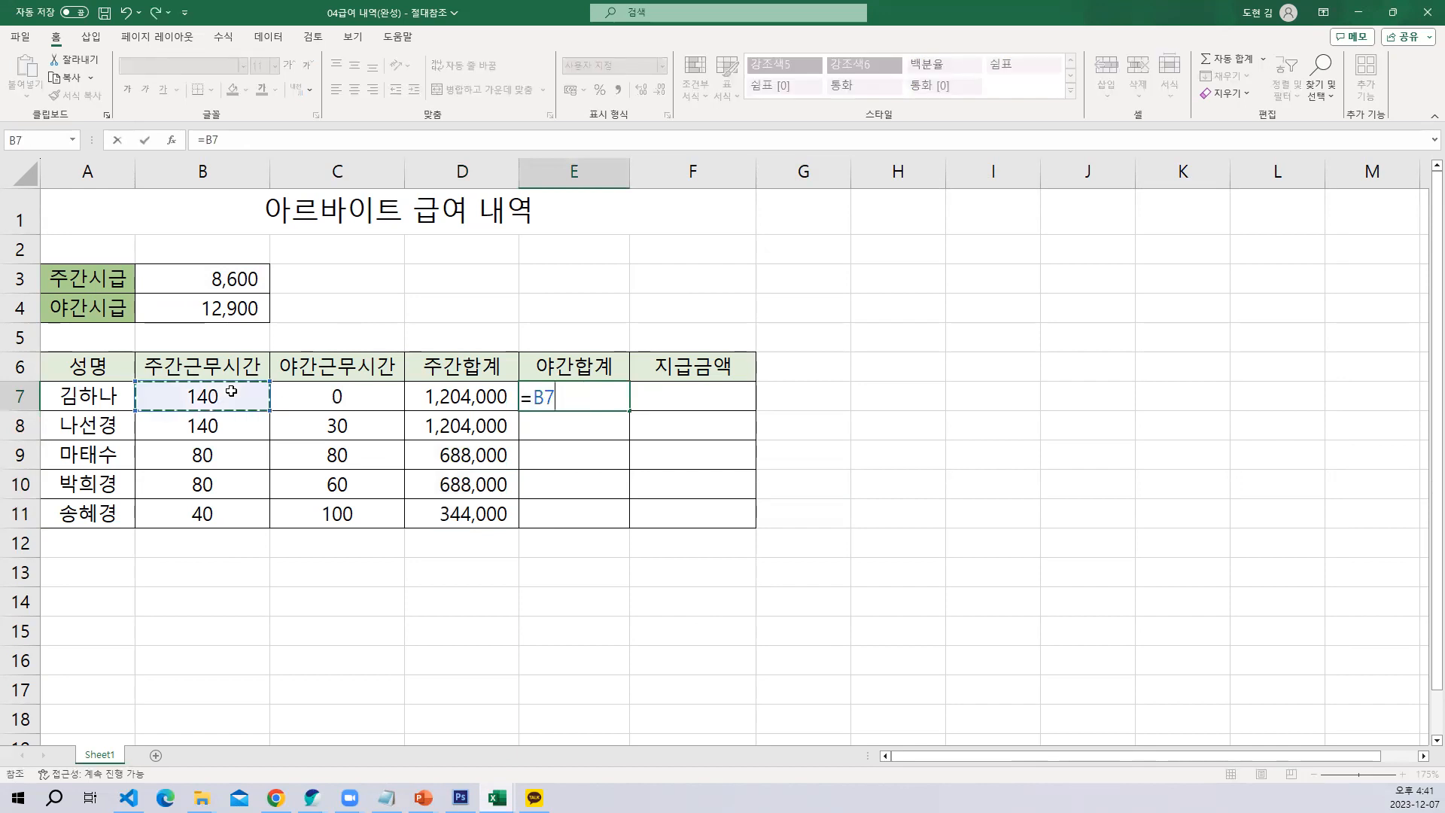
{"action": "type", "text": "*"}
{"action": "left_click", "coordinate": [209, 277]}
{"action": "left_click", "coordinate": [221, 308]}
{"action": "key", "text": "F4"}
{"action": "key", "text": "Return"}
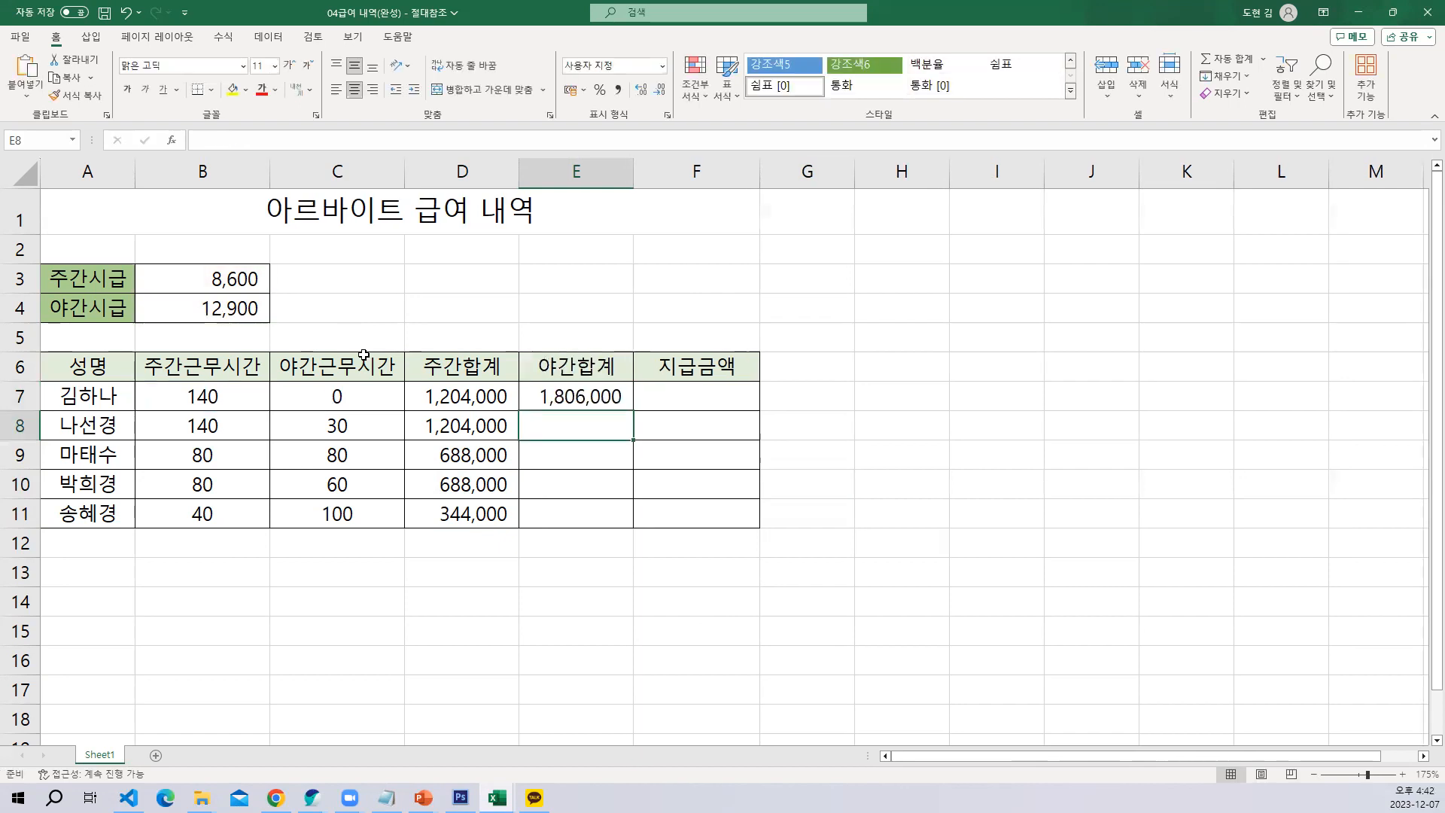
{"action": "left_click", "coordinate": [607, 401]}
{"action": "left_click_drag", "start_coordinate": [630, 409], "coordinate": [635, 527]}
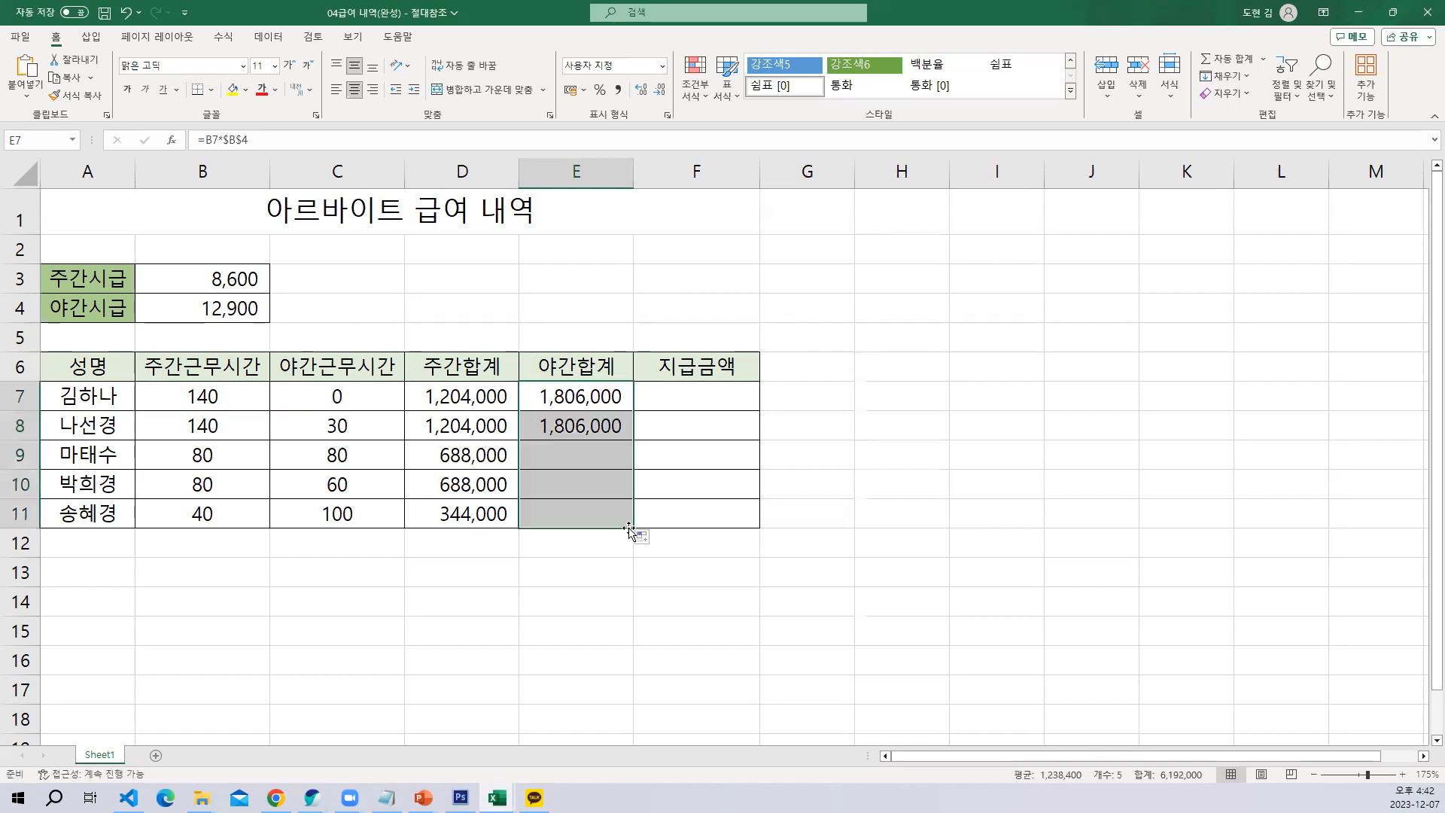
Enter =D7+E7 in F7 for the payment amount and fill the formula down to F11
{"action": "left_click", "coordinate": [696, 403]}
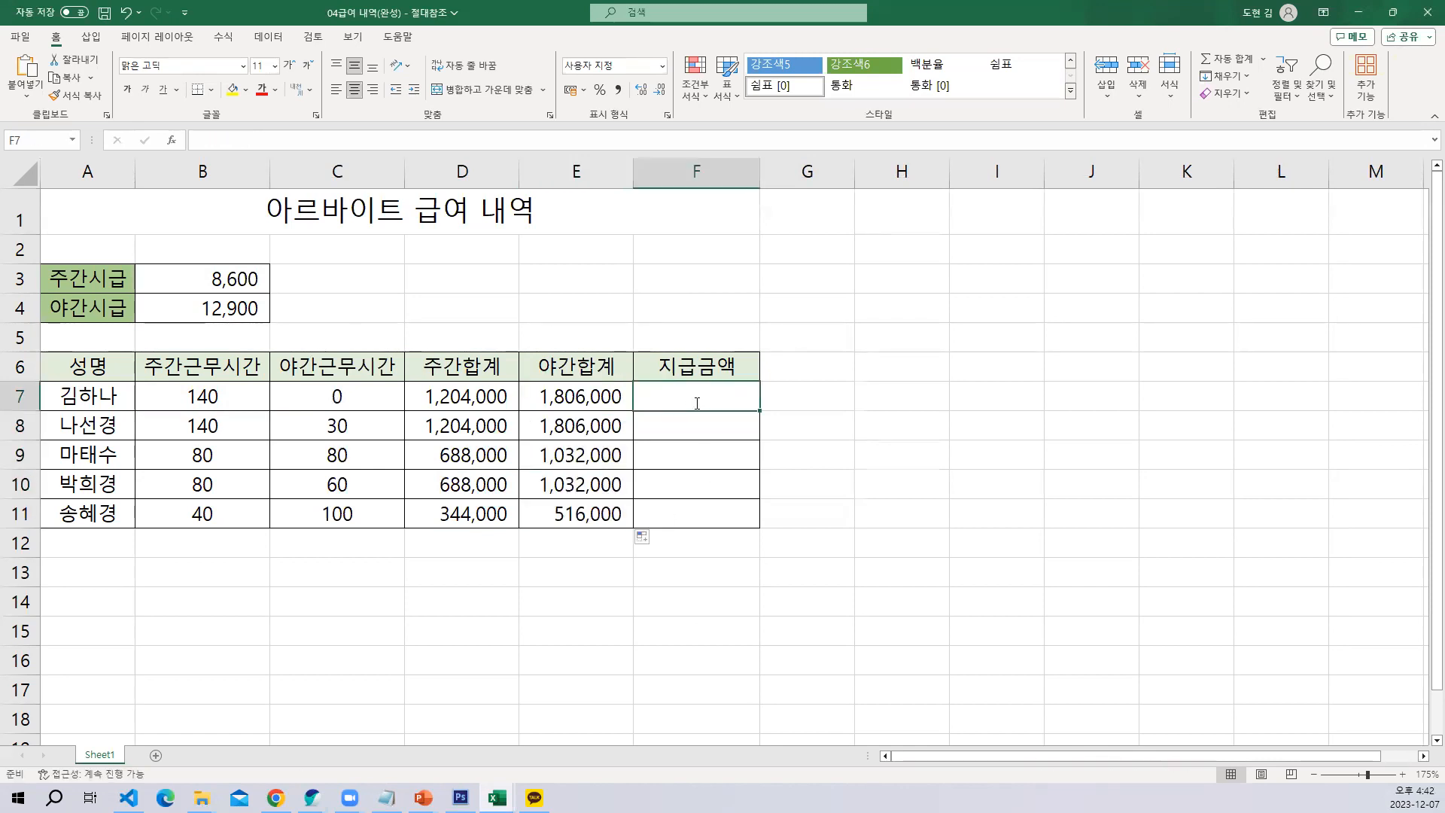
{"action": "type", "text": "="}
{"action": "left_click", "coordinate": [480, 399]}
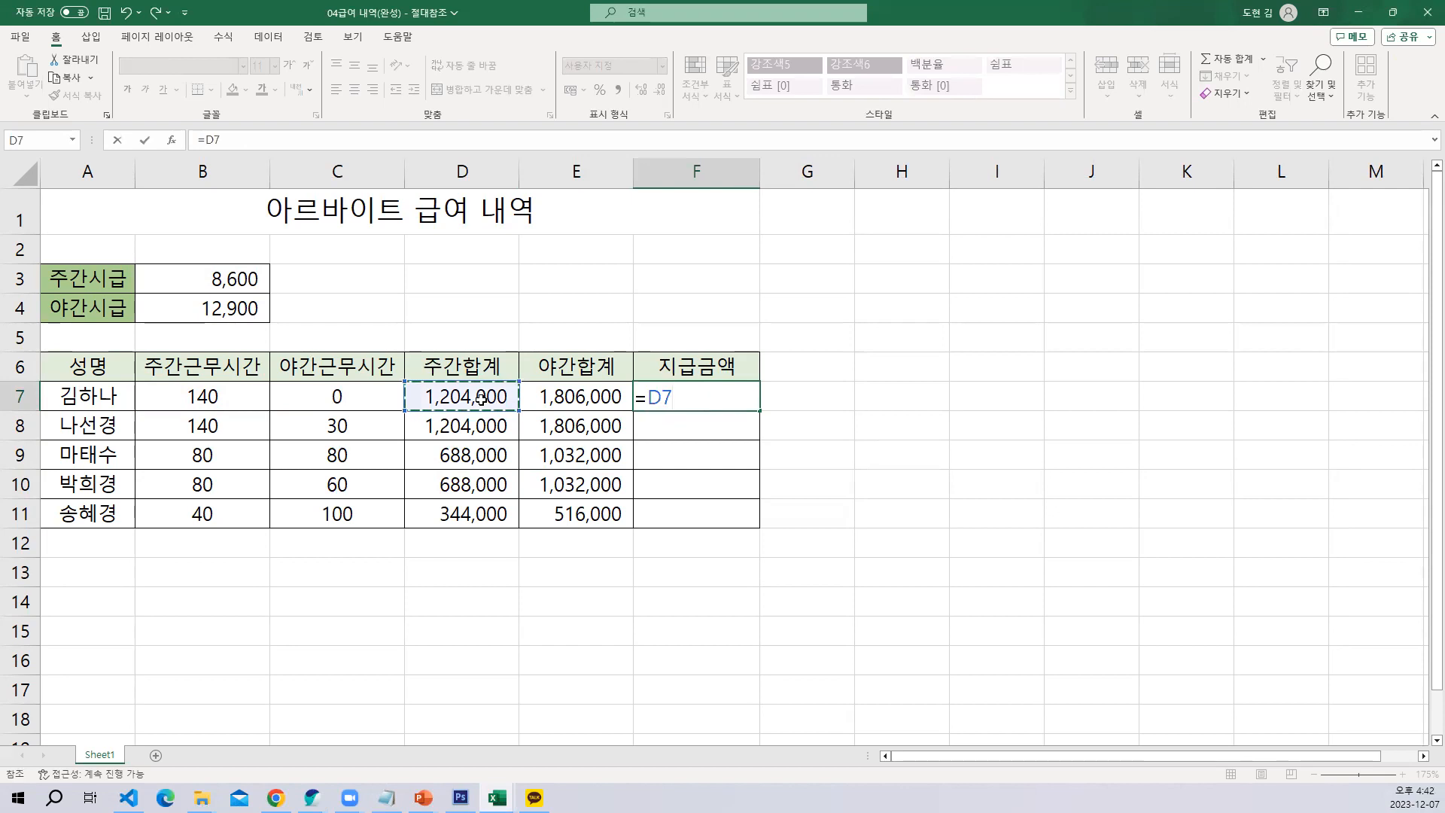
{"action": "type", "text": "+"}
{"action": "left_click", "coordinate": [600, 397]}
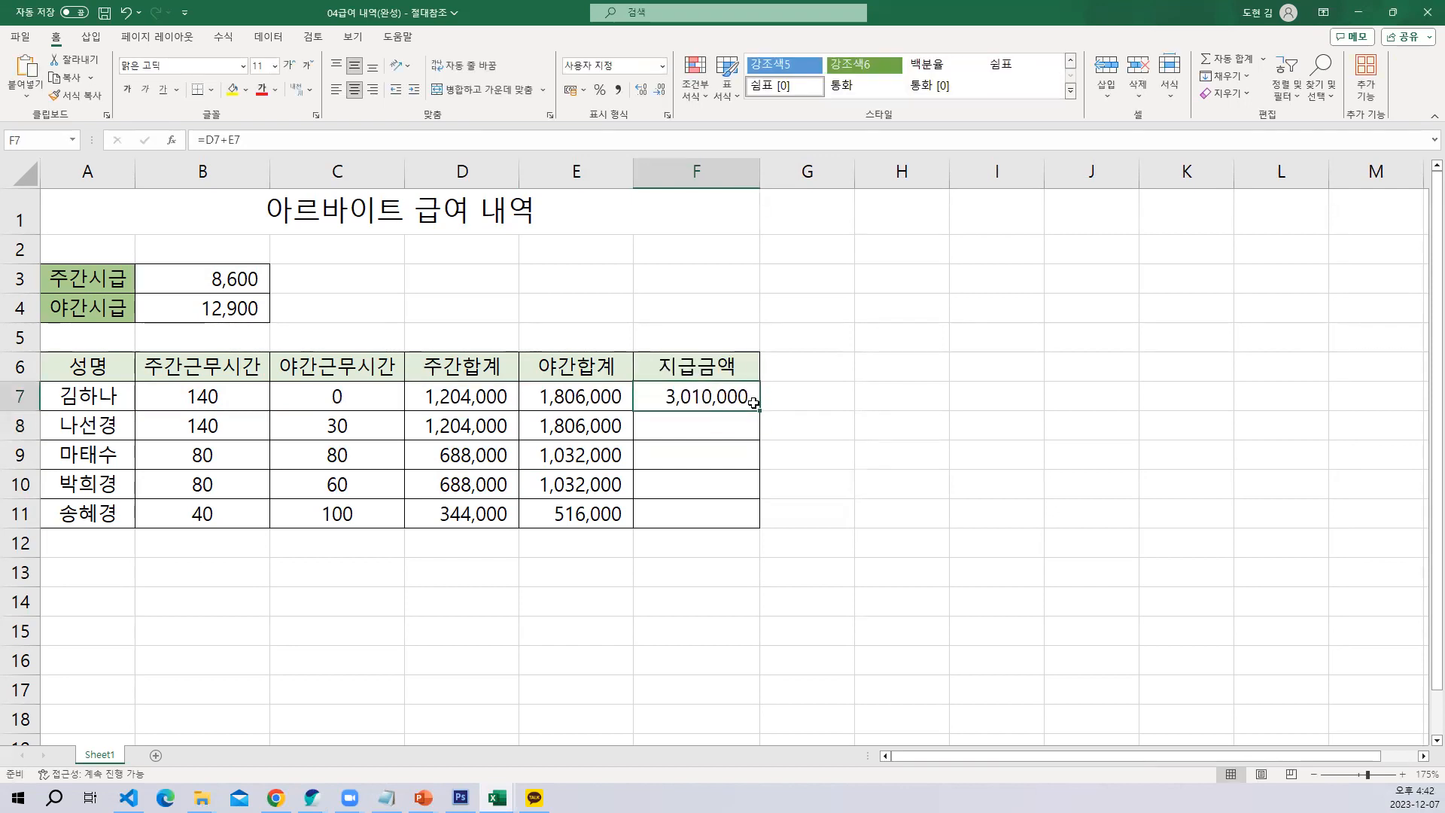
{"action": "left_click_drag", "start_coordinate": [759, 410], "coordinate": [759, 519]}
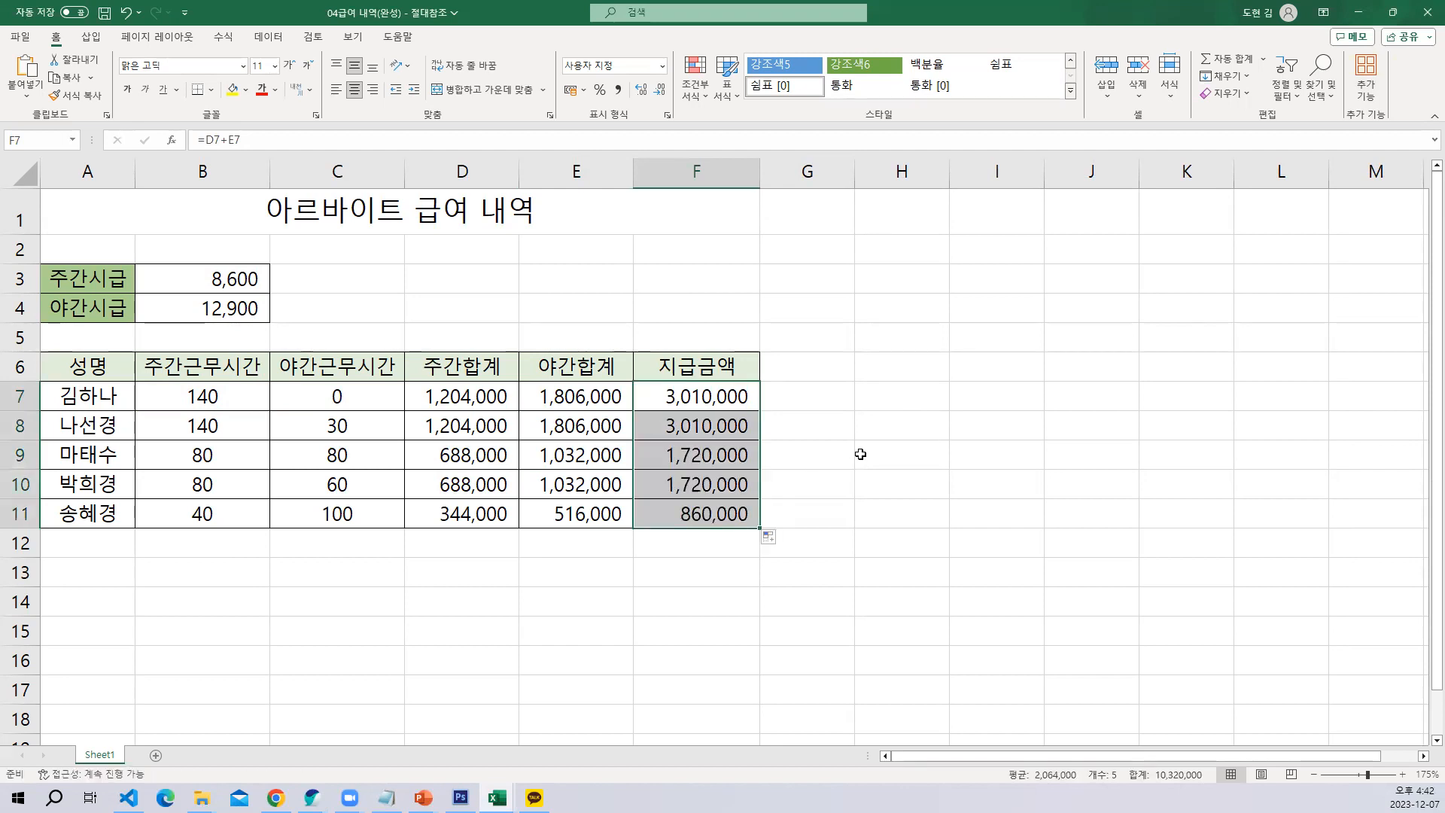
Clear the 야간합계 formulas in E7:E11
{"action": "left_click", "coordinate": [692, 397]}
{"action": "double_click", "coordinate": [612, 421]}
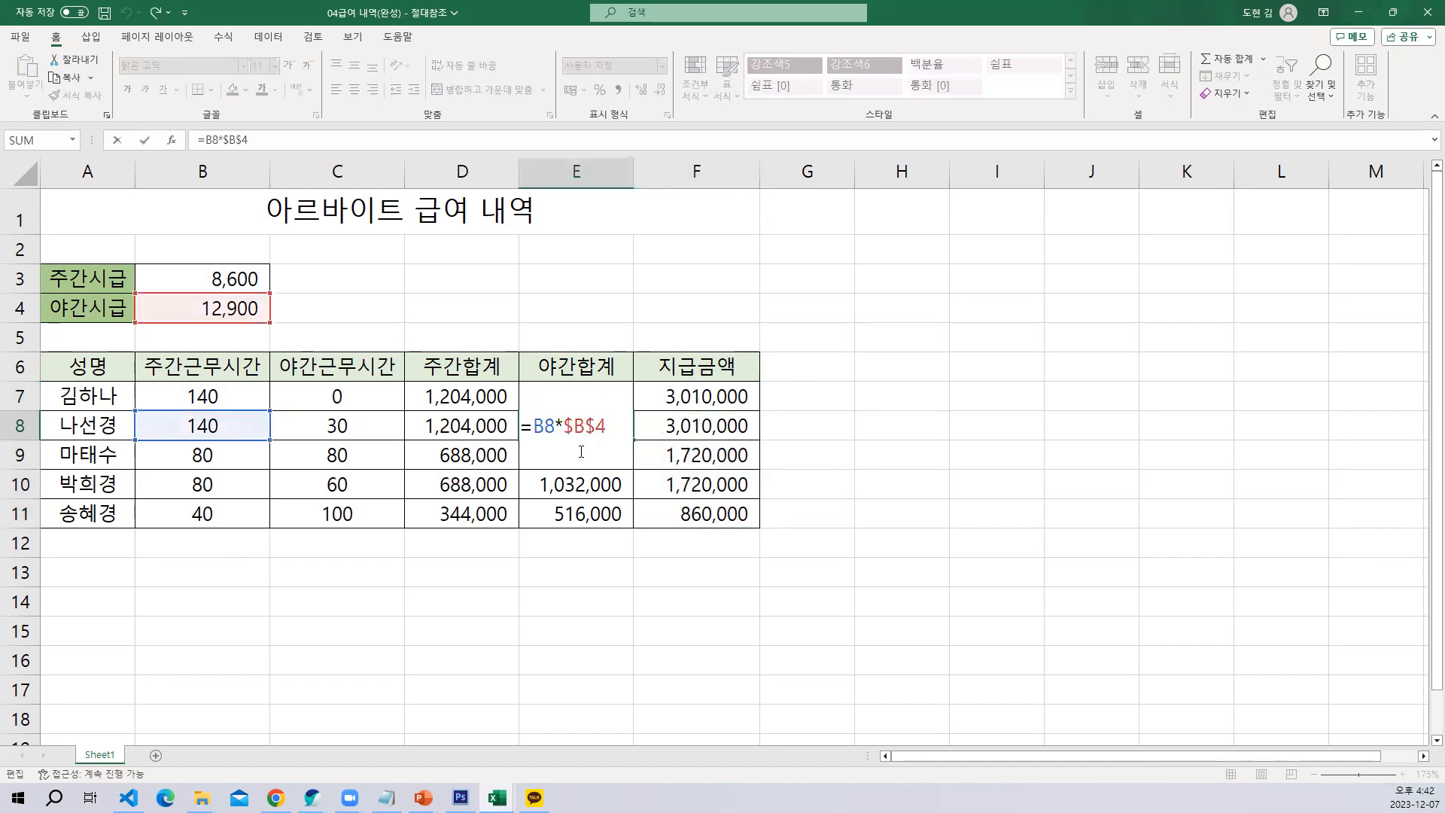
{"action": "left_click_drag", "start_coordinate": [583, 396], "coordinate": [592, 506]}
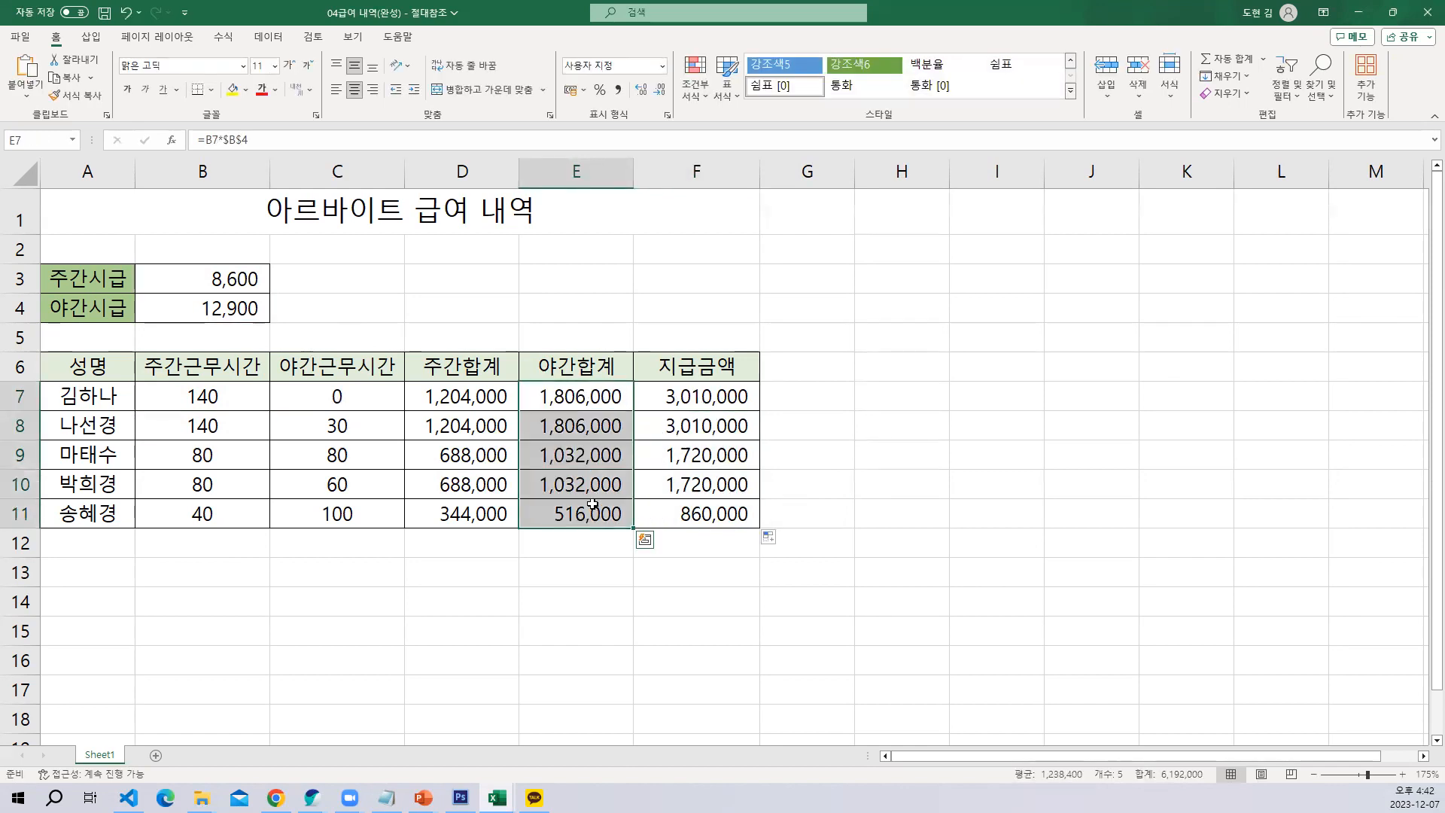
{"action": "key", "text": "Delete"}
Enter =C7*$B$4 in E7 for the night total and fill the formula down to E11
{"action": "left_click", "coordinate": [581, 407]}
{"action": "type", "text": "="}
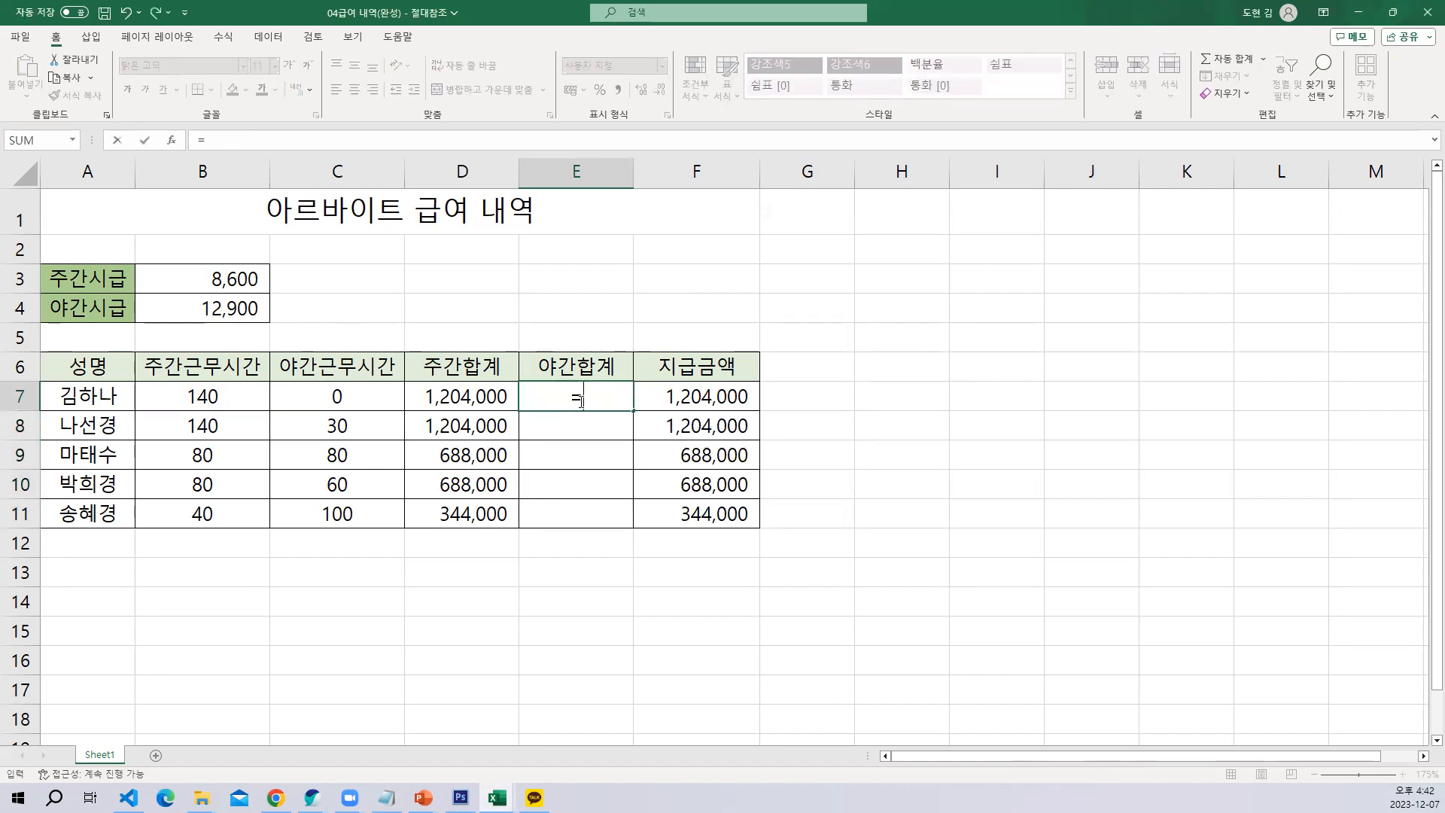
{"action": "left_click", "coordinate": [319, 401]}
{"action": "type", "text": "*"}
{"action": "left_click", "coordinate": [228, 309]}
{"action": "key", "text": "F4"}
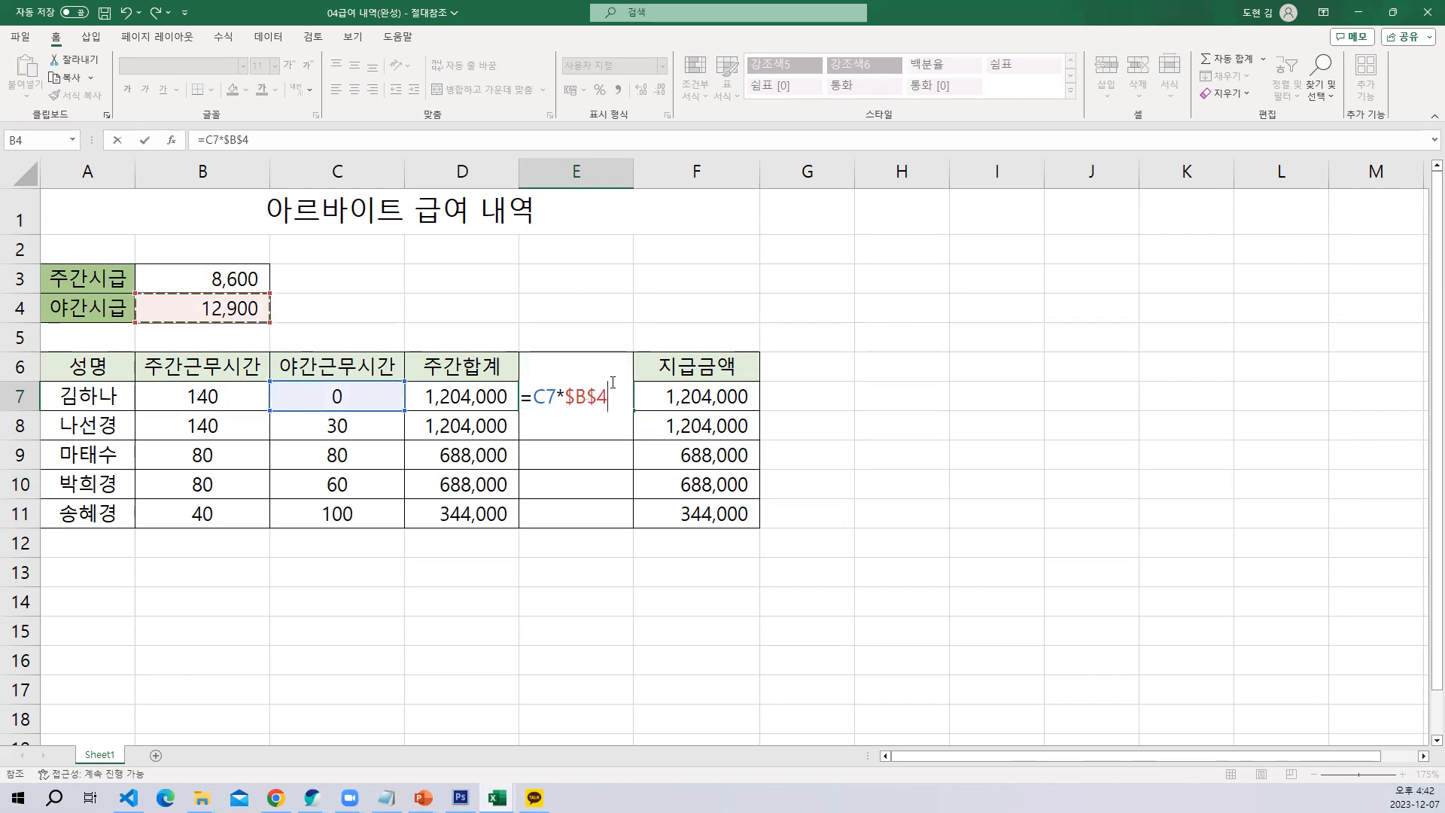
{"action": "key", "text": "ctrl+Return"}
{"action": "left_click_drag", "start_coordinate": [632, 409], "coordinate": [632, 527]}
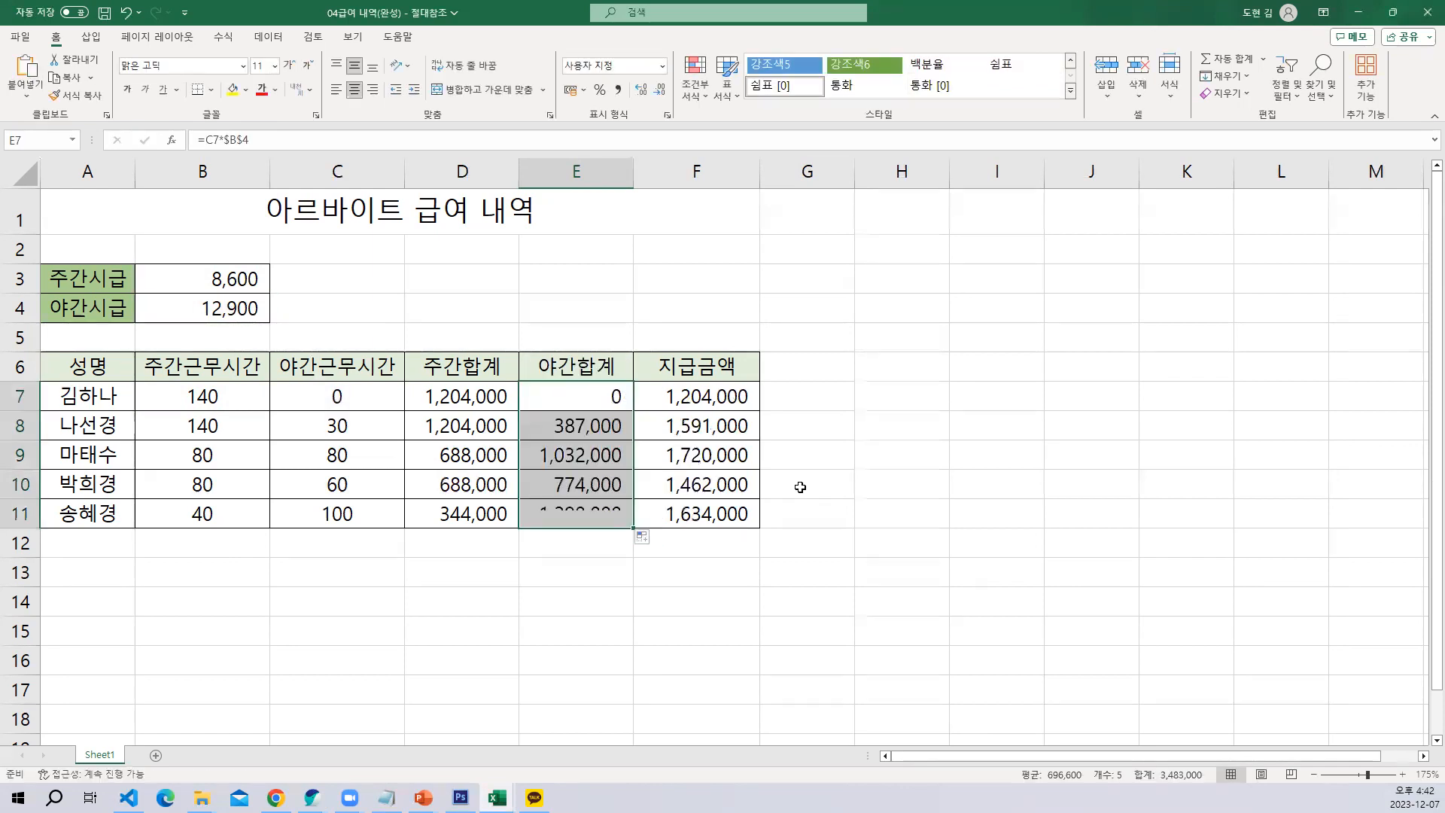
{"action": "left_click", "coordinate": [899, 460]}
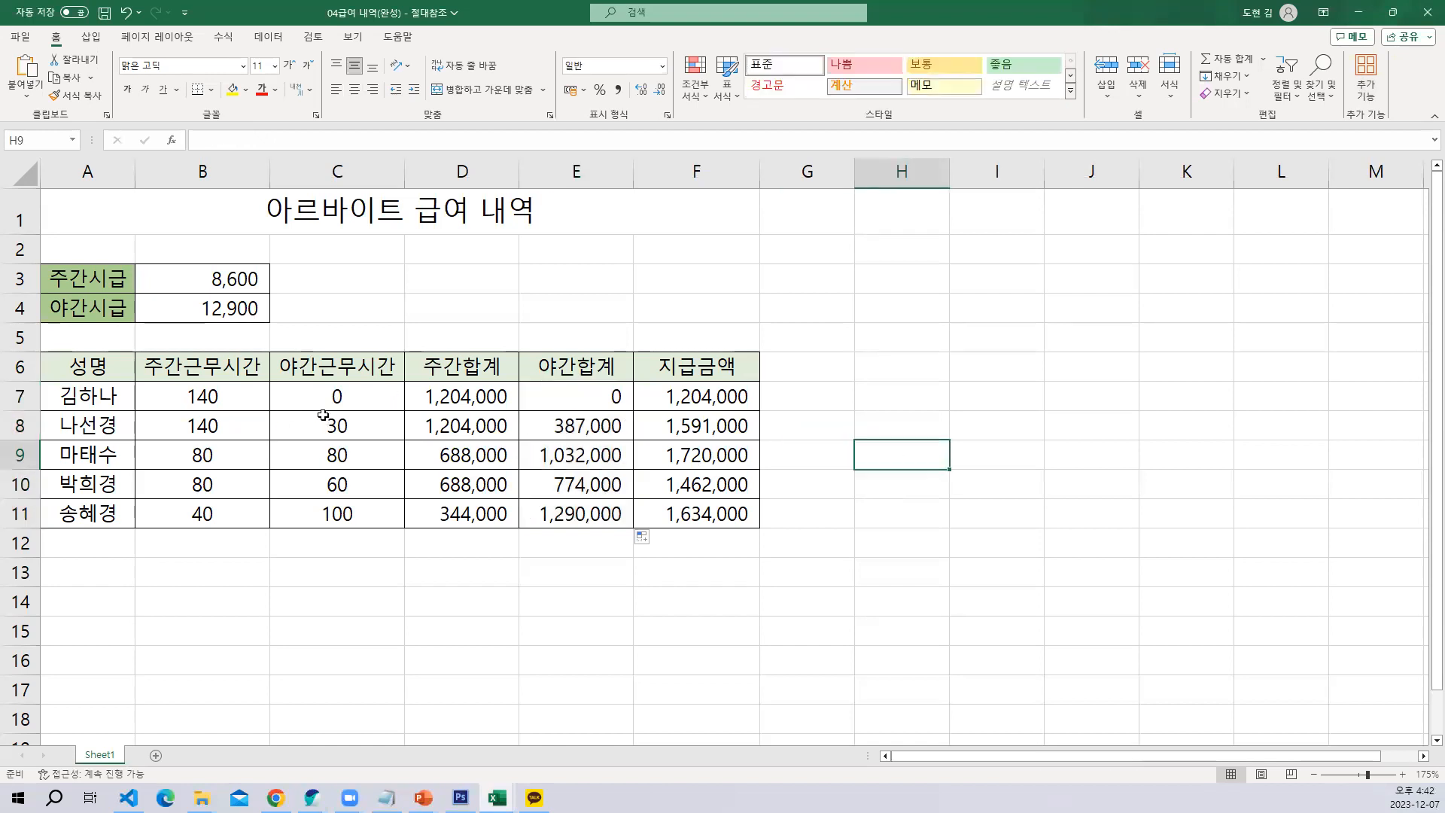
Review the night hours in C7, the night total in E7 and the hourly rate cells B3 and B4 they depend on
{"action": "left_click", "coordinate": [359, 400]}
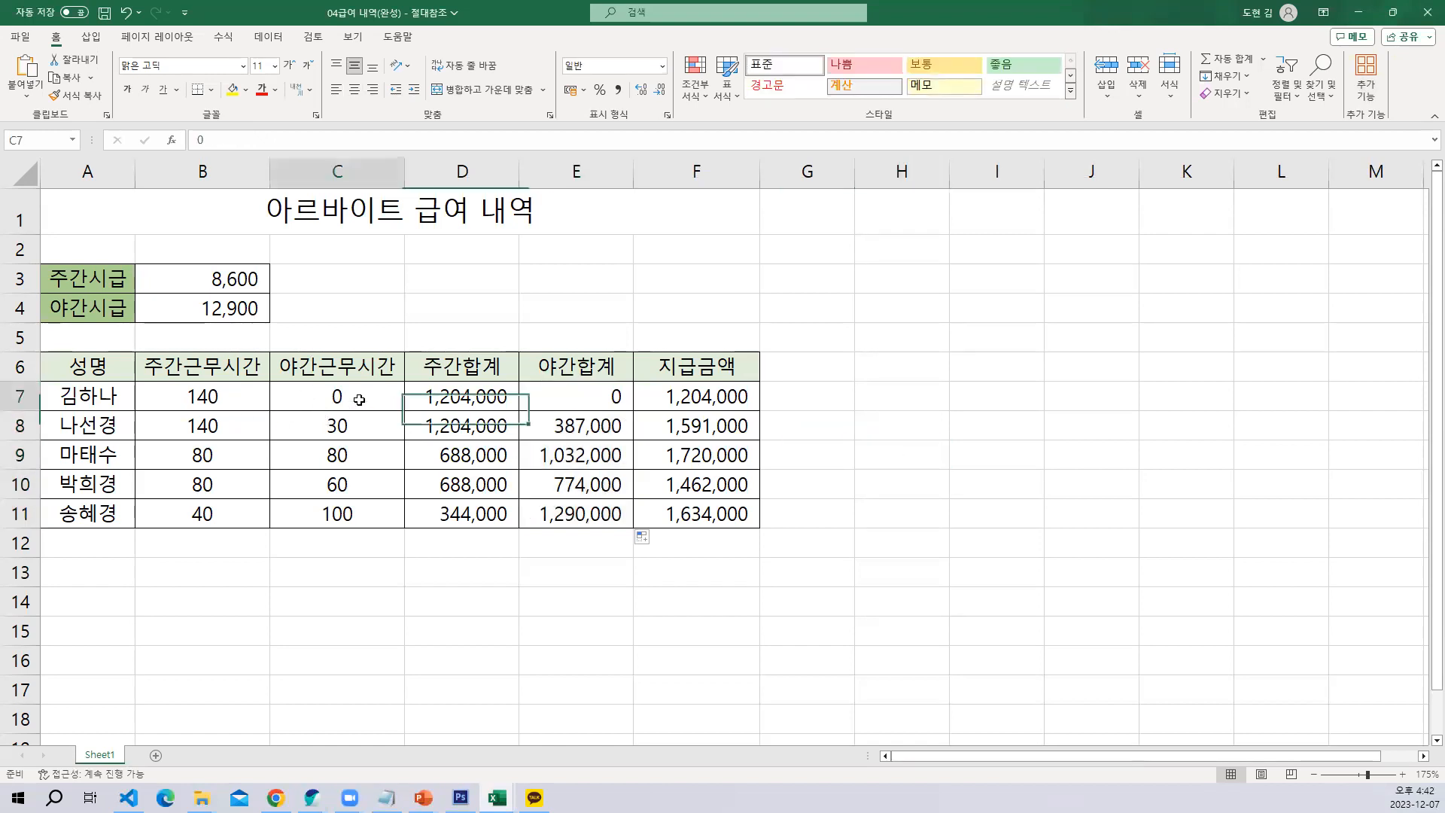
{"action": "left_click", "coordinate": [593, 395]}
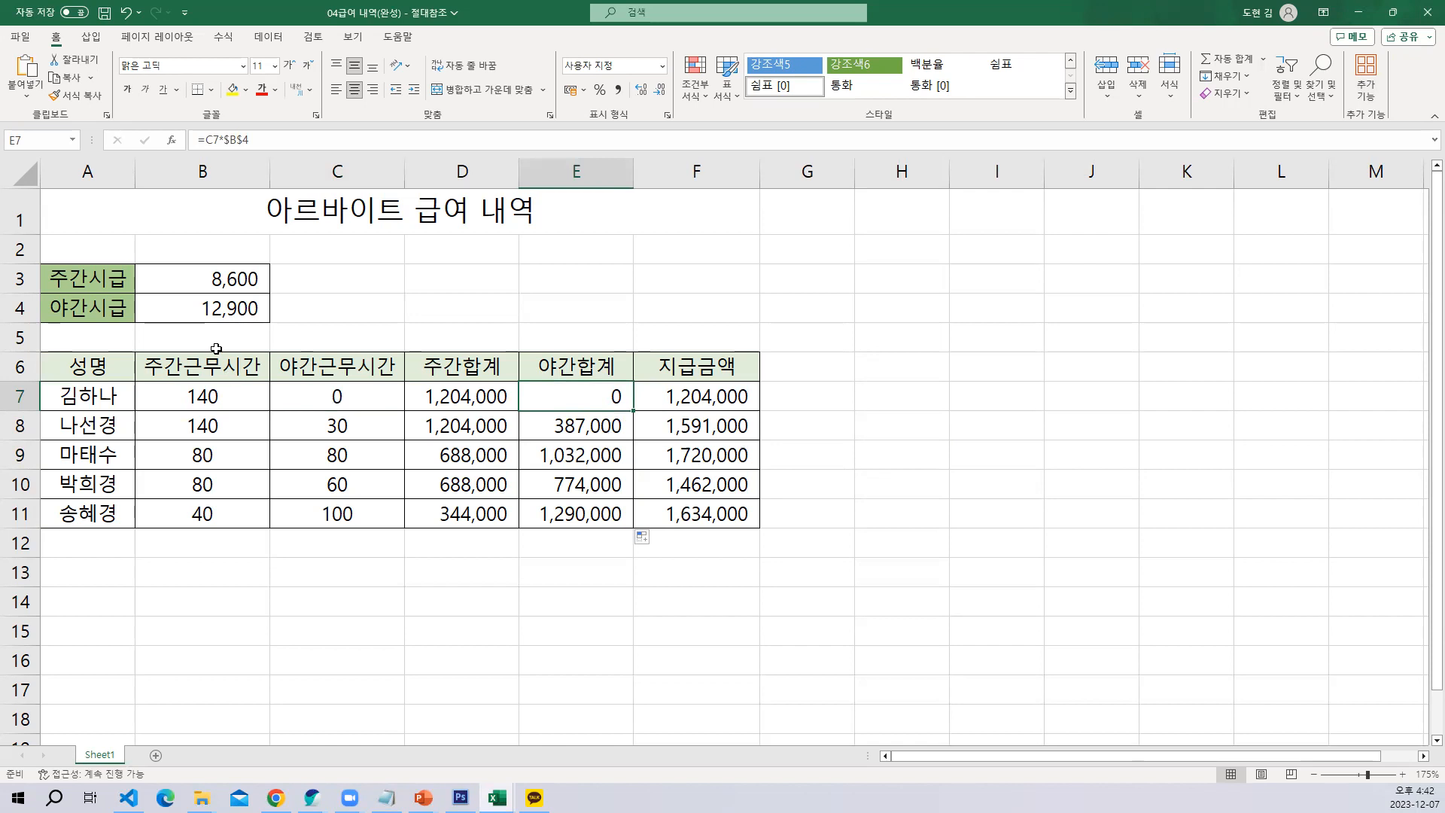
{"action": "left_click", "coordinate": [235, 313]}
{"action": "left_click", "coordinate": [240, 274]}
{"action": "left_click", "coordinate": [240, 314]}
{"action": "left_click", "coordinate": [240, 283]}
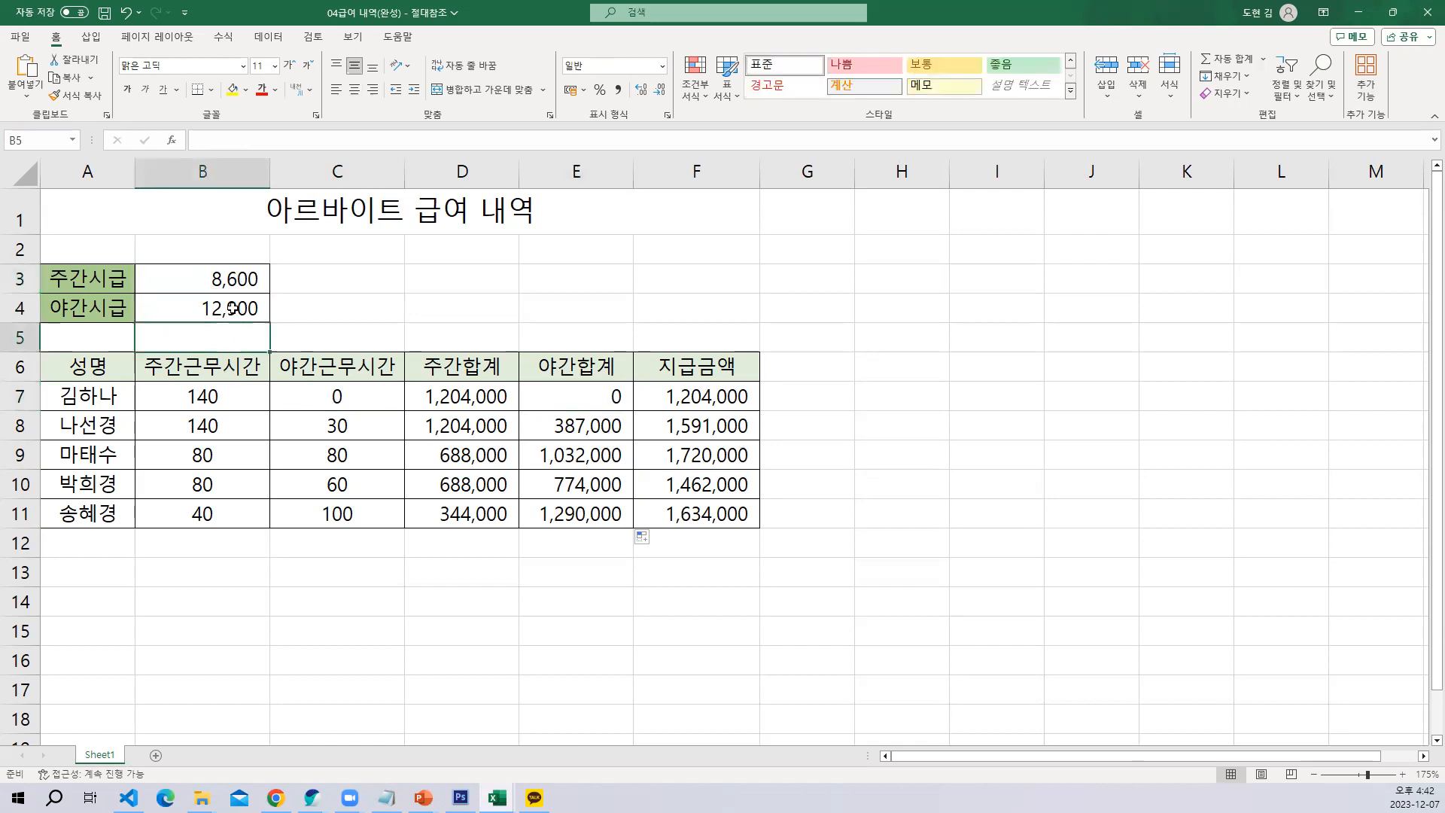
{"action": "left_click", "coordinate": [236, 313]}
{"action": "left_click", "coordinate": [230, 310]}
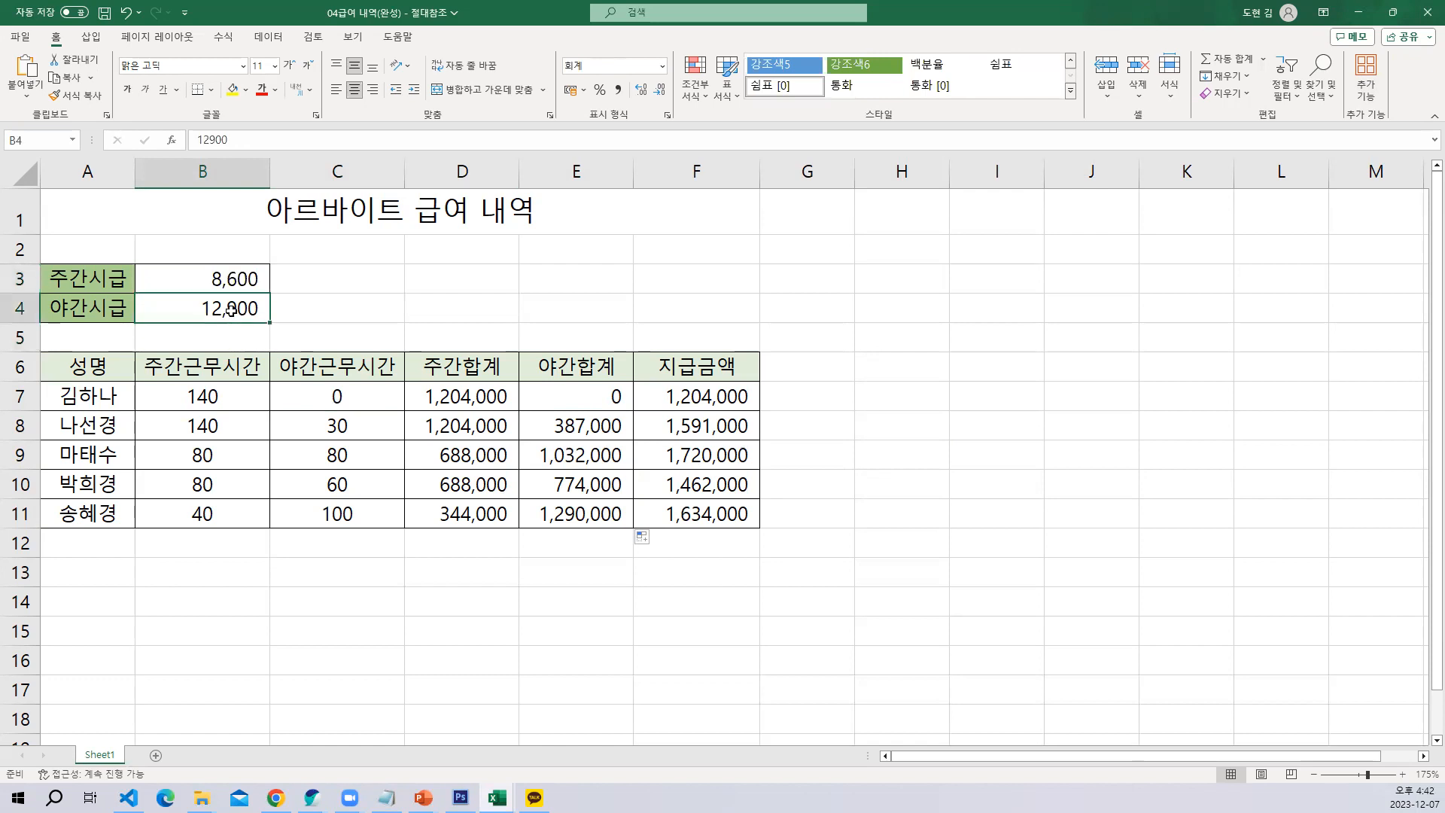
{"action": "left_click", "coordinate": [223, 282]}
{"action": "left_click", "coordinate": [221, 309]}
{"action": "left_click", "coordinate": [232, 277]}
{"action": "left_click", "coordinate": [230, 308]}
{"action": "left_click", "coordinate": [226, 284]}
{"action": "left_click", "coordinate": [231, 308]}
Switch to the 10상품과지역_완성 workbook and select the 상품코드 lookup table in H4:I9
{"action": "key", "text": "alt+Tab"}
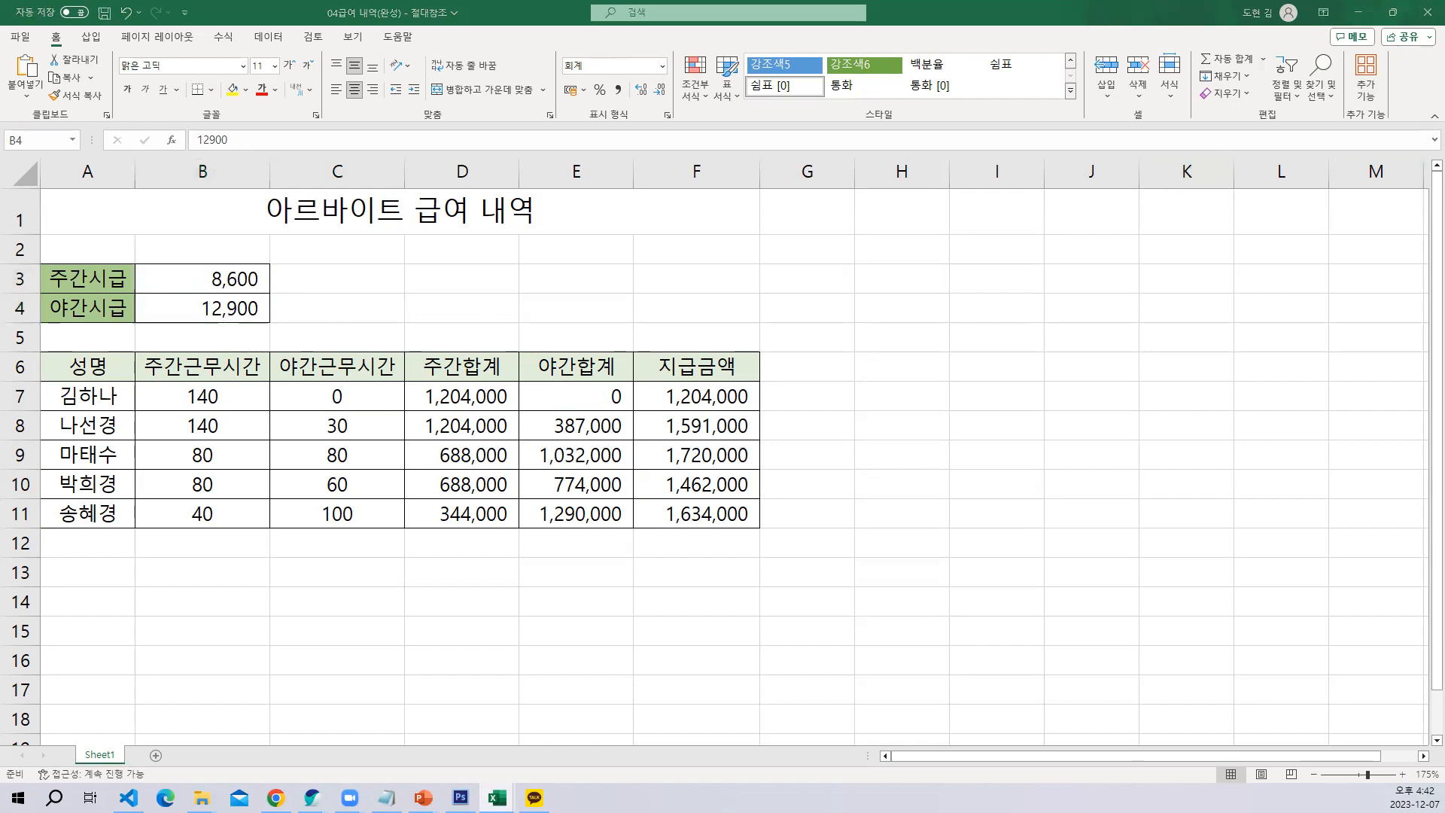
{"action": "key", "text": "alt+Tab"}
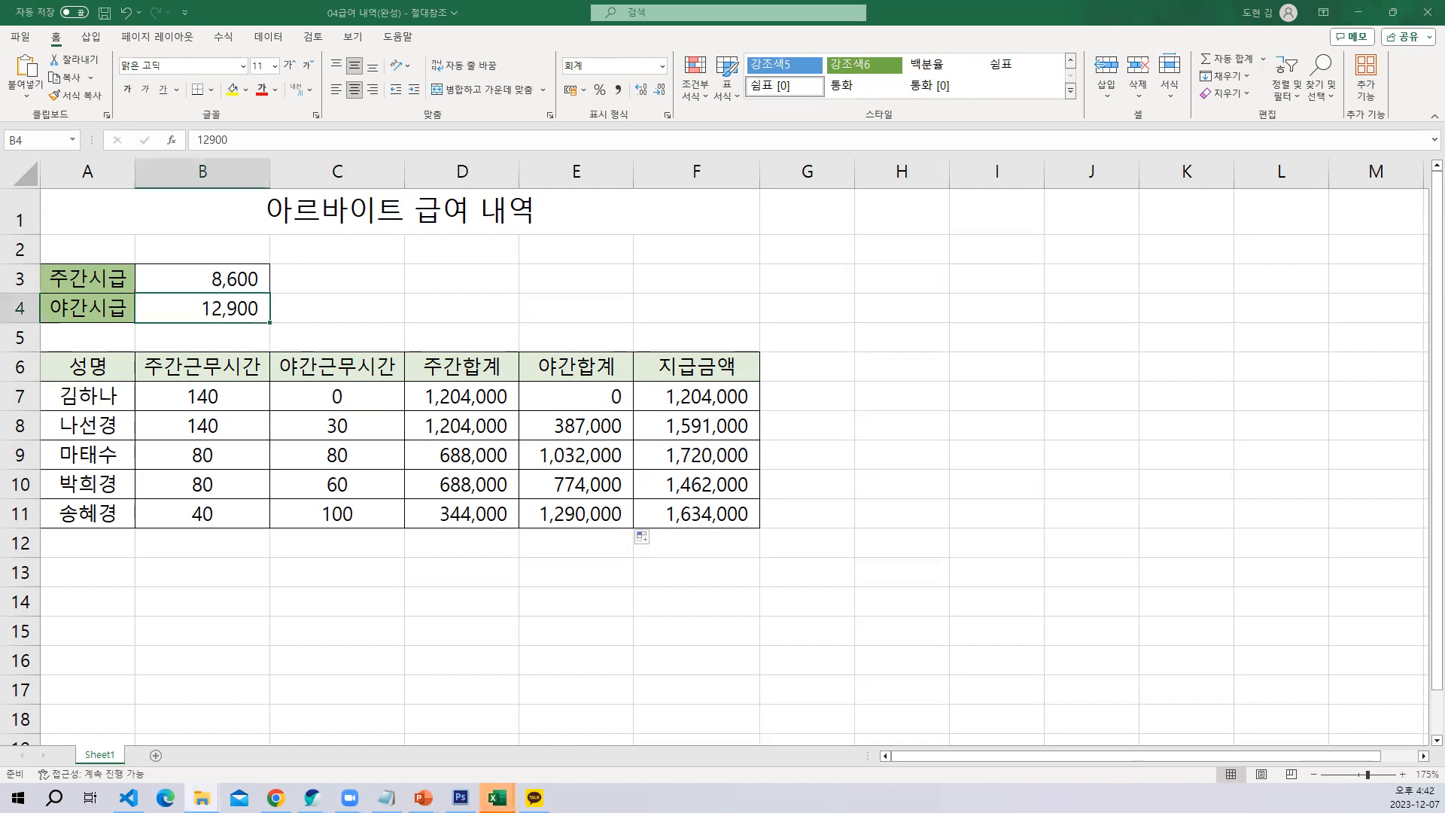
{"action": "left_click", "coordinate": [497, 798]}
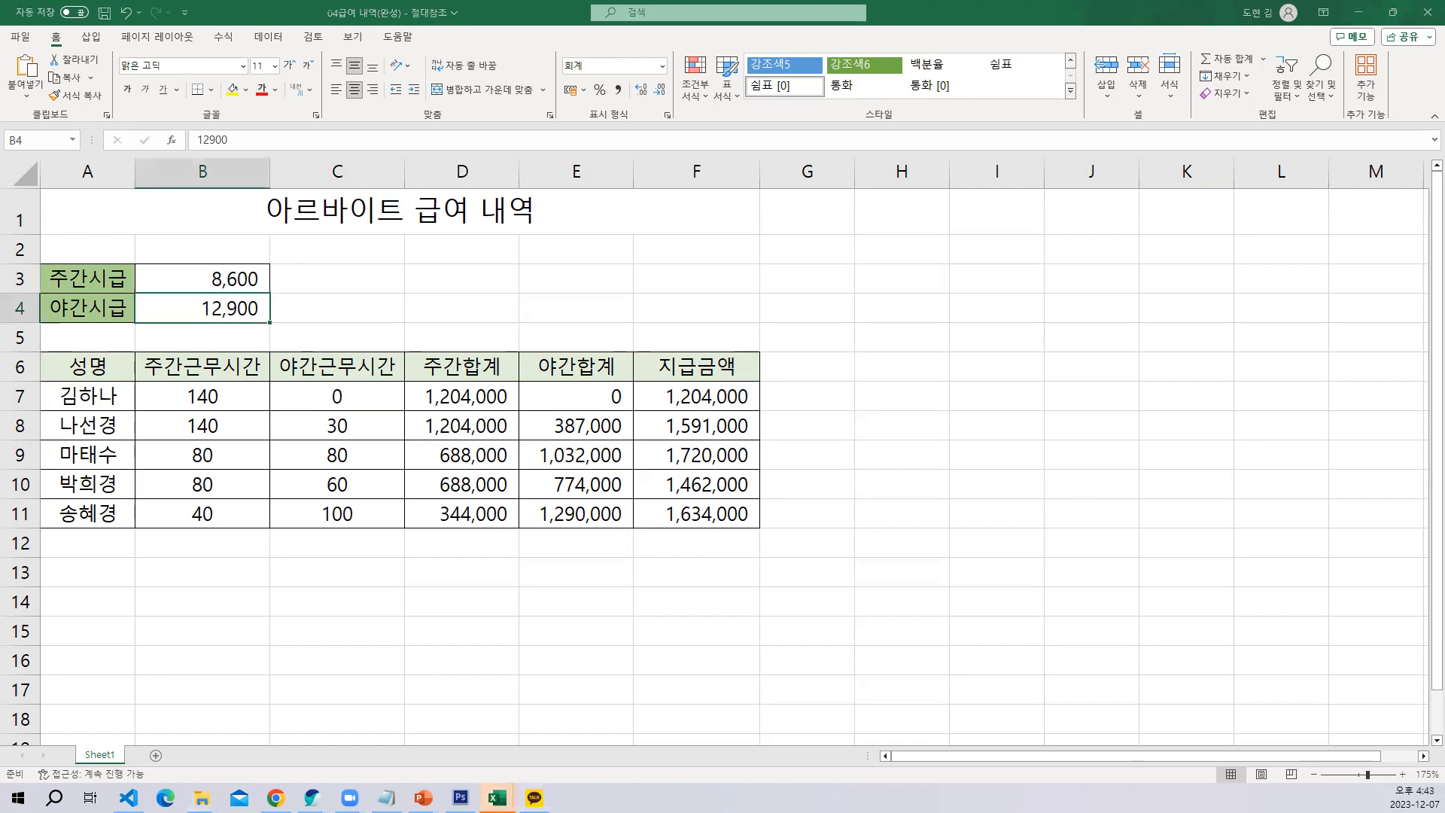
{"action": "left_click", "coordinate": [252, 726]}
{"action": "left_click", "coordinate": [609, 451]}
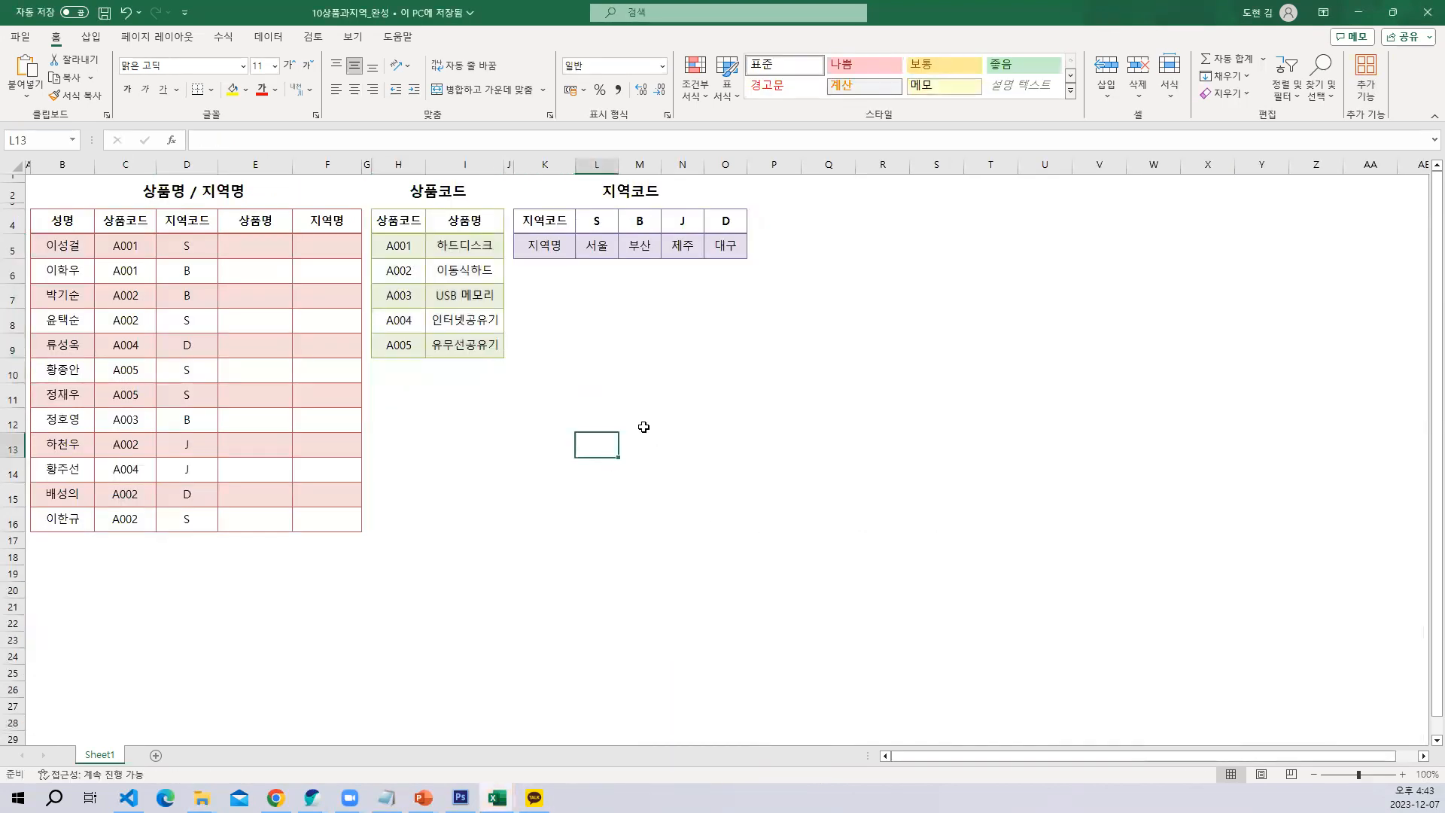
{"action": "left_click", "coordinate": [419, 456], "text": "ctrl"}
{"action": "scroll", "coordinate": [419, 455], "scroll_direction": "up", "scroll_amount": 3}
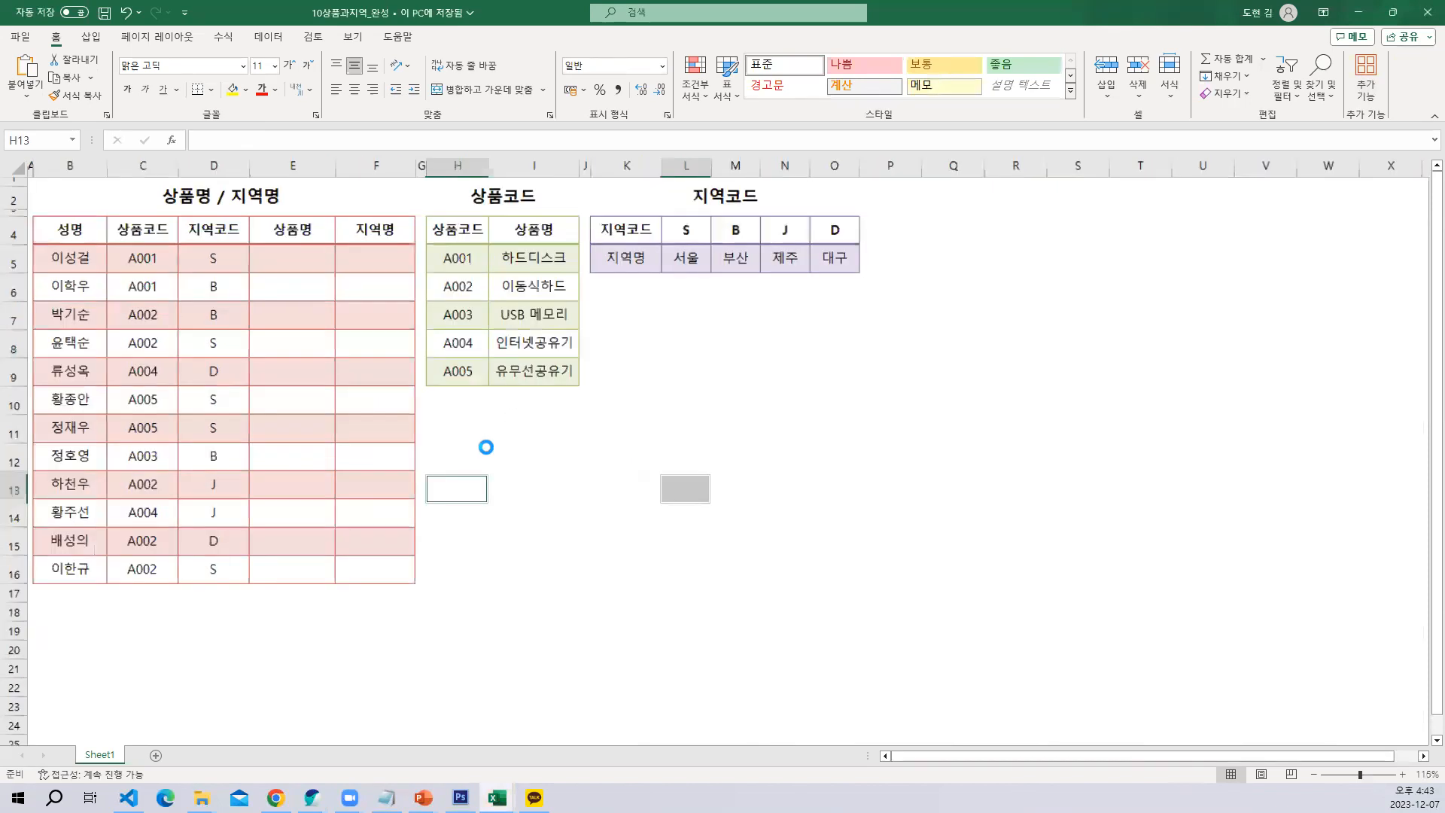
{"action": "left_click", "coordinate": [525, 409]}
{"action": "scroll", "coordinate": [670, 461], "scroll_direction": "down", "scroll_amount": 1}
{"action": "left_click", "coordinate": [770, 478]}
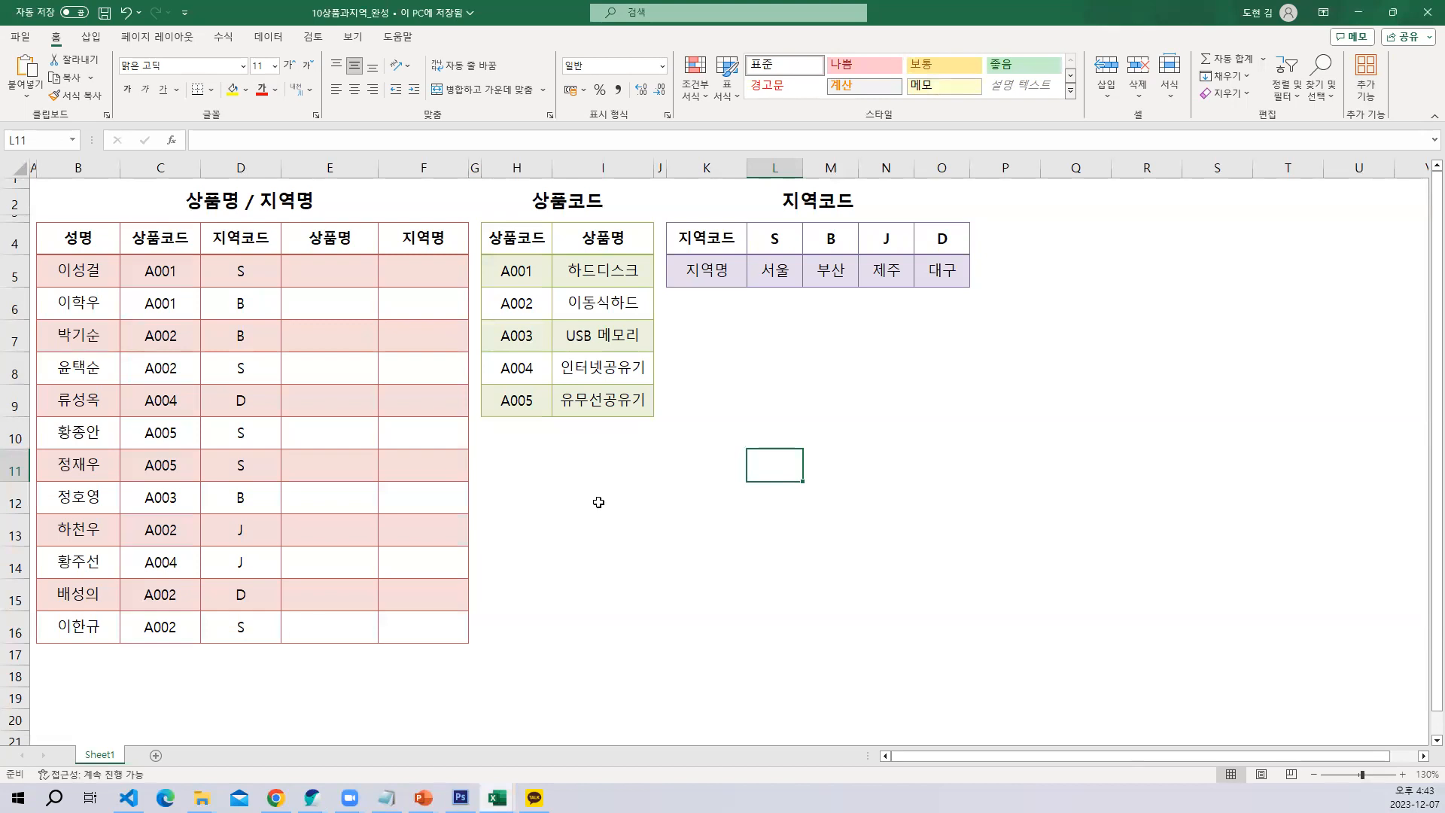
{"action": "left_click", "coordinate": [619, 478]}
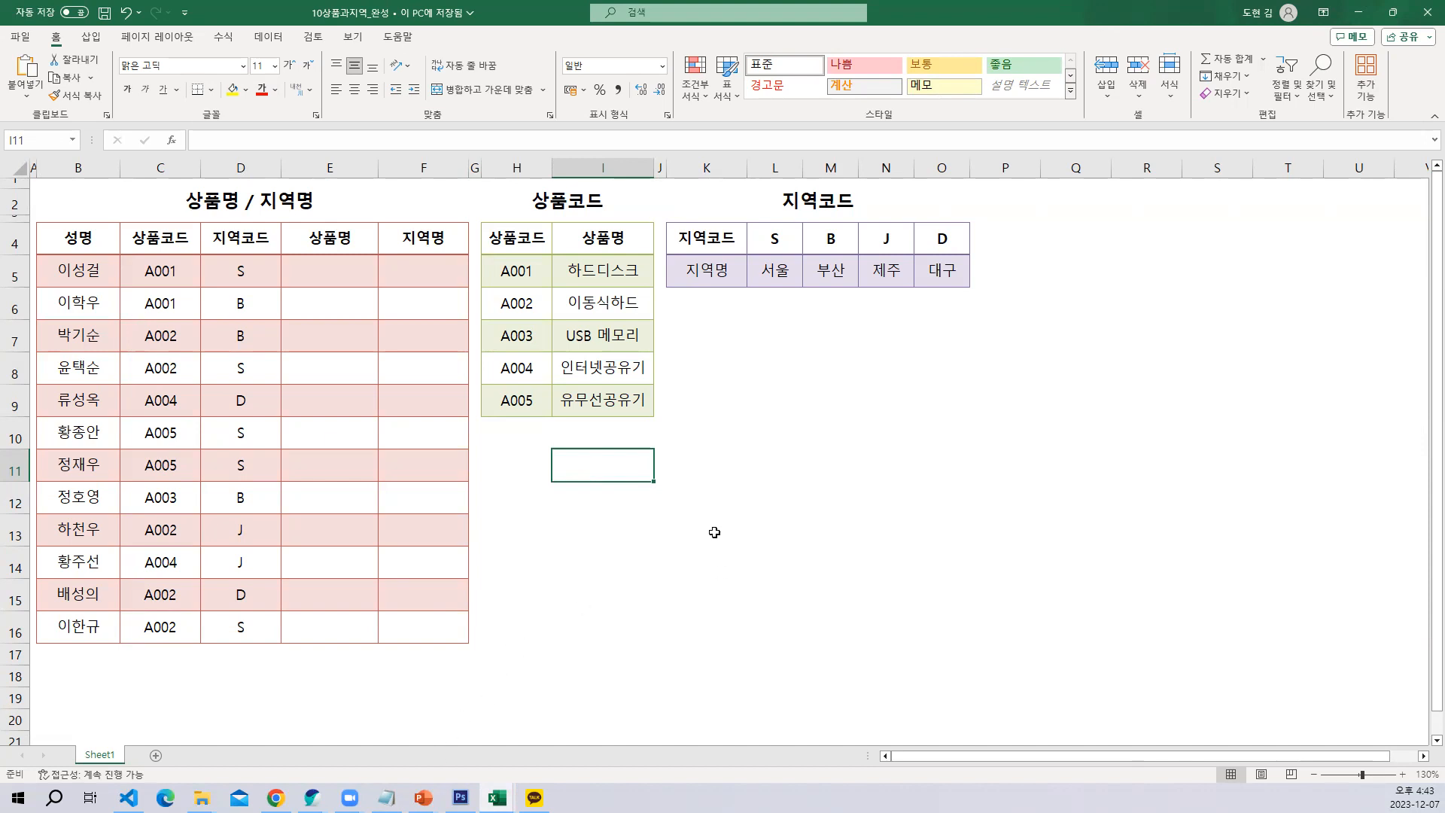
{"action": "left_click_drag", "start_coordinate": [518, 251], "coordinate": [600, 390]}
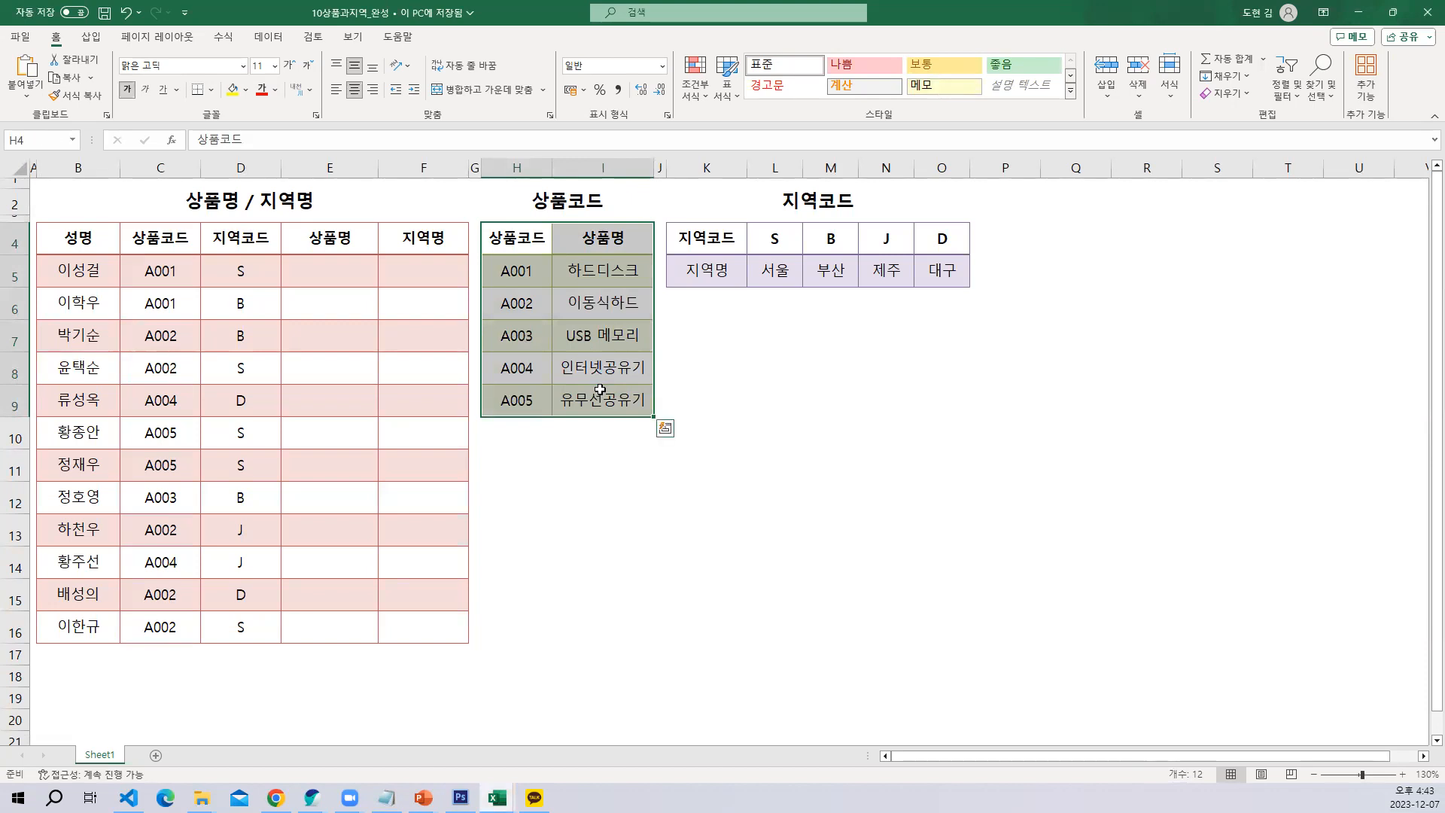
Switch to the Notepad notes and add =VLOOKUP() below the B3 > $B$3 line, leaving one blank line between
{"action": "left_click", "coordinate": [386, 797]}
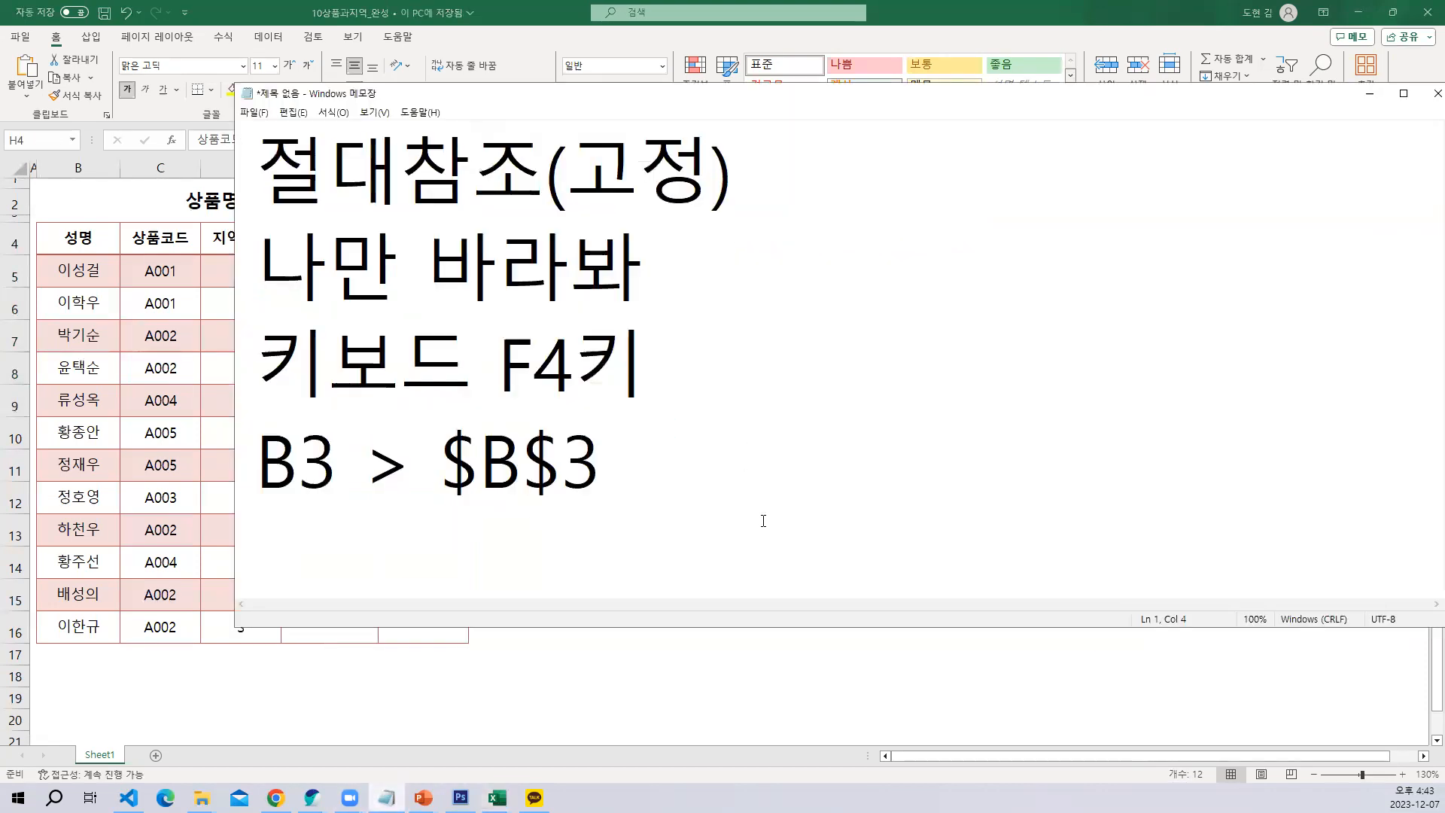
{"action": "left_click", "coordinate": [858, 499]}
{"action": "key", "text": "Return"}
{"action": "key", "text": "Return"}
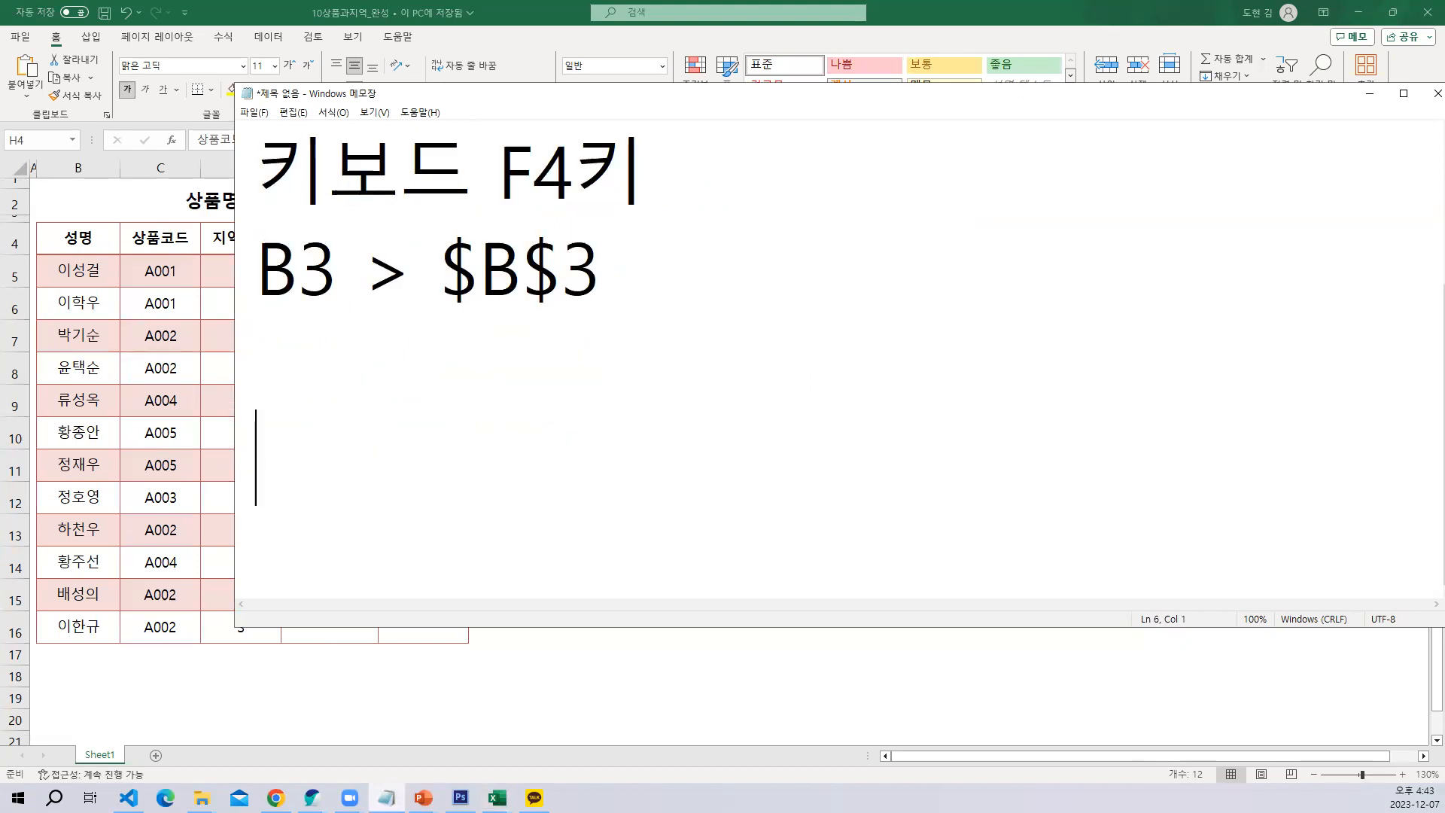
{"action": "type", "text": "=VLOO"}
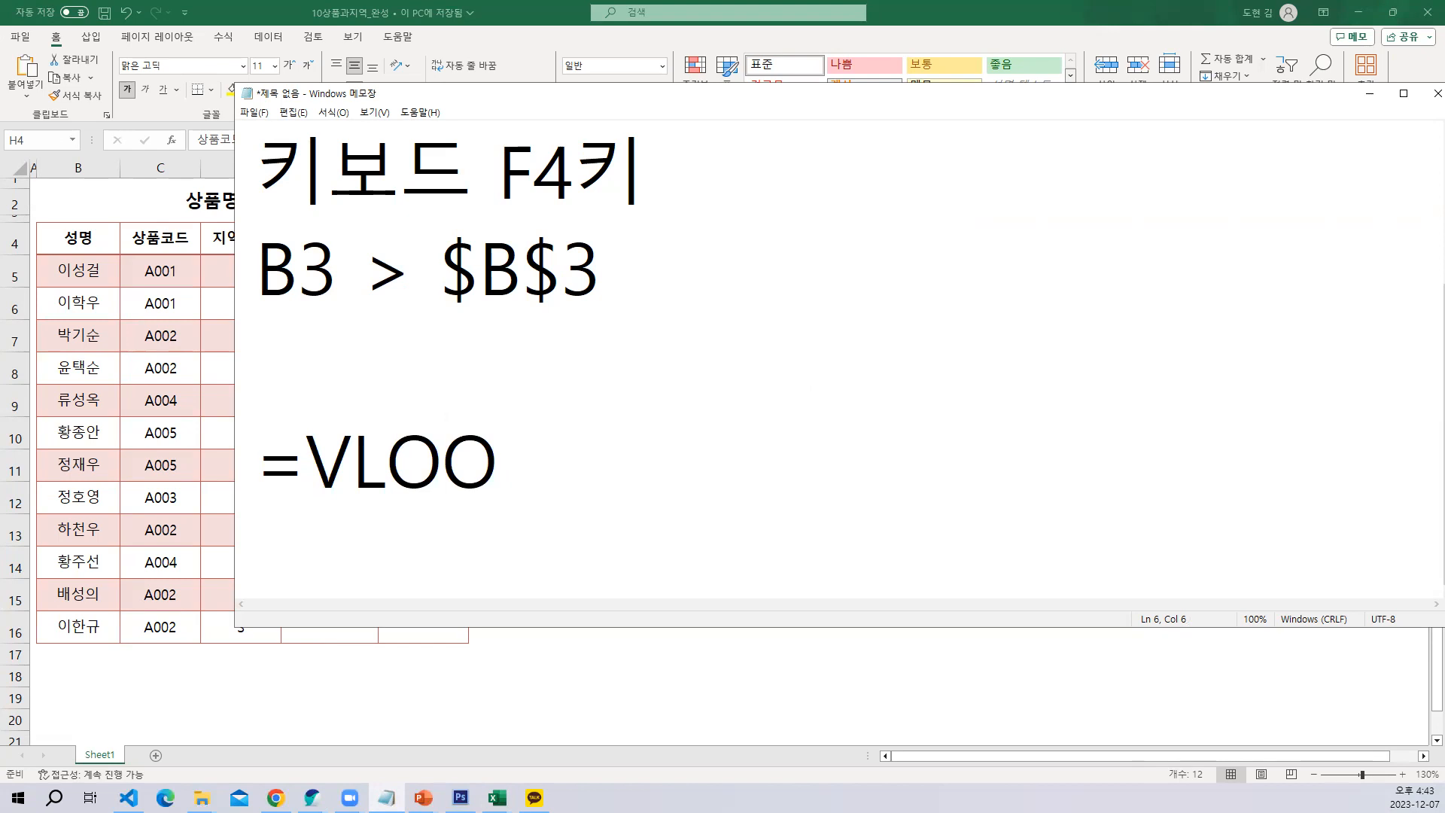
{"action": "type", "text": "KUP"}
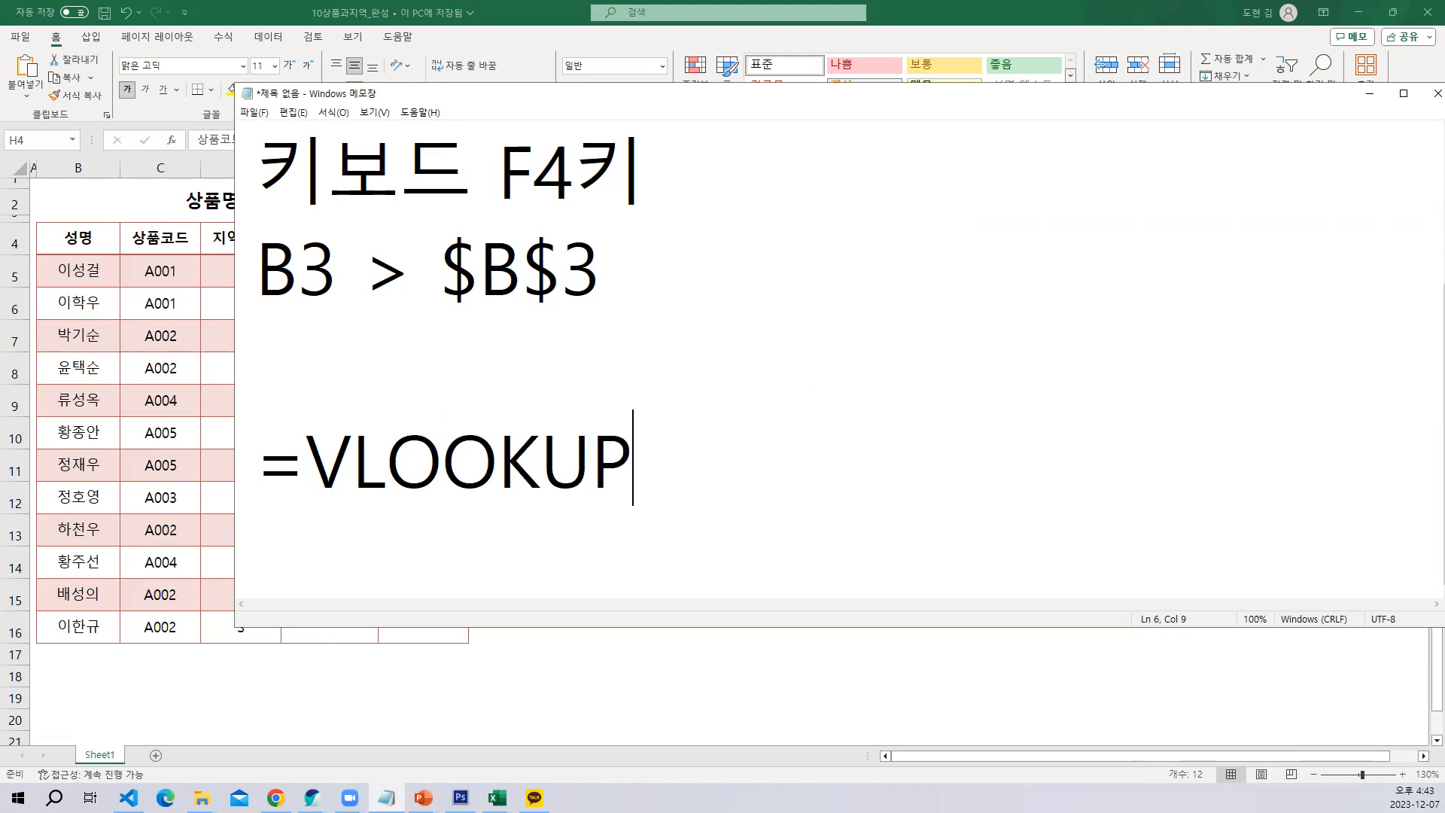
{"action": "type", "text": "()"}
{"action": "key", "text": "Left"}
Fill the VLOOKUP parentheses with the arguments 찾을값,범위,몇번째,옵션
{"action": "type", "text": "찾"}
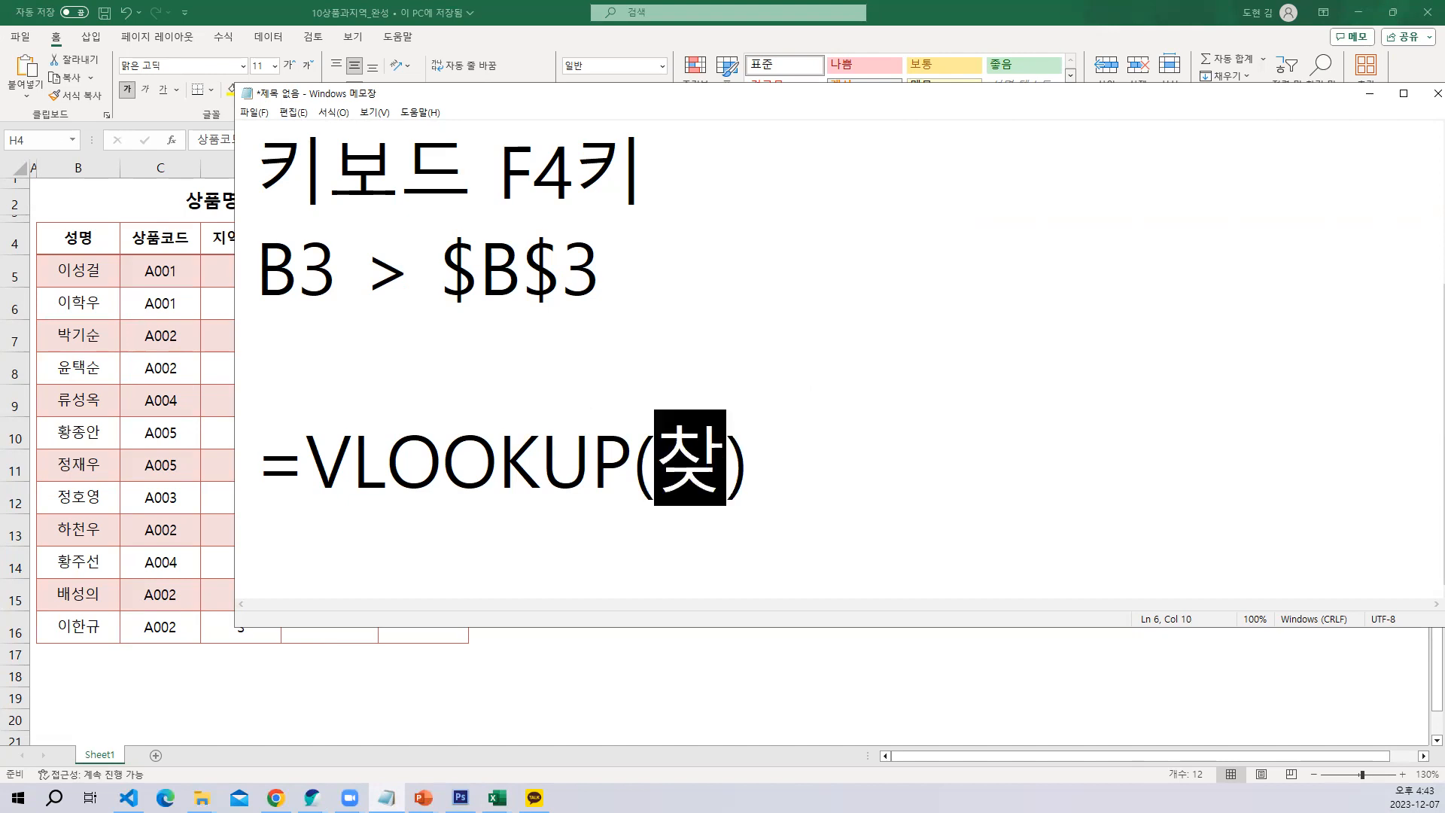
{"action": "type", "text": "을값,ㅈ"}
{"action": "key", "text": "BackSpace"}
{"action": "type", "text": "범위,범"}
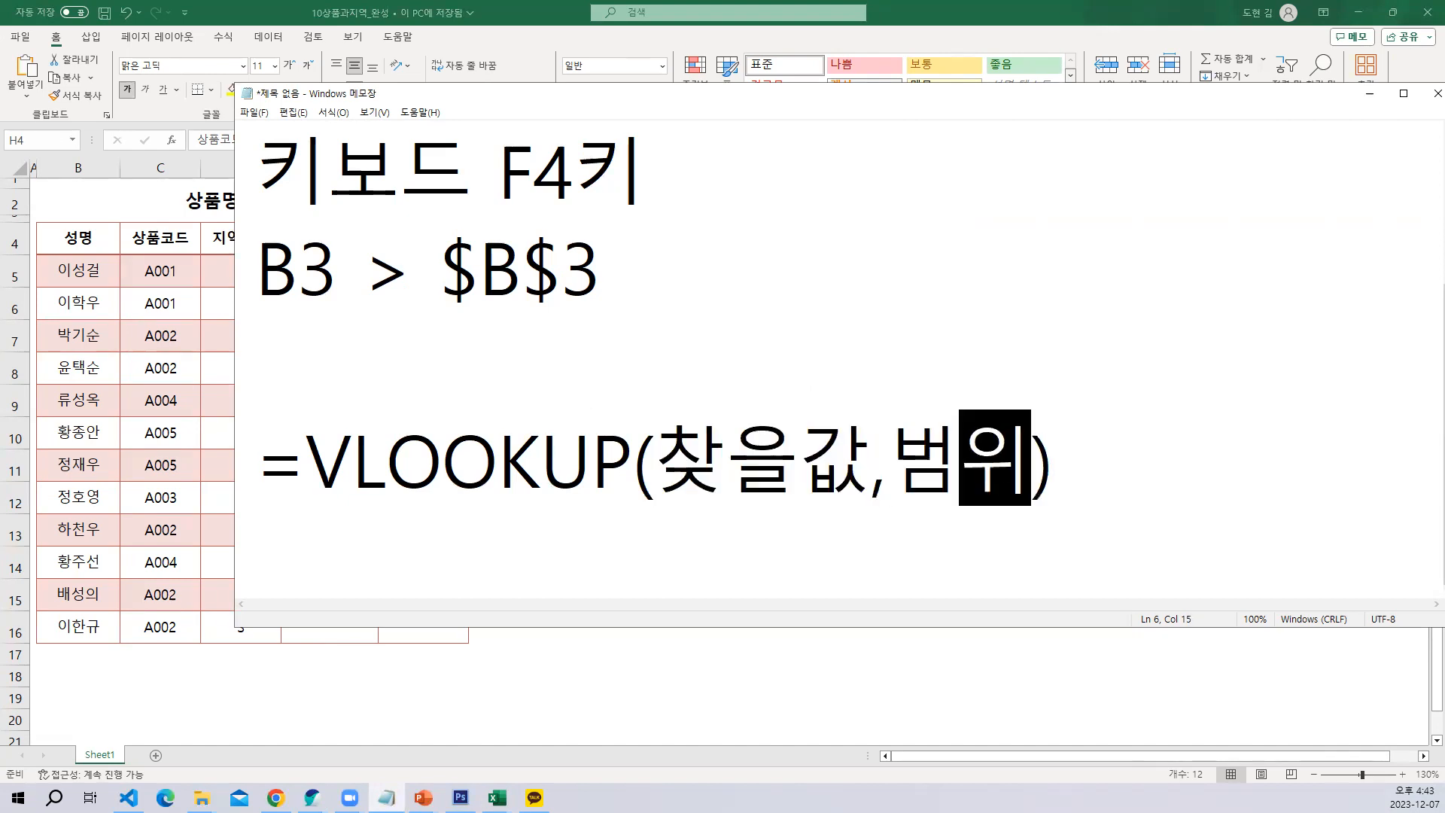
{"action": "key", "text": "BackSpace"}
{"action": "key", "text": "BackSpace"}
{"action": "key", "text": "BackSpace"}
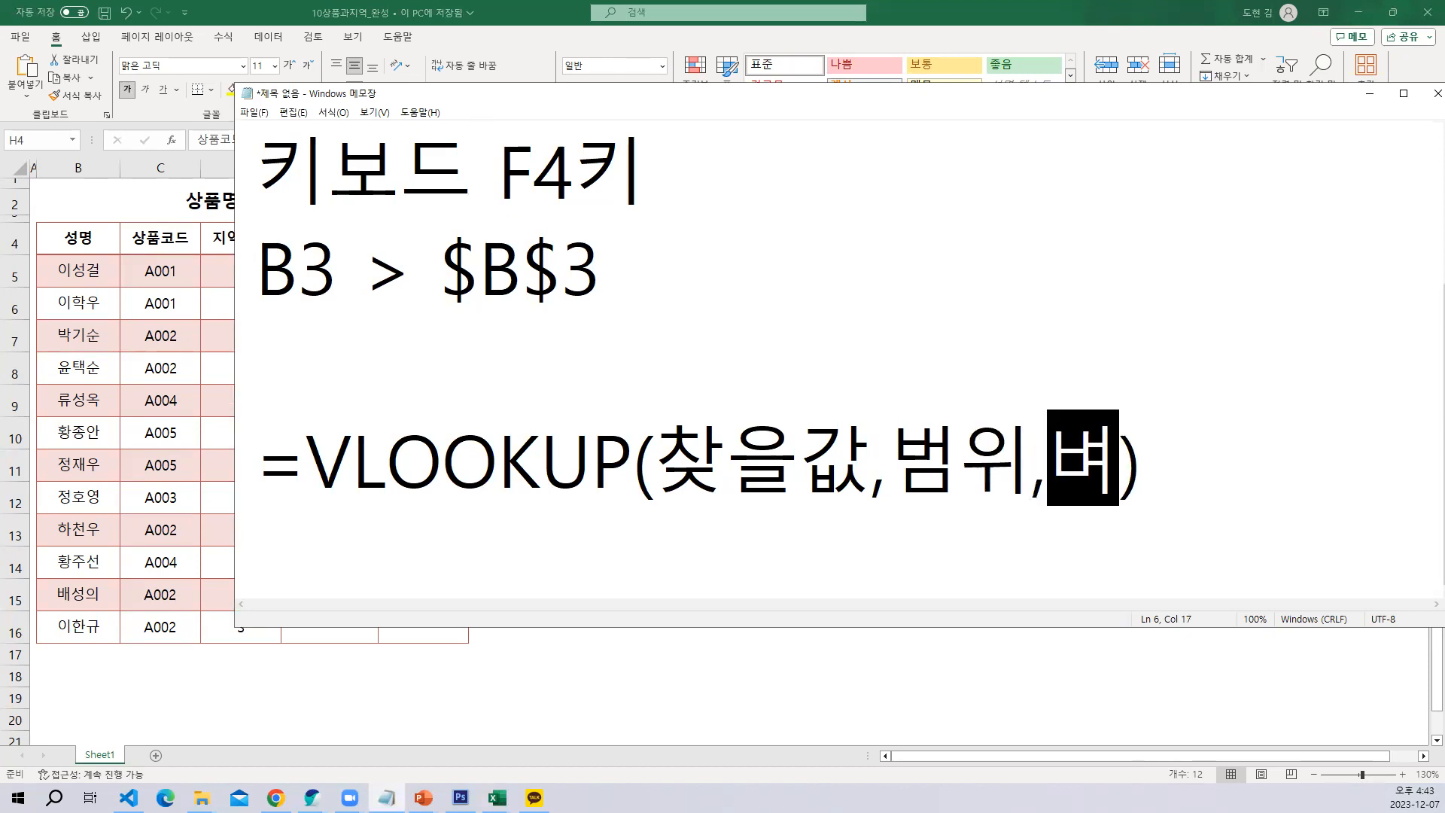
{"action": "type", "text": "몇버ㄴ째, 오"}
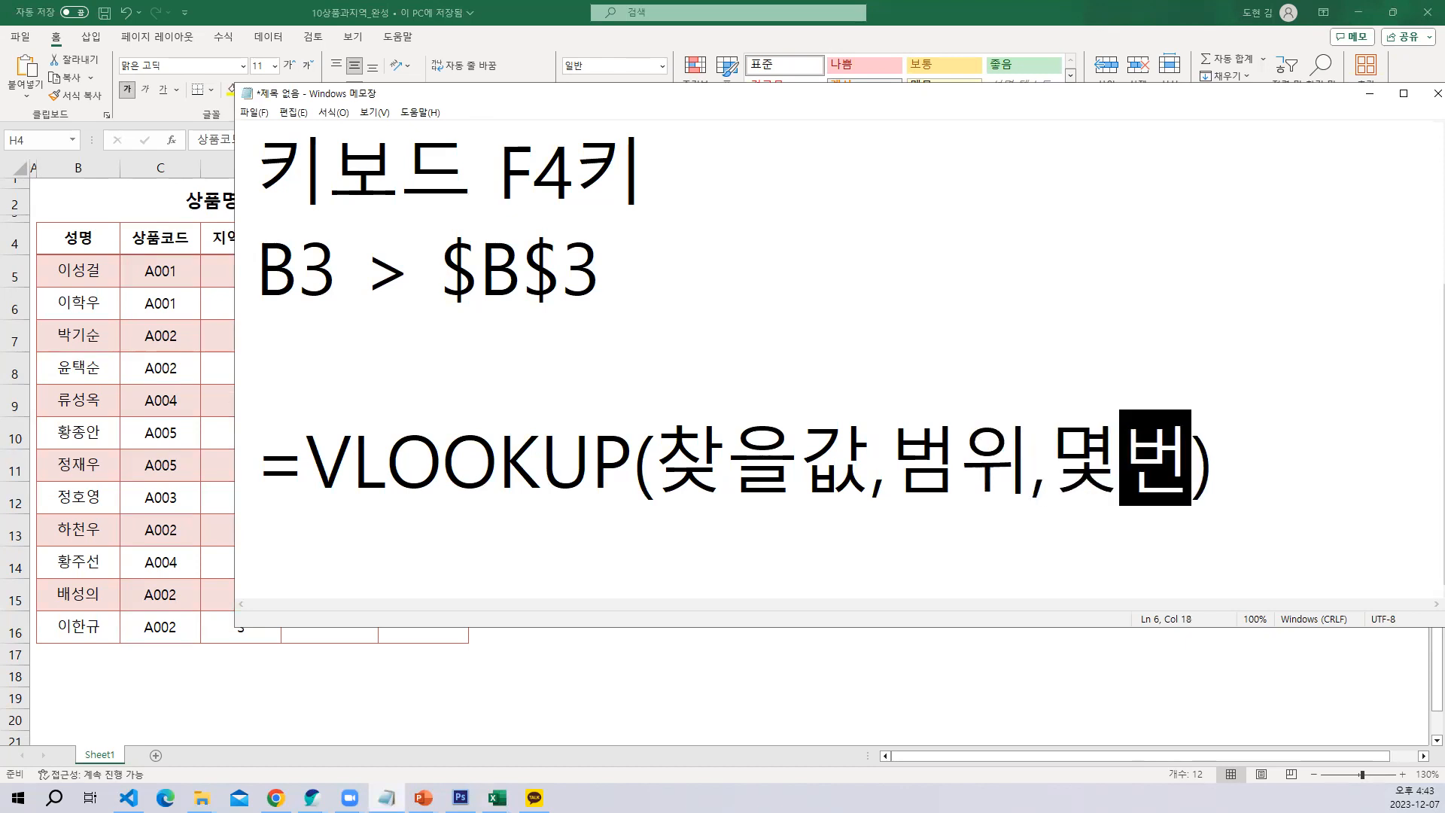
{"action": "key", "text": "BackSpace"}
{"action": "type", "text": "ㅗㅂ"}
{"action": "key", "text": "BackSpace"}
{"action": "key", "text": "BackSpace"}
{"action": "key", "text": "BackSpace"}
{"action": "key", "text": "BackSpace"}
{"action": "type", "text": "옵션"}
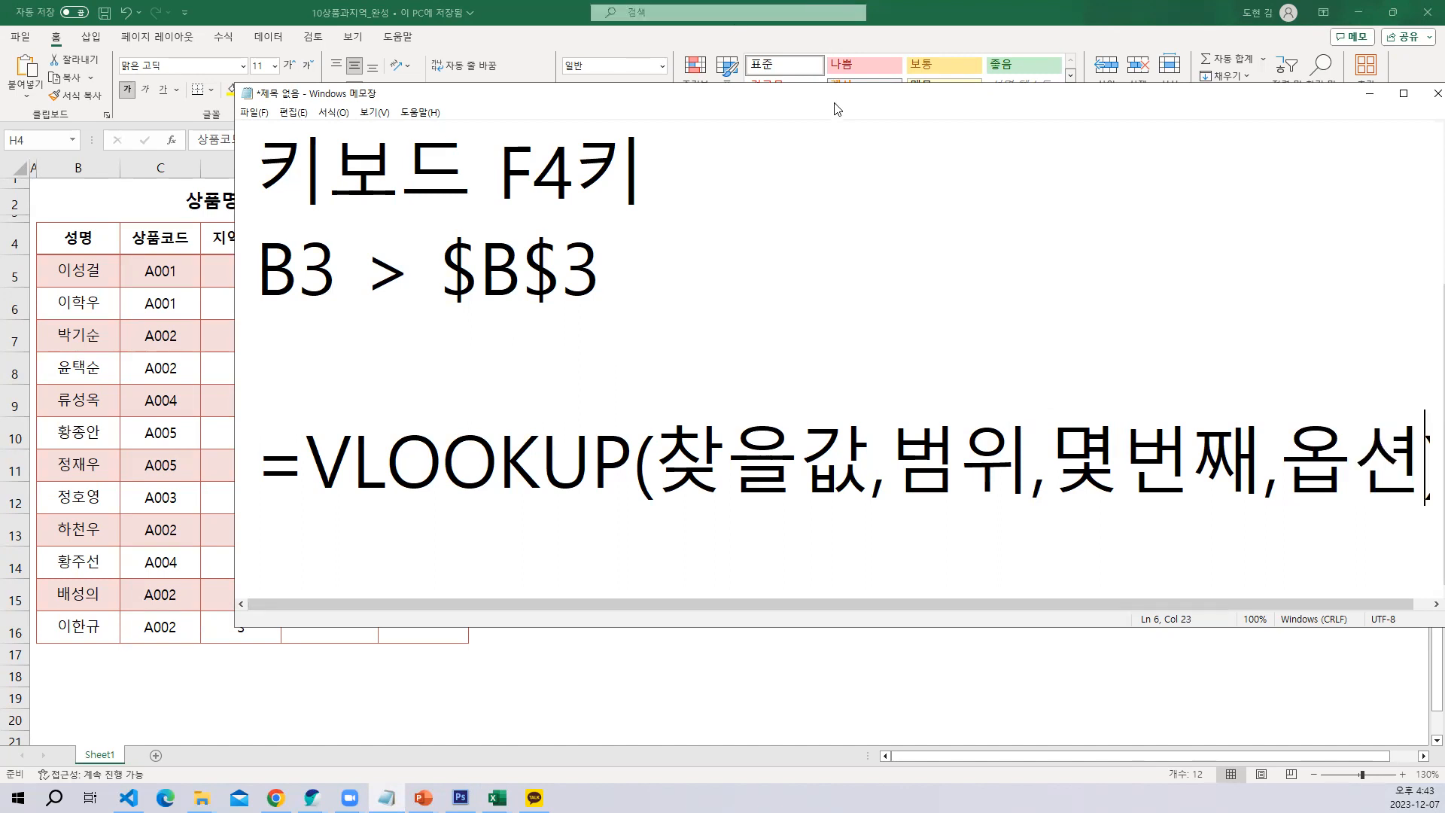
Move the Notepad window and enlarge it in width and height so the whole VLOOKUP line fits
{"action": "left_click_drag", "start_coordinate": [844, 106], "coordinate": [646, 90]}
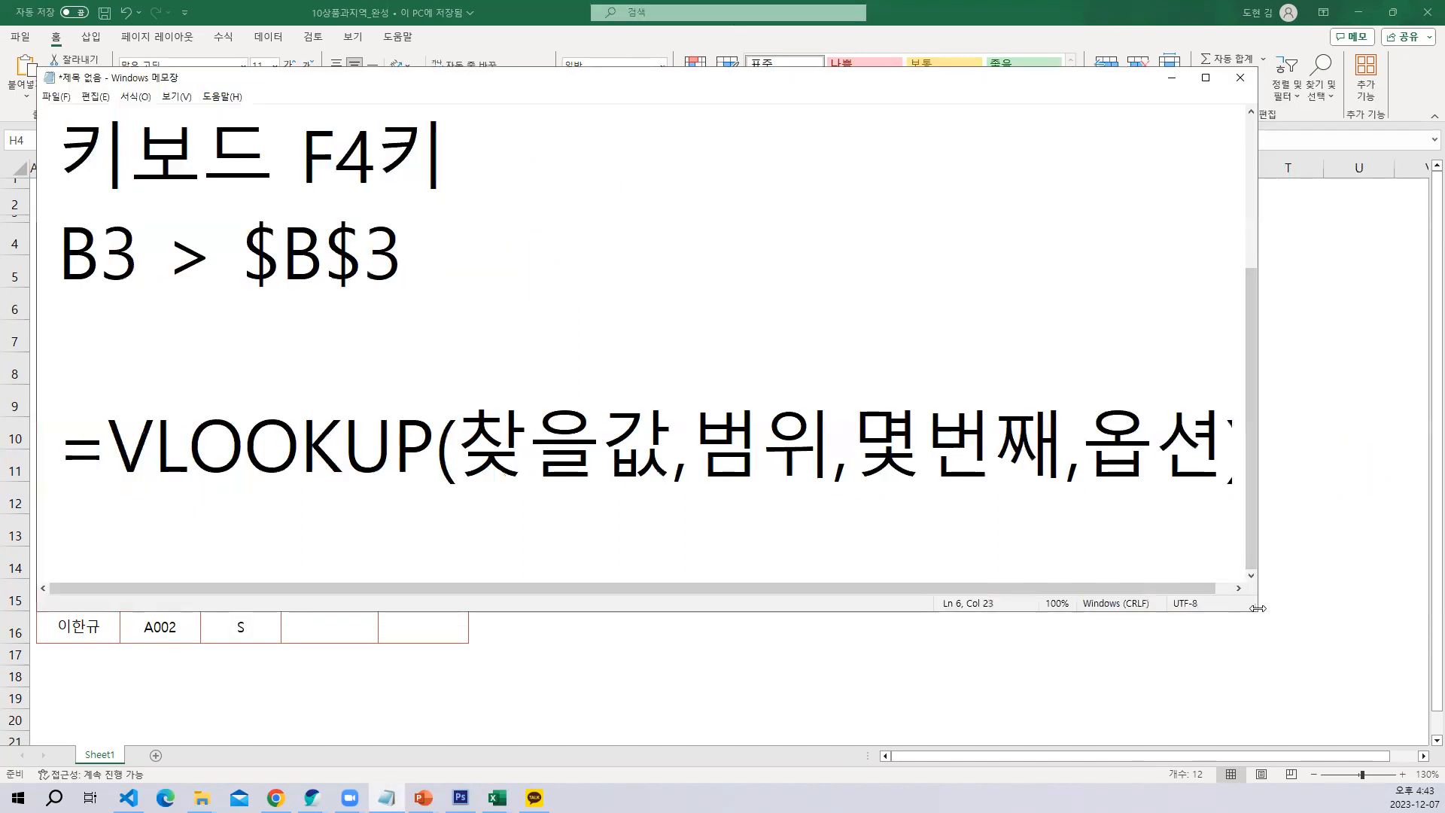
{"action": "left_click_drag", "start_coordinate": [1257, 608], "coordinate": [1363, 610]}
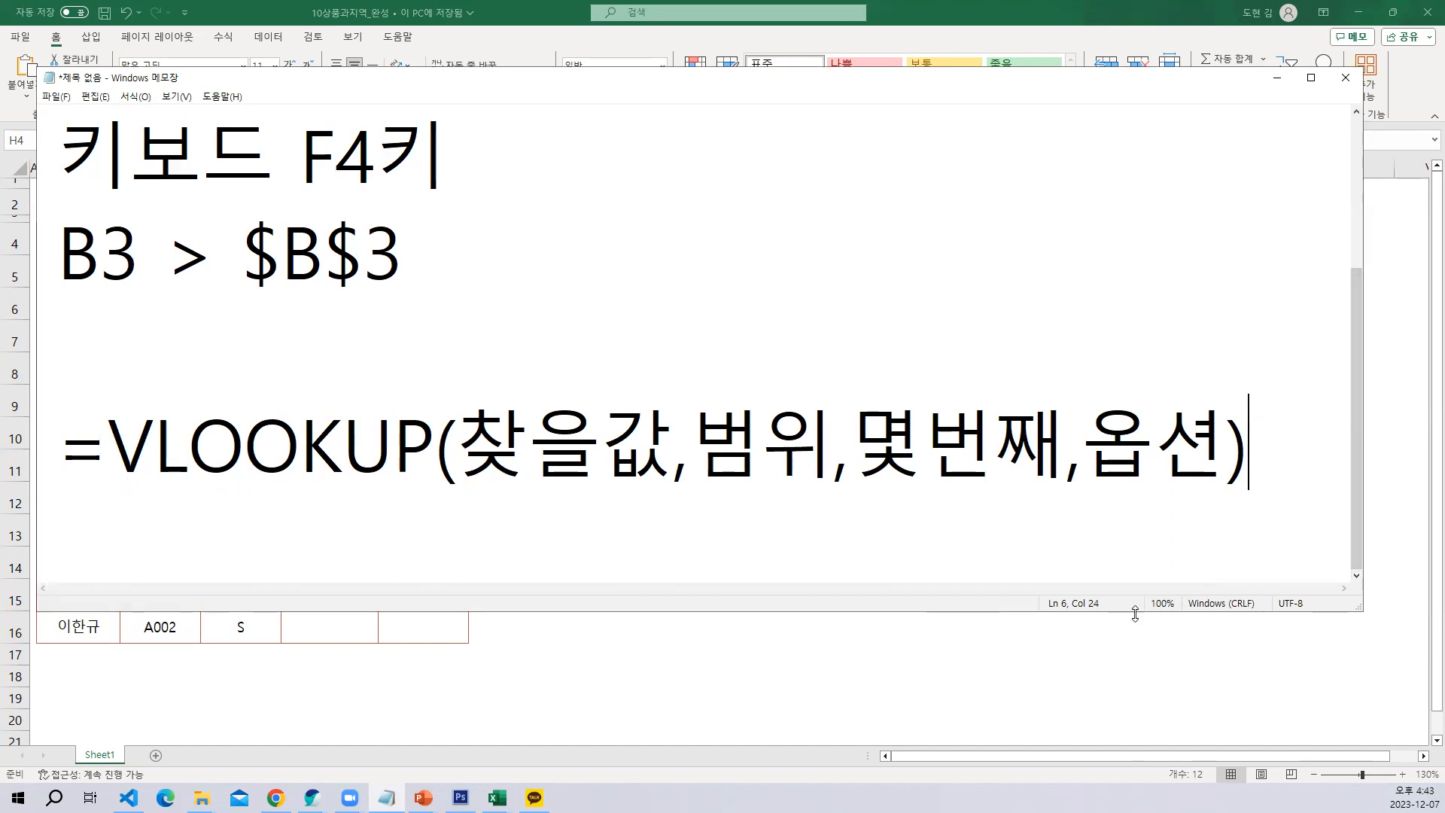
{"action": "left_click_drag", "start_coordinate": [1135, 613], "coordinate": [1134, 785]}
Add the heading 옵션 below the VLOOKUP syntax, with 0 and 1 on separate lines under it
{"action": "key", "text": "Return"}
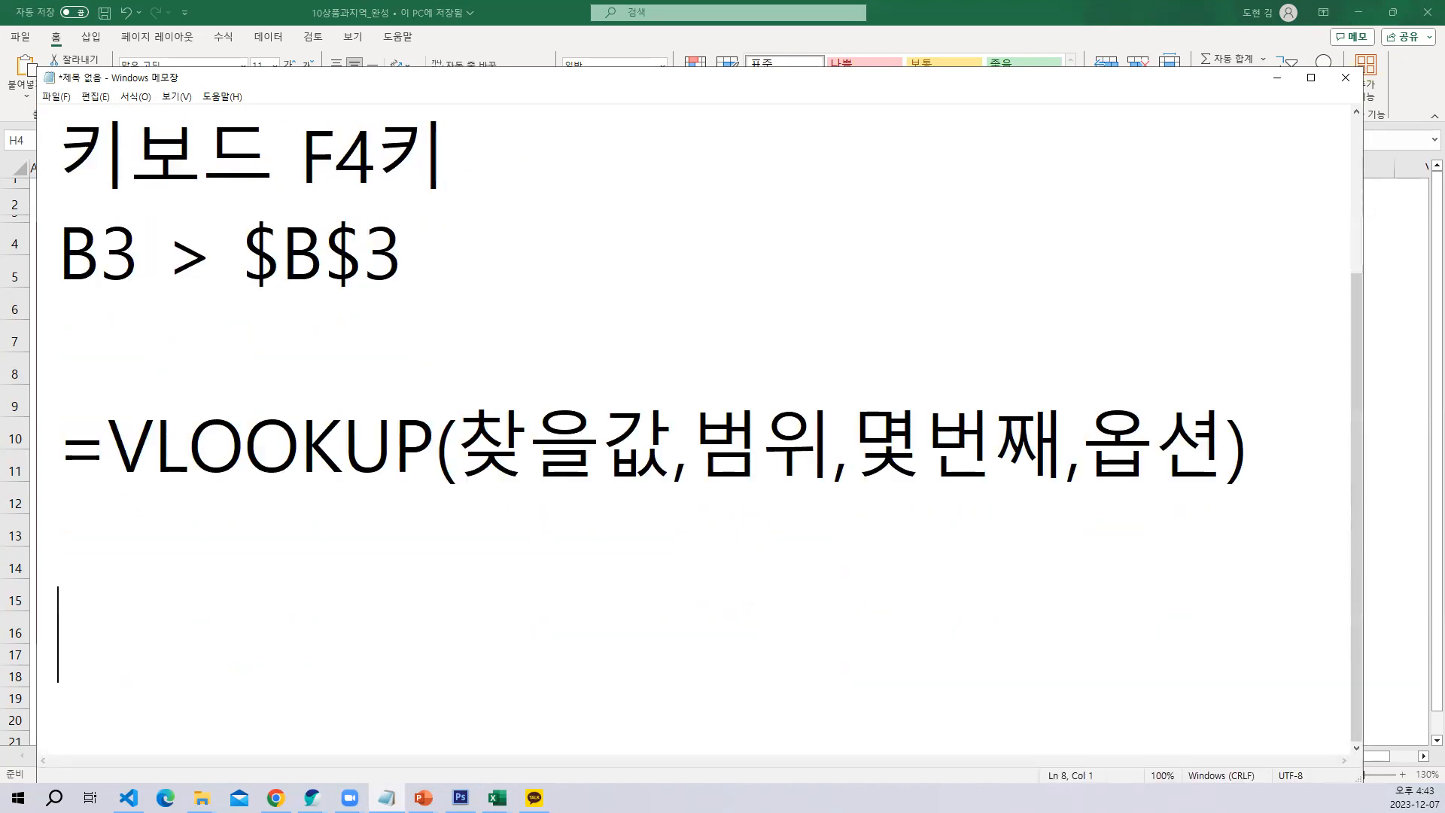
{"action": "type", "text": "오ㅂ션"}
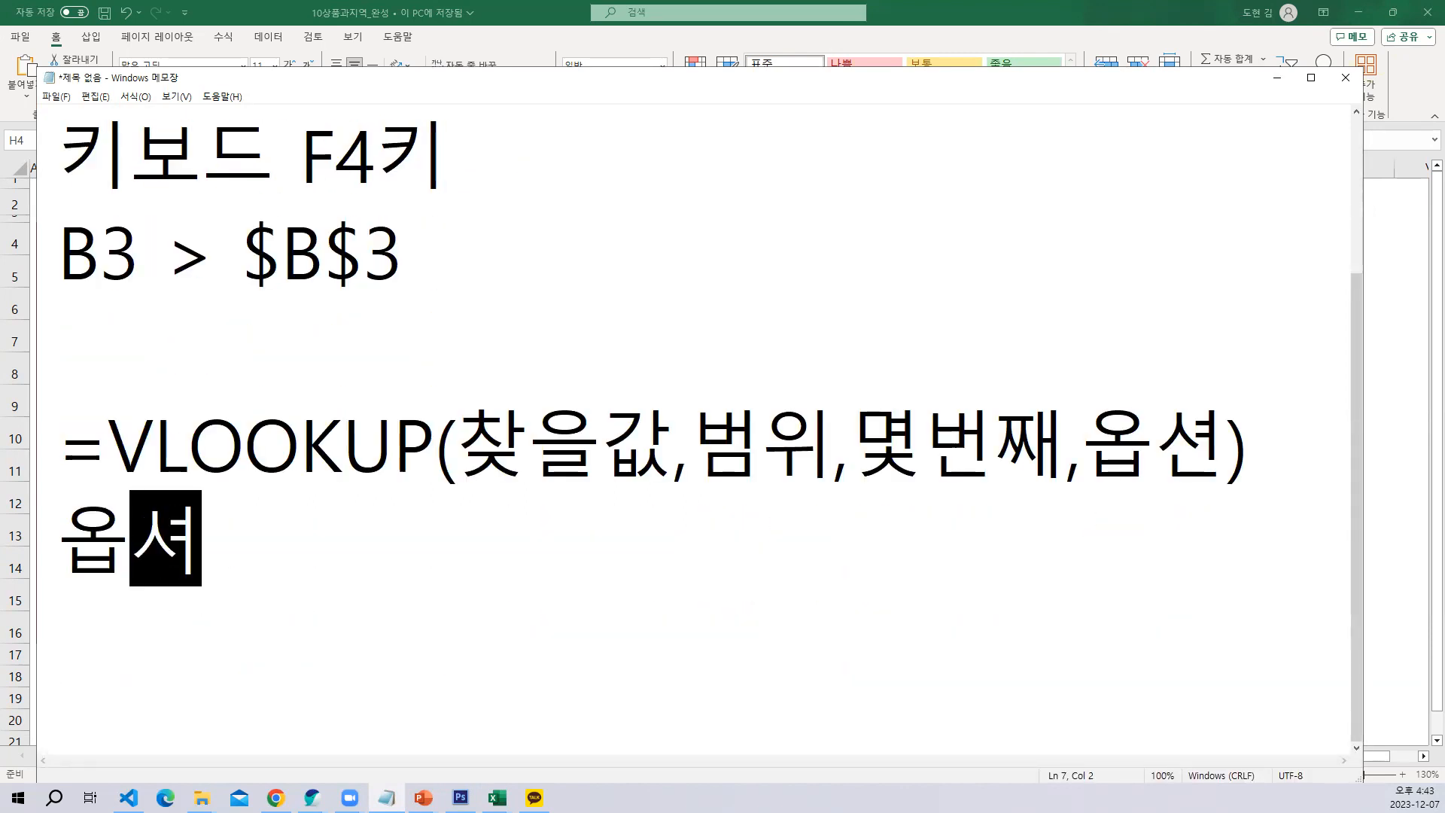
{"action": "key", "text": "Return"}
{"action": "type", "text": "0"}
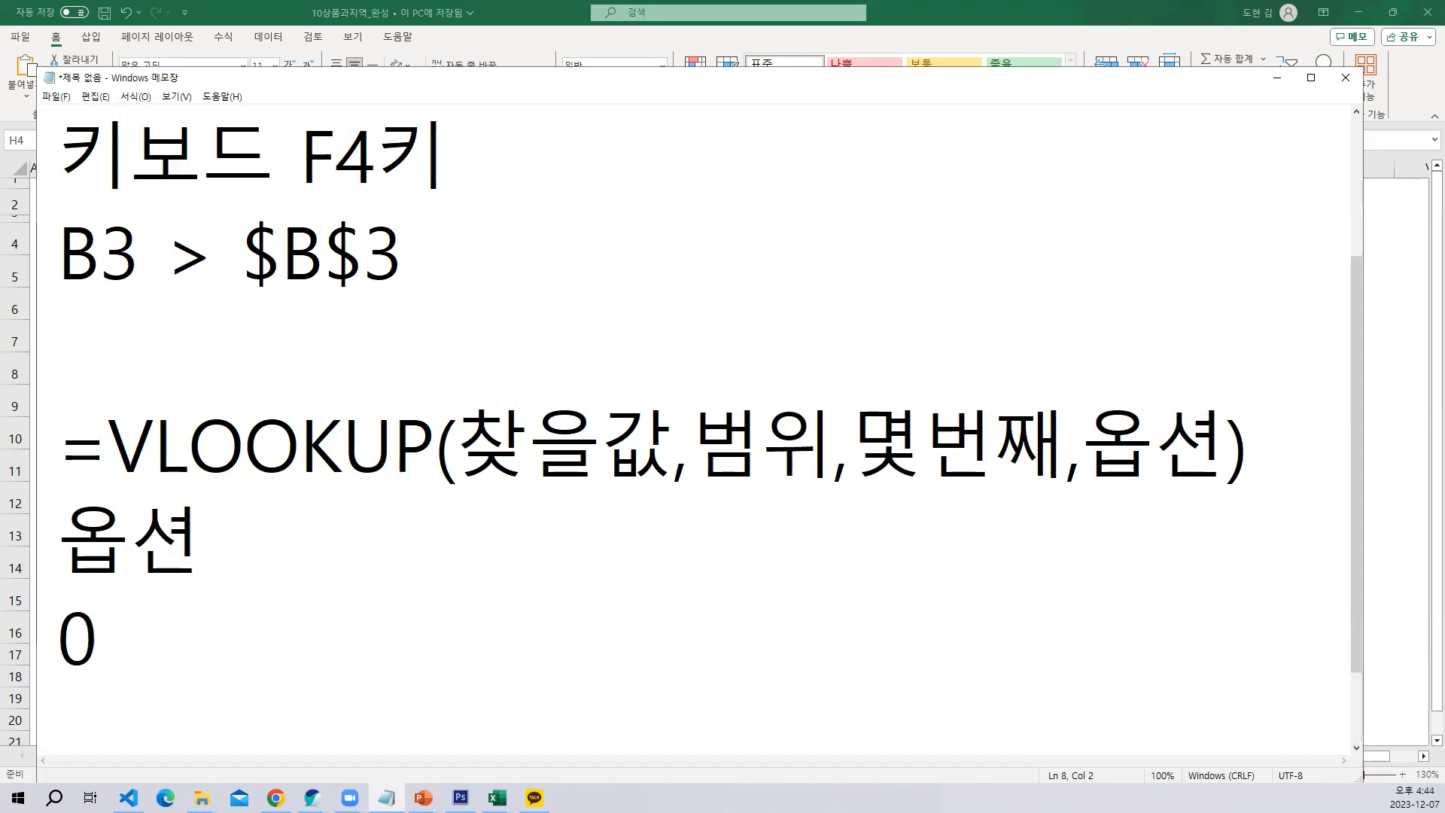
{"action": "key", "text": "Return"}
{"action": "type", "text": "1"}
Add the word false after the 0 in the option list of the notes
{"action": "key", "text": "Up"}
{"action": "type", "text": "ㄹ"}
{"action": "key", "text": "BackSpace"}
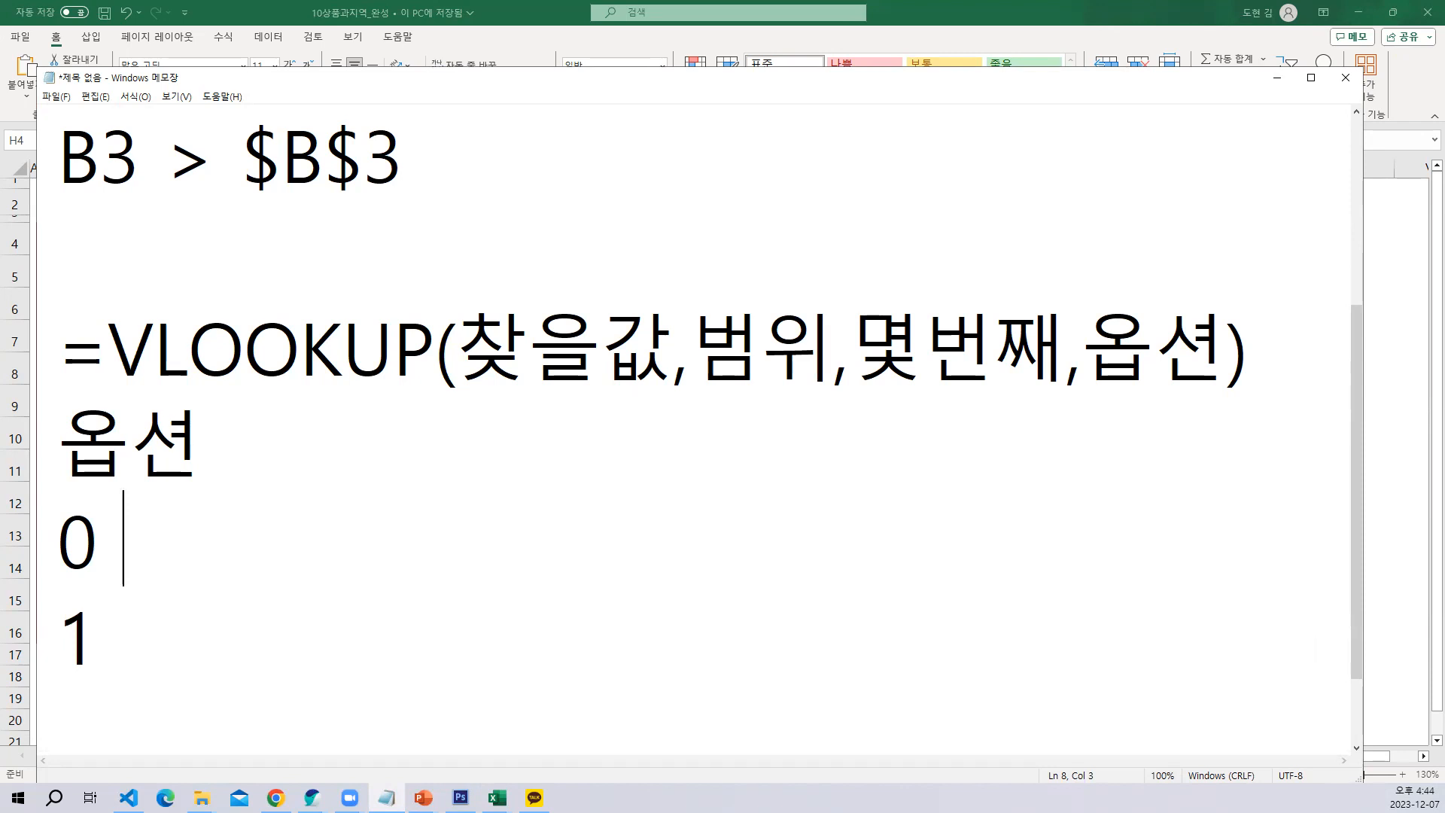
{"action": "type", "text": "Fal"}
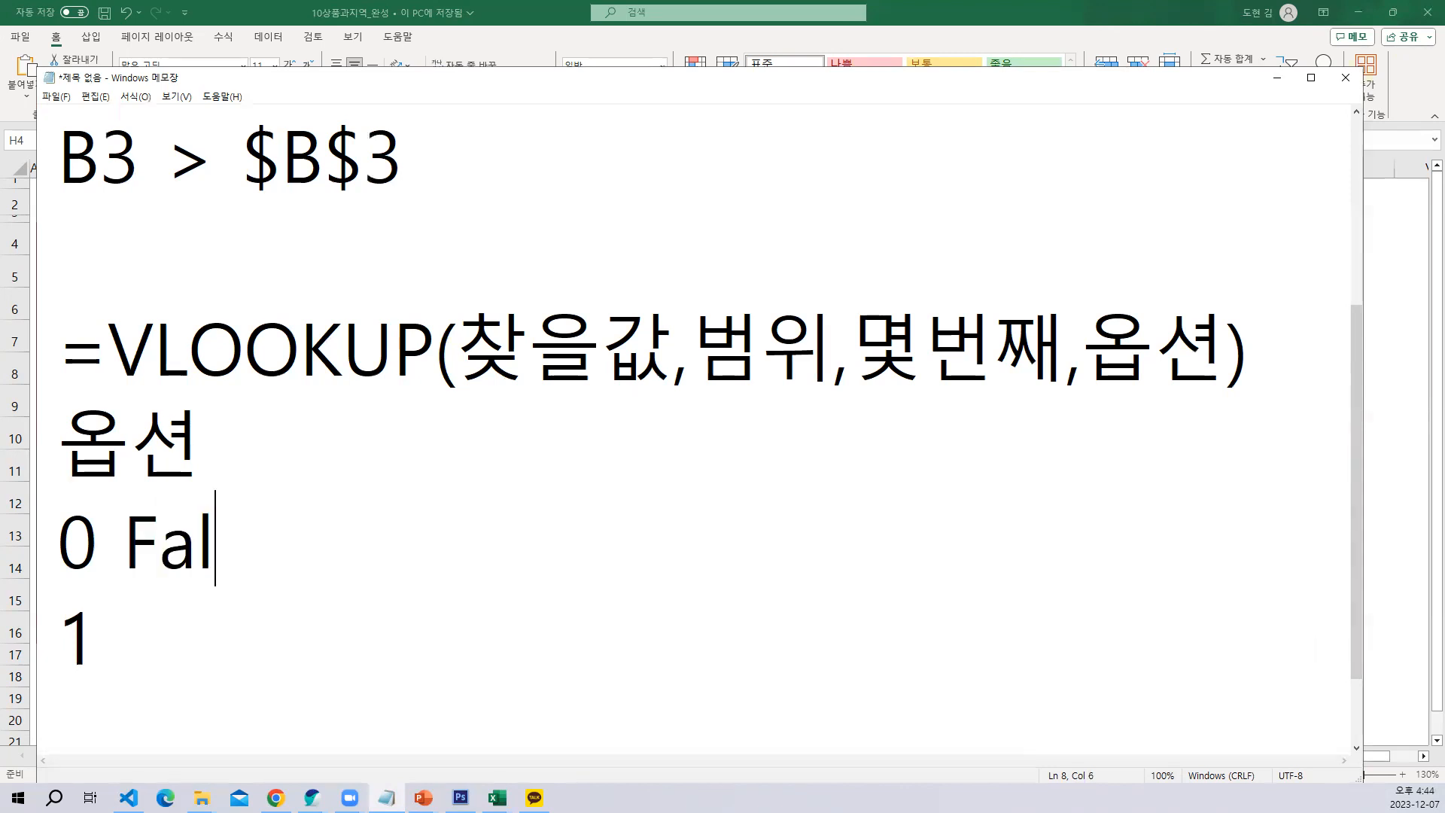
{"action": "key", "text": "BackSpace"}
{"action": "key", "text": "BackSpace"}
{"action": "key", "text": "BackSpace"}
{"action": "type", "text": "fal"}
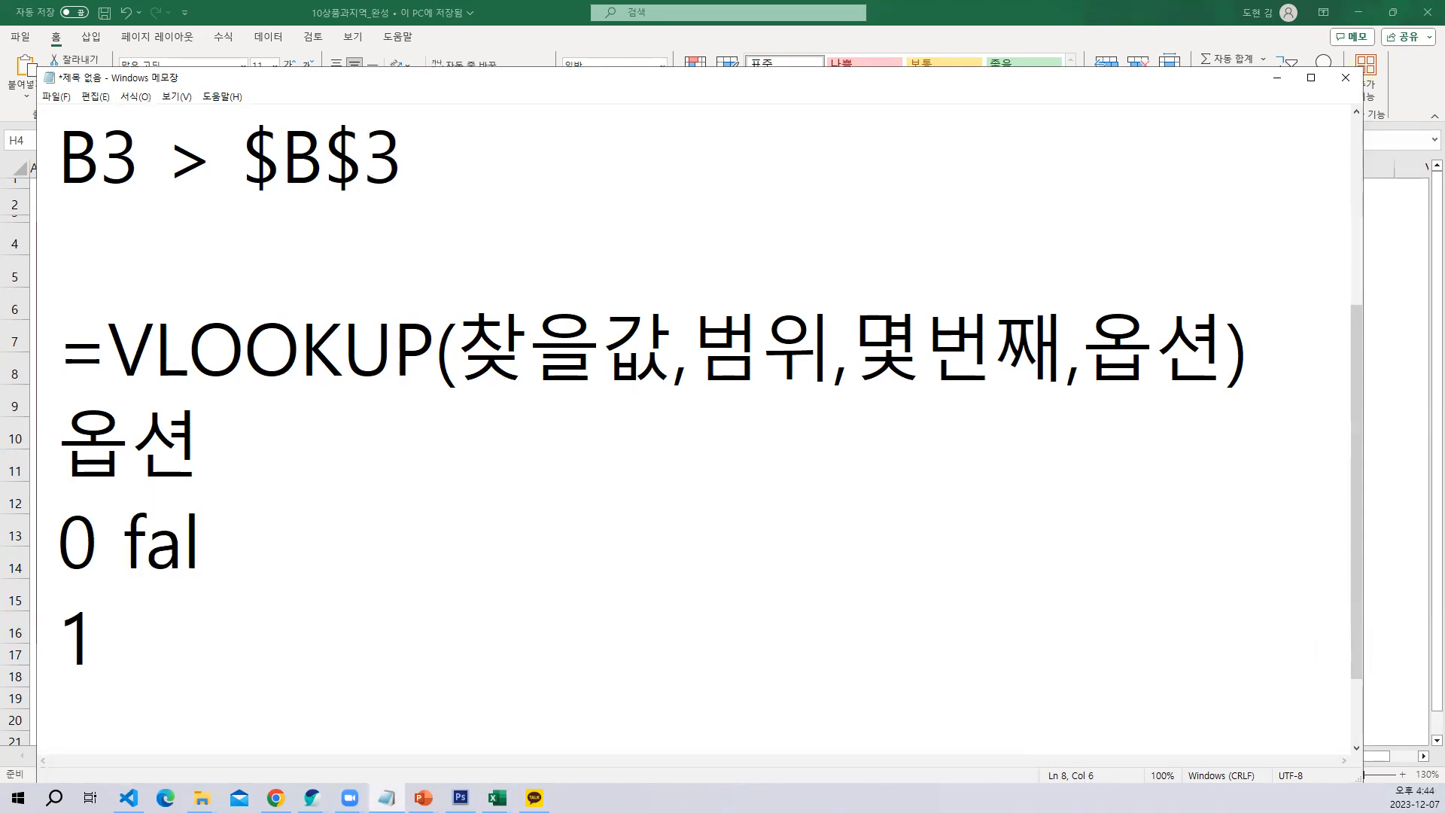
{"action": "type", "text": "se"}
Add the word true after the 1 in the option list
{"action": "key", "text": "Left"}
{"action": "key", "text": "Left"}
{"action": "key", "text": "Down"}
{"action": "type", "text": "t"}
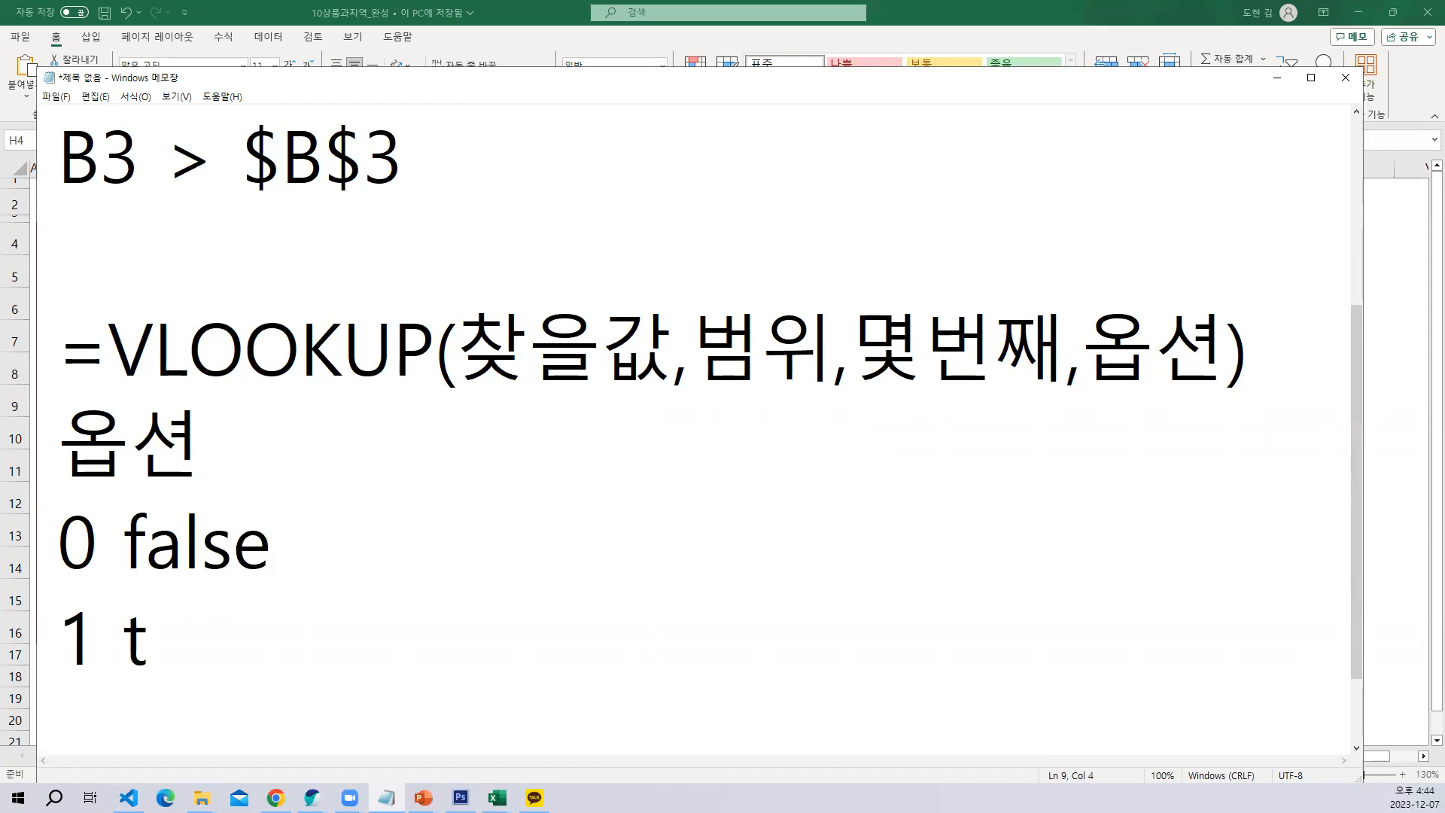
{"action": "type", "text": "rue"}
Append (정확한 값) to the 0 false line and (유사한 값) to the 1 true line
{"action": "key", "text": "Up"}
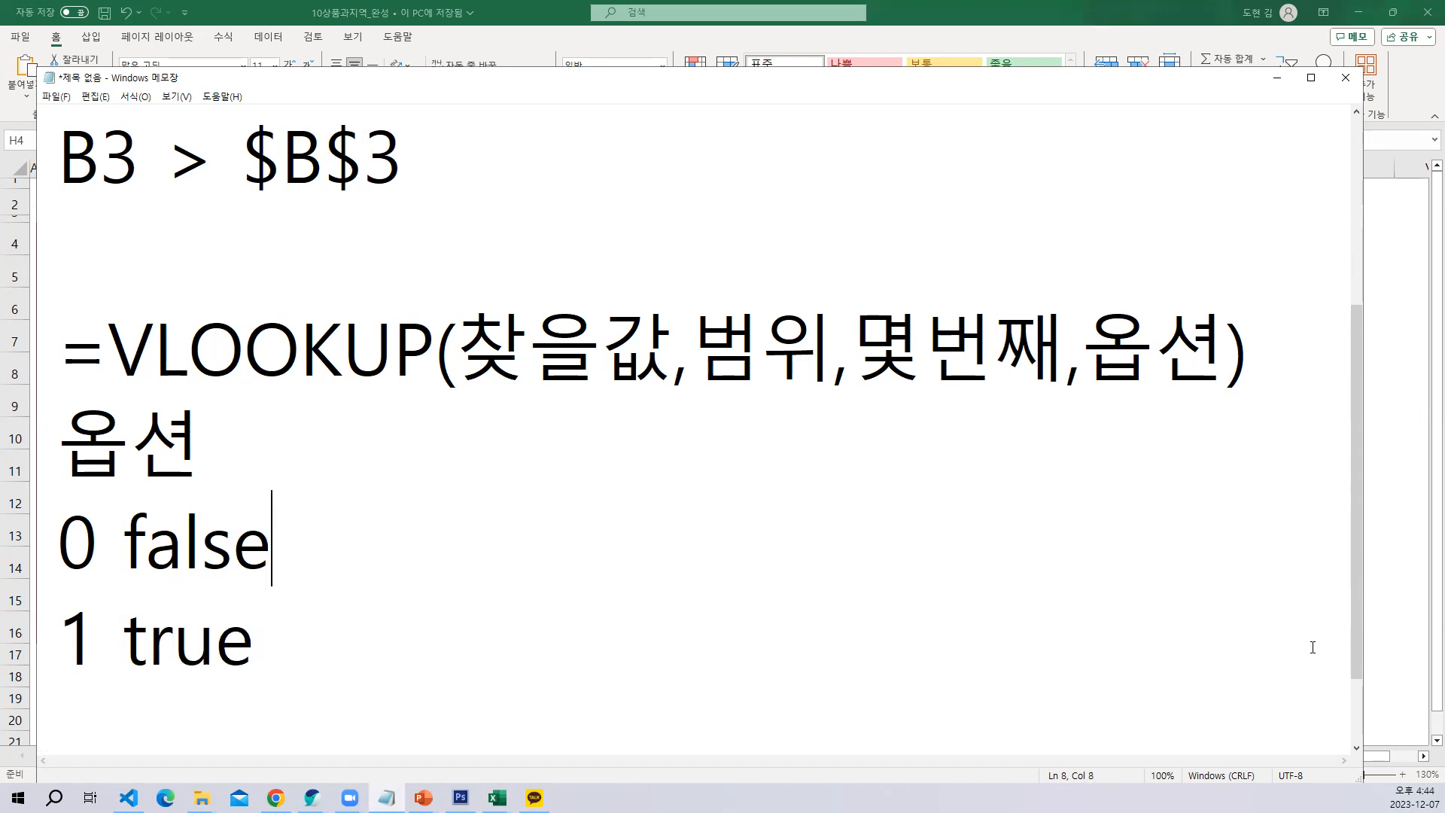
{"action": "type", "text": "(정확하"}
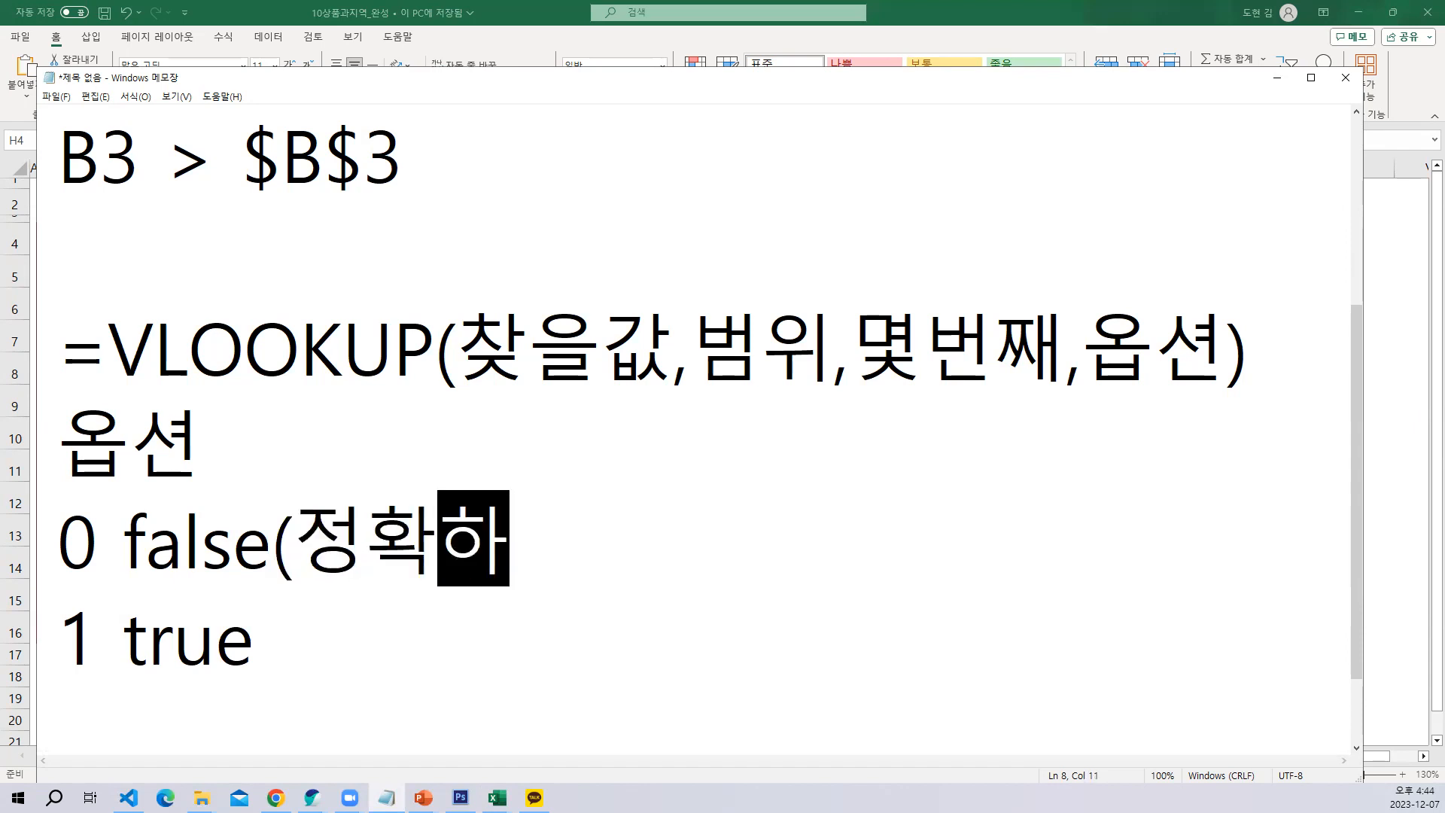
{"action": "type", "text": "ㄴ 값)"}
{"action": "left_click", "coordinate": [1313, 647]}
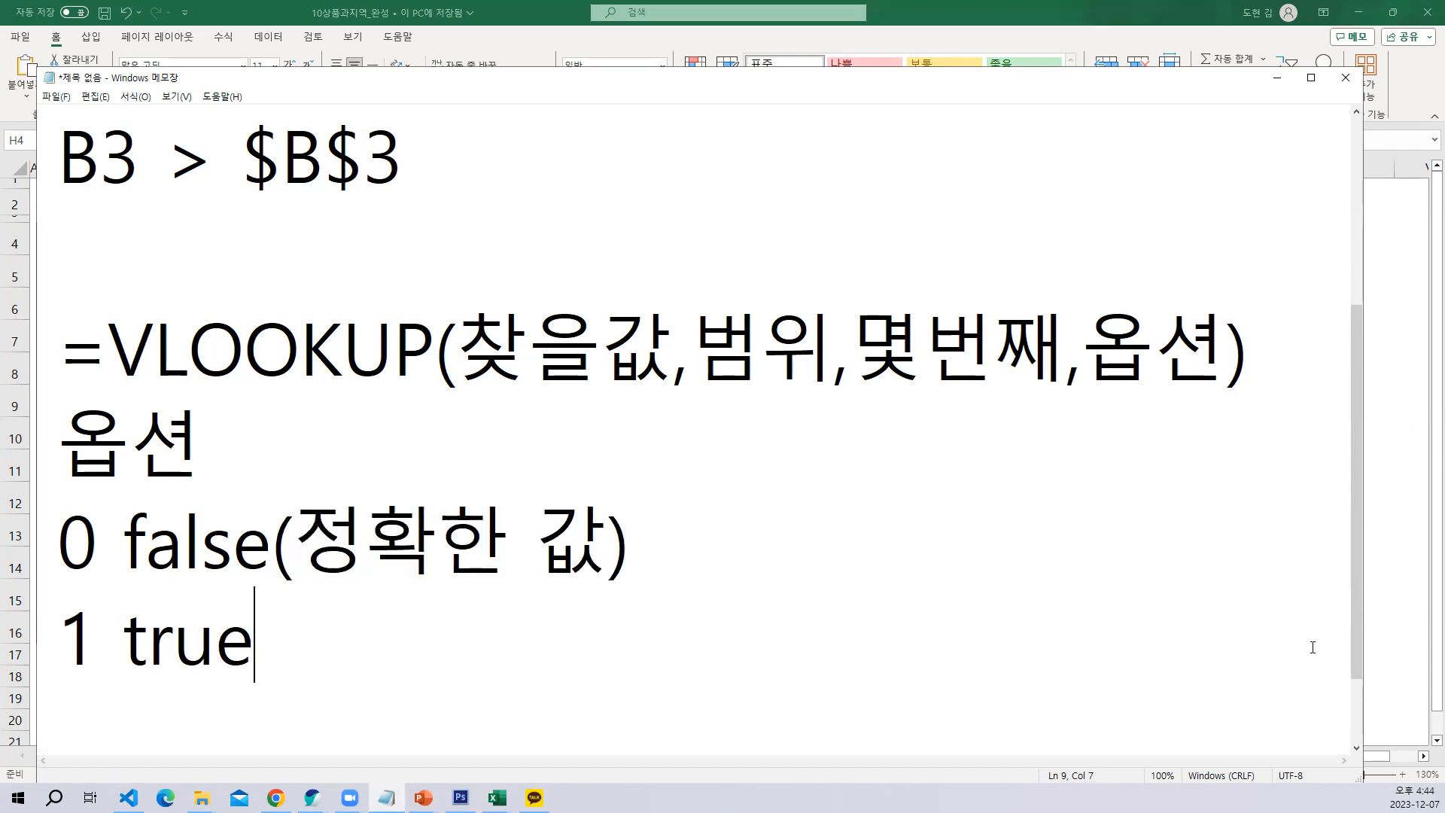
{"action": "type", "text": "(유사한 값)"}
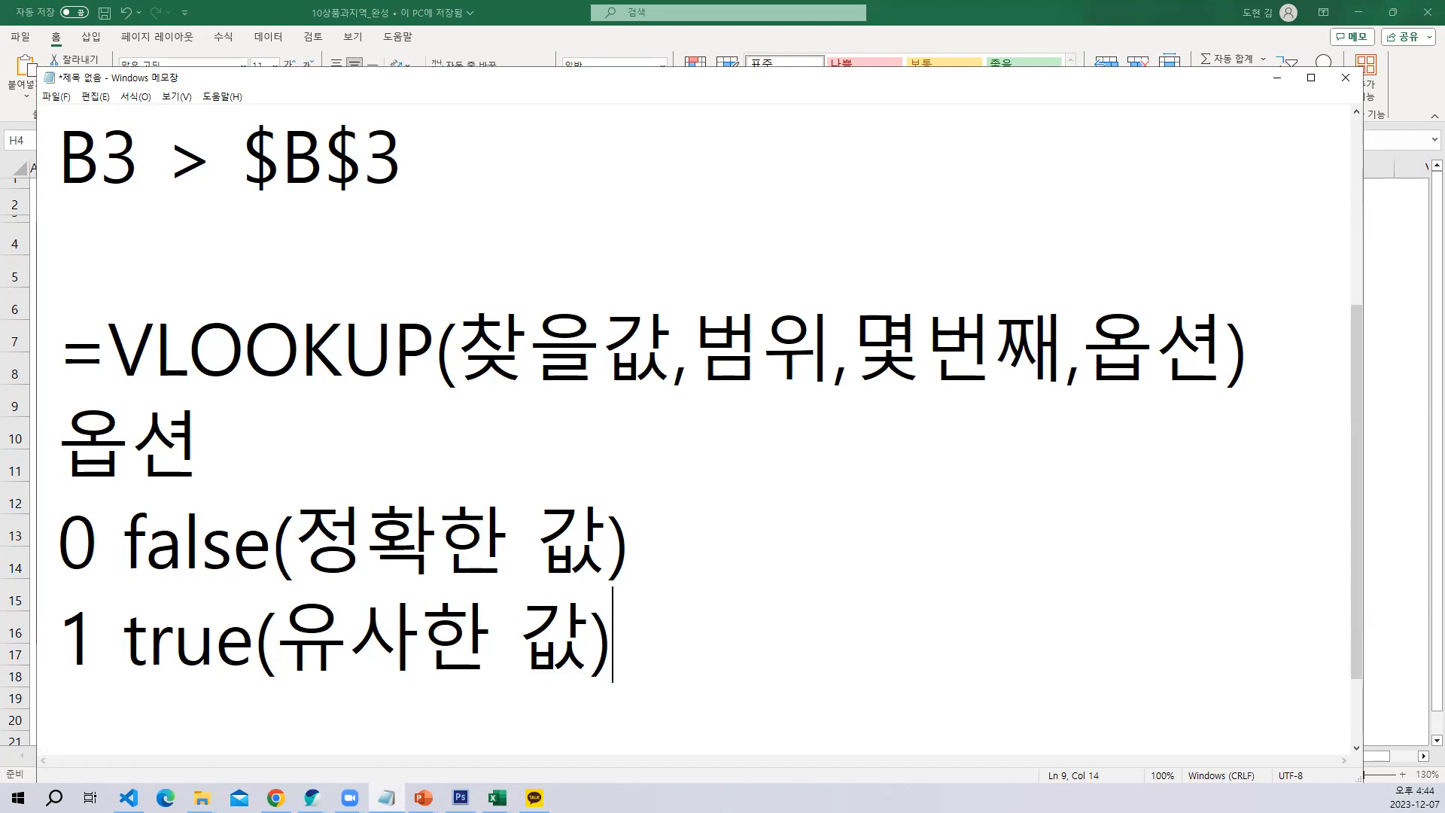
Review each VLOOKUP argument in the notes and the meaning of the 0 false option
{"action": "left_click", "coordinate": [151, 347]}
{"action": "left_click_drag", "start_coordinate": [55, 352], "coordinate": [523, 354]}
{"action": "left_click", "coordinate": [494, 363]}
{"action": "left_click", "coordinate": [772, 357]}
{"action": "left_click", "coordinate": [929, 361]}
{"action": "left_click", "coordinate": [1183, 371]}
{"action": "left_click", "coordinate": [119, 531]}
{"action": "left_click", "coordinate": [107, 637]}
{"action": "left_click_drag", "start_coordinate": [670, 545], "coordinate": [58, 539]}
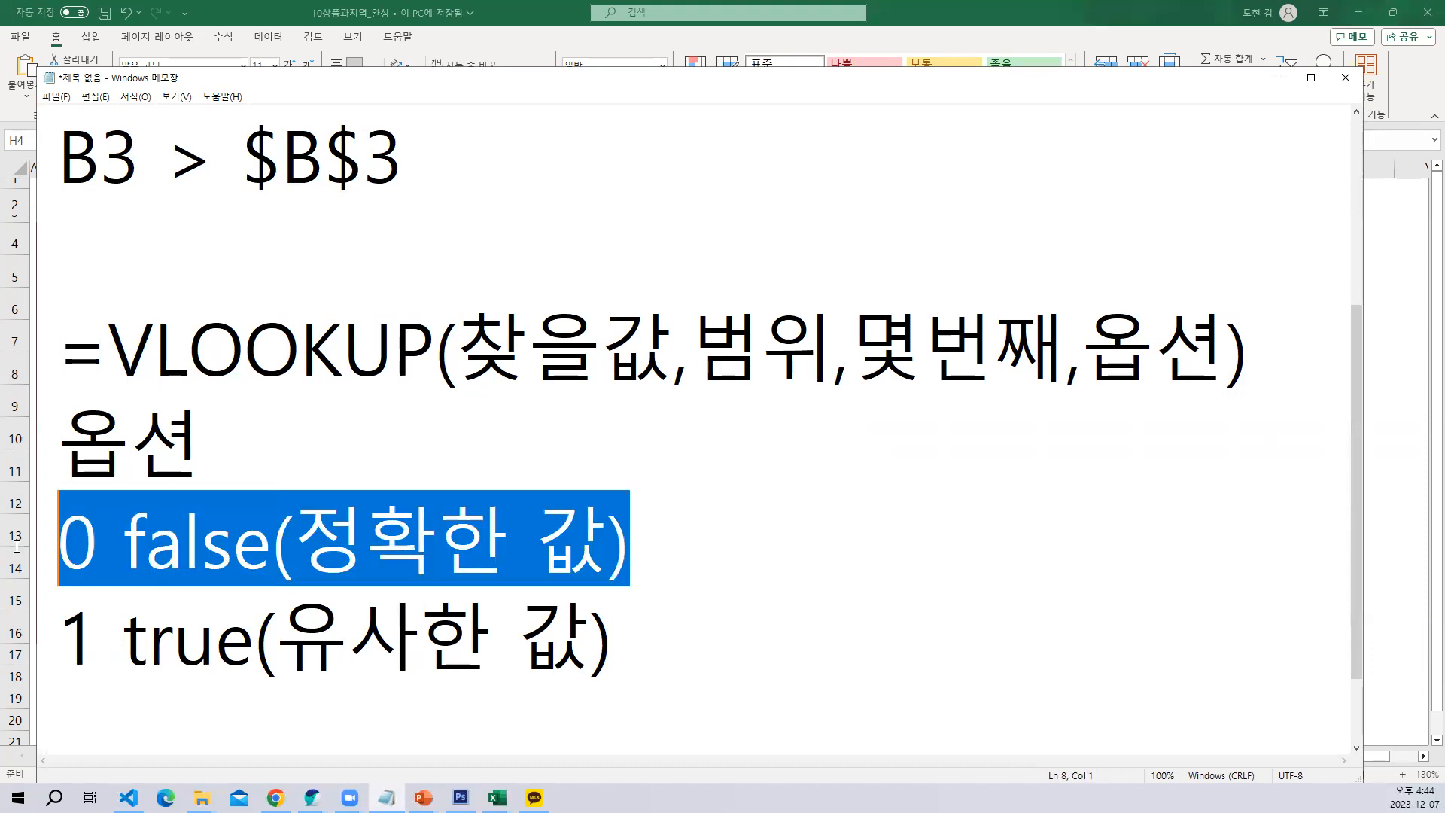
{"action": "left_click", "coordinate": [294, 565]}
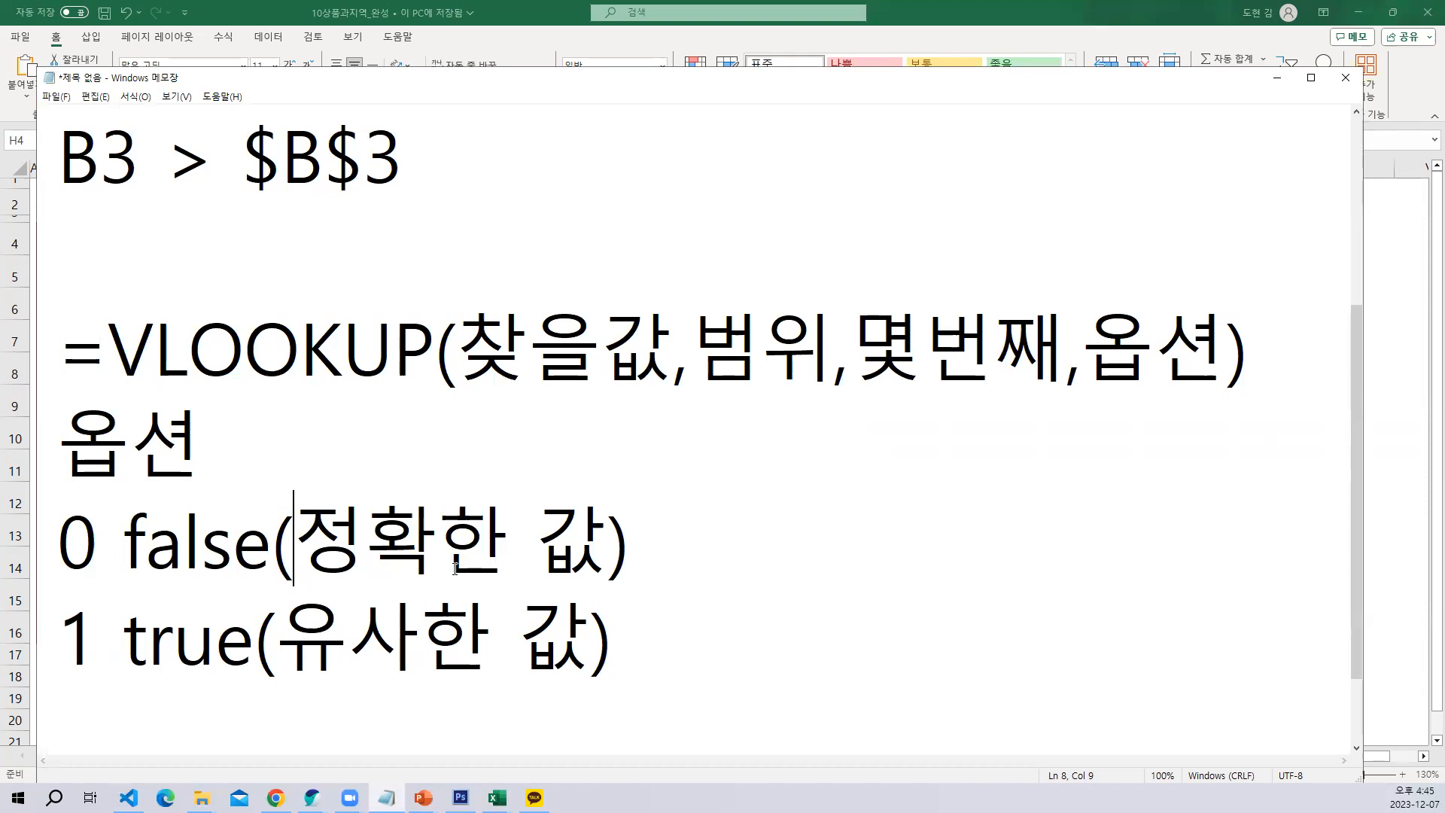
{"action": "left_click_drag", "start_coordinate": [628, 554], "coordinate": [9, 564]}
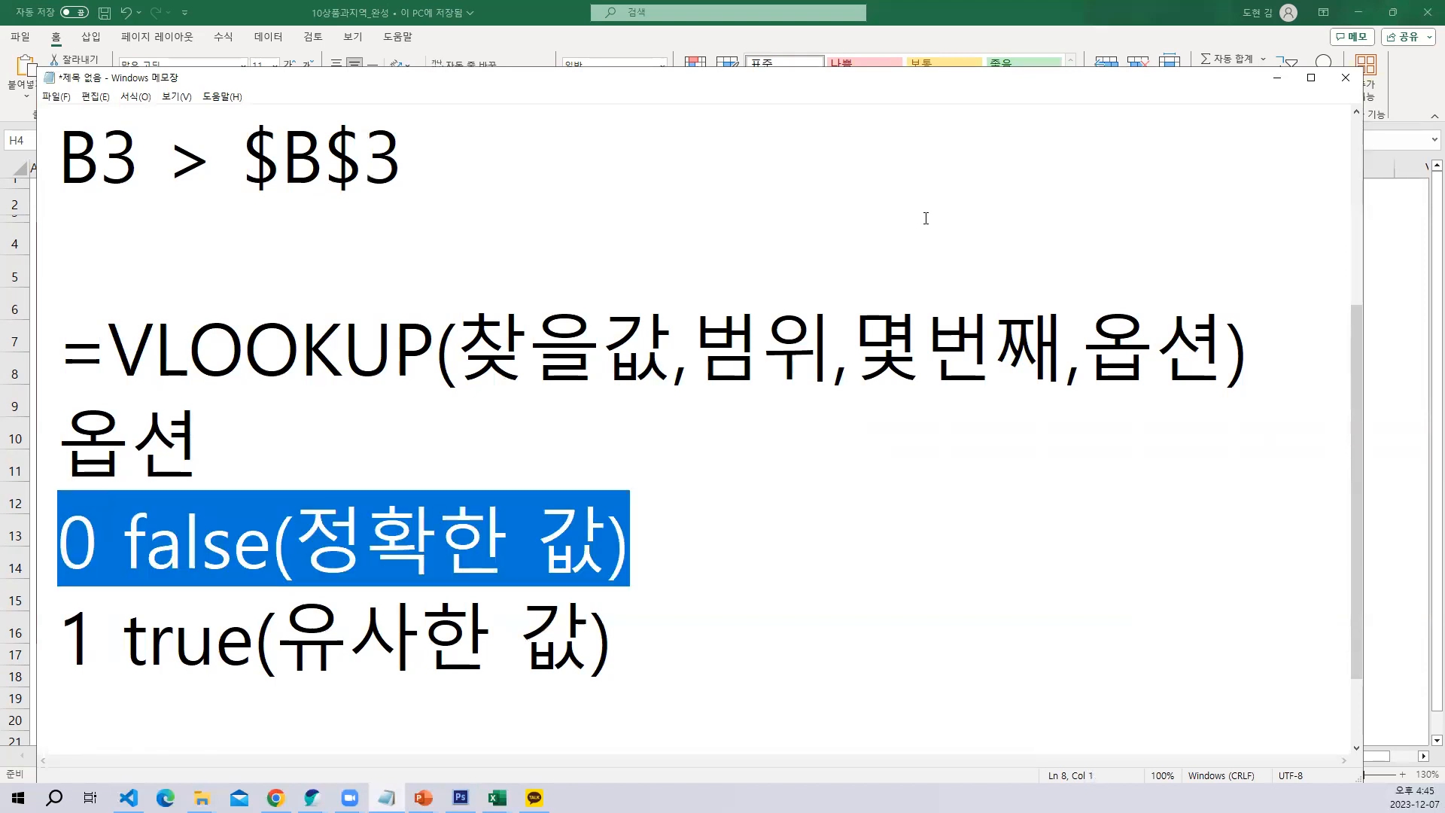
Switch to the Excel sheet and compare the product codes and empty 상품명 column with the 상품코드 lookup table
{"action": "left_click", "coordinate": [1286, 86]}
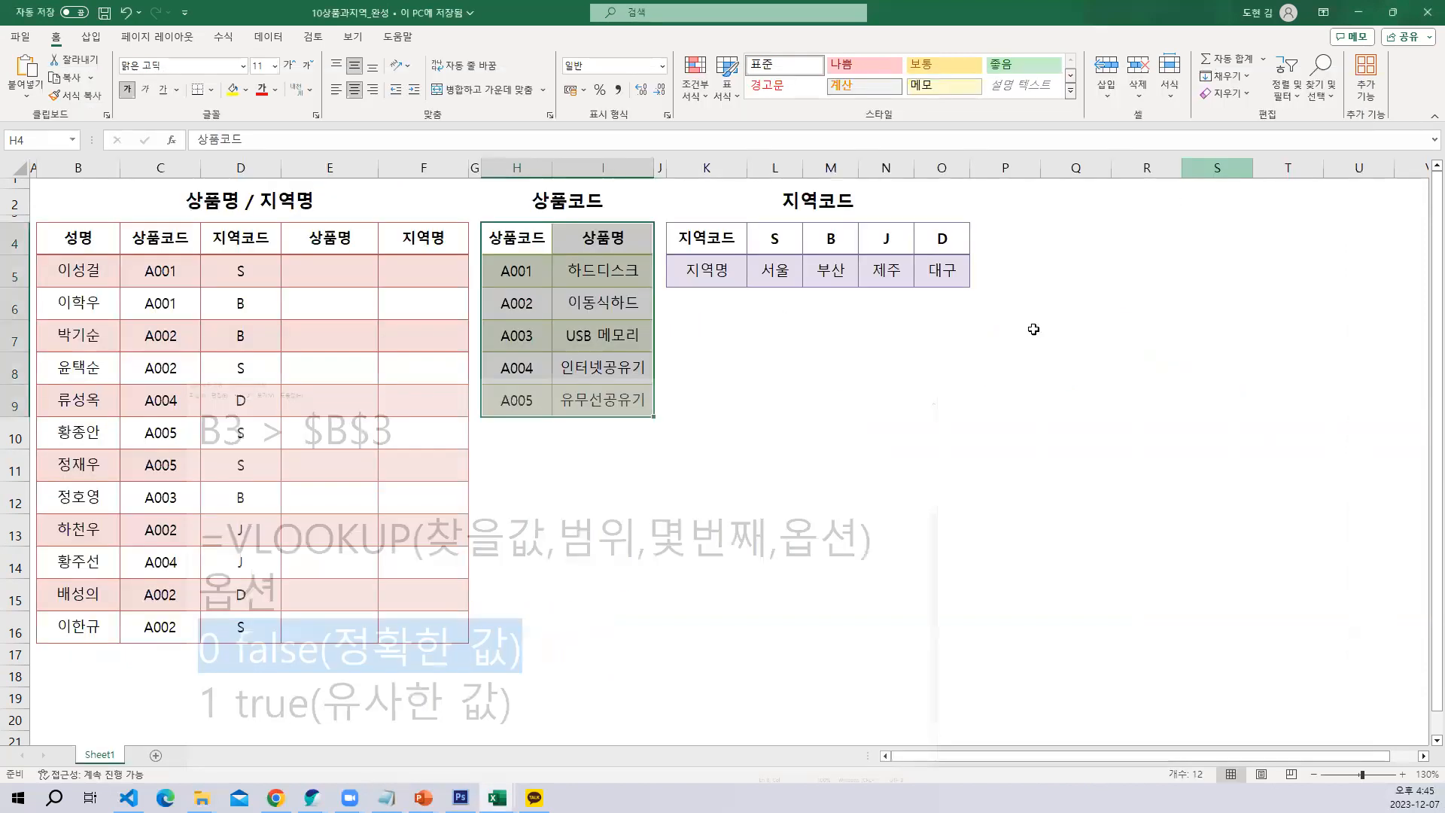
{"action": "left_click", "coordinate": [769, 434]}
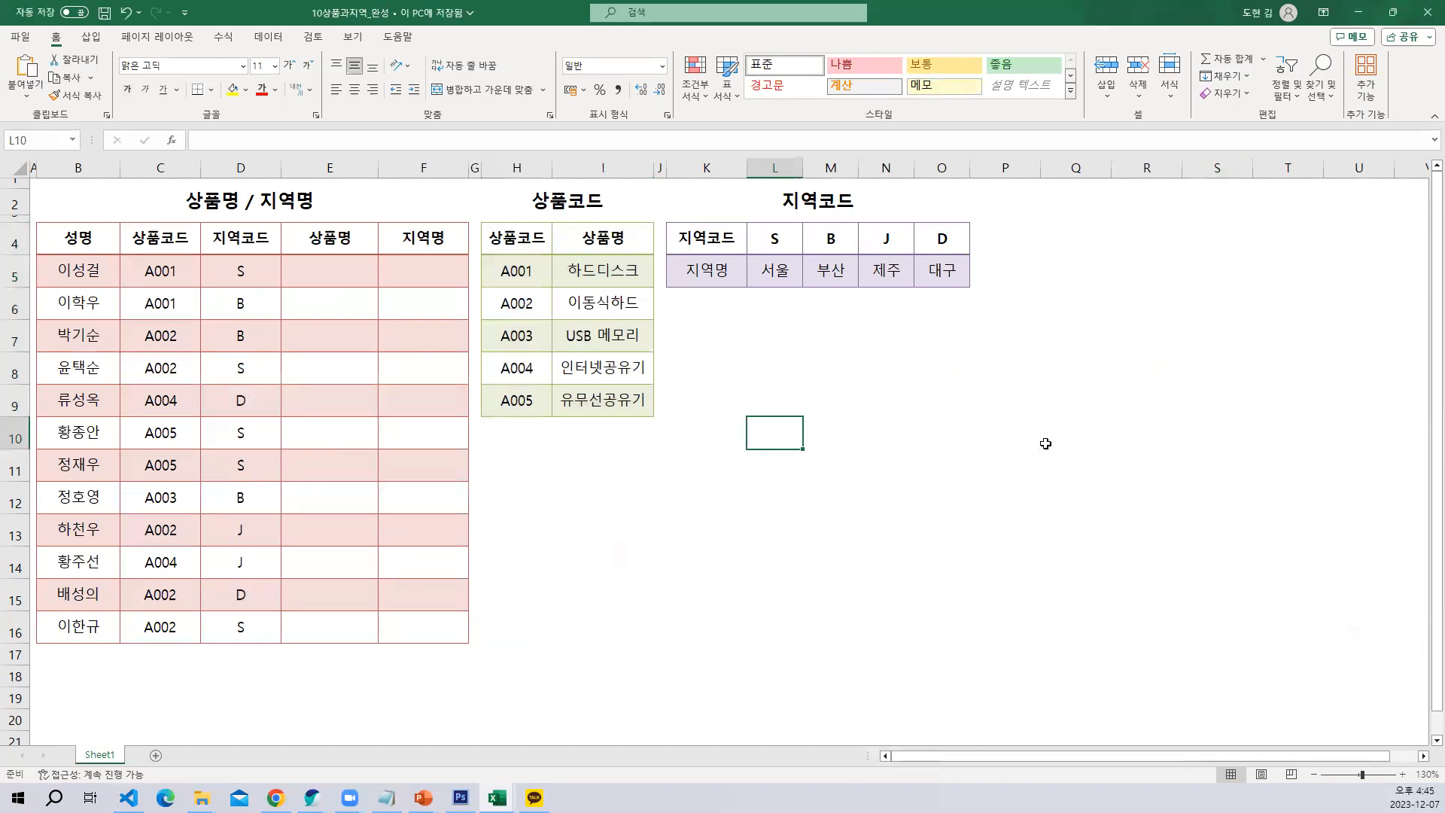
{"action": "left_click_drag", "start_coordinate": [159, 269], "coordinate": [171, 600]}
{"action": "left_click_drag", "start_coordinate": [337, 272], "coordinate": [336, 589]}
{"action": "left_click", "coordinate": [474, 403]}
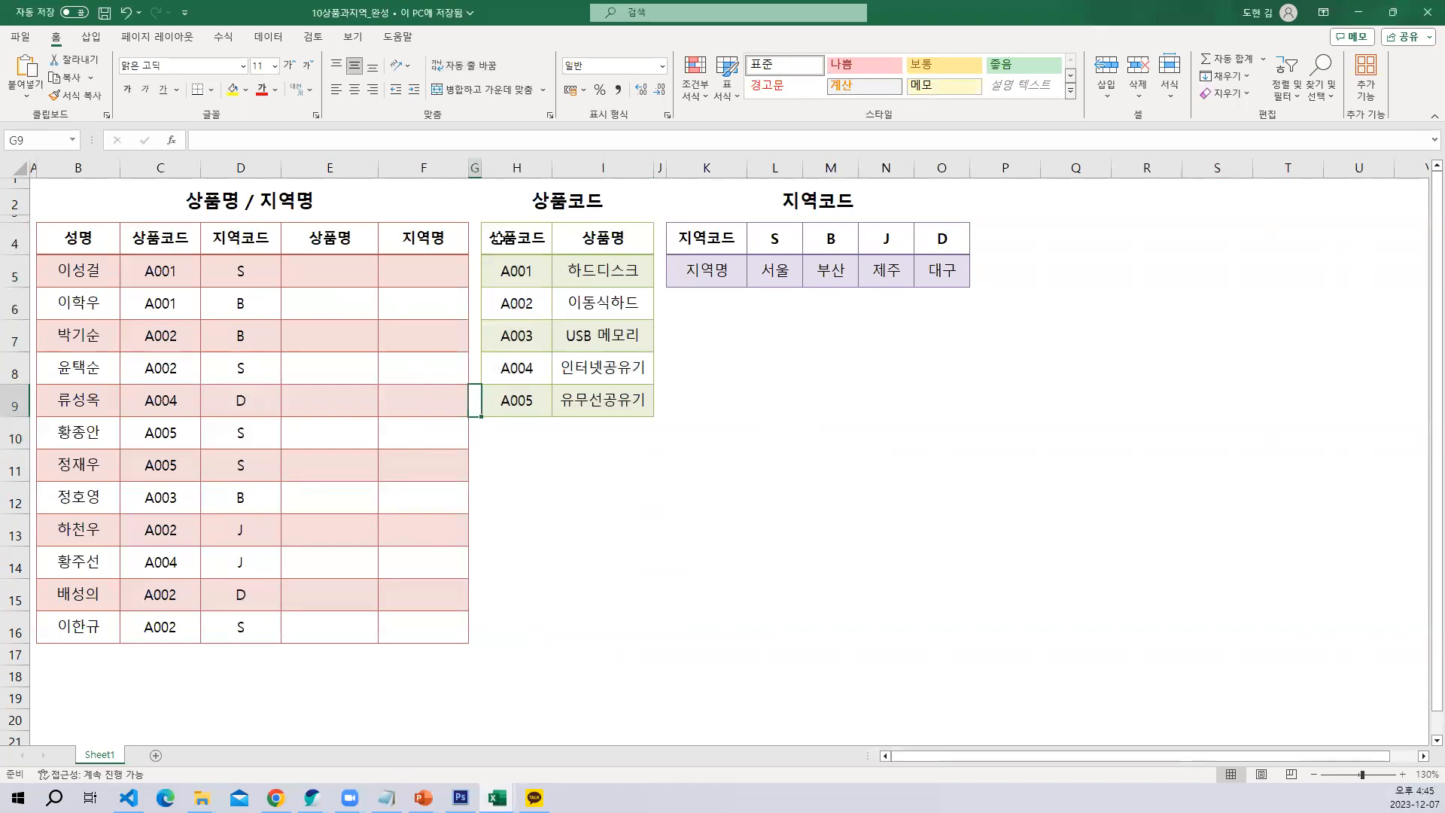
{"action": "left_click", "coordinate": [496, 238]}
{"action": "left_click_drag", "start_coordinate": [506, 271], "coordinate": [574, 396]}
{"action": "left_click", "coordinate": [583, 283]}
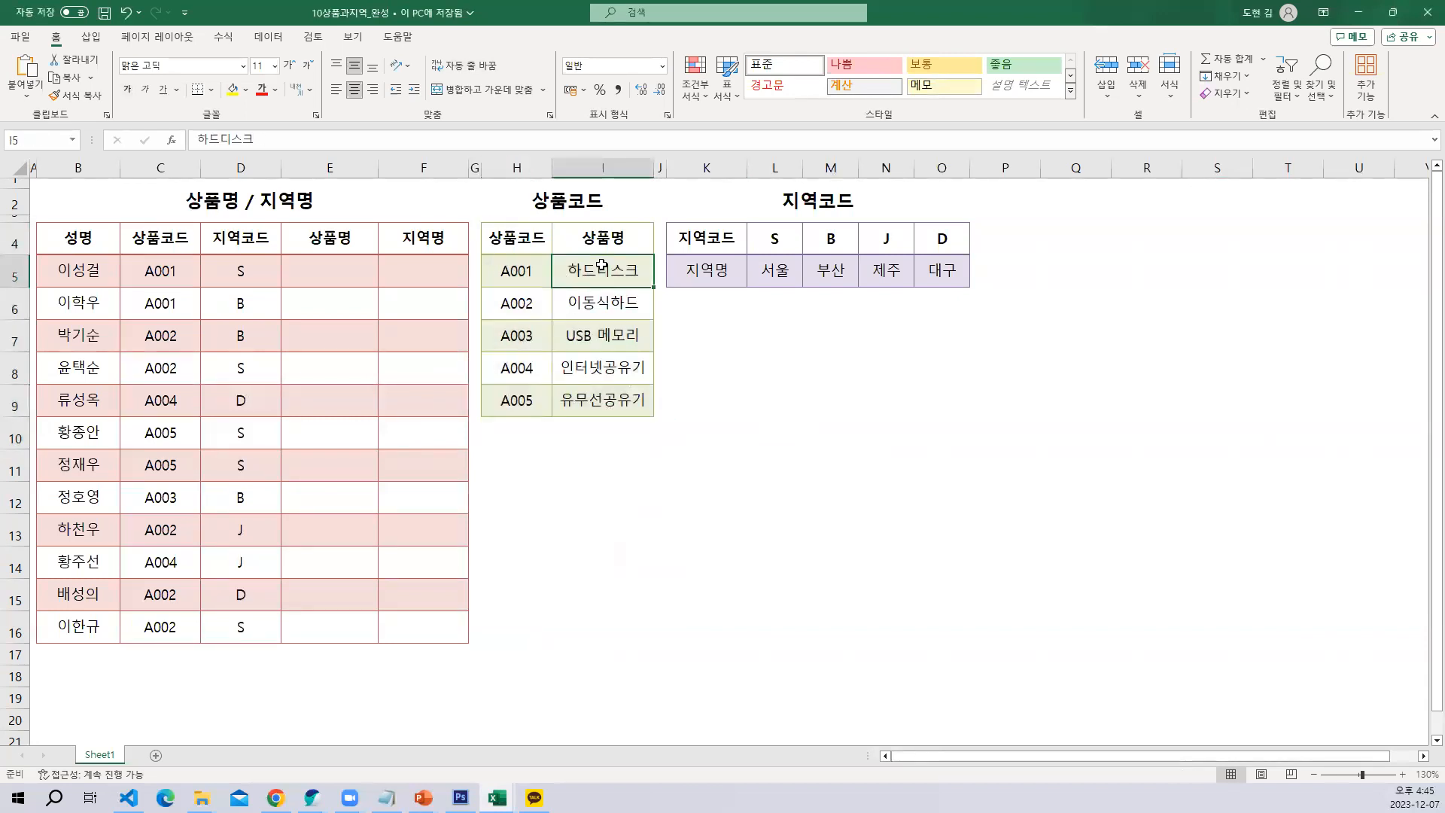
{"action": "left_click_drag", "start_coordinate": [602, 264], "coordinate": [606, 380]}
Enter 하드디스크 by hand as the product name in E5, and clear the cell again
{"action": "left_click", "coordinate": [310, 278]}
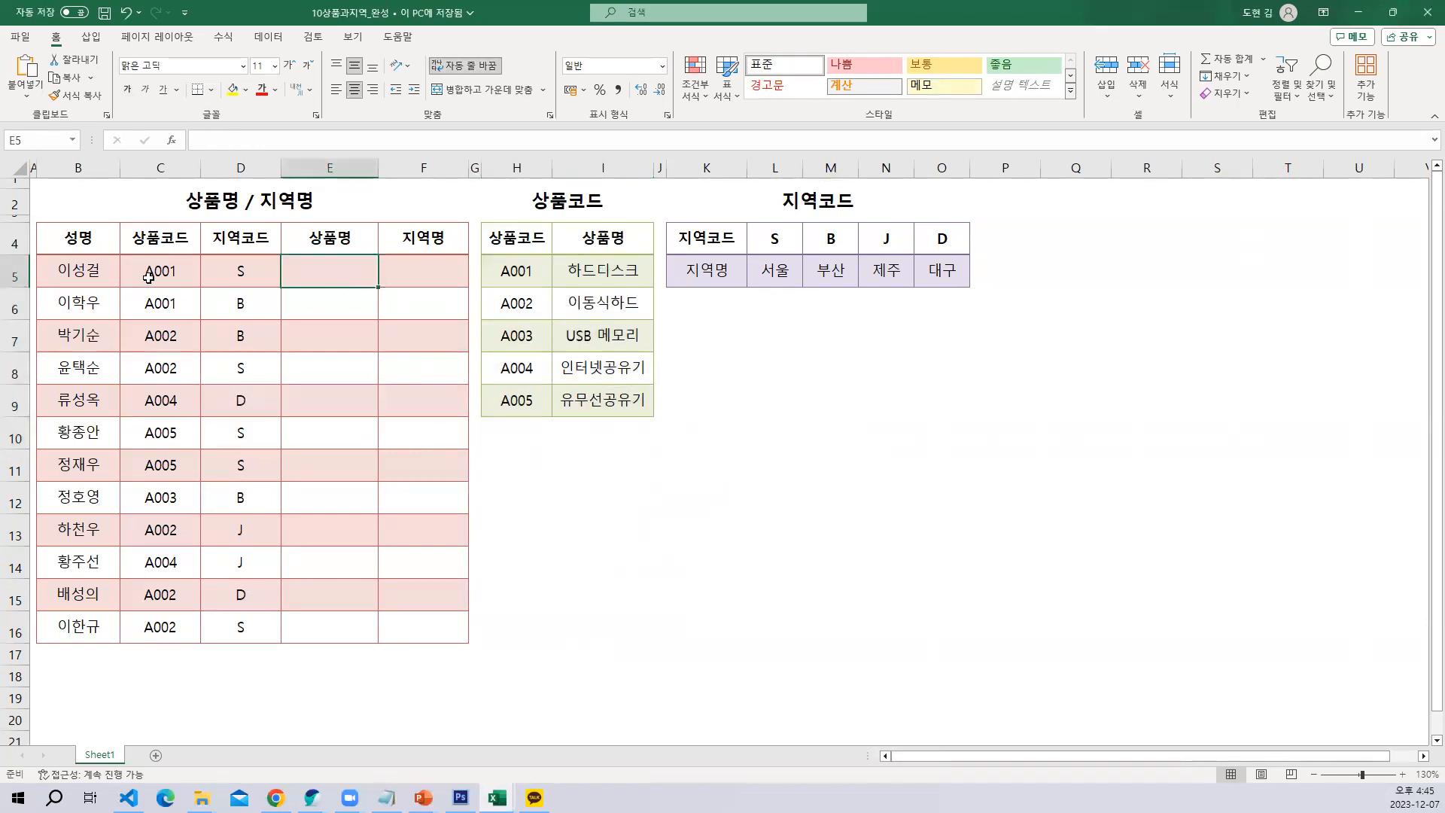
{"action": "type", "text": "ㅍ"}
{"action": "key", "text": "BackSpace"}
{"action": "type", "text": "ㅎㅏ드디스크"}
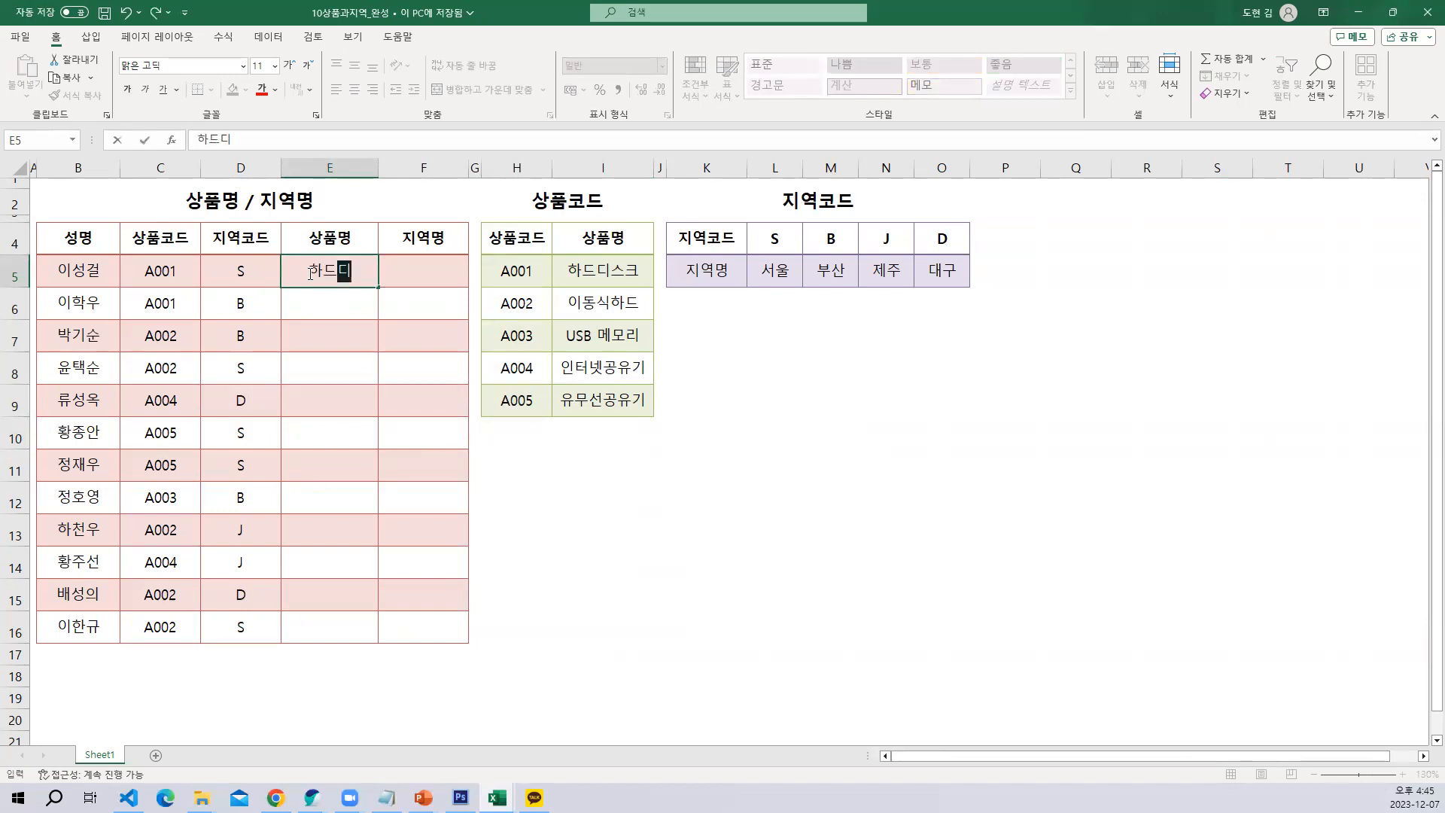
{"action": "key", "text": "Return"}
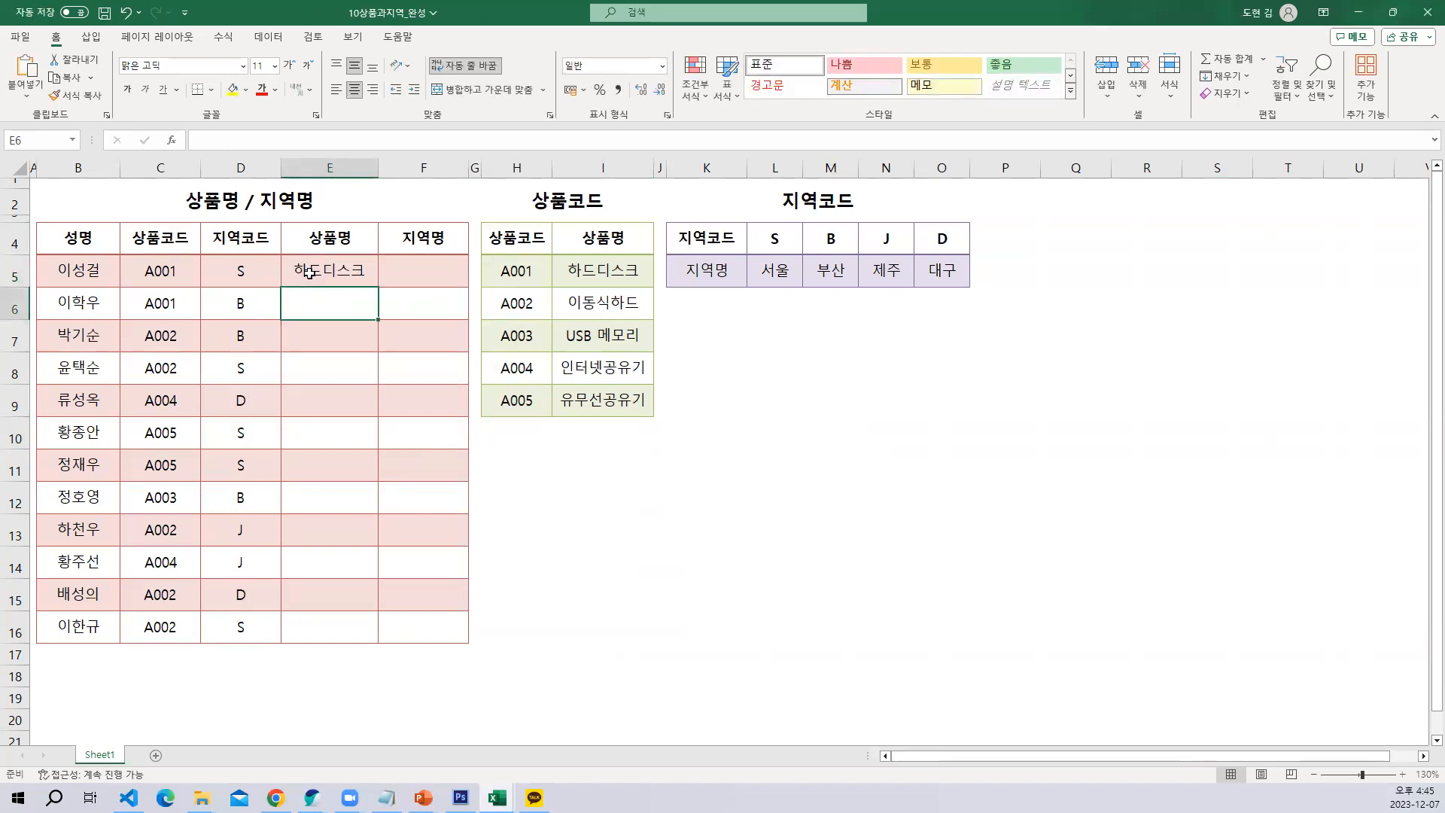
{"action": "left_click", "coordinate": [309, 272]}
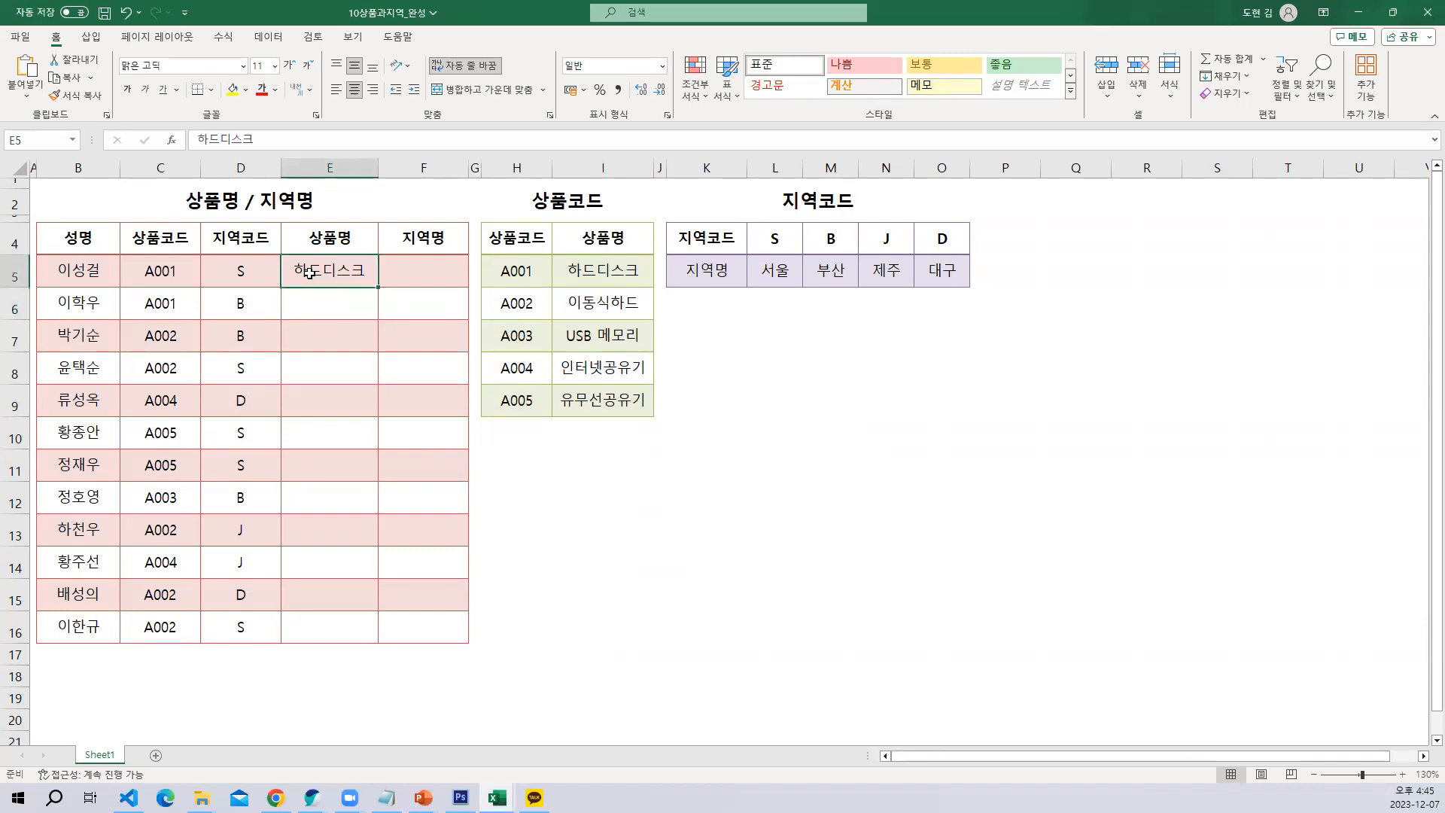
{"action": "key", "text": "Delete"}
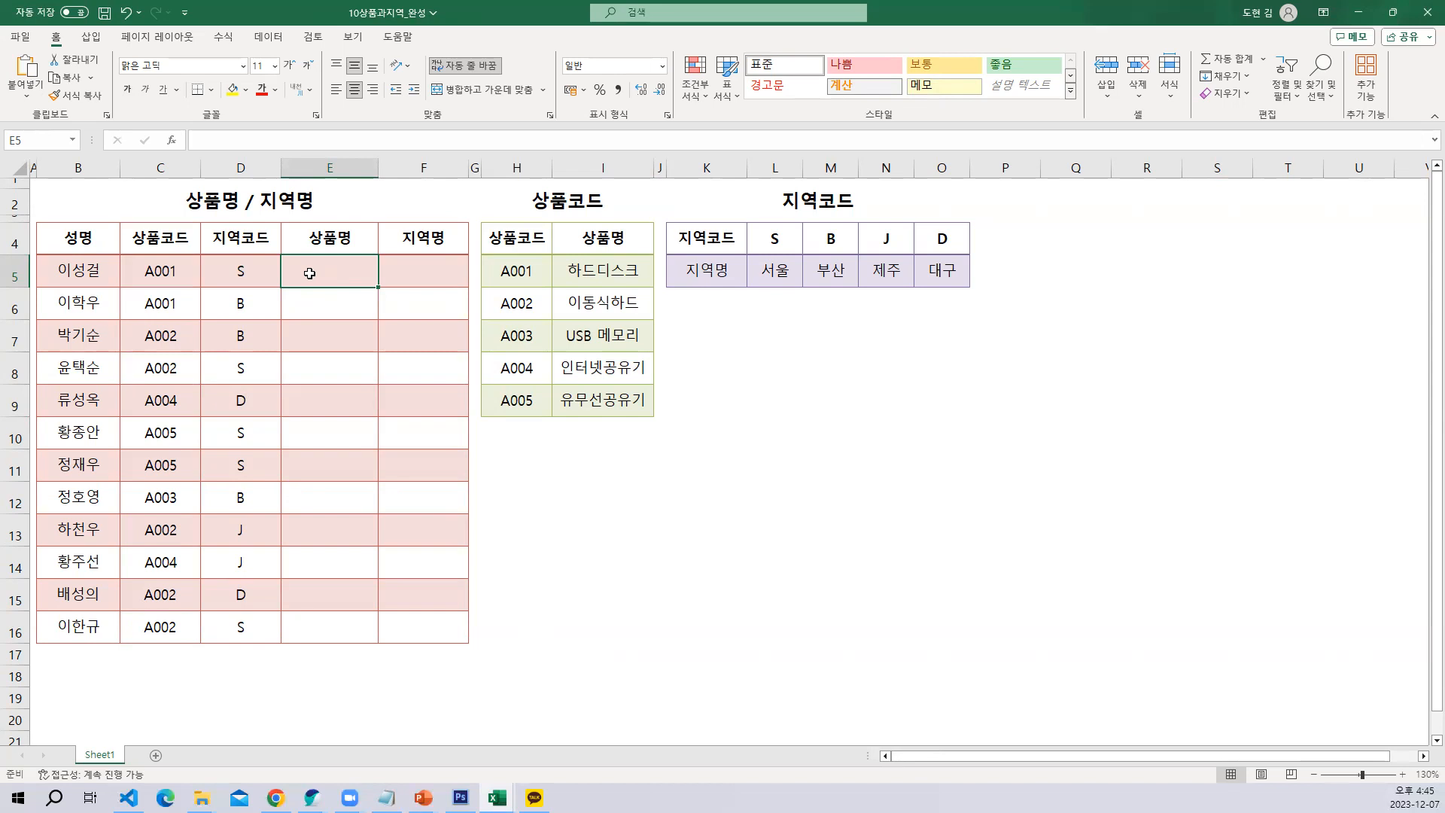
Start a VLOOKUP formula in E5, the first cell of the 상품명 column
{"action": "left_click", "coordinate": [173, 273]}
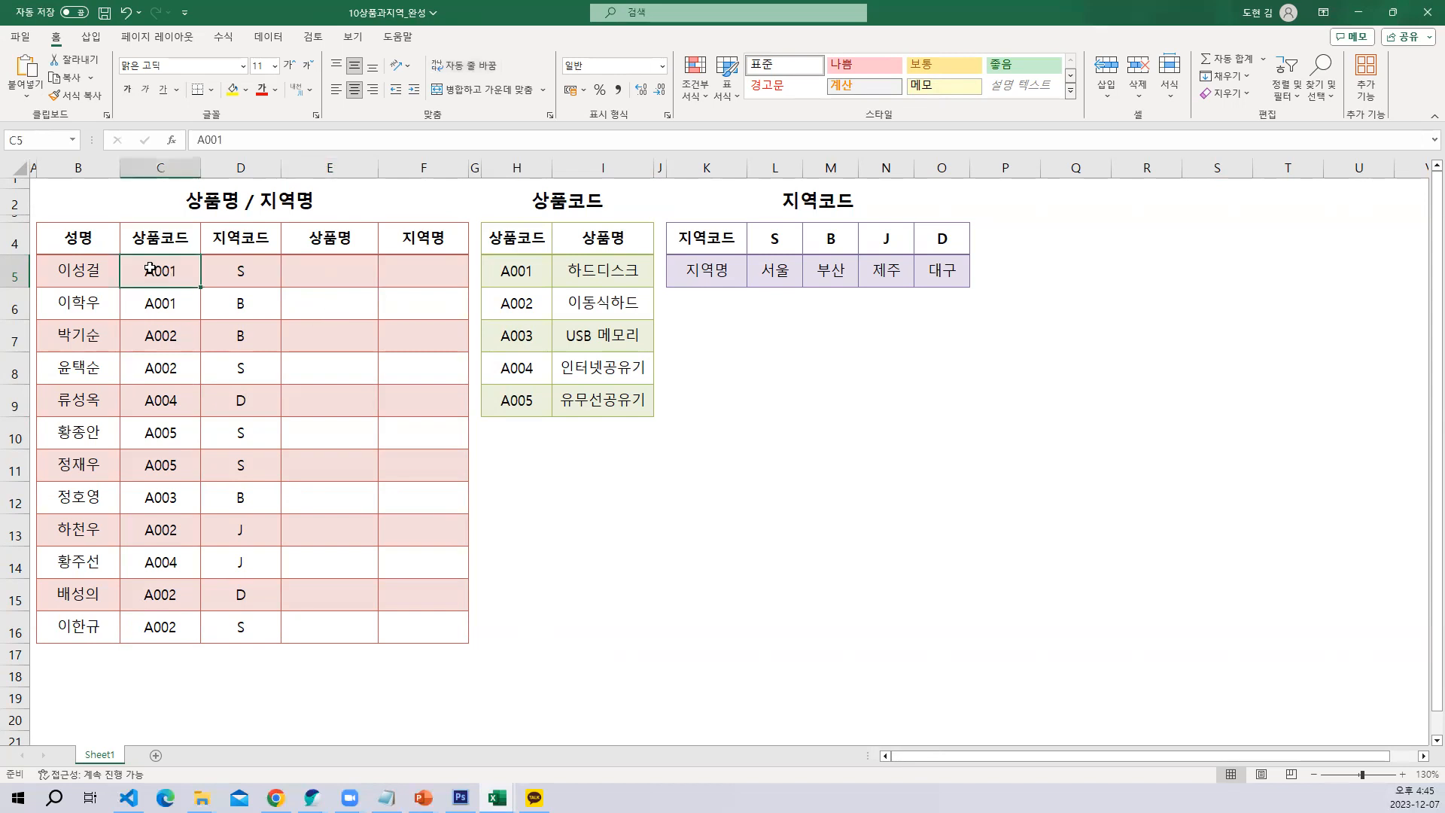
{"action": "left_click_drag", "start_coordinate": [526, 271], "coordinate": [579, 368]}
{"action": "left_click", "coordinate": [619, 273]}
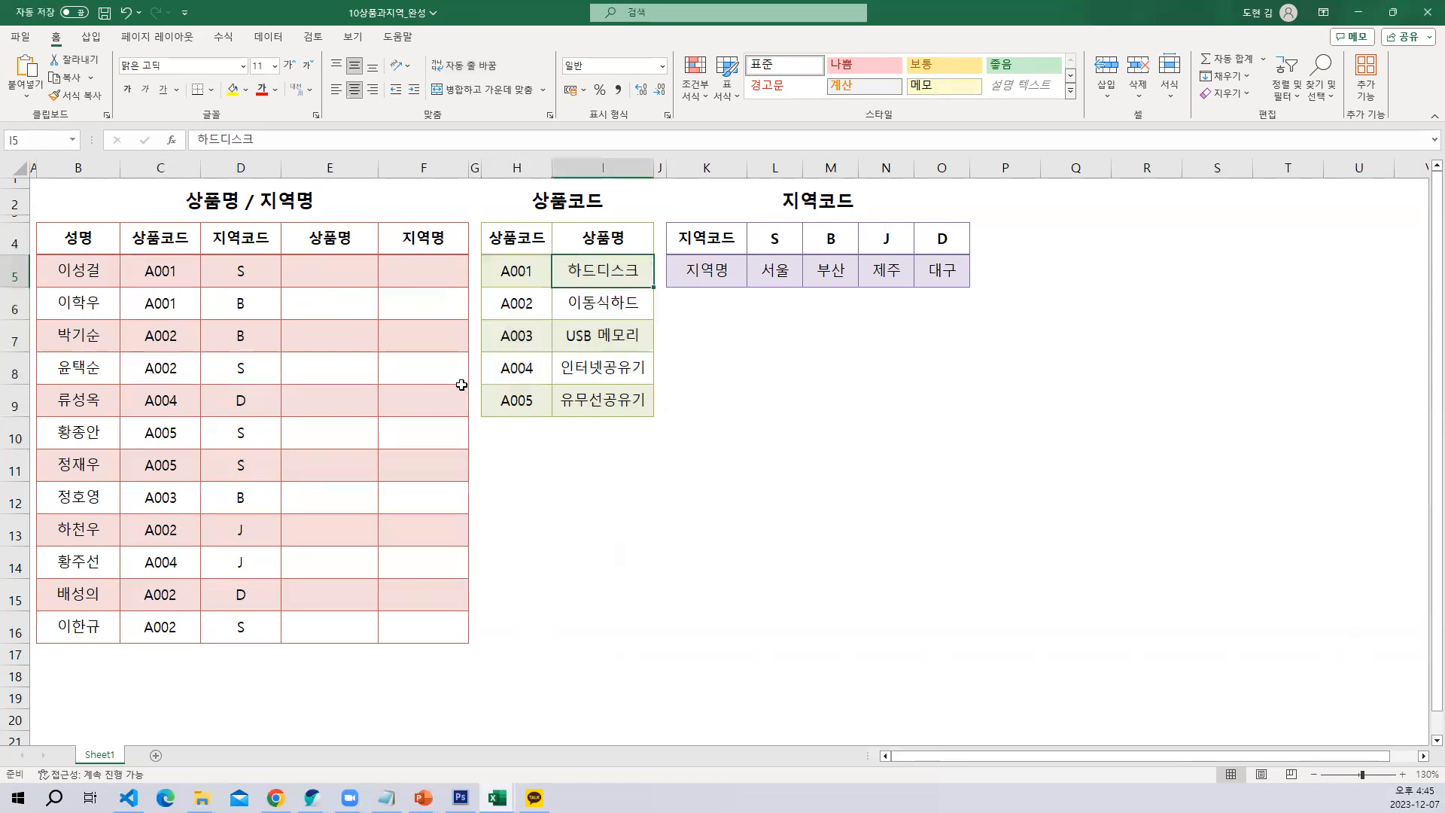
{"action": "left_click", "coordinate": [449, 380]}
{"action": "left_click", "coordinate": [324, 273]}
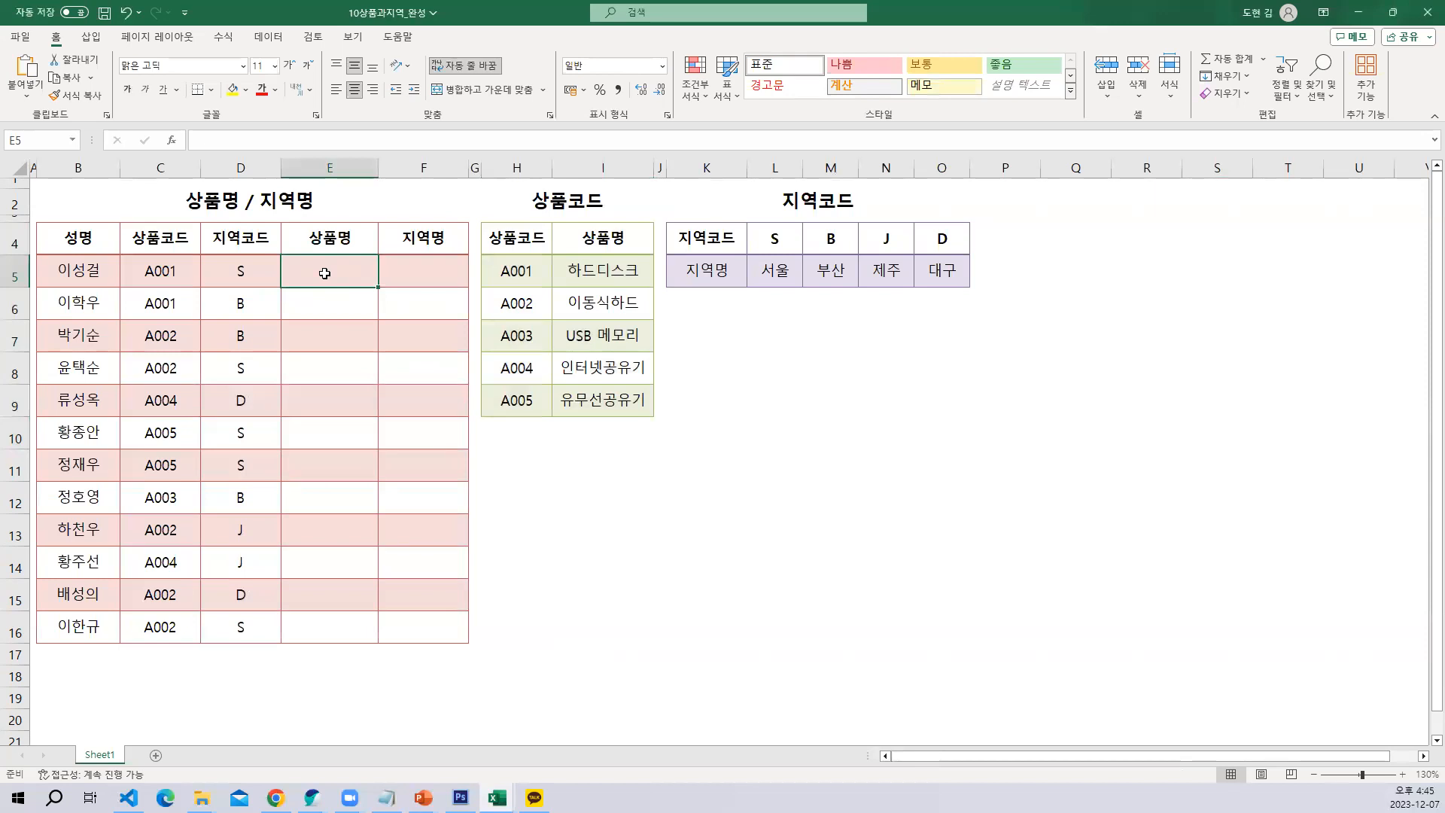
{"action": "type", "text": "="}
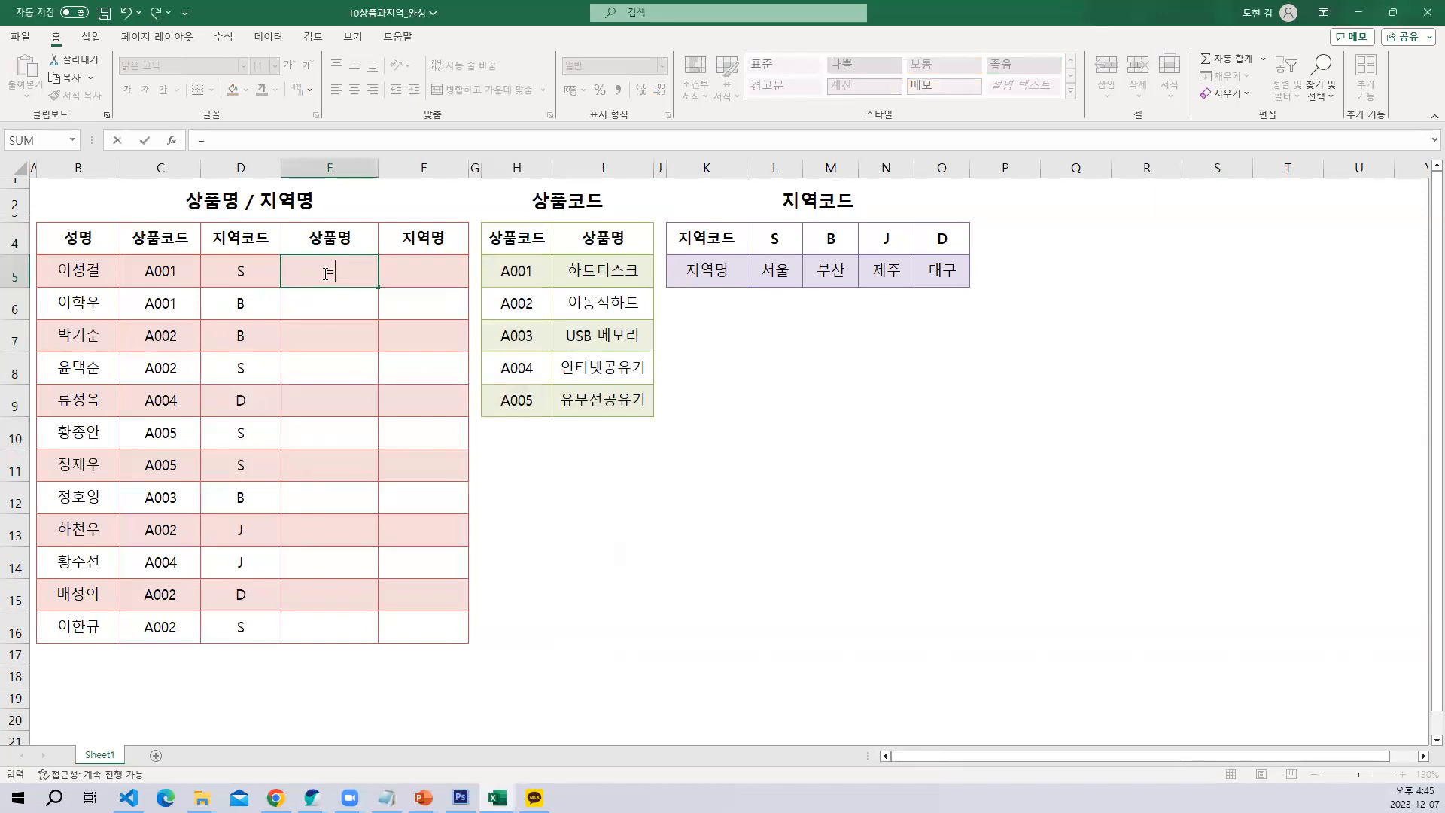
{"action": "type", "text": "v"}
{"action": "key", "text": "Down"}
{"action": "key", "text": "Down"}
{"action": "key", "text": "Down"}
{"action": "key", "text": "Down"}
{"action": "key", "text": "Down"}
{"action": "key", "text": "Down"}
{"action": "key", "text": "Down"}
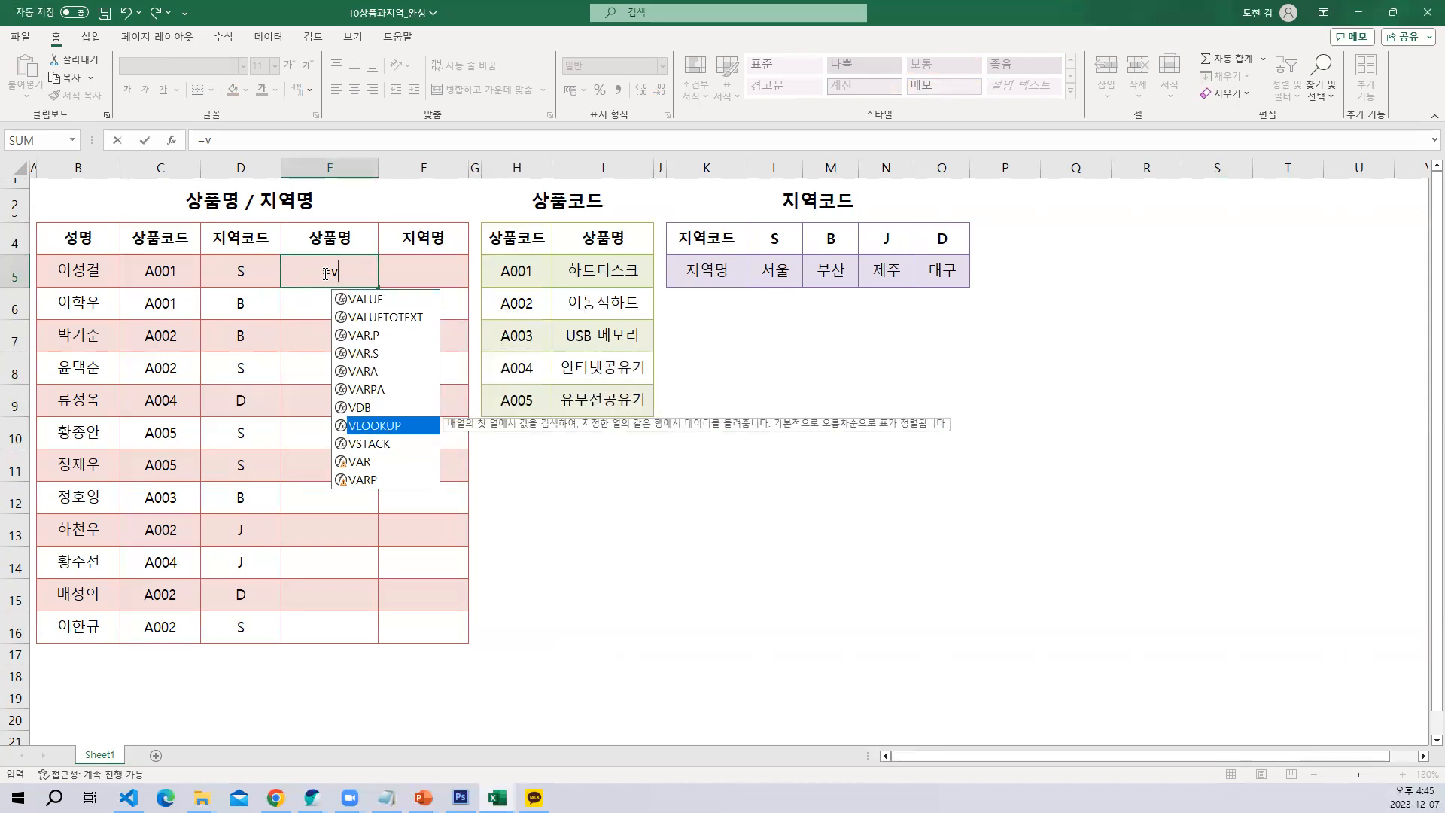
{"action": "key", "text": "Tab"}
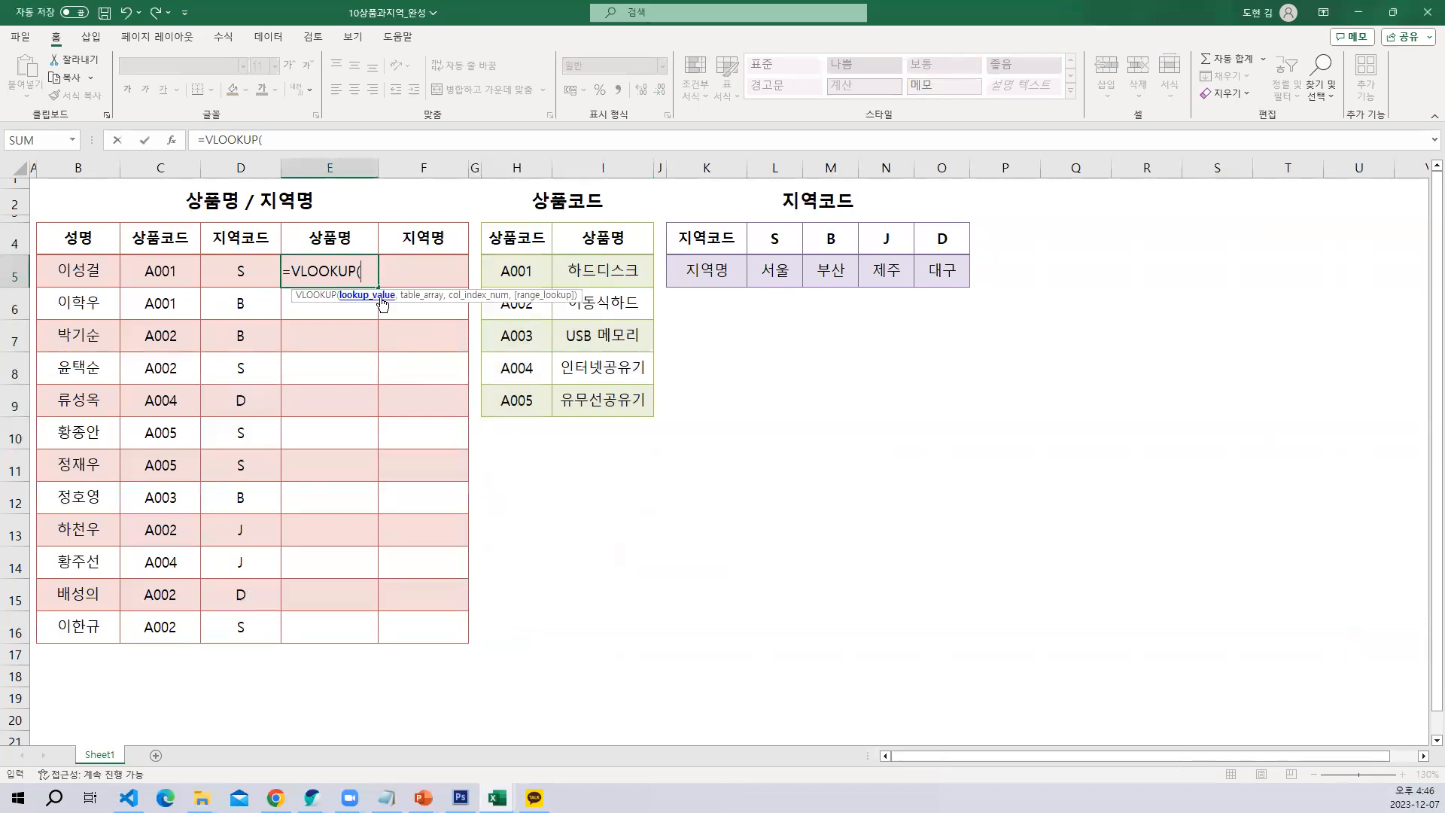
Switch to the Notepad notes and add the heading 함수 마법사 below the options, leaving one blank line between
{"action": "left_click", "coordinate": [386, 797]}
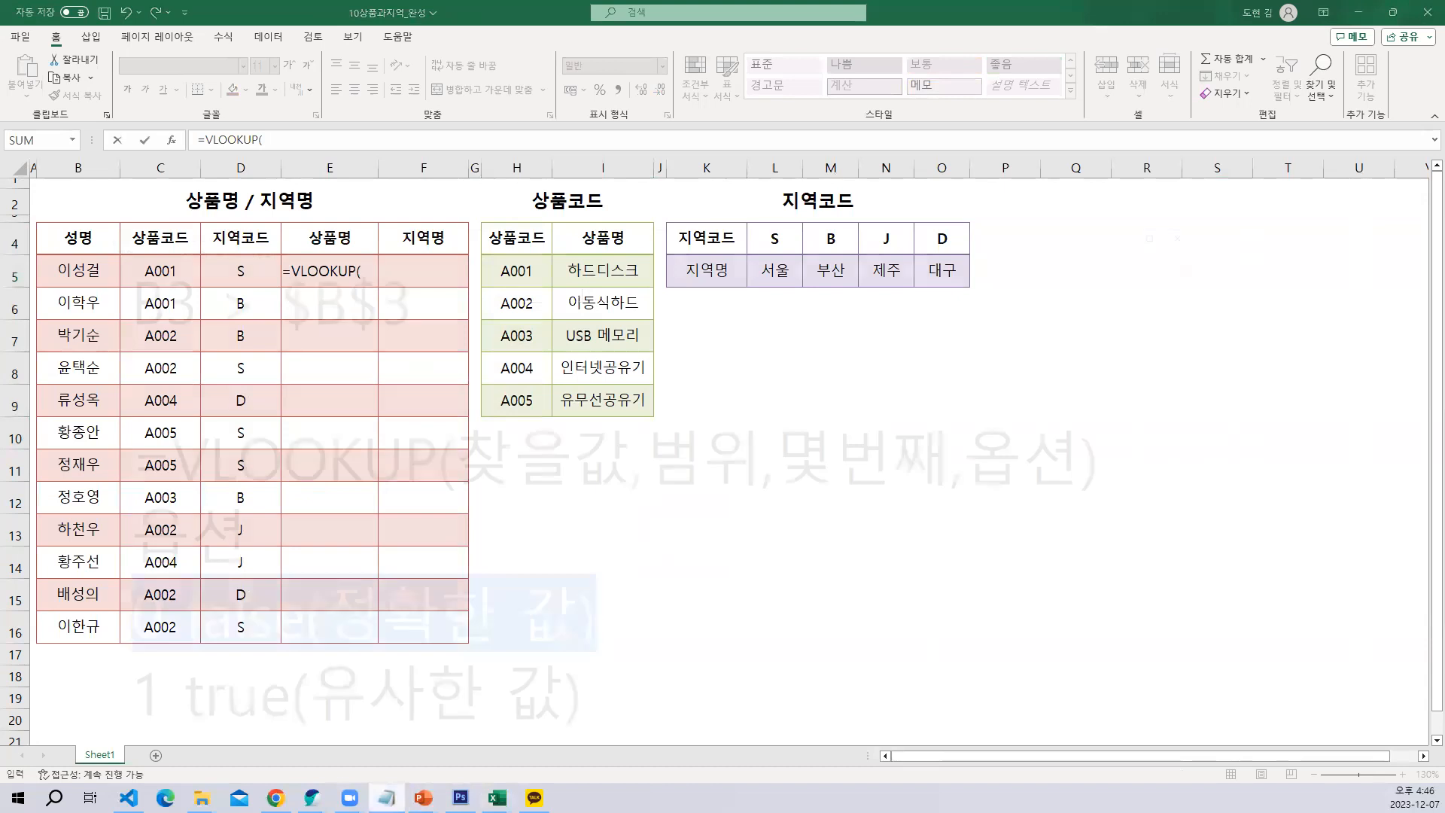
{"action": "scroll", "coordinate": [752, 506], "scroll_direction": "down", "scroll_amount": 1}
{"action": "left_click", "coordinate": [735, 542]}
{"action": "key", "text": "Return"}
{"action": "key", "text": "Return"}
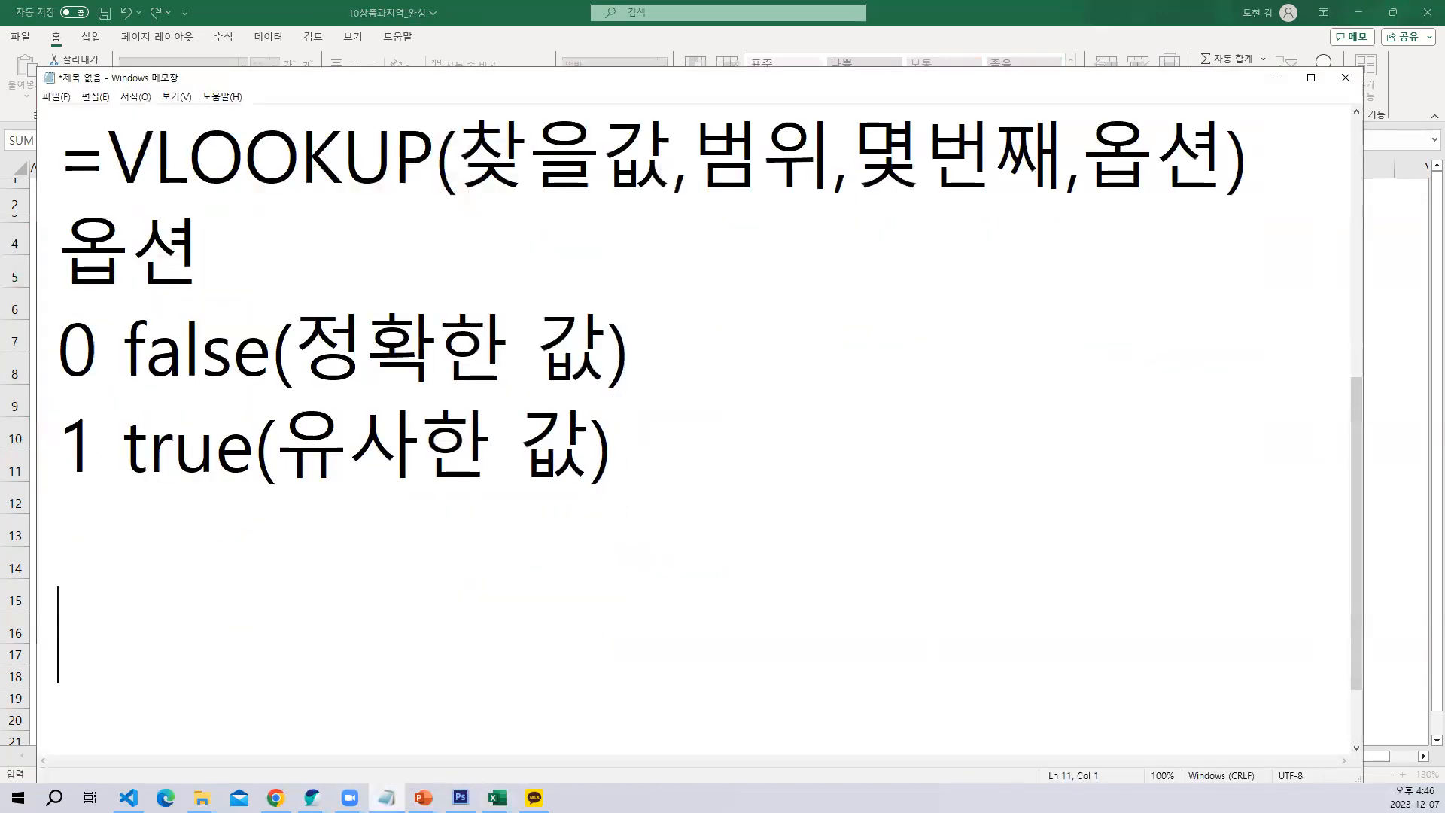
{"action": "scroll", "coordinate": [692, 421], "scroll_direction": "down", "scroll_amount": 1}
{"action": "type", "text": "함ㅅ"}
{"action": "type", "text": "수 마법사"}
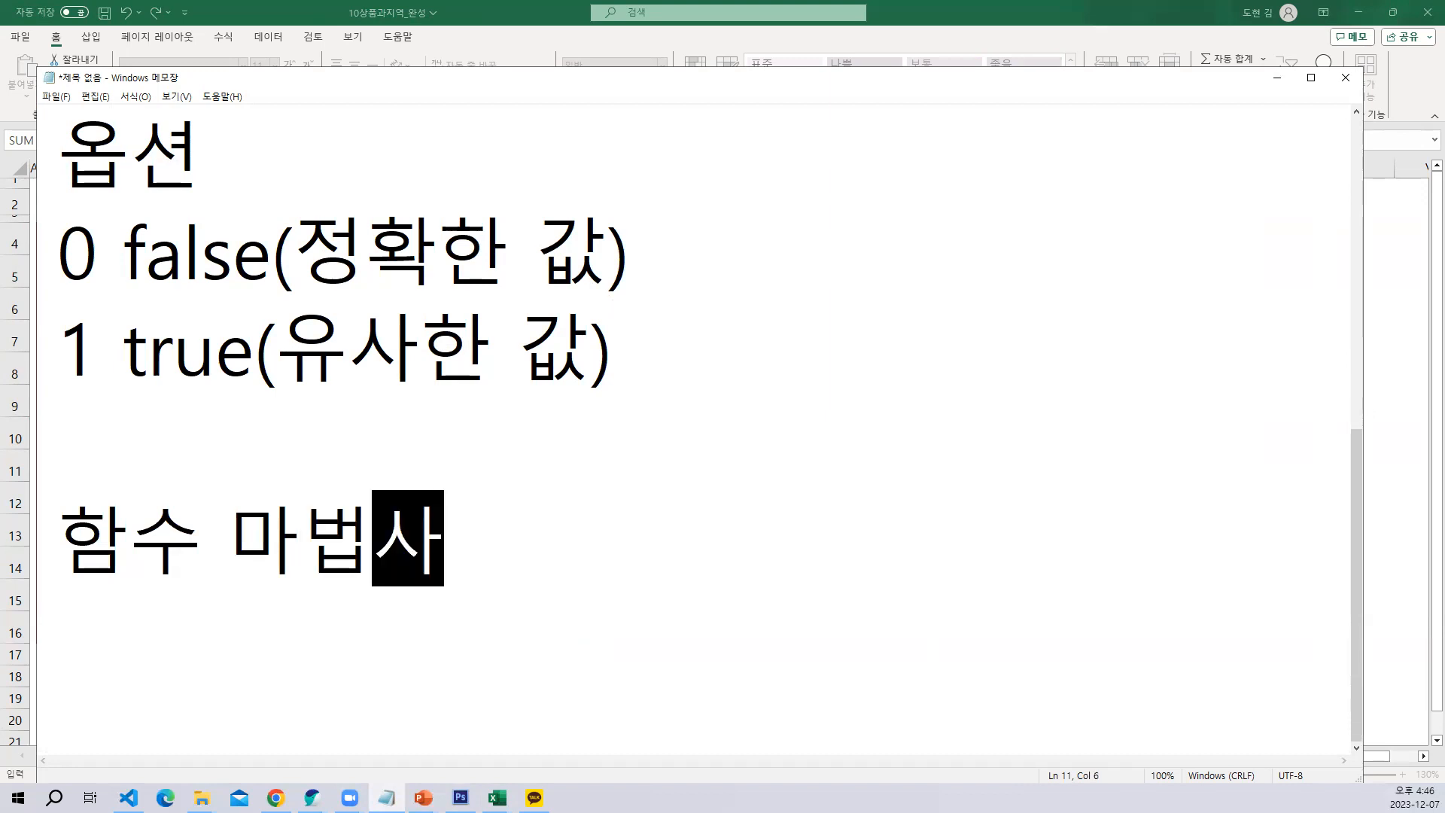
Note the shortcut Shift + F3 on the line below the 함수 마법사 heading
{"action": "key", "text": "Return"}
{"action": "scroll", "coordinate": [681, 459], "scroll_direction": "down", "scroll_amount": 1}
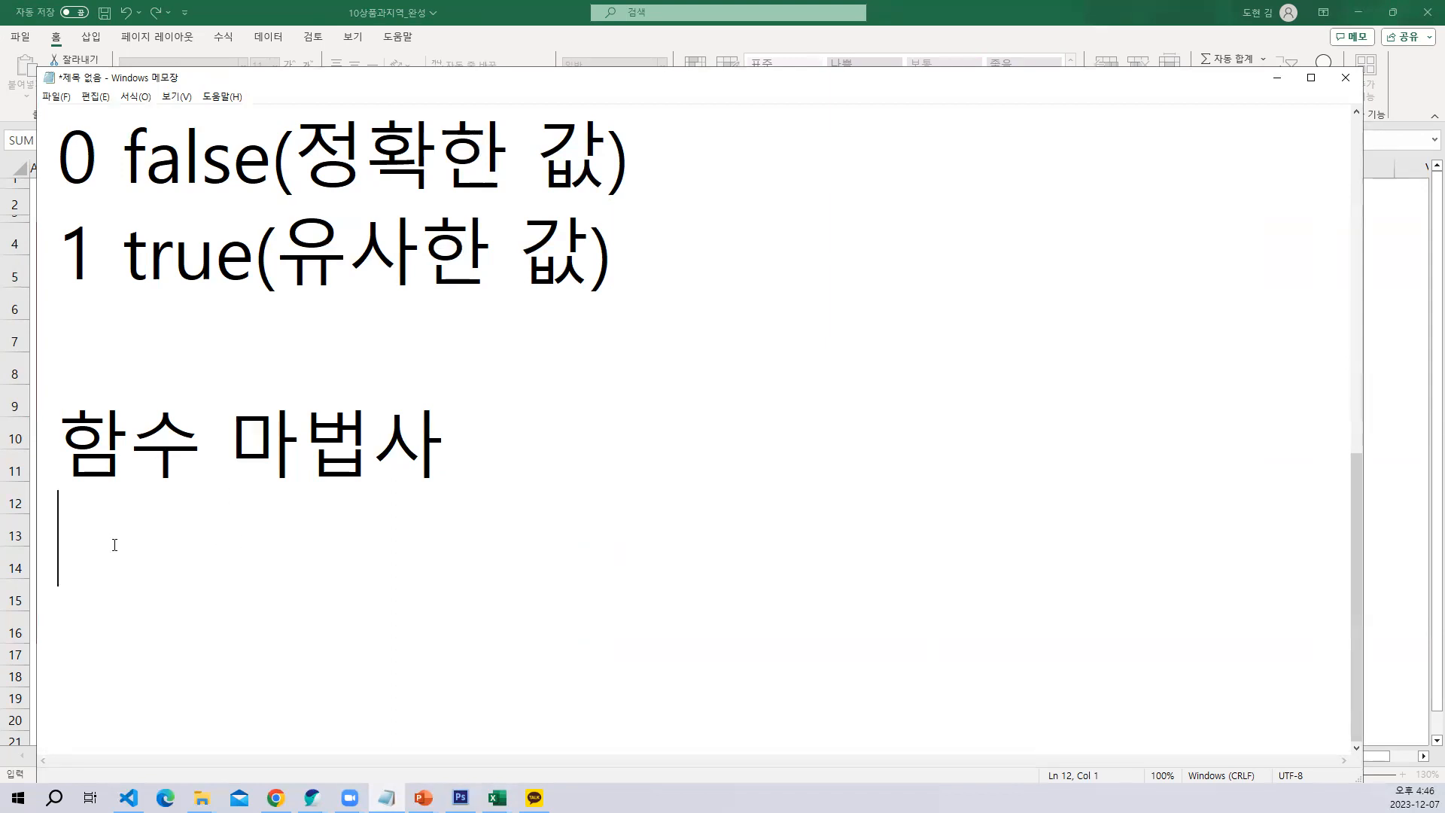
{"action": "type", "text": "Shift"}
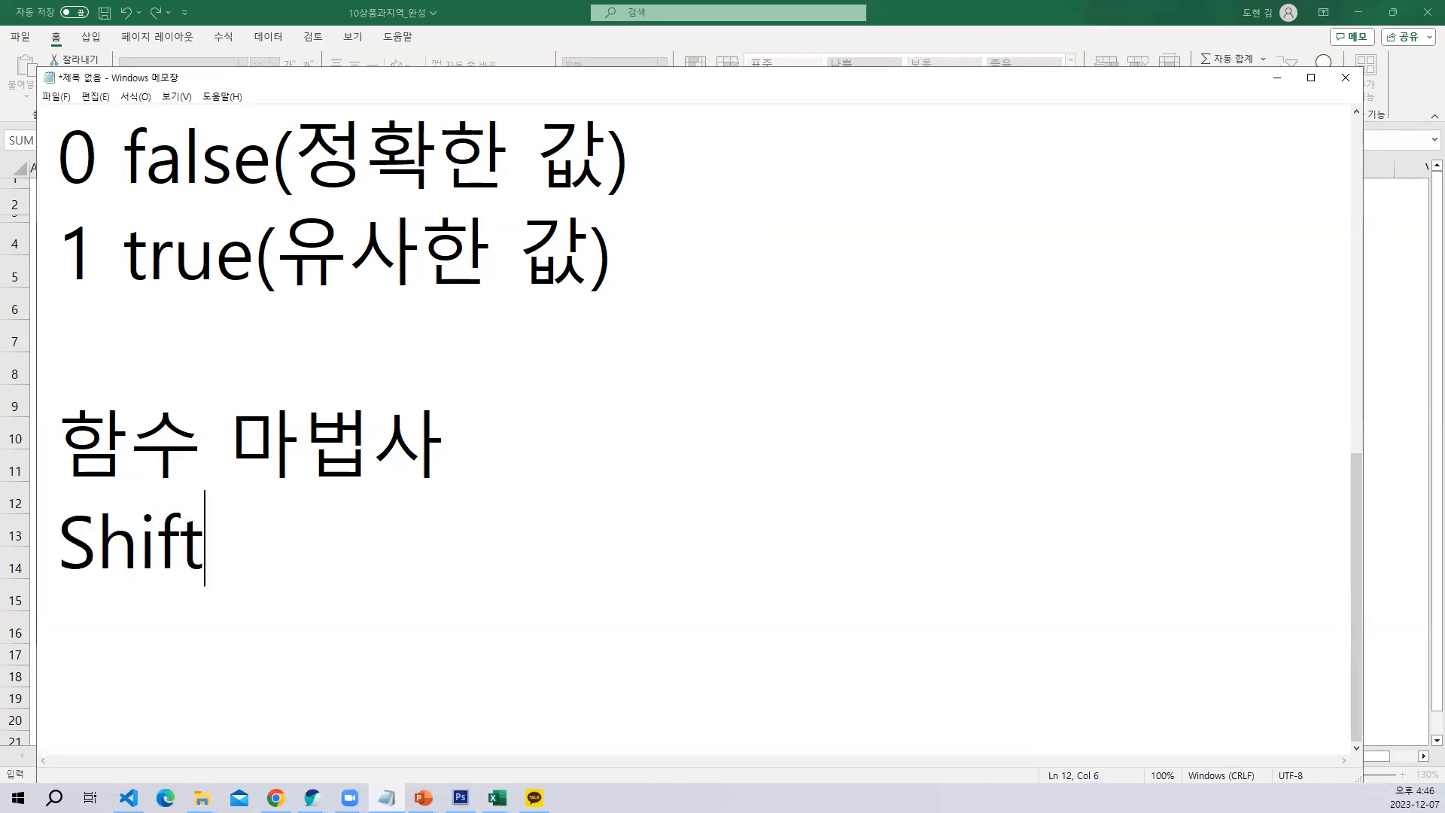
{"action": "type", "text": " + F3"}
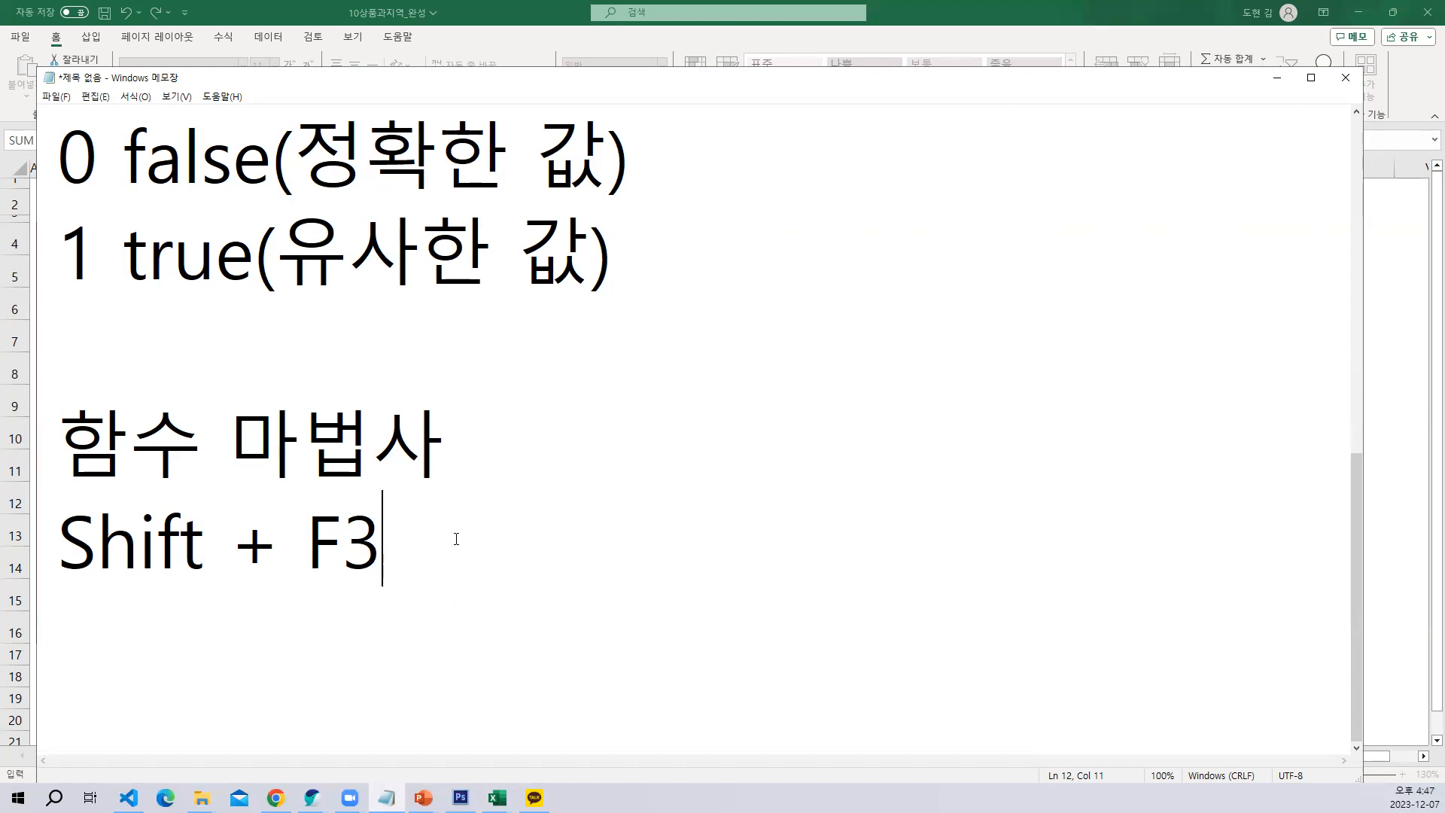
Switch back to Excel, open the function arguments dialog for the VLOOKUP in E5 and move it slightly up
{"action": "left_click", "coordinate": [1277, 78]}
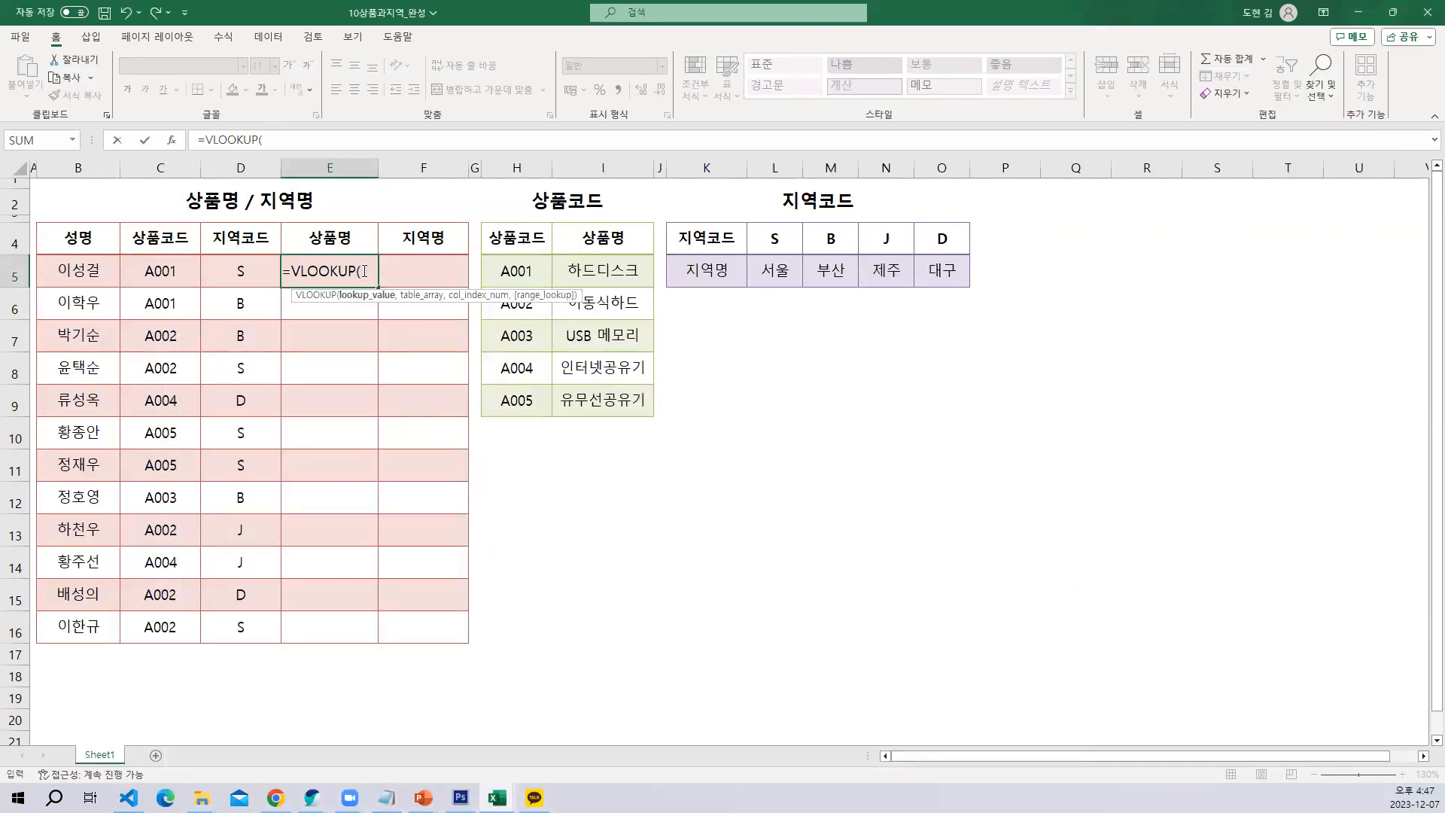
{"action": "key", "text": "ctrl+a"}
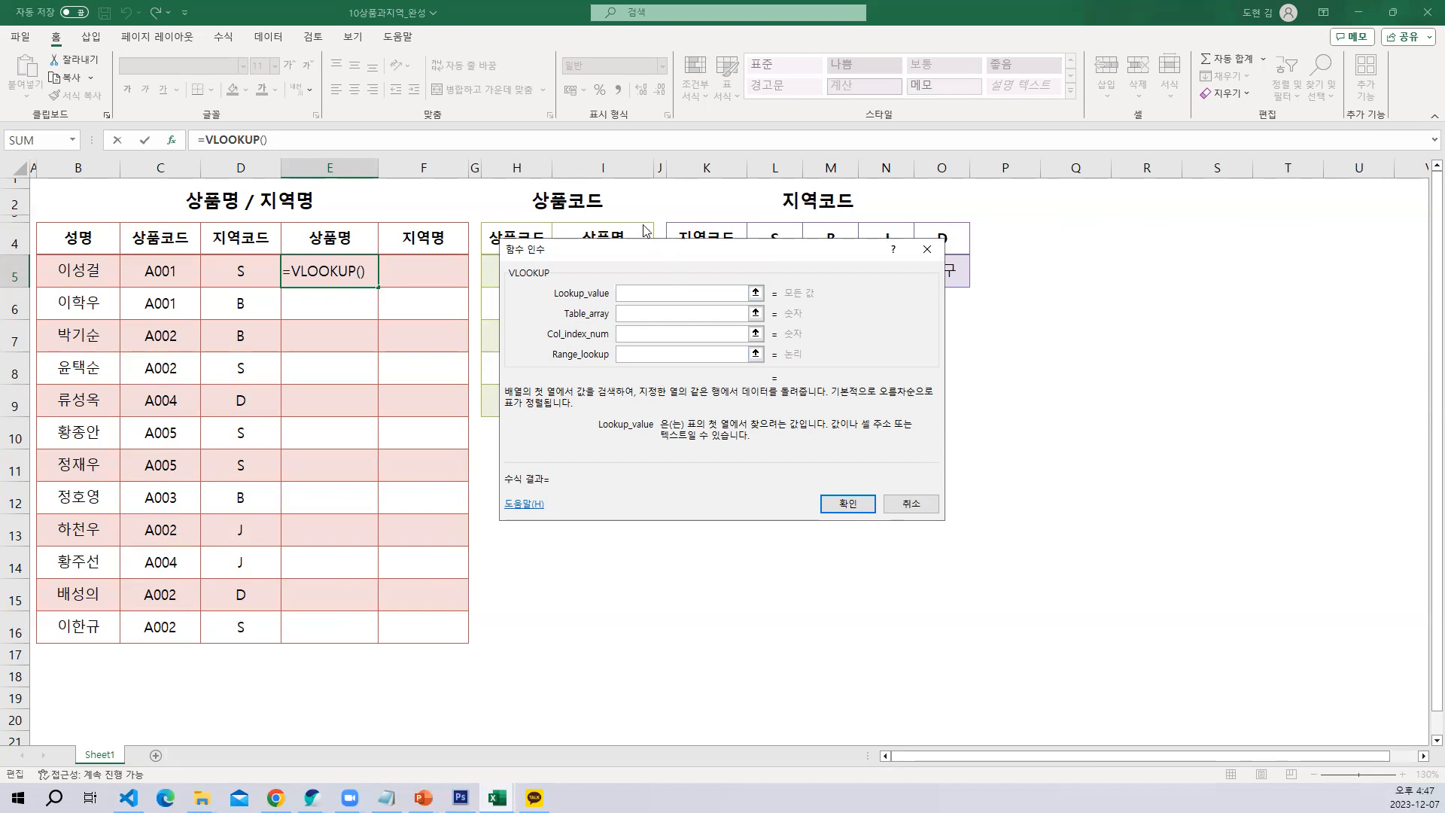
{"action": "left_click_drag", "start_coordinate": [644, 230], "coordinate": [637, 199]}
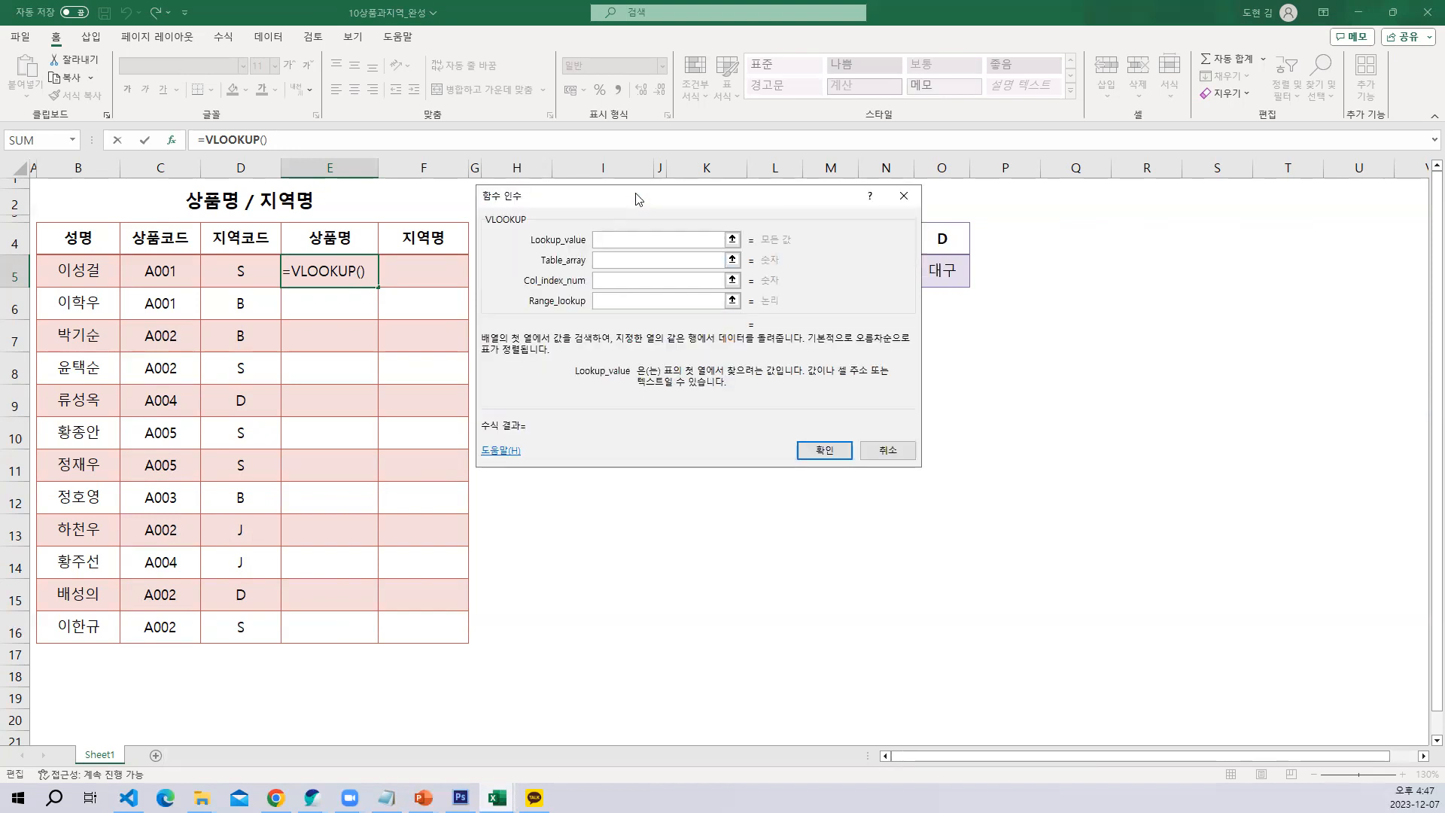
Capture the function arguments dialog as a screenshot region, switch to Photoshop and create a new document for the capture
{"action": "key", "text": "shift+Print"}
{"action": "left_click_drag", "start_coordinate": [442, 155], "coordinate": [984, 476]}
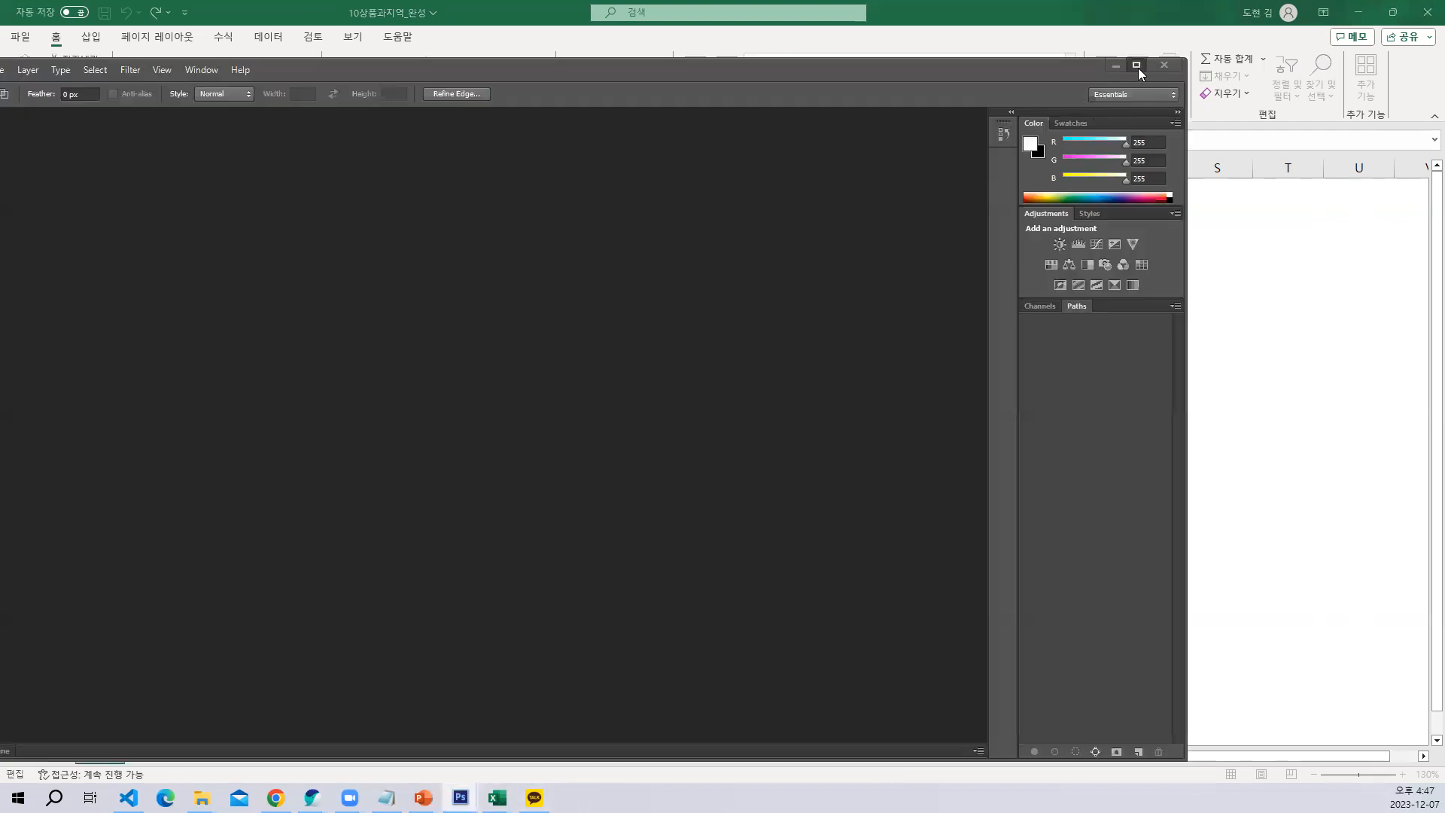
{"action": "left_click", "coordinate": [1137, 67]}
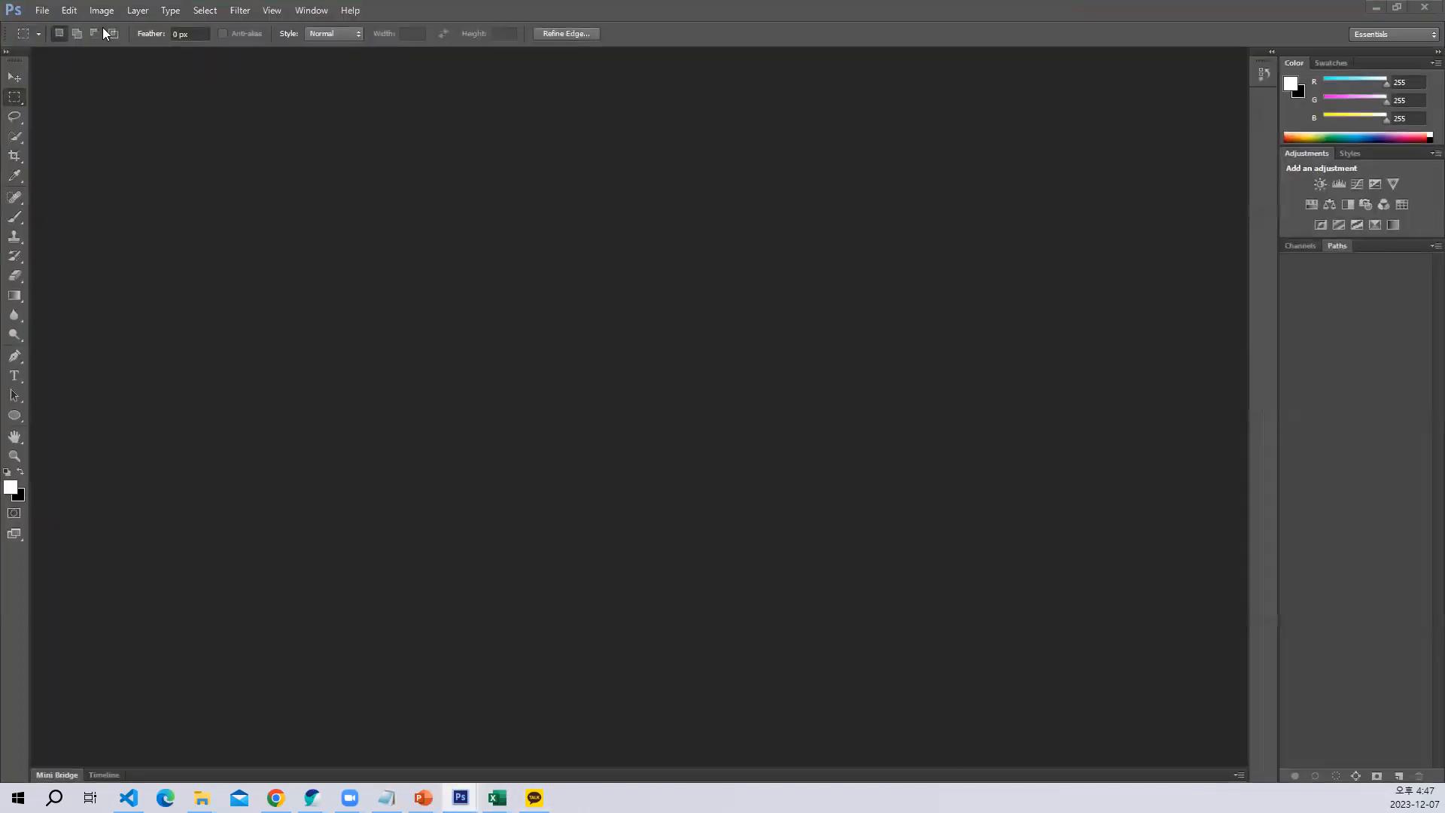
{"action": "left_click", "coordinate": [42, 10]}
{"action": "left_click", "coordinate": [52, 27]}
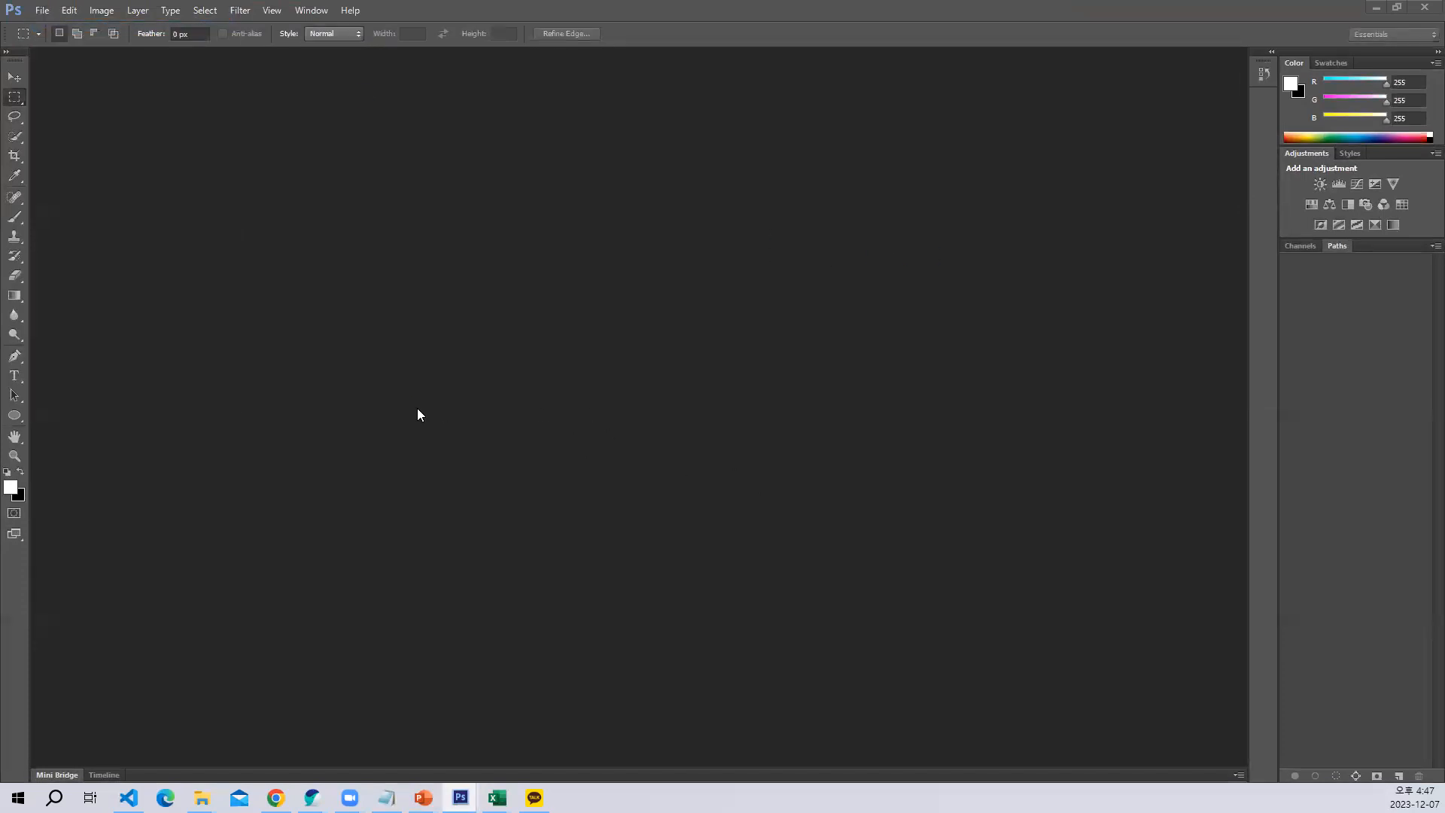
On the pasted dialog capture, underline the key phrases of the VLOOKUP description and the Lookup_value label in red with the Brush tool
{"action": "left_click_drag", "start_coordinate": [1444, 177], "coordinate": [277, 80]}
{"action": "key", "text": "ctrl+plus"}
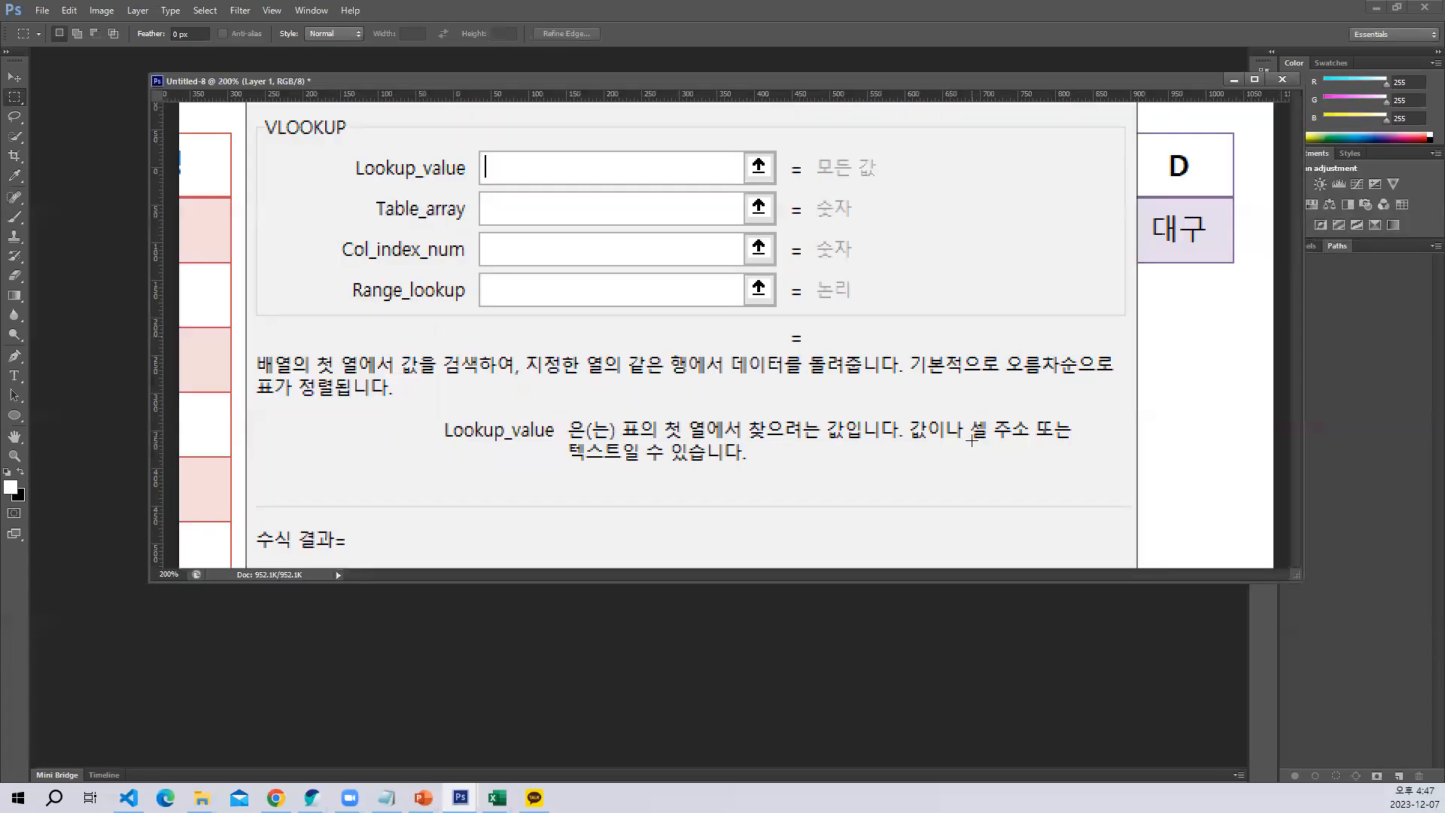
{"action": "left_click_drag", "start_coordinate": [1112, 582], "coordinate": [940, 735]}
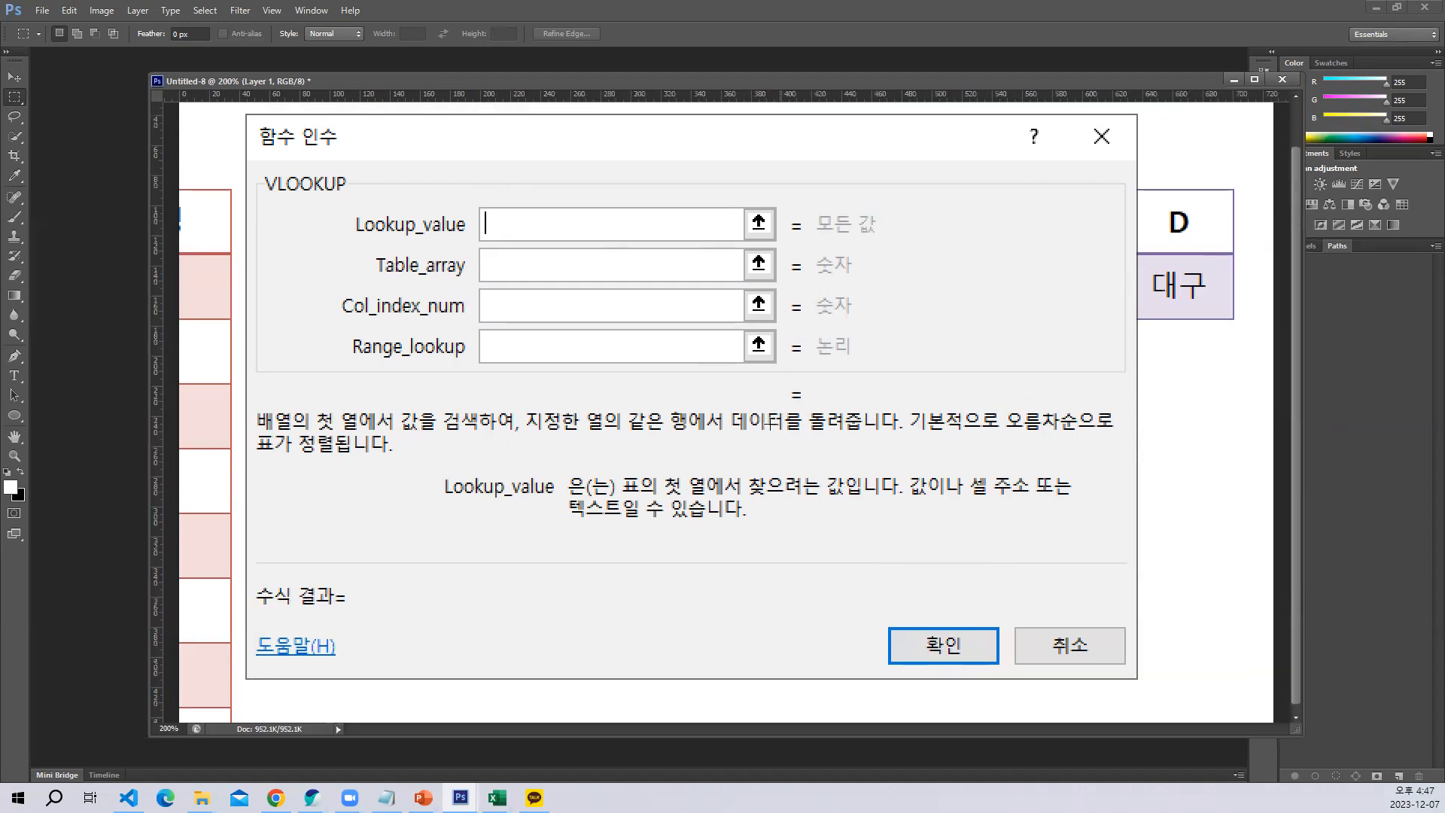
{"action": "left_click", "coordinate": [15, 218]}
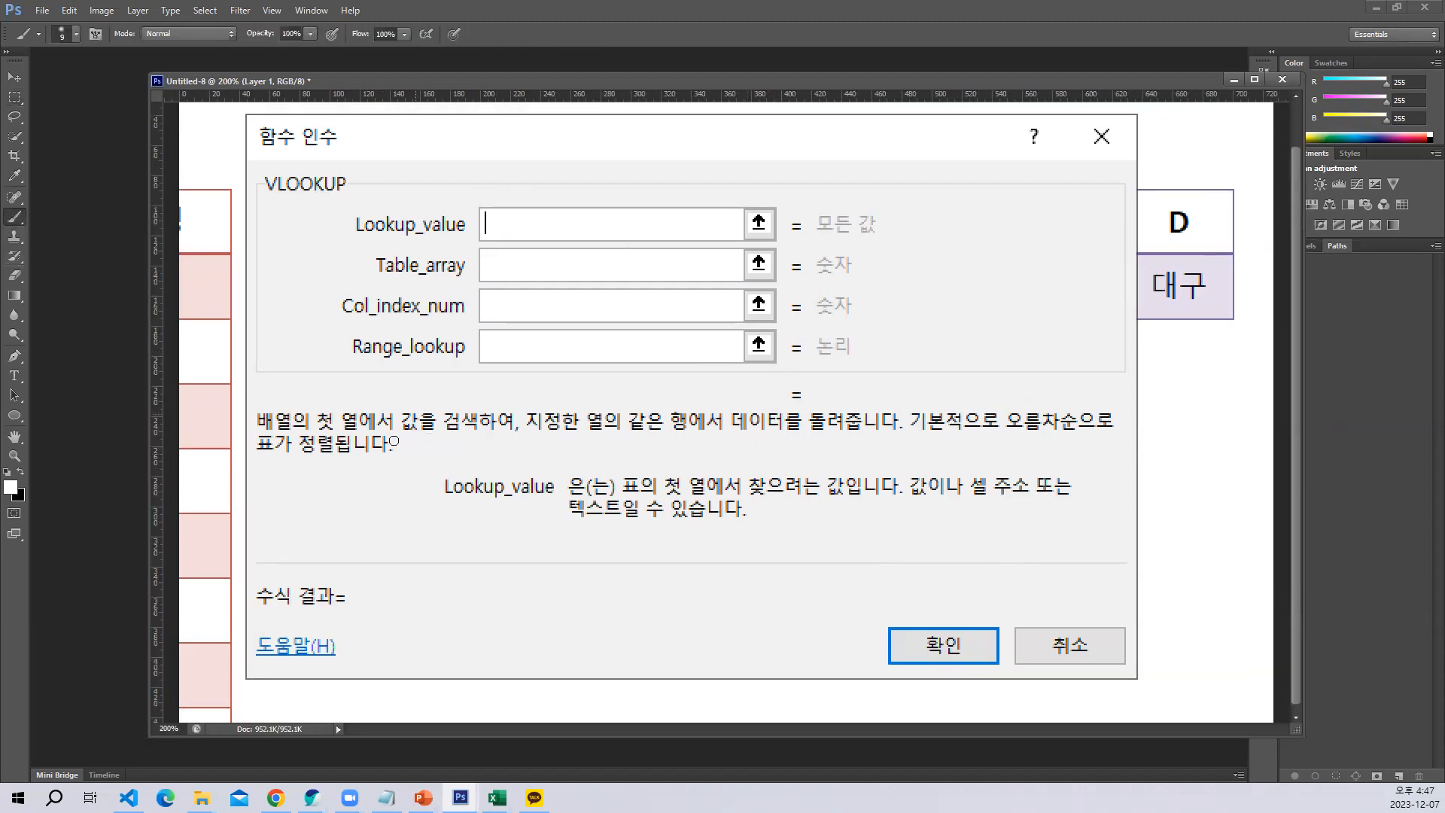
{"action": "left_click", "coordinate": [10, 486]}
{"action": "left_click", "coordinate": [699, 217]}
{"action": "left_click", "coordinate": [886, 208]}
{"action": "left_click_drag", "start_coordinate": [257, 432], "coordinate": [344, 434]}
{"action": "left_click_drag", "start_coordinate": [388, 438], "coordinate": [1049, 441]}
{"action": "left_click_drag", "start_coordinate": [252, 467], "coordinate": [298, 466]}
{"action": "left_click", "coordinate": [399, 465], "text": "shift"}
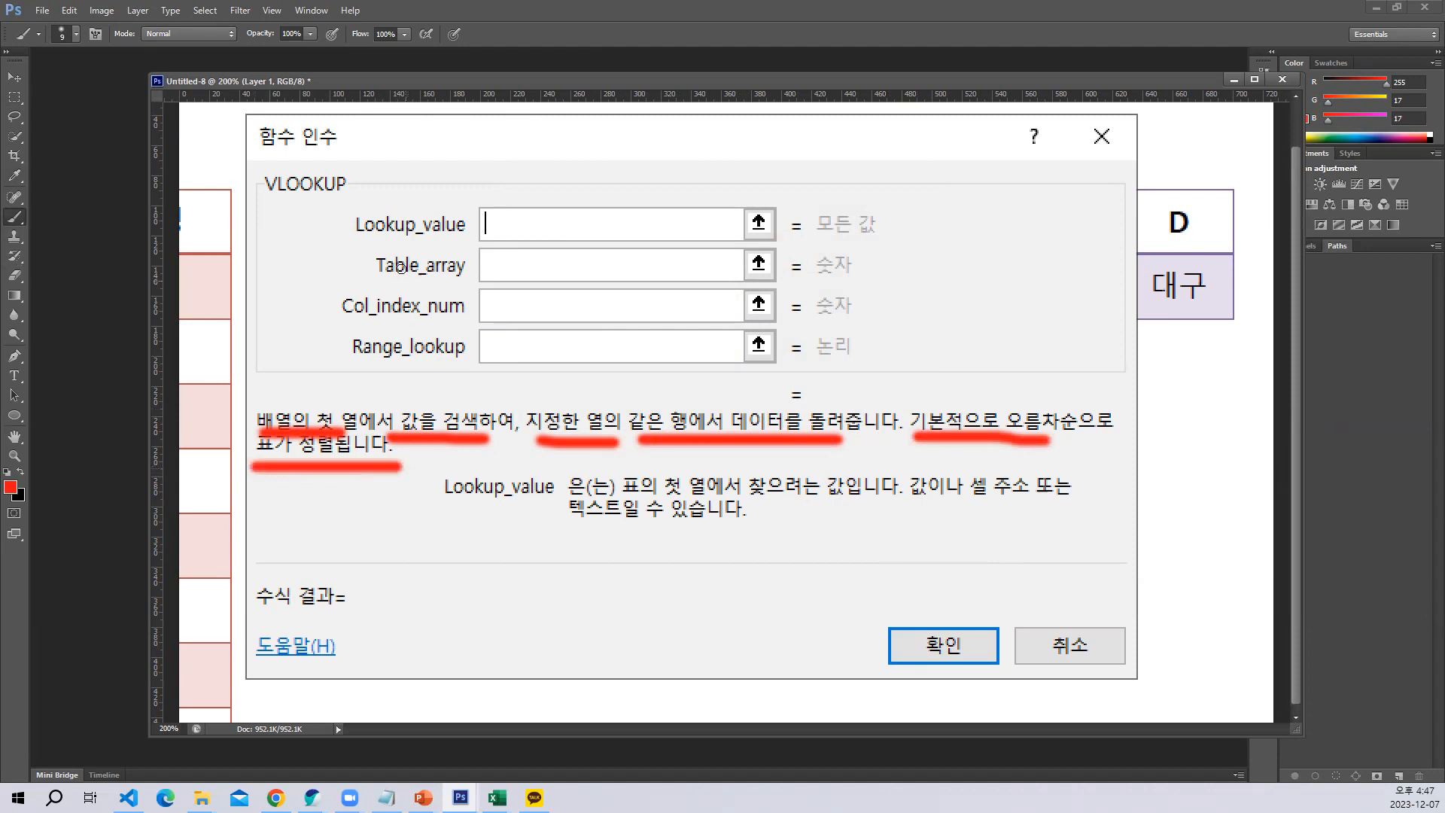
{"action": "left_click", "coordinate": [328, 249]}
{"action": "left_click", "coordinate": [475, 249], "text": "shift"}
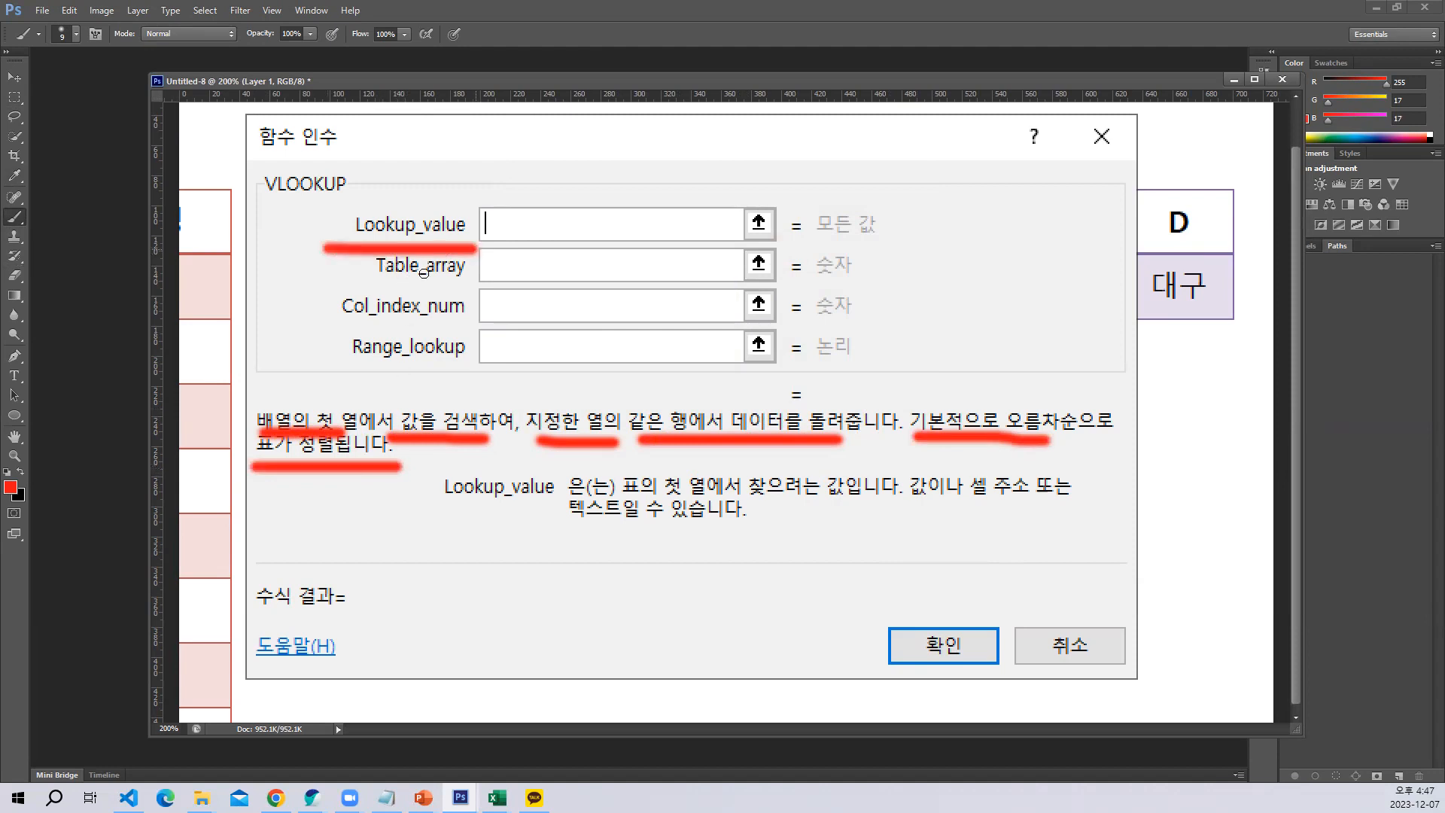
Add the text 찾을값 over the Lookup_value field of the dialog capture
{"action": "left_click", "coordinate": [23, 371]}
{"action": "type", "text": "찾을"}
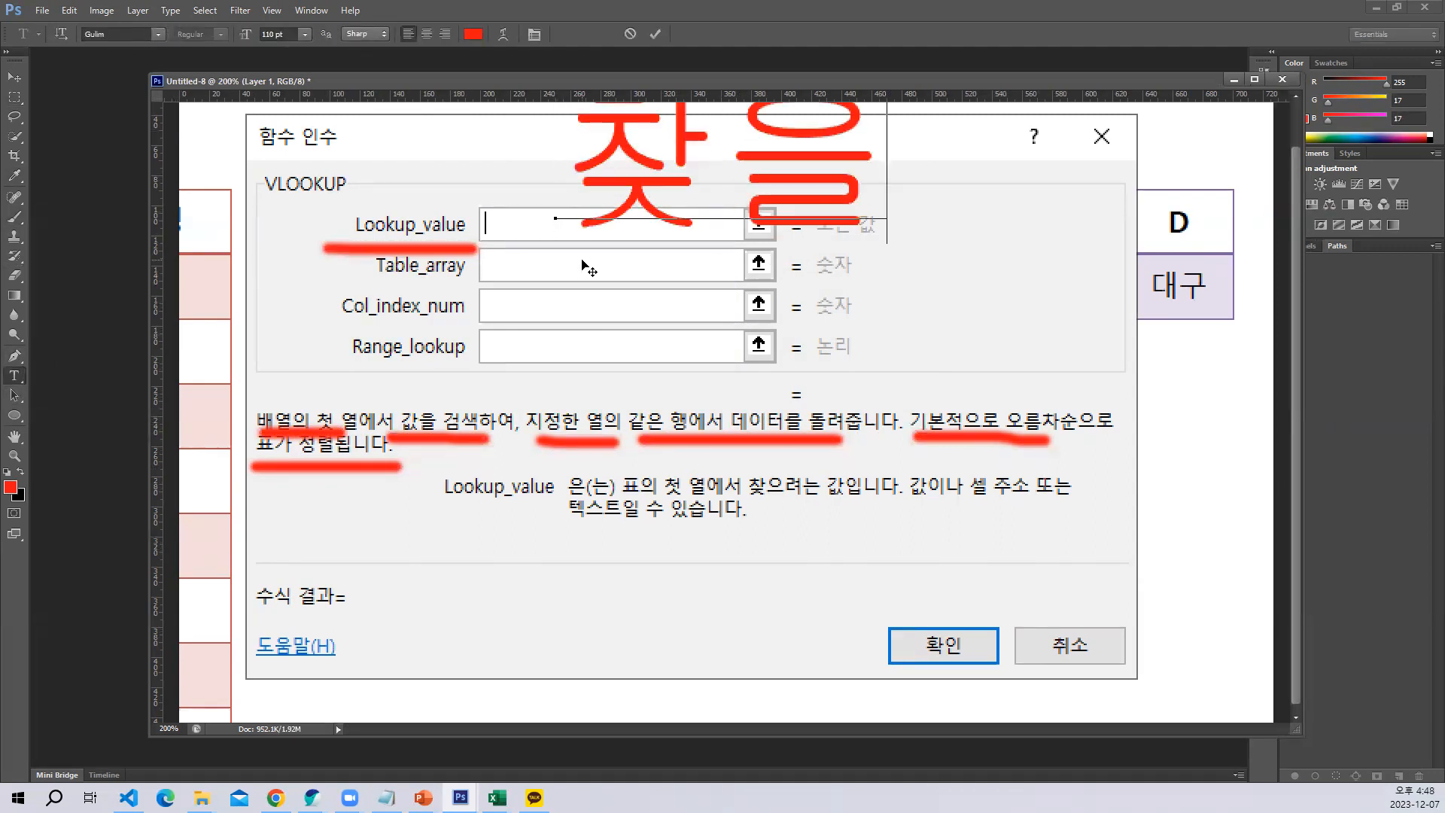
{"action": "type", "text": "ㄱ바"}
{"action": "key", "text": "BackSpace"}
{"action": "key", "text": "BackSpace"}
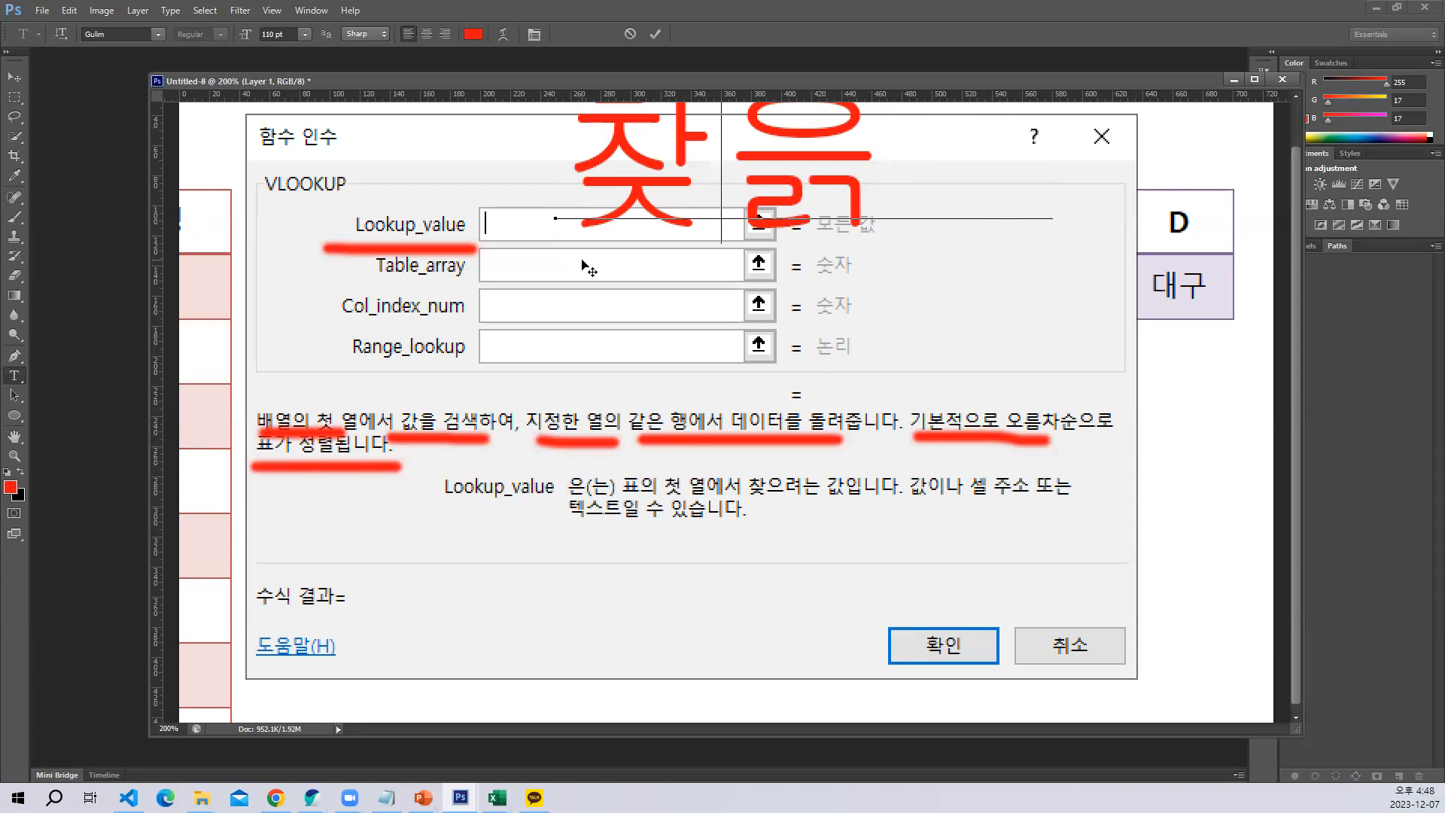
{"action": "type", "text": "으ㄹㄱㄷ"}
{"action": "key", "text": "BackSpace"}
{"action": "key", "text": "BackSpace"}
{"action": "type", "text": "ㅇㅡㄹㄱㅏㅂㅅ"}
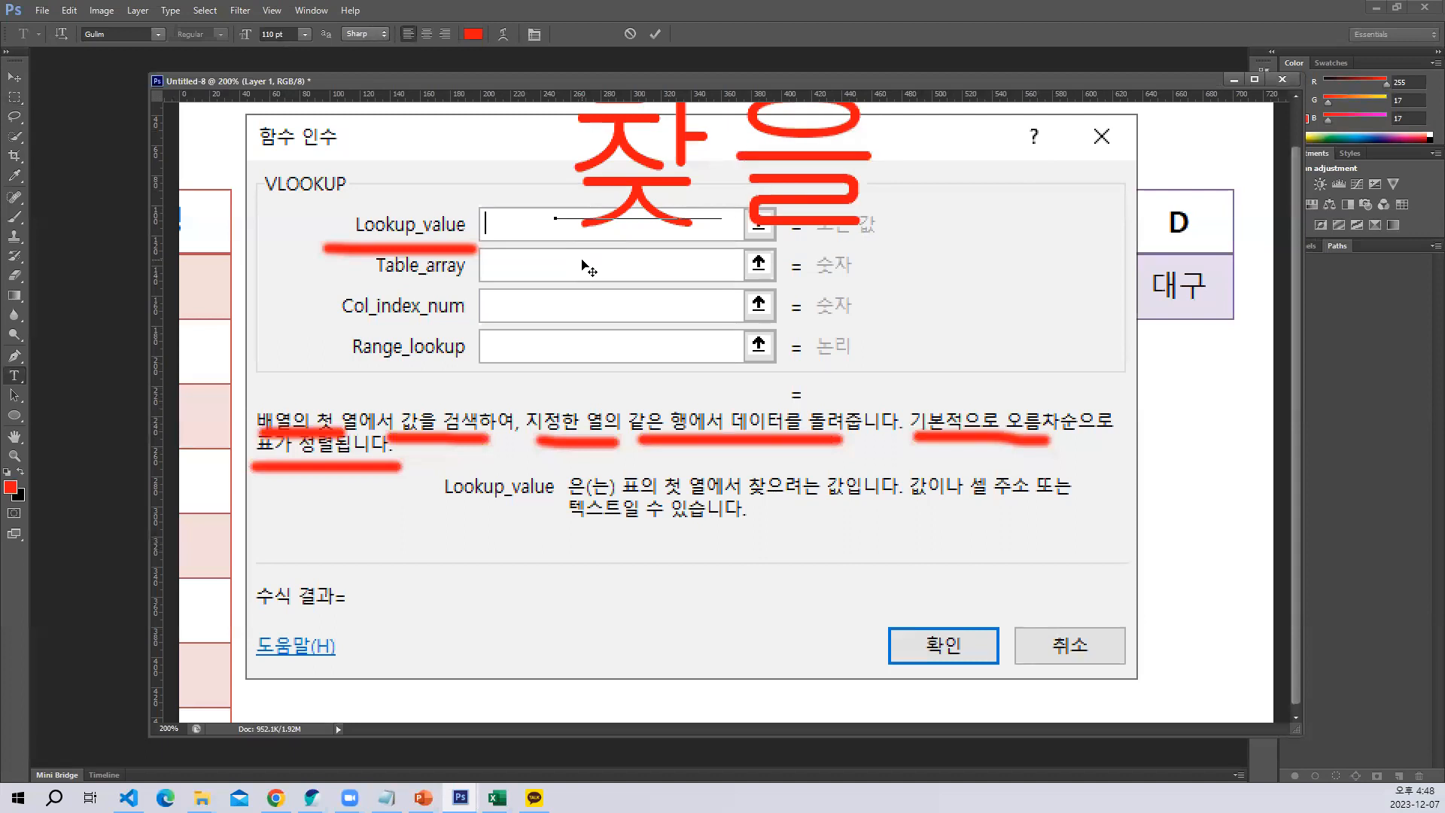
Reduce the 찾을값 text to 22 pt so it fits the Lookup_value field, and commit it
{"action": "key", "text": "ctrl+a"}
{"action": "key", "text": "ctrl+shift+comma"}
{"action": "key", "text": "ctrl+shift+comma"}
{"action": "key", "text": "ctrl+shift+comma"}
{"action": "key", "text": "ctrl+shift+comma"}
{"action": "key", "text": "ctrl+shift+comma"}
{"action": "key", "text": "ctrl+shift+comma"}
{"action": "key", "text": "ctrl+shift+comma"}
{"action": "key", "text": "ctrl+shift+comma"}
{"action": "key", "text": "ctrl+shift+comma"}
{"action": "key", "text": "ctrl+shift+comma"}
{"action": "key", "text": "ctrl+shift+comma"}
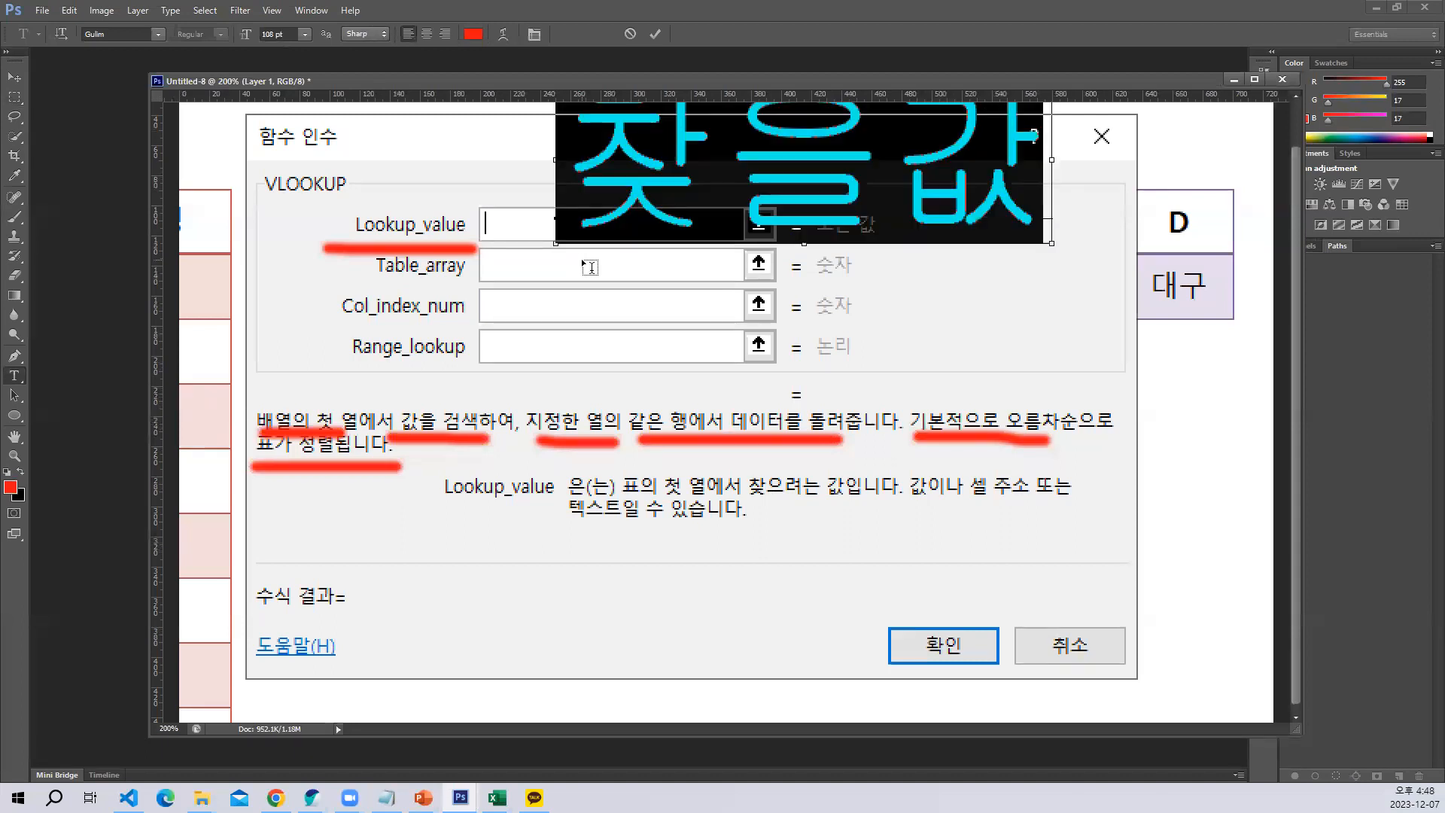
{"action": "key", "text": "ctrl+shift+comma"}
{"action": "key", "text": "ctrl+shift+comma"}
{"action": "key", "text": "ctrl+shift+comma"}
{"action": "key", "text": "ctrl+shift+comma"}
{"action": "key", "text": "ctrl+shift+comma"}
{"action": "key", "text": "ctrl+shift+comma"}
{"action": "key", "text": "ctrl+shift+comma"}
{"action": "key", "text": "ctrl+shift+comma"}
{"action": "key", "text": "ctrl+shift+comma"}
{"action": "key", "text": "ctrl+shift+comma"}
{"action": "key", "text": "ctrl+shift+comma"}
{"action": "key", "text": "ctrl+shift+comma"}
{"action": "key", "text": "ctrl+shift+comma"}
{"action": "key", "text": "ctrl+shift+comma"}
{"action": "key", "text": "ctrl+shift+comma"}
{"action": "key", "text": "ctrl+shift+comma"}
{"action": "key", "text": "ctrl+shift+comma"}
{"action": "key", "text": "ctrl+shift+comma"}
{"action": "key", "text": "ctrl+shift+comma"}
{"action": "key", "text": "ctrl+shift+comma"}
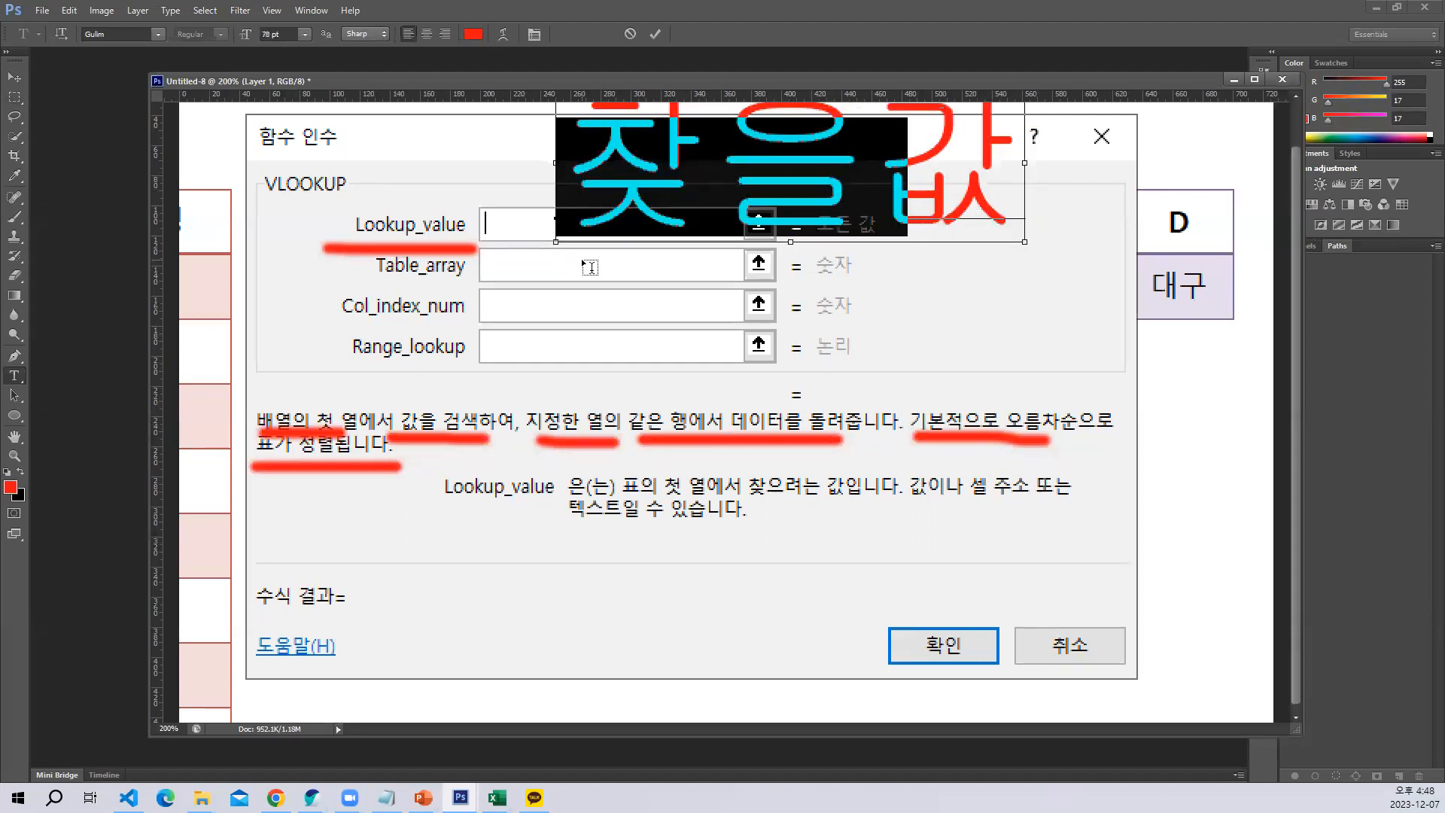
{"action": "key", "text": "ctrl+shift+comma"}
{"action": "key", "text": "ctrl+shift+comma"}
{"action": "key", "text": "ctrl+shift+comma"}
{"action": "key", "text": "ctrl+shift+comma"}
{"action": "key", "text": "ctrl+shift+comma"}
{"action": "key", "text": "ctrl+shift+comma"}
{"action": "key", "text": "ctrl+shift+comma"}
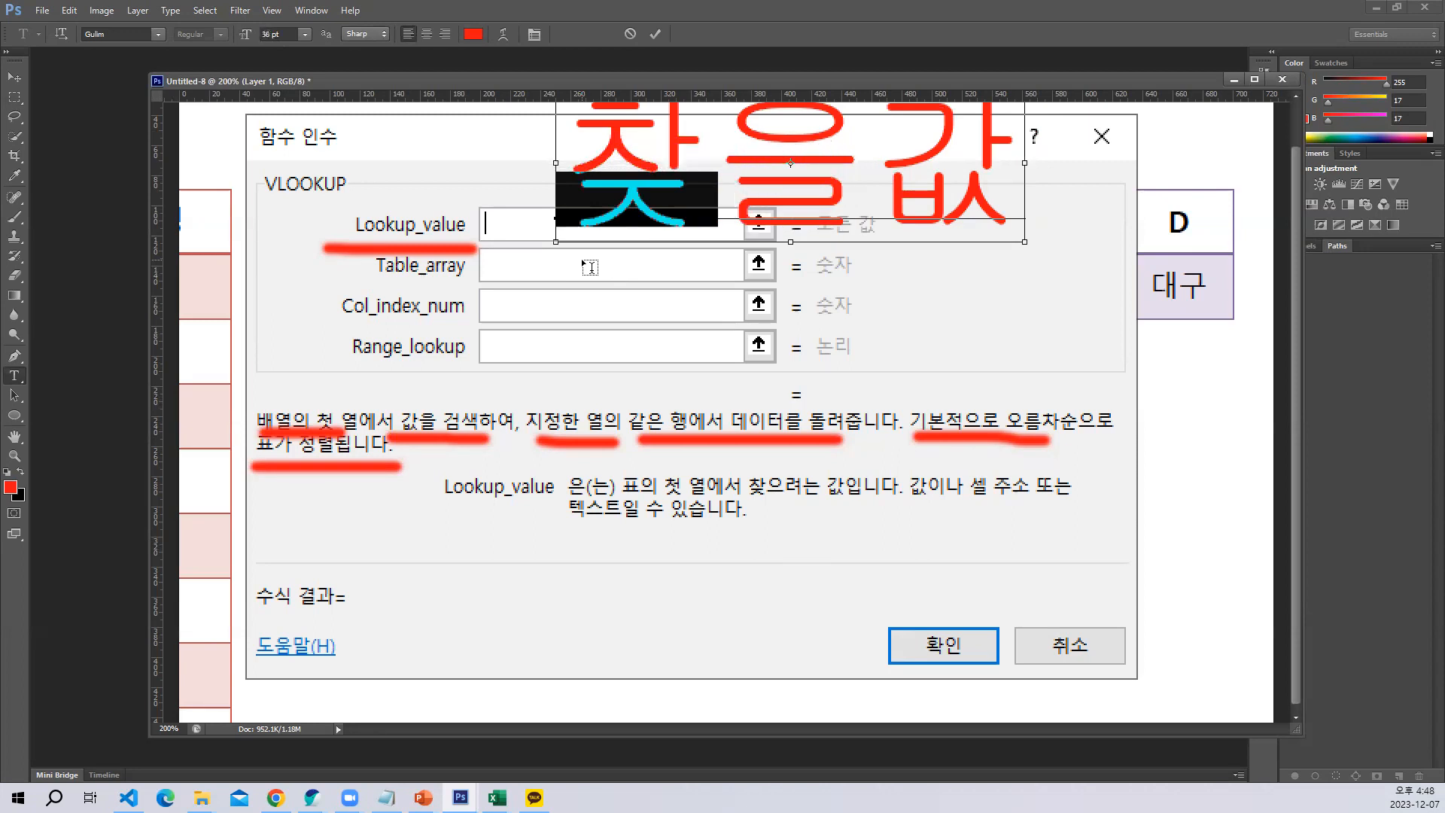
{"action": "key", "text": "ctrl+shift+comma"}
{"action": "key", "text": "ctrl+shift+comma"}
{"action": "key", "text": "ctrl+shift+comma"}
{"action": "key", "text": "ctrl+shift+comma"}
{"action": "key", "text": "ctrl+shift+comma"}
{"action": "key", "text": "ctrl+shift+comma"}
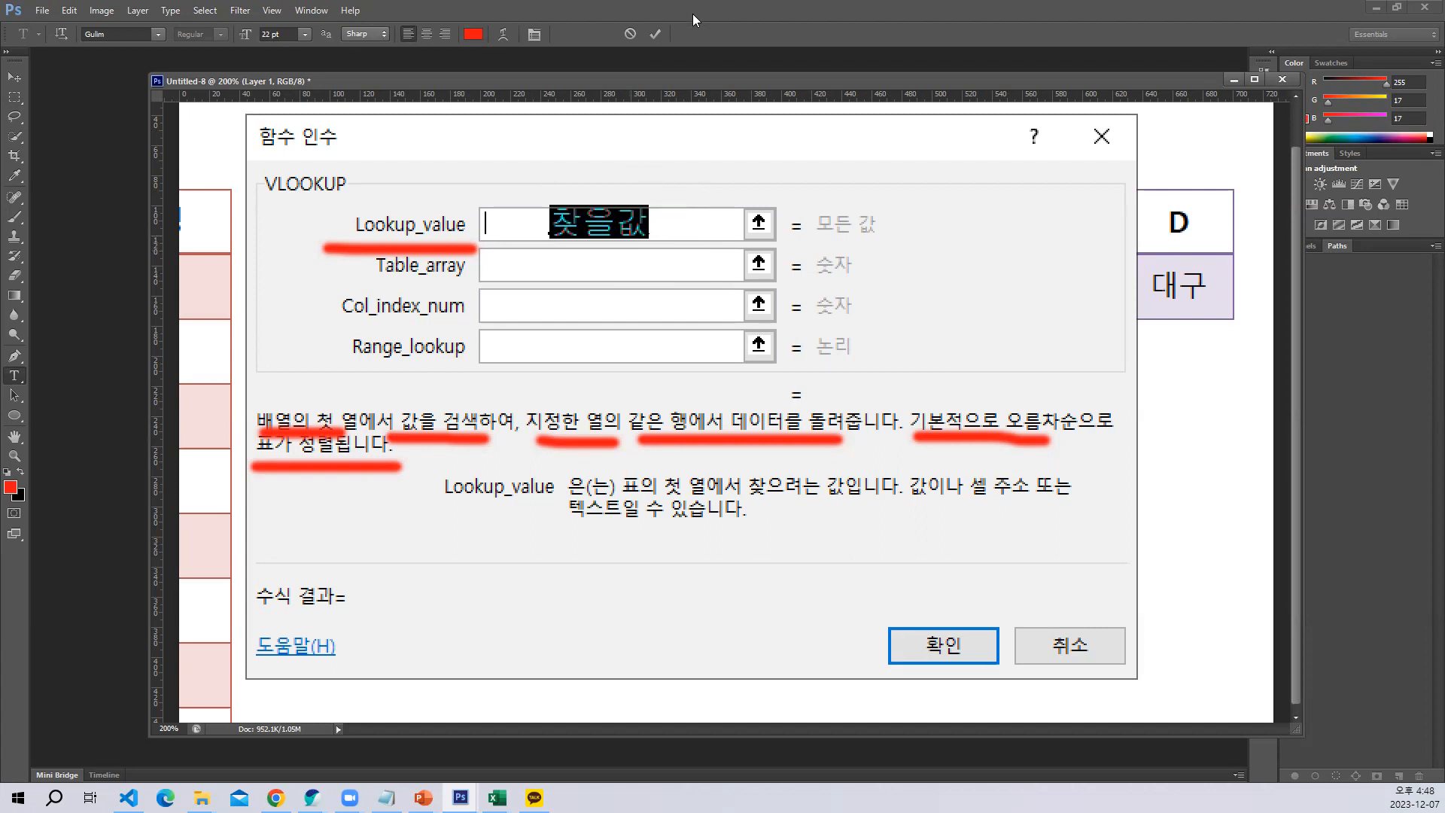
{"action": "left_click", "coordinate": [655, 34]}
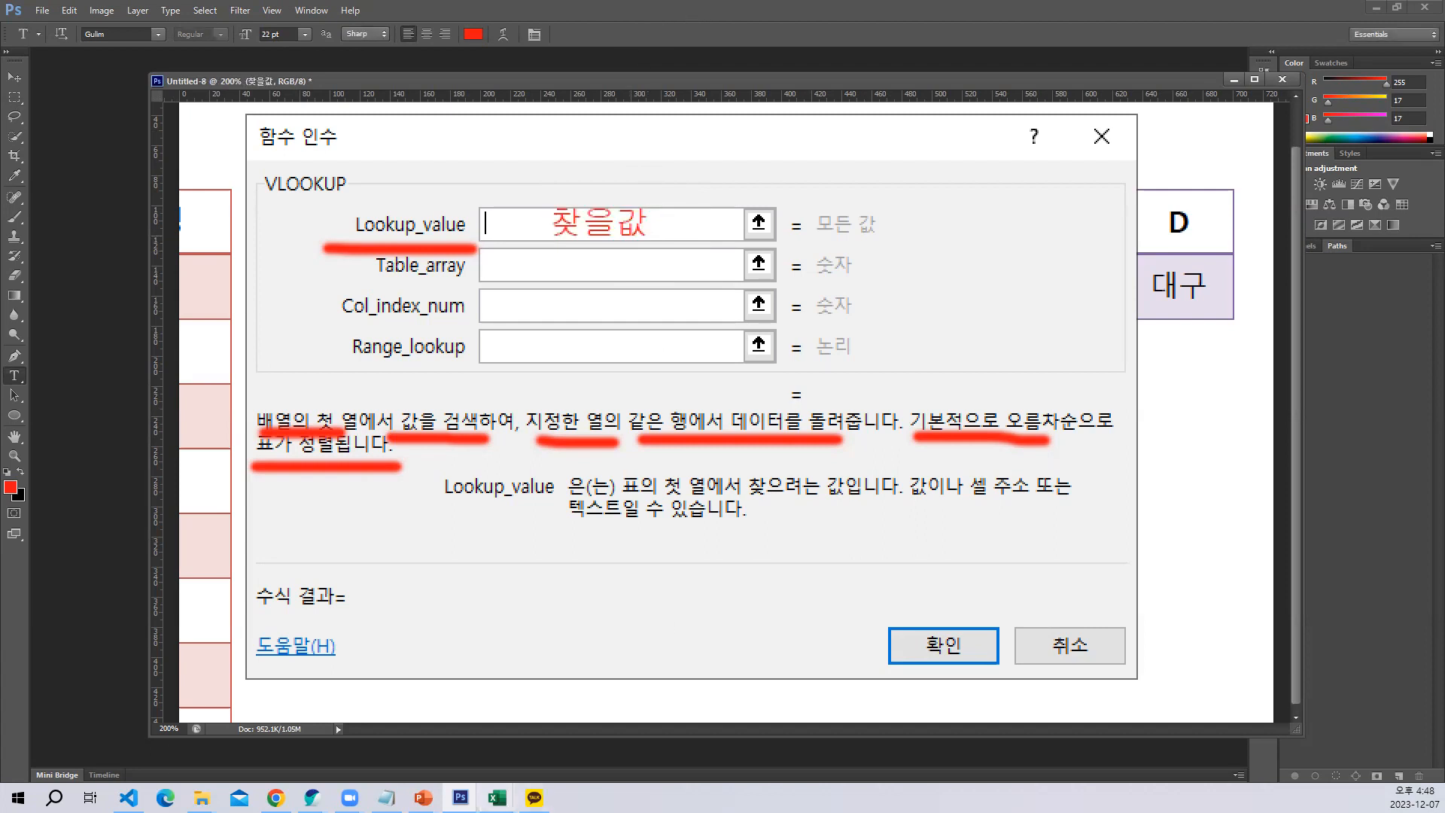
Switch back to the Excel workbook 10상품과지역_완성 and set the VLOOKUP's Lookup_value to C5
{"action": "left_click", "coordinate": [497, 797]}
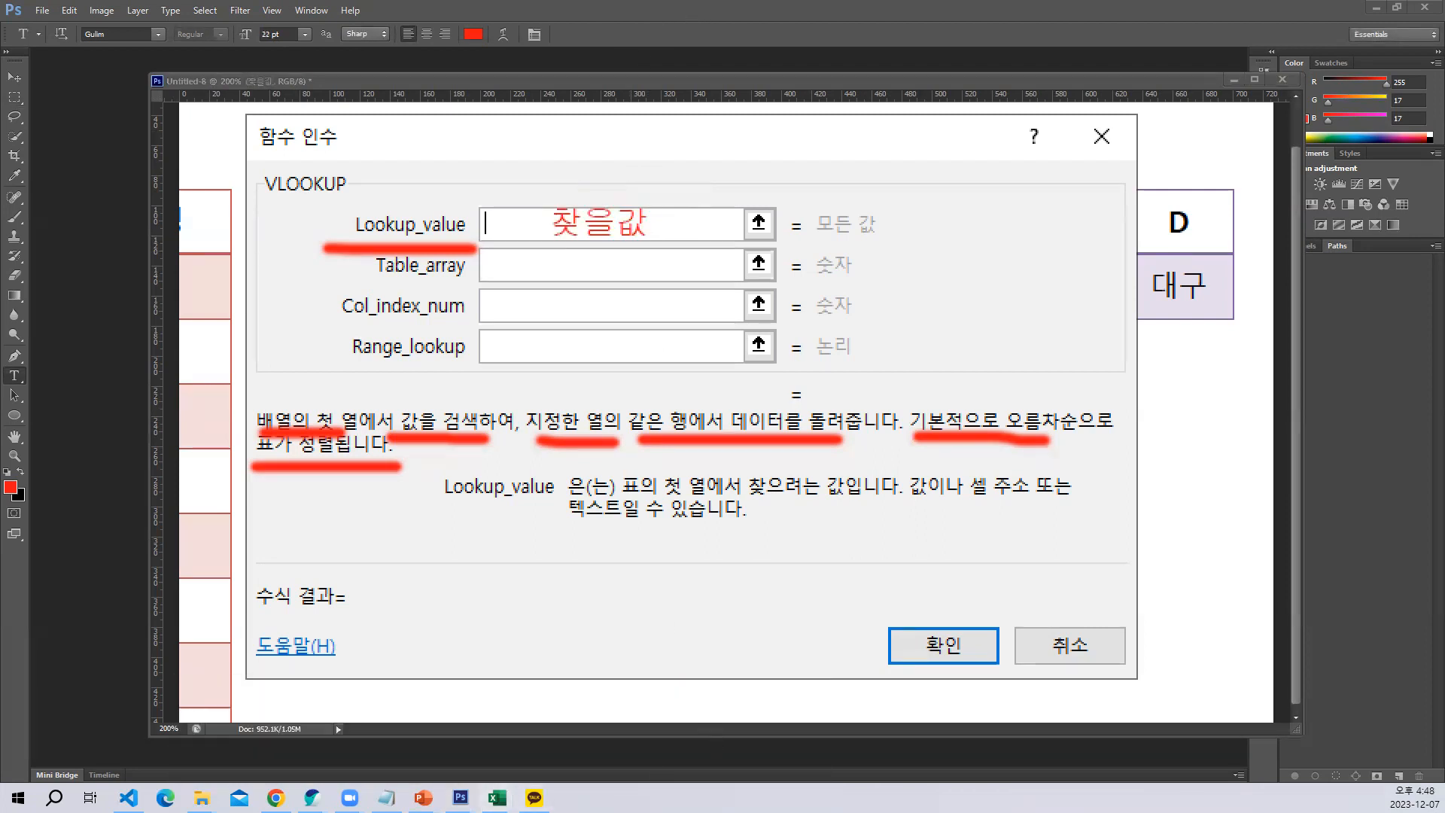
{"action": "left_click", "coordinate": [728, 757]}
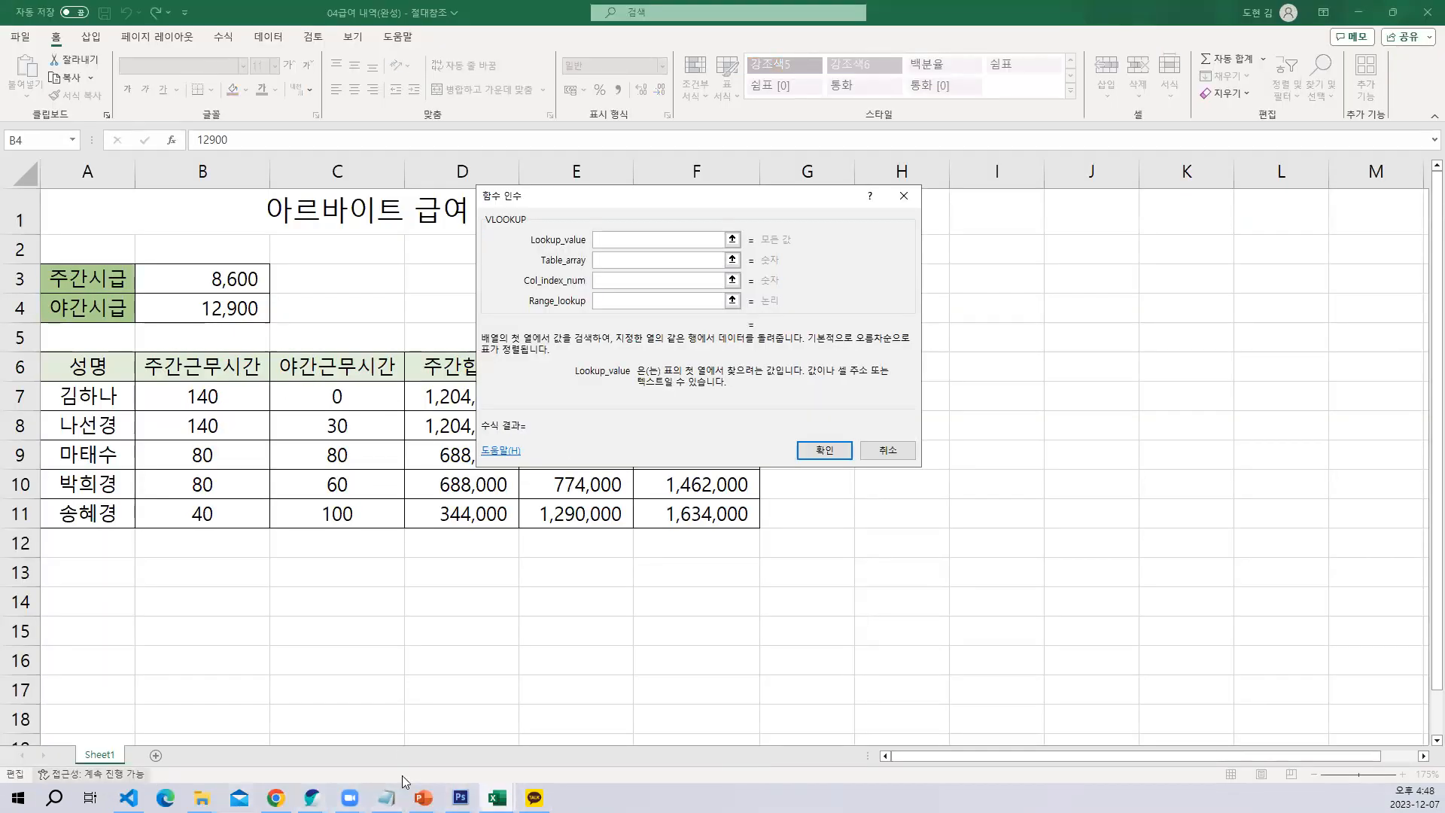
{"action": "left_click", "coordinate": [496, 797]}
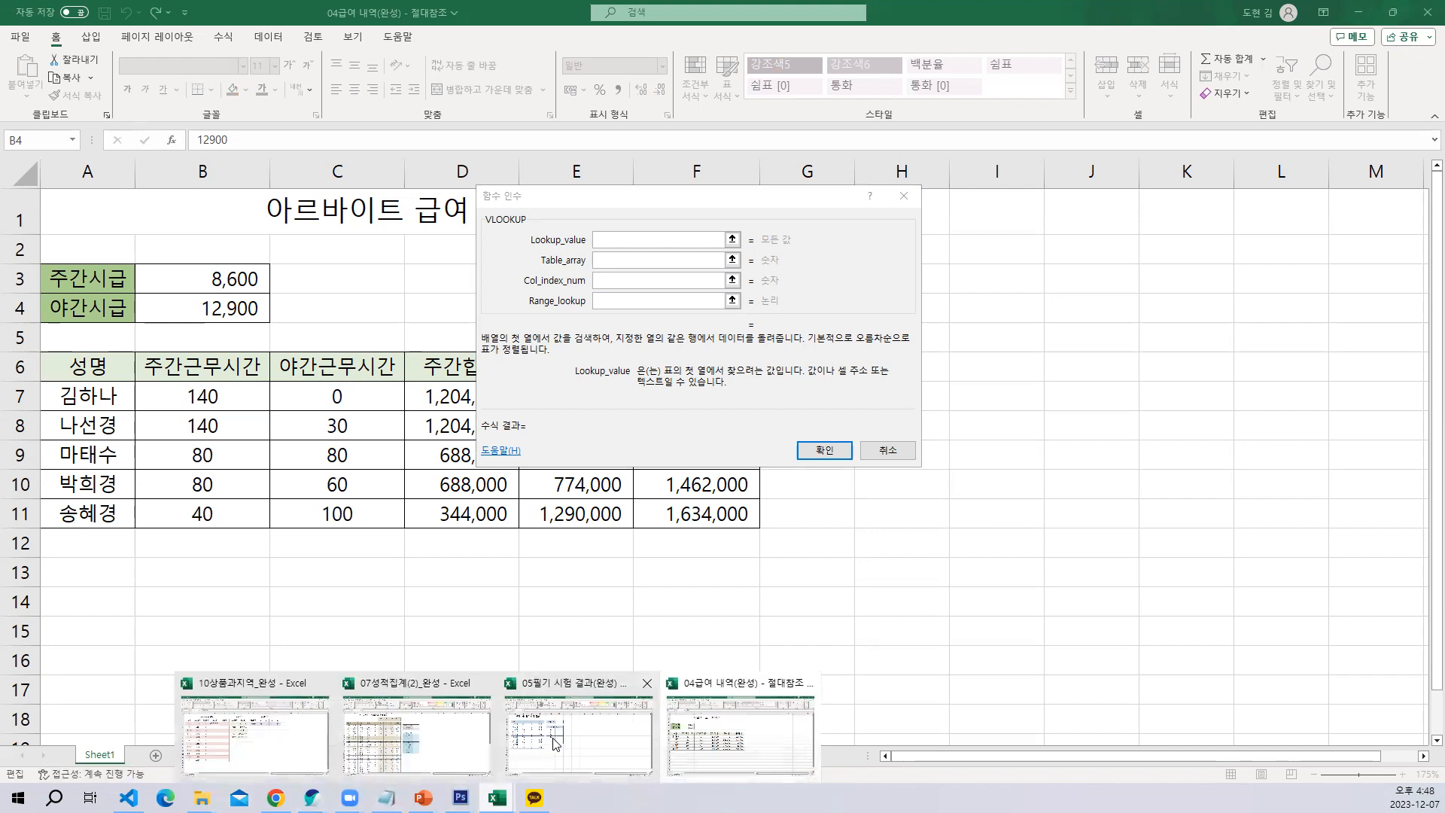
{"action": "left_click", "coordinate": [246, 743]}
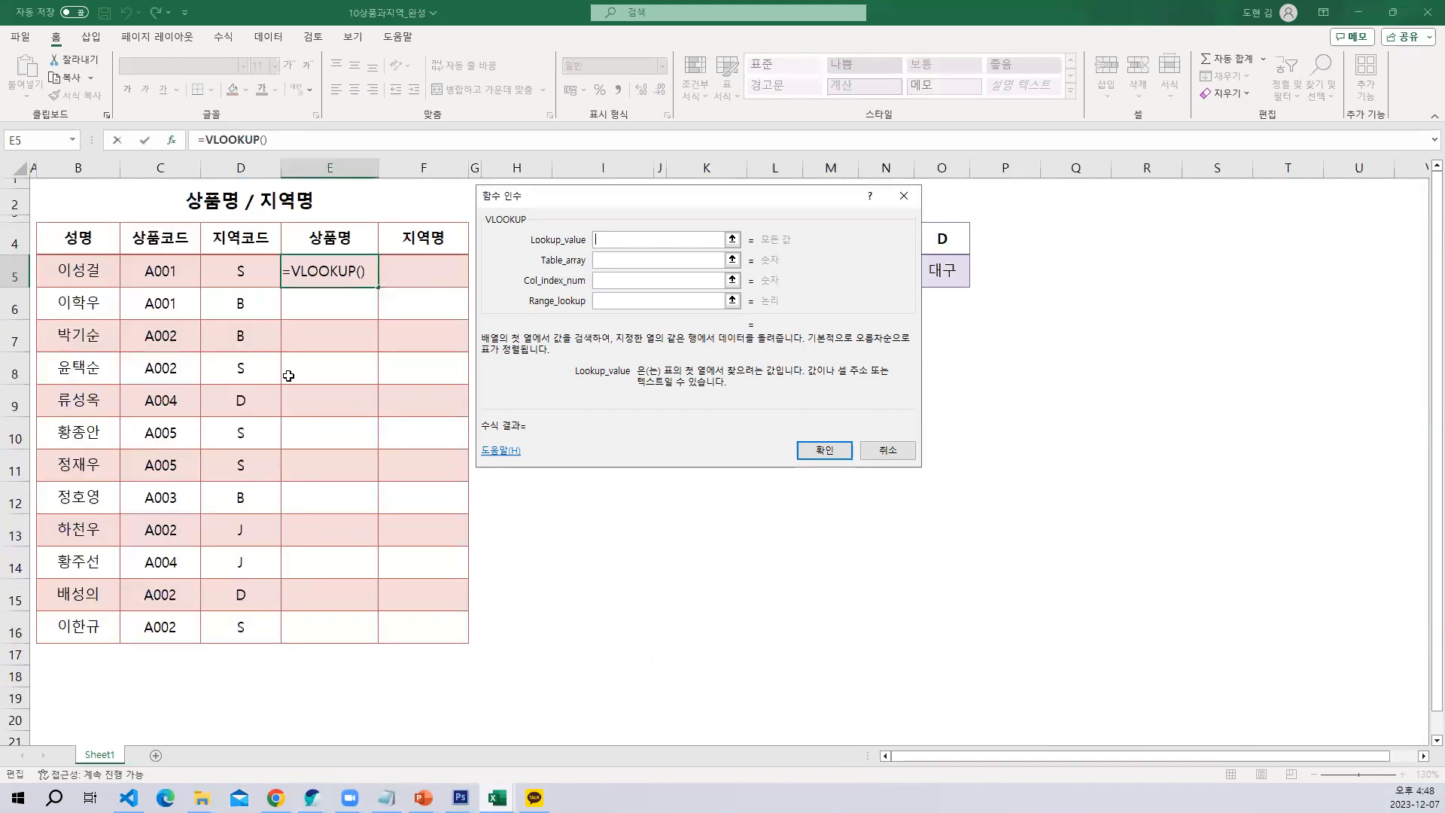
{"action": "left_click", "coordinate": [154, 271]}
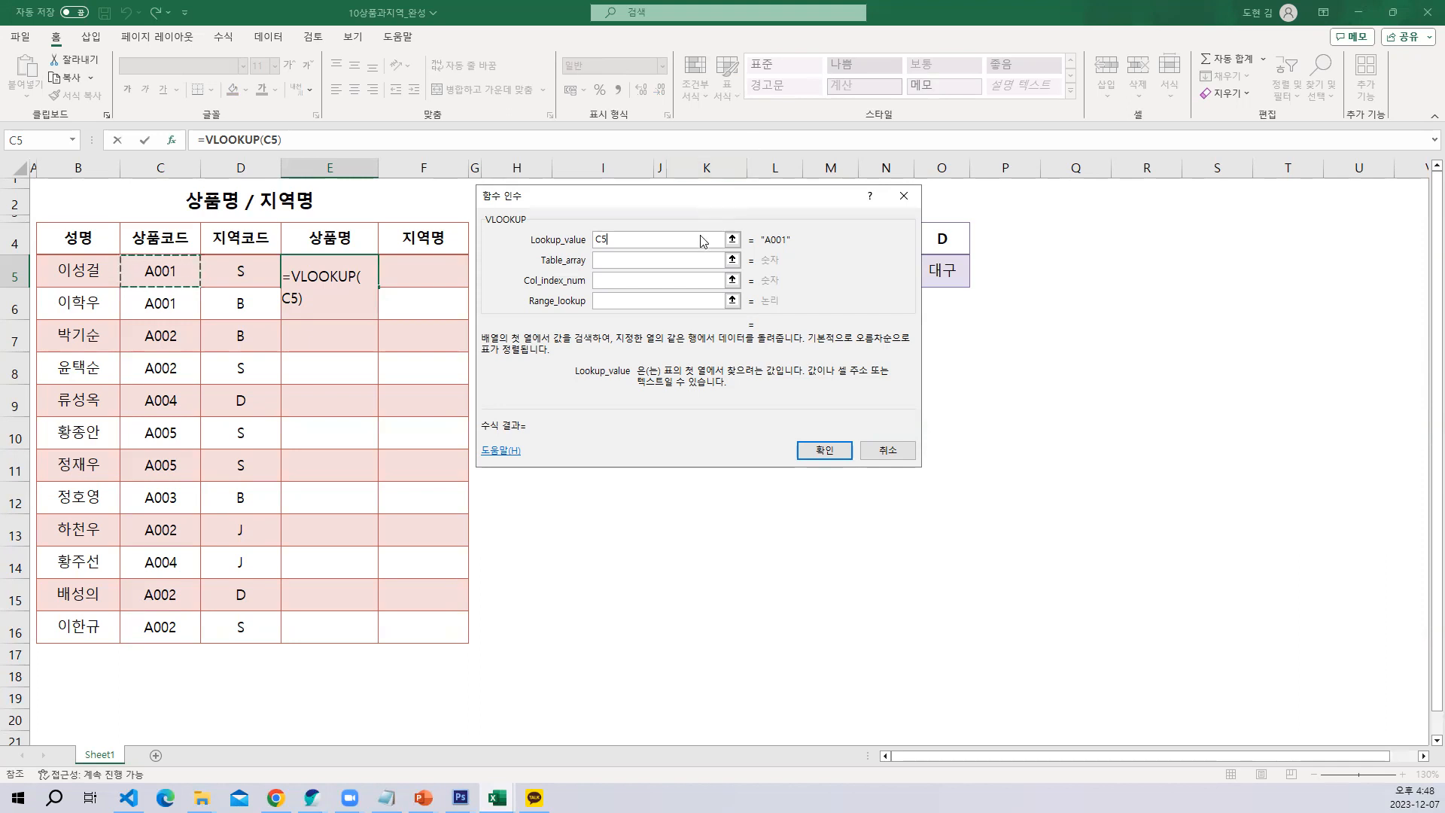
Move the function arguments dialog clear of the 상품코드 table, set Table_array to H5:I9 and go to the Col_index_num argument
{"action": "left_click_drag", "start_coordinate": [702, 208], "coordinate": [1008, 319]}
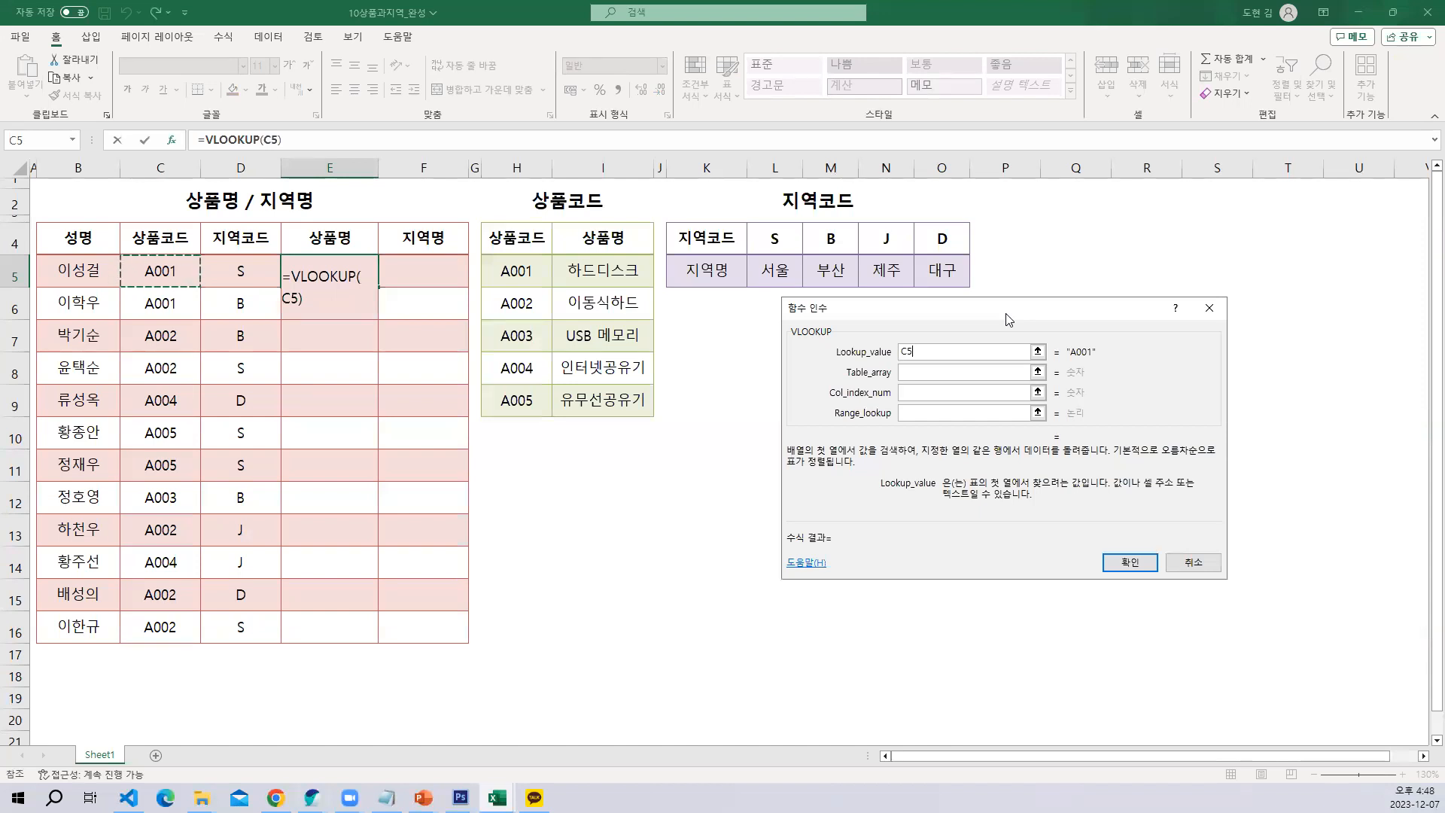
{"action": "left_click_drag", "start_coordinate": [1008, 320], "coordinate": [1016, 253]}
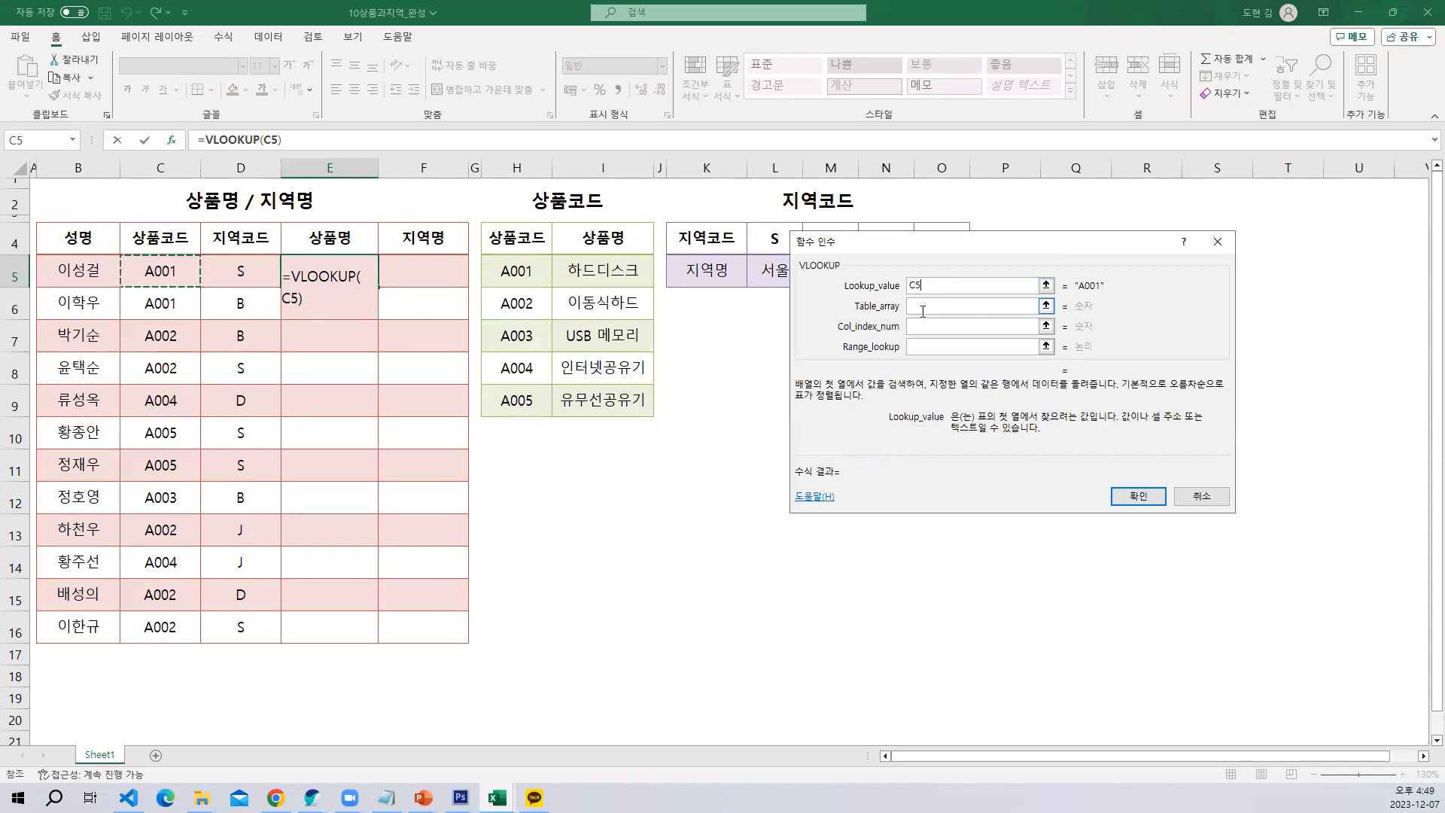
{"action": "left_click", "coordinate": [923, 311]}
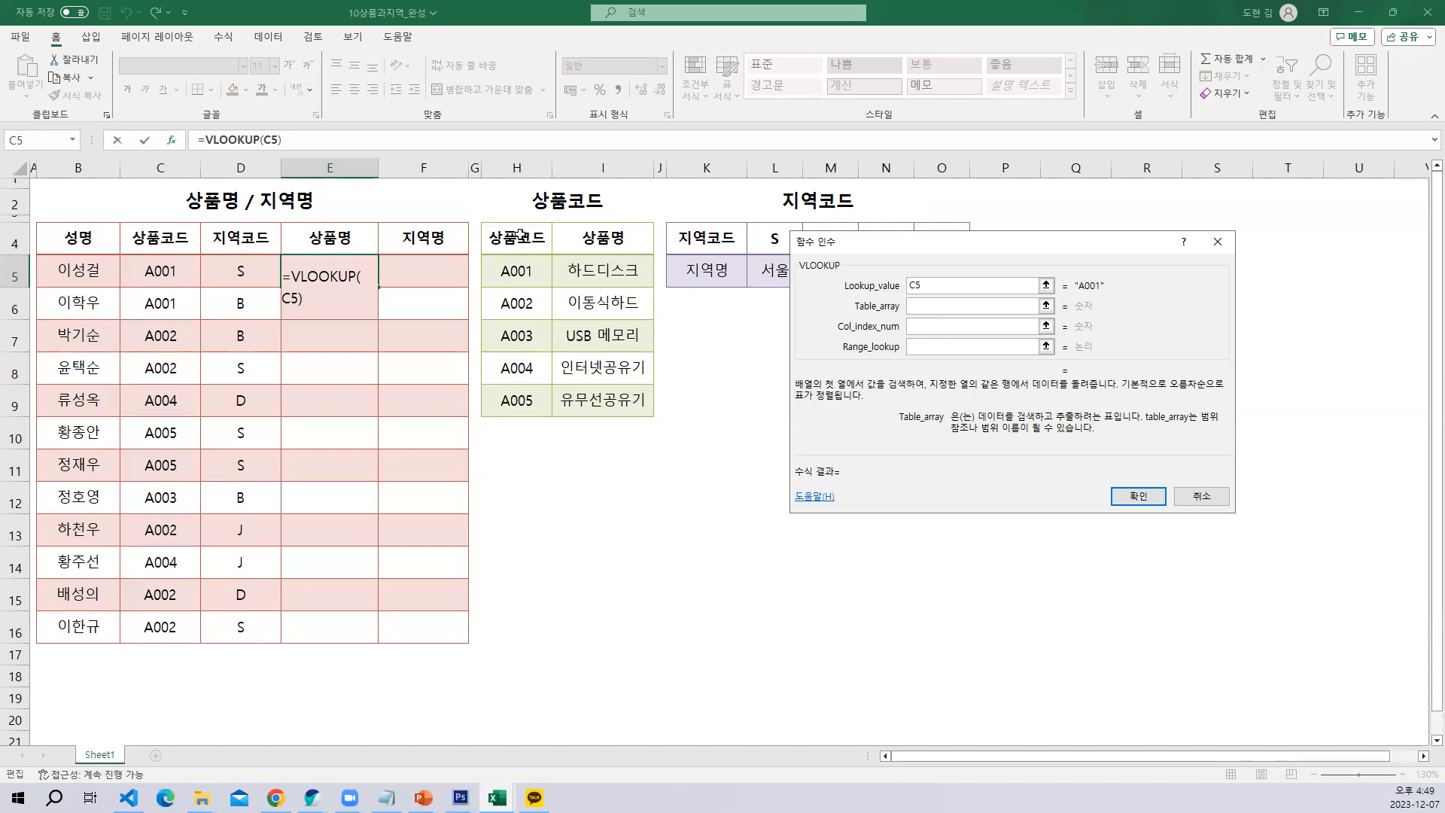
{"action": "left_click_drag", "start_coordinate": [503, 265], "coordinate": [603, 391]}
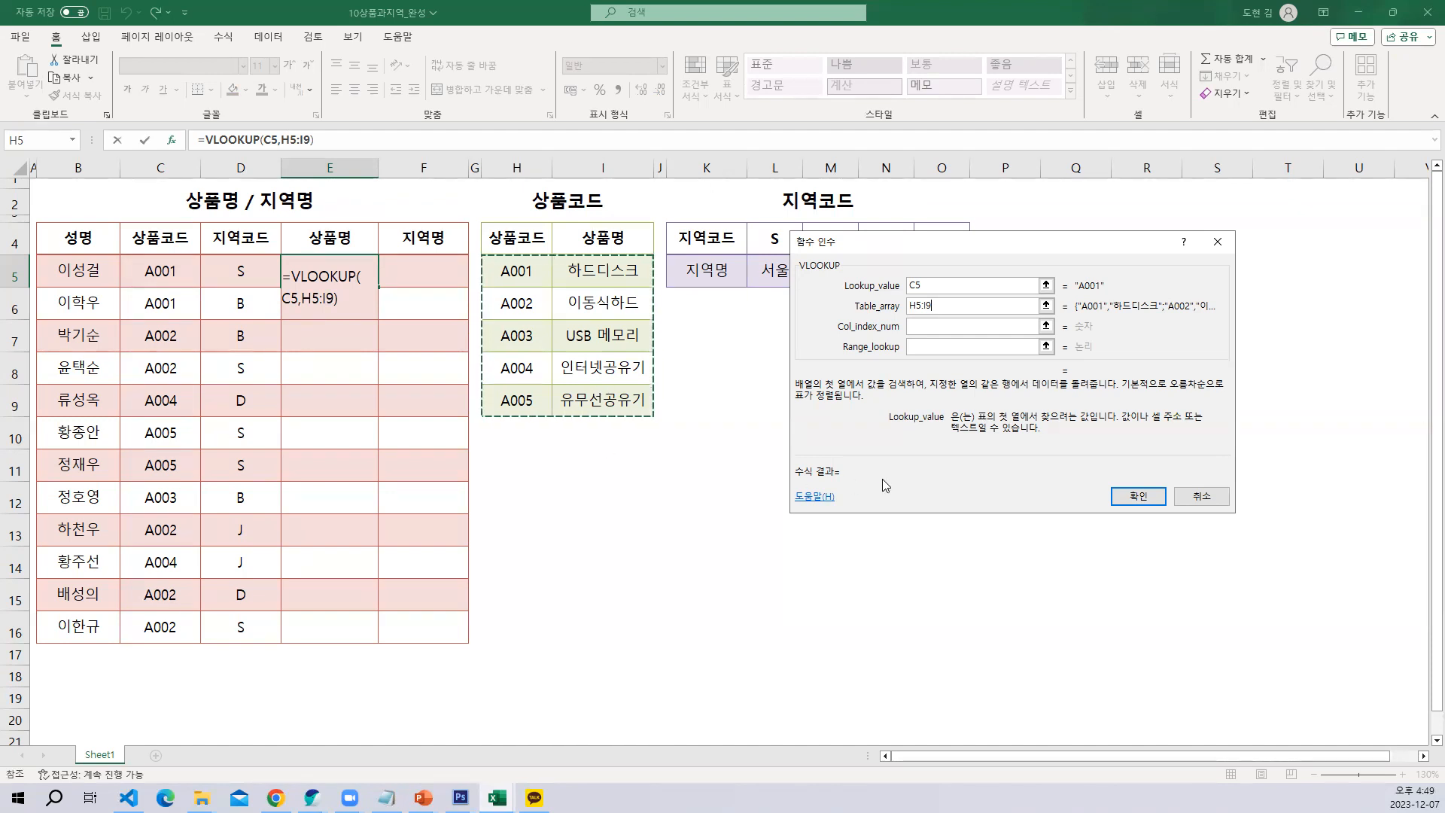
{"action": "left_click", "coordinate": [921, 327]}
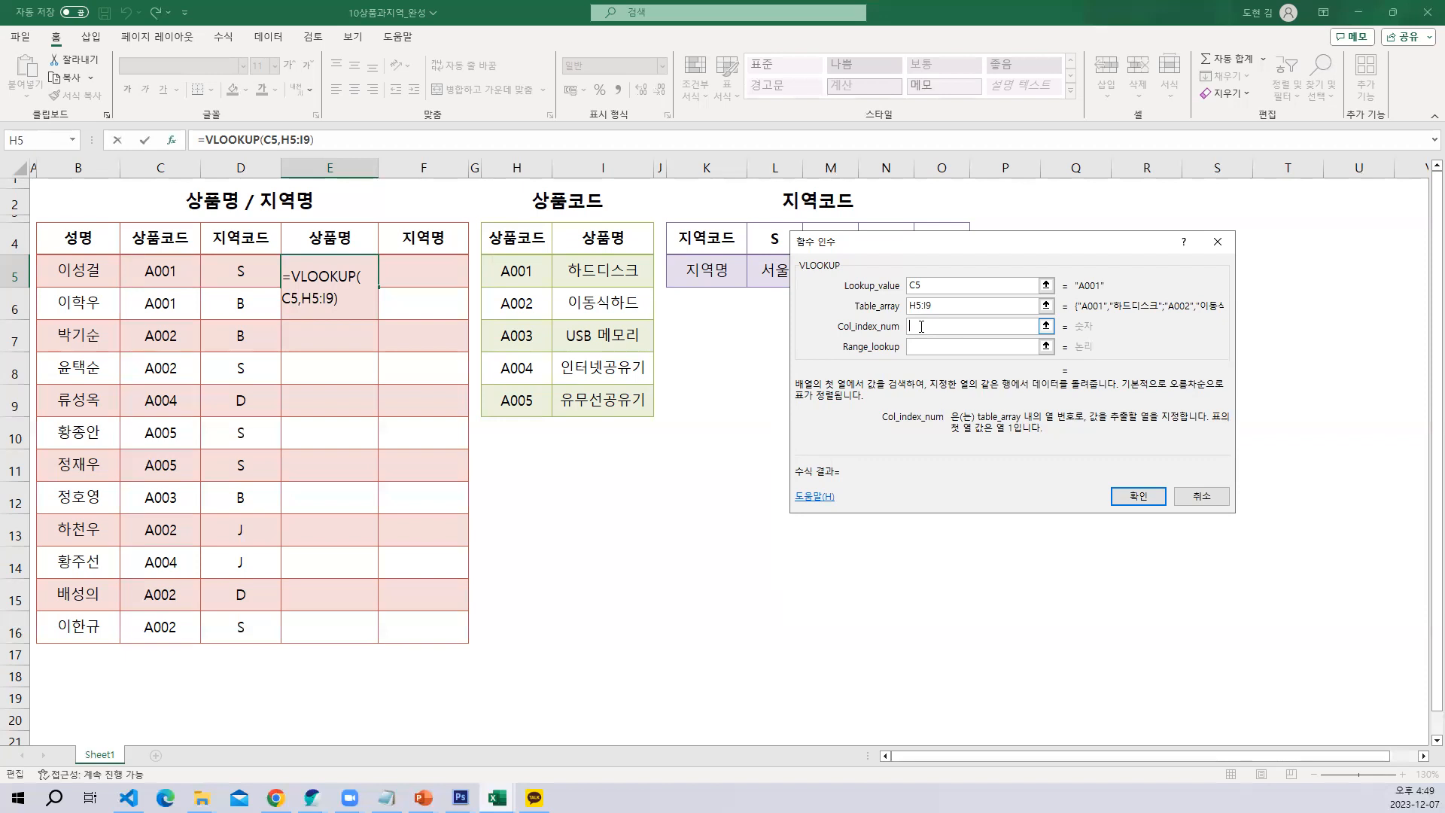
Capture the 상품코드 table, paste it into a new Photoshop document and detach that document into its own floating window
{"action": "key", "text": "Print"}
{"action": "left_click_drag", "start_coordinate": [435, 154], "coordinate": [693, 475]}
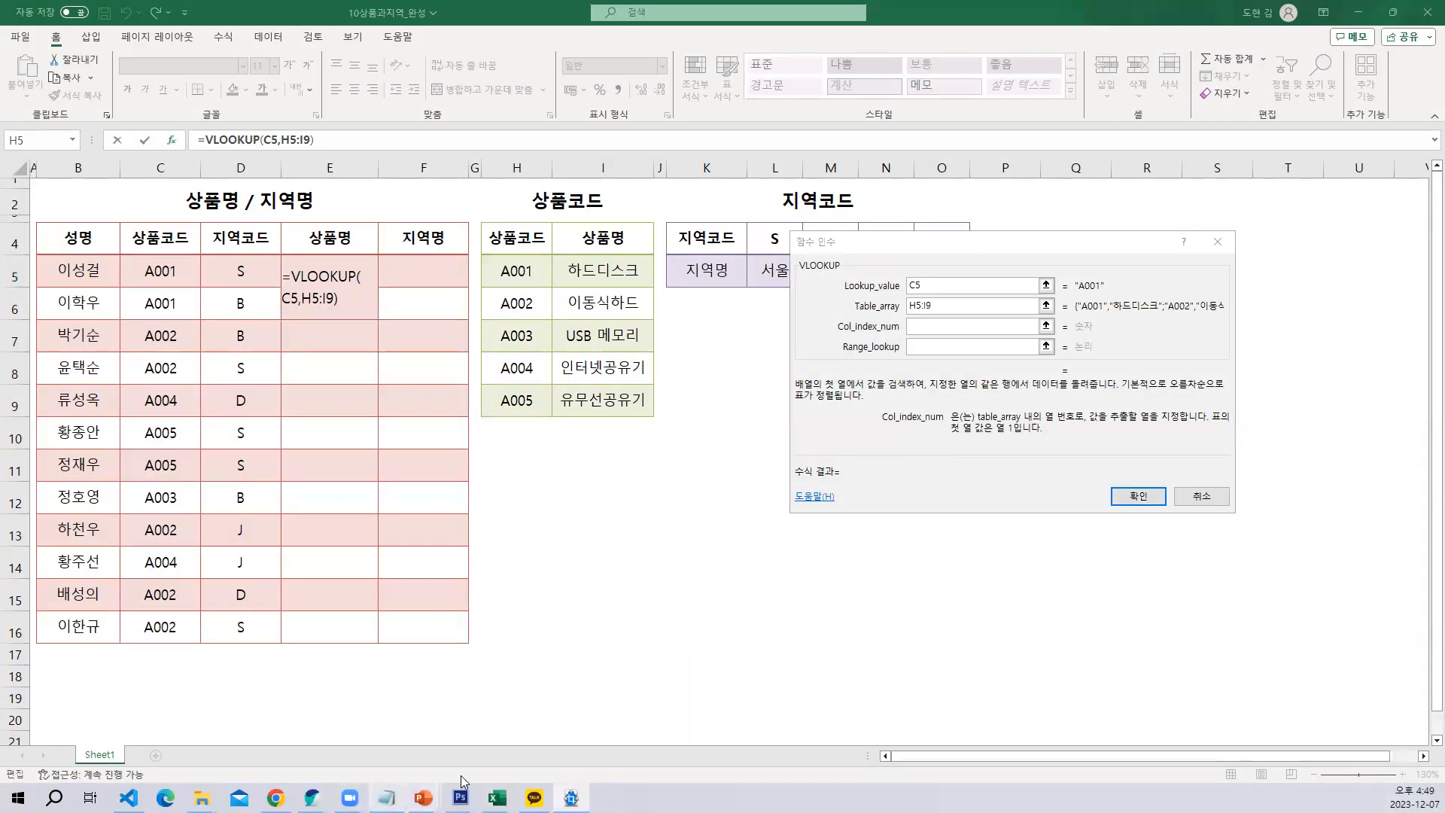
{"action": "mouse_move", "coordinate": [461, 796]}
{"action": "left_click", "coordinate": [743, 742]}
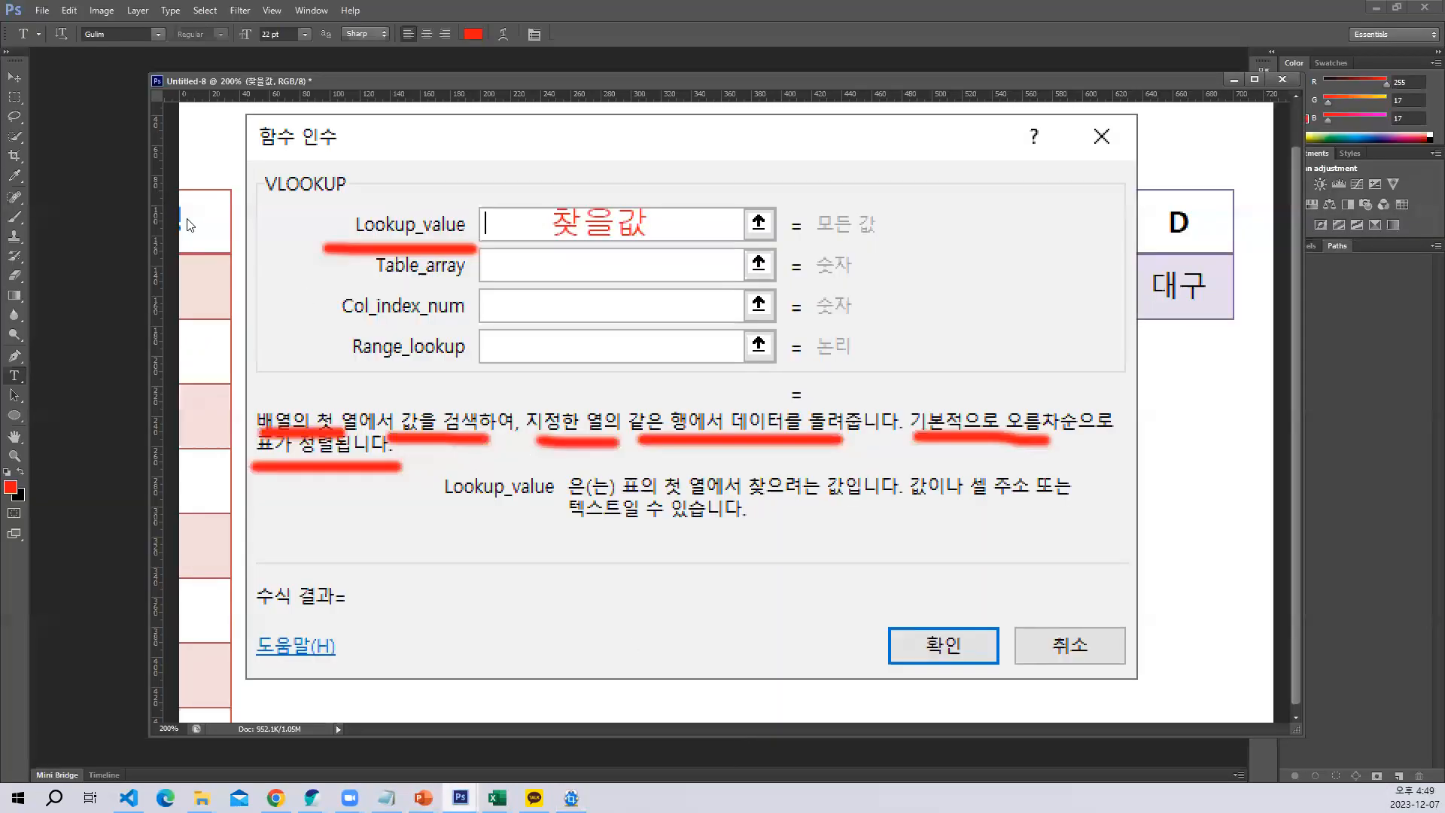
{"action": "left_click", "coordinate": [41, 11]}
{"action": "left_click", "coordinate": [55, 26]}
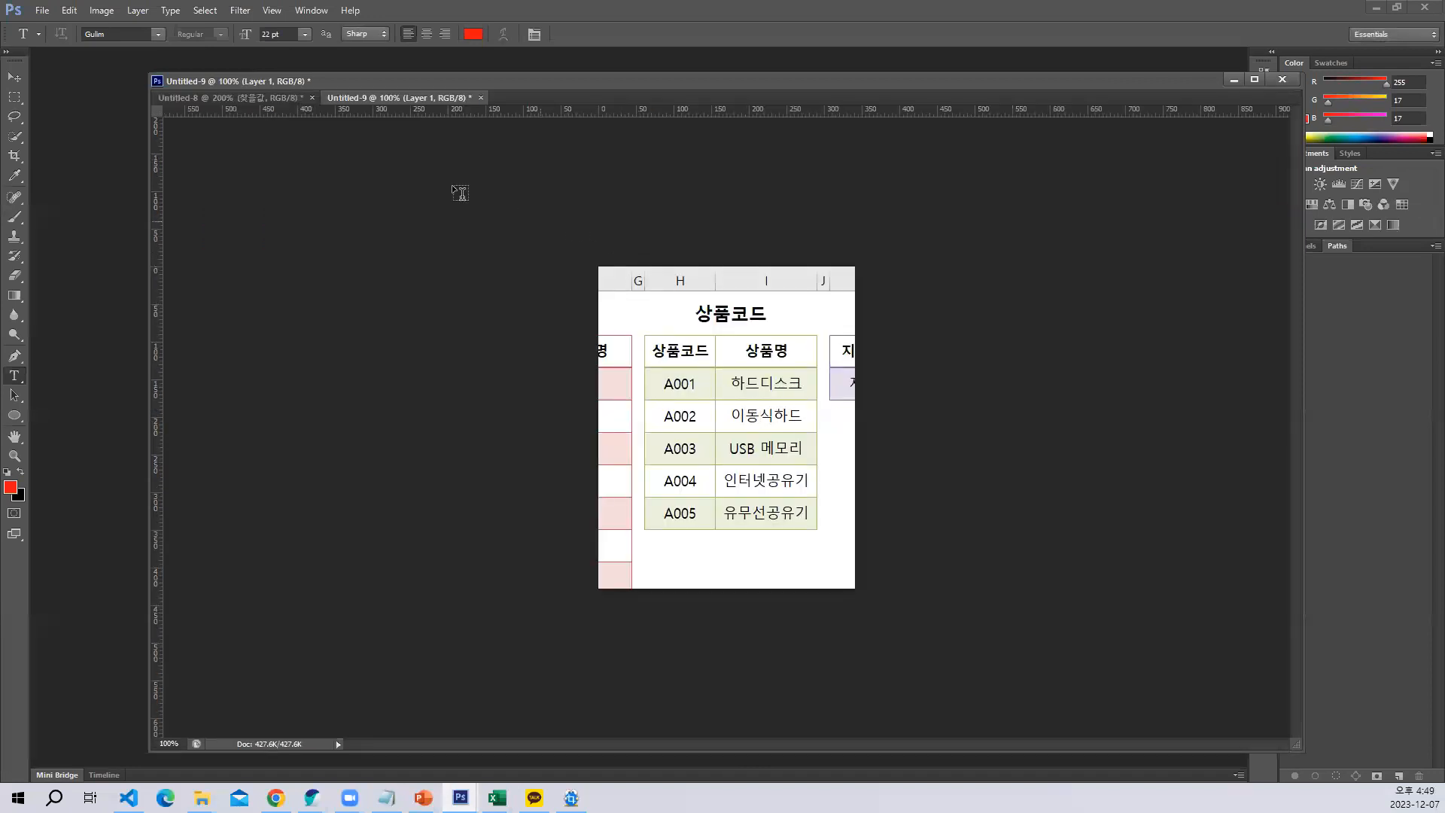
{"action": "left_click_drag", "start_coordinate": [458, 104], "coordinate": [668, 307]}
{"action": "left_click", "coordinate": [668, 307]}
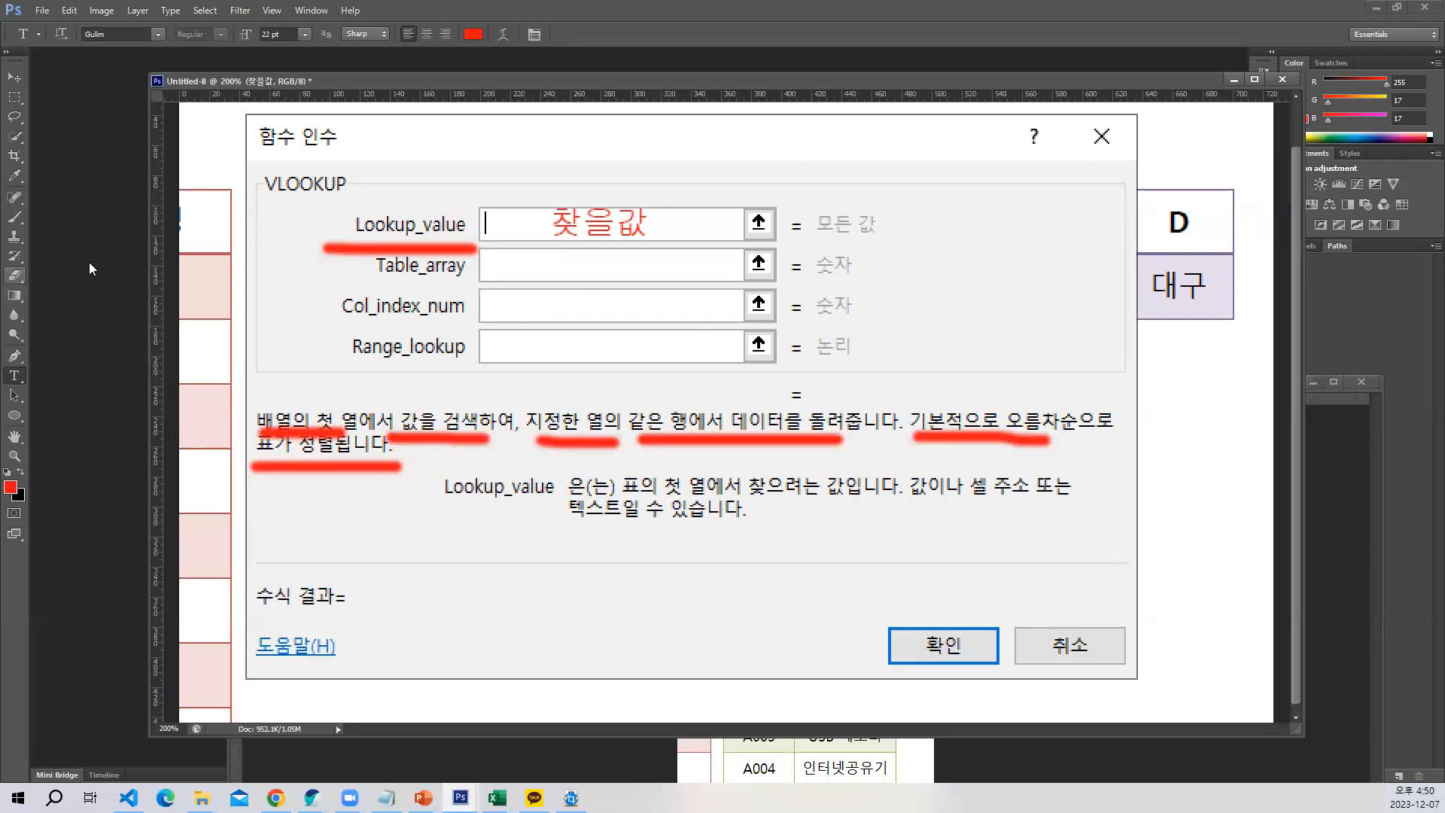
Label the Table_array field 표 and the Col_index_num field 몇번째 on the dialog capture
{"action": "left_click", "coordinate": [527, 274]}
{"action": "type", "text": "표"}
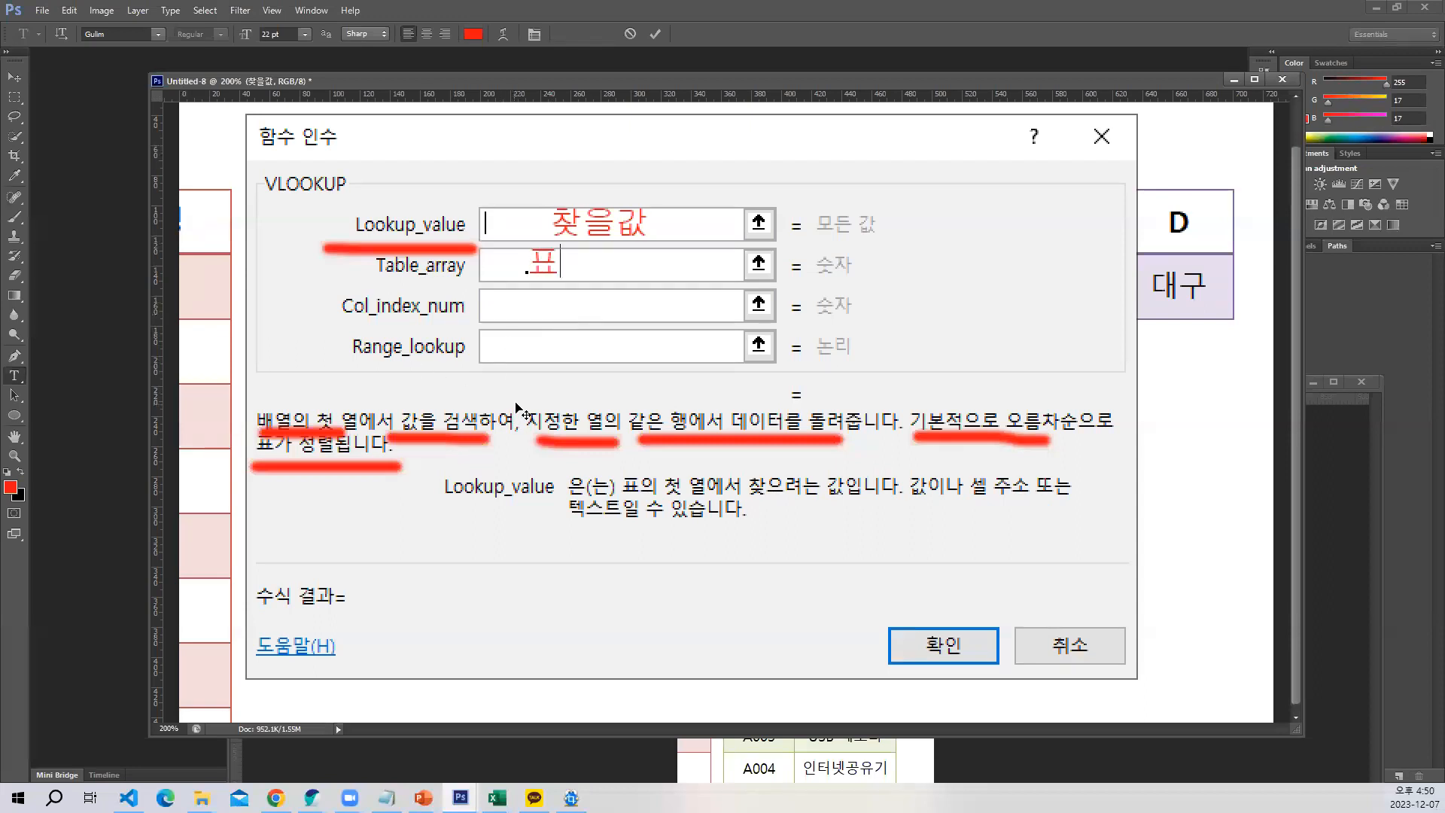
{"action": "left_click", "coordinate": [655, 33]}
{"action": "left_click", "coordinate": [516, 317]}
{"action": "type", "text": "몇번"}
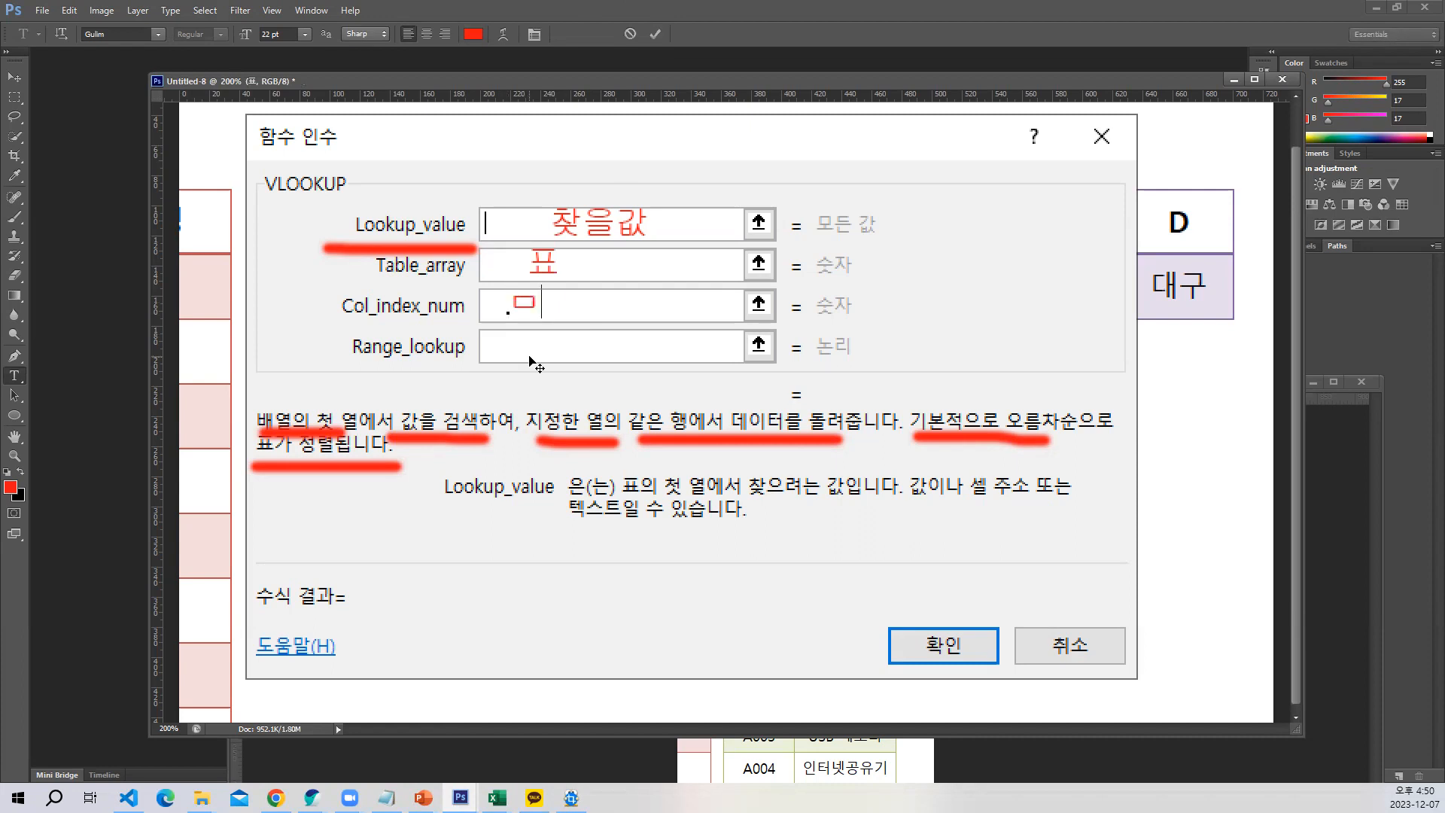
{"action": "type", "text": "째"}
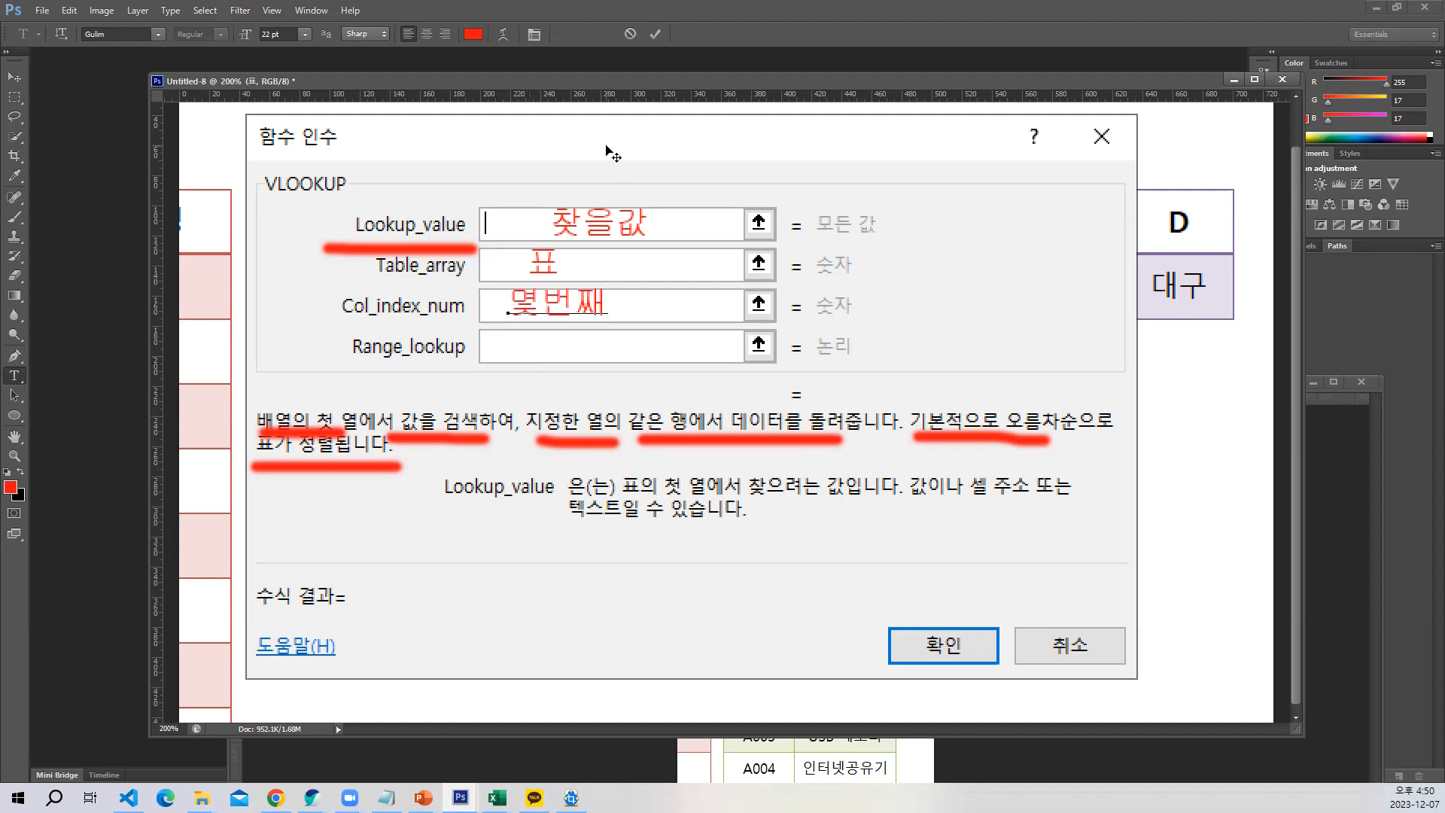
{"action": "left_click", "coordinate": [655, 34]}
Bring the 상품코드 capture forward, brush the numbers 1 and 2 above its columns and outline the 상품명 header in red
{"action": "left_click_drag", "start_coordinate": [796, 83], "coordinate": [784, 213]}
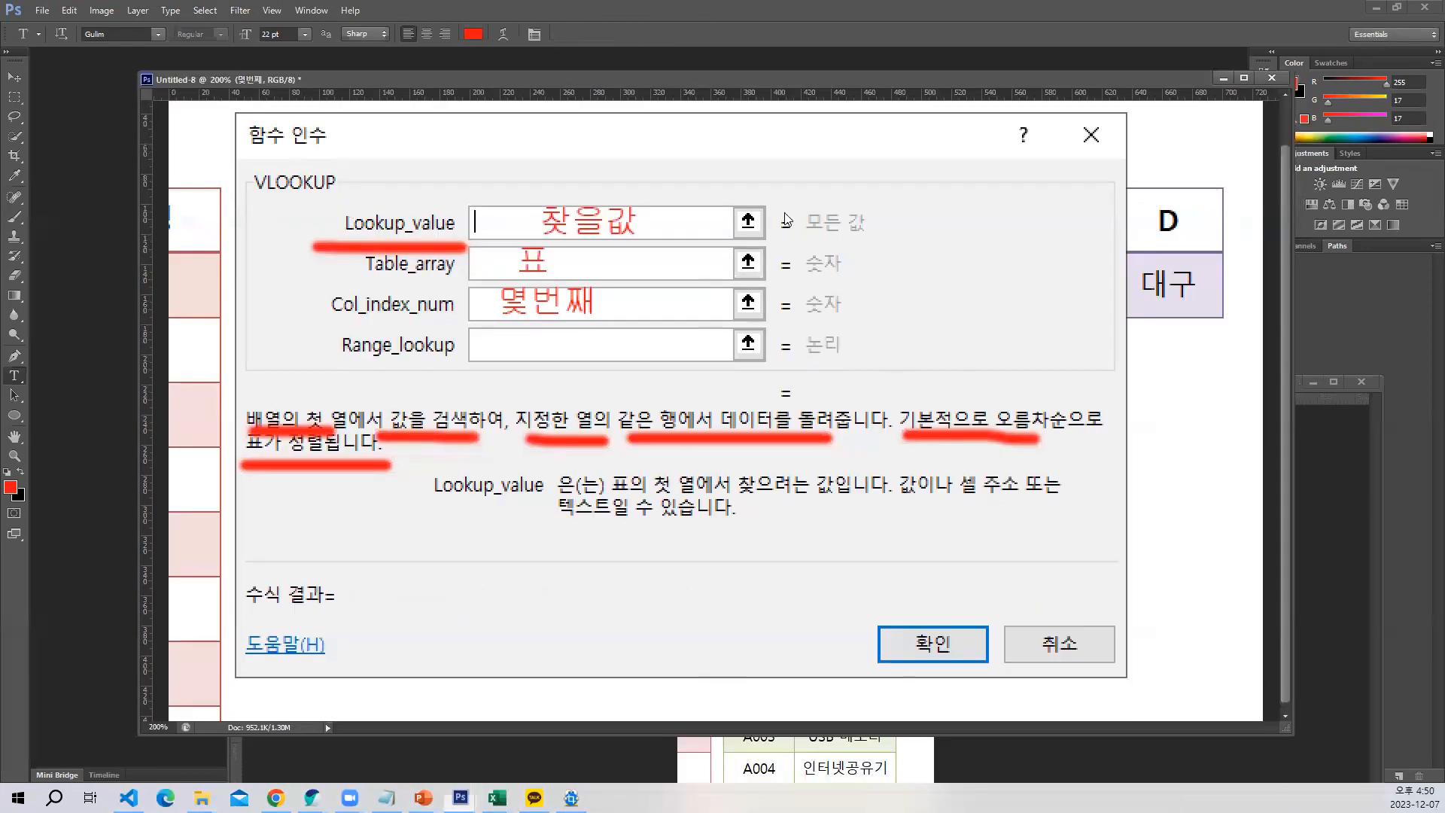
{"action": "left_click", "coordinate": [811, 752]}
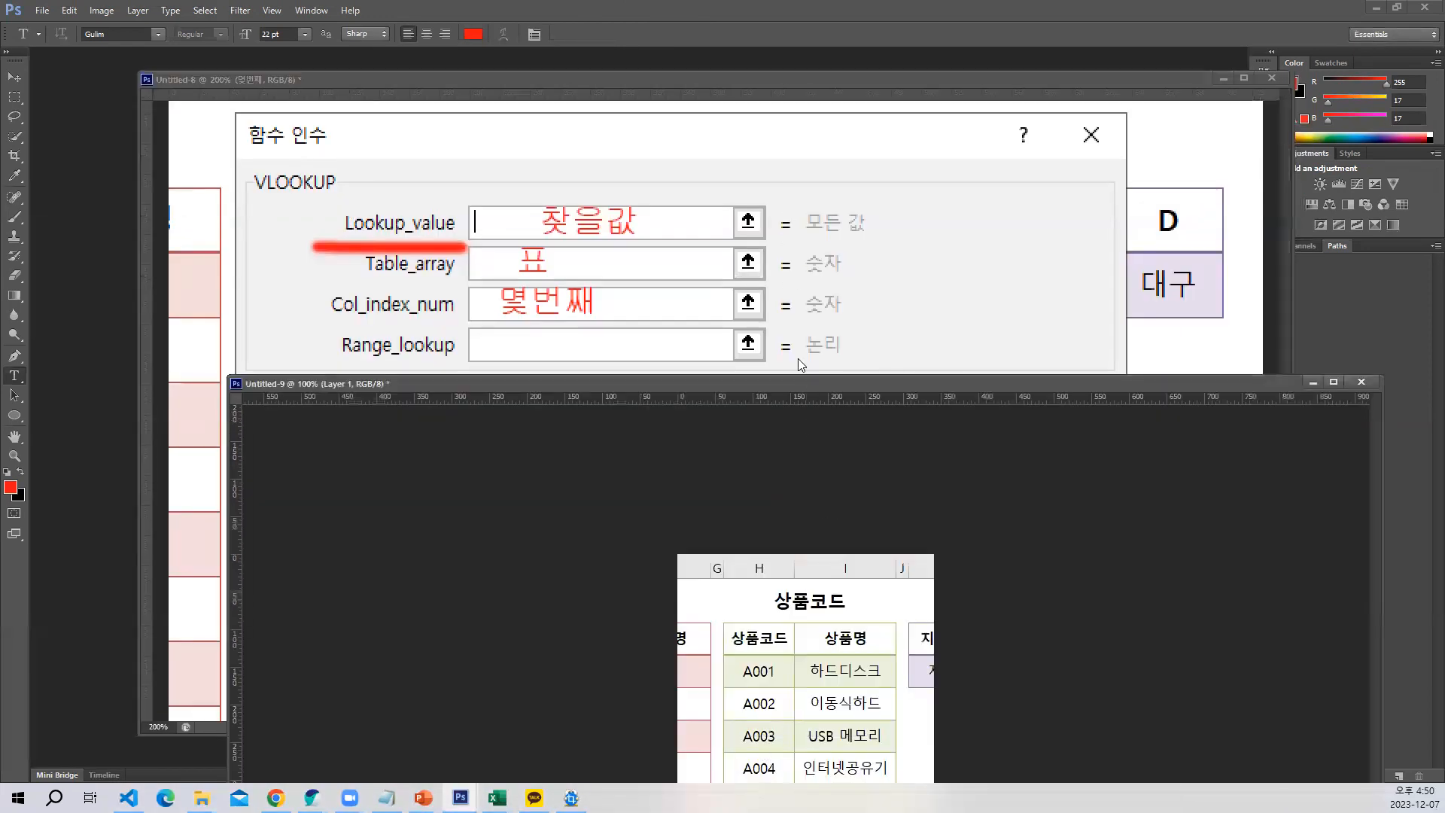
{"action": "left_click_drag", "start_coordinate": [811, 380], "coordinate": [671, 17]}
{"action": "left_click", "coordinate": [15, 218]}
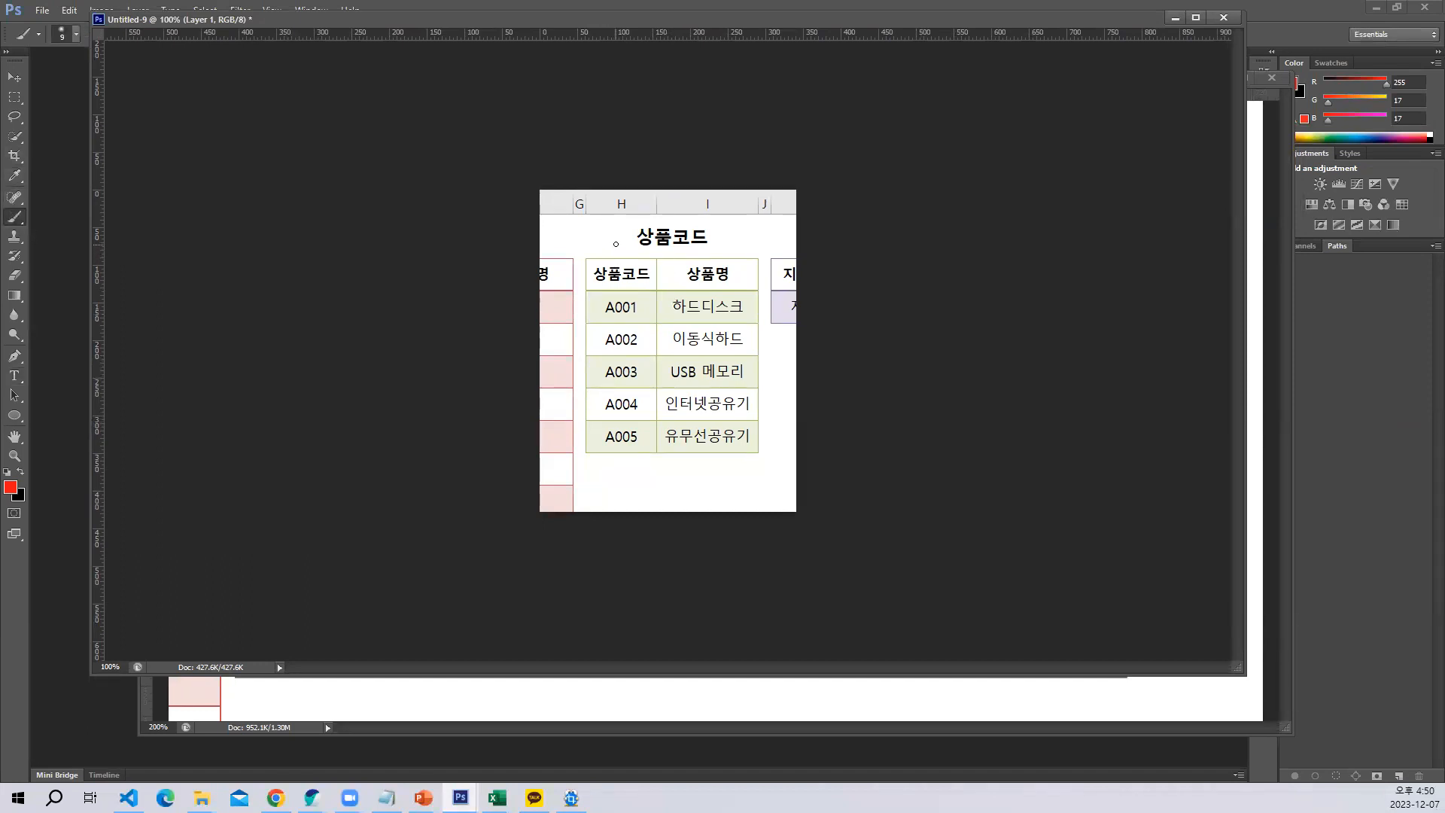
{"action": "left_click_drag", "start_coordinate": [622, 234], "coordinate": [618, 259]}
{"action": "left_click_drag", "start_coordinate": [689, 239], "coordinate": [743, 245]}
{"action": "mouse_move", "coordinate": [687, 290]}
{"action": "left_mouse_down"}
{"action": "mouse_move", "coordinate": [744, 285]}
{"action": "mouse_move", "coordinate": [740, 253]}
{"action": "left_mouse_up"}
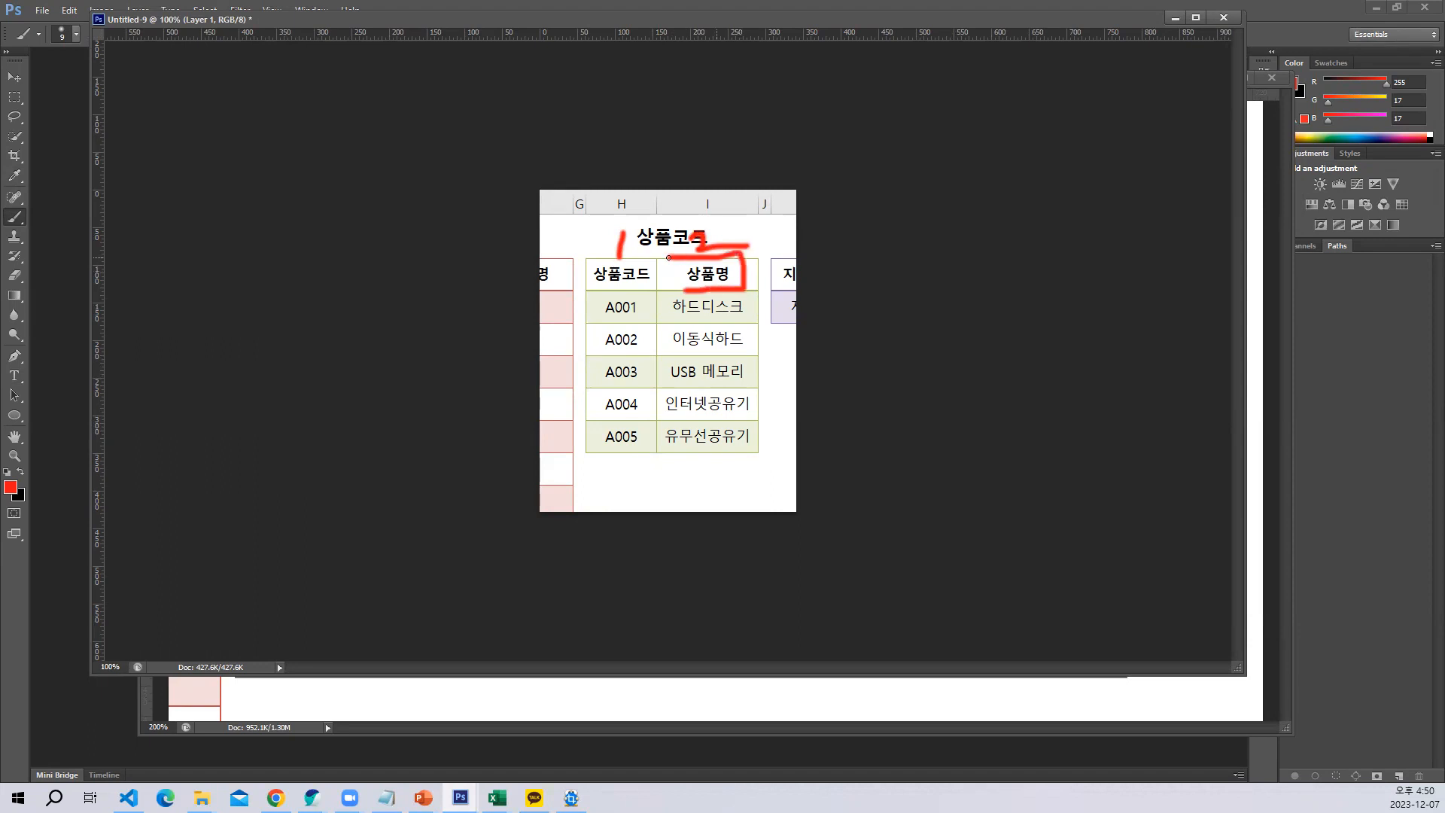
{"action": "left_click", "coordinate": [655, 723]}
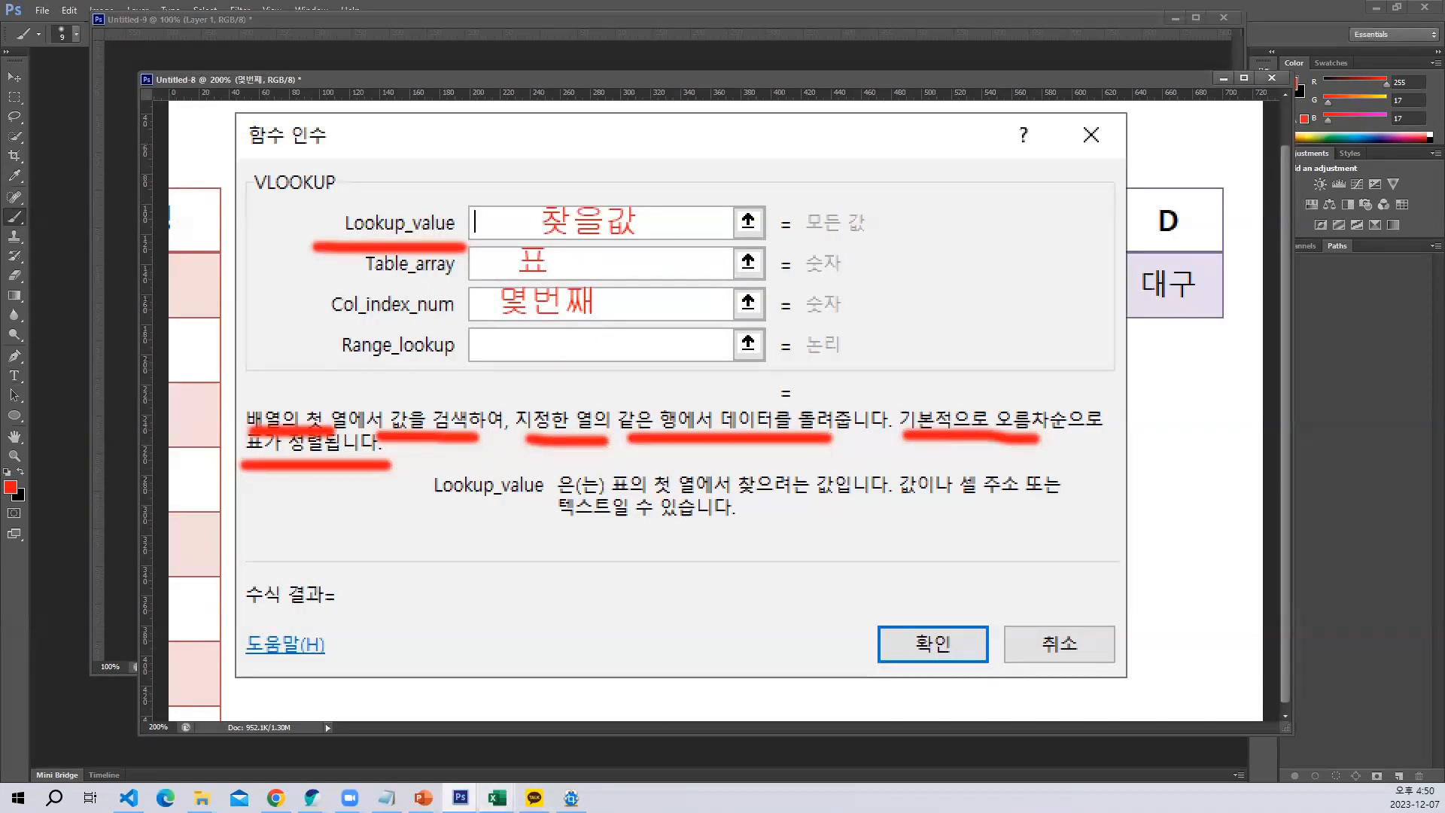
Switch back to the Excel workbook 10상품과지역_완성 and complete the VLOOKUP in E5 with Col_index_num 2 and Range_lookup 0
{"action": "mouse_move", "coordinate": [496, 798]}
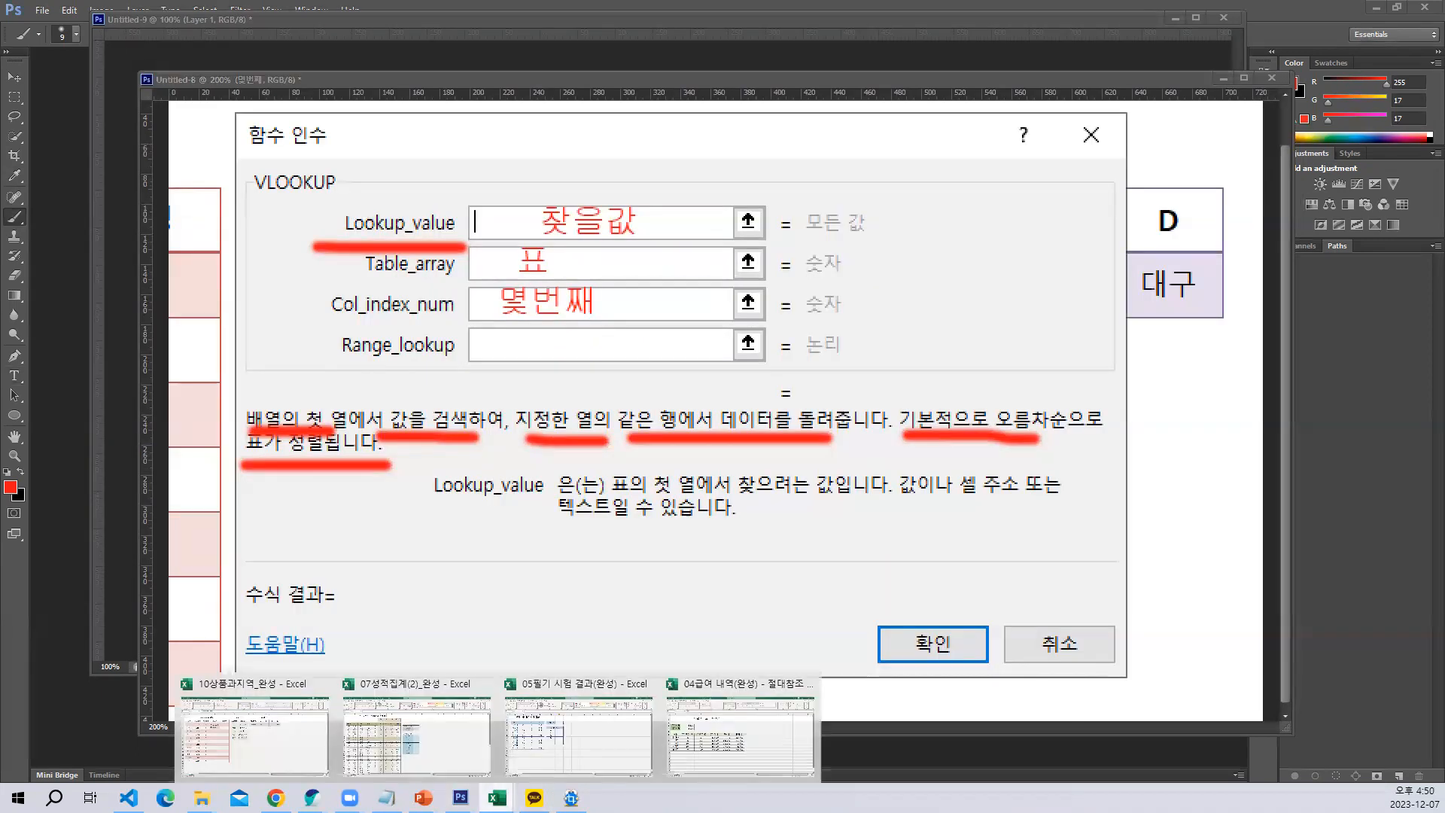
{"action": "left_click", "coordinate": [419, 737]}
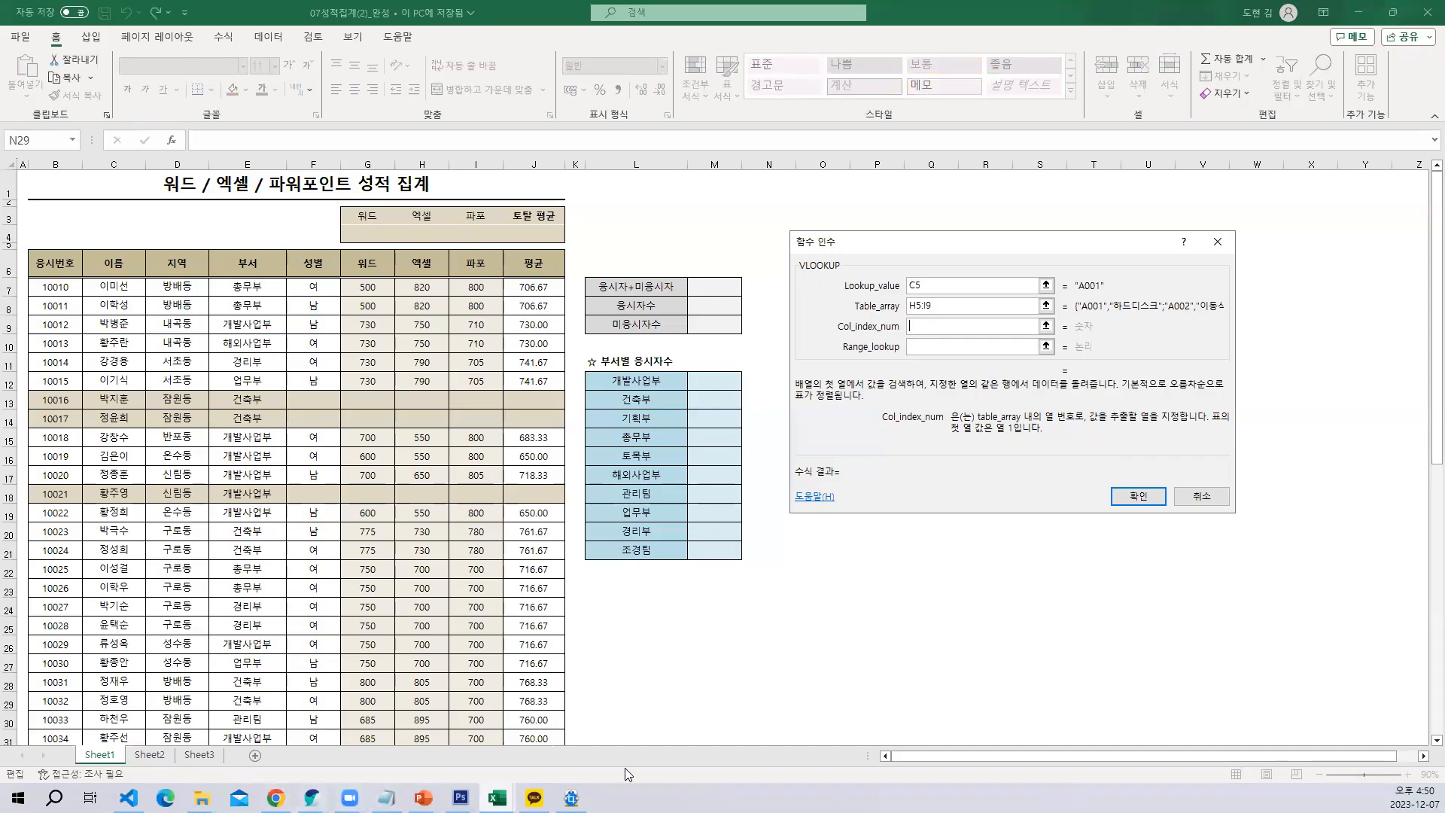
{"action": "left_click", "coordinate": [493, 798]}
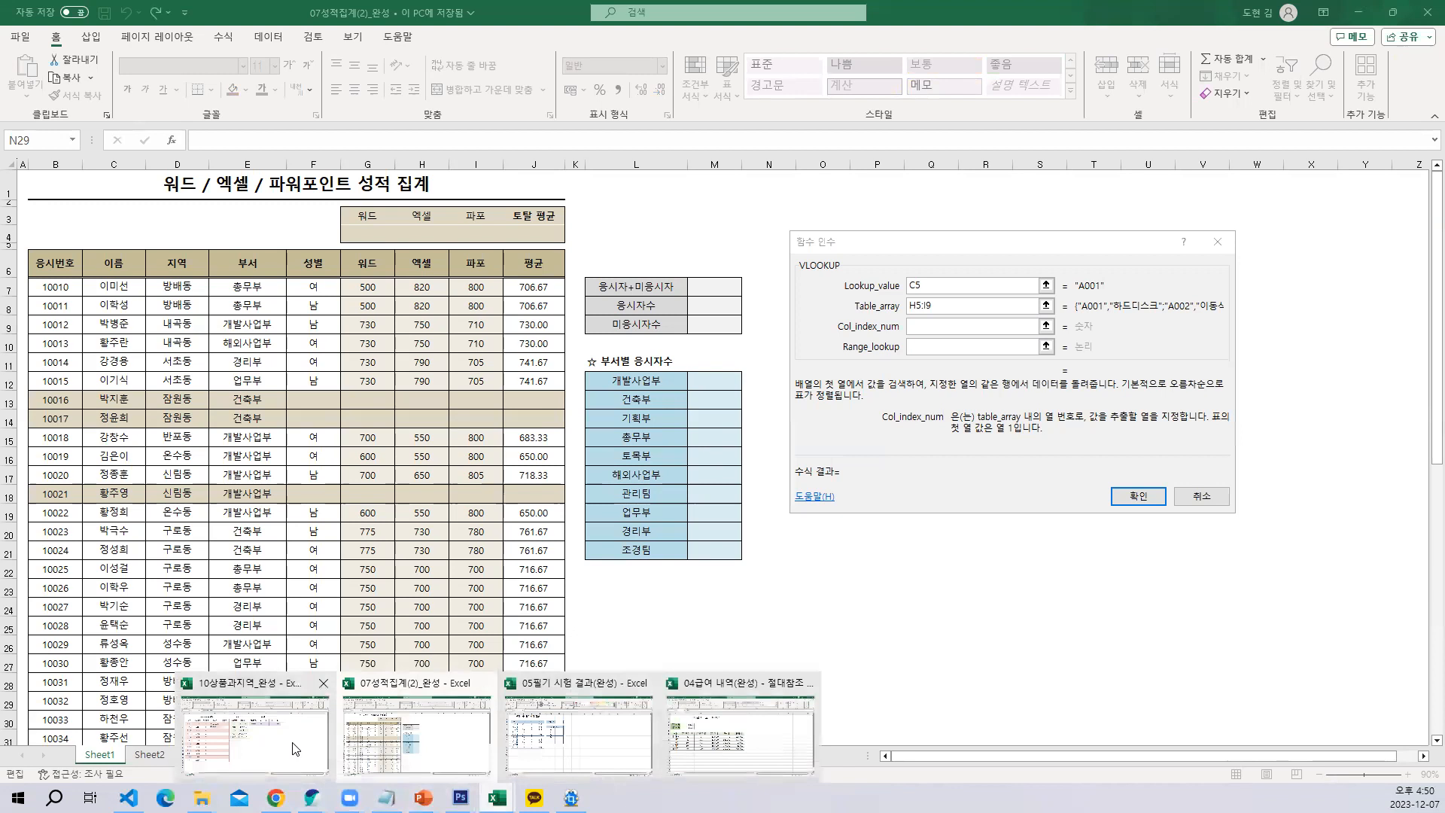
{"action": "left_click", "coordinate": [292, 745]}
{"action": "type", "text": "2"}
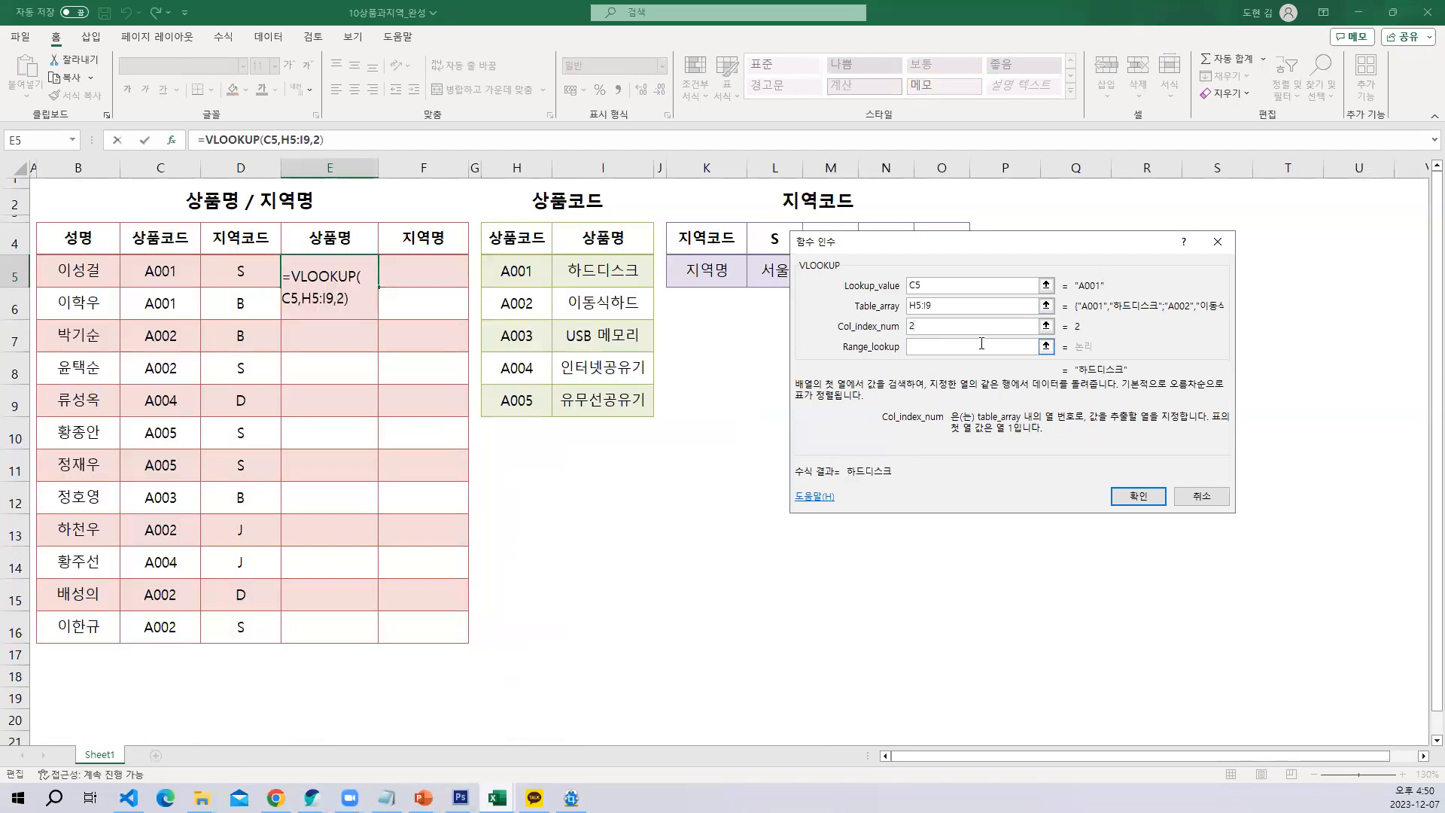
{"action": "left_click", "coordinate": [929, 348]}
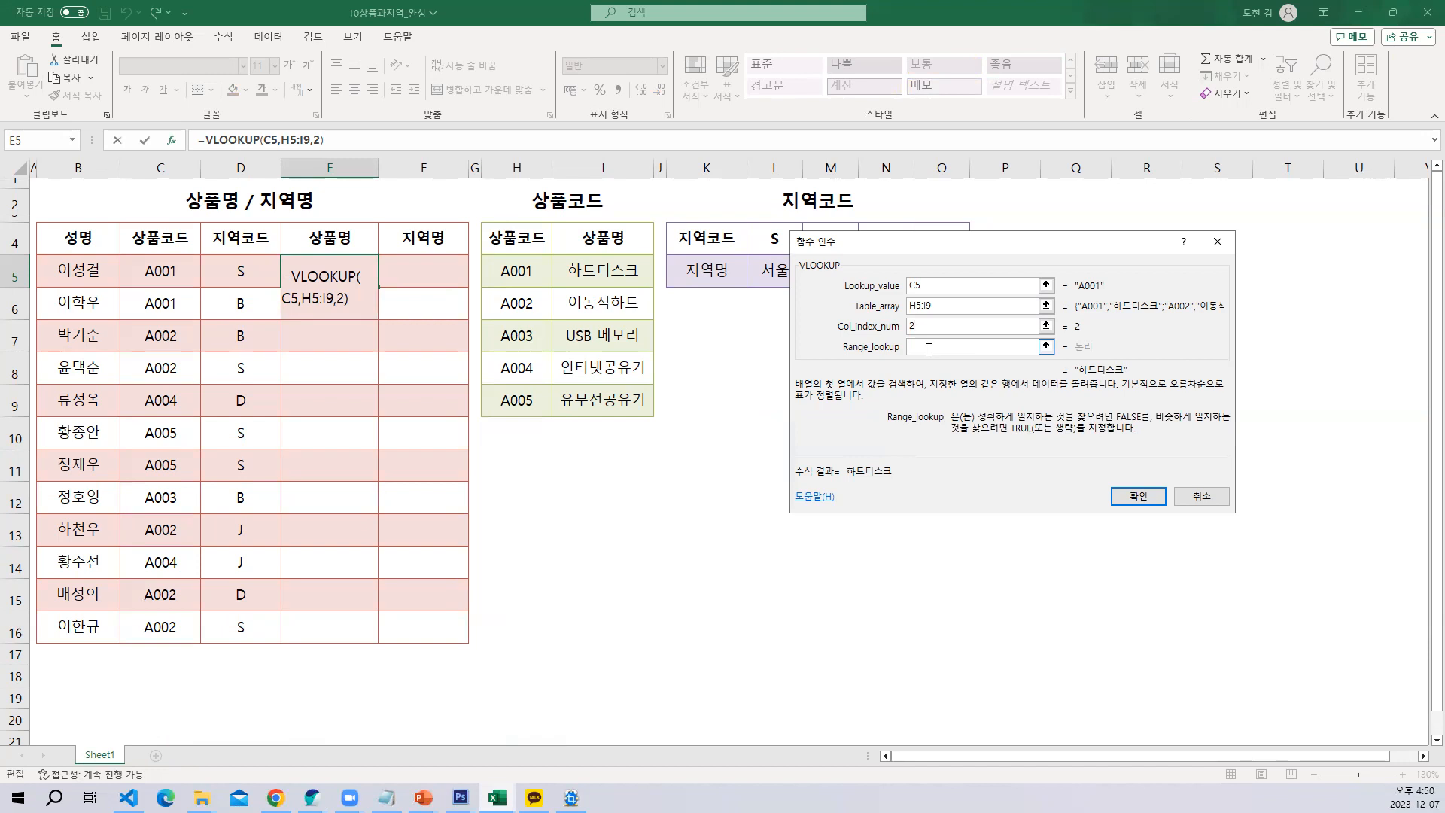
{"action": "type", "text": "0"}
{"action": "left_click", "coordinate": [1134, 497]}
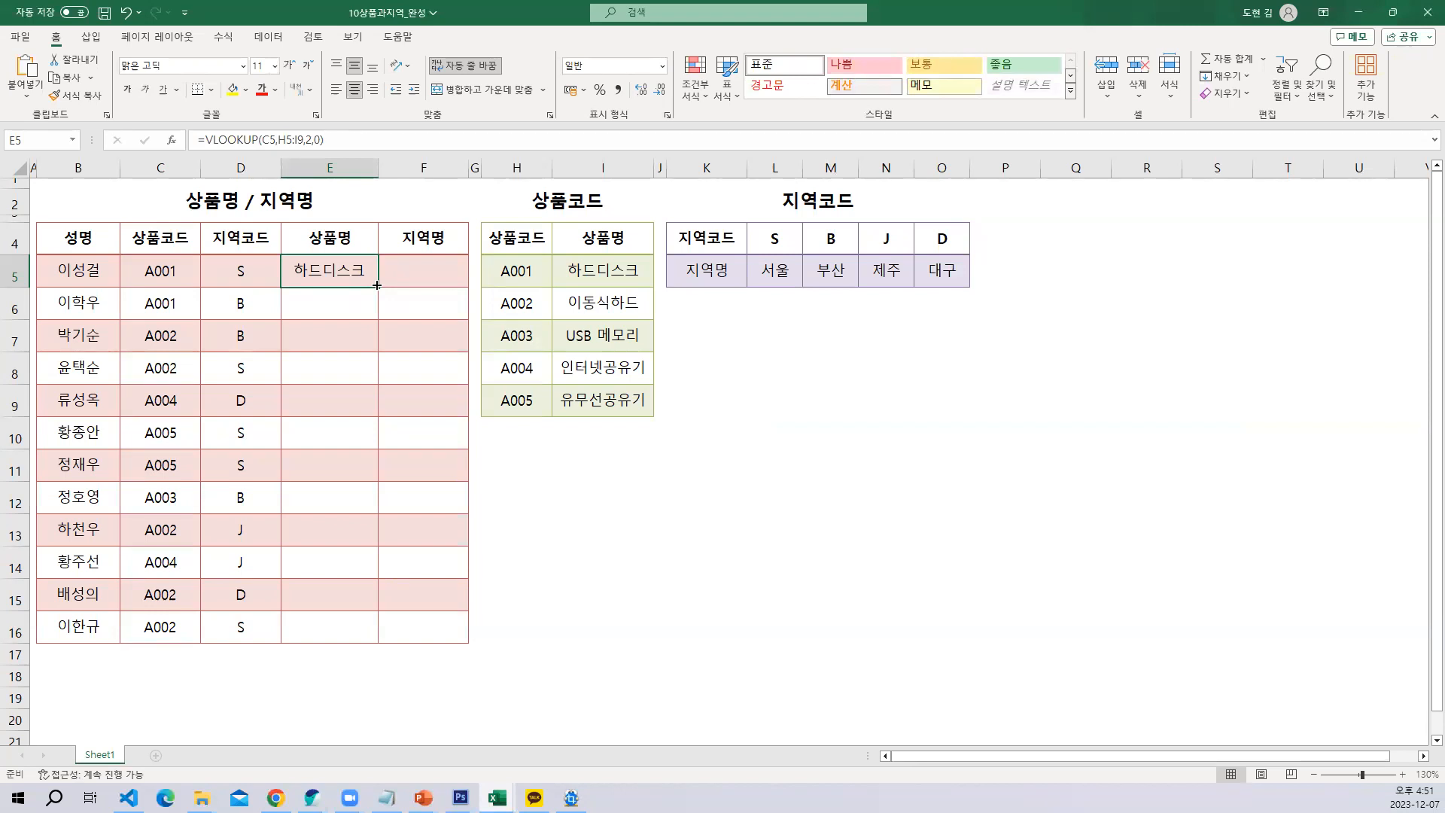
Try filling the E5 VLOOKUP formula with its relative table range down the 상품명 column to E16
{"action": "left_click_drag", "start_coordinate": [376, 285], "coordinate": [376, 660]}
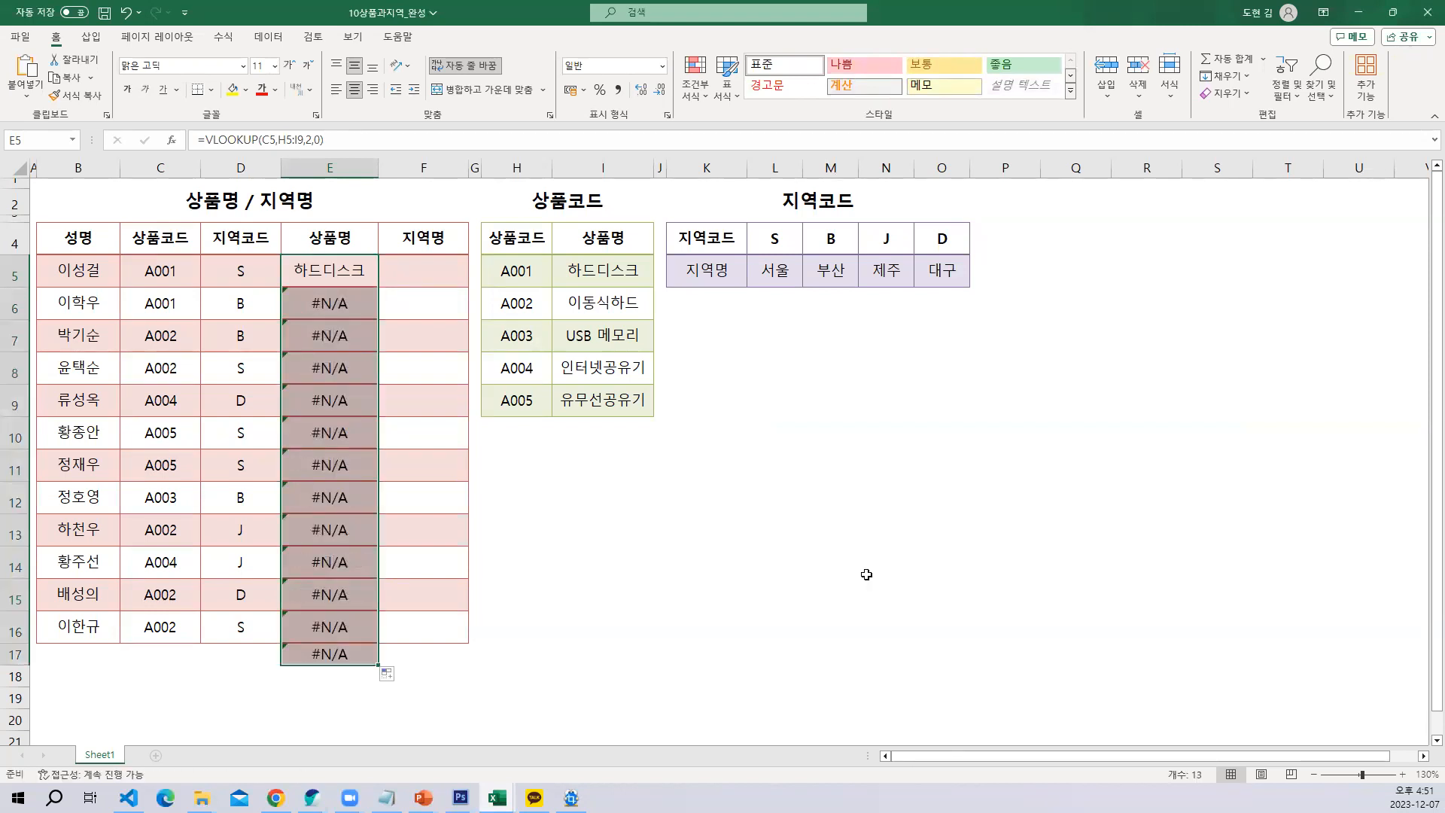
{"action": "key", "text": "ctrl+z"}
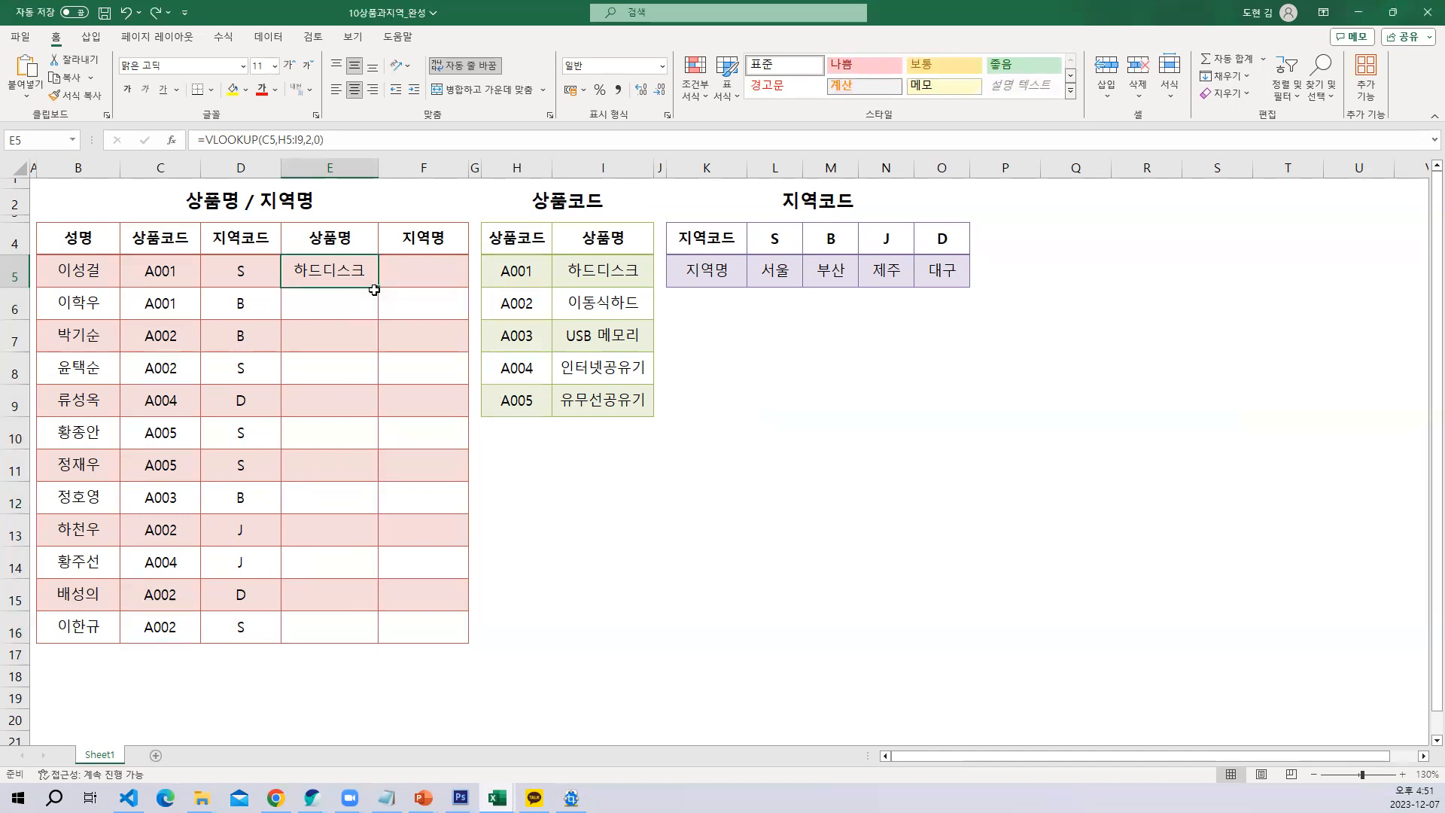
{"action": "left_click_drag", "start_coordinate": [377, 288], "coordinate": [377, 632]}
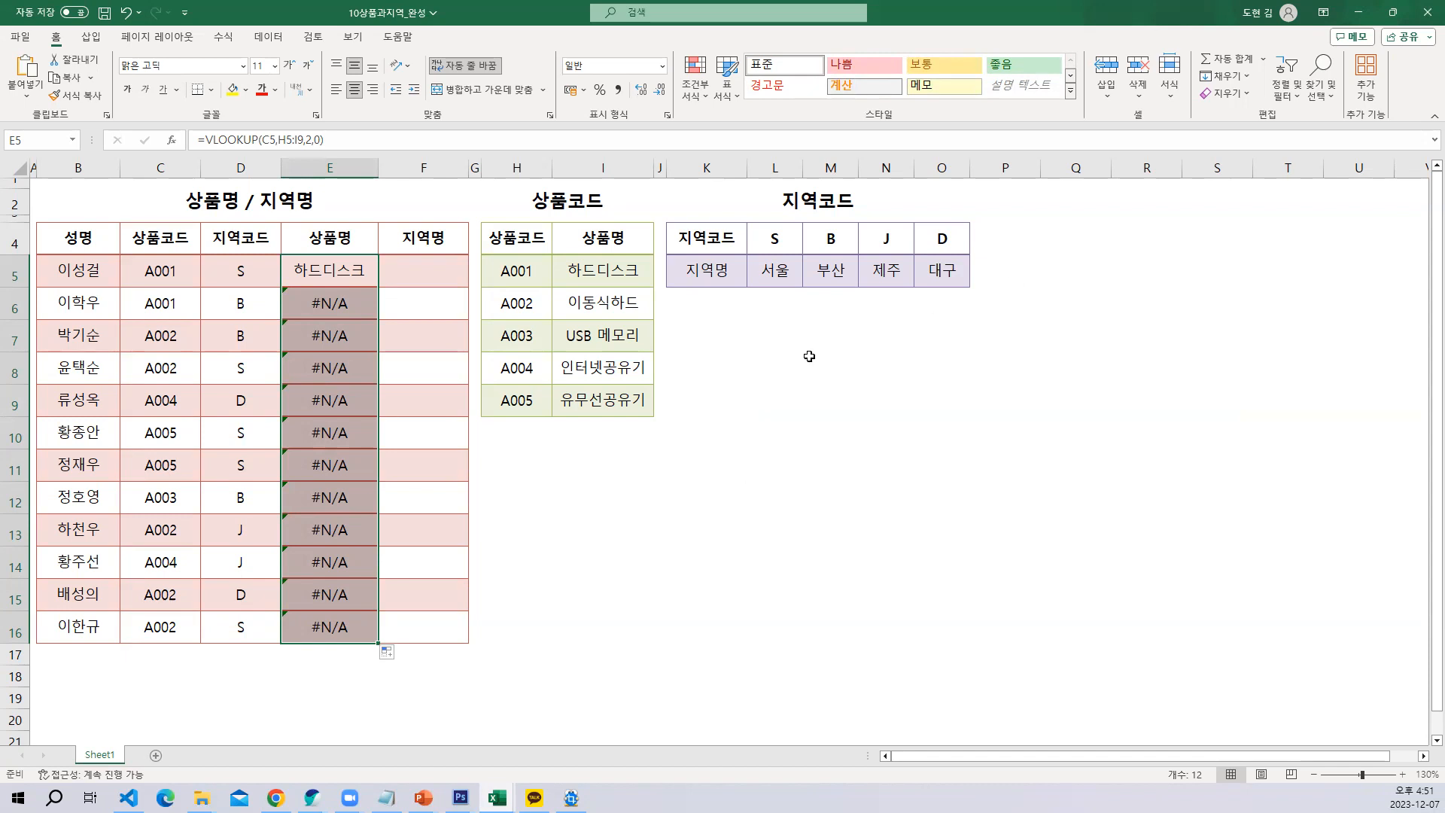
{"action": "left_click", "coordinate": [671, 461]}
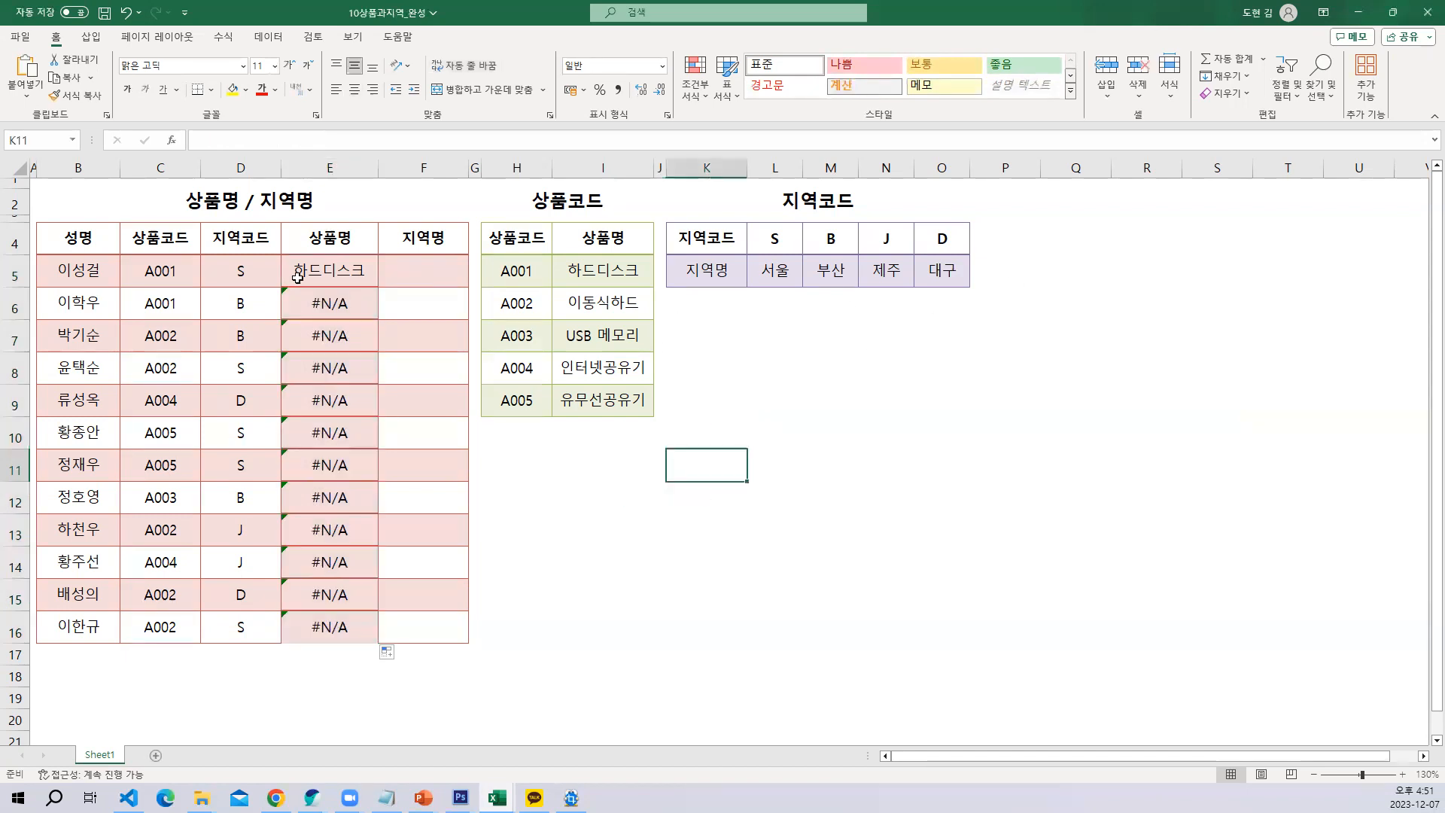
Examine the formulas in E5 to E8 to compare which table range each VLOOKUP refers to
{"action": "double_click", "coordinate": [342, 271]}
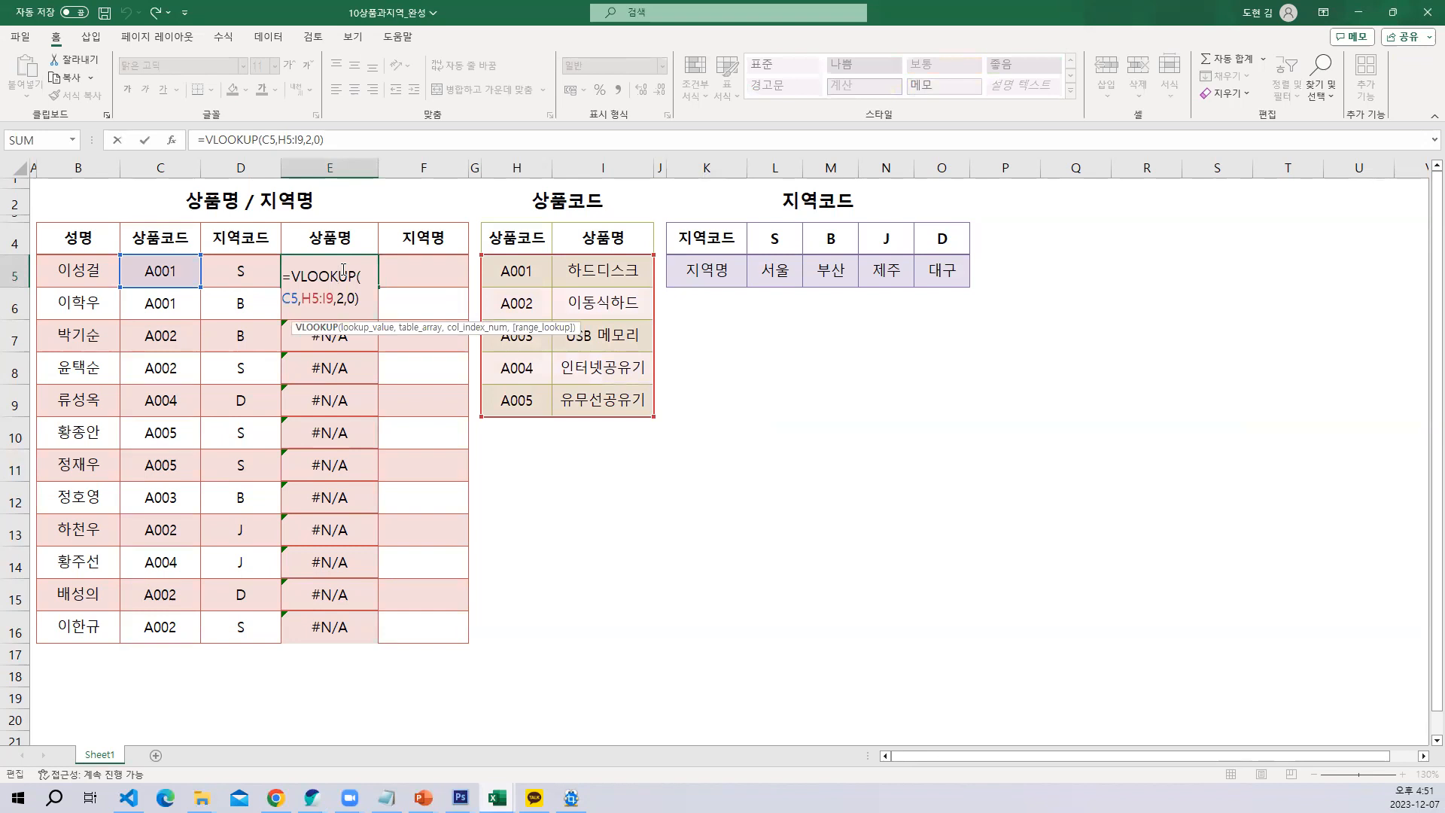
{"action": "key", "text": "Return"}
{"action": "double_click", "coordinate": [342, 304]}
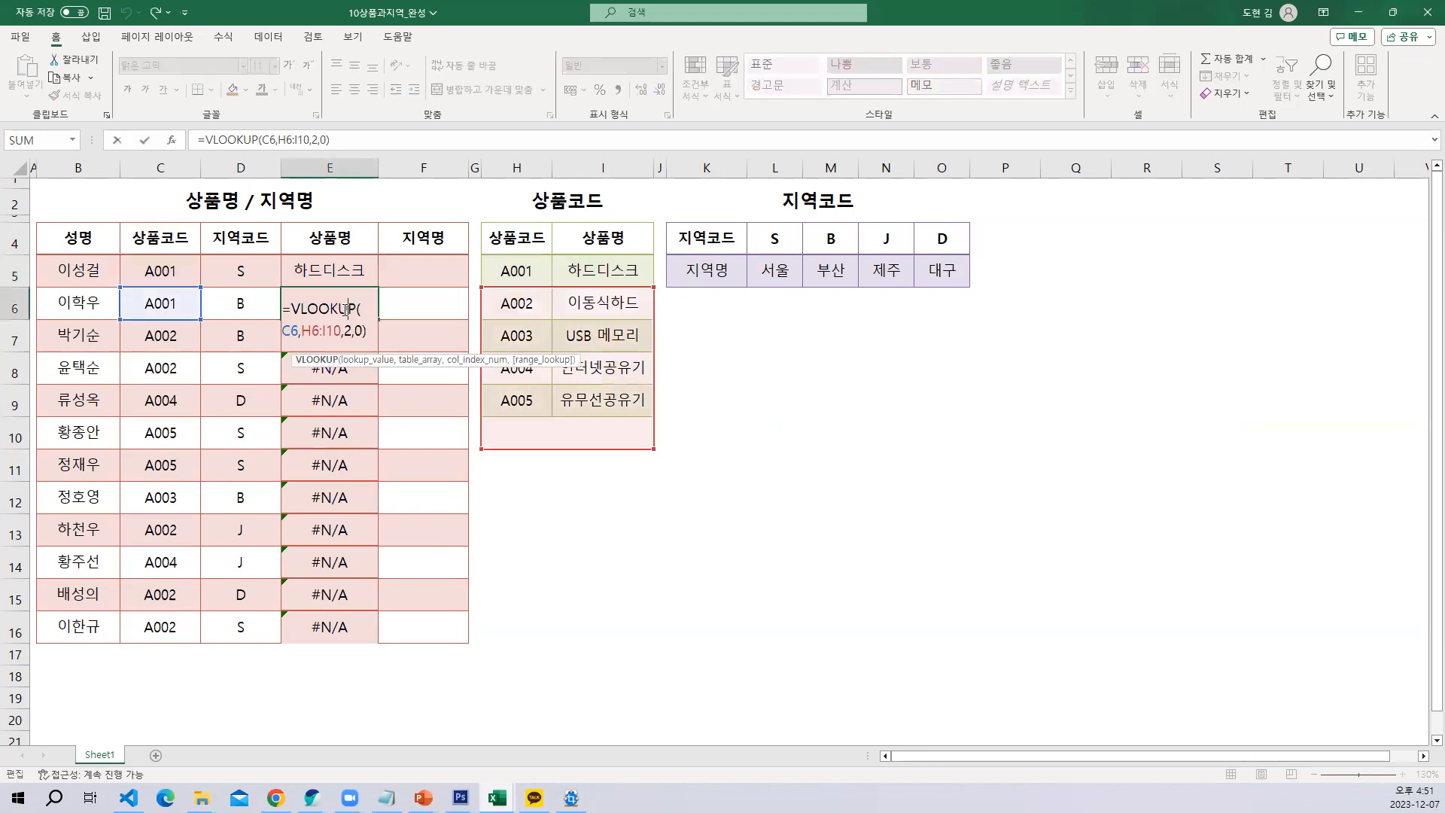
{"action": "key", "text": "Escape"}
{"action": "double_click", "coordinate": [345, 347]}
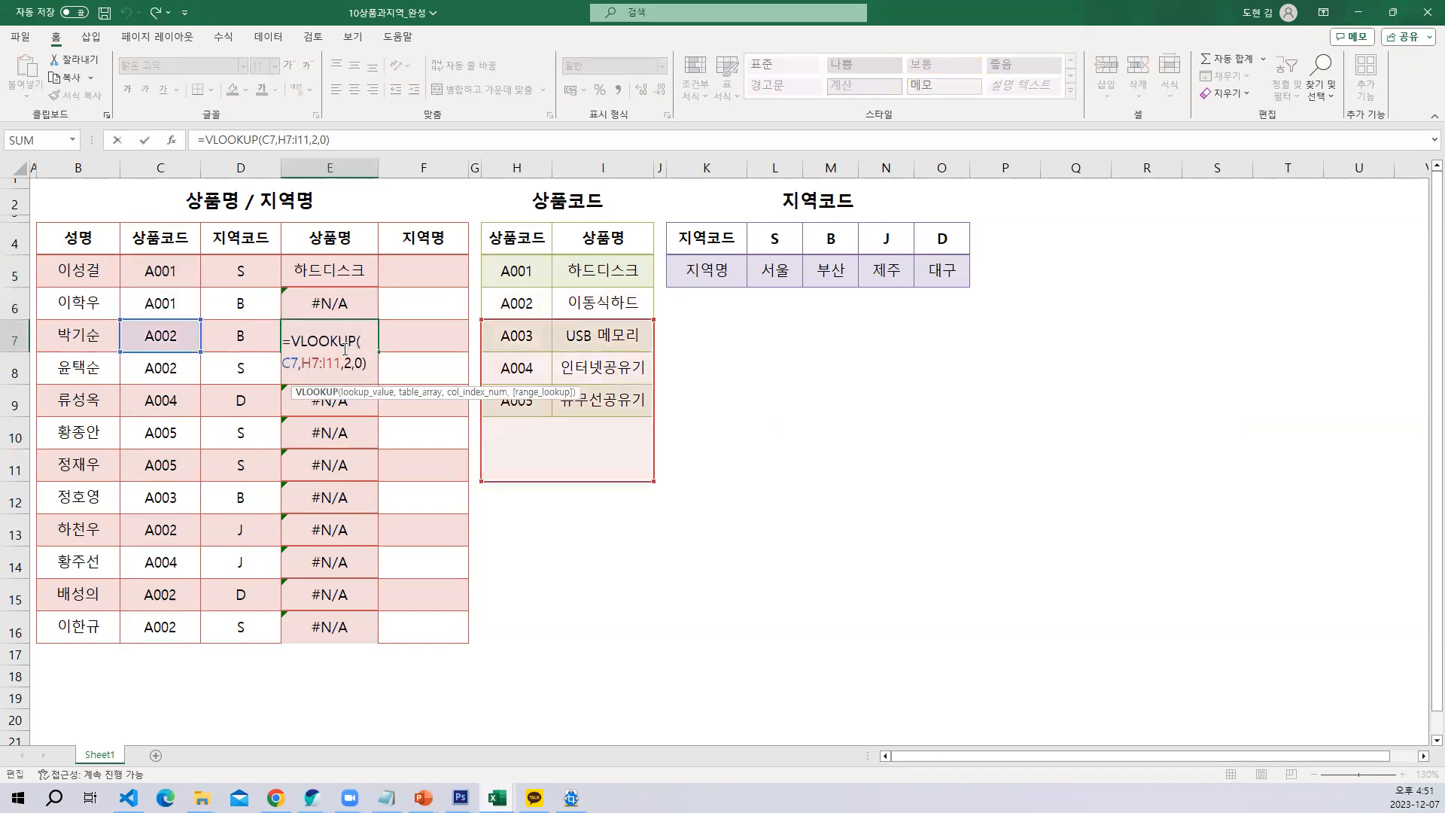
{"action": "key", "text": "Escape"}
{"action": "double_click", "coordinate": [342, 374]}
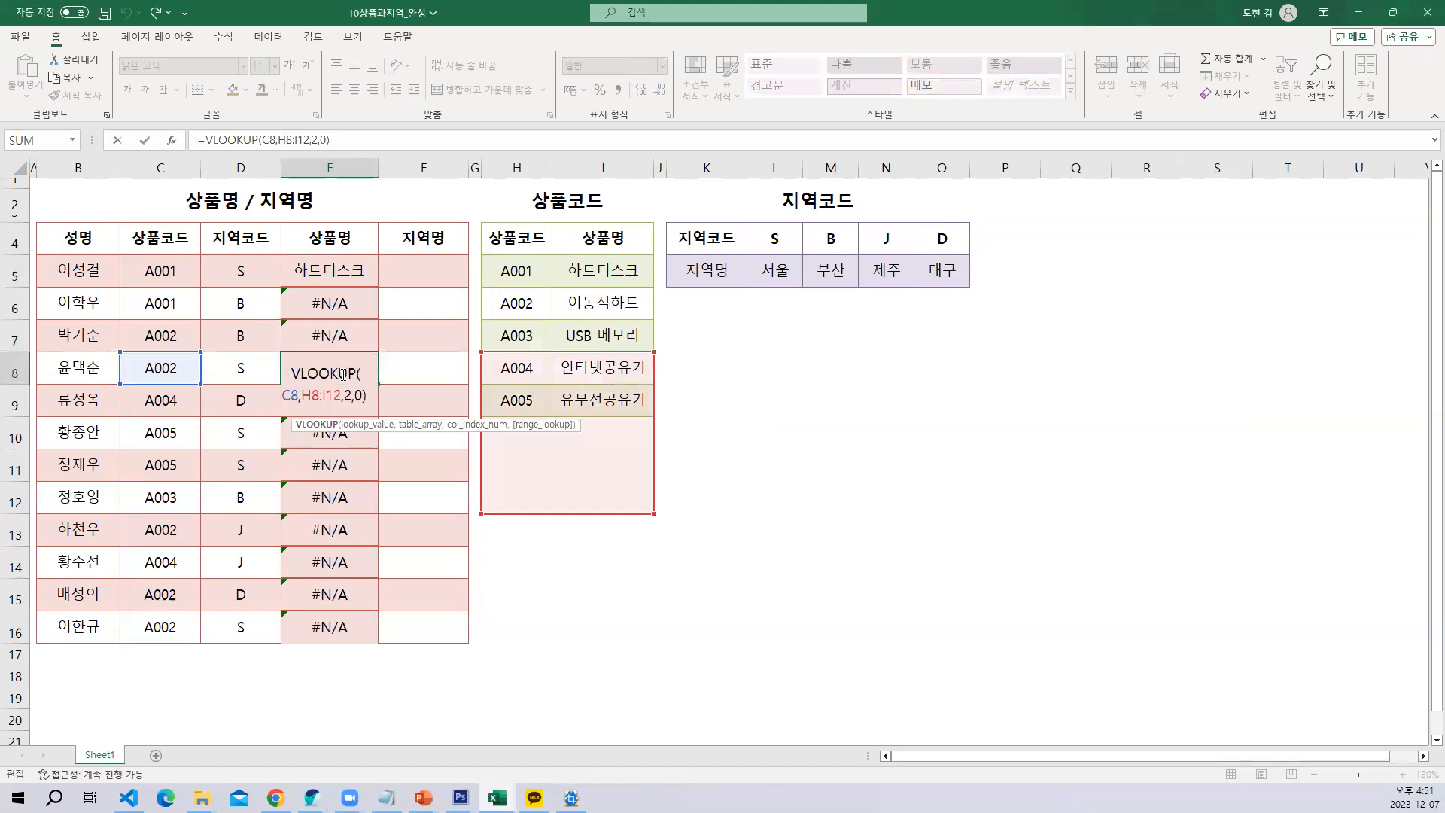
{"action": "key", "text": "Escape"}
{"action": "left_click", "coordinate": [367, 440]}
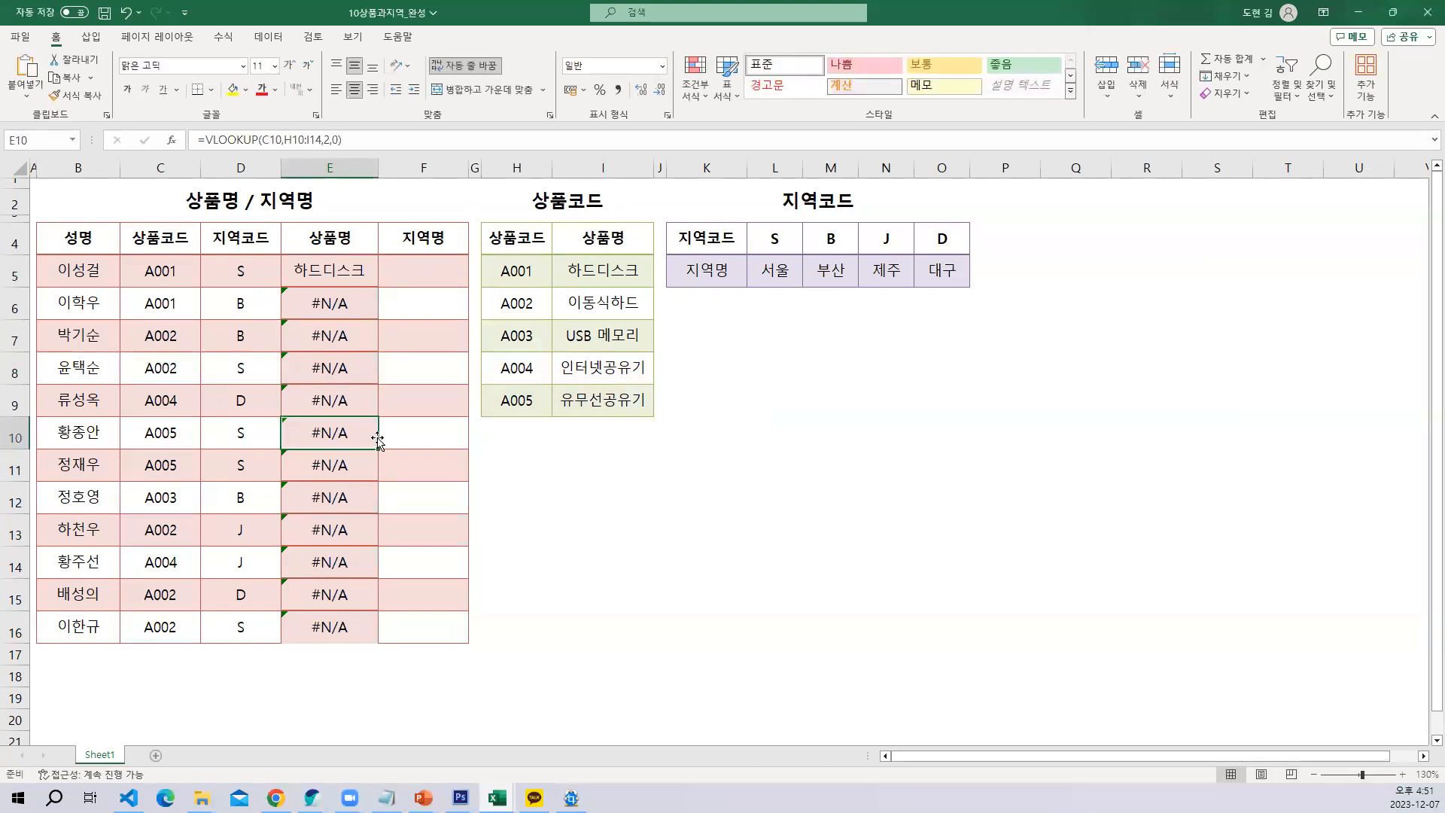
Clear the VLOOKUP formulas from the 상품명 column and start a new VLOOKUP in E5 with its function arguments dialog
{"action": "key", "text": "ctrl+z"}
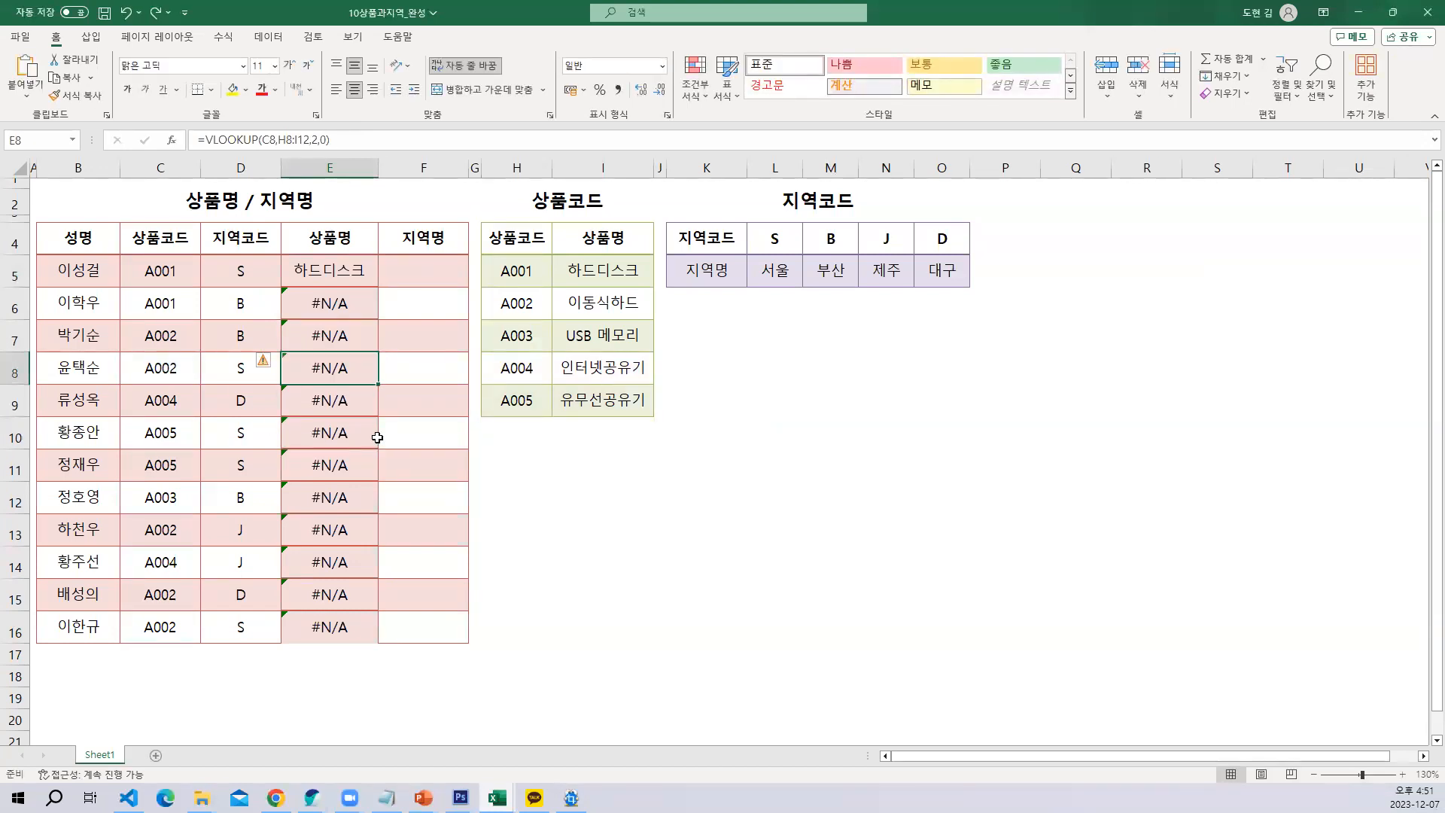
{"action": "key", "text": "Delete"}
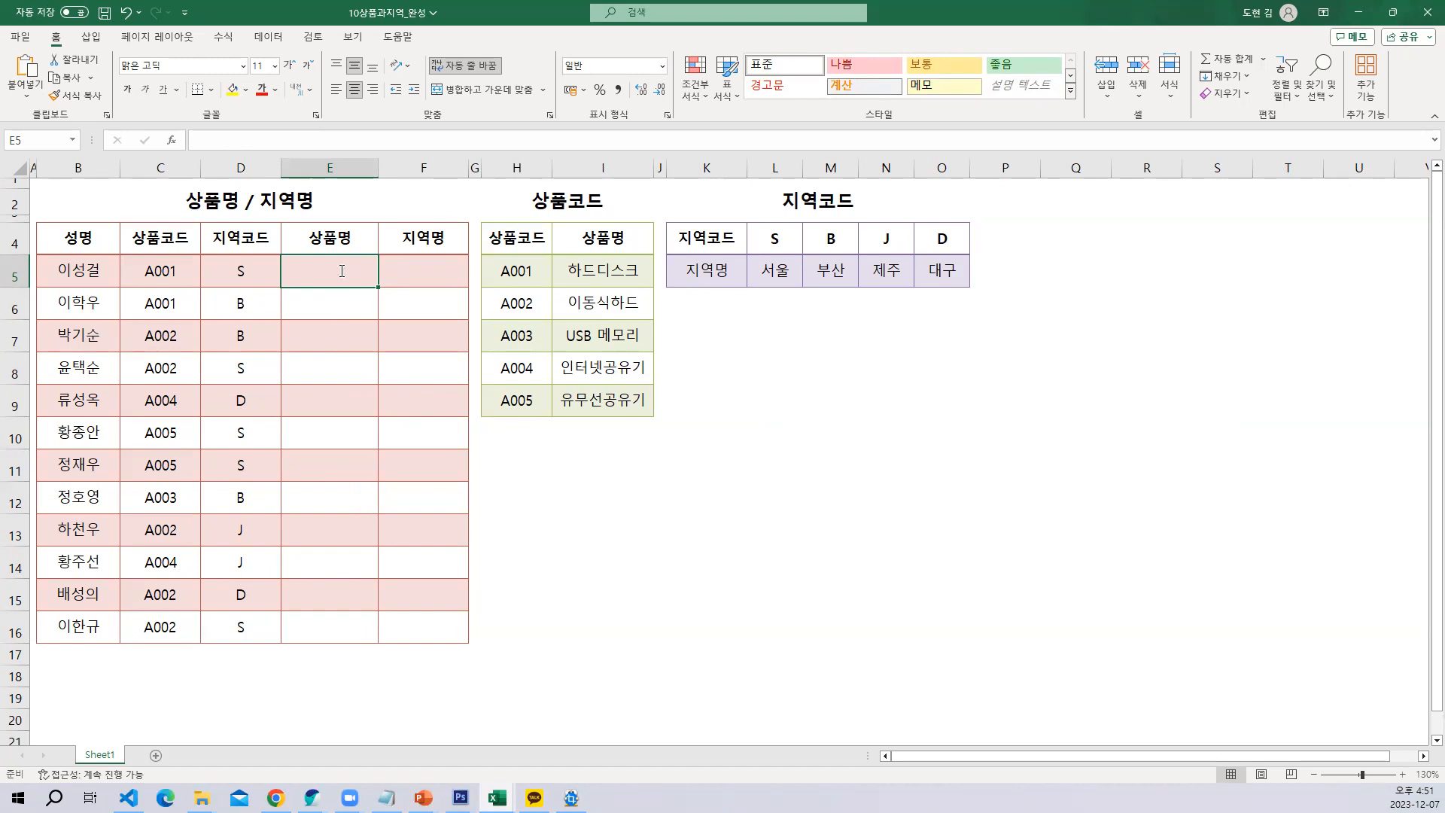
{"action": "type", "text": "=v"}
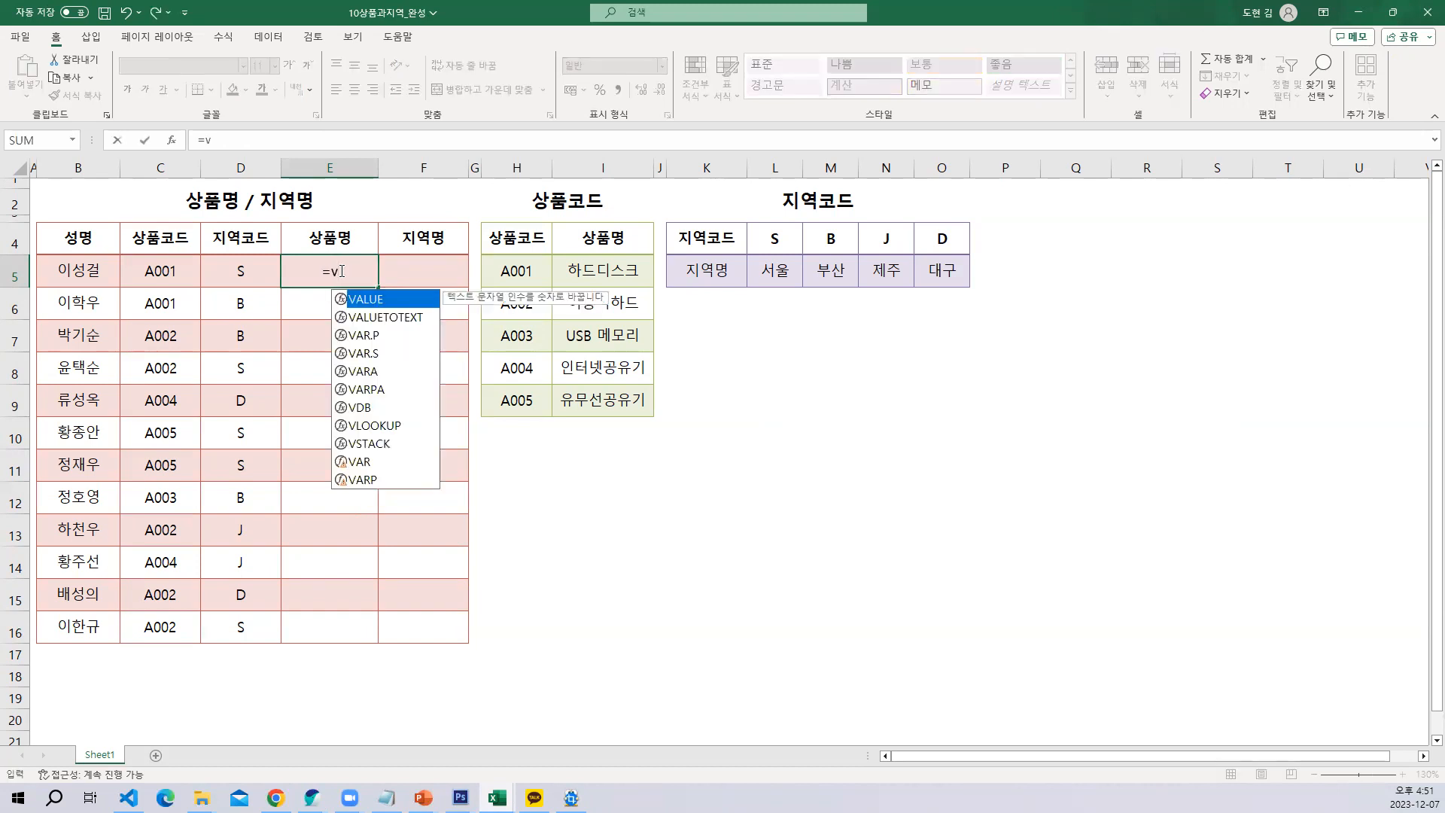
{"action": "key", "text": "Down"}
{"action": "key", "text": "Down"}
{"action": "key", "text": "Down"}
{"action": "key", "text": "Down"}
{"action": "key", "text": "Down"}
{"action": "key", "text": "Down"}
{"action": "key", "text": "Down"}
{"action": "key", "text": "Tab"}
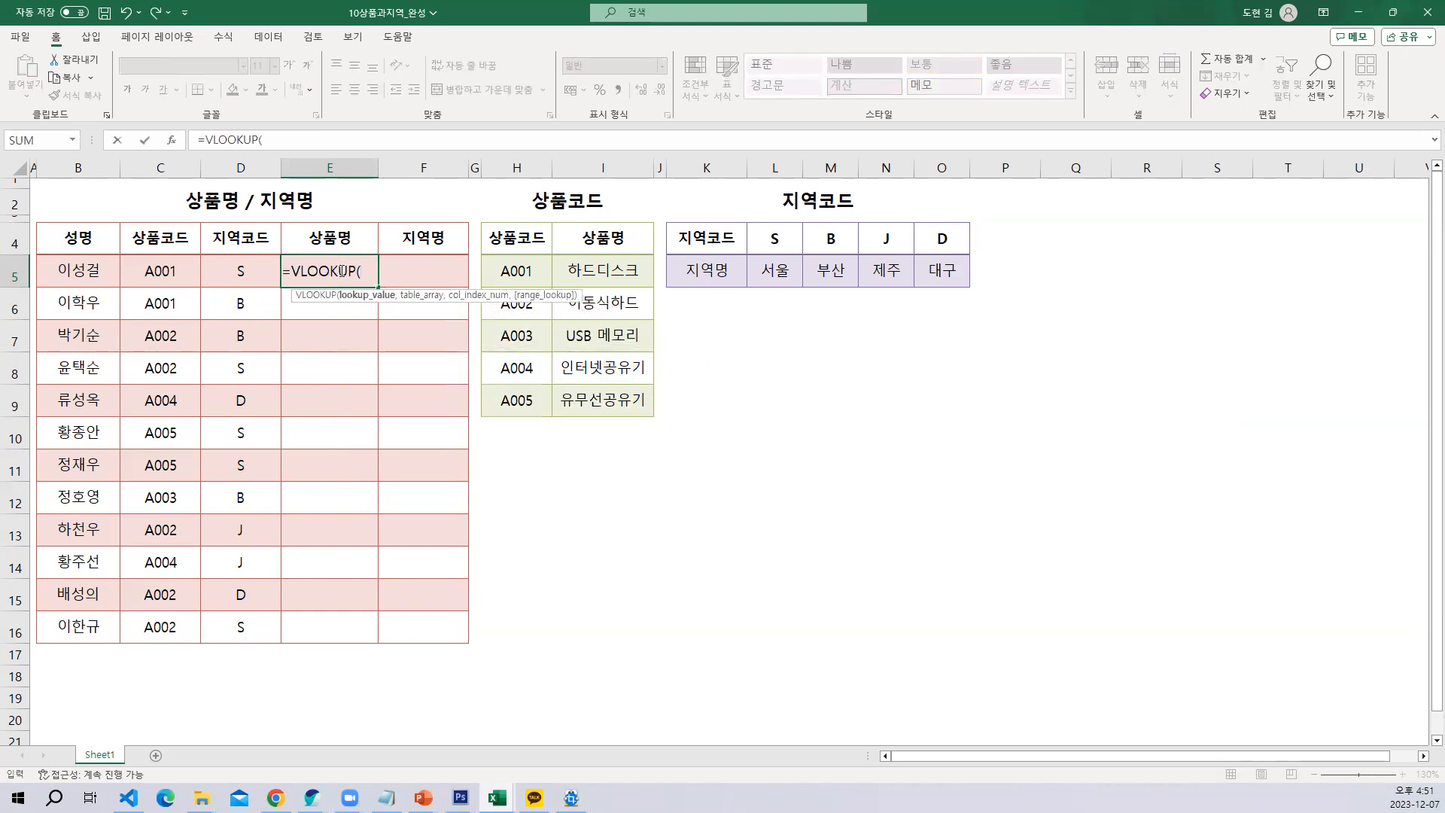
{"action": "key", "text": "ctrl+a"}
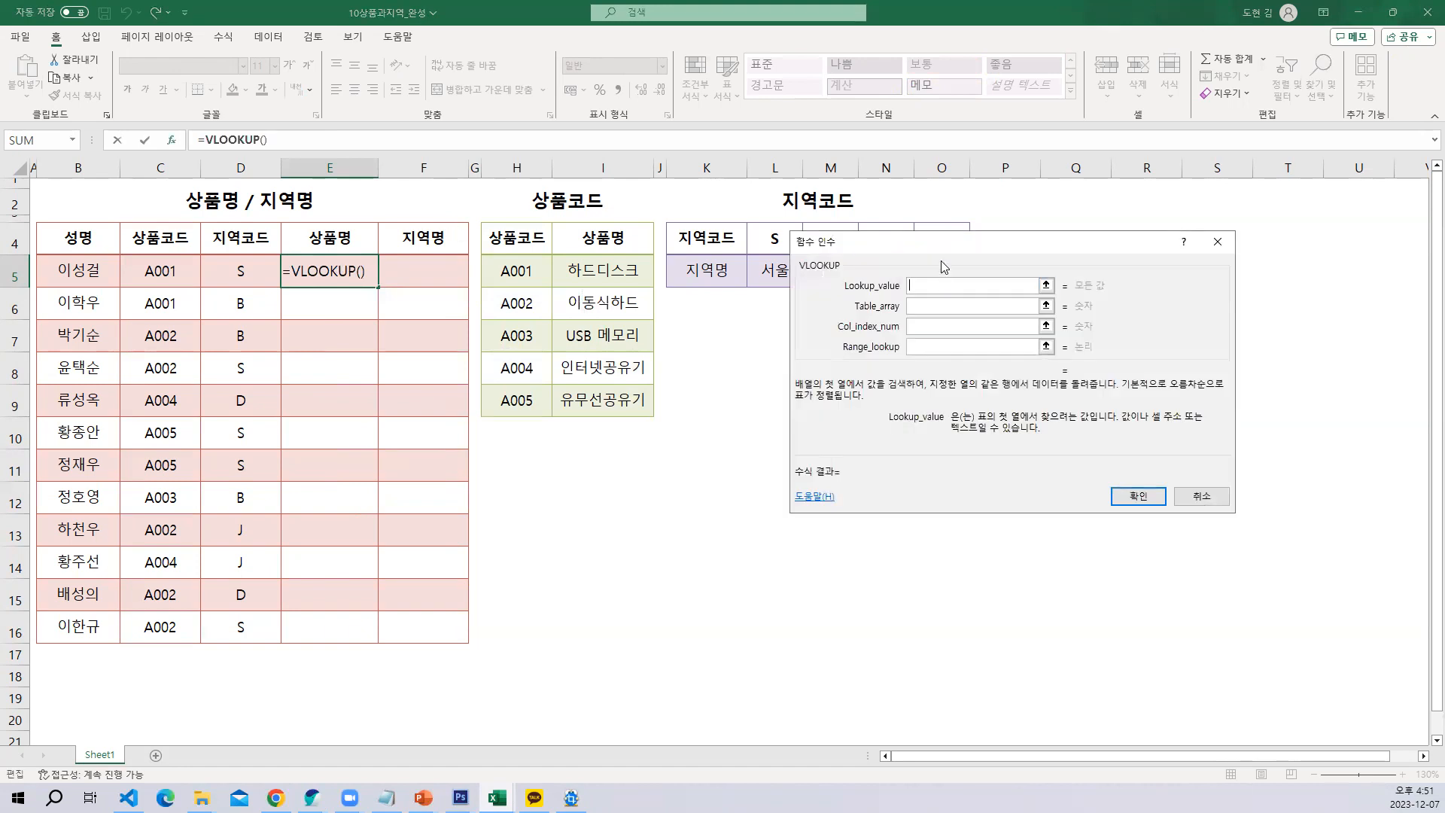
Set the Lookup_value to C5 and the Table_array to H5:I9, moving the dialog clear of the 상품코드 table
{"action": "left_click_drag", "start_coordinate": [910, 247], "coordinate": [722, 249]}
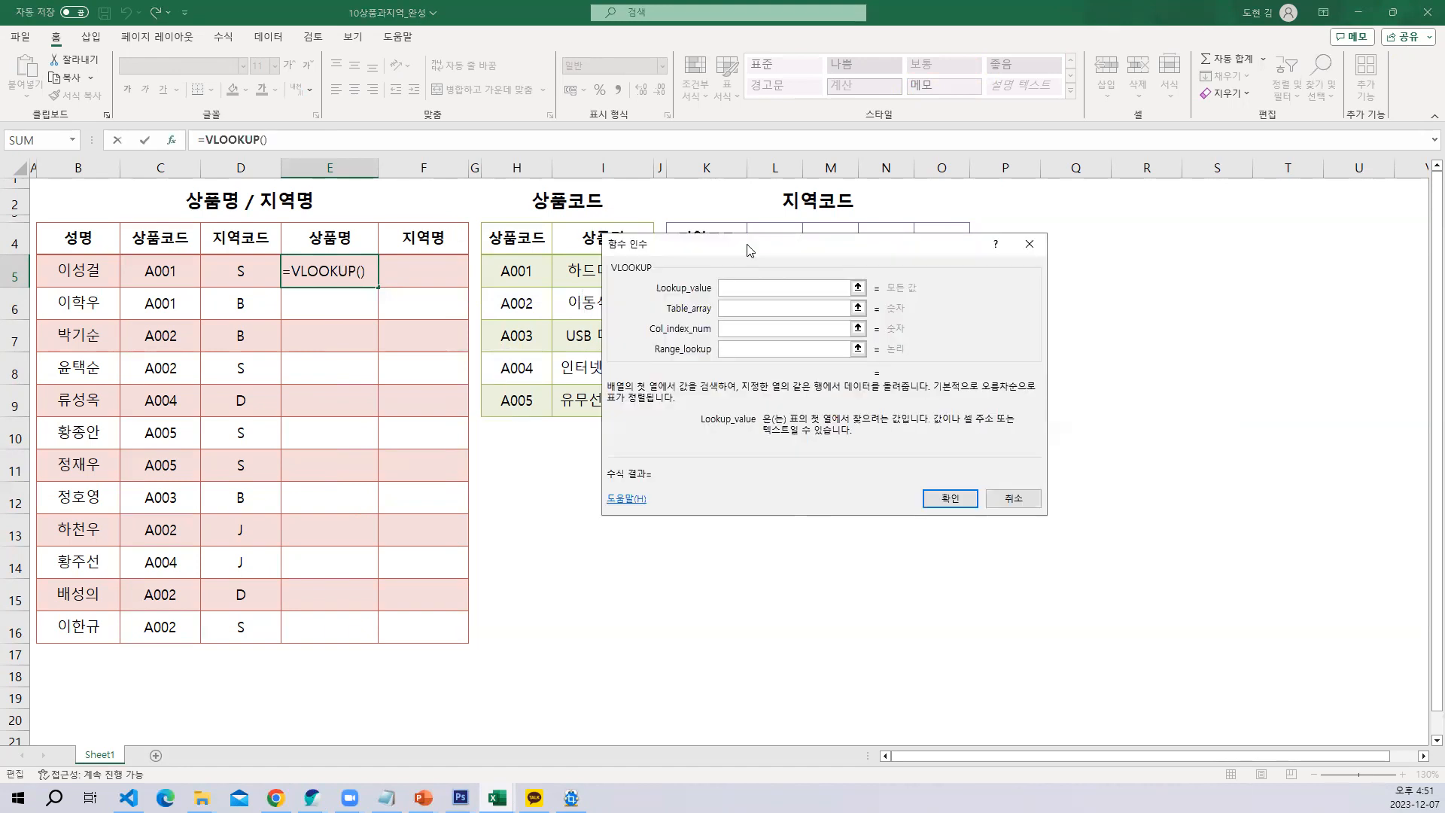
{"action": "left_click", "coordinate": [177, 270]}
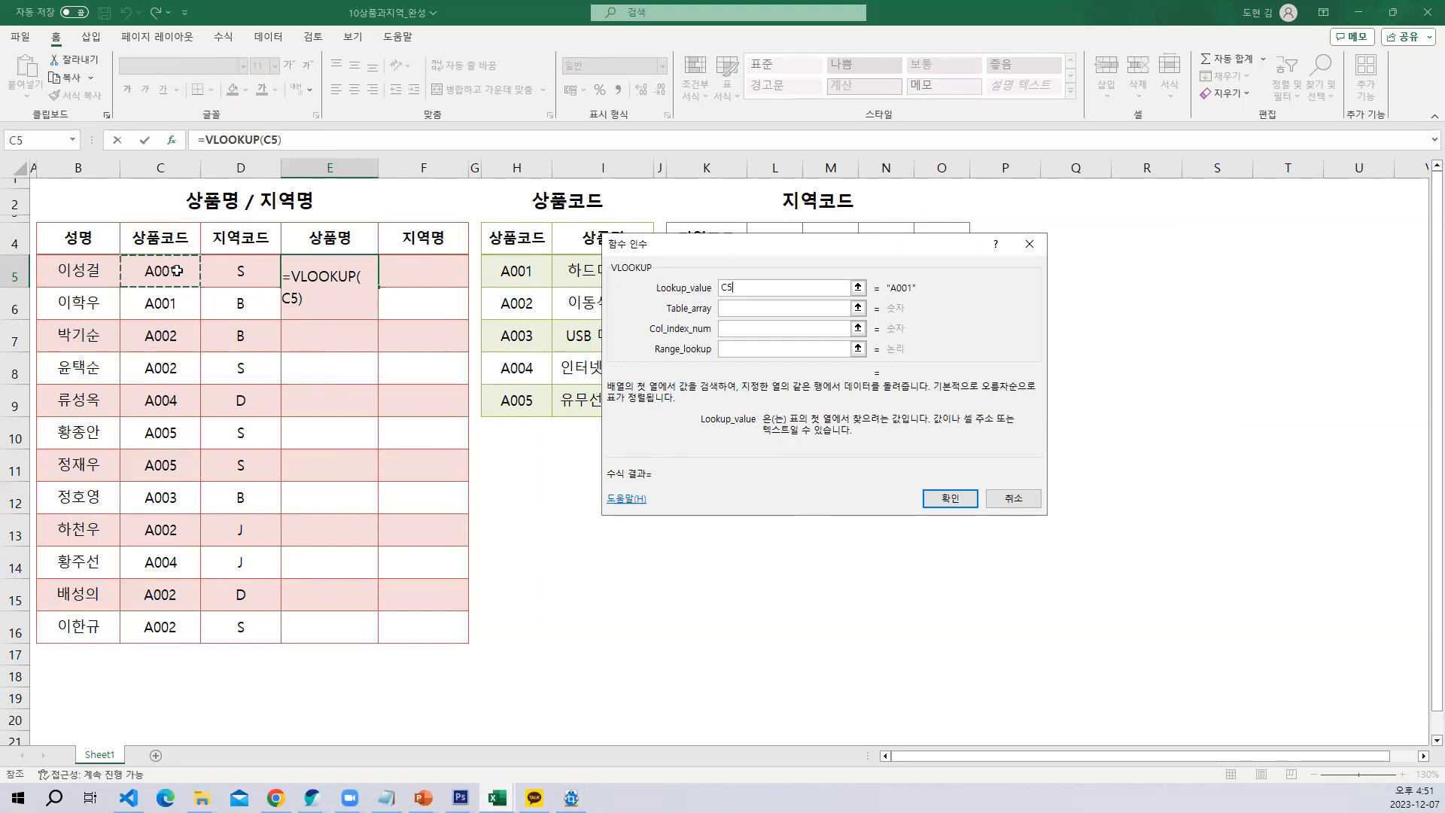
{"action": "left_click_drag", "start_coordinate": [853, 249], "coordinate": [965, 232]}
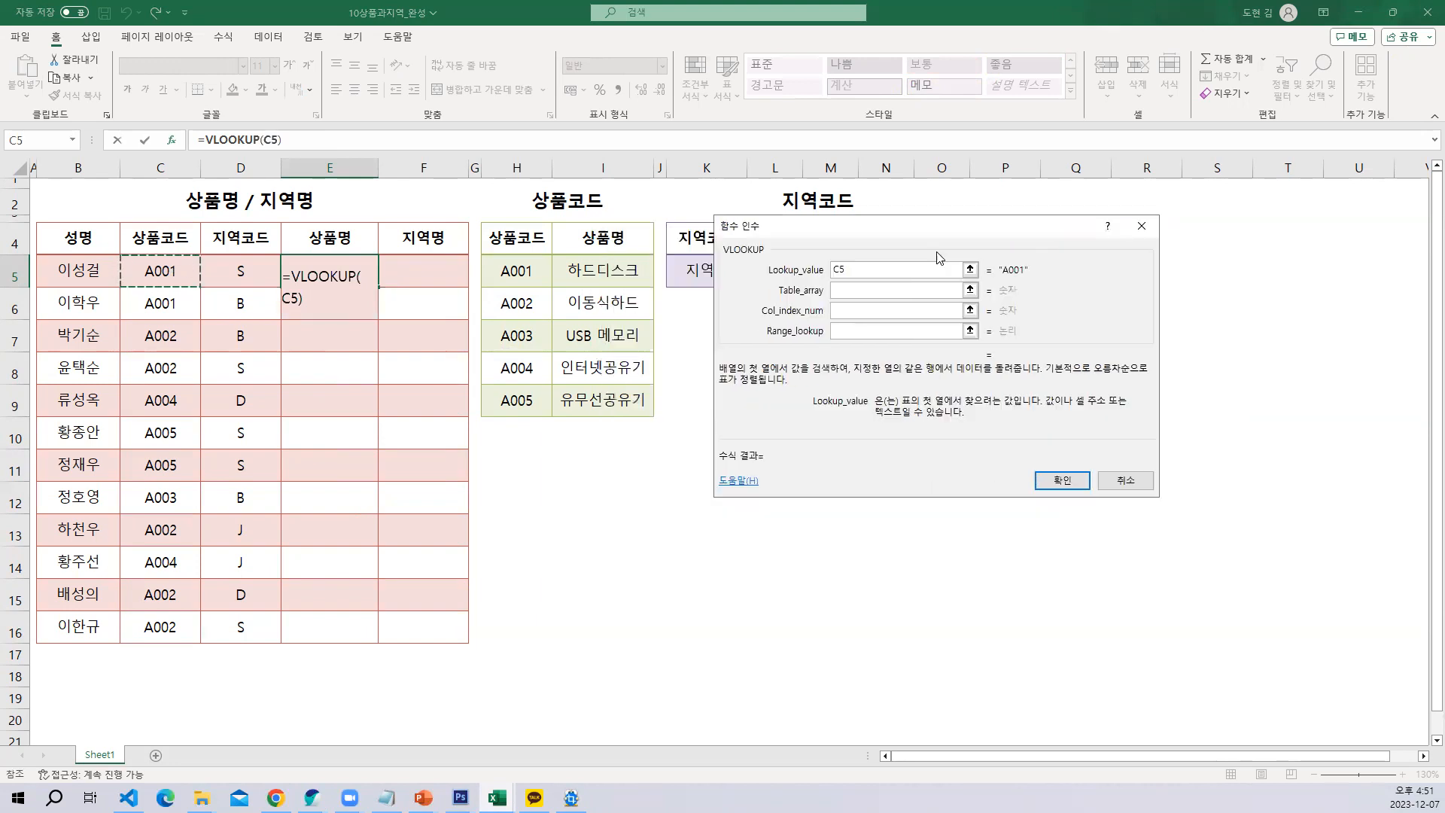
{"action": "left_click", "coordinate": [846, 289]}
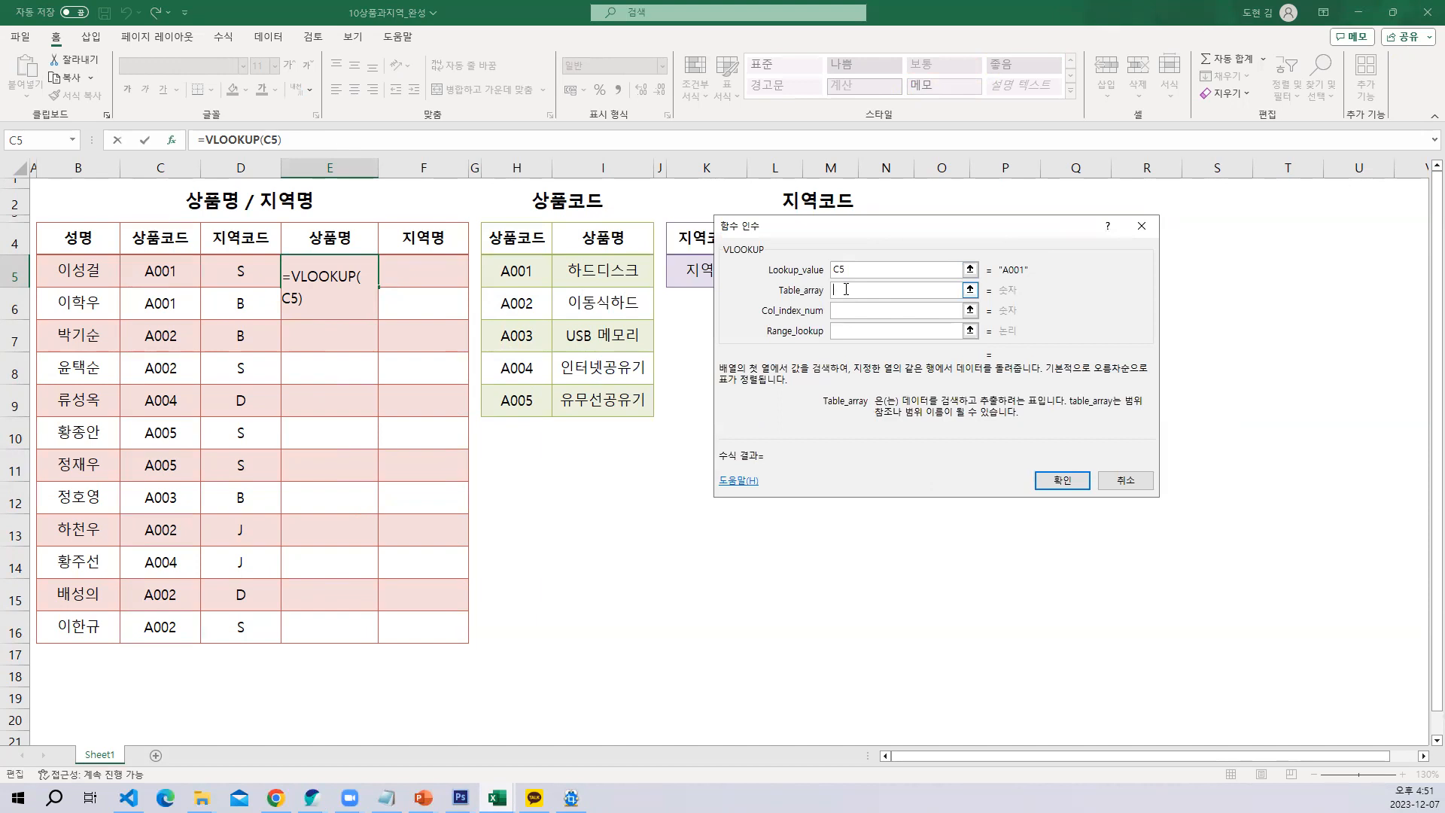
{"action": "left_click_drag", "start_coordinate": [500, 263], "coordinate": [591, 401]}
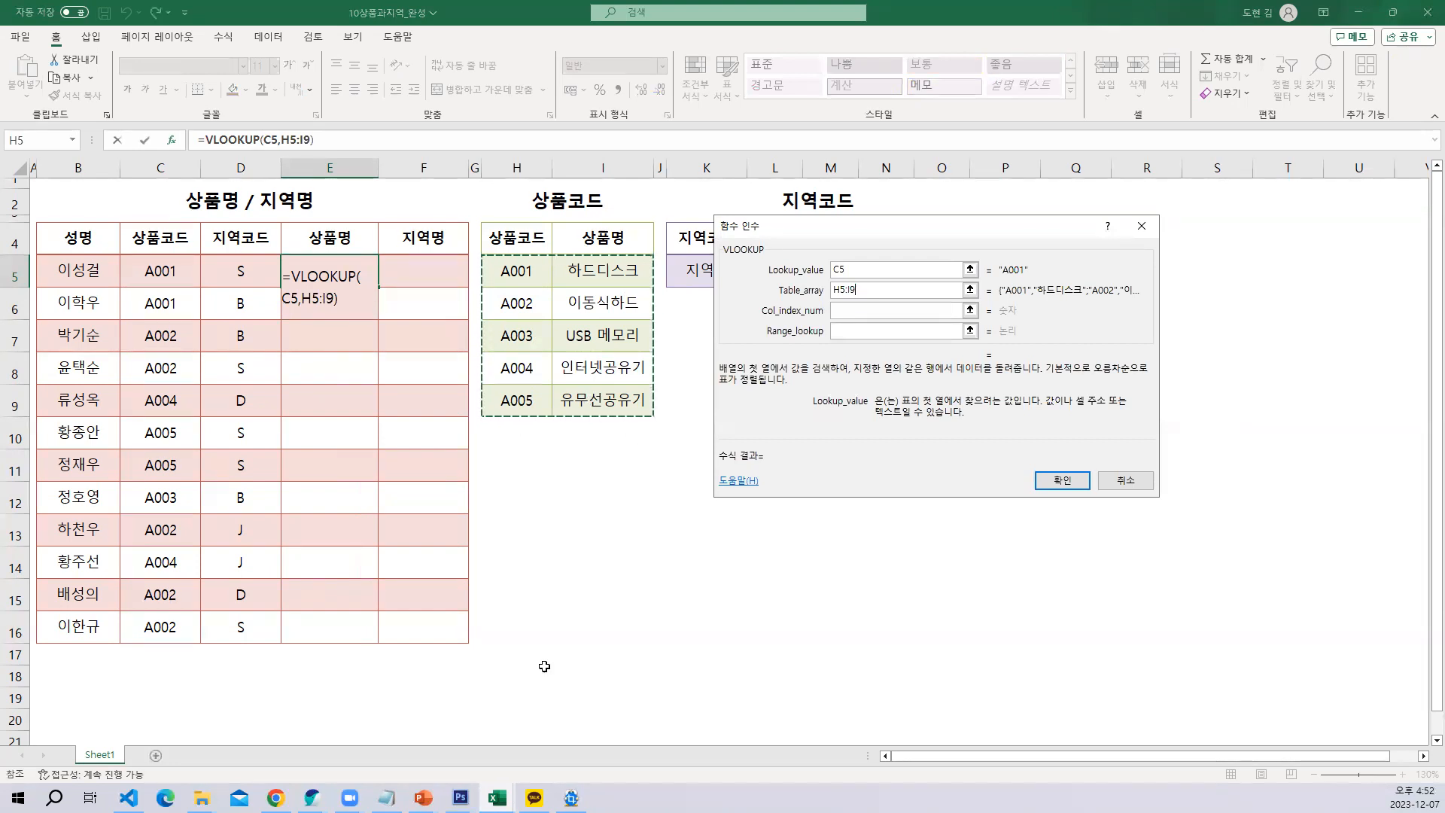
Switch to the Notepad notes and review the 절대참조(고정) section, highlighting its heading and the F4키 line
{"action": "left_click", "coordinate": [386, 798]}
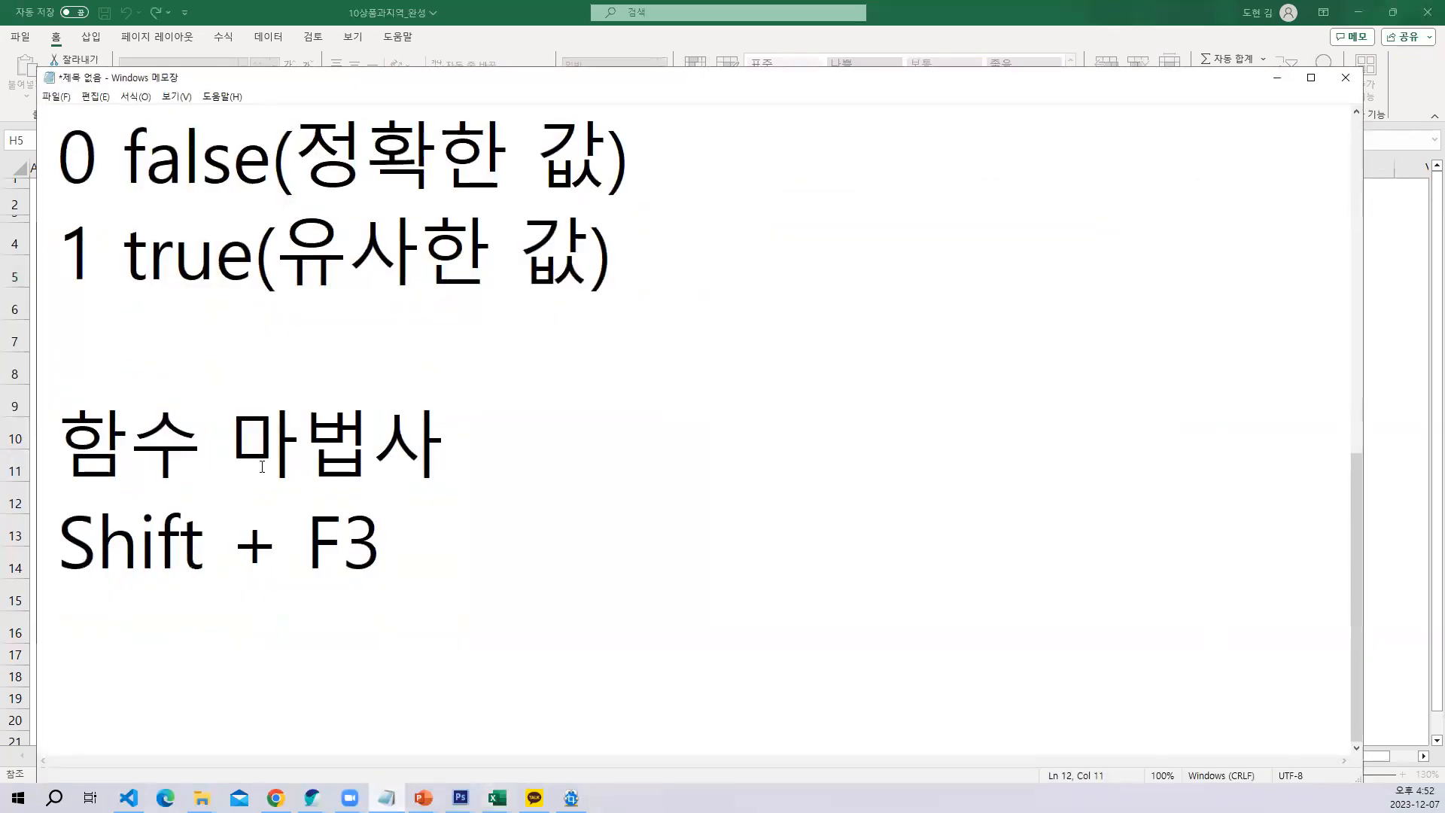
{"action": "scroll", "coordinate": [285, 449], "scroll_direction": "up", "scroll_amount": 3}
{"action": "left_click_drag", "start_coordinate": [68, 138], "coordinate": [514, 150]}
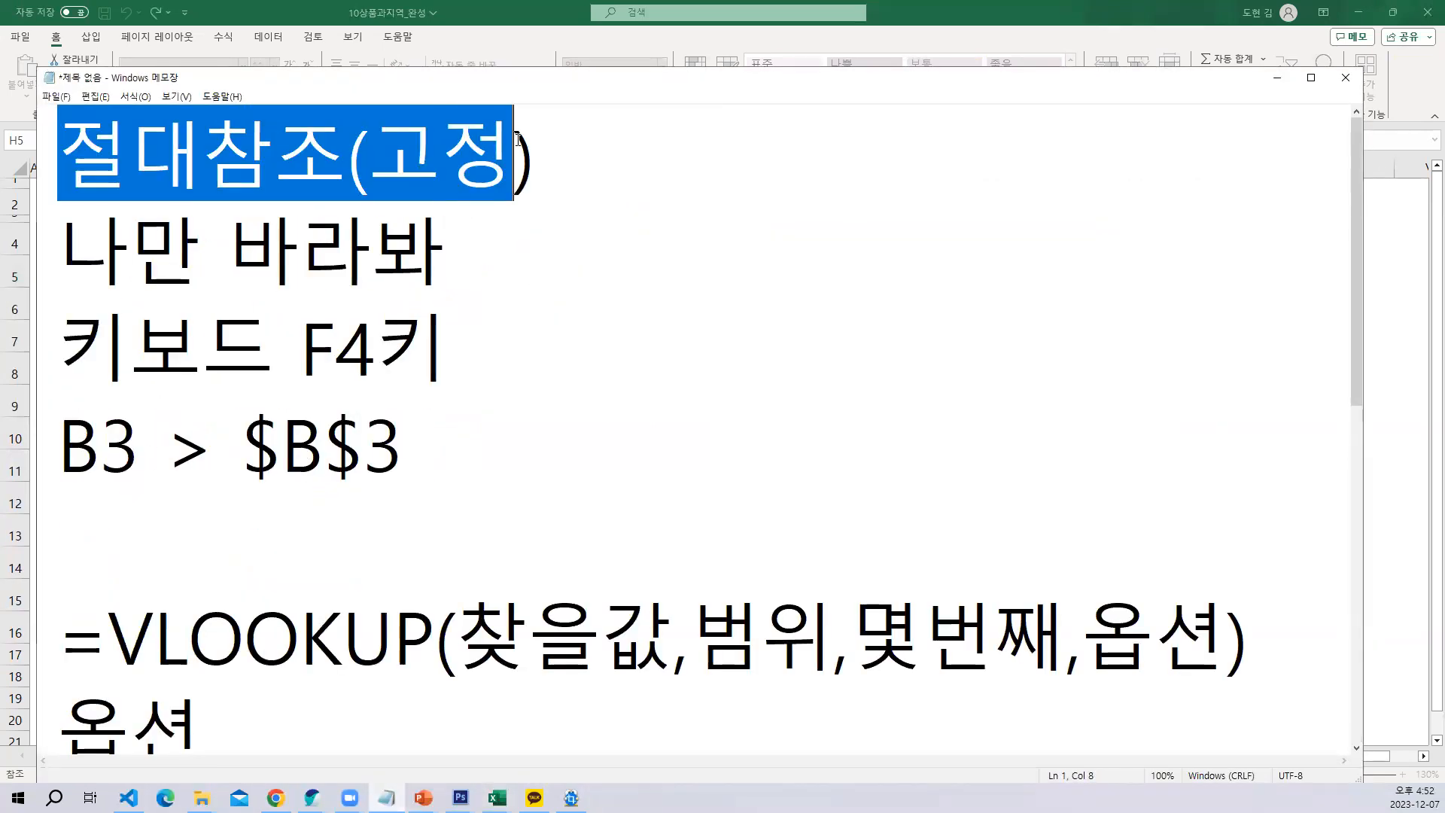
{"action": "left_click", "coordinate": [556, 249]}
{"action": "left_click_drag", "start_coordinate": [467, 346], "coordinate": [248, 358]}
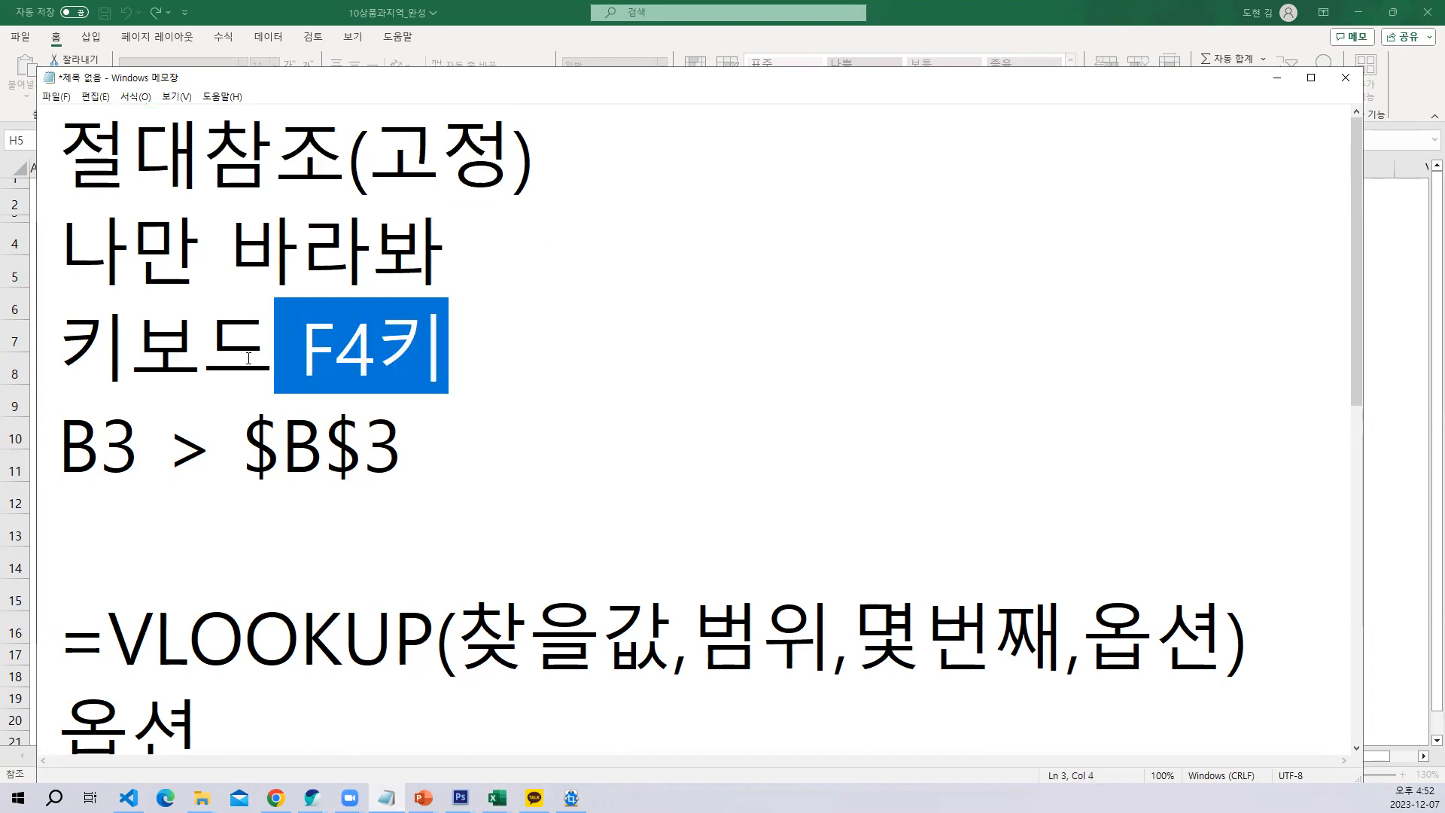
{"action": "left_click", "coordinate": [300, 354]}
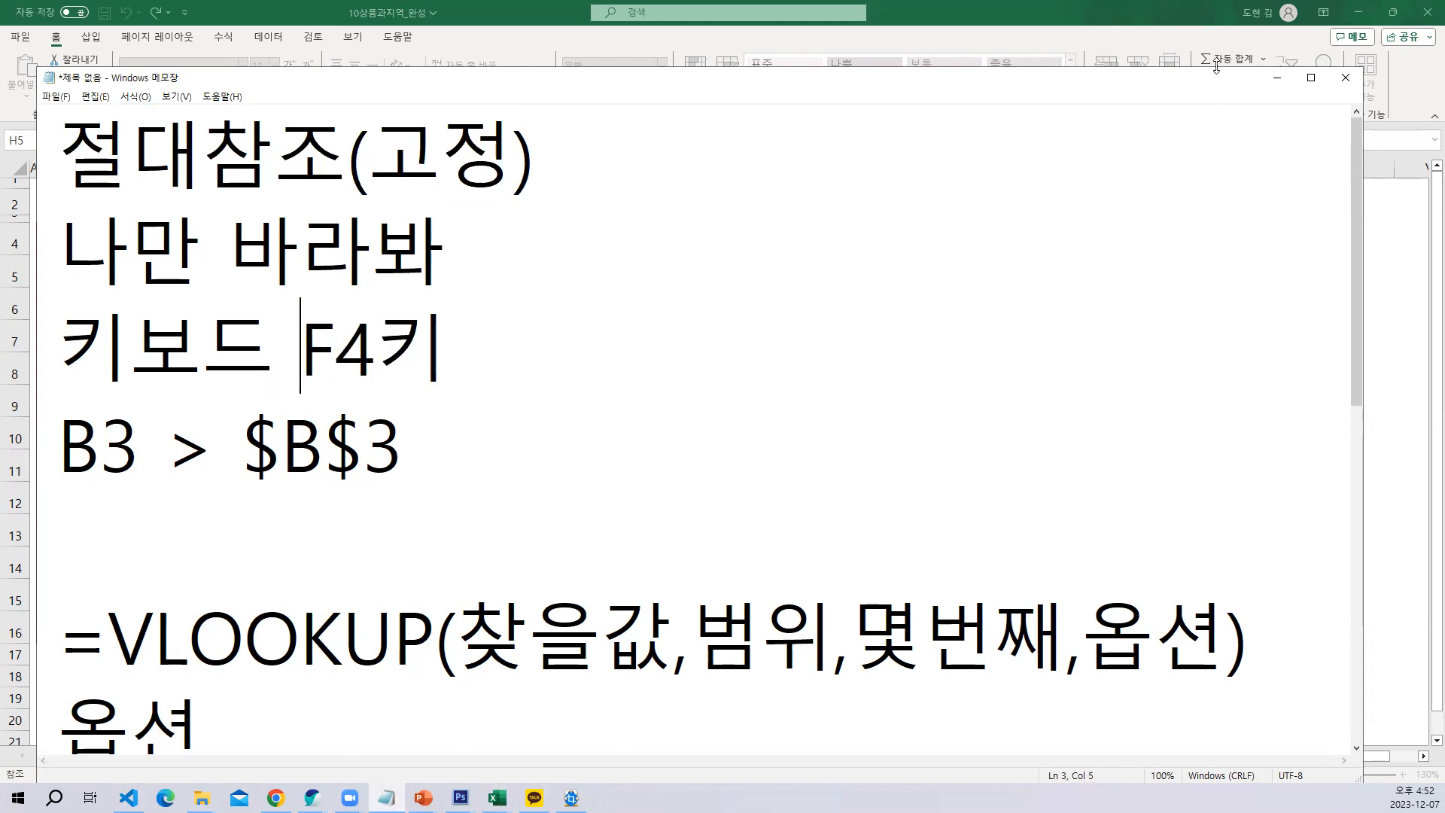
Switch to the Notepad notes, highlight F4 in the keyboard line of the 절대참조 section, and return to the Excel workbook
{"action": "left_click", "coordinate": [1276, 77]}
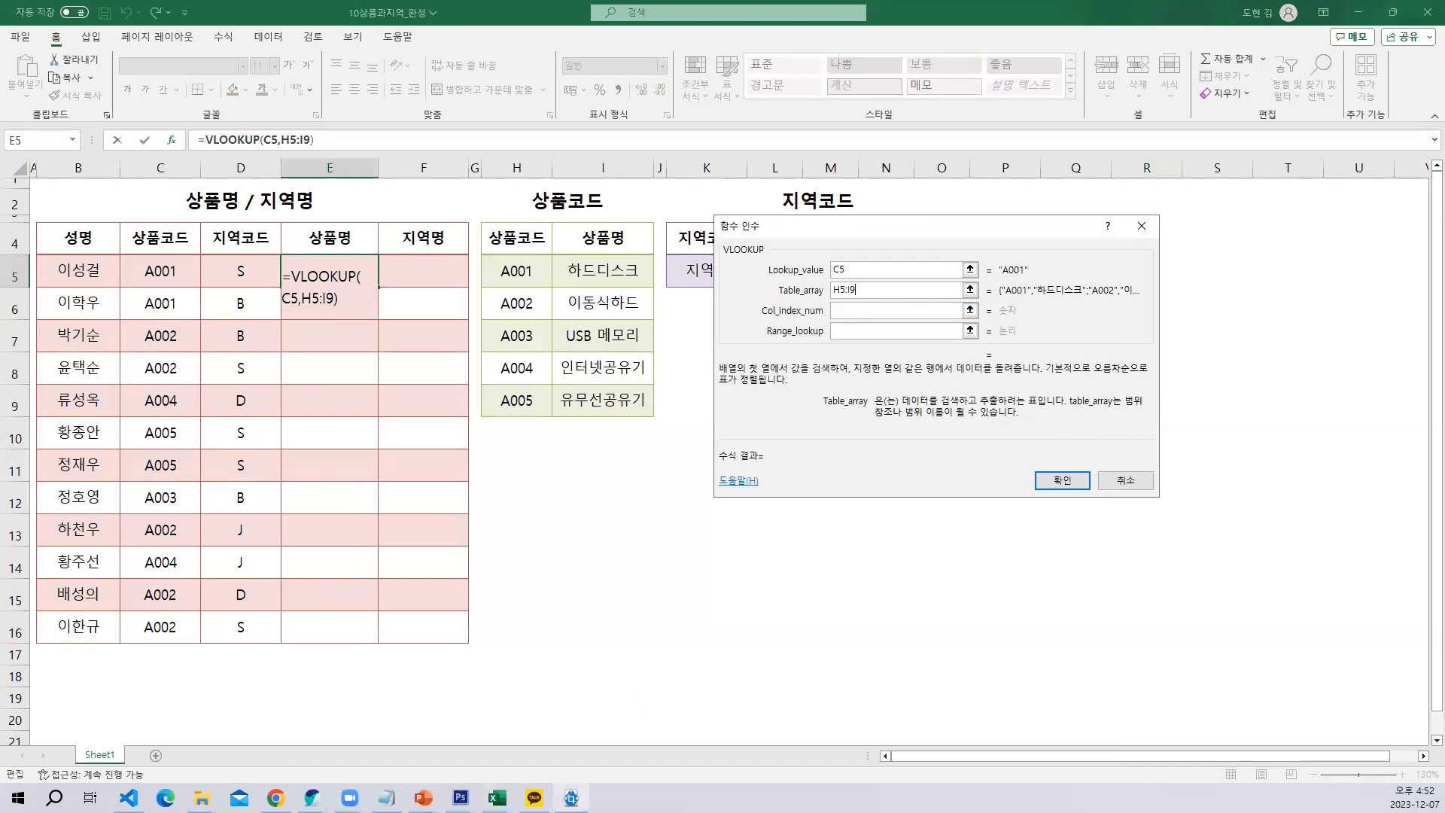
{"action": "left_click", "coordinate": [387, 798]}
{"action": "left_click_drag", "start_coordinate": [309, 352], "coordinate": [366, 344]}
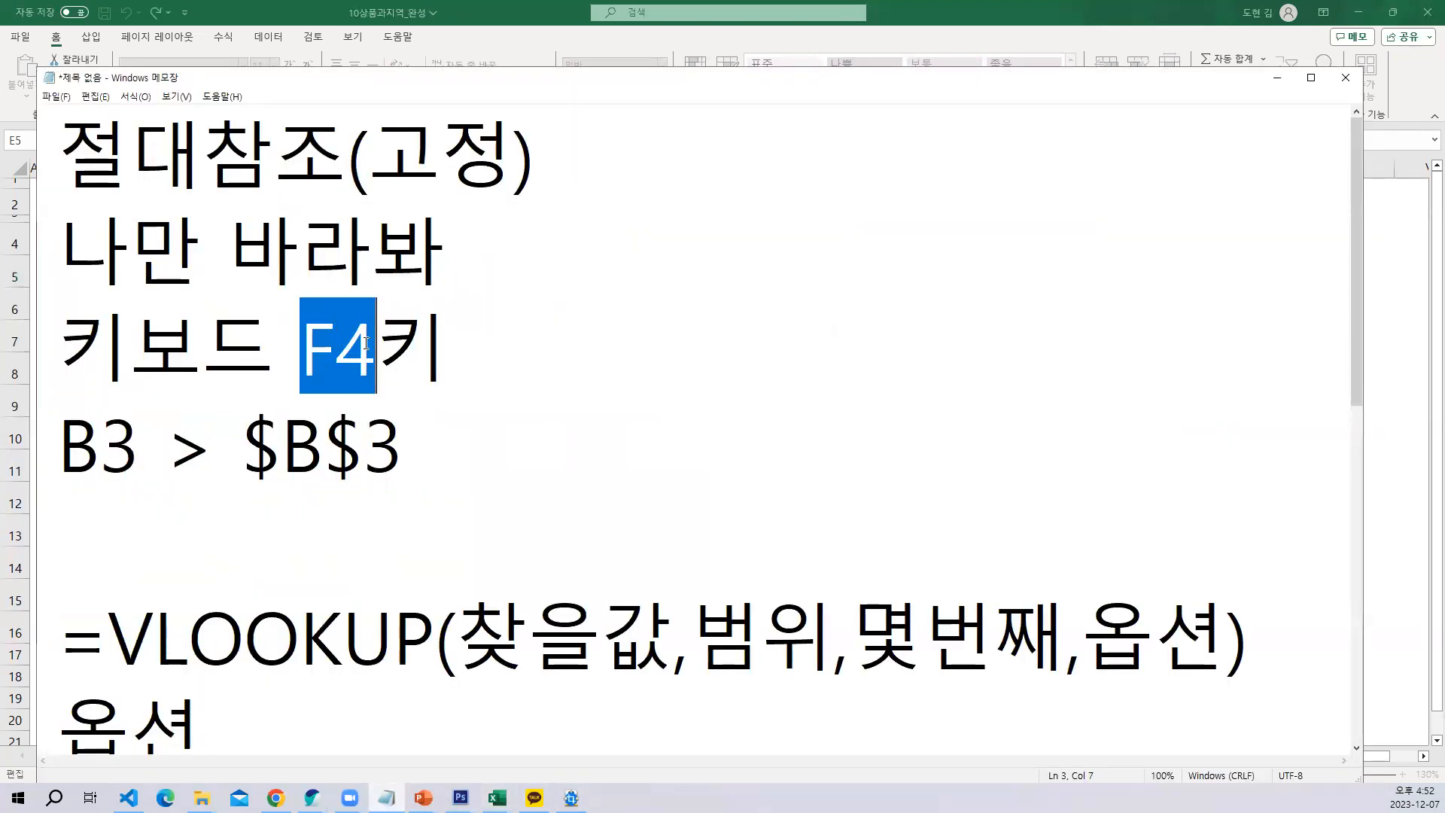
{"action": "left_click", "coordinate": [506, 339]}
{"action": "left_click", "coordinate": [1276, 77]}
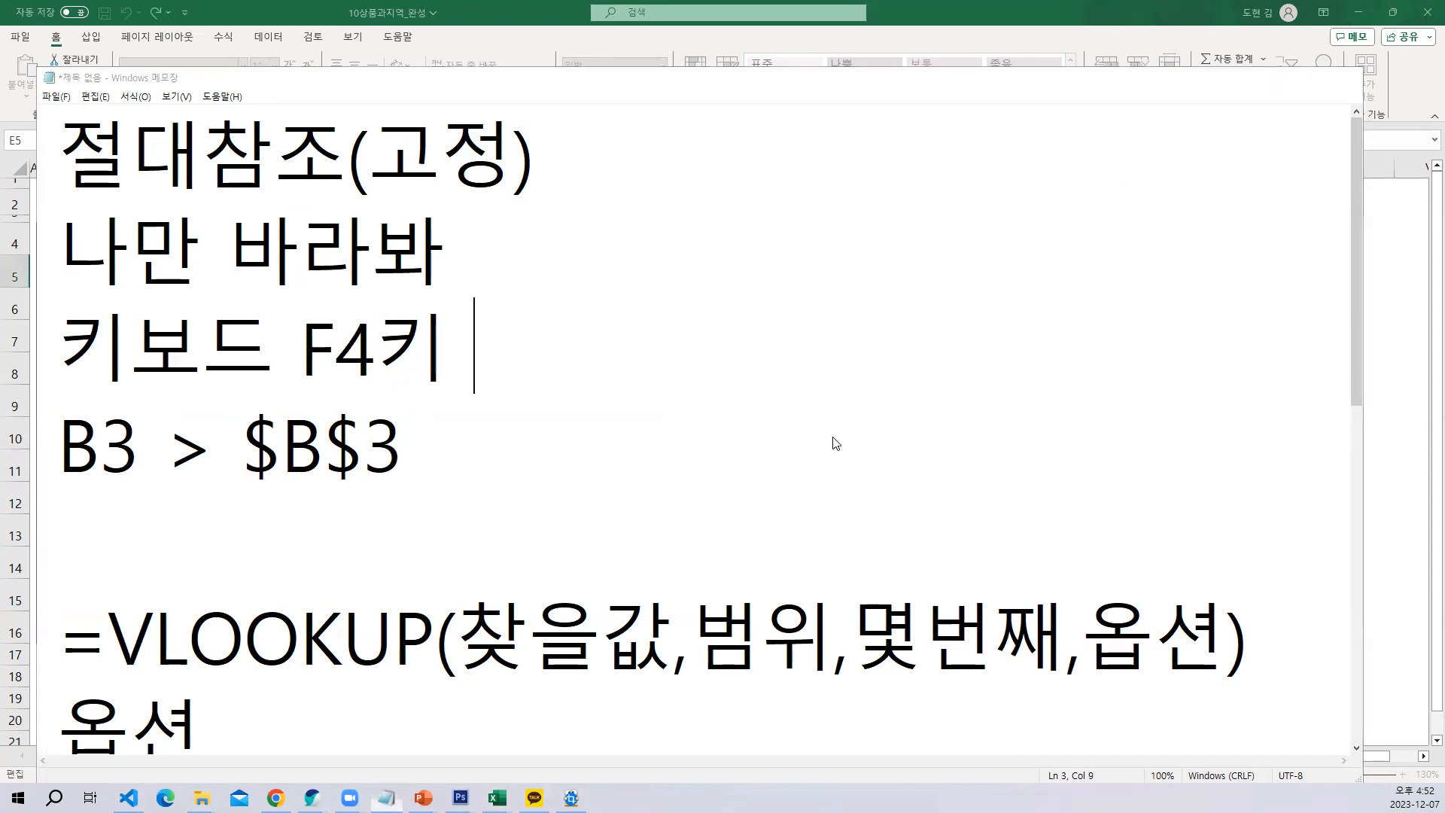
Replace the Table_array in the VLOOKUP arguments with the absolute range $H$5:$I$9
{"action": "left_click_drag", "start_coordinate": [883, 295], "coordinate": [834, 291]}
{"action": "key", "text": "BackSpace"}
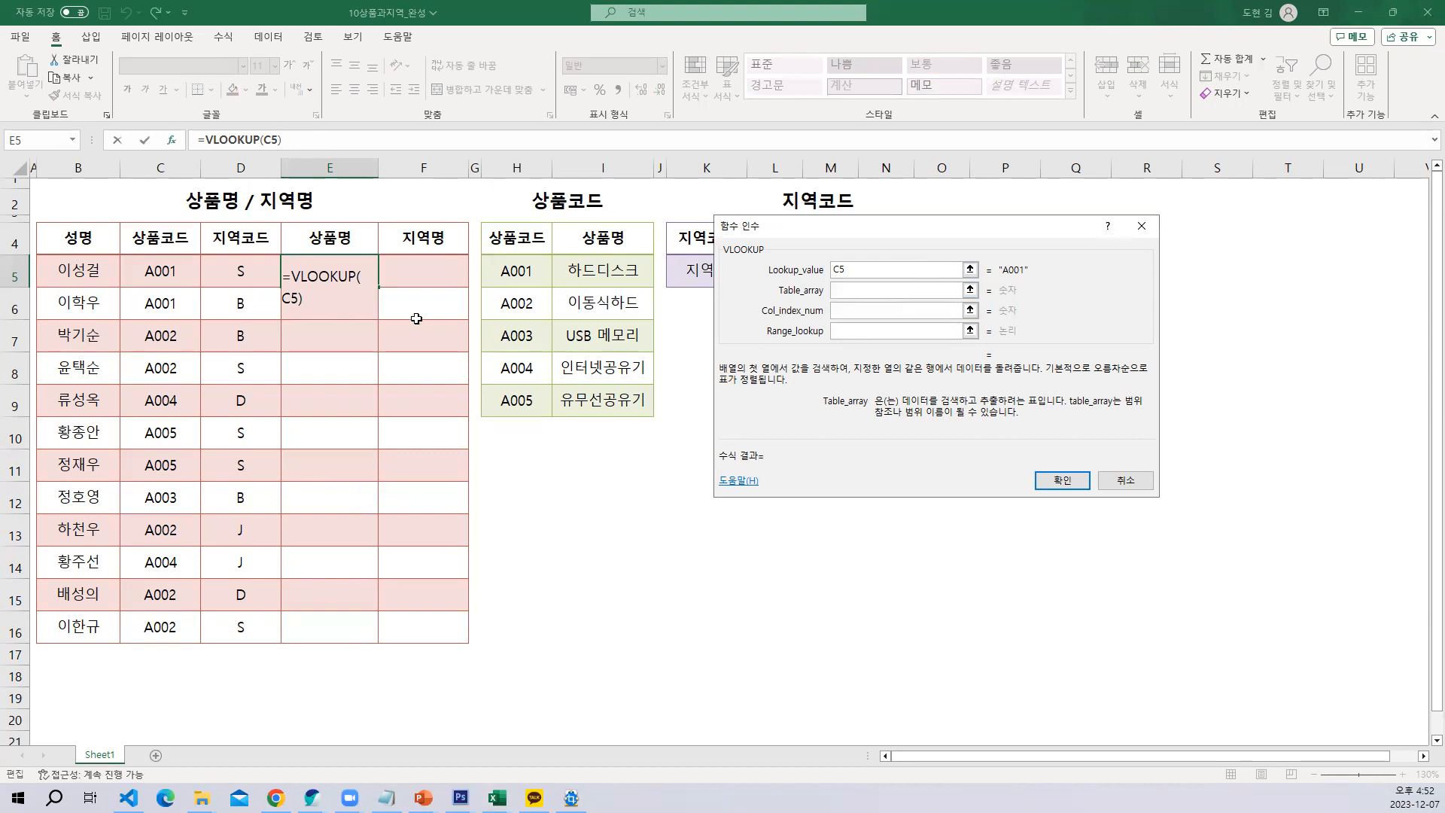
{"action": "left_click_drag", "start_coordinate": [510, 268], "coordinate": [610, 394]}
{"action": "key", "text": "F4"}
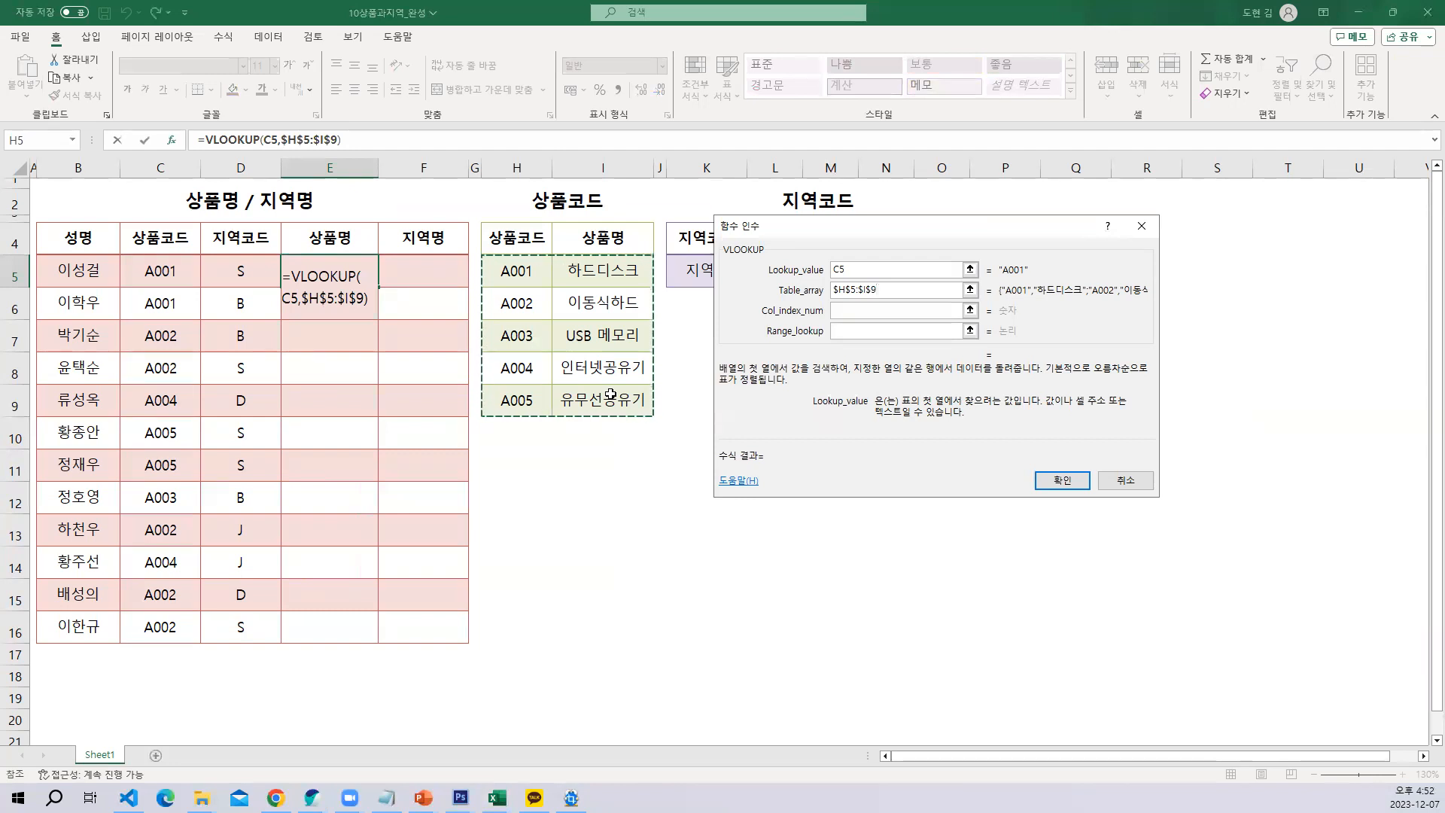
Complete the E5 VLOOKUP with Col_index_num 2 and Range_lookup 0, and fill it down the 상품명 column to E16
{"action": "left_click", "coordinate": [854, 312]}
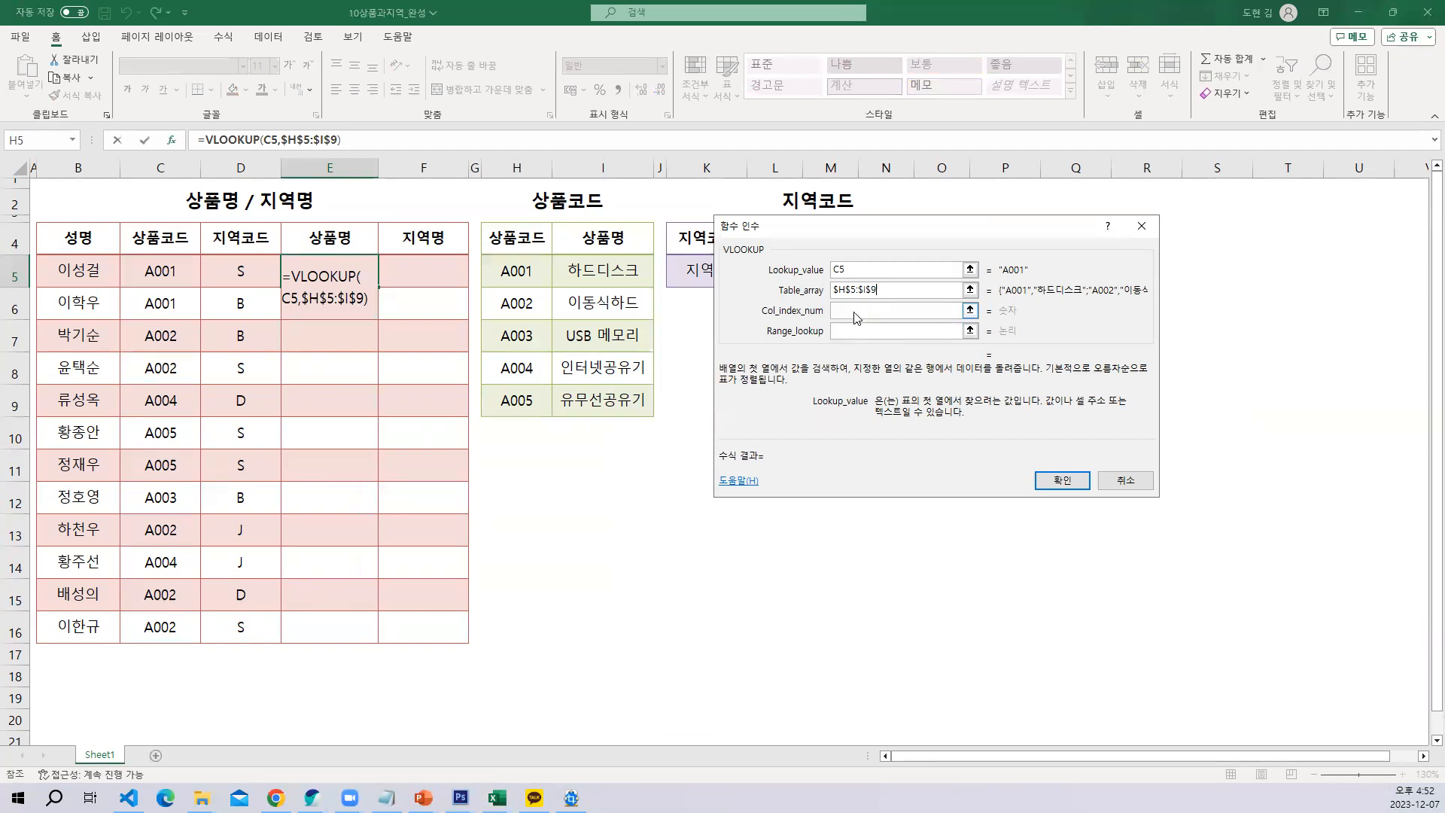
{"action": "left_click", "coordinate": [854, 312]}
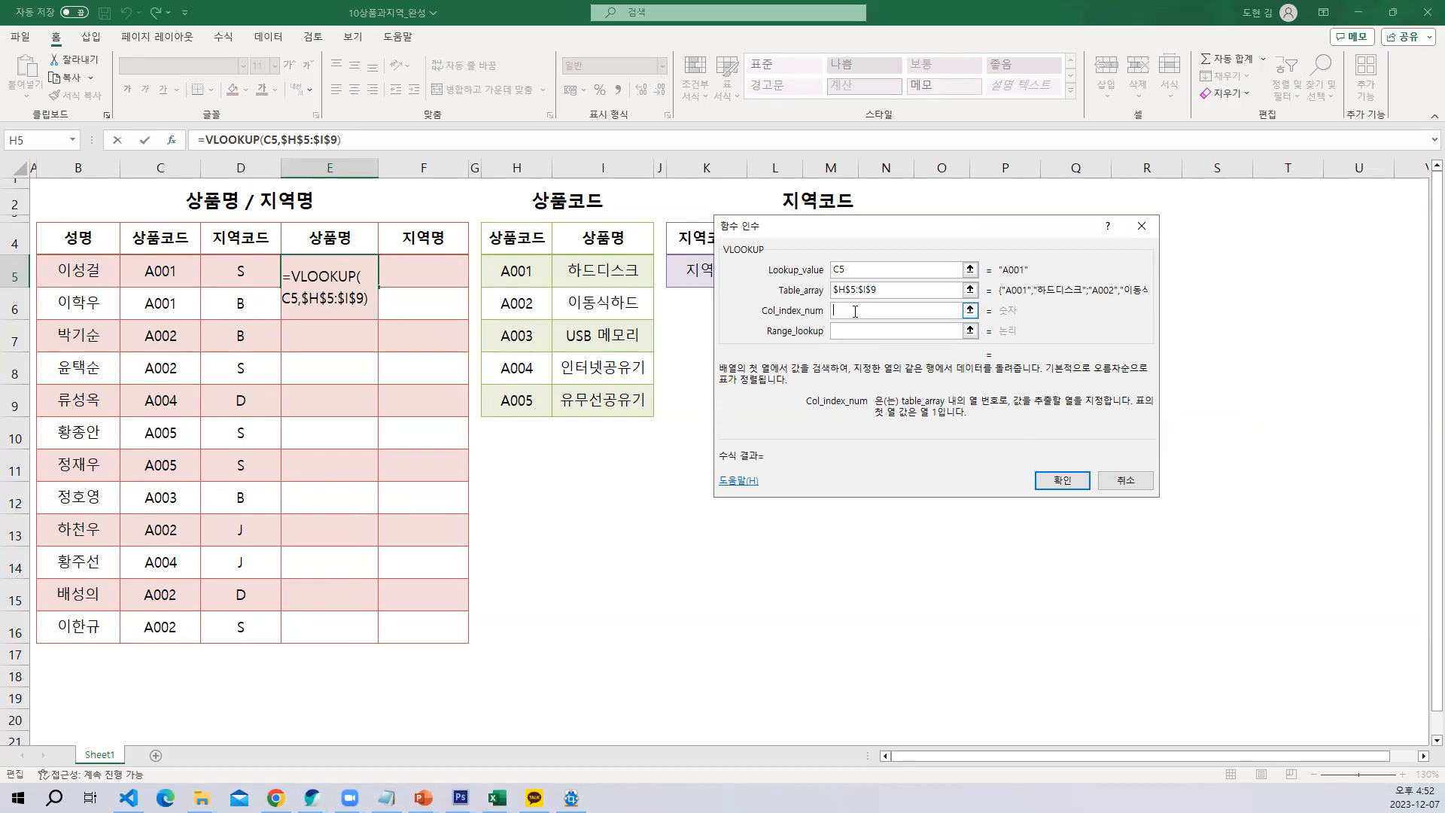
{"action": "type", "text": "2"}
{"action": "left_click", "coordinate": [847, 332]}
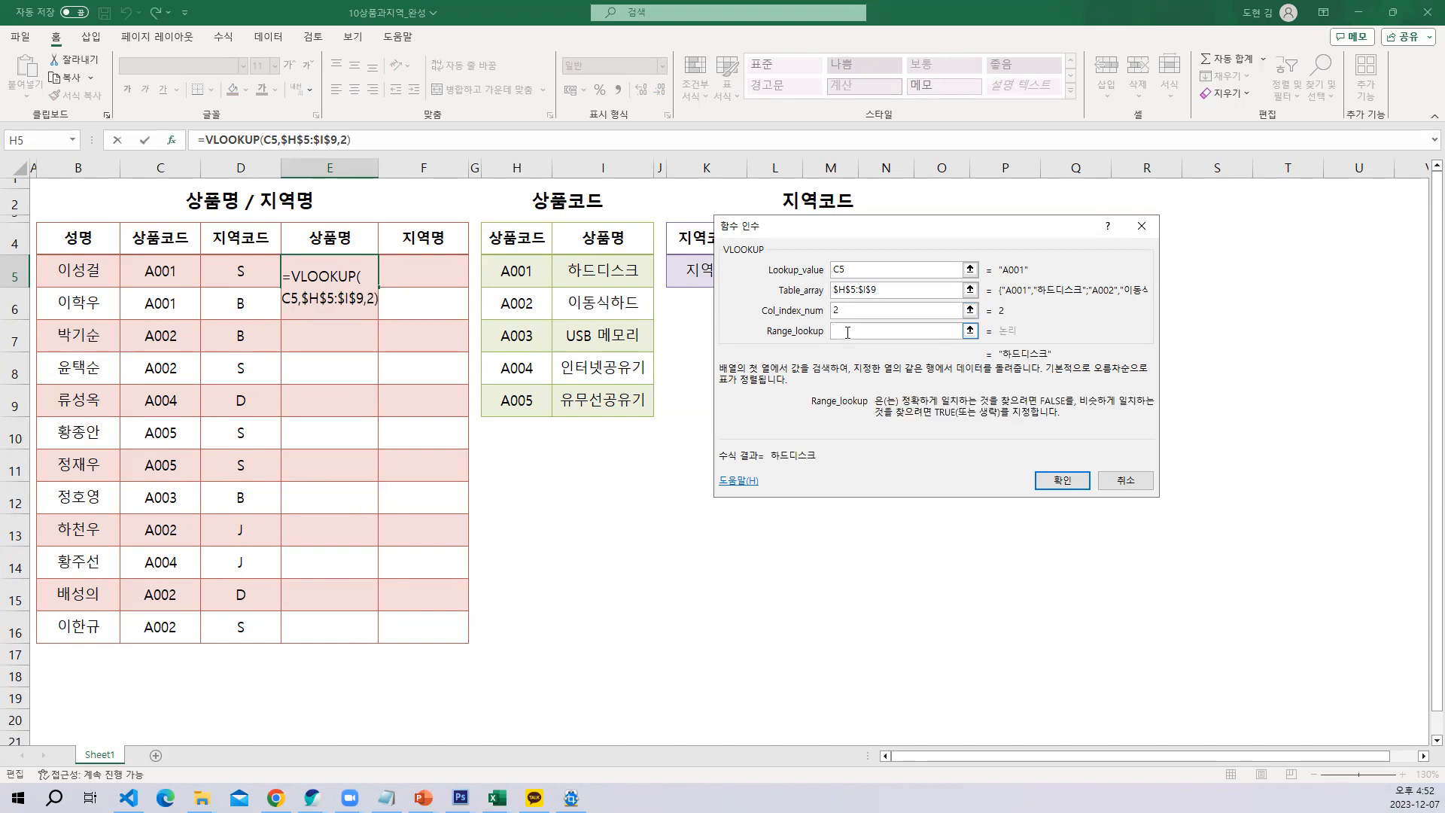
{"action": "type", "text": "0"}
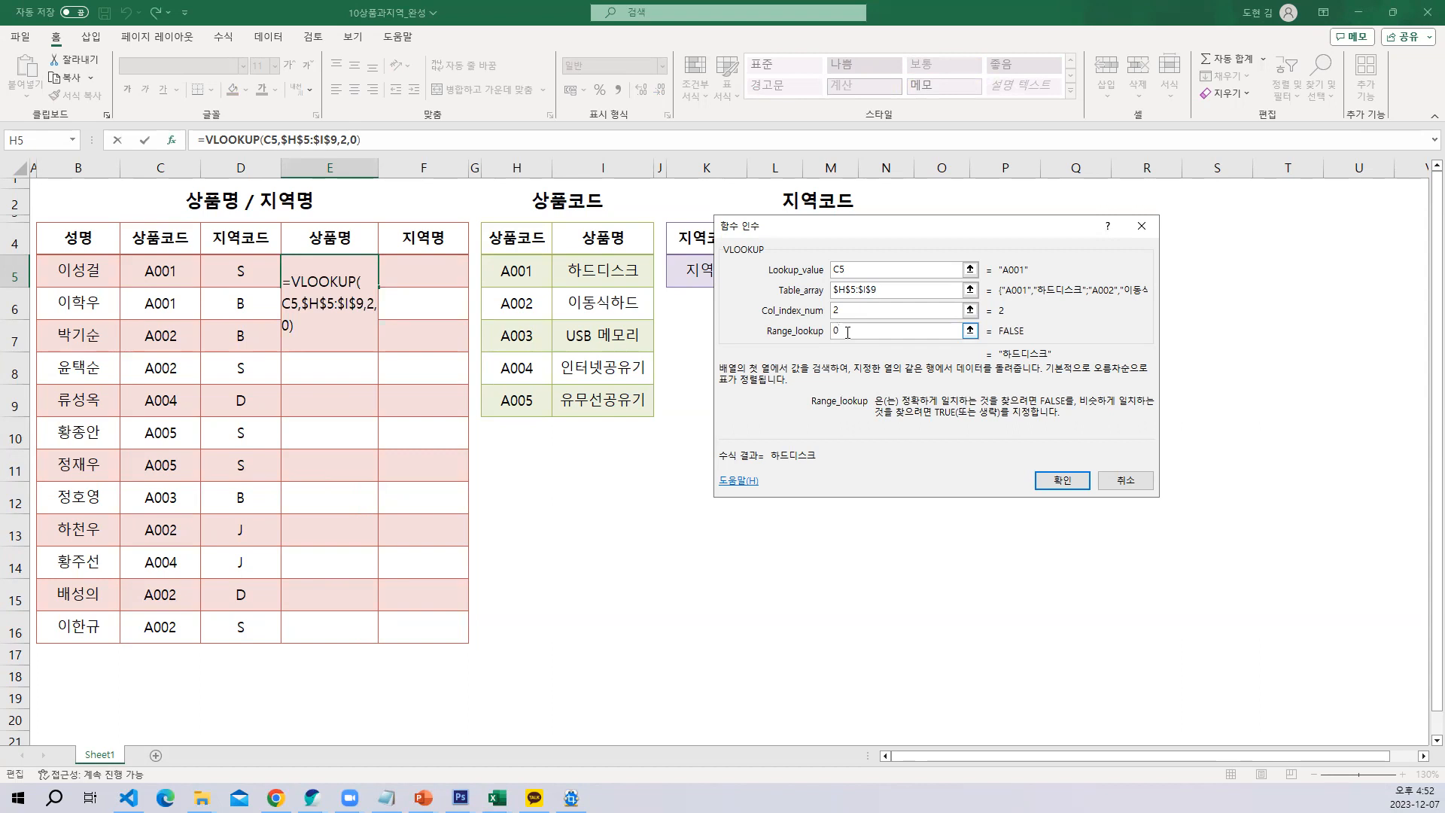
{"action": "left_click", "coordinate": [1062, 480]}
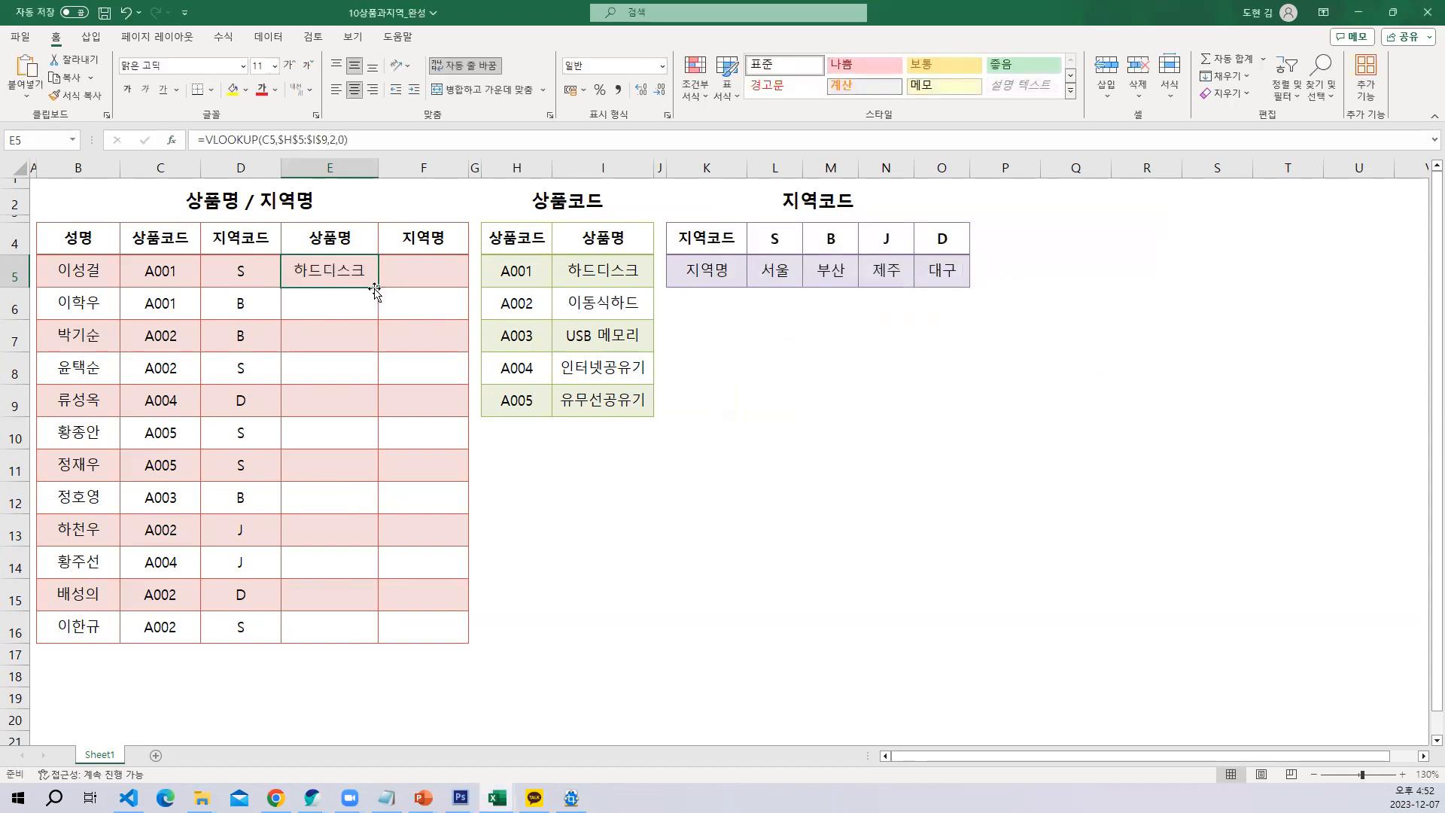
{"action": "left_click_drag", "start_coordinate": [378, 287], "coordinate": [377, 643]}
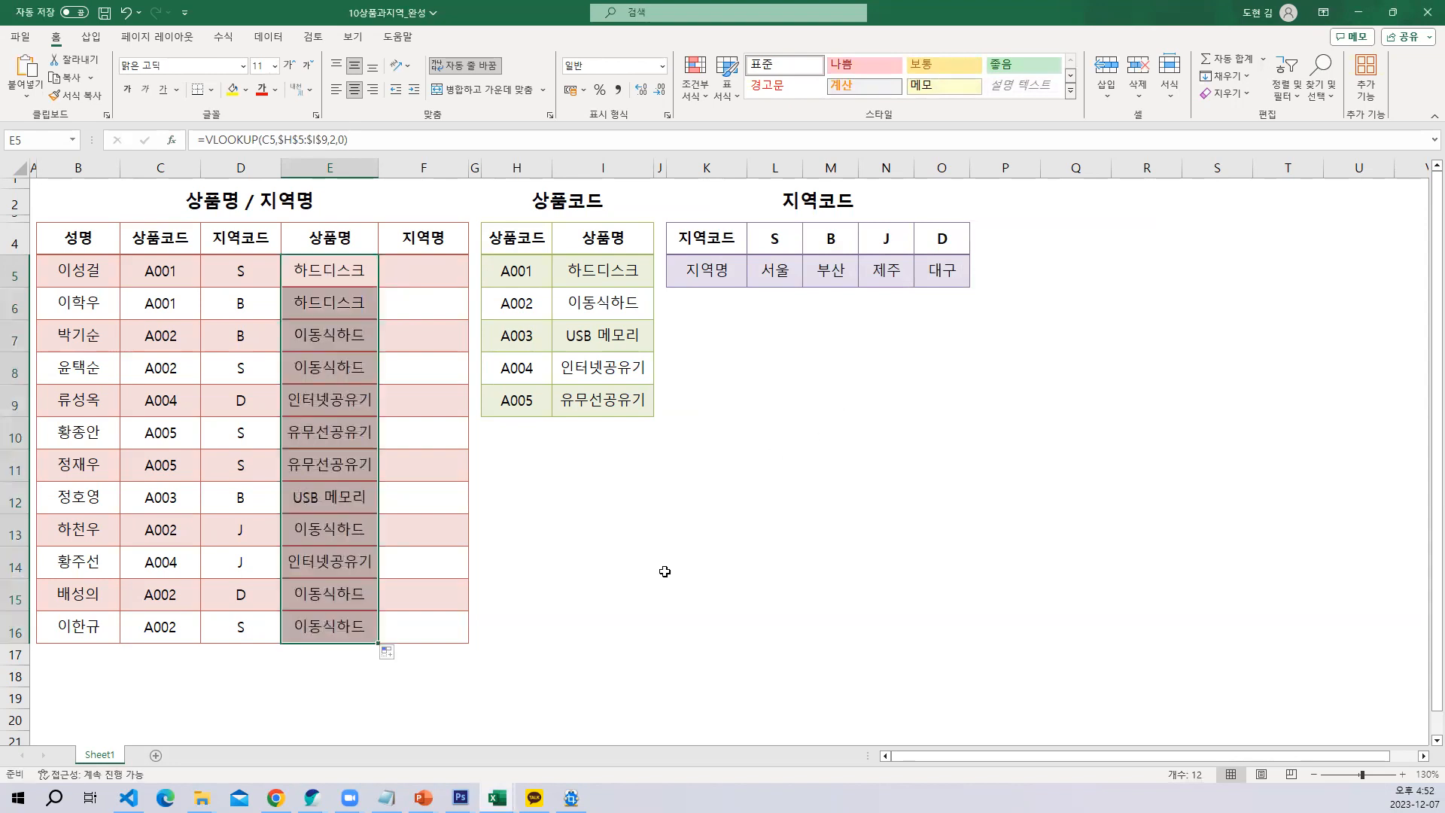
{"action": "left_click", "coordinate": [776, 429]}
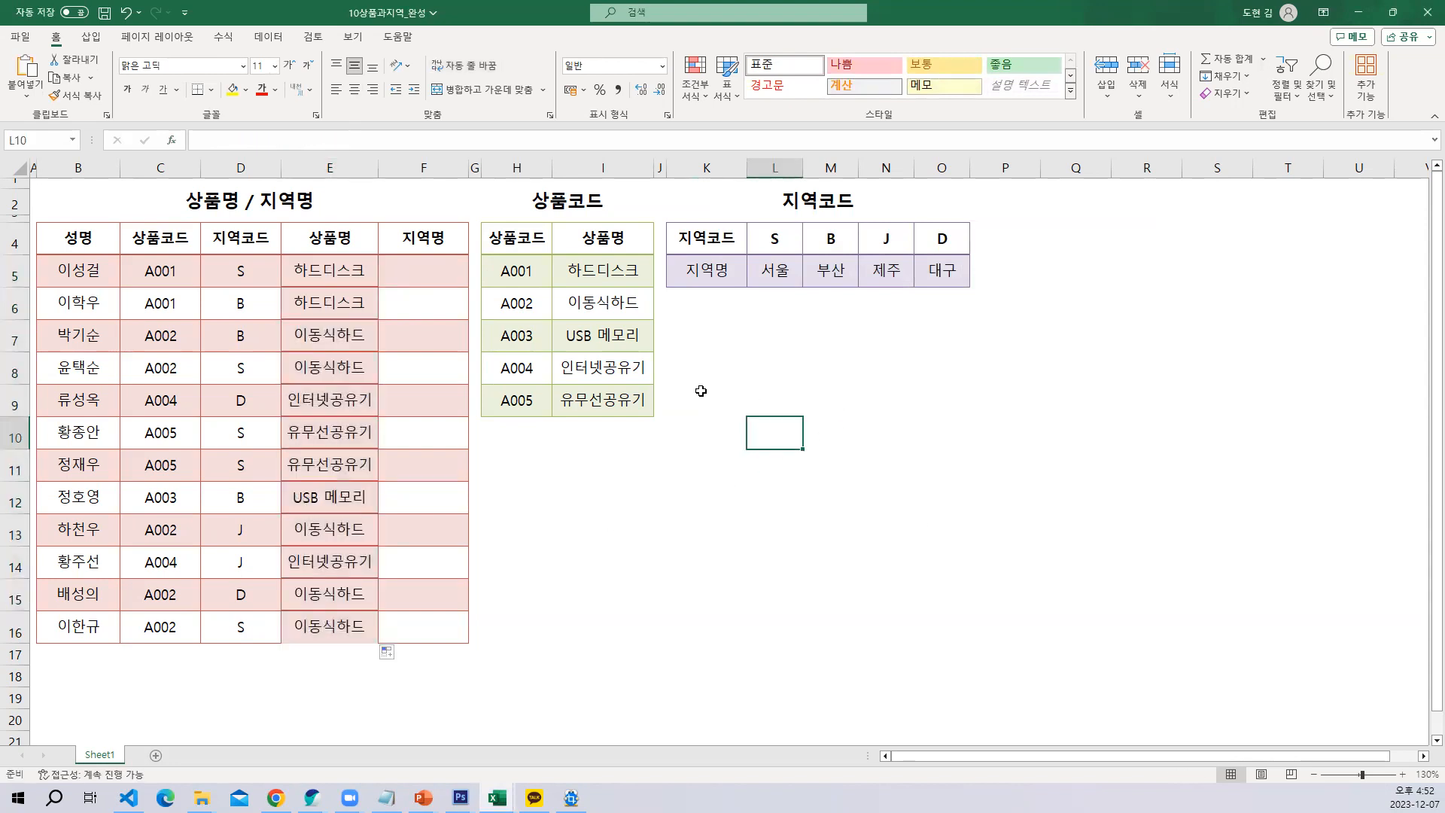
Examine the formulas in E5 to E10 against the table range H5:I9 to check which range each VLOOKUP refers to
{"action": "left_click", "coordinate": [335, 269]}
{"action": "left_click", "coordinate": [329, 301]}
{"action": "left_click", "coordinate": [325, 336]}
{"action": "left_click", "coordinate": [324, 370]}
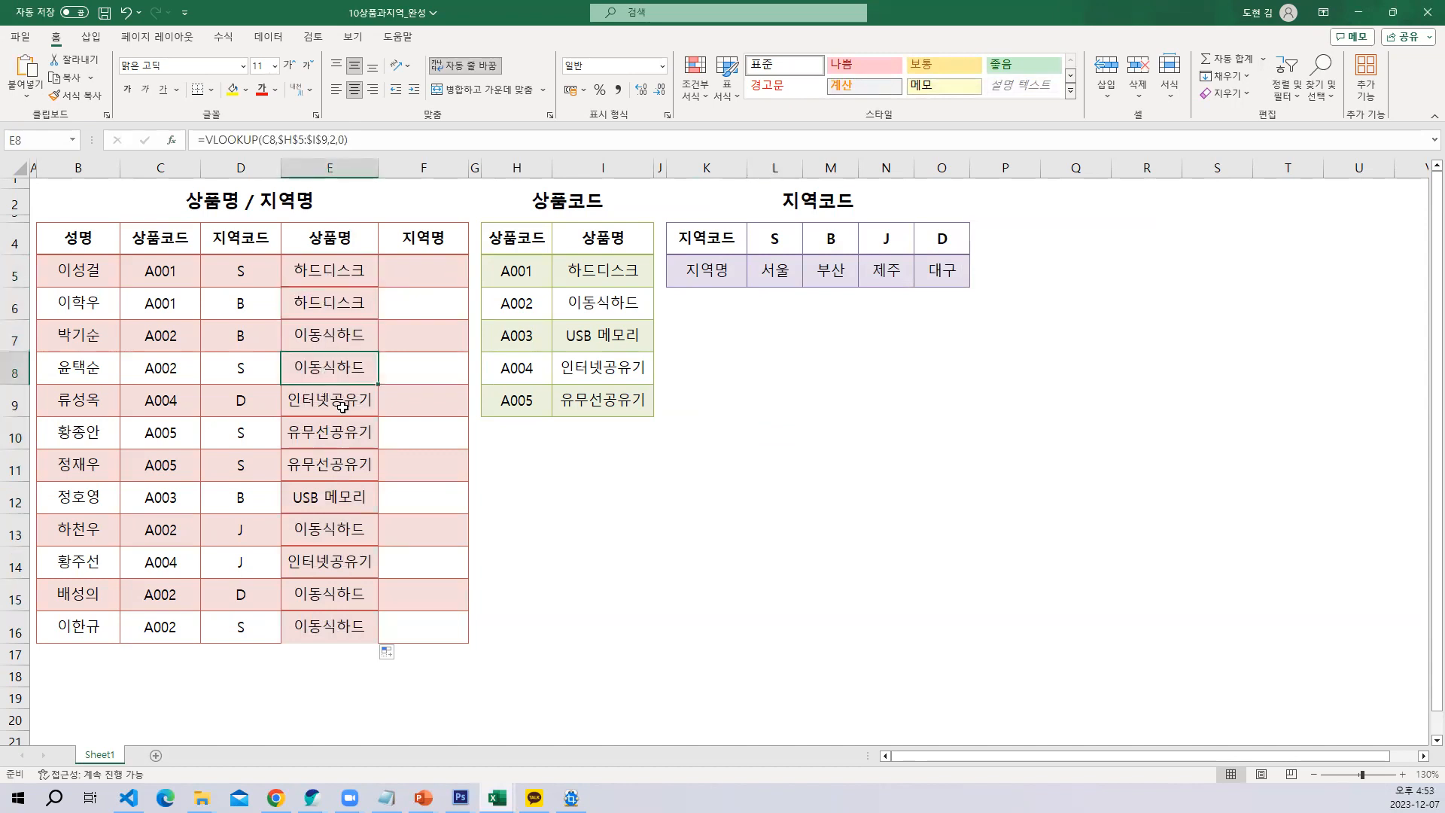
{"action": "left_click", "coordinate": [341, 406]}
{"action": "left_click", "coordinate": [346, 435]}
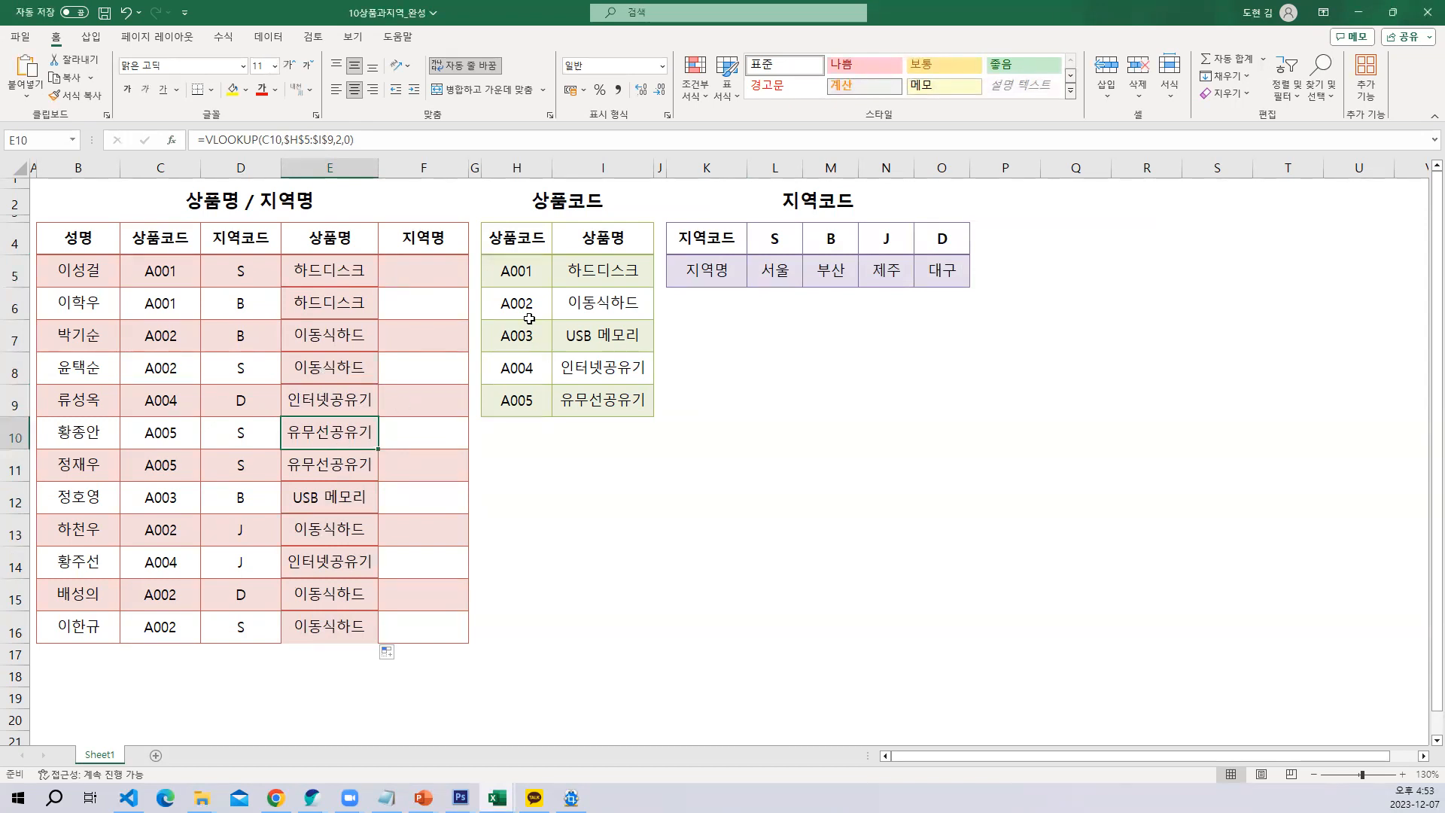
{"action": "left_click_drag", "start_coordinate": [498, 269], "coordinate": [617, 399]}
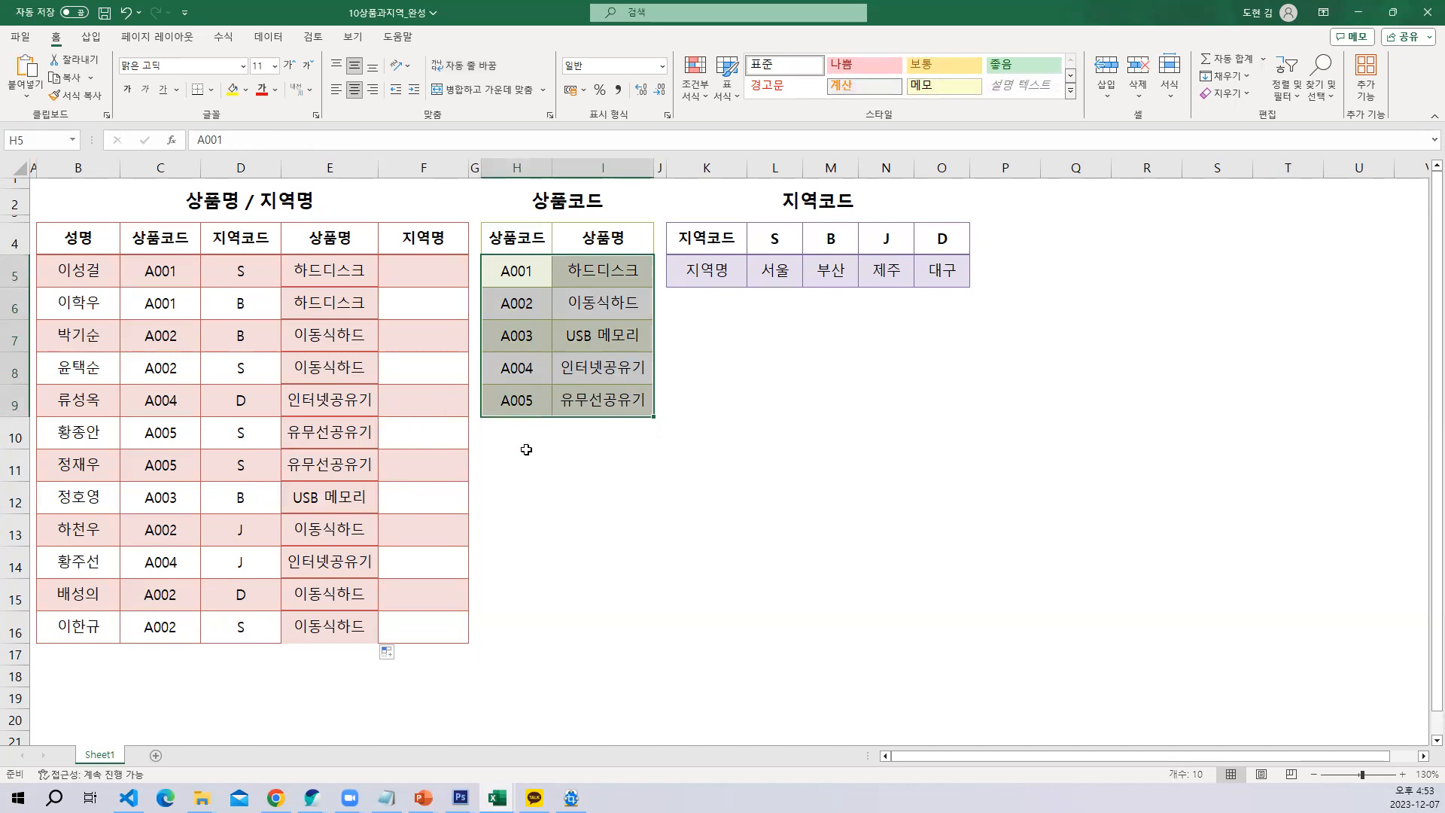
{"action": "left_click", "coordinate": [579, 439]}
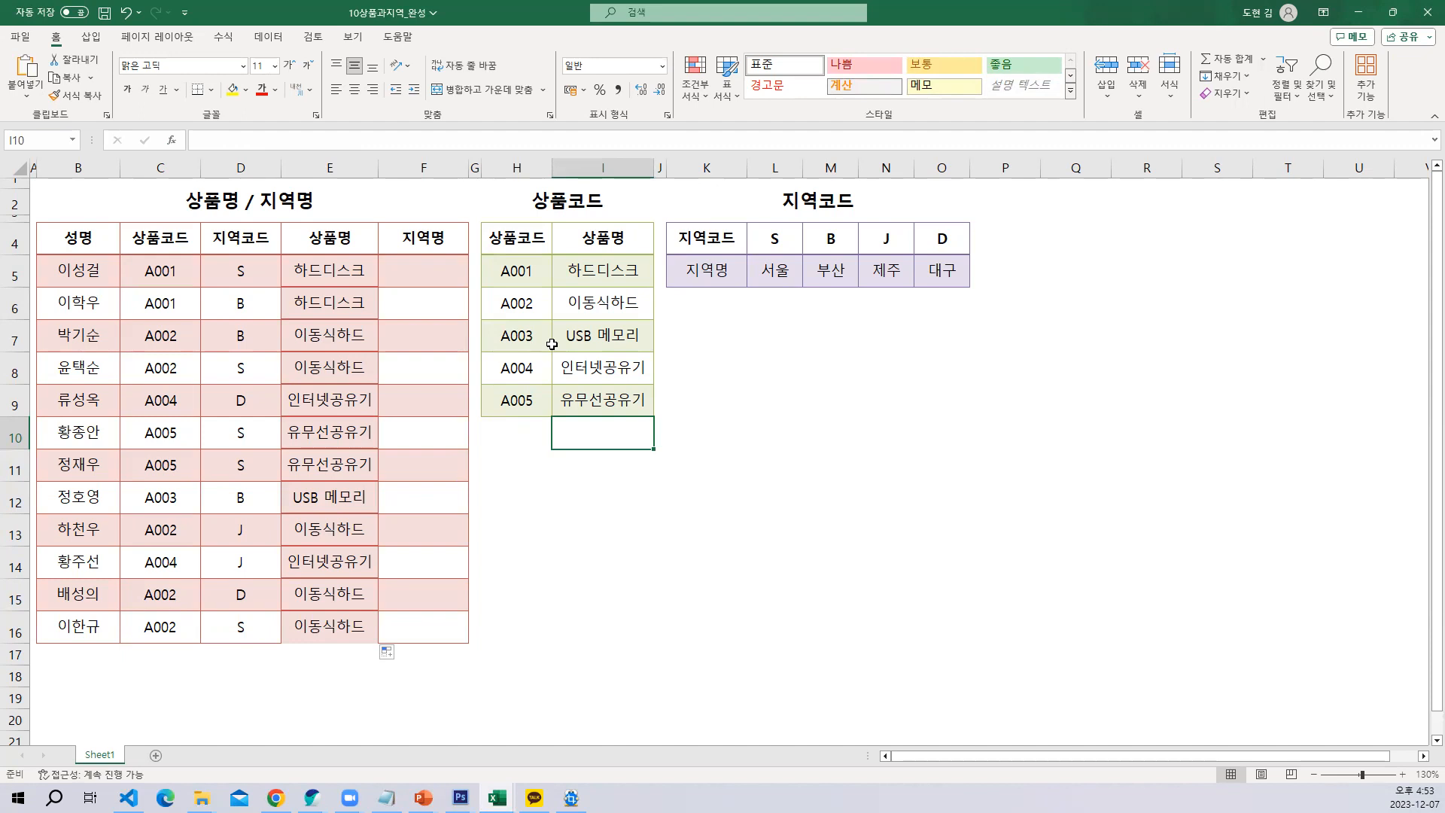
Compare the layout of the 상품코드 table in H4:I9 with the 지역코드 table in K4:O5
{"action": "left_click", "coordinate": [697, 249]}
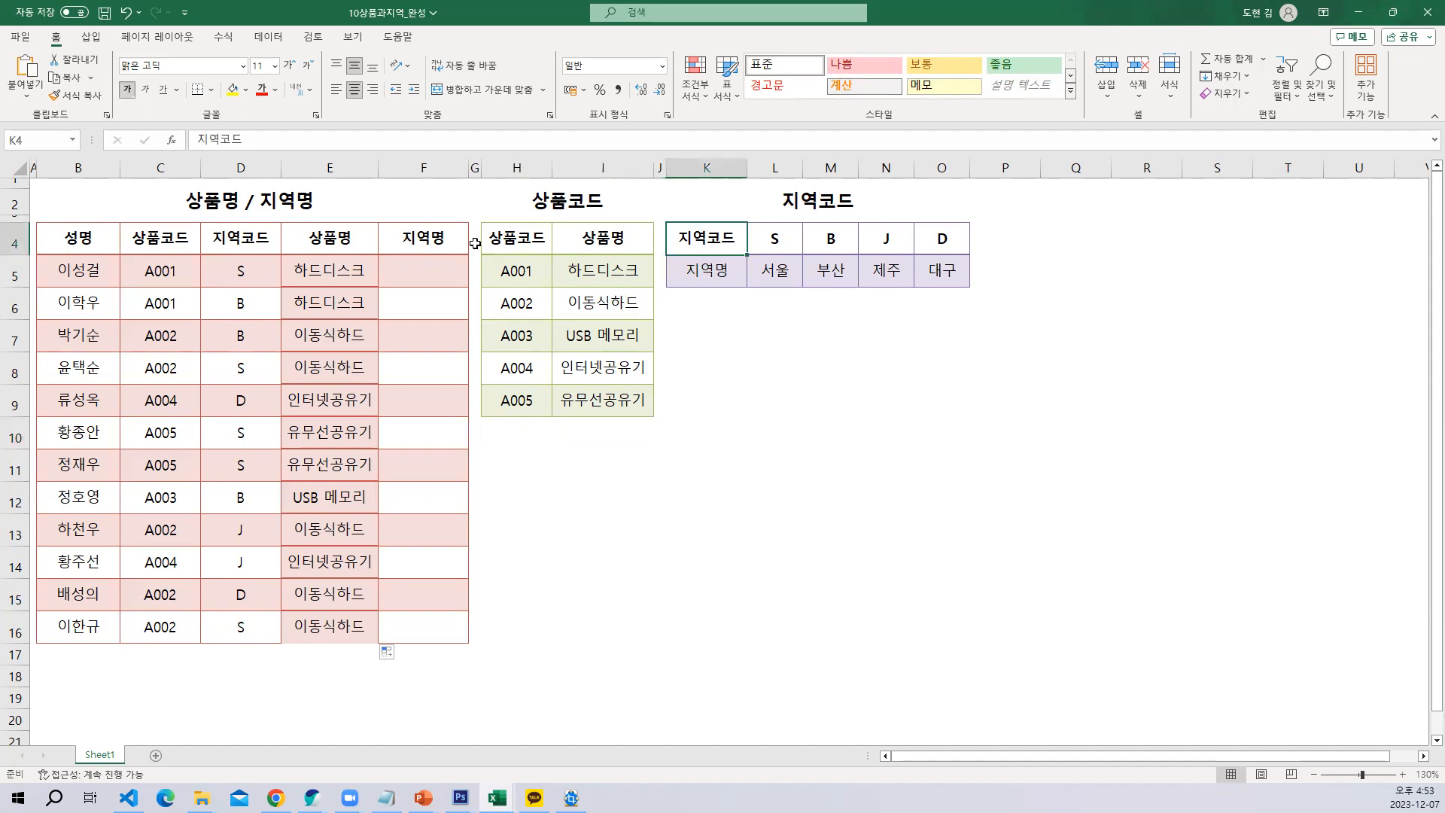
{"action": "left_click", "coordinate": [505, 252]}
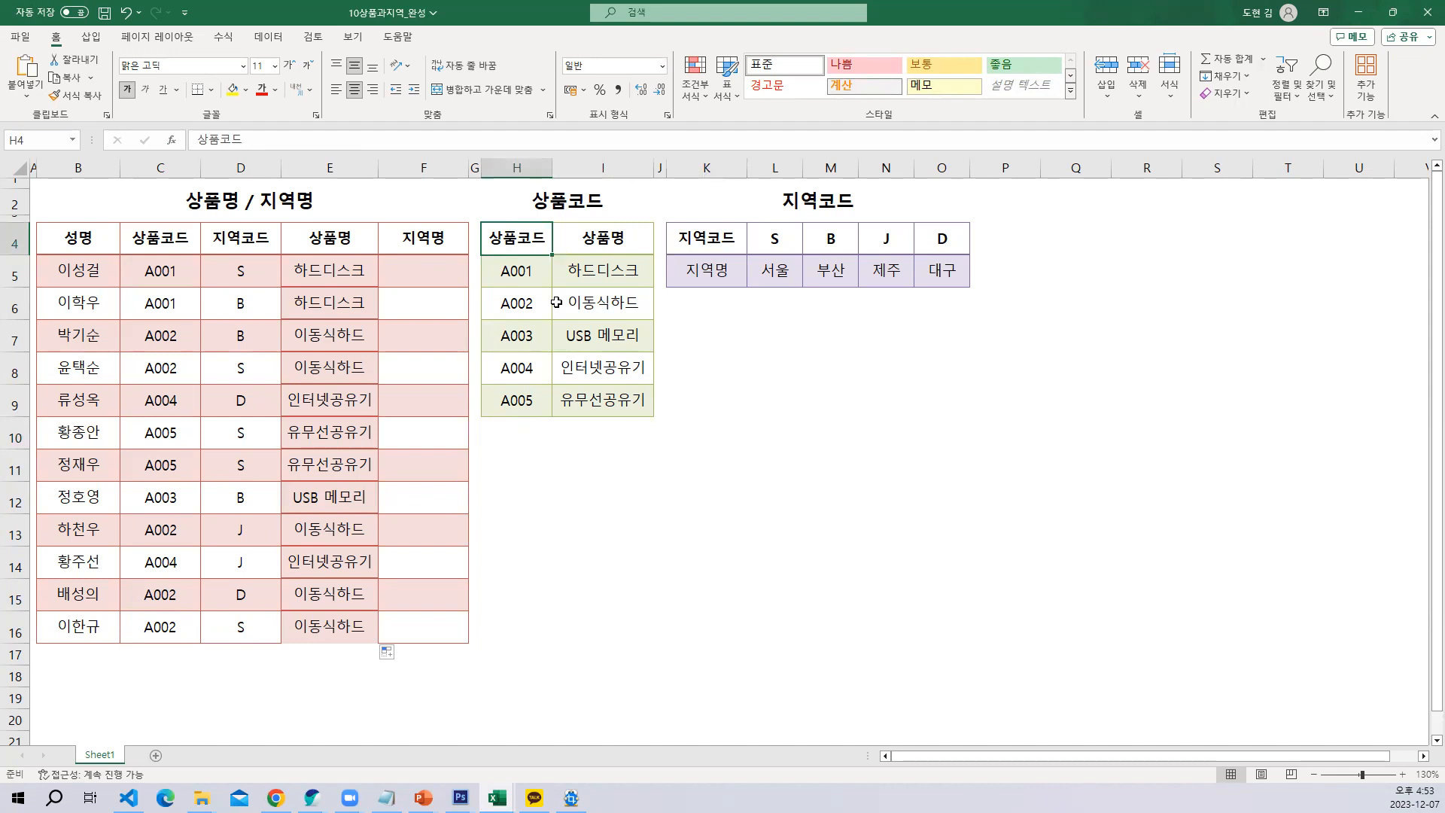
{"action": "left_click_drag", "start_coordinate": [518, 240], "coordinate": [585, 386]}
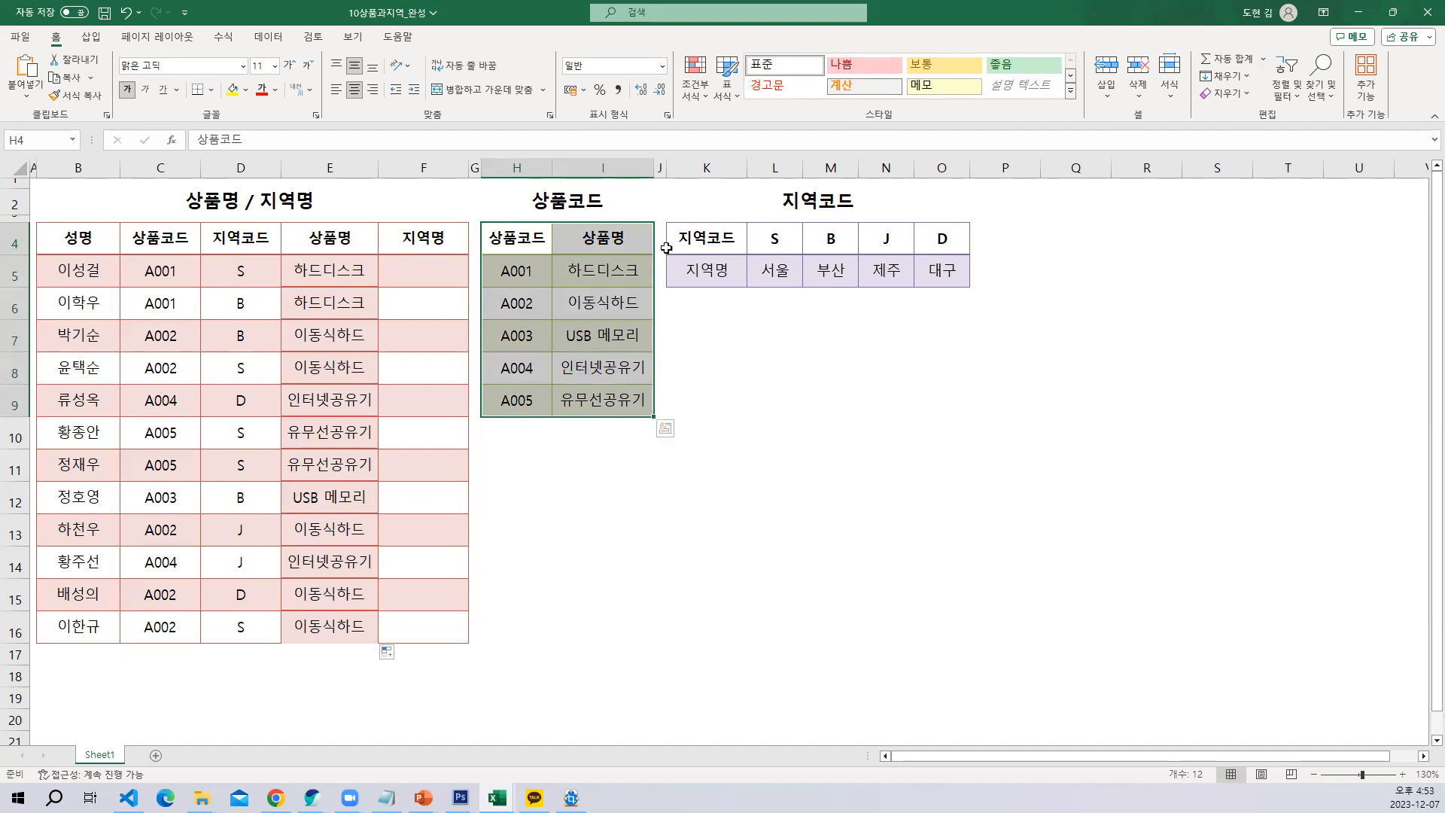
{"action": "left_click_drag", "start_coordinate": [704, 237], "coordinate": [932, 281]}
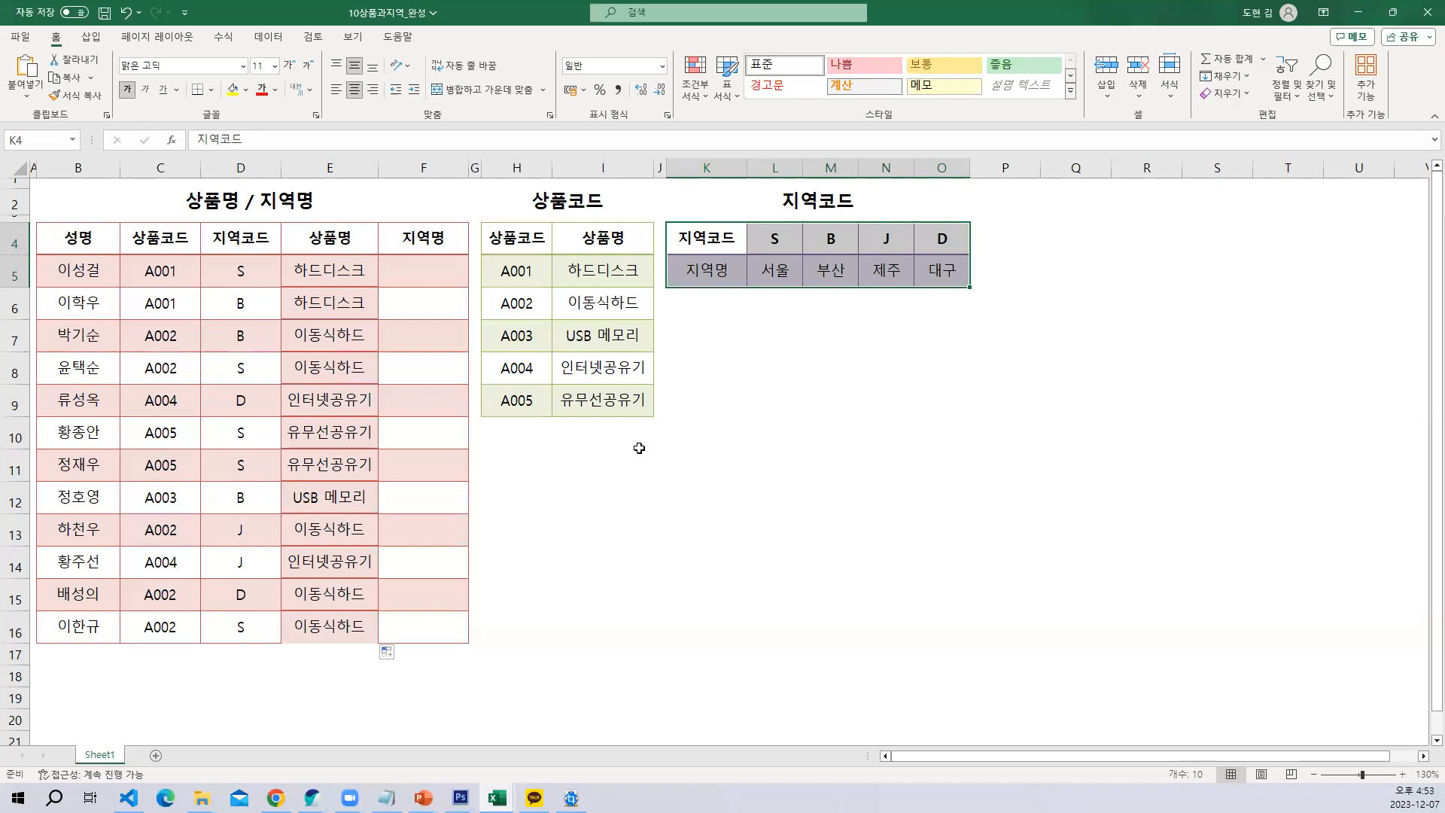
{"action": "left_click", "coordinate": [514, 234]}
{"action": "left_click_drag", "start_coordinate": [559, 241], "coordinate": [591, 399]}
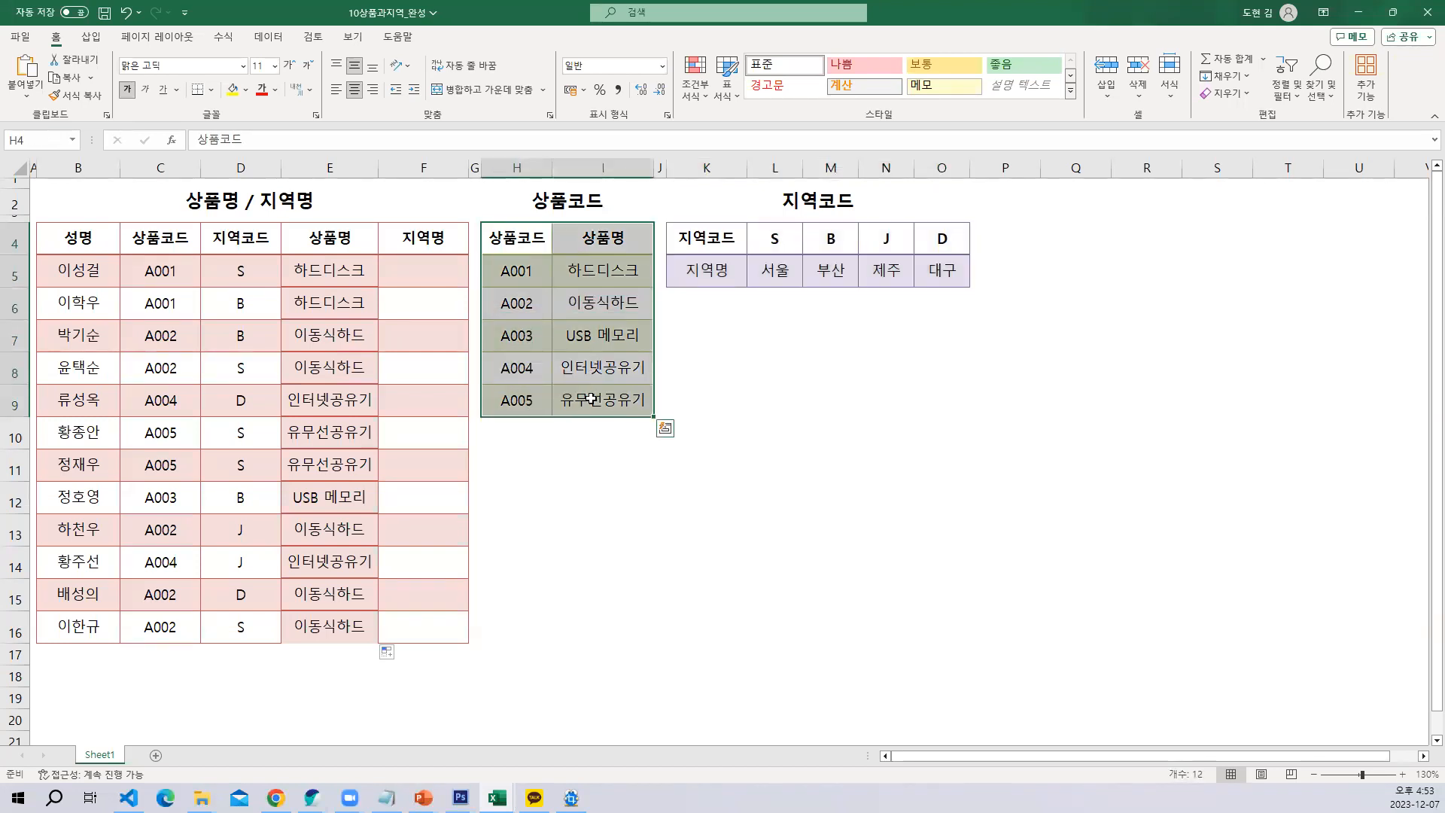
{"action": "left_click_drag", "start_coordinate": [692, 228], "coordinate": [946, 271]}
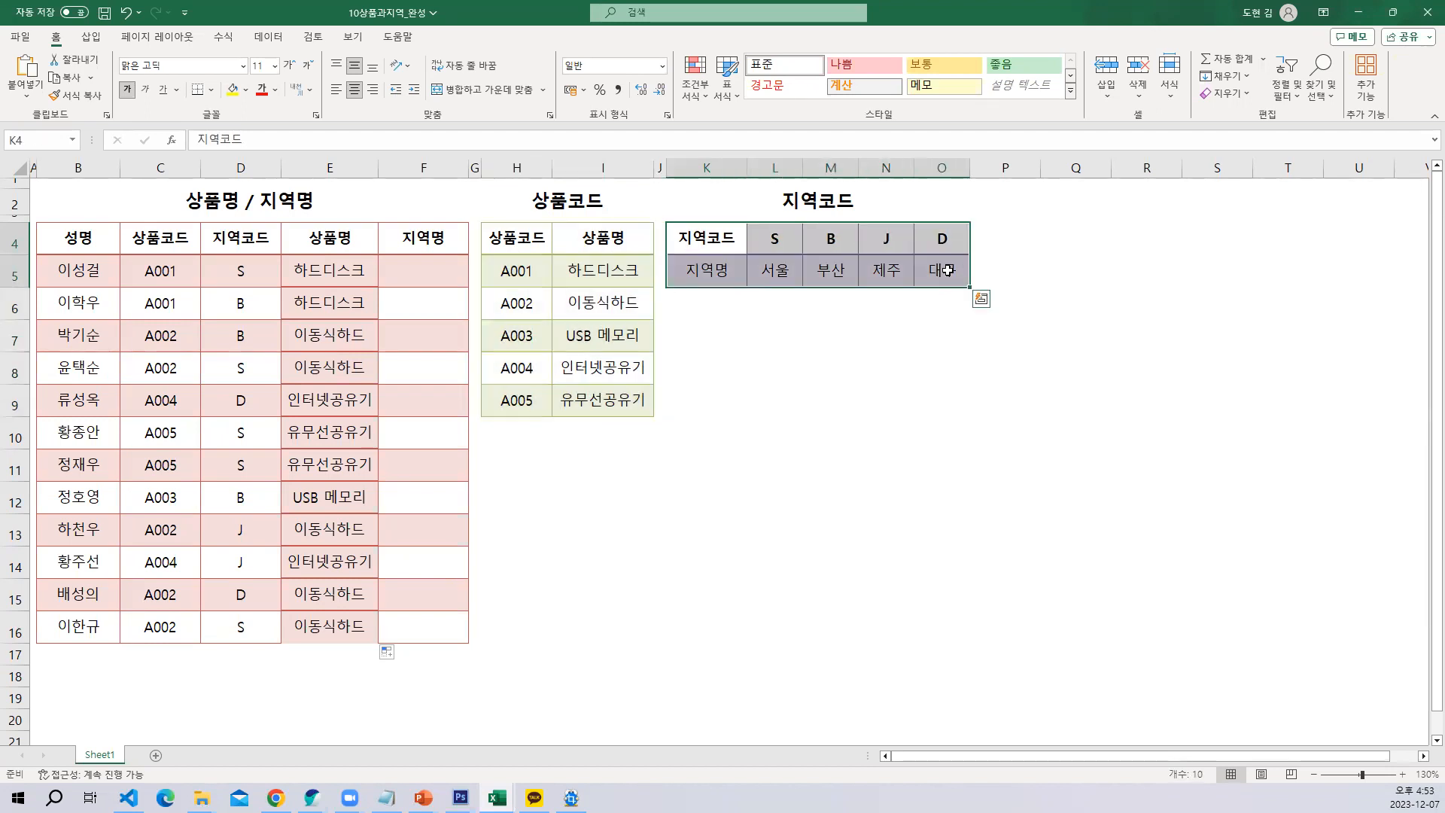
{"action": "left_click", "coordinate": [710, 461]}
Enter the label VLOOKUP in H11, below the 상품코드 table
{"action": "left_click", "coordinate": [537, 451]}
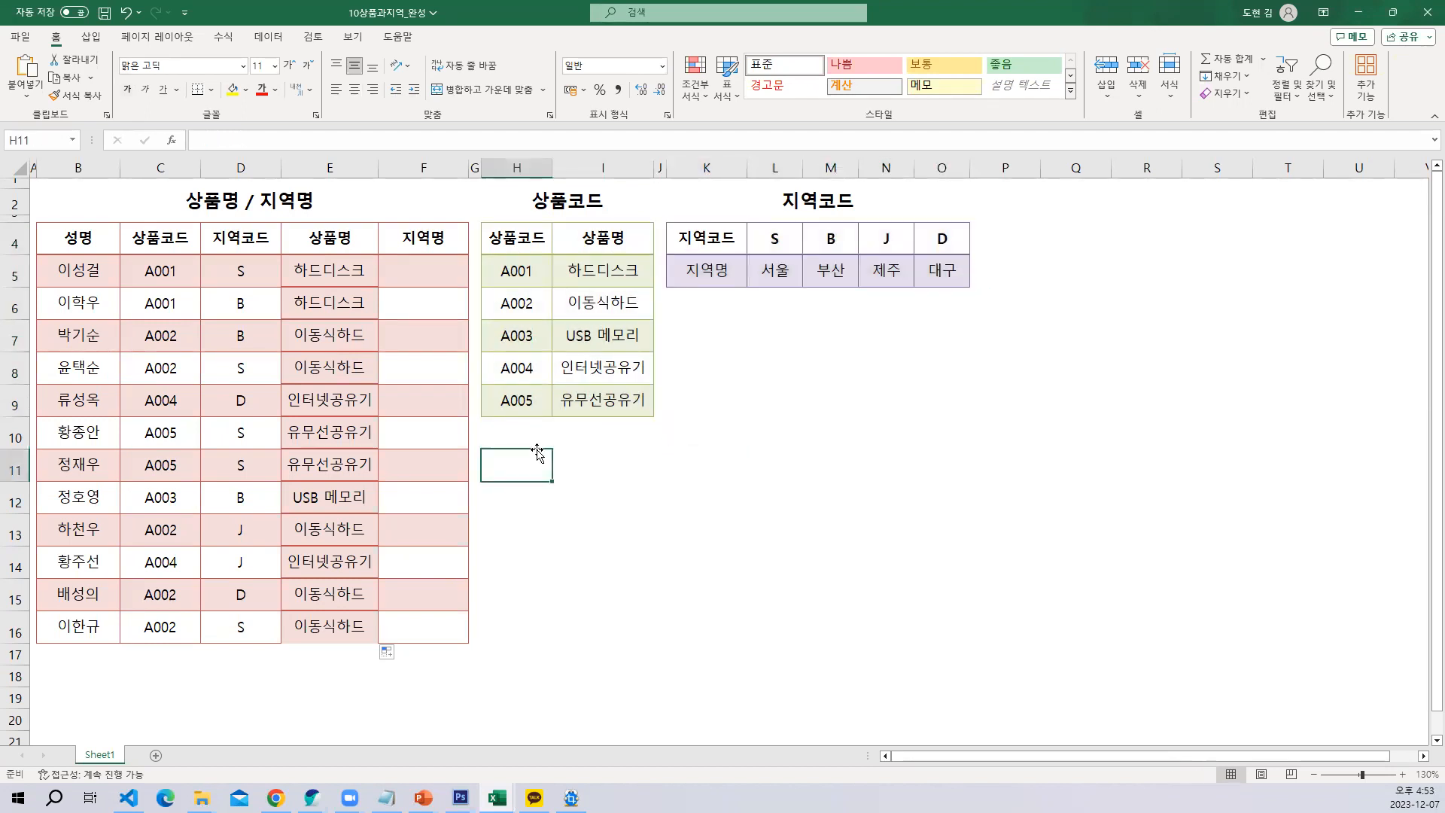
{"action": "type", "text": "VL"}
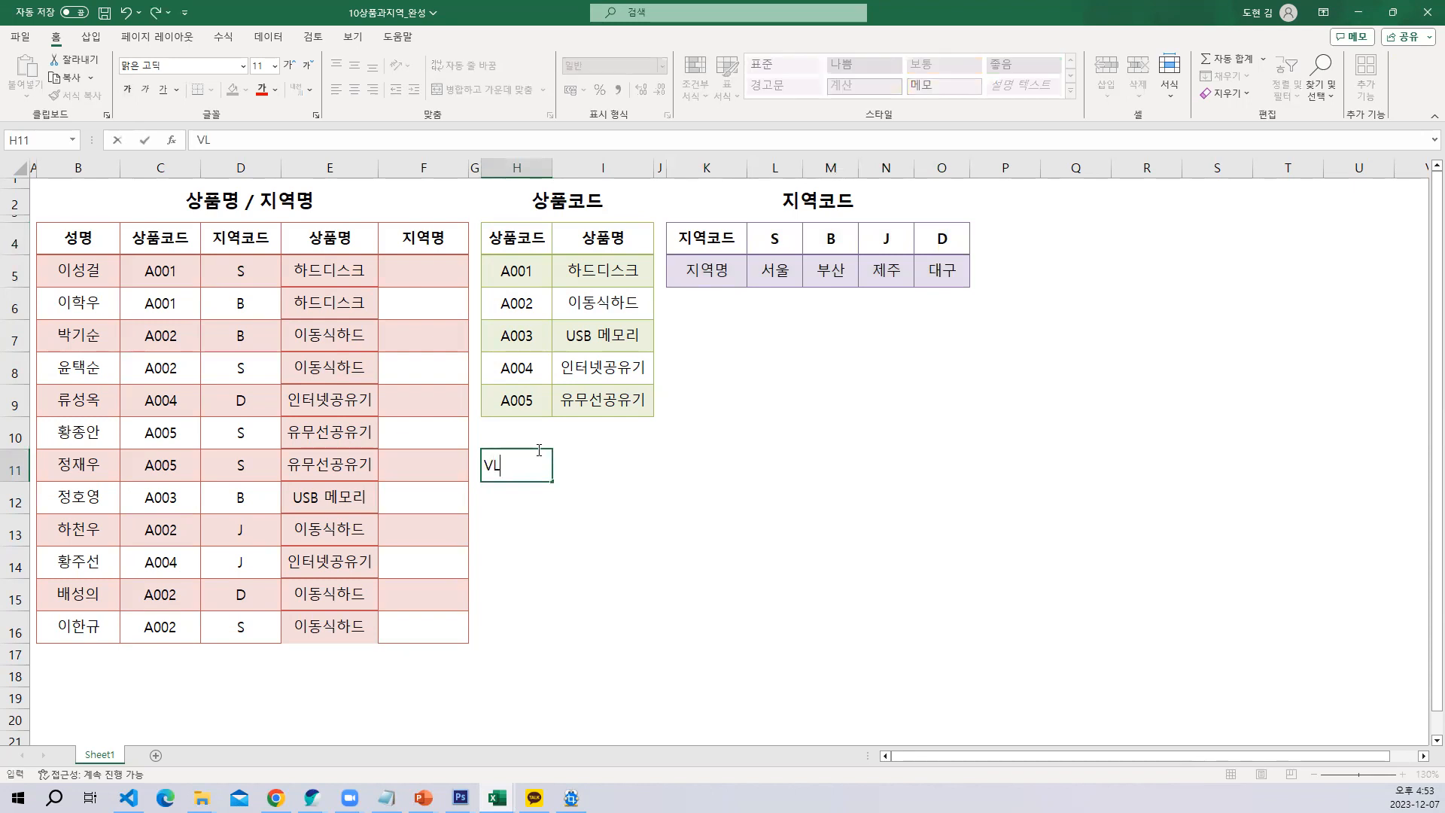
{"action": "type", "text": "OOKUO"}
{"action": "key", "text": "BackSpace"}
{"action": "type", "text": "P"}
{"action": "key", "text": "Return"}
Enter the label HLOOKUP in P4, beside the 지역코드 table
{"action": "left_click", "coordinate": [741, 307]}
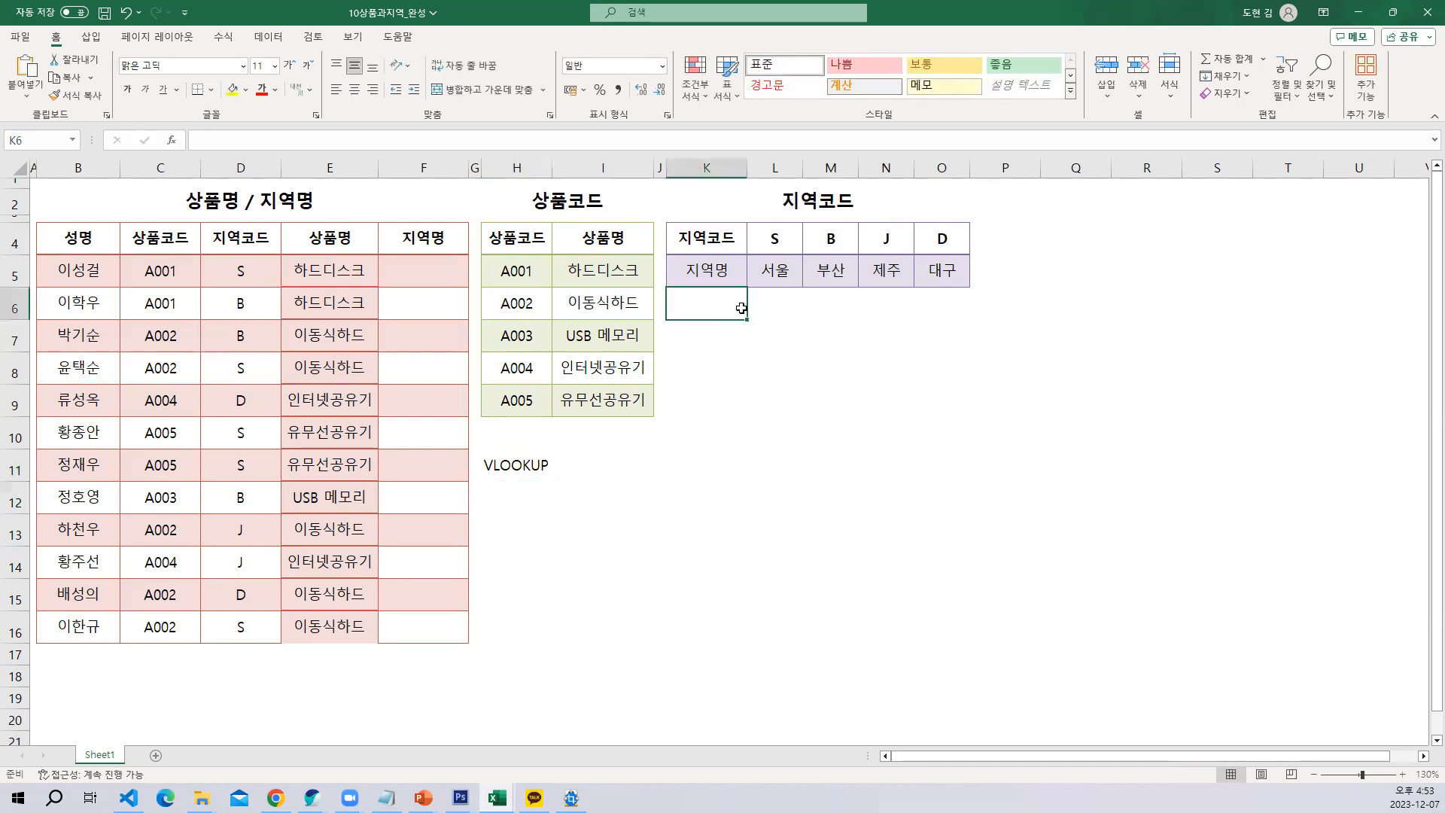
{"action": "left_click", "coordinate": [983, 248]}
{"action": "type", "text": "H"}
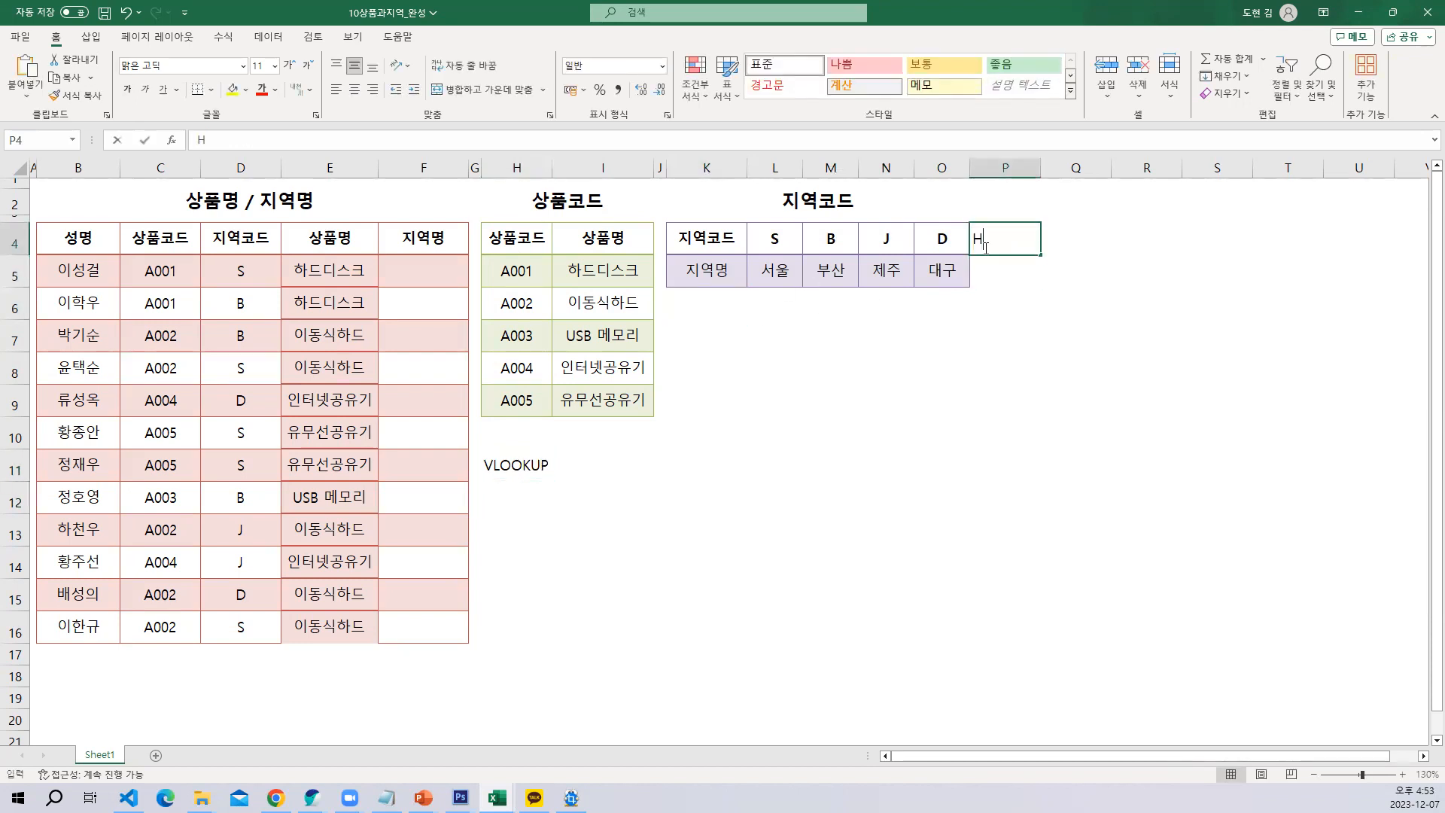
{"action": "type", "text": "LOOK"}
{"action": "key", "text": "Return"}
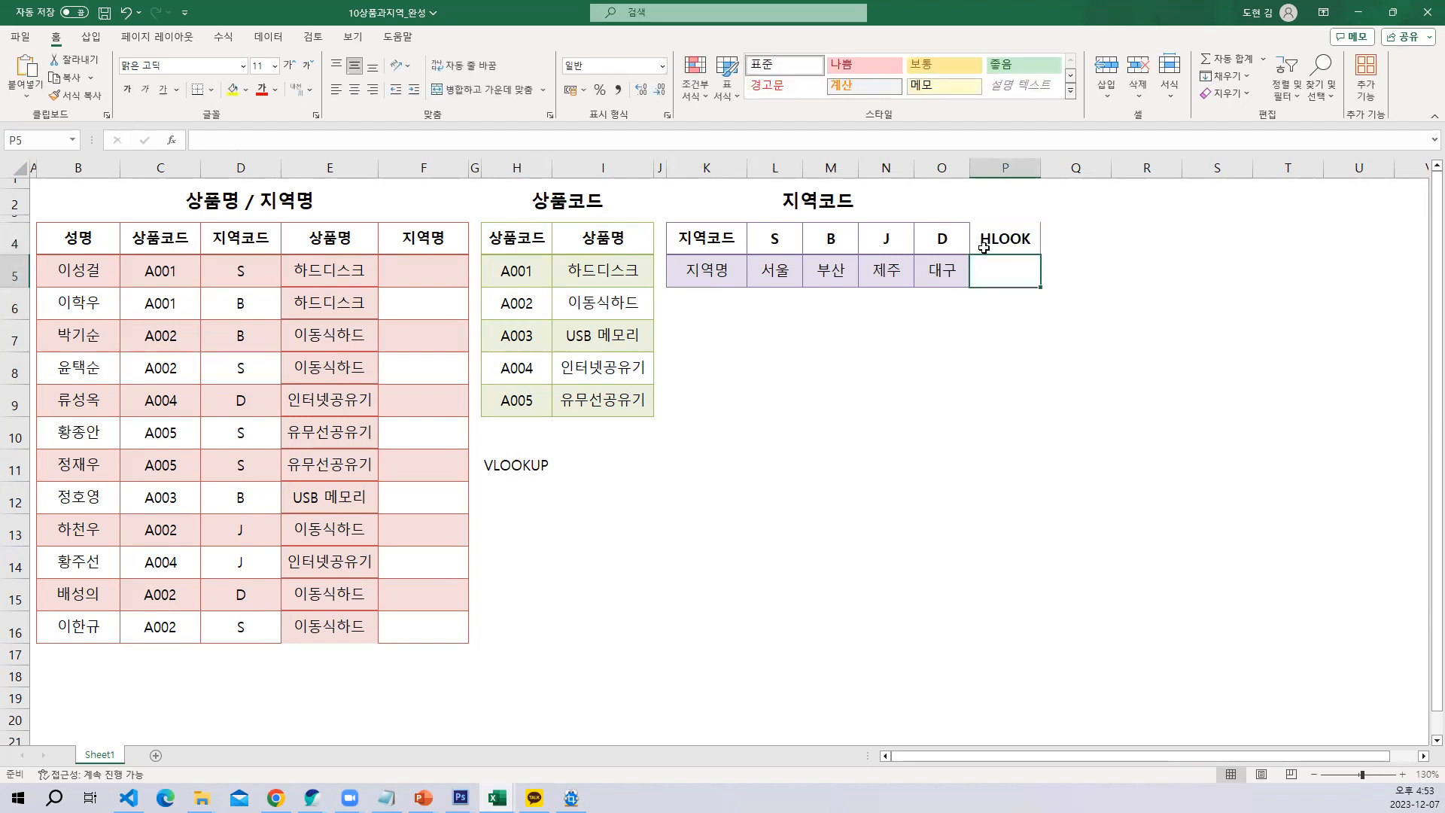
{"action": "double_click", "coordinate": [983, 246]}
{"action": "type", "text": "UP"}
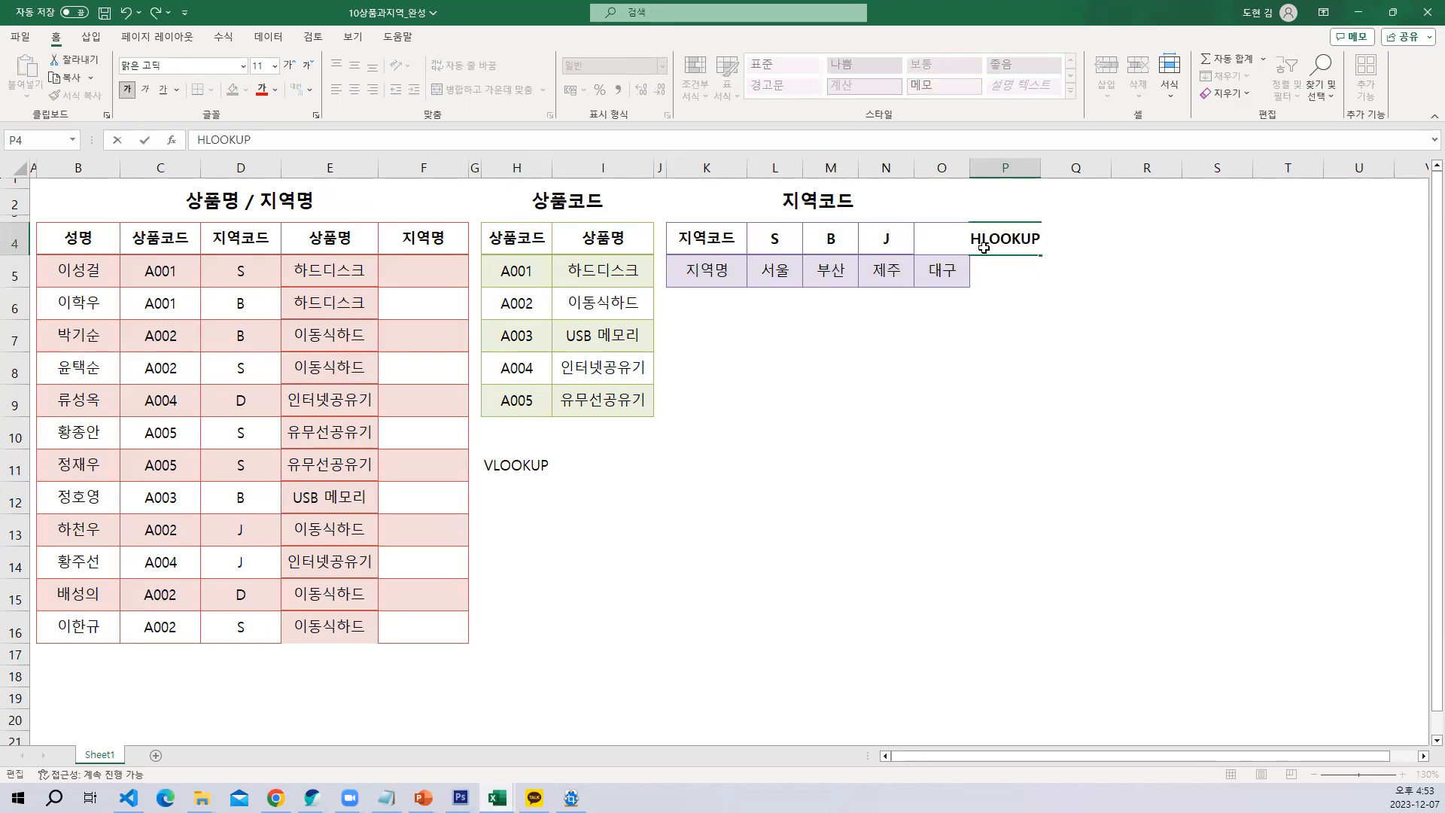
{"action": "key", "text": "Return"}
{"action": "left_click", "coordinate": [936, 437]}
Review the 상품코드 and 지역코드 tables together with their VLOOKUP and HLOOKUP labels
{"action": "left_click_drag", "start_coordinate": [526, 245], "coordinate": [604, 396]}
{"action": "left_click_drag", "start_coordinate": [706, 240], "coordinate": [931, 286]}
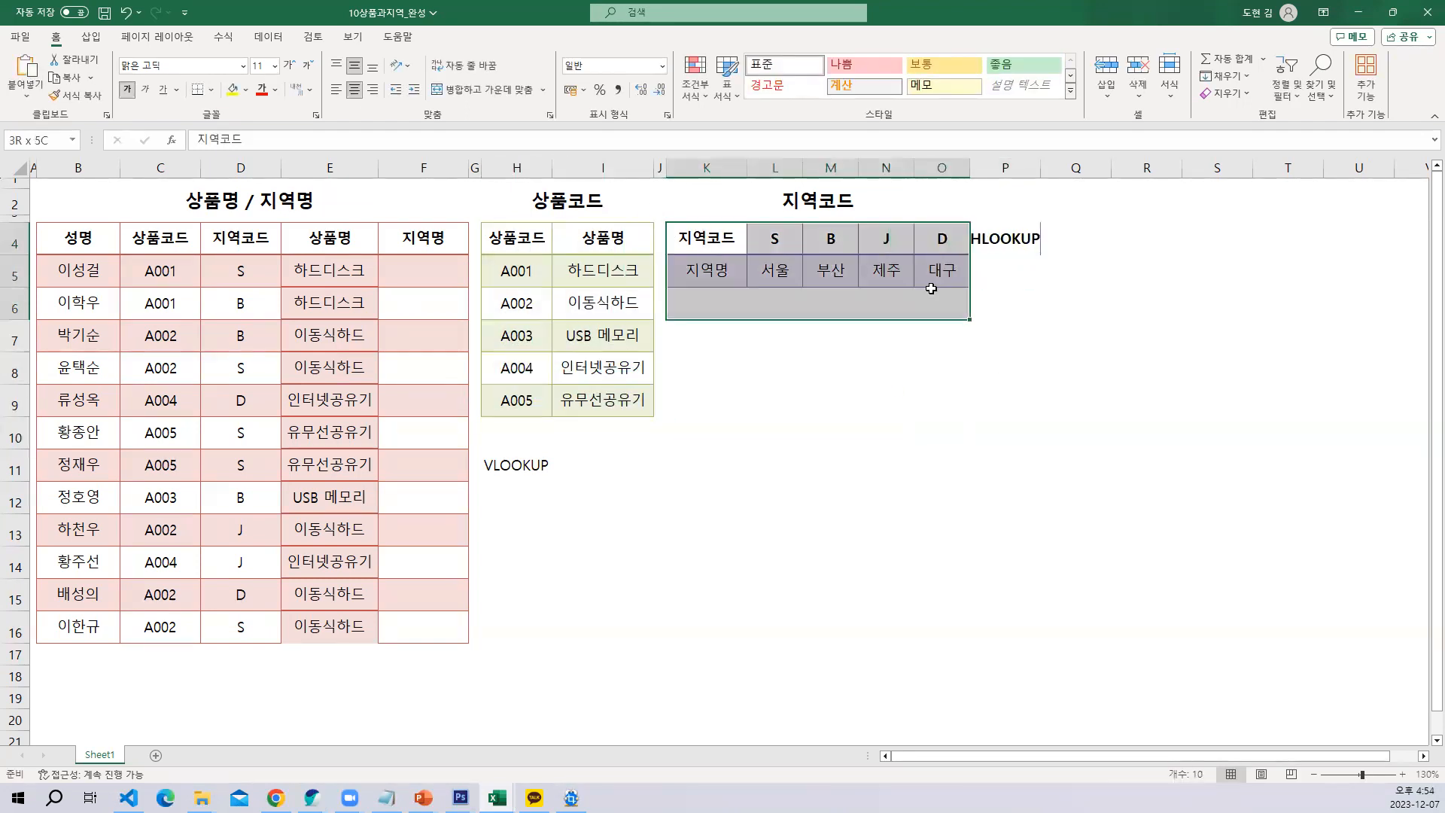
{"action": "left_click", "coordinate": [973, 372]}
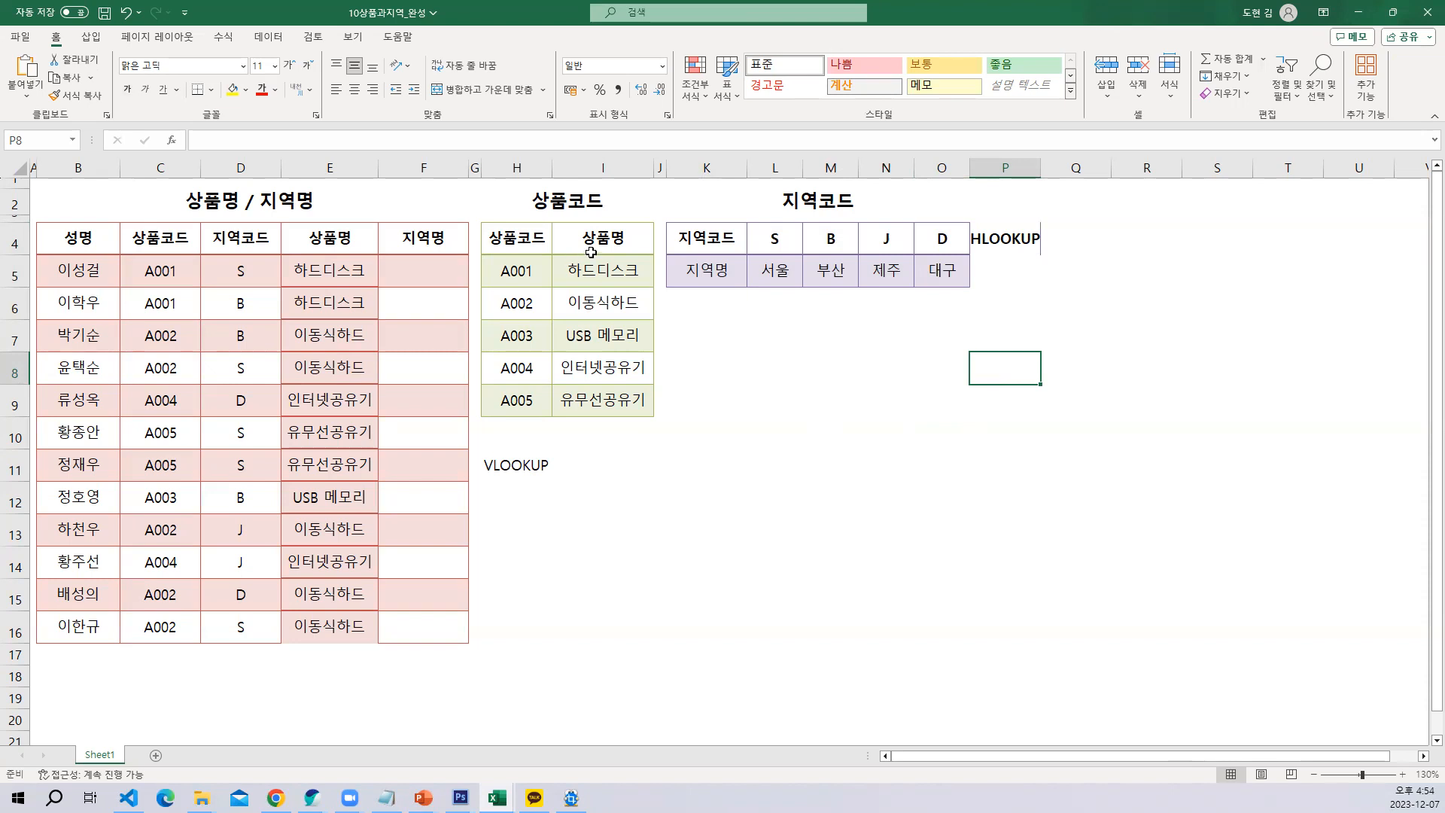
{"action": "left_click", "coordinate": [537, 464]}
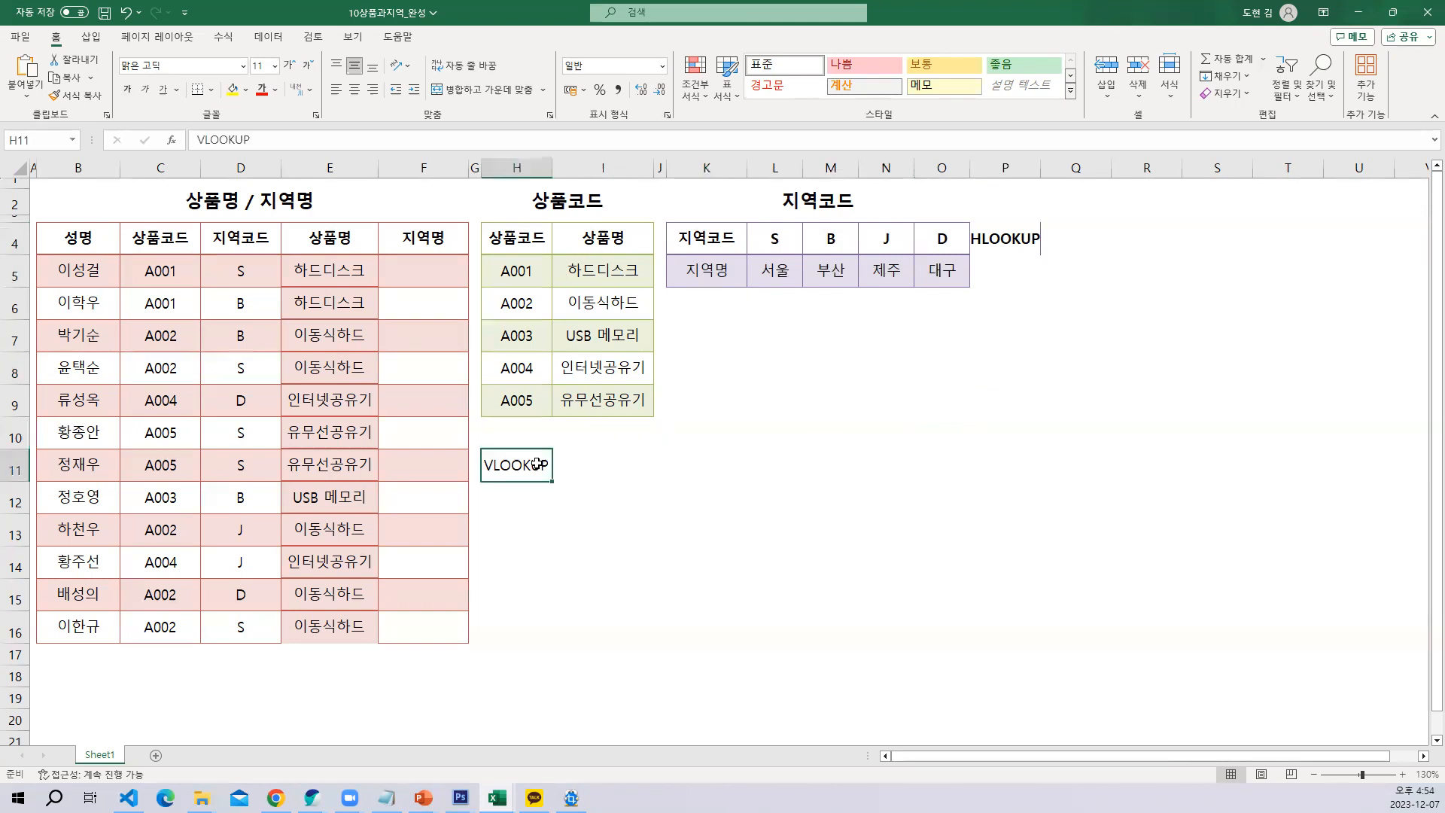
{"action": "left_click", "coordinate": [1002, 235]}
Start an HLOOKUP formula in F5 and open its function arguments dialog clear of the 지역코드 table
{"action": "left_click", "coordinate": [438, 269]}
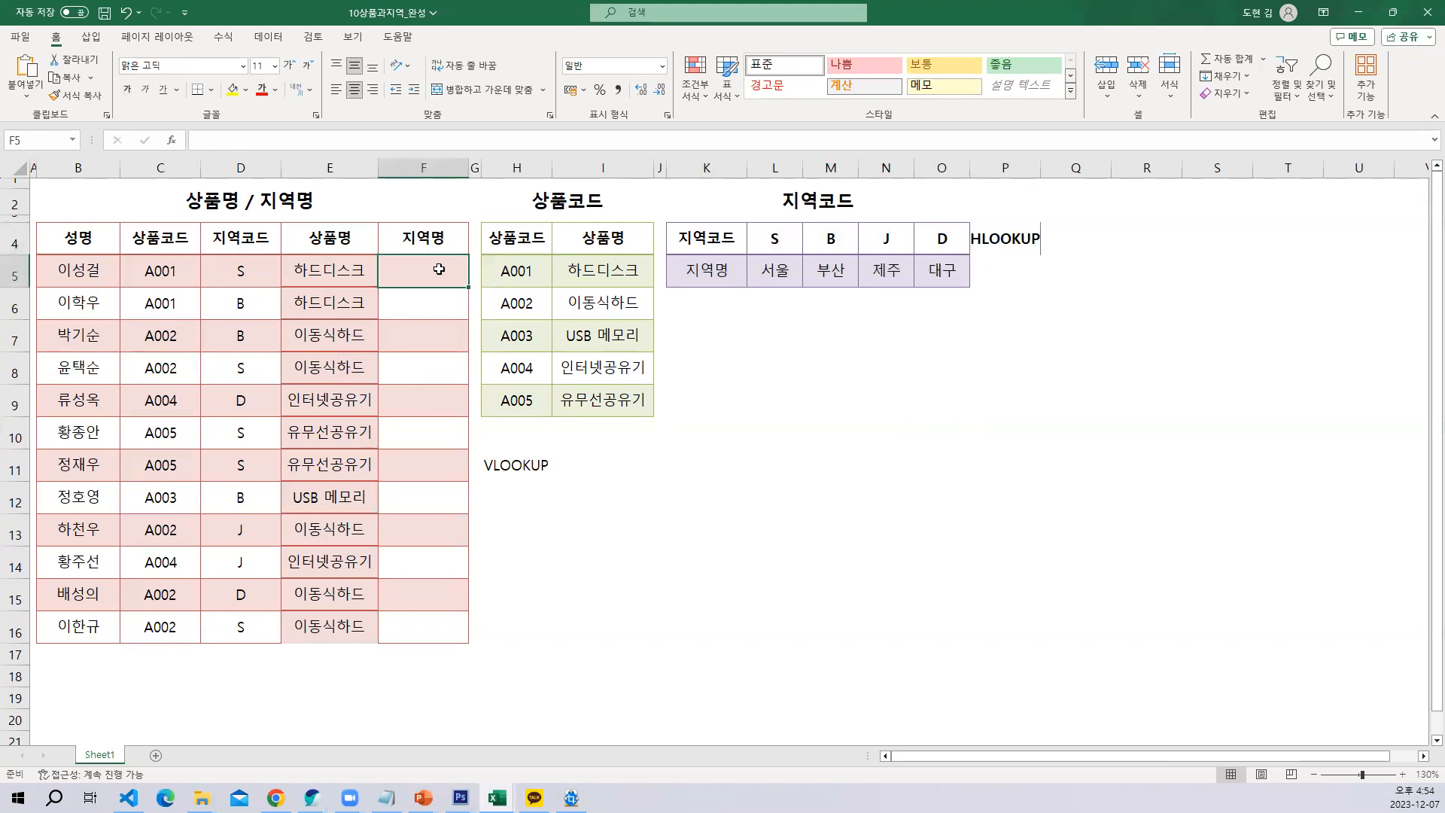
{"action": "type", "text": "=h"}
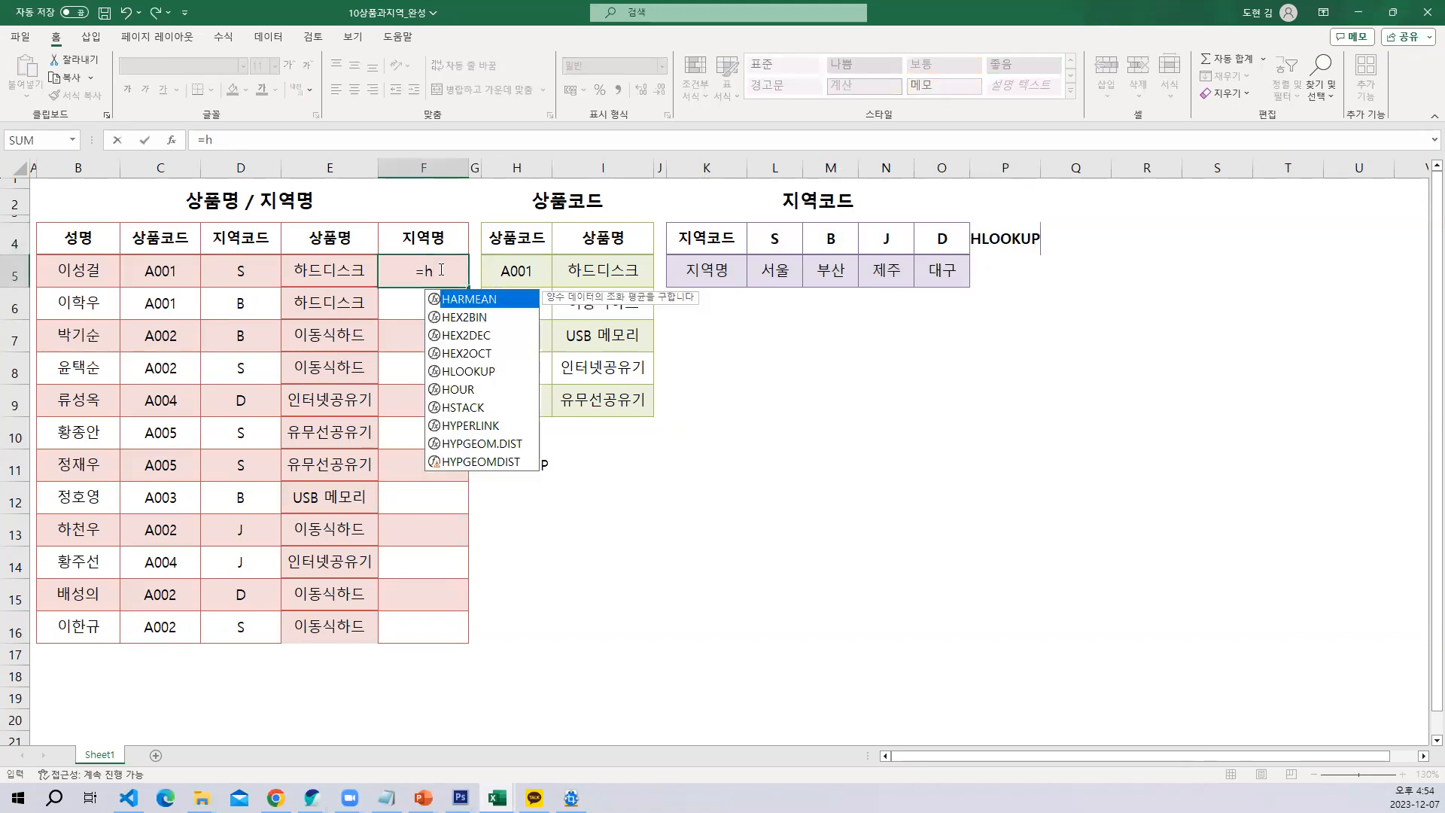
{"action": "key", "text": "Down"}
{"action": "key", "text": "Down"}
{"action": "key", "text": "Down"}
{"action": "key", "text": "Down"}
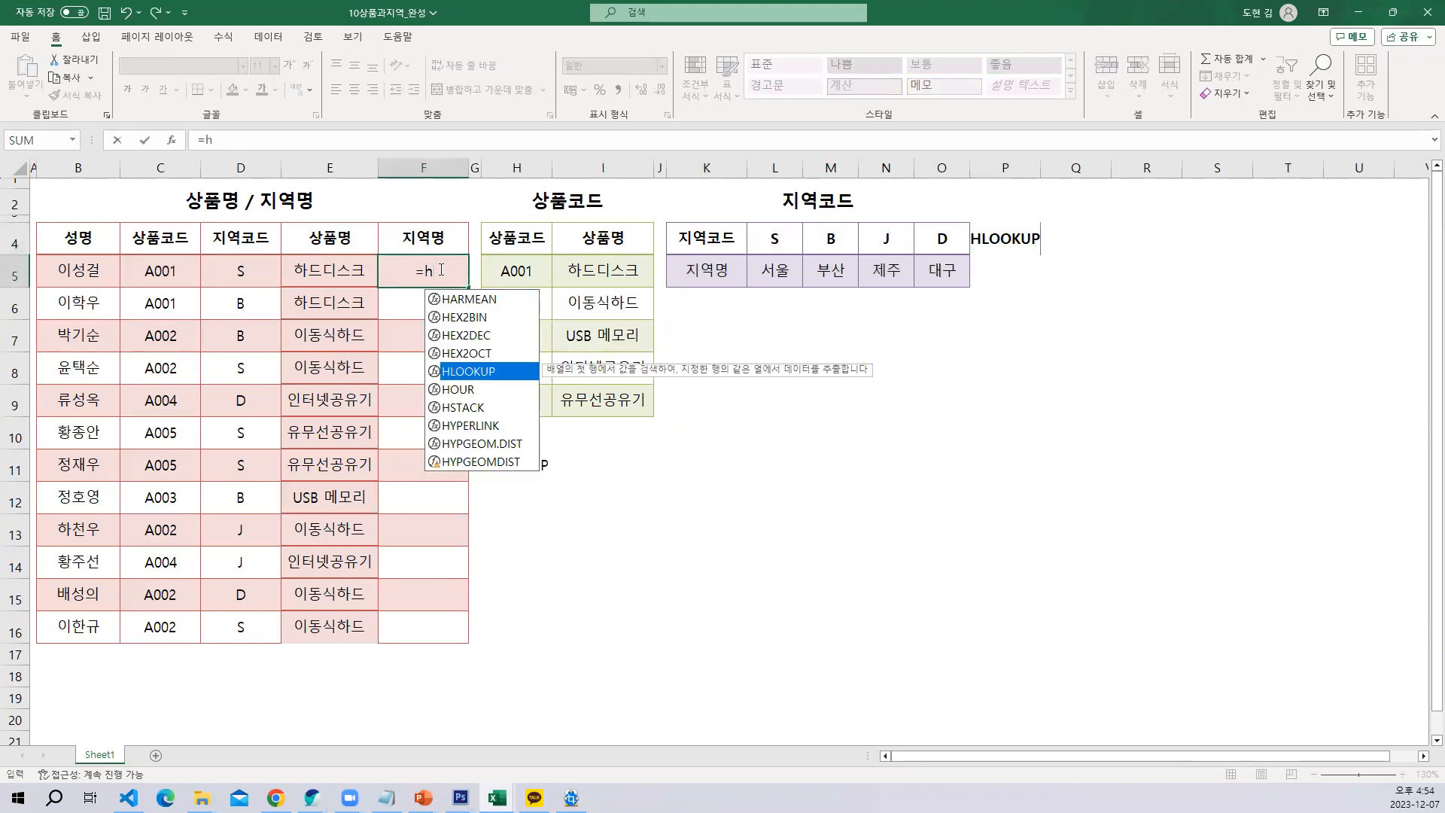
{"action": "key", "text": "Tab"}
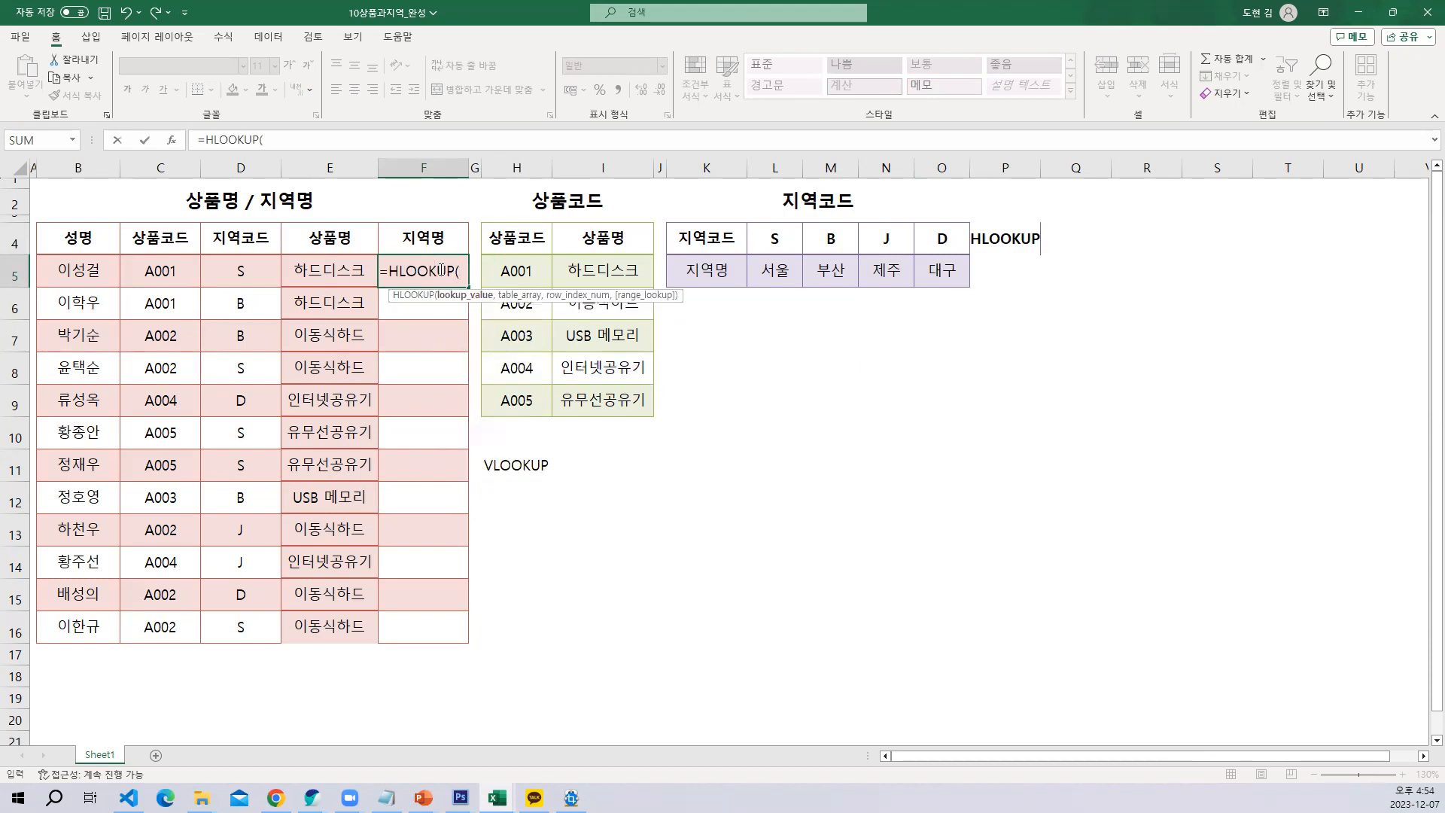
{"action": "key", "text": "ctrl+a"}
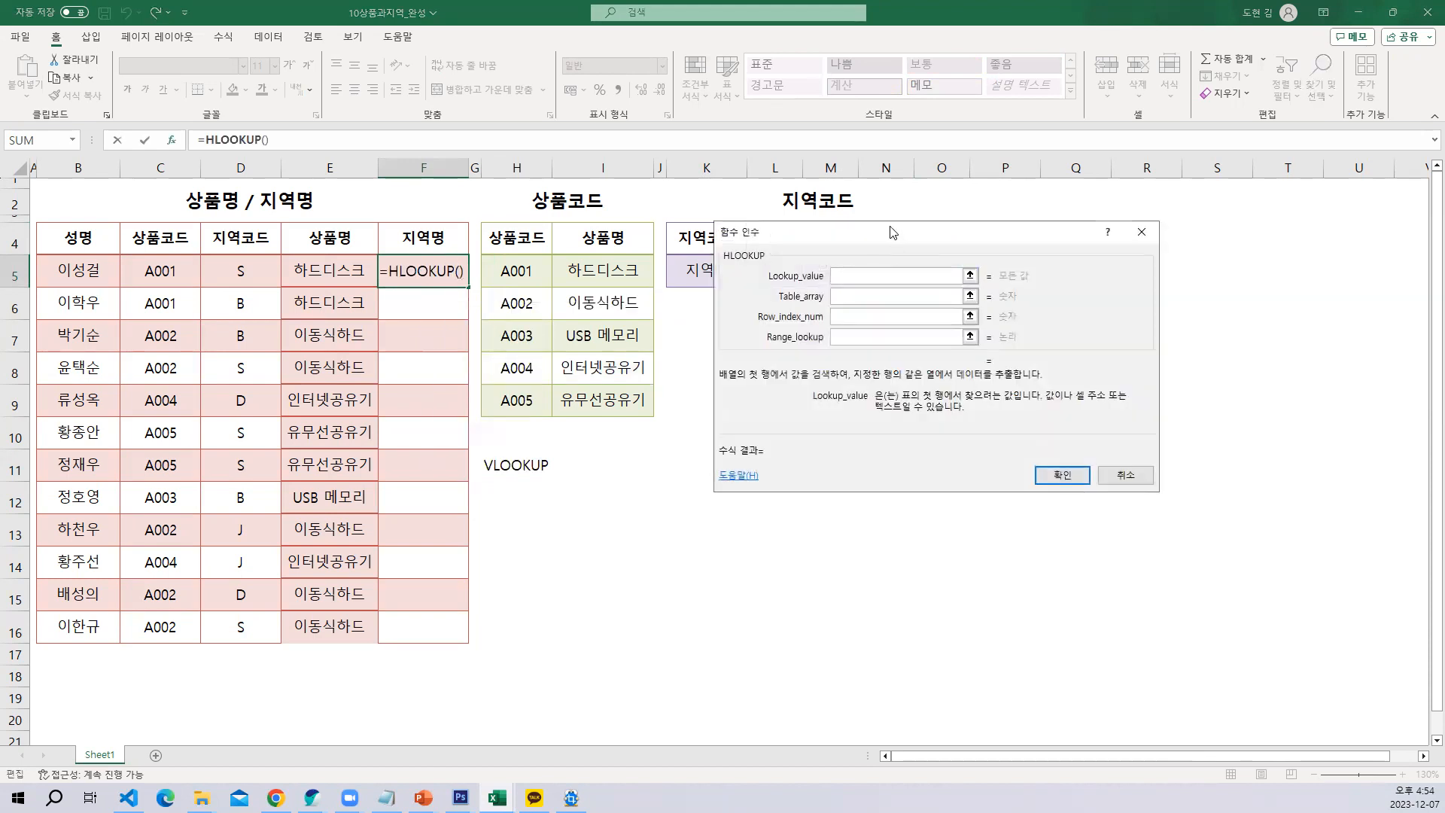
{"action": "left_click_drag", "start_coordinate": [874, 252], "coordinate": [787, 387]}
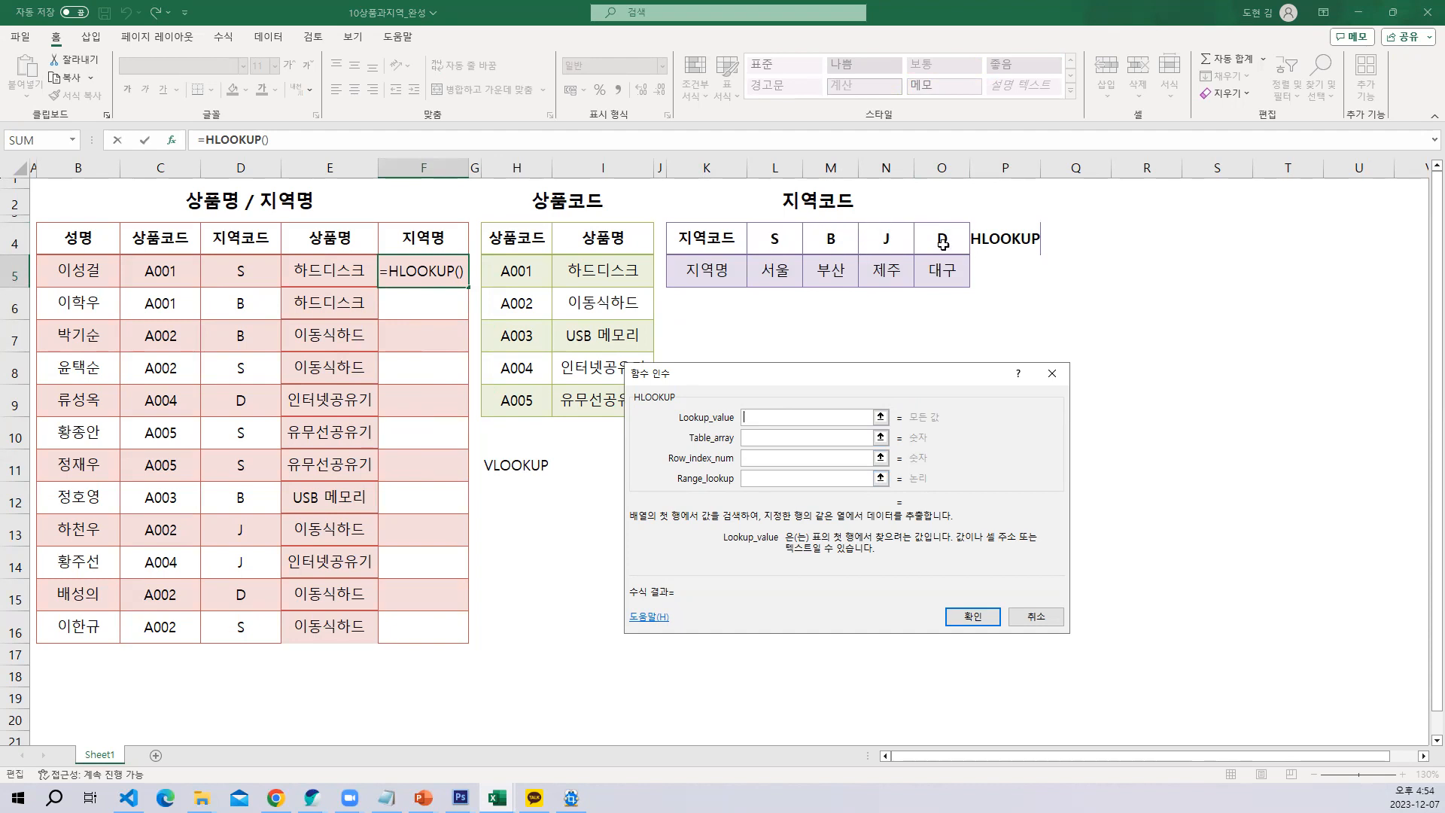
Set the HLOOKUP lookup value to D5 and the table array to the absolute range $L$4:$O$5
{"action": "left_click", "coordinate": [247, 276]}
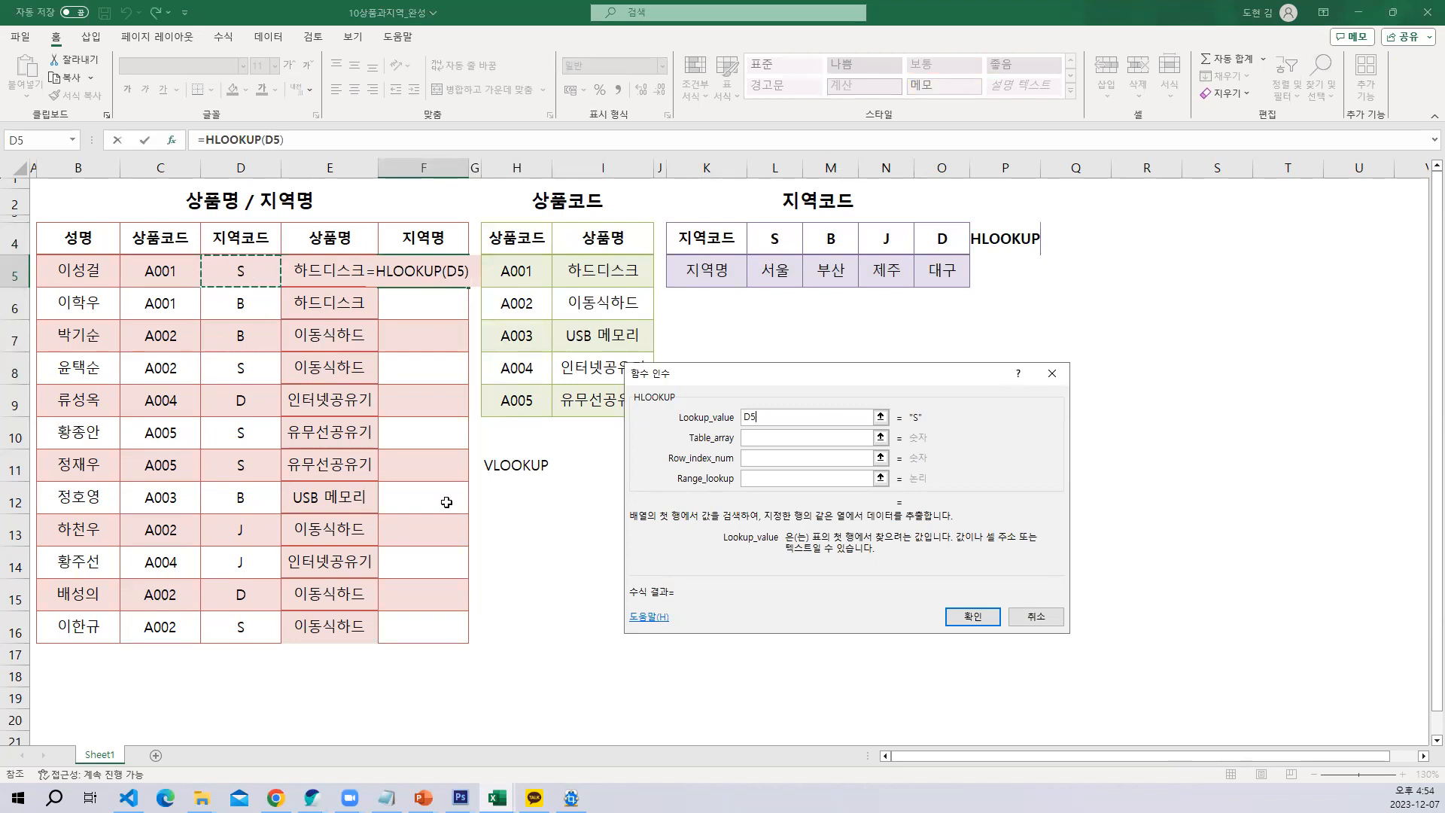
{"action": "left_click", "coordinate": [763, 439]}
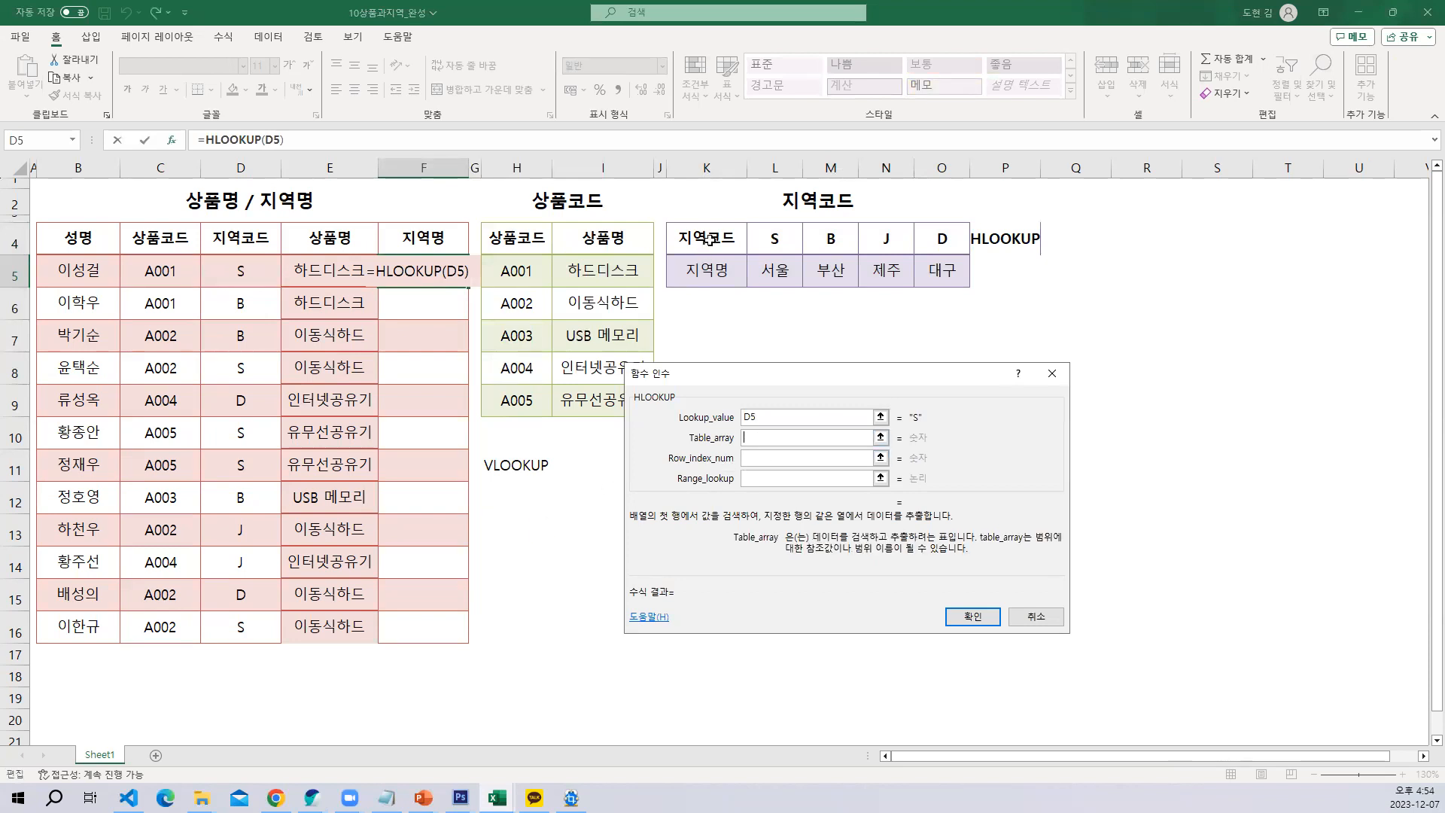
{"action": "left_click_drag", "start_coordinate": [756, 234], "coordinate": [946, 279]}
{"action": "key", "text": "F4"}
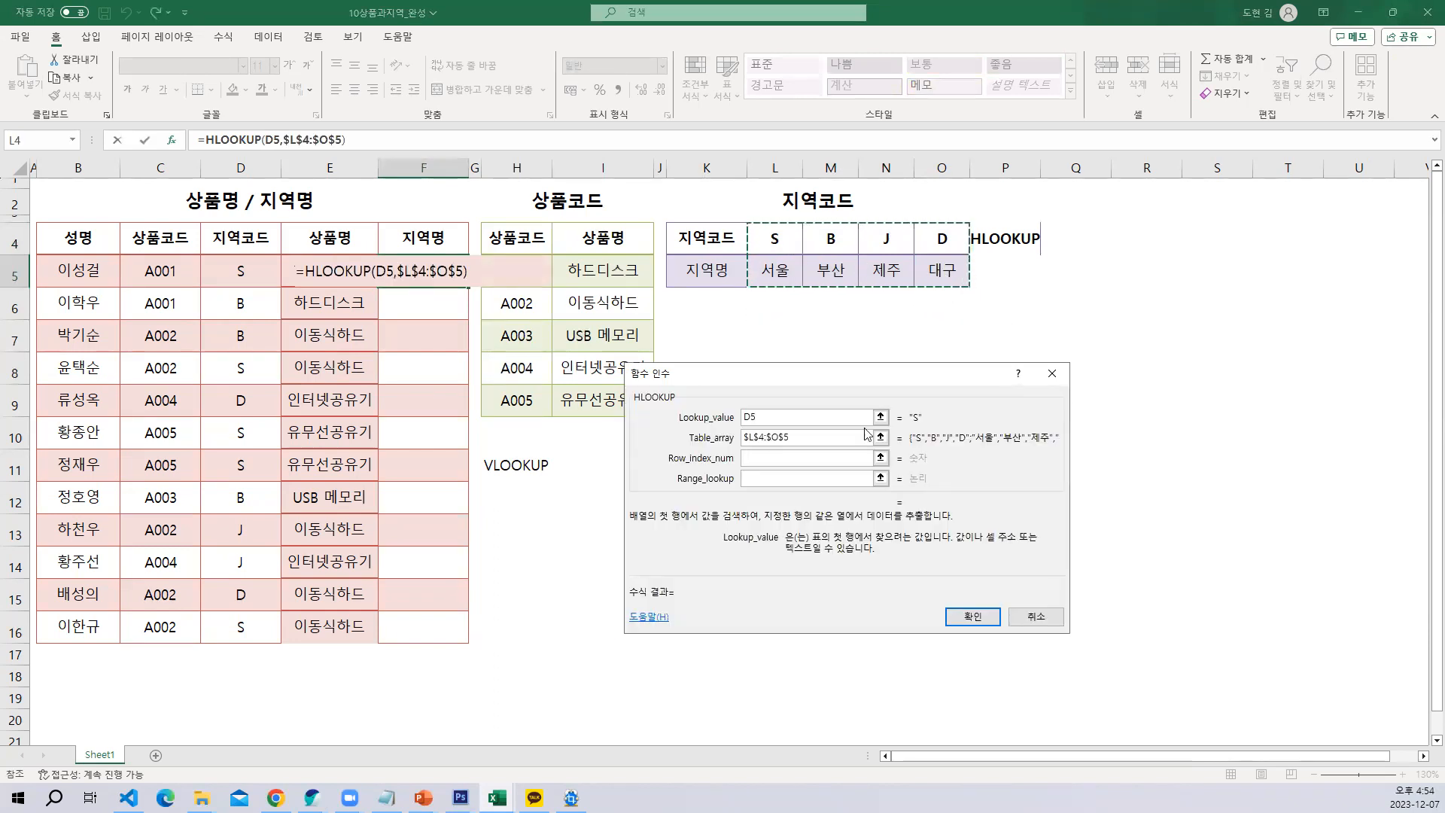
{"action": "left_click", "coordinate": [778, 456]}
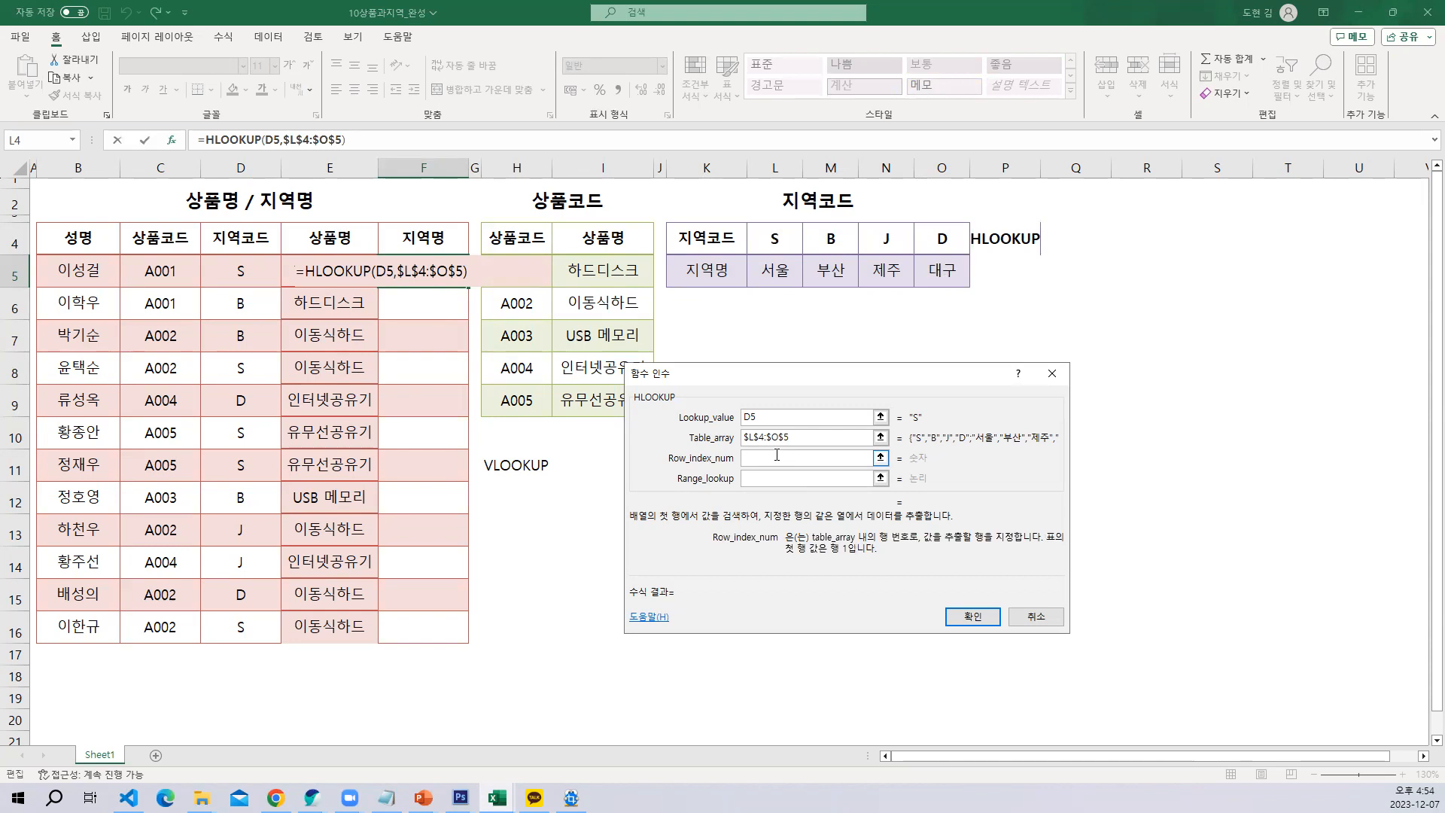
Capture the screen area with both code tables and the HLOOKUP arguments, and paste it into a new Photoshop document
{"action": "key", "text": "ctrl+shift+c"}
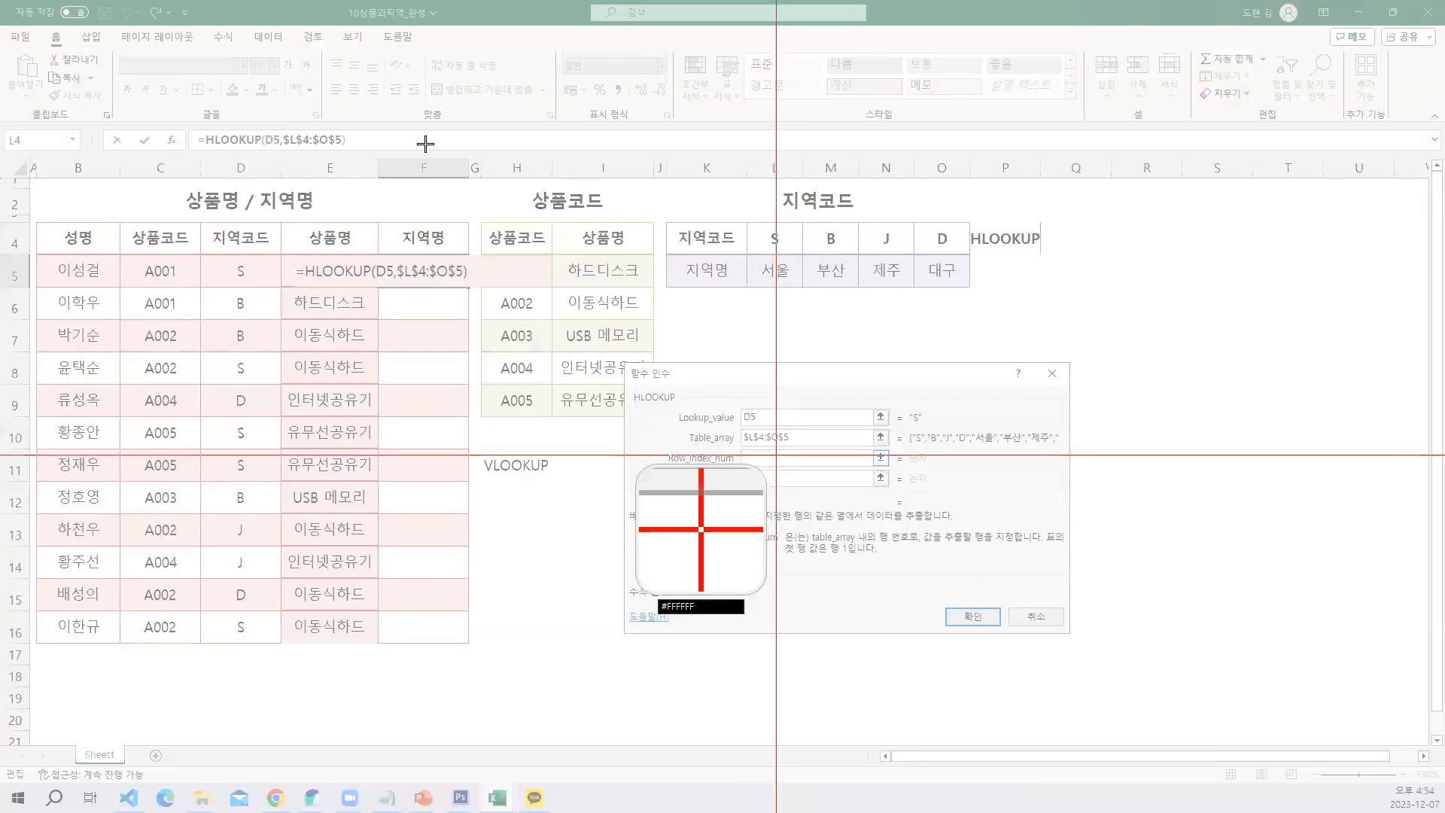
{"action": "left_click_drag", "start_coordinate": [387, 129], "coordinate": [1067, 503]}
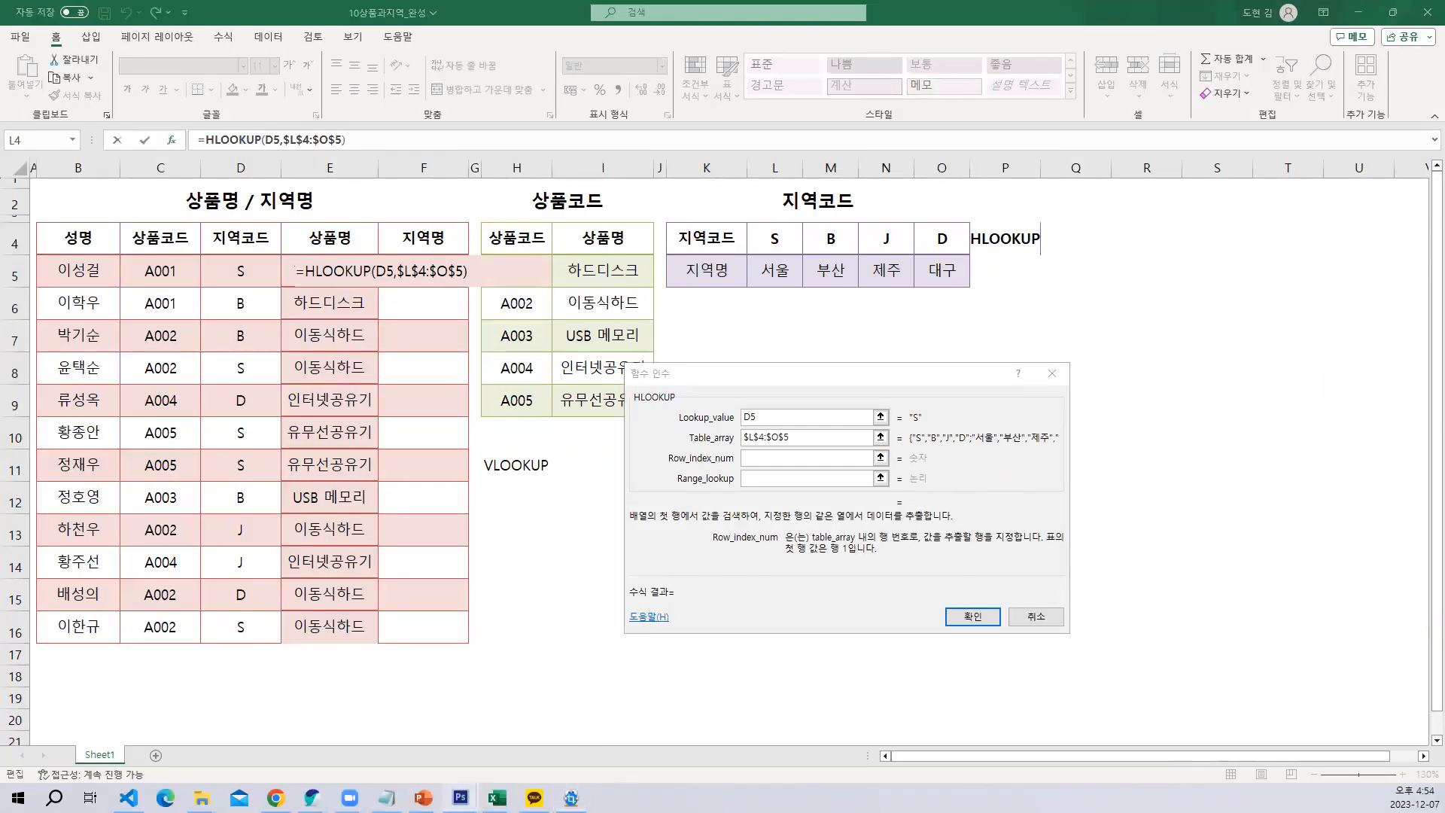
{"action": "mouse_move", "coordinate": [460, 796]}
{"action": "left_click", "coordinate": [729, 733]}
{"action": "left_click", "coordinate": [42, 10]}
{"action": "key", "text": "Escape"}
{"action": "left_click", "coordinate": [42, 10]}
{"action": "left_click", "coordinate": [46, 28]}
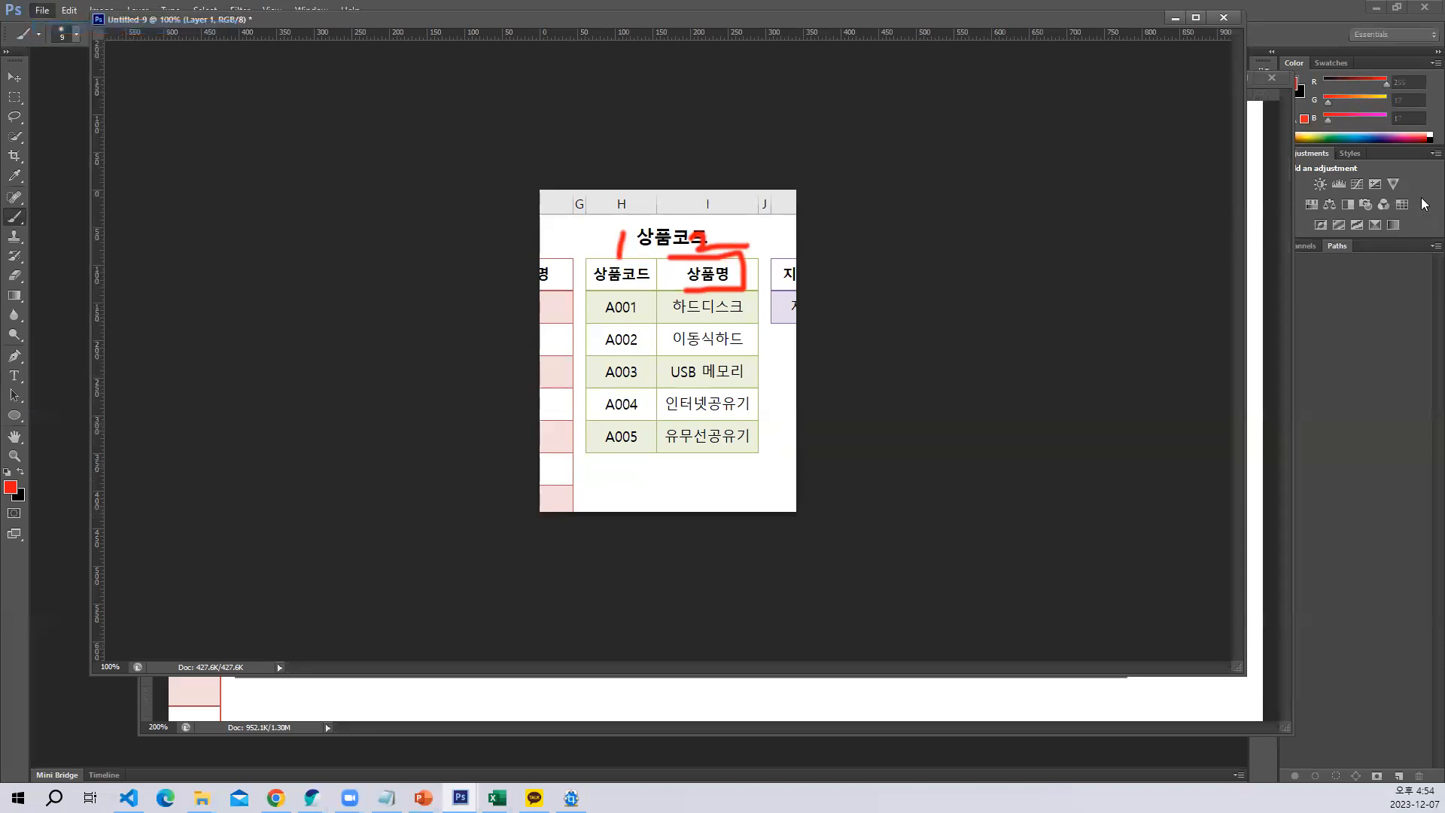
{"action": "left_click", "coordinate": [789, 177]}
{"action": "key", "text": "ctrl+v"}
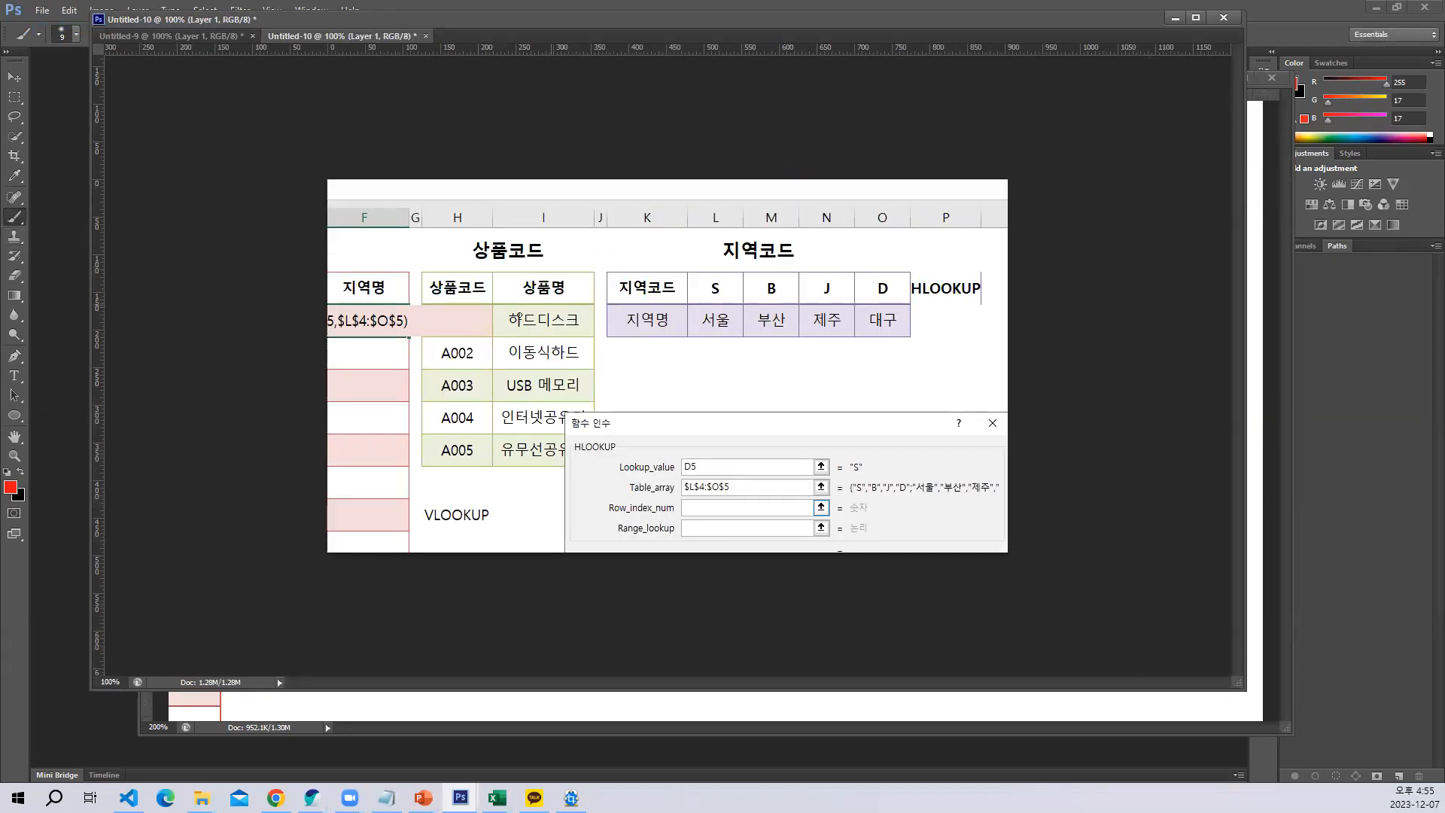
Brush the numbers 1 and 2 with downward arrows in red over the two columns of the 상품코드 table
{"action": "left_click_drag", "start_coordinate": [456, 261], "coordinate": [445, 310]}
{"action": "mouse_move", "coordinate": [555, 257]}
{"action": "left_mouse_down"}
{"action": "mouse_move", "coordinate": [550, 309]}
{"action": "mouse_move", "coordinate": [460, 444]}
{"action": "mouse_move", "coordinate": [515, 422]}
{"action": "left_mouse_up"}
{"action": "left_click_drag", "start_coordinate": [560, 337], "coordinate": [561, 424]}
{"action": "mouse_move", "coordinate": [524, 425]}
{"action": "left_mouse_down"}
{"action": "mouse_move", "coordinate": [534, 450]}
{"action": "mouse_move", "coordinate": [579, 434]}
{"action": "left_mouse_up"}
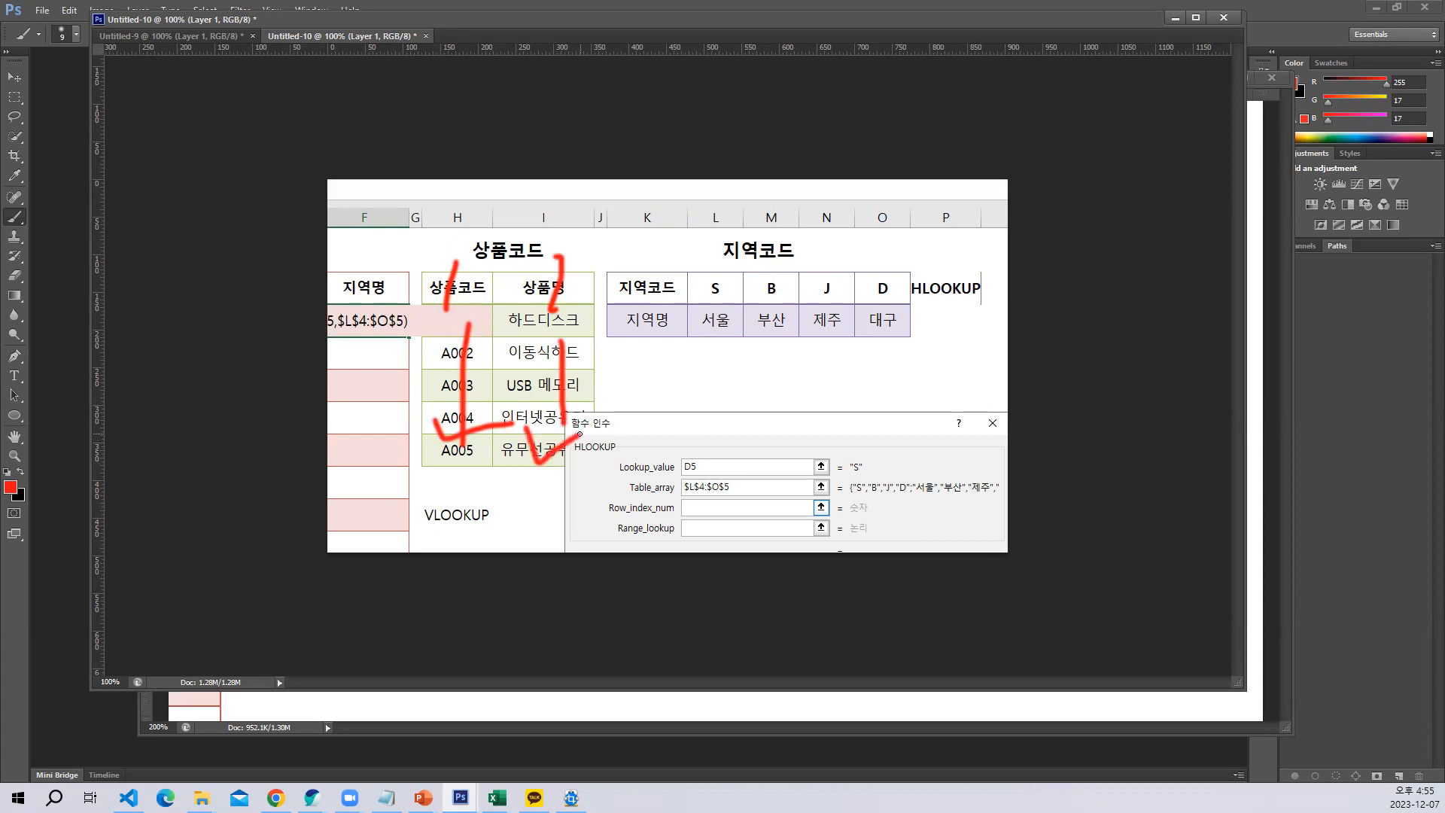
Brush 1 and 2 with rightward arrows over the 지역코드 table's rows, and draw red boxes around the VLOOKUP and HLOOKUP labels
{"action": "mouse_move", "coordinate": [658, 271]}
{"action": "left_mouse_down"}
{"action": "mouse_move", "coordinate": [653, 307]}
{"action": "mouse_move", "coordinate": [709, 335]}
{"action": "left_mouse_up"}
{"action": "mouse_move", "coordinate": [701, 276]}
{"action": "left_mouse_down"}
{"action": "mouse_move", "coordinate": [844, 284]}
{"action": "mouse_move", "coordinate": [858, 313]}
{"action": "left_mouse_up"}
{"action": "mouse_move", "coordinate": [741, 337]}
{"action": "left_mouse_down"}
{"action": "mouse_move", "coordinate": [880, 331]}
{"action": "mouse_move", "coordinate": [853, 374]}
{"action": "left_mouse_up"}
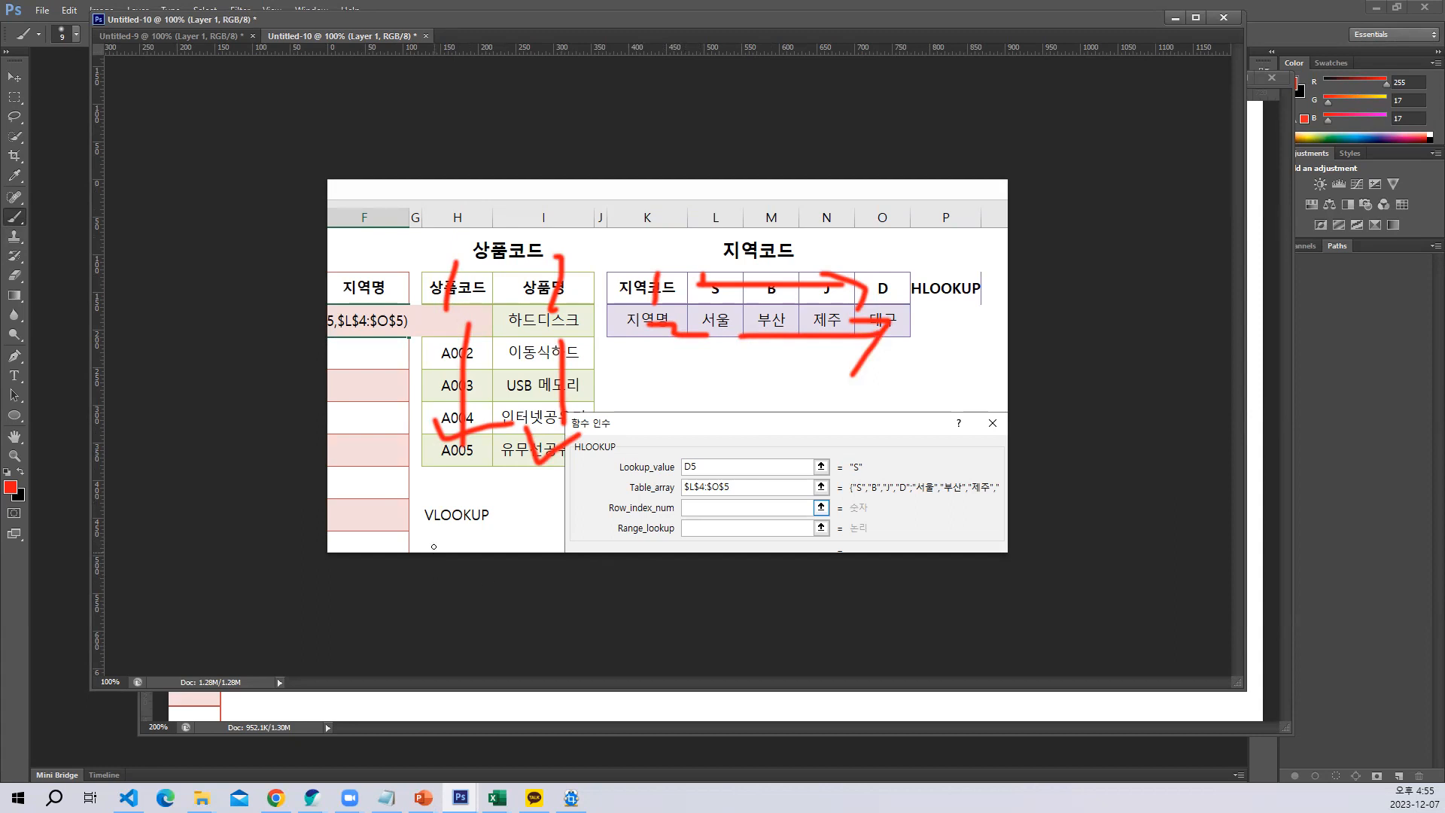
{"action": "mouse_move", "coordinate": [423, 539]}
{"action": "left_mouse_down"}
{"action": "mouse_move", "coordinate": [494, 542]}
{"action": "mouse_move", "coordinate": [514, 489]}
{"action": "mouse_move", "coordinate": [428, 539]}
{"action": "left_mouse_up"}
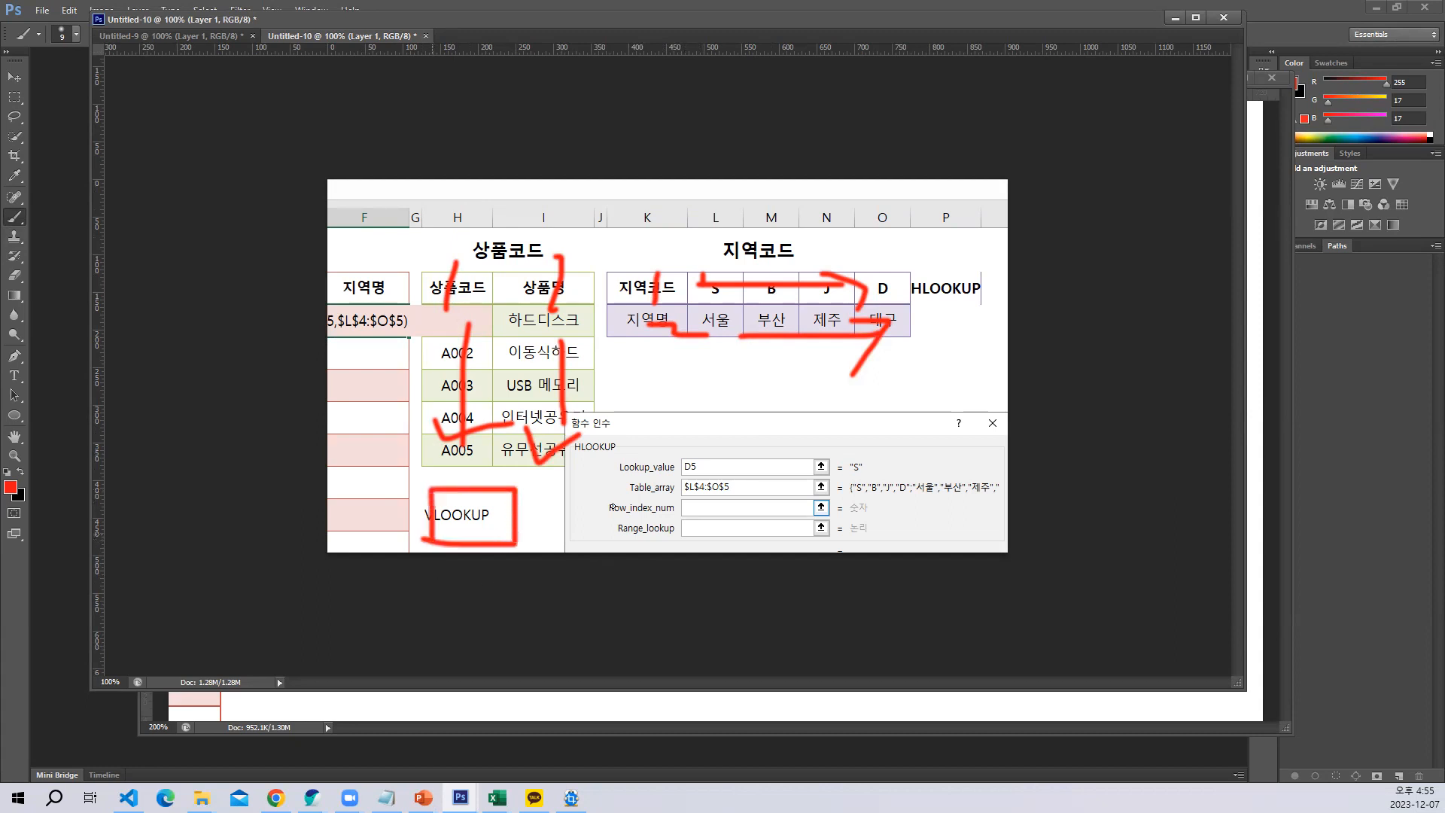
{"action": "mouse_move", "coordinate": [904, 319]}
{"action": "left_mouse_down"}
{"action": "mouse_move", "coordinate": [991, 259]}
{"action": "mouse_move", "coordinate": [909, 265]}
{"action": "mouse_move", "coordinate": [912, 318]}
{"action": "left_mouse_up"}
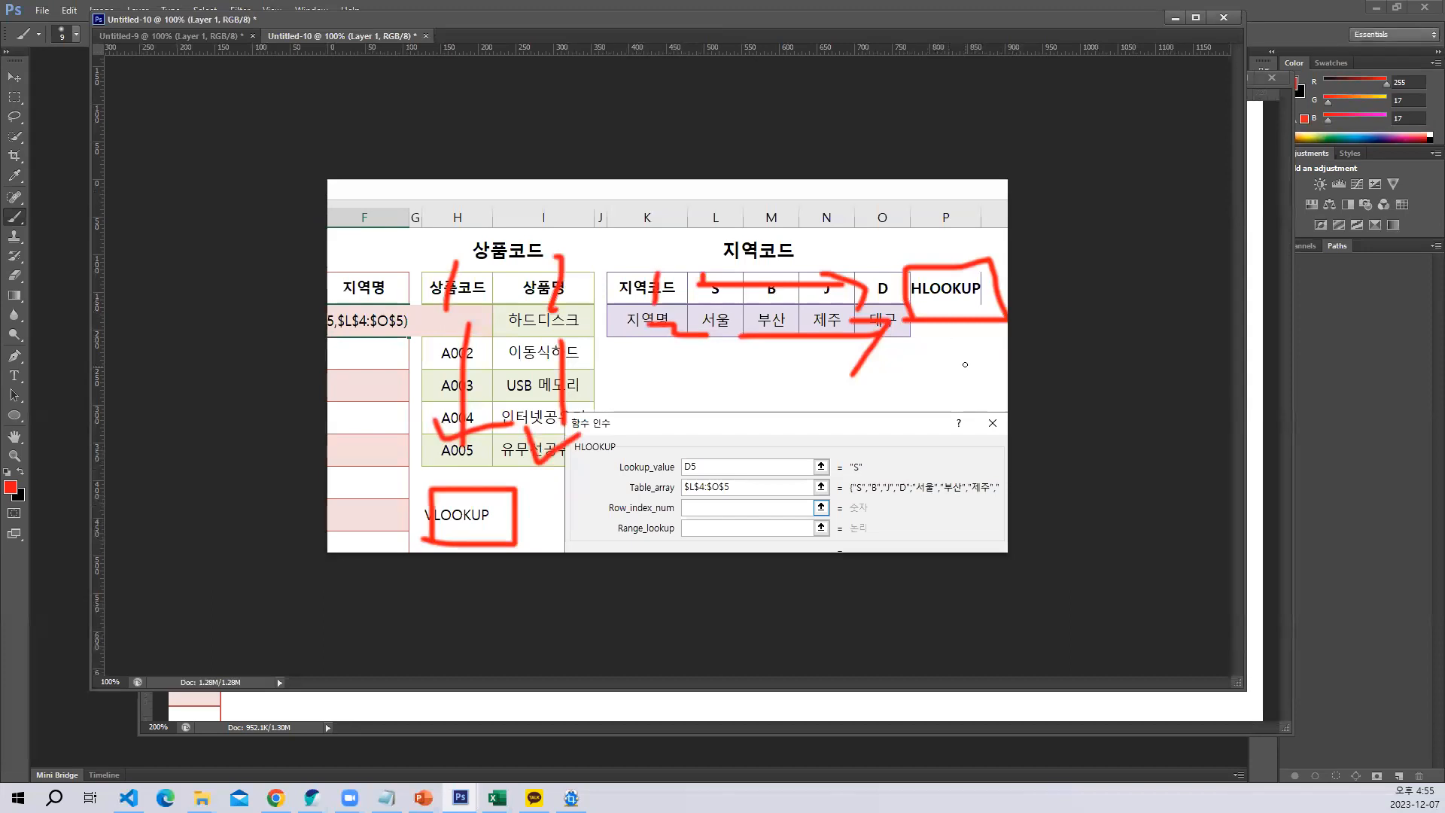
Switch back to the 10상품과지역_완성 Excel workbook and complete the HLOOKUP with row index 2 and range lookup 0
{"action": "left_click", "coordinate": [496, 798]}
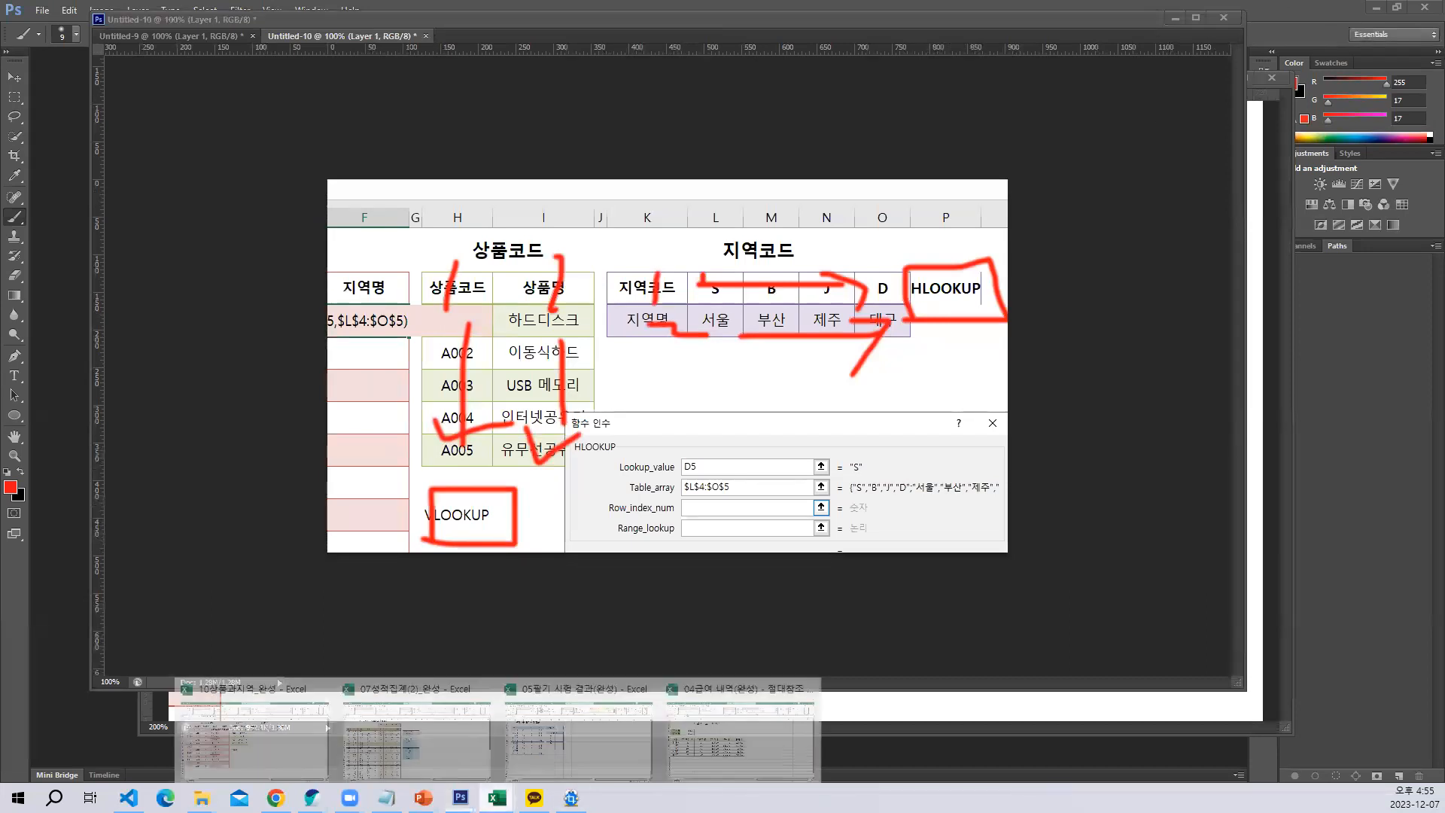
{"action": "left_click", "coordinate": [252, 748]}
{"action": "type", "text": "2,"}
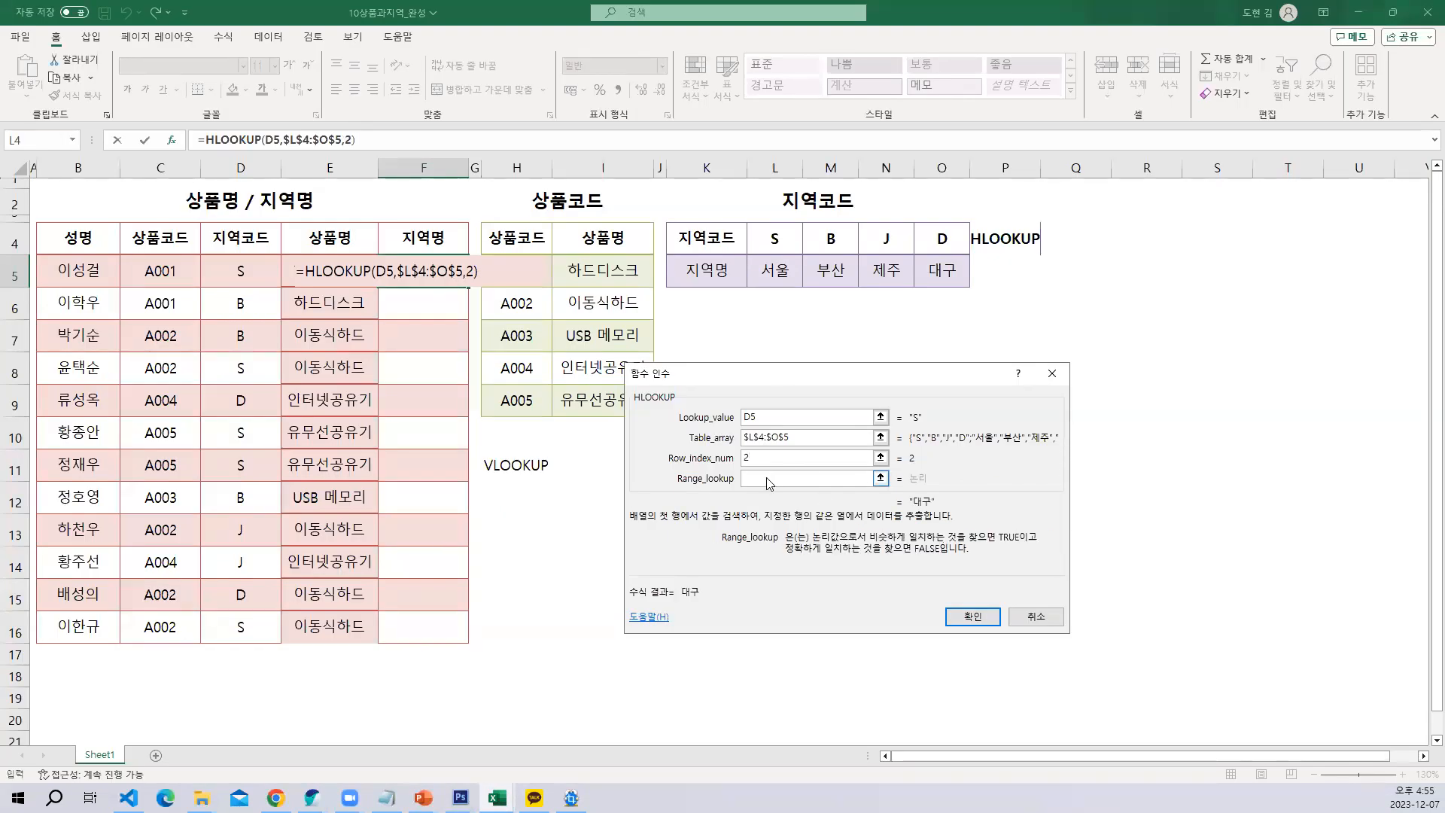
{"action": "type", "text": "0"}
{"action": "left_click", "coordinate": [972, 616]}
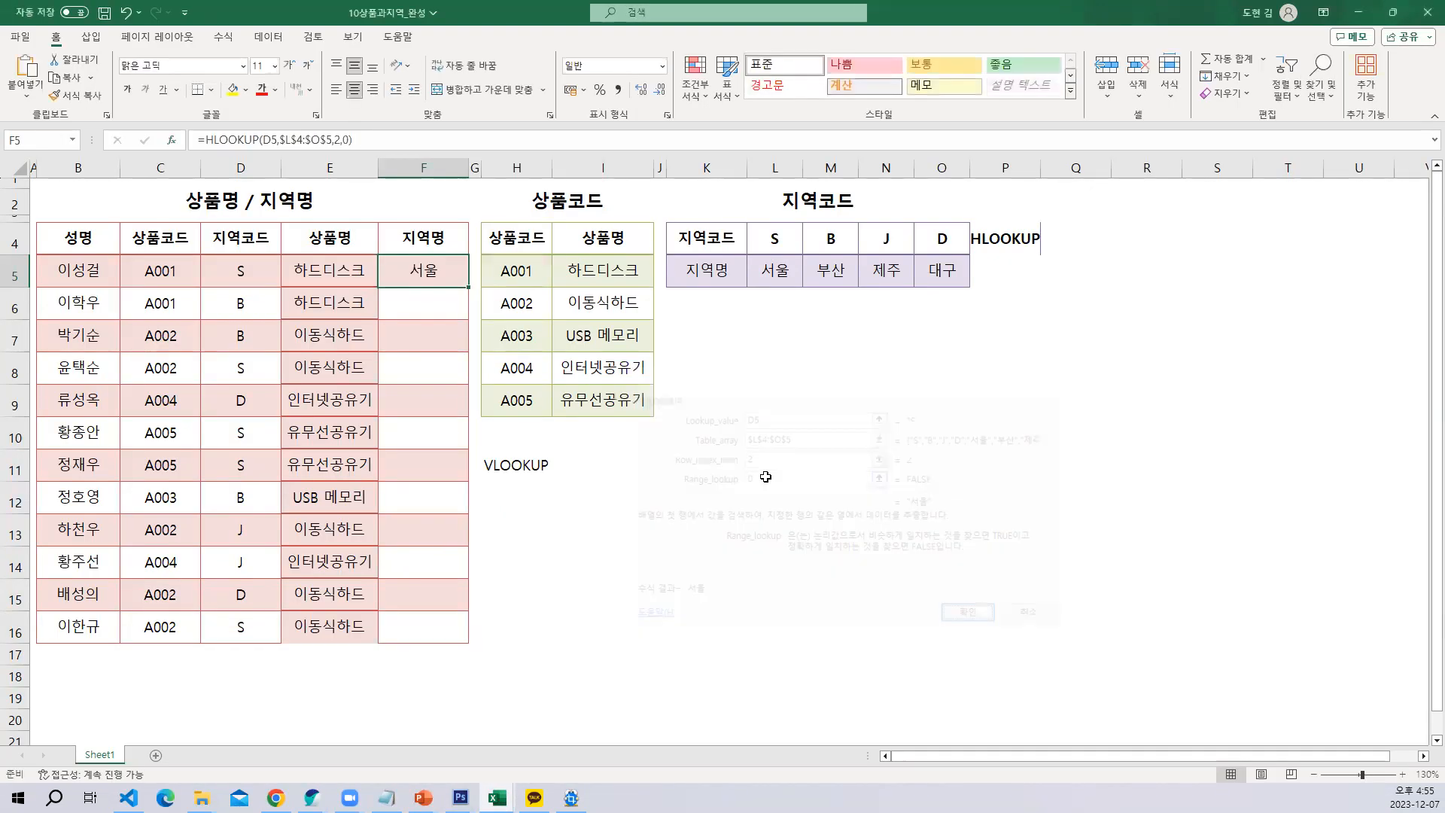
Fill the HLOOKUP formula in F5 down the 지역명 column to F16
{"action": "left_click_drag", "start_coordinate": [472, 282], "coordinate": [462, 640]}
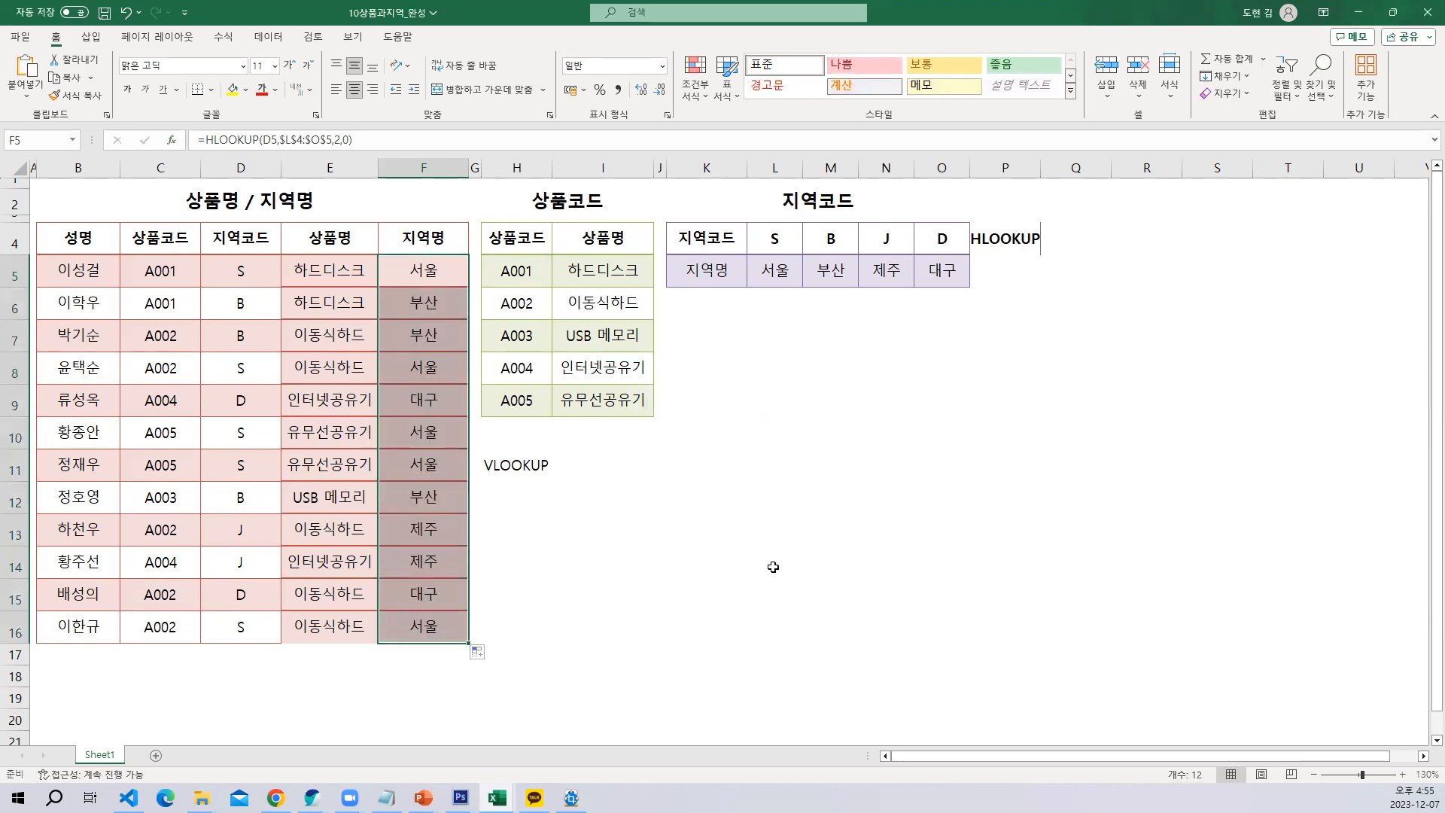
{"action": "left_click", "coordinate": [751, 553]}
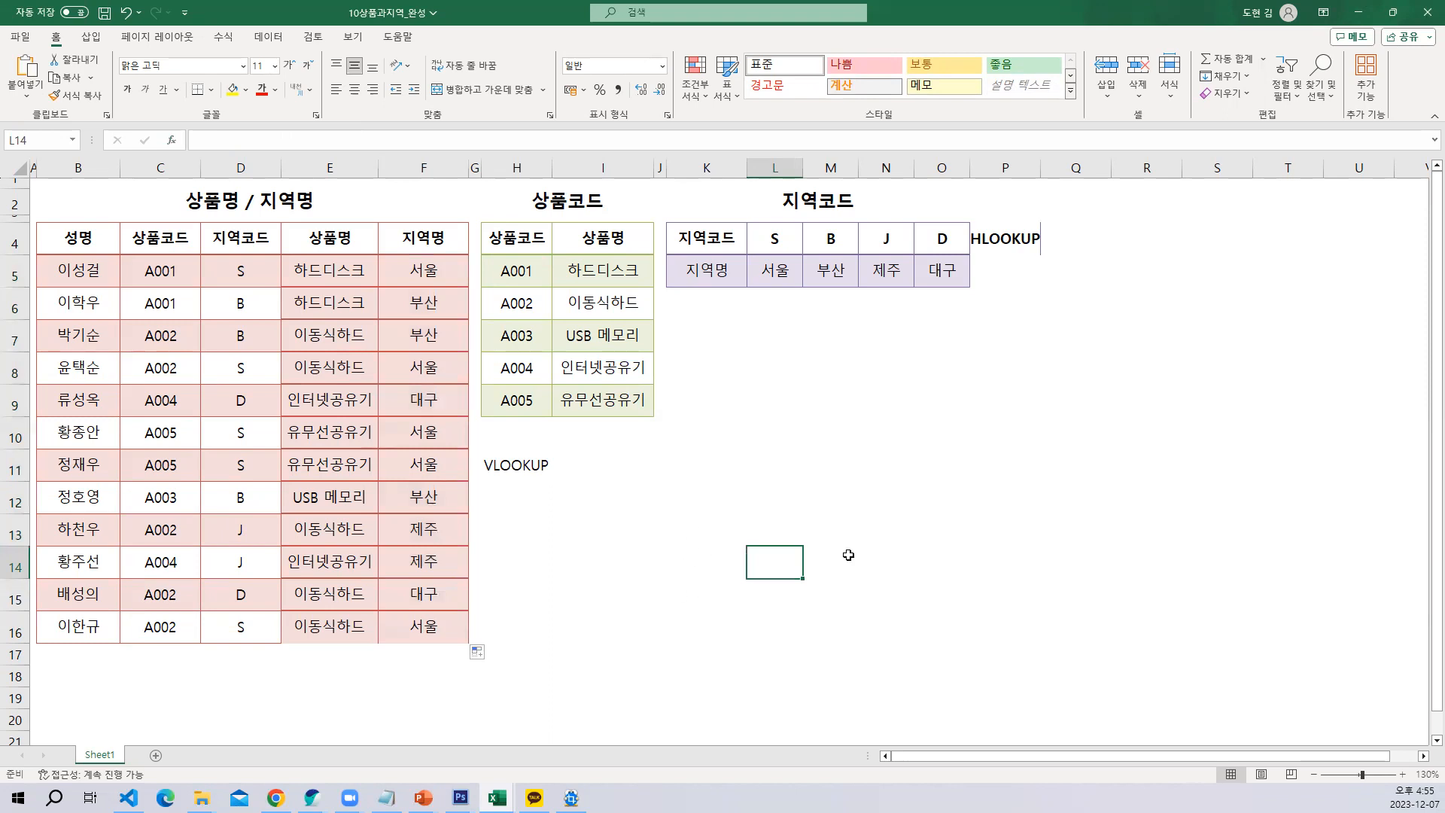
{"action": "left_click", "coordinate": [660, 610]}
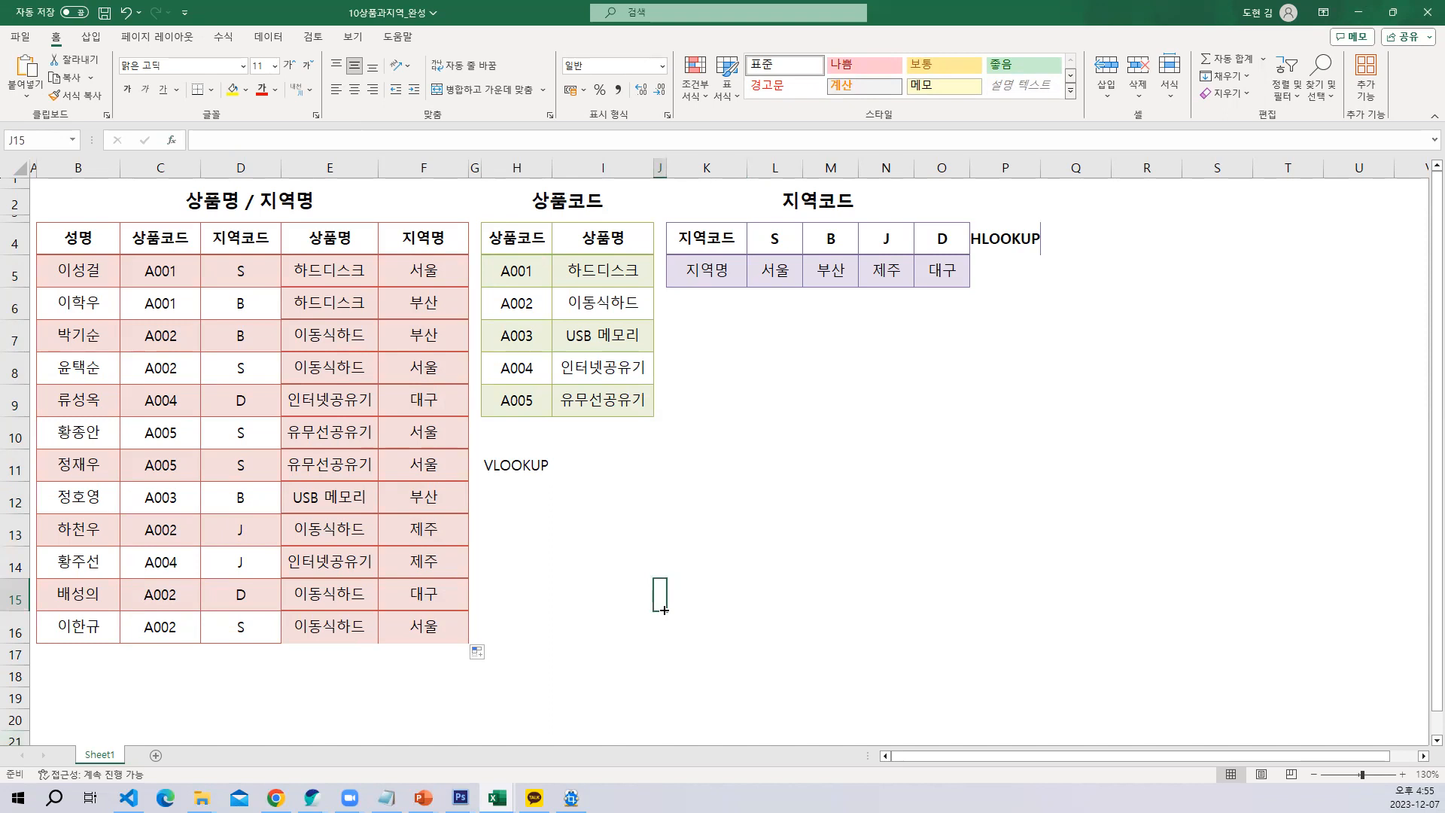
Open the 08vlookup workbook and go through the grades F to A+ in the 점수/학점 lookup table
{"action": "mouse_move", "coordinate": [201, 798]}
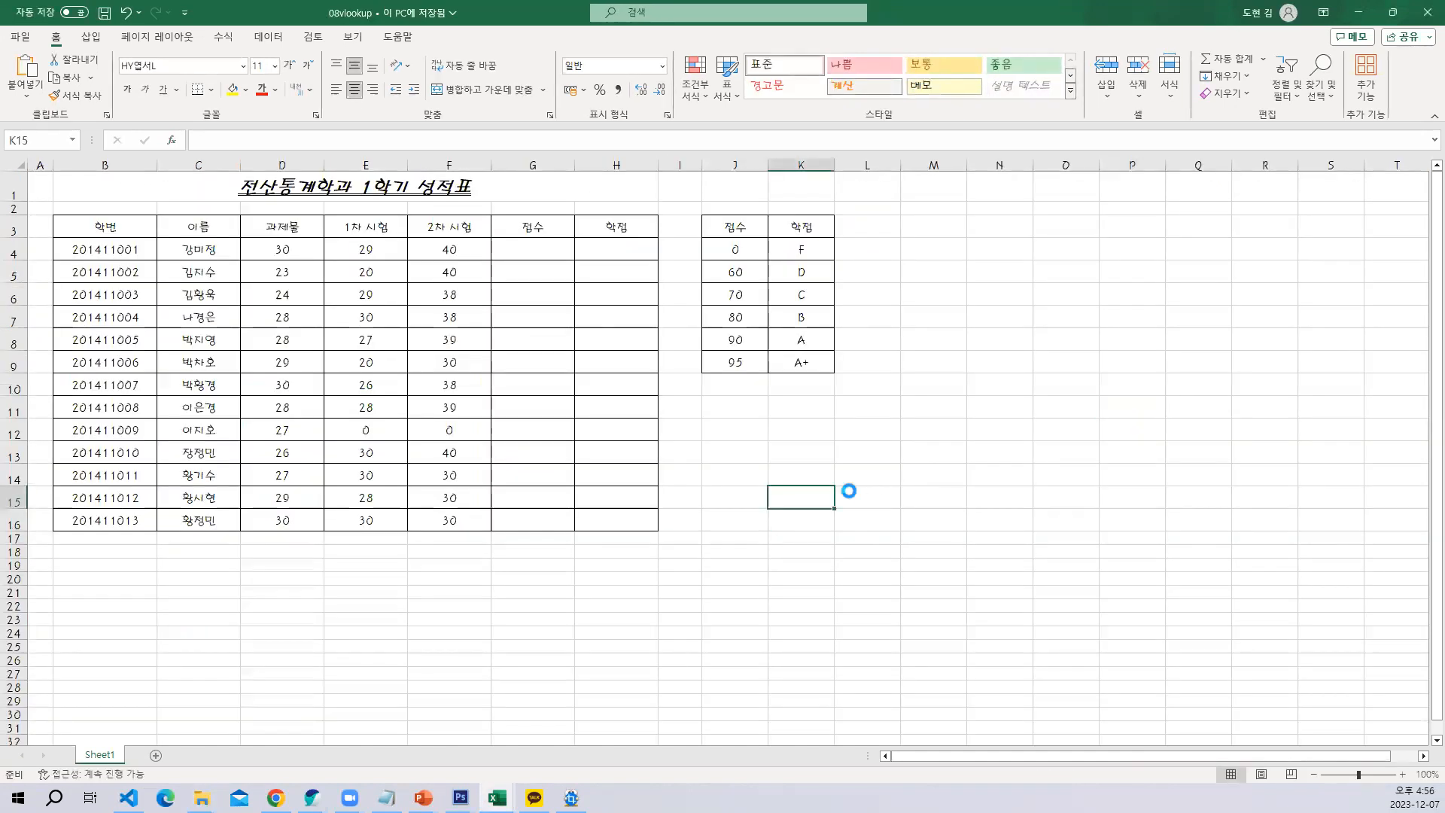
{"action": "scroll", "coordinate": [848, 490], "scroll_direction": "up", "scroll_amount": 3}
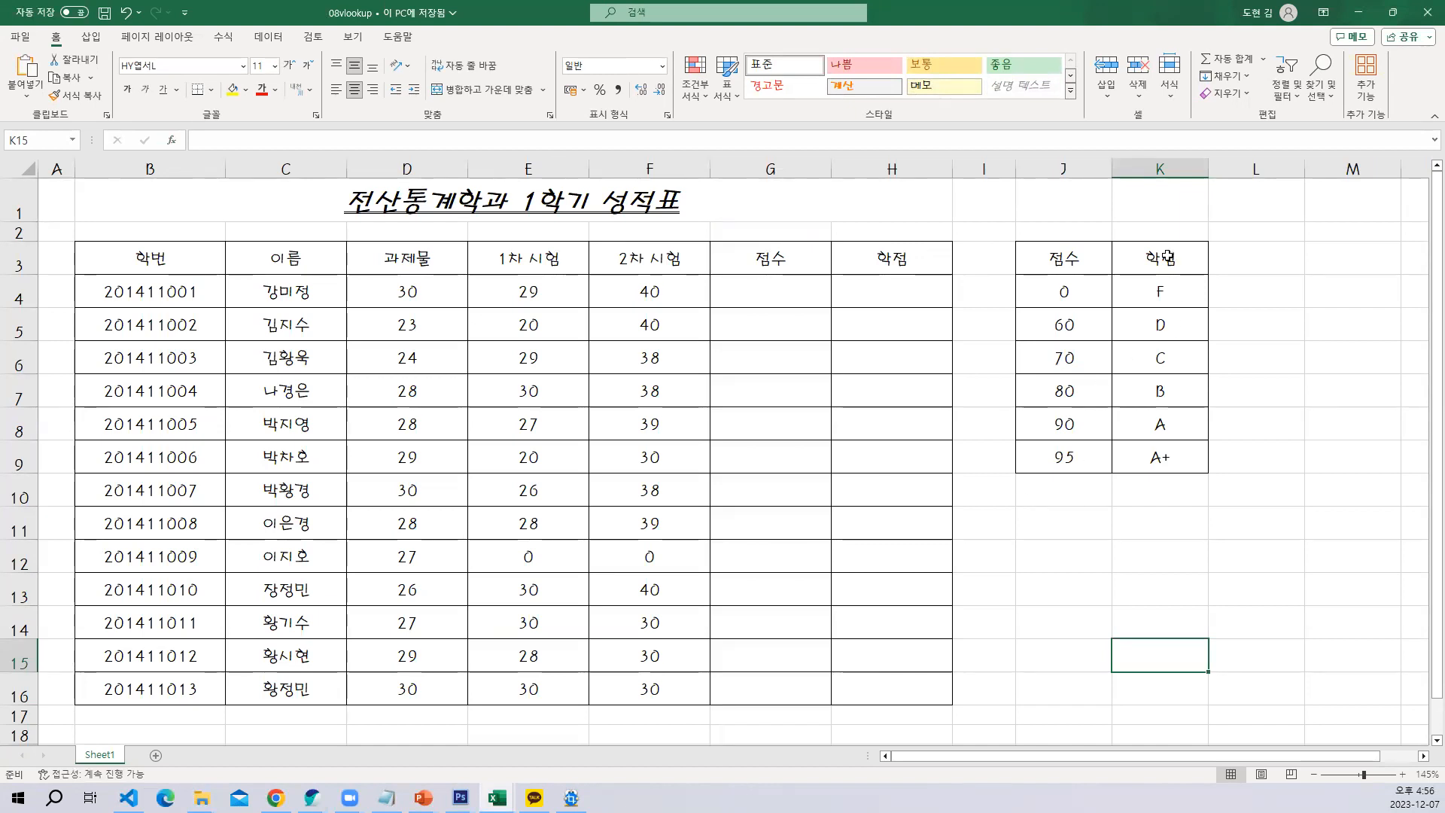
{"action": "left_click", "coordinate": [1166, 305]}
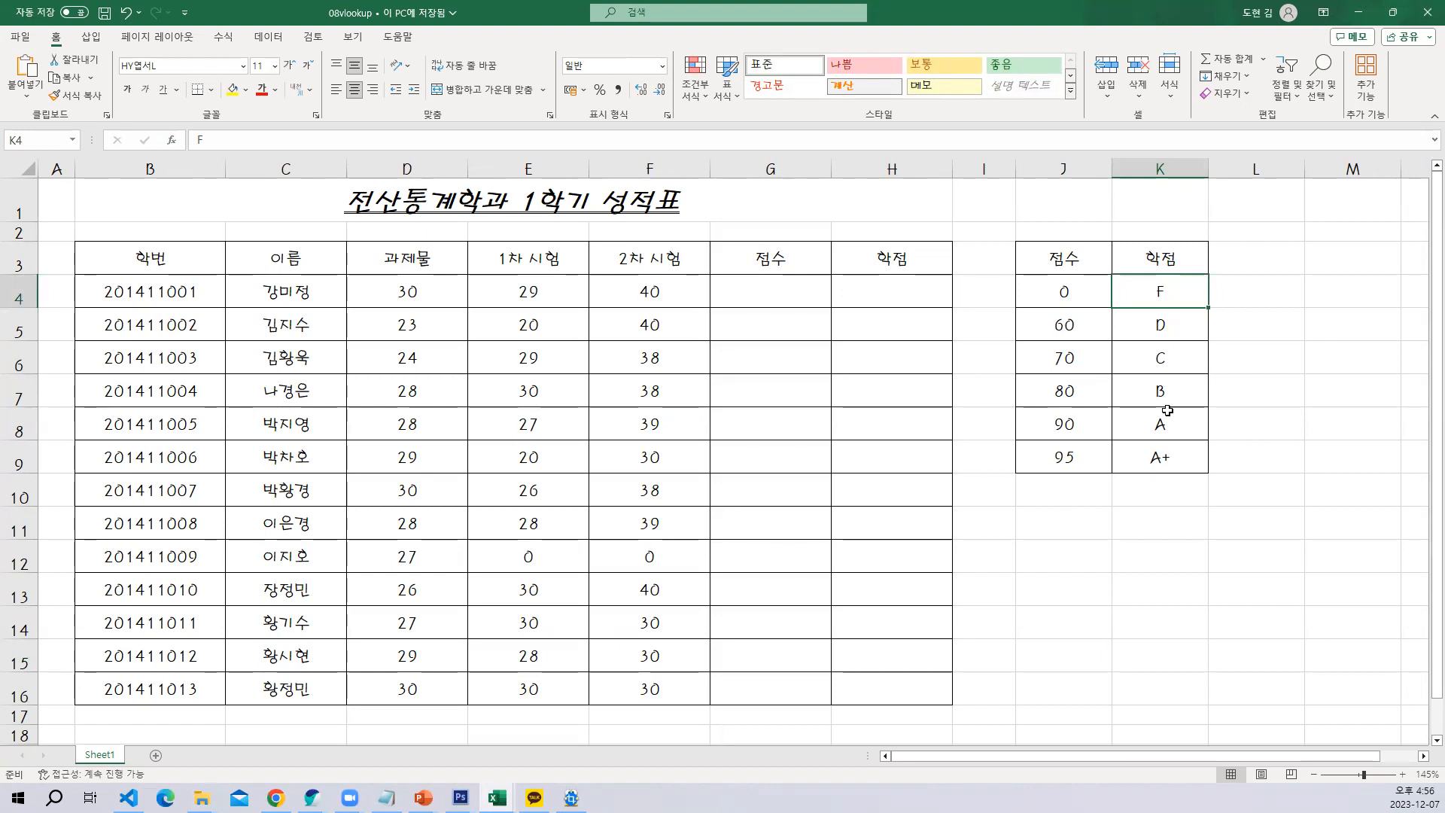
{"action": "left_click", "coordinate": [1170, 334]}
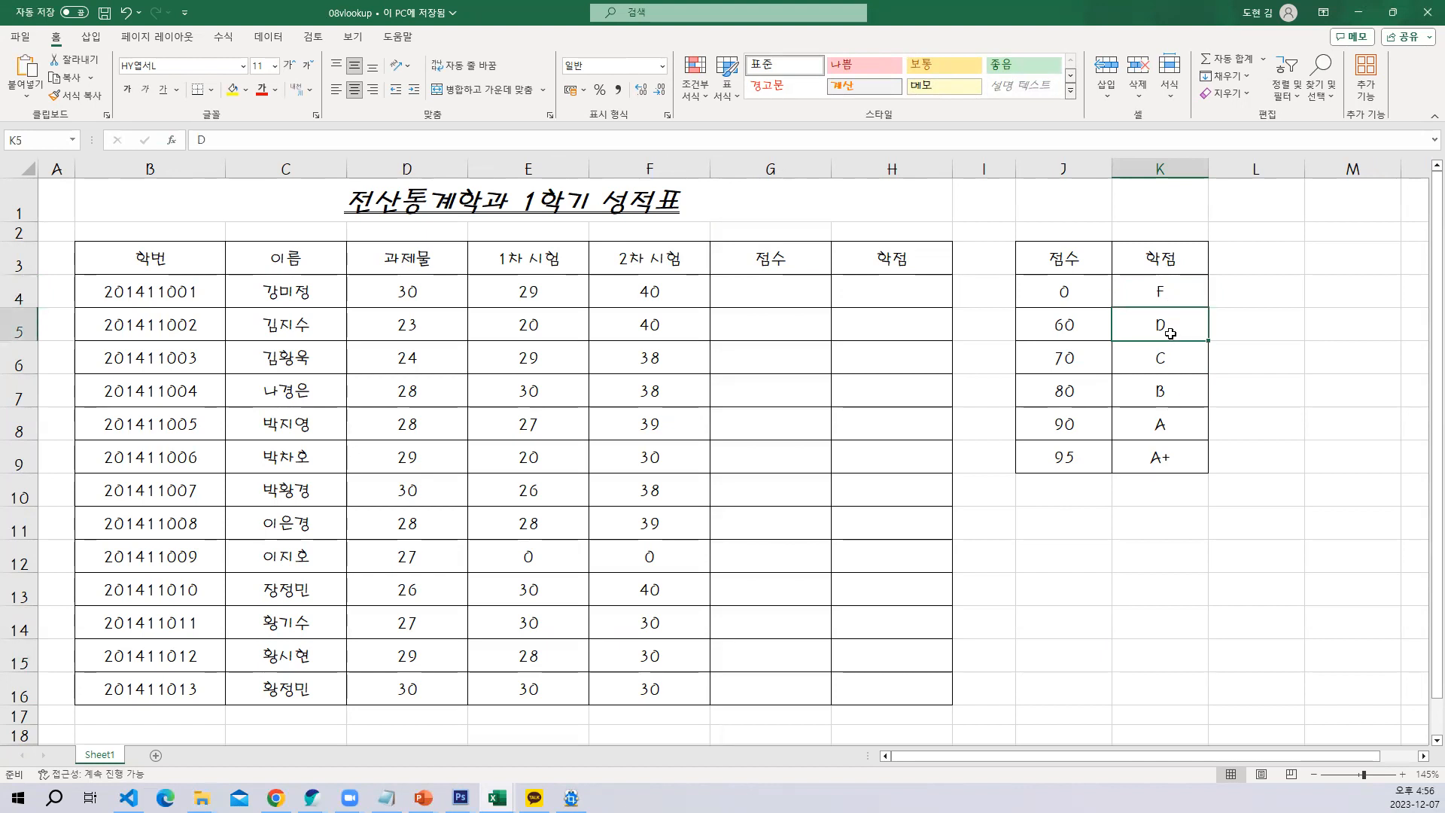
{"action": "left_click", "coordinate": [1163, 362]}
{"action": "left_click", "coordinate": [1147, 401]}
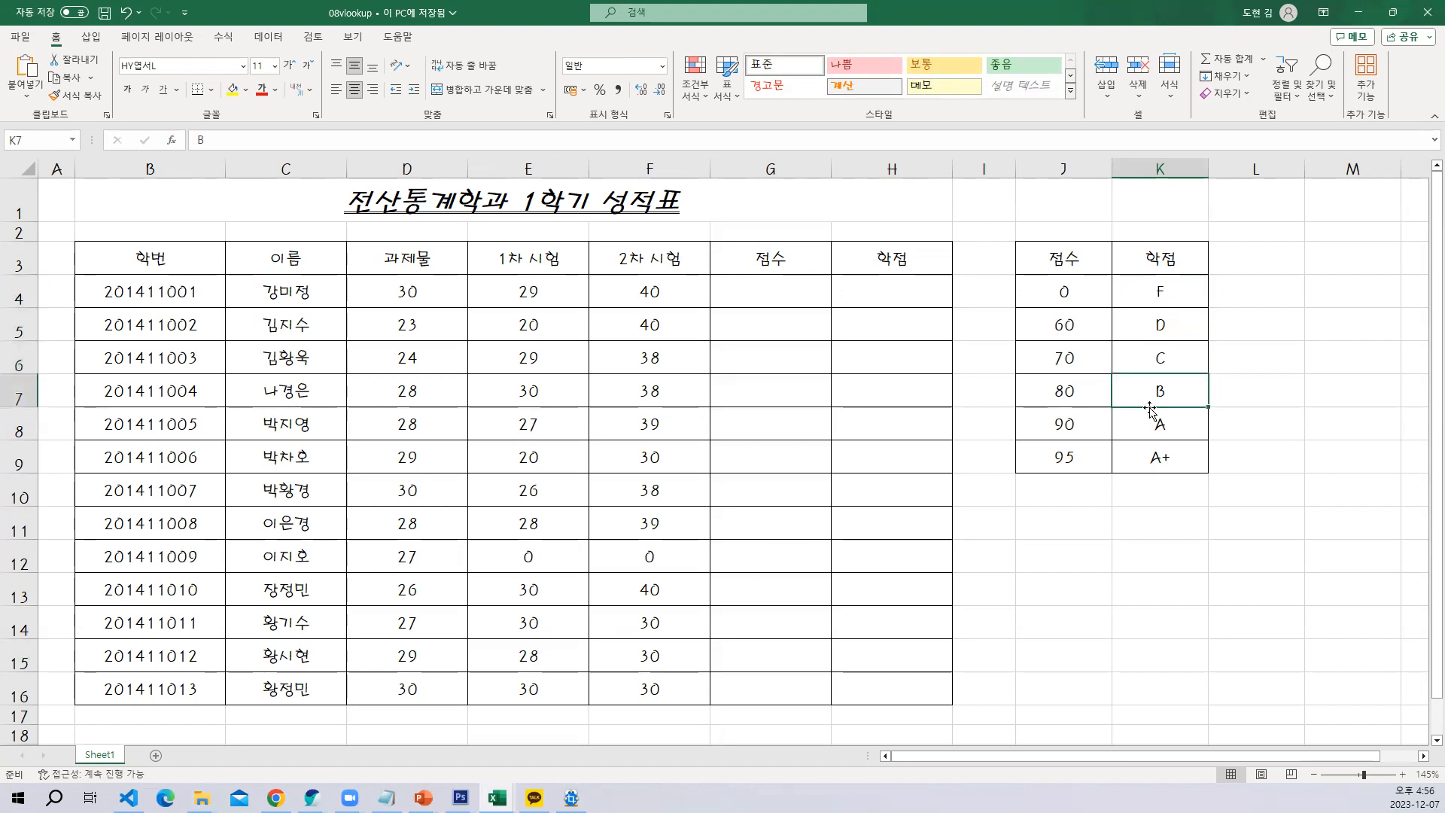
{"action": "left_click", "coordinate": [1159, 426]}
{"action": "left_click", "coordinate": [1154, 478]}
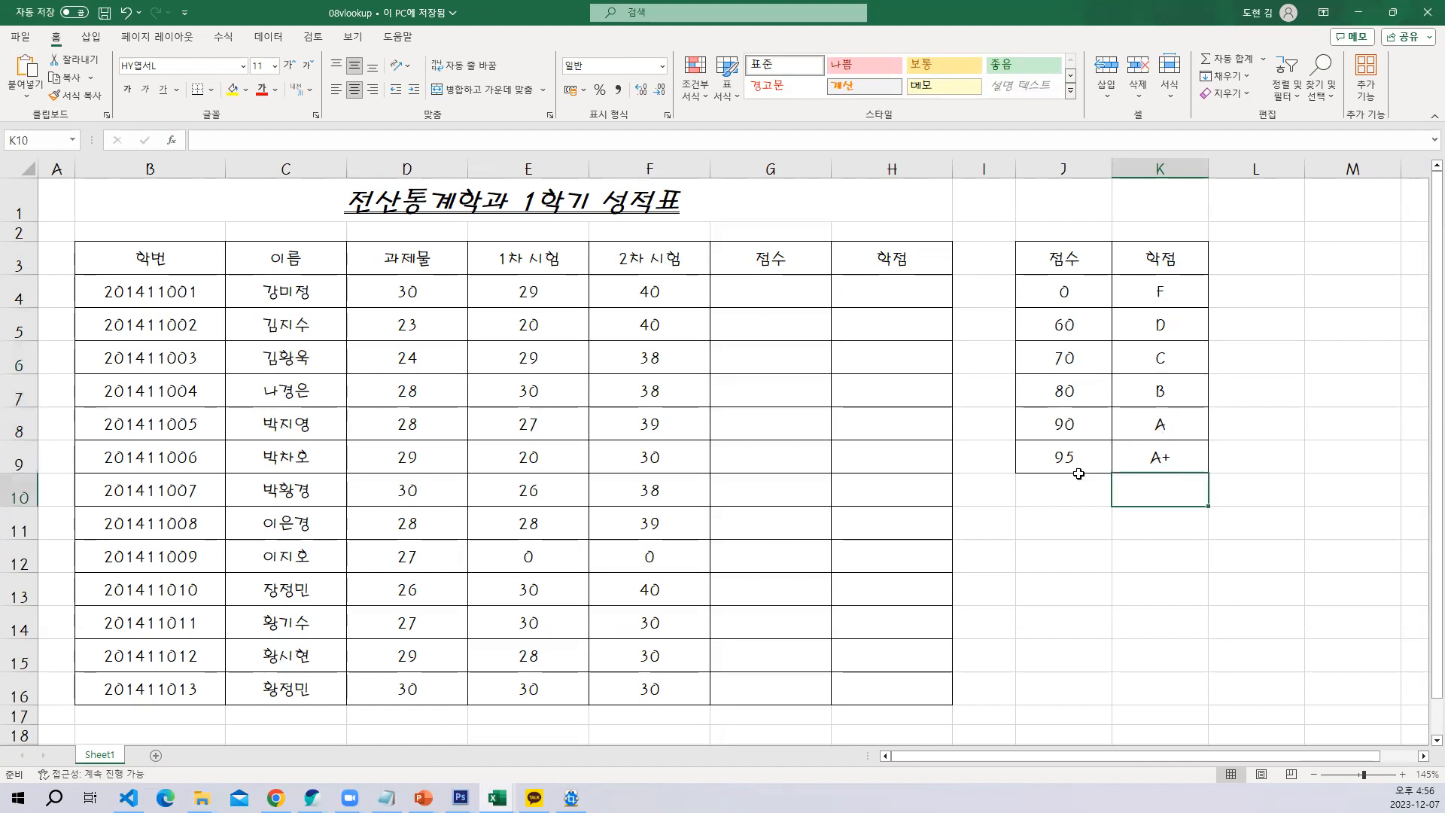
{"action": "left_click", "coordinate": [377, 287]}
{"action": "mouse_move", "coordinate": [377, 288]}
{"action": "left_mouse_down"}
{"action": "mouse_move", "coordinate": [697, 315]}
{"action": "mouse_move", "coordinate": [748, 693]}
{"action": "left_mouse_up"}
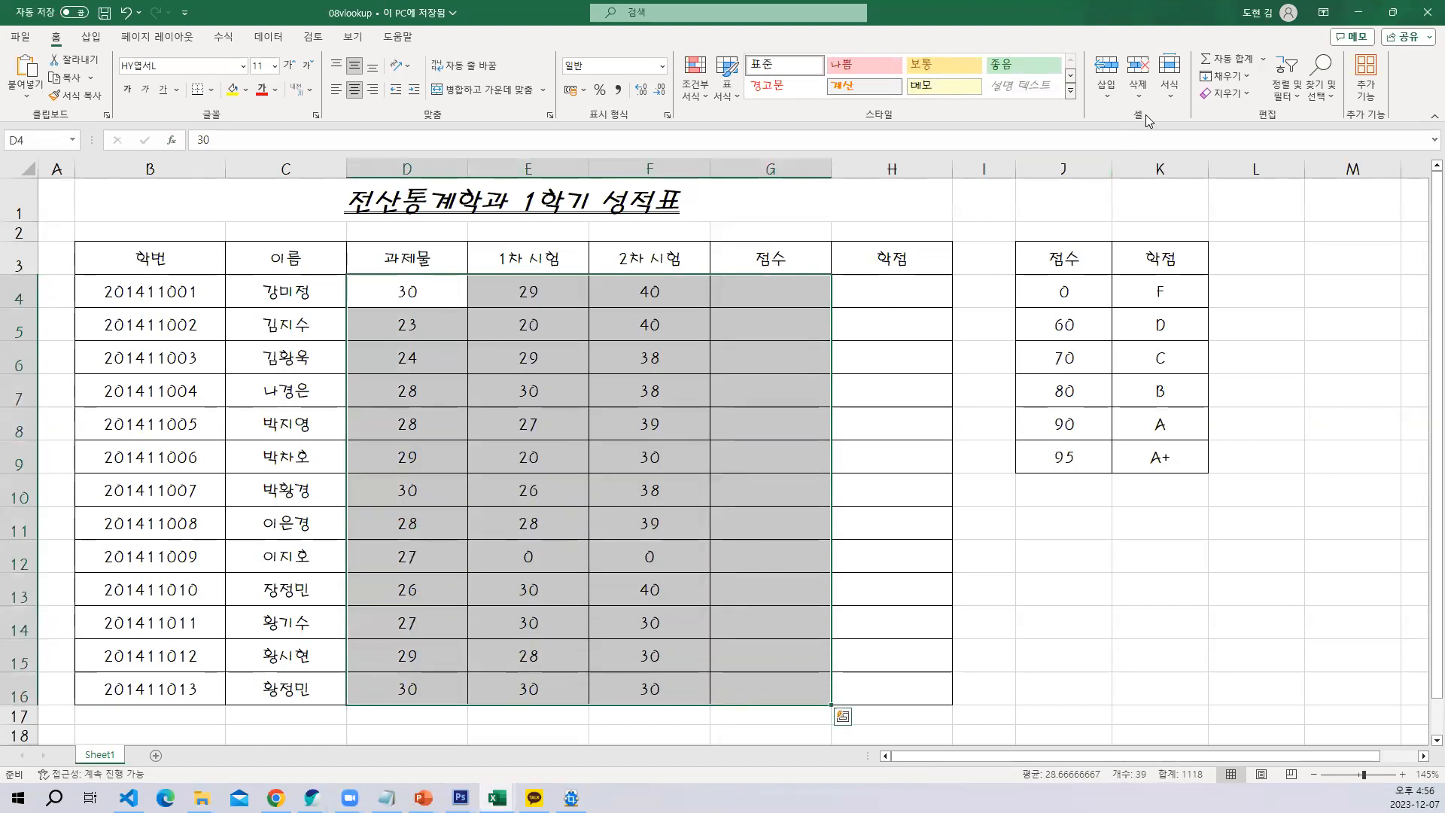
{"action": "left_click", "coordinate": [1263, 59]}
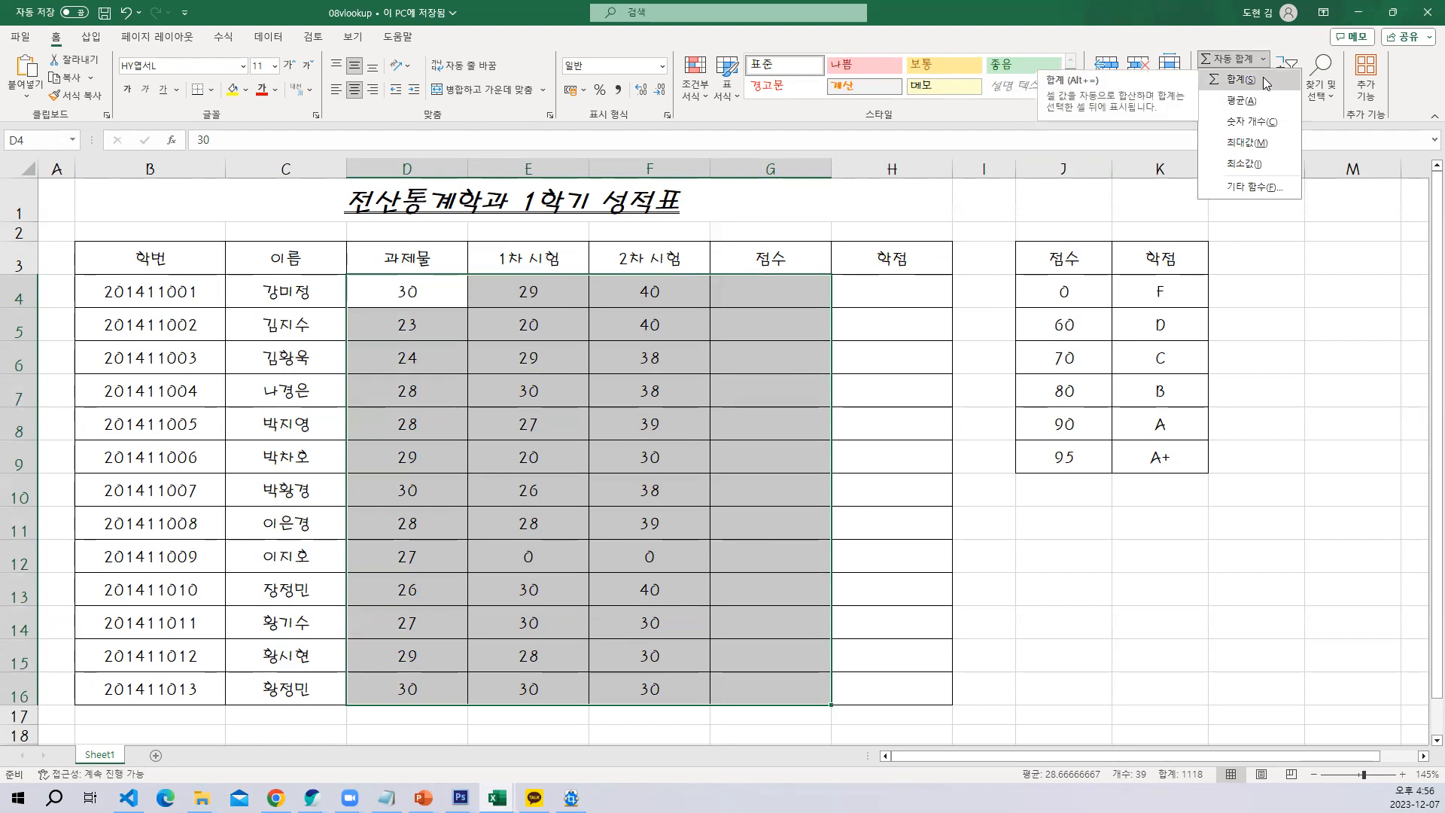
{"action": "left_click", "coordinate": [1263, 78]}
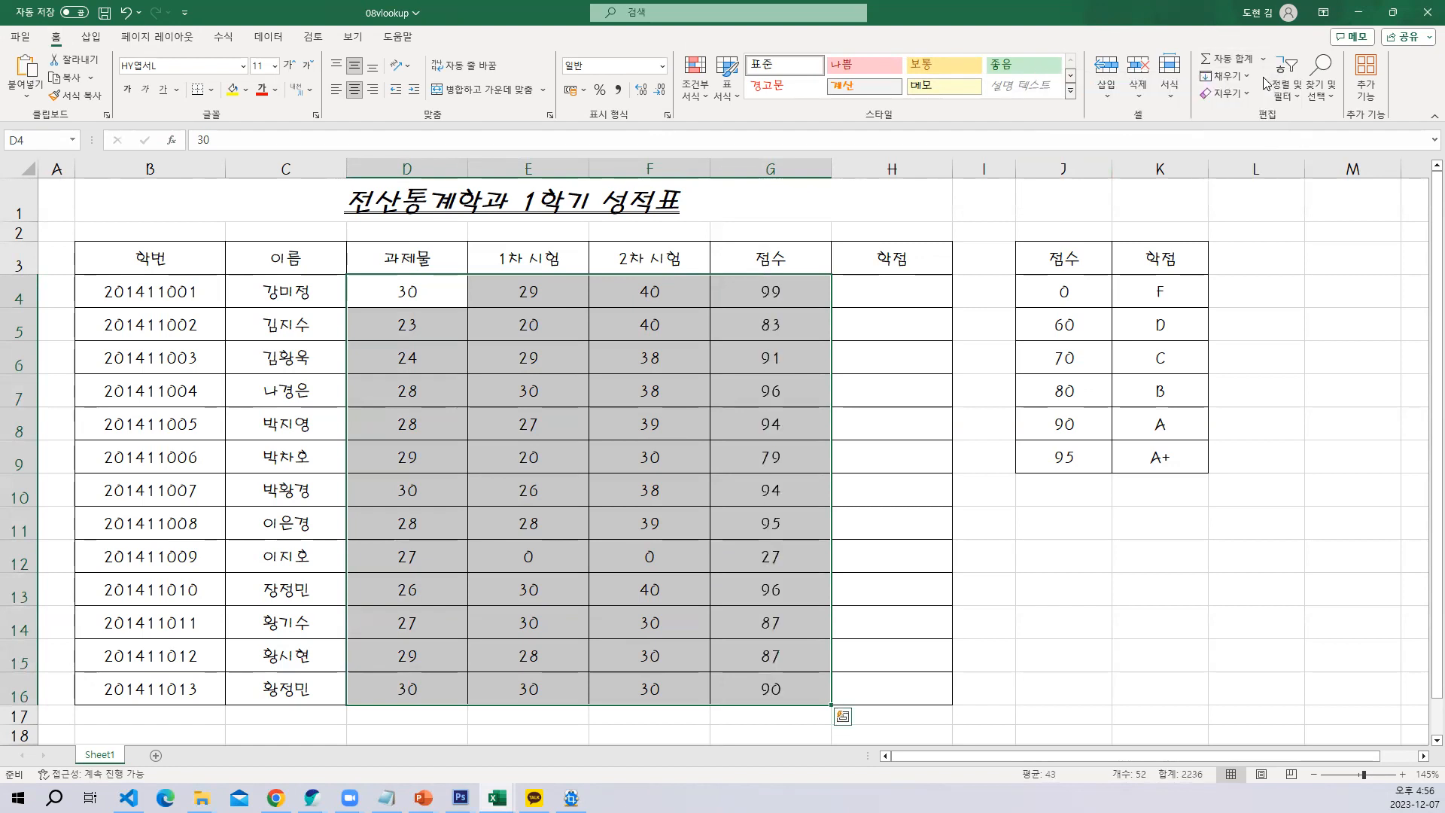
{"action": "key", "text": "ctrl+z"}
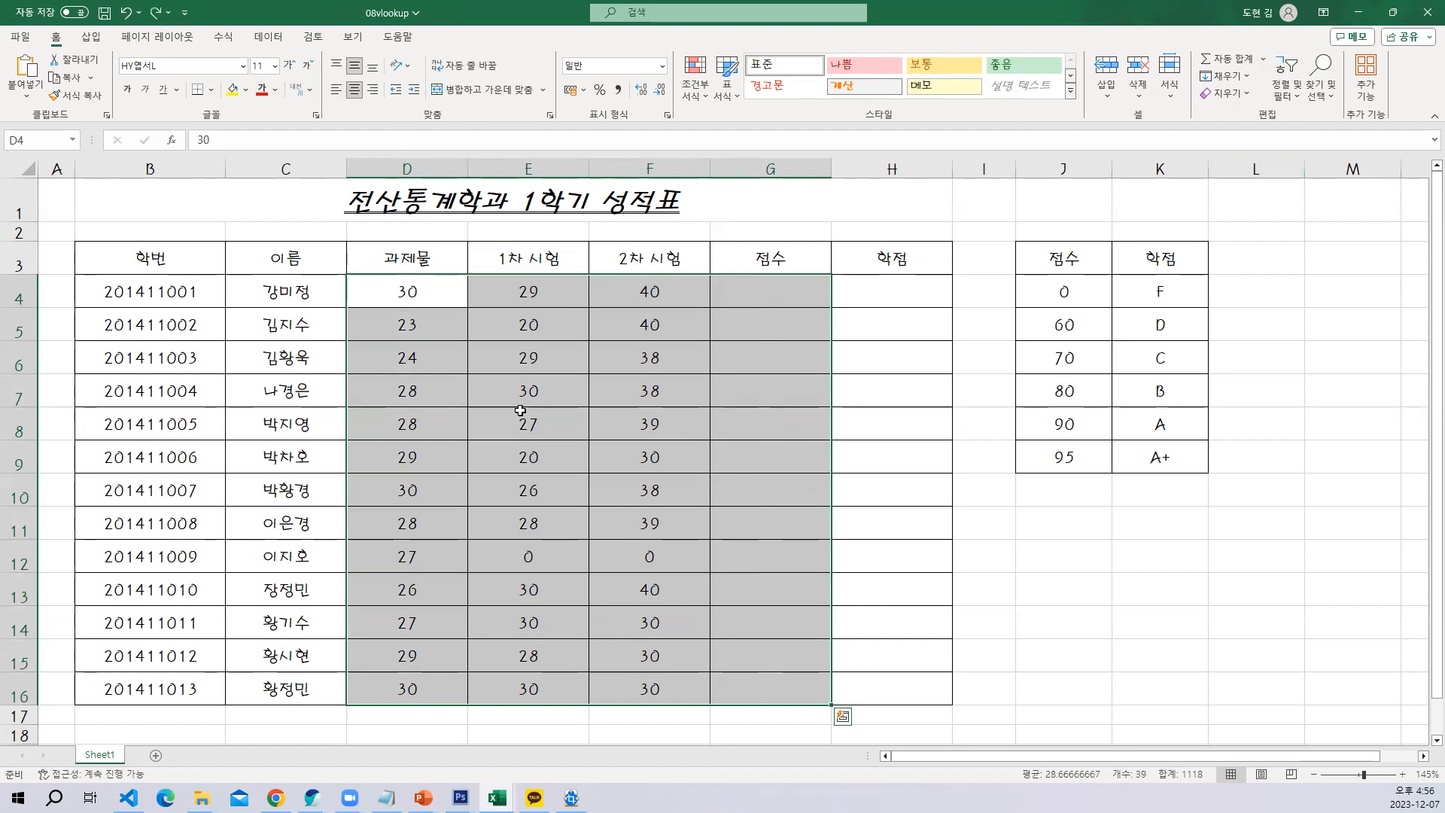
Sum the 과제물, 1차 시험 and 2차 시험 marks of every student into the 점수 column, G4:G16, with AutoSum
{"action": "left_click", "coordinate": [526, 422]}
{"action": "left_click_drag", "start_coordinate": [417, 292], "coordinate": [798, 689]}
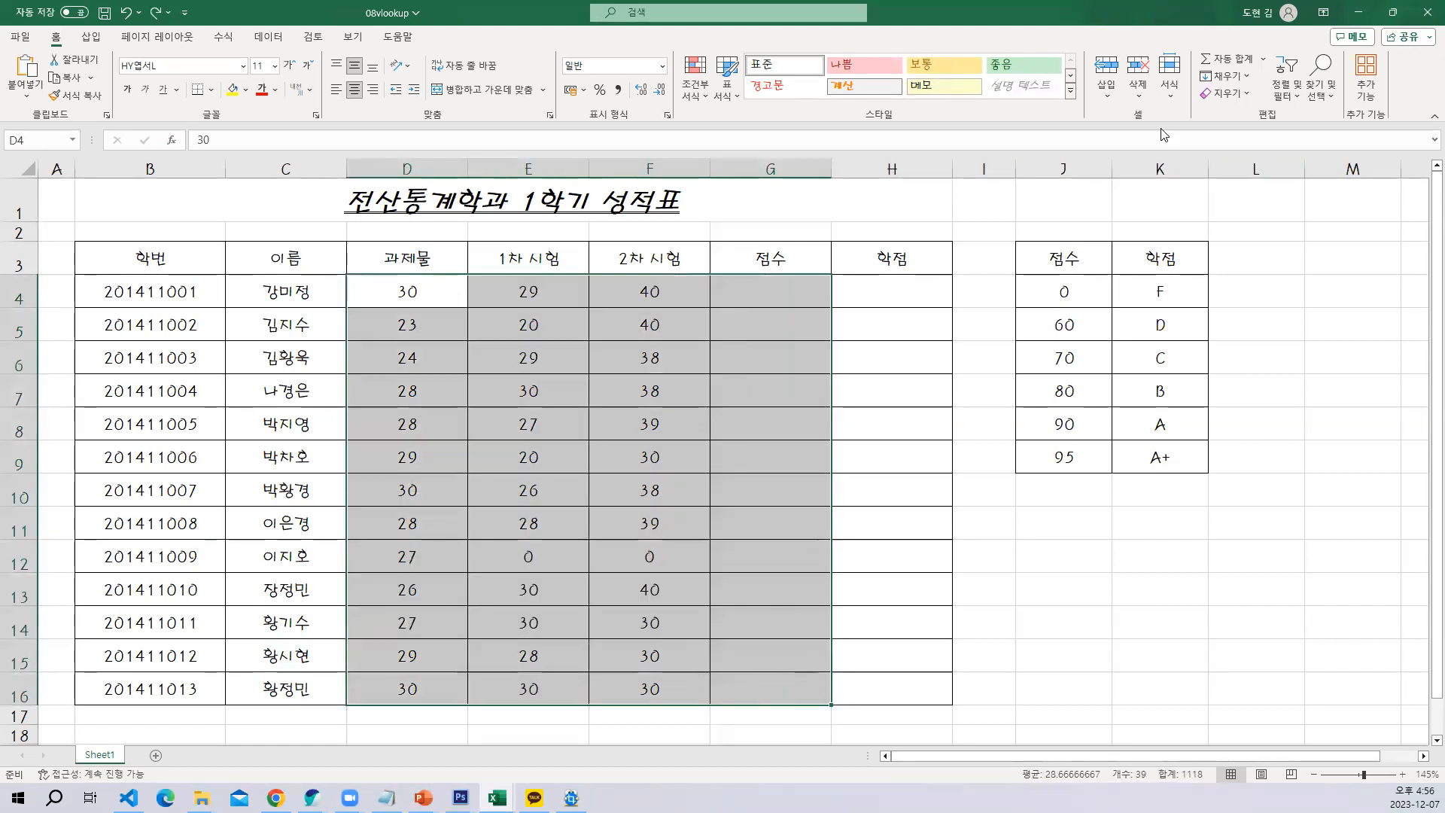
{"action": "left_click", "coordinate": [1261, 58]}
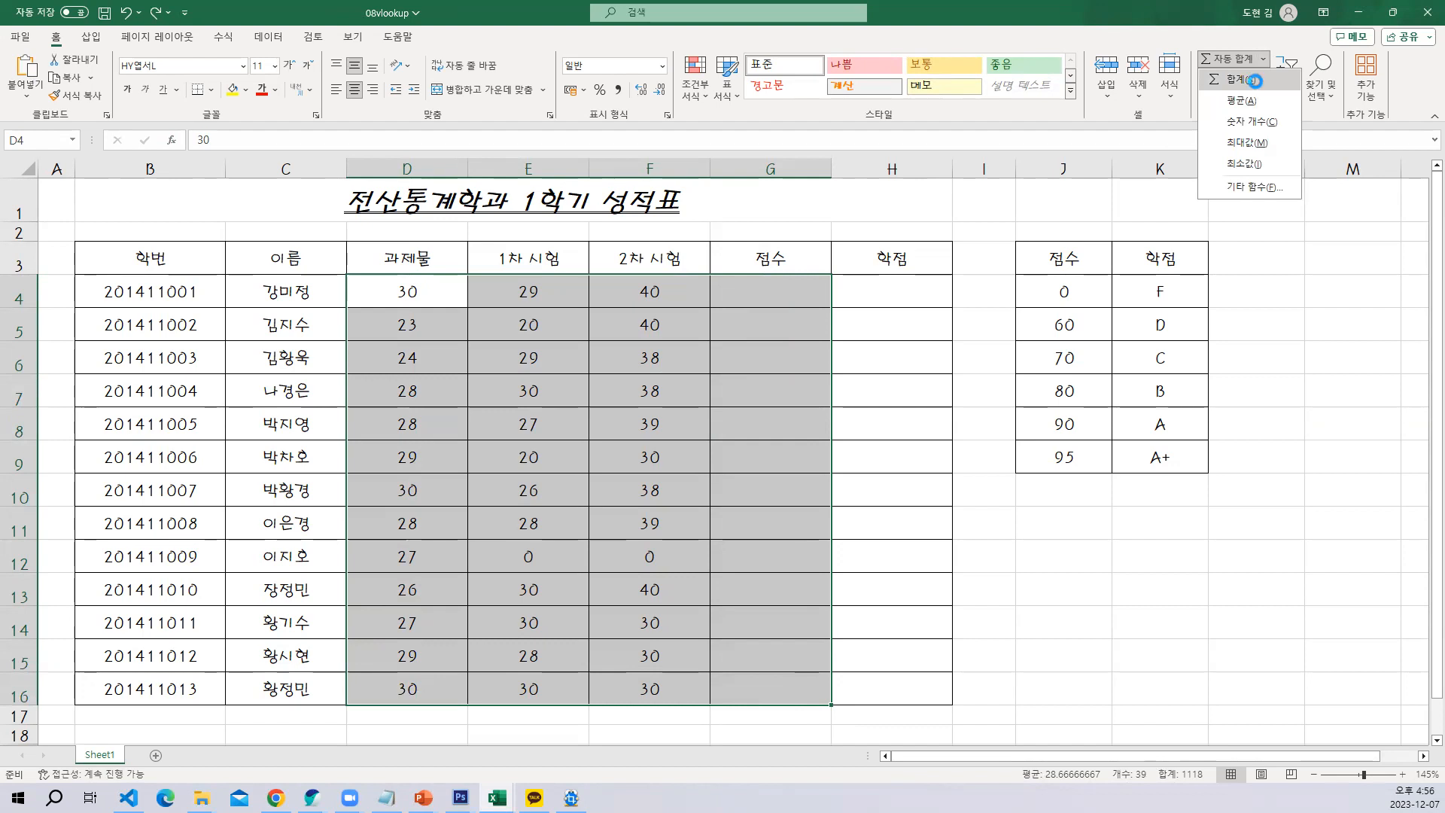
{"action": "left_click", "coordinate": [1255, 81]}
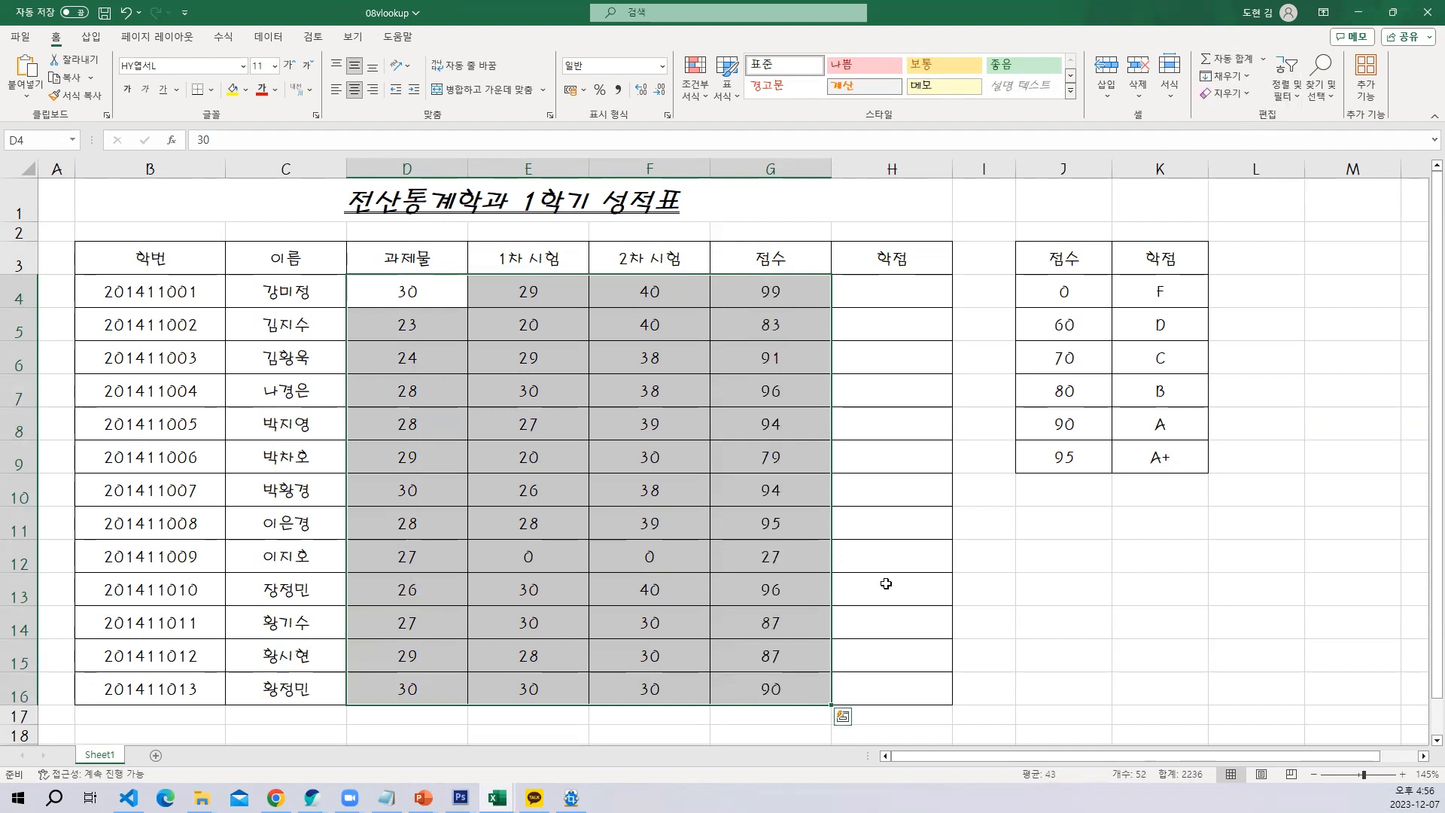
{"action": "left_click", "coordinate": [1039, 526]}
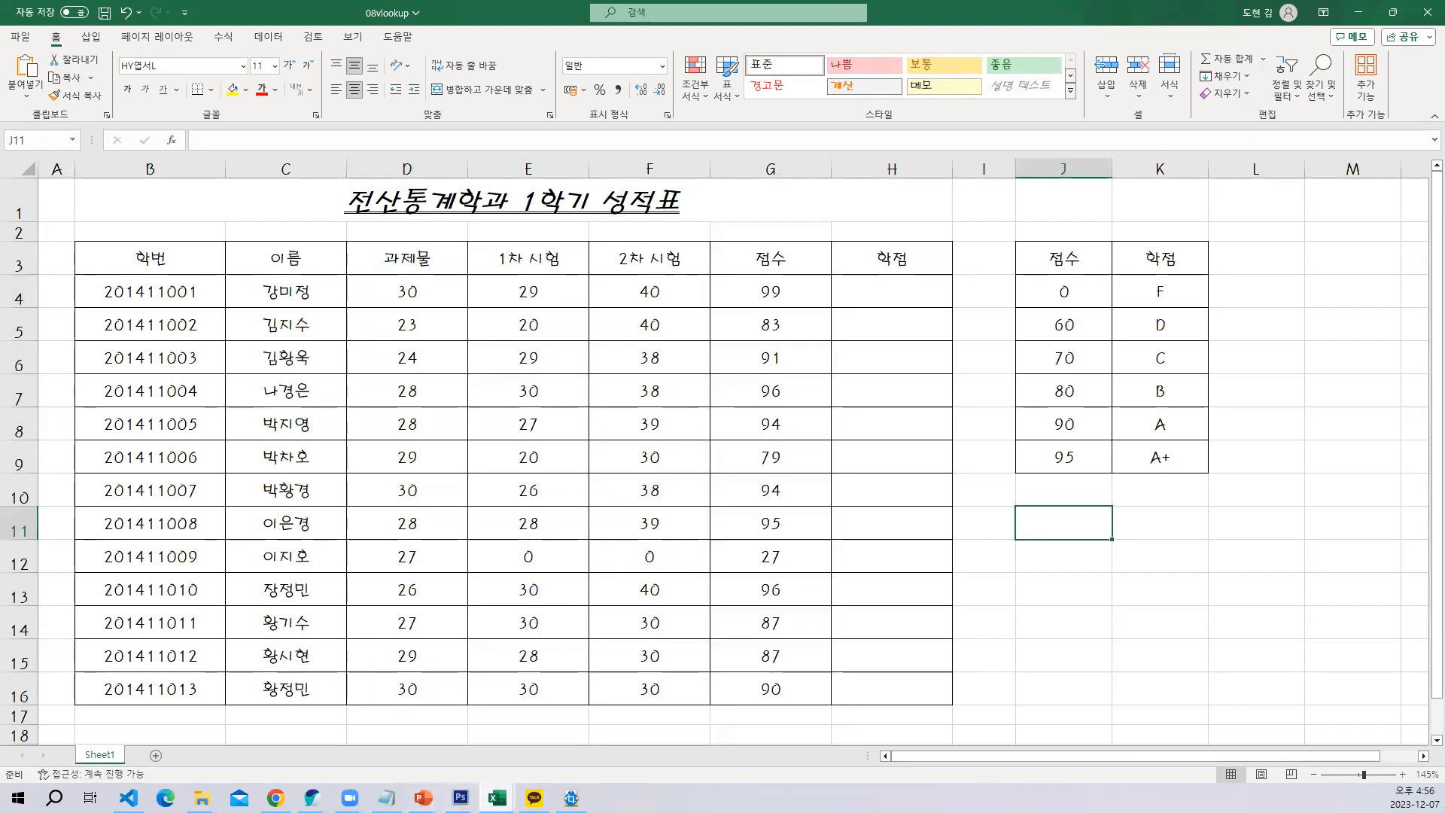
Return to the 10상품과지역_완성 workbook and compare the codes S, B, J and D in the 지역코드 table with the list's 지역코드 column
{"action": "left_click", "coordinate": [496, 798]}
{"action": "left_click", "coordinate": [195, 735]}
{"action": "left_click", "coordinate": [842, 333]}
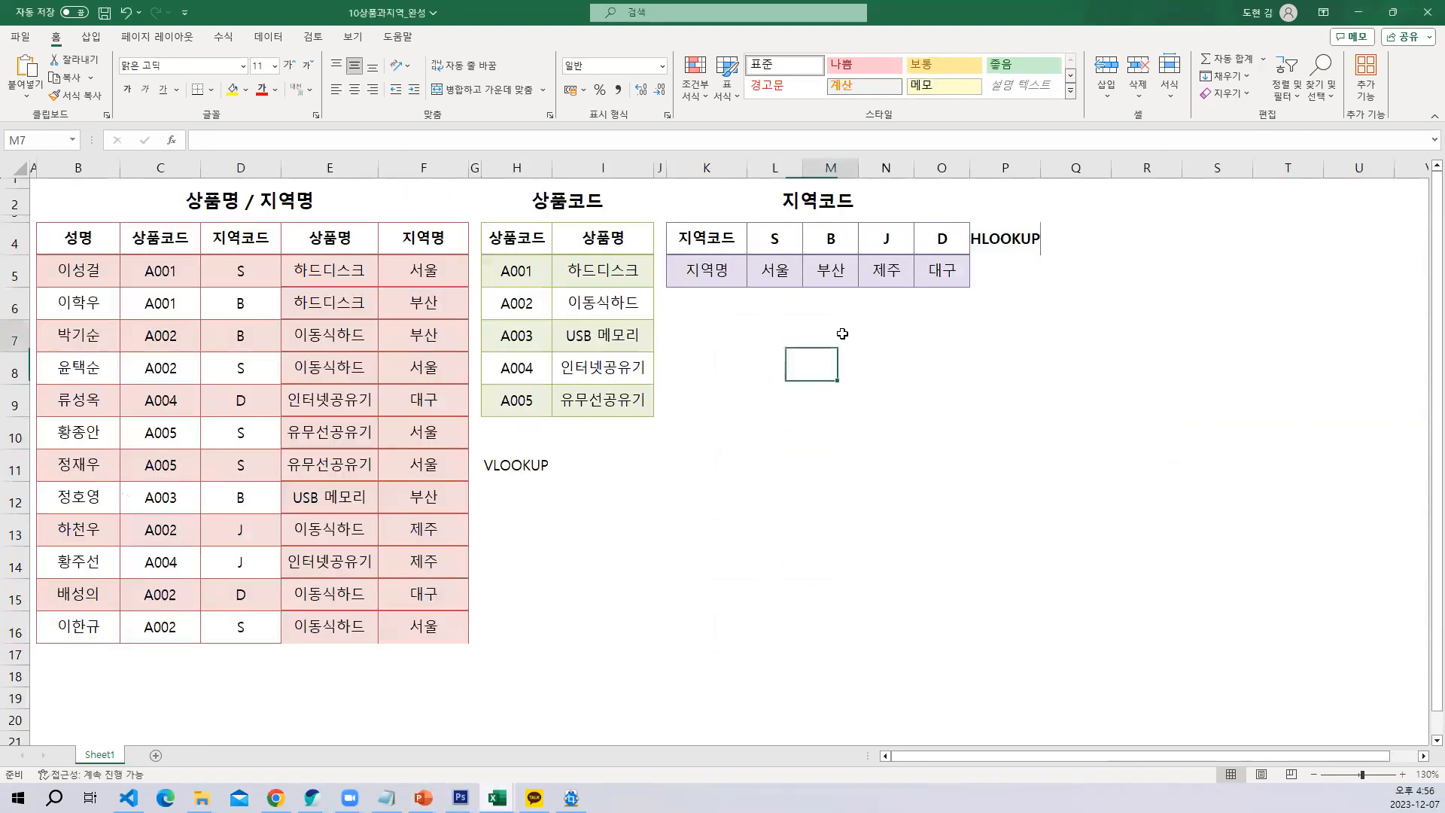
{"action": "left_click", "coordinate": [775, 247]}
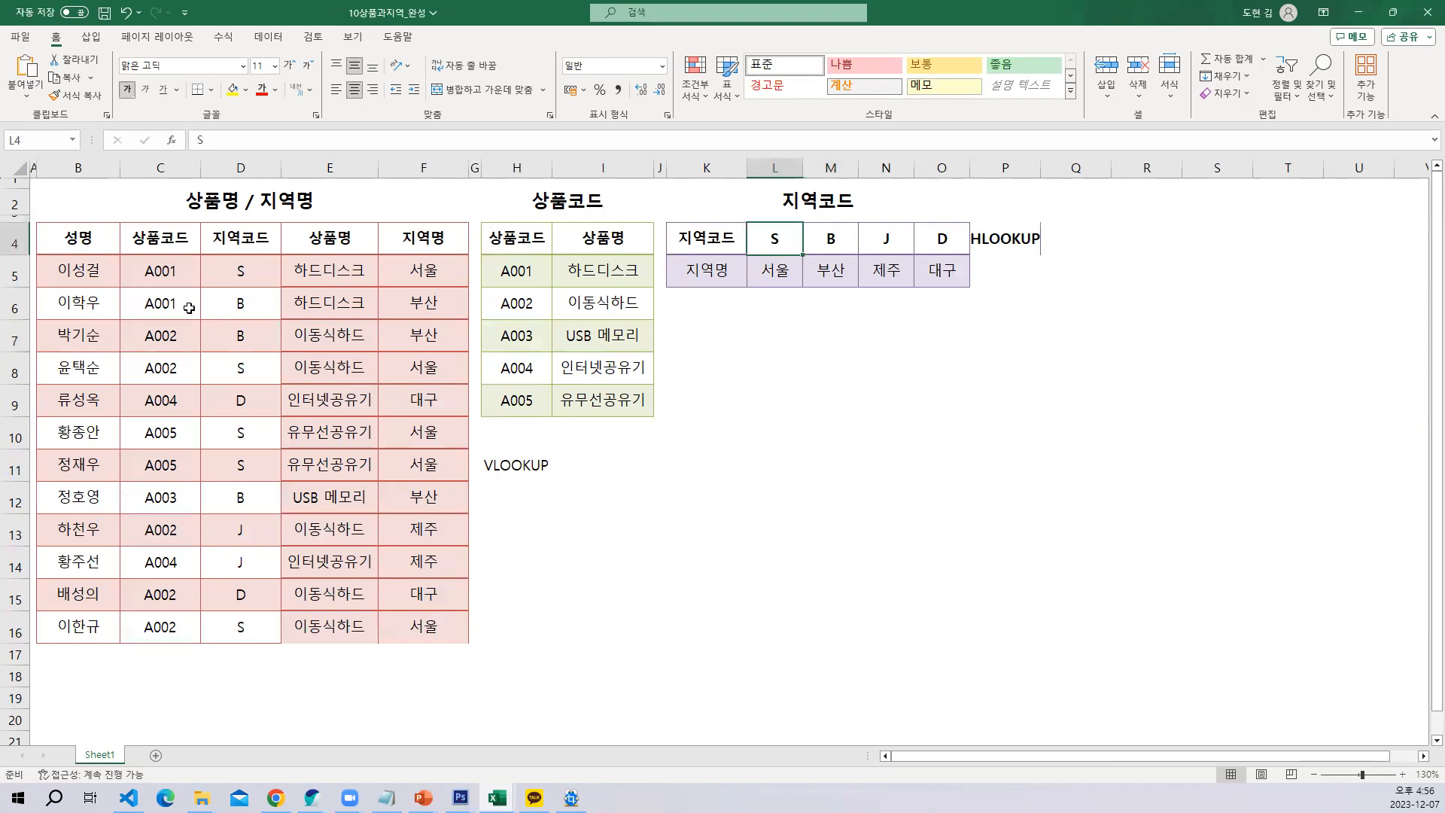
{"action": "left_click", "coordinate": [259, 273]}
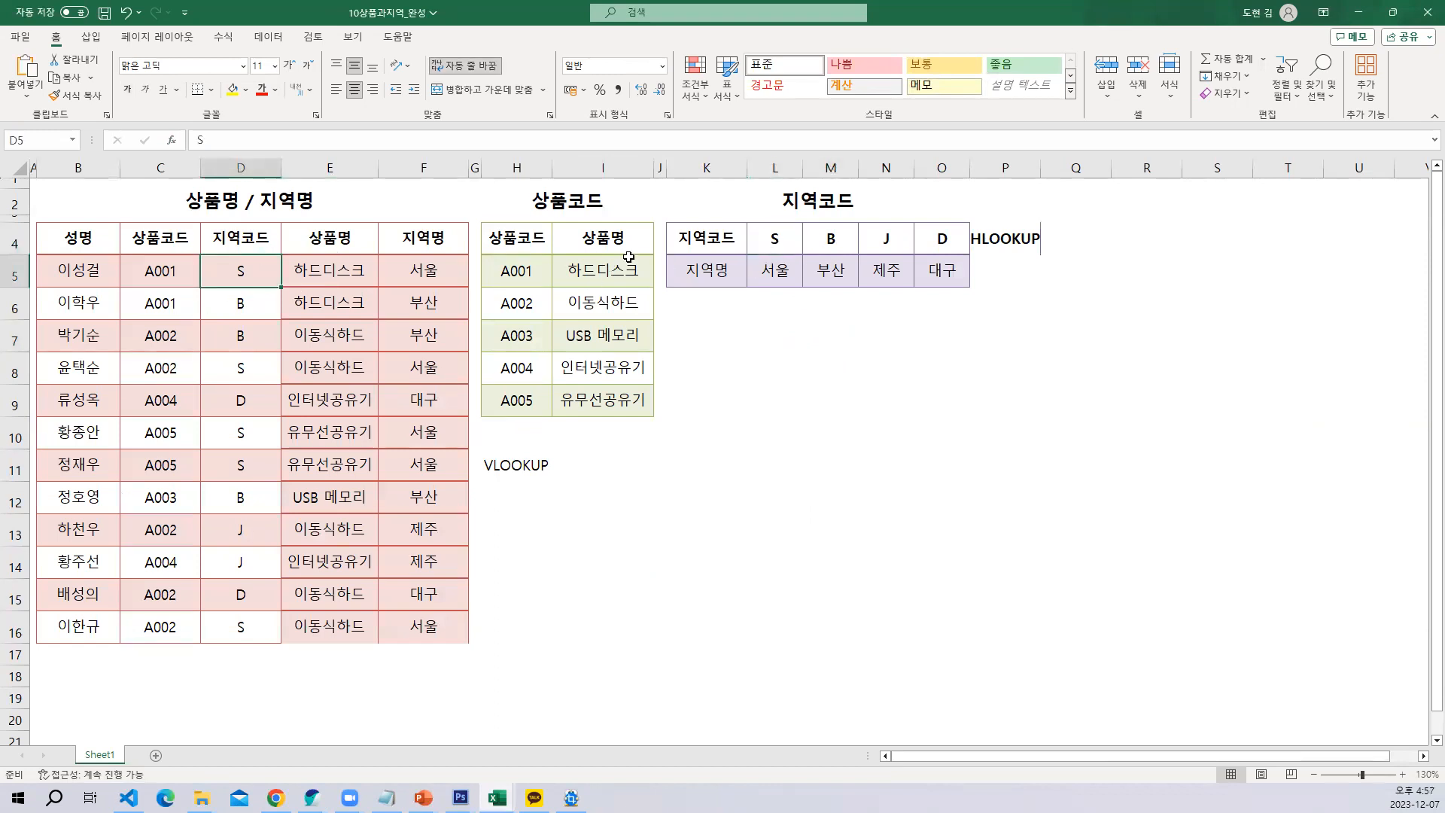
{"action": "left_click", "coordinate": [824, 238]}
{"action": "left_click", "coordinate": [242, 305]}
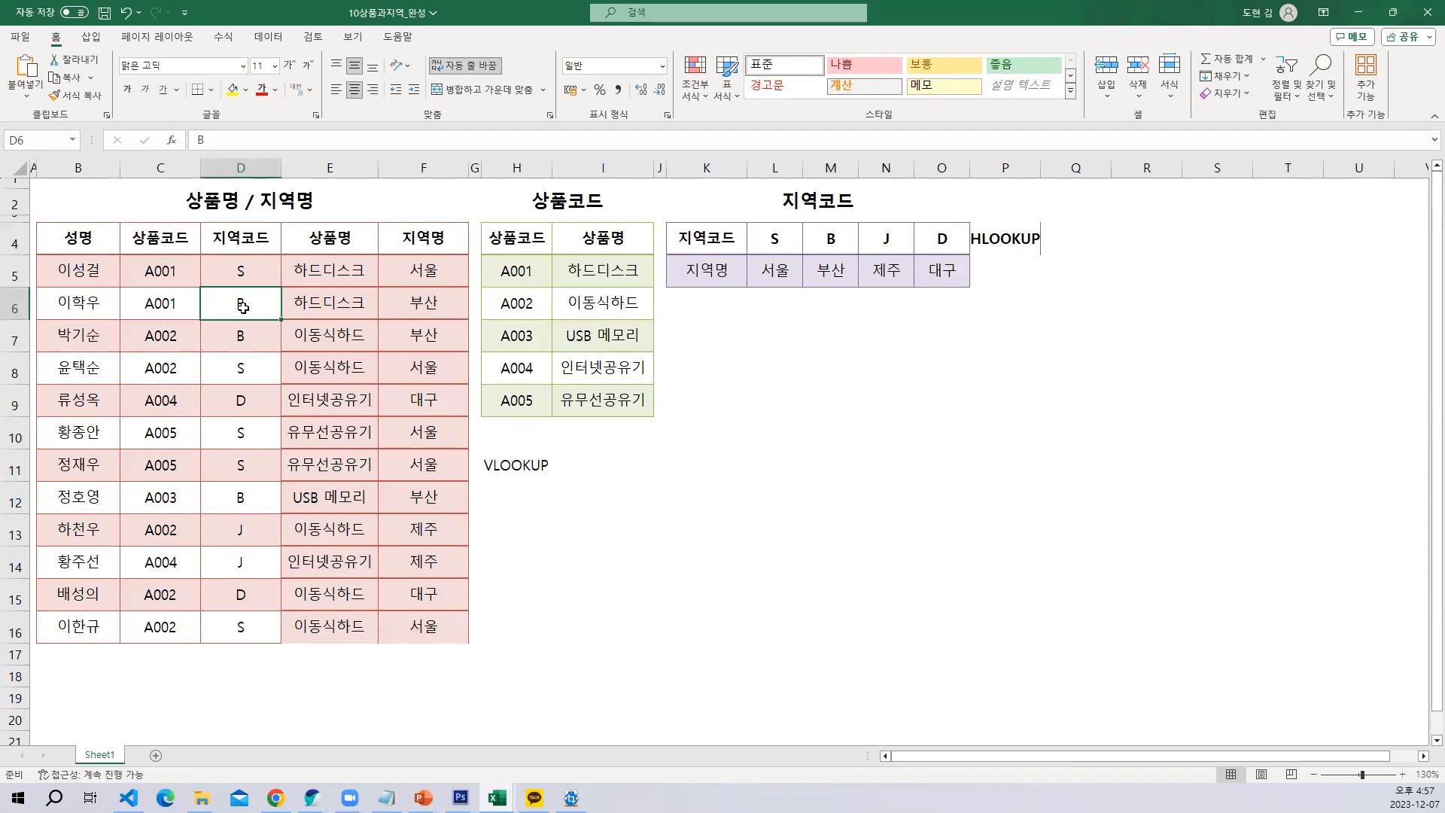
{"action": "left_click", "coordinate": [876, 236]}
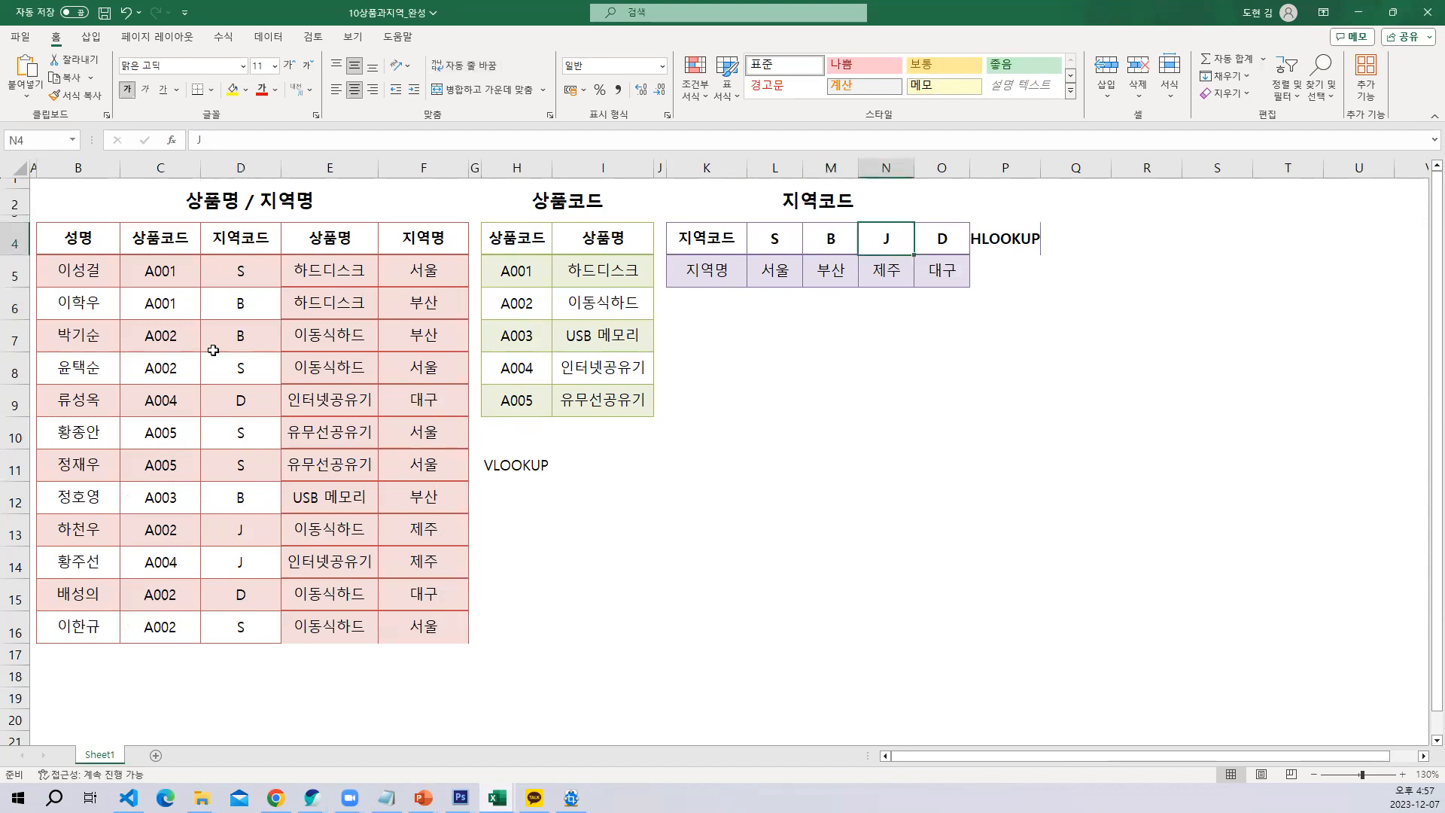
{"action": "left_click", "coordinate": [243, 522]}
{"action": "left_click", "coordinate": [942, 239]}
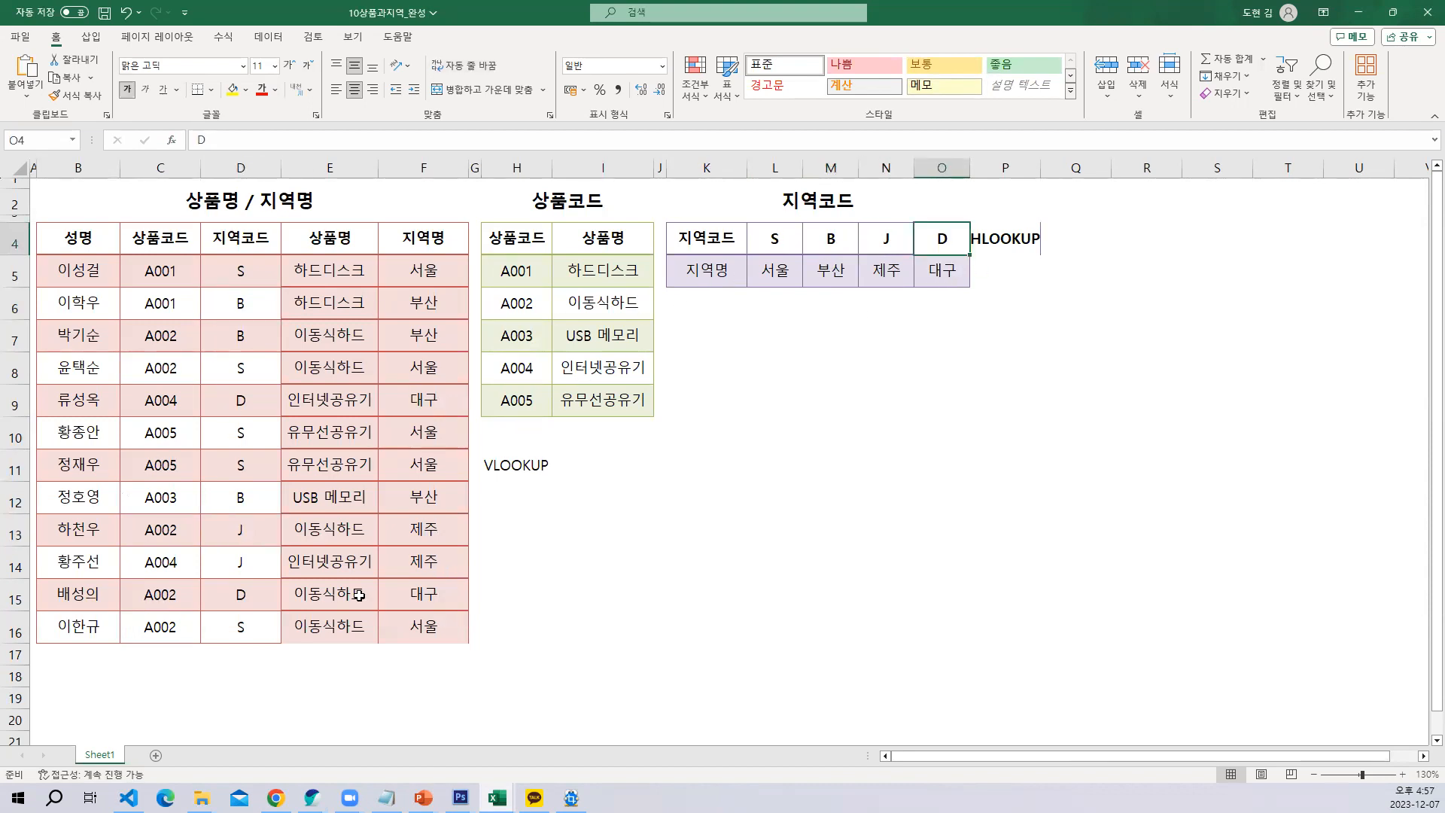
{"action": "left_click", "coordinate": [237, 594]}
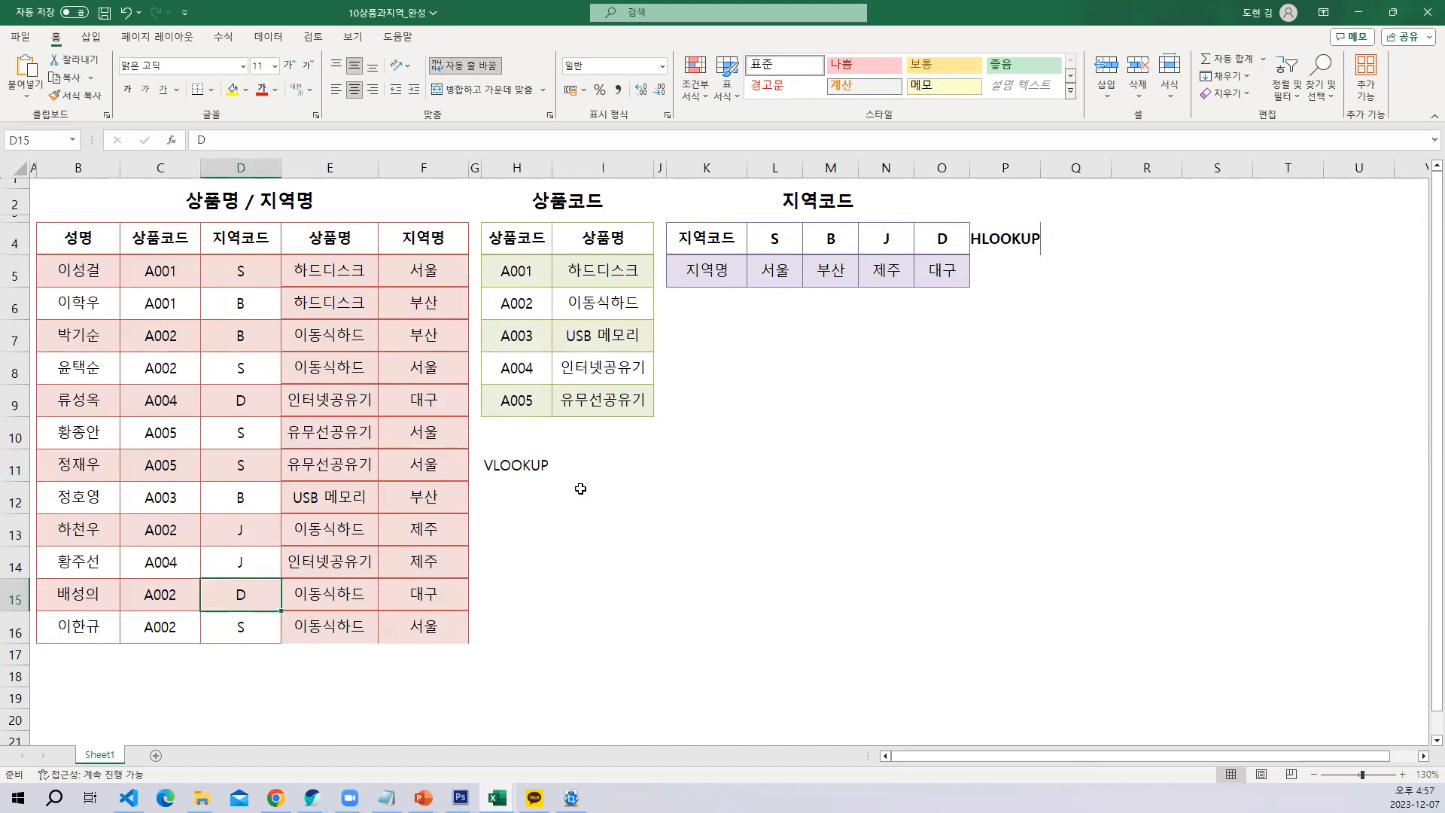
Compare the codes A001 to A003 in the 상품코드 table with the matching entries in the list's 상품코드 column
{"action": "left_click", "coordinate": [506, 270]}
{"action": "left_click", "coordinate": [146, 274]}
{"action": "left_click", "coordinate": [516, 299]}
{"action": "left_click", "coordinate": [177, 373]}
{"action": "left_click", "coordinate": [512, 341]}
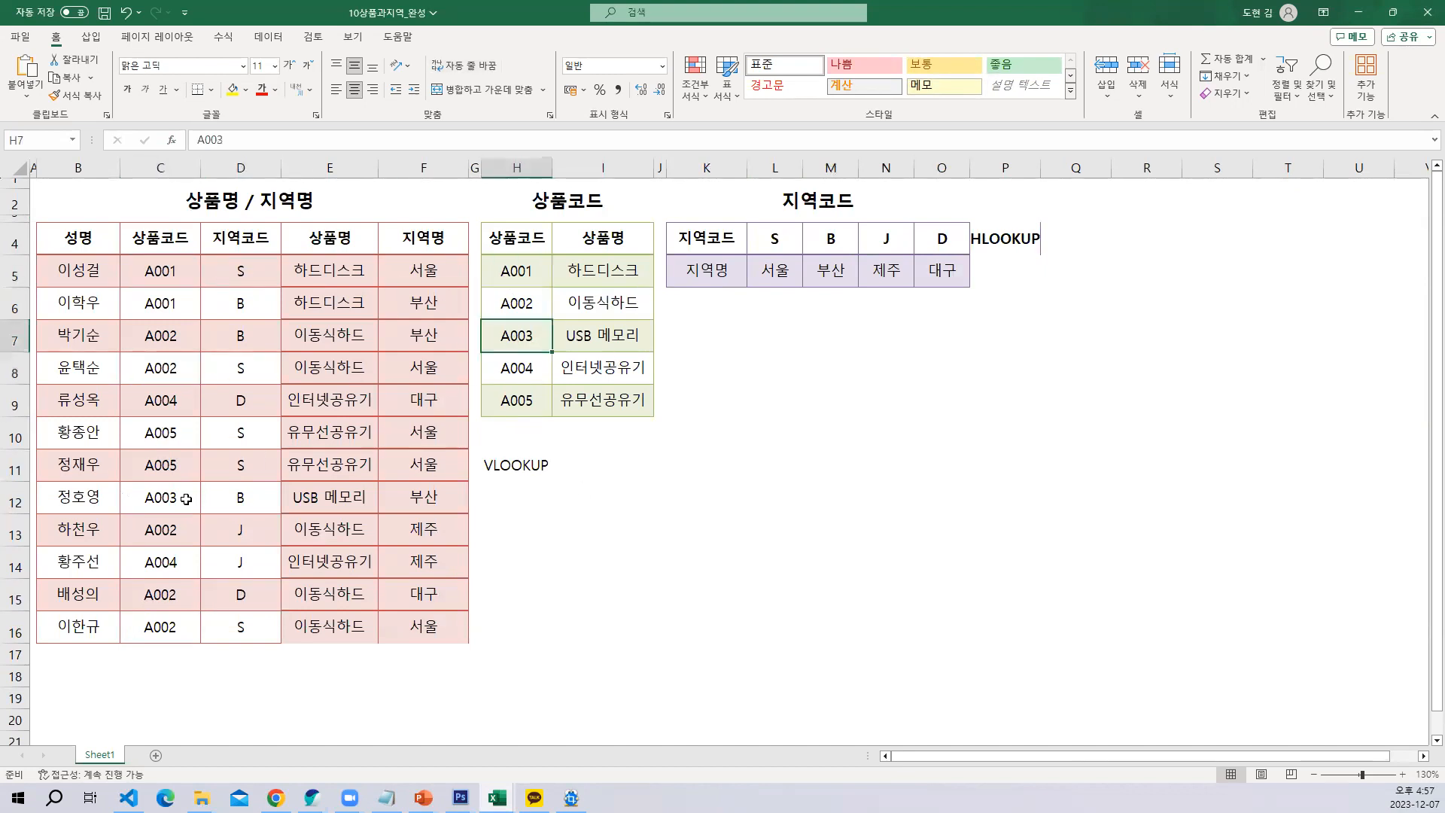
{"action": "left_click", "coordinate": [186, 498]}
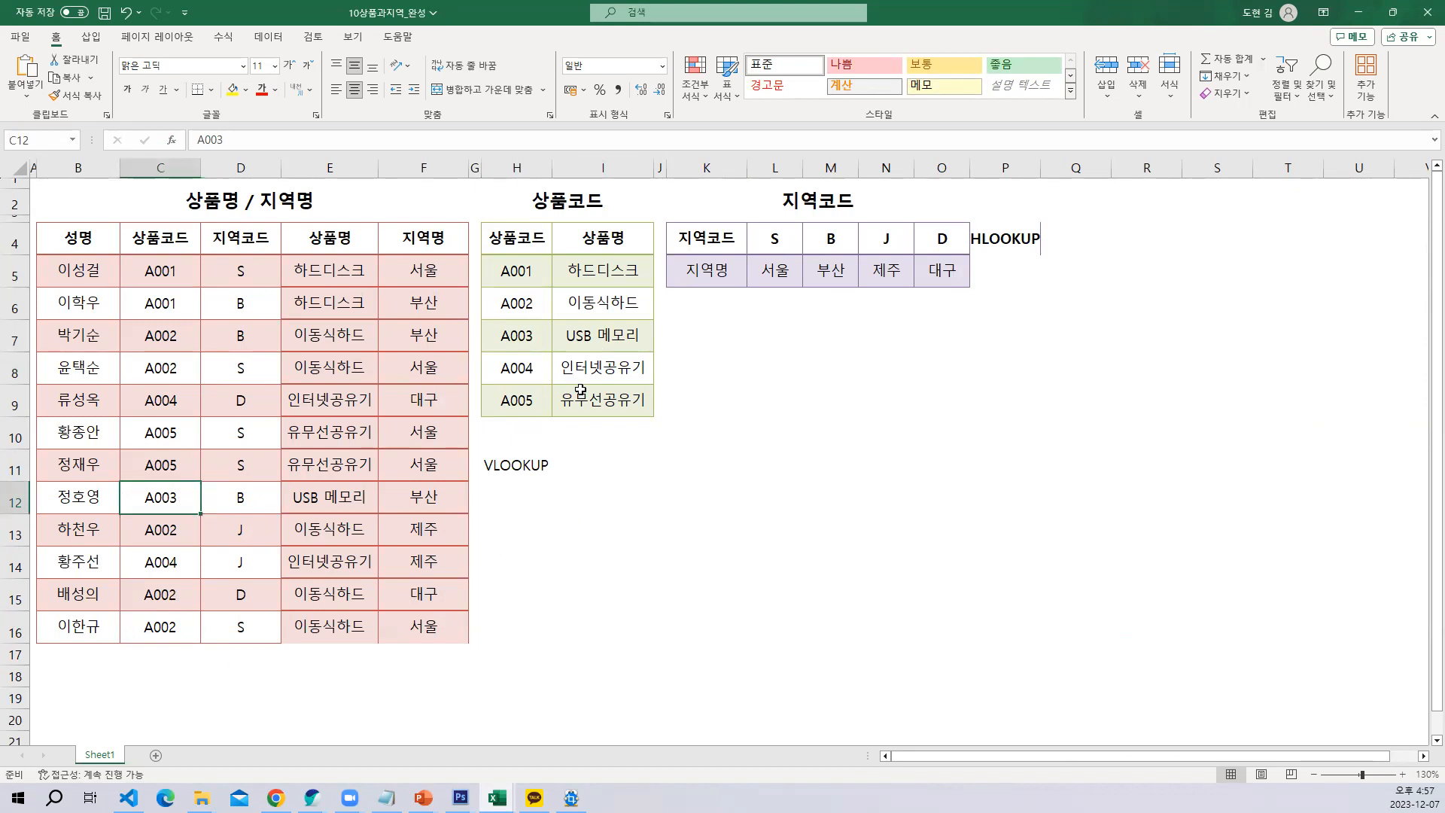
Enter the note "찾는 값이 문자 이면 옵션 0" in cell M10
{"action": "left_click", "coordinate": [817, 428]}
{"action": "type", "text": "ck"}
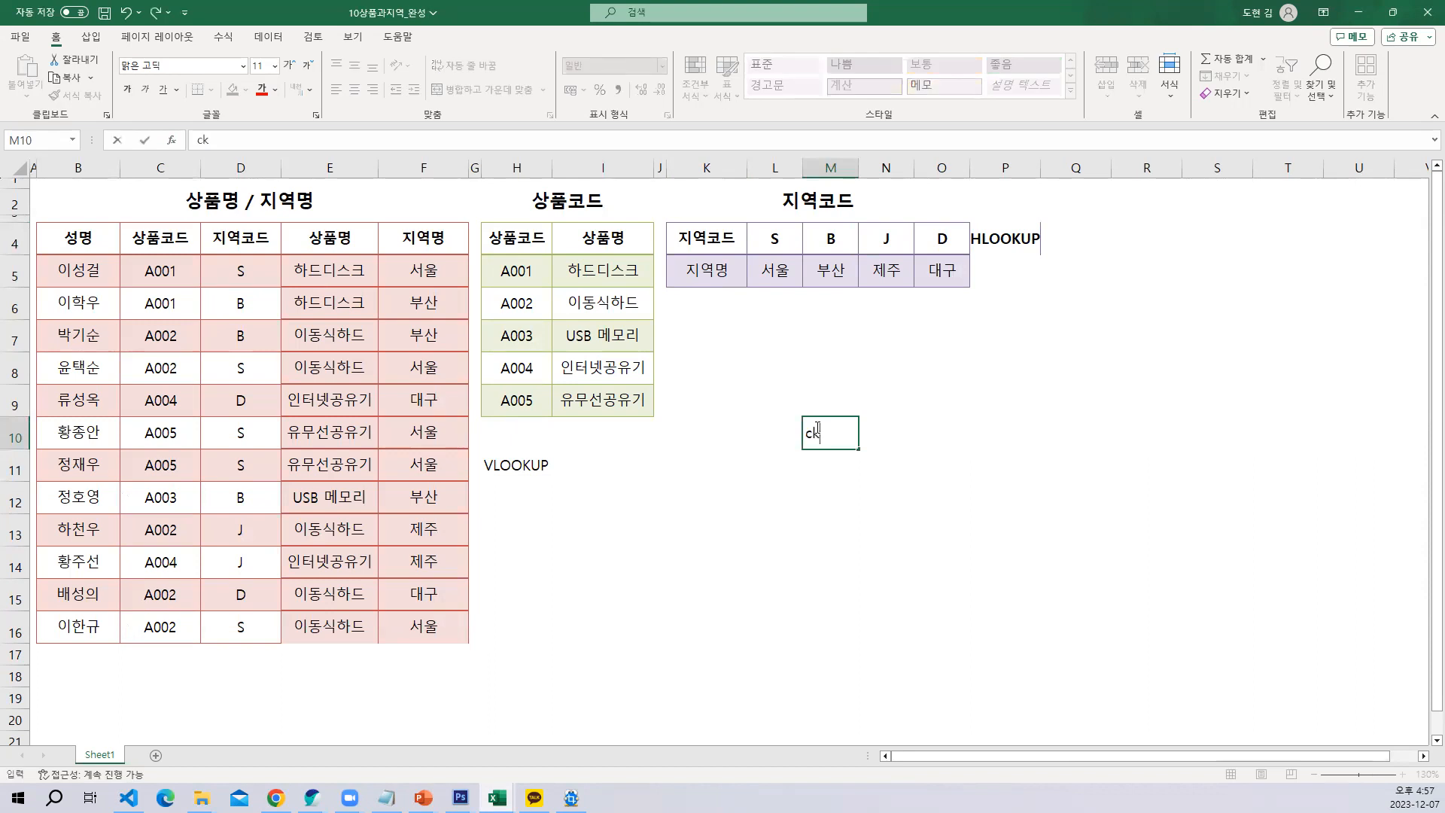
{"action": "type", "text": "찾는 값이 문자 이면 "}
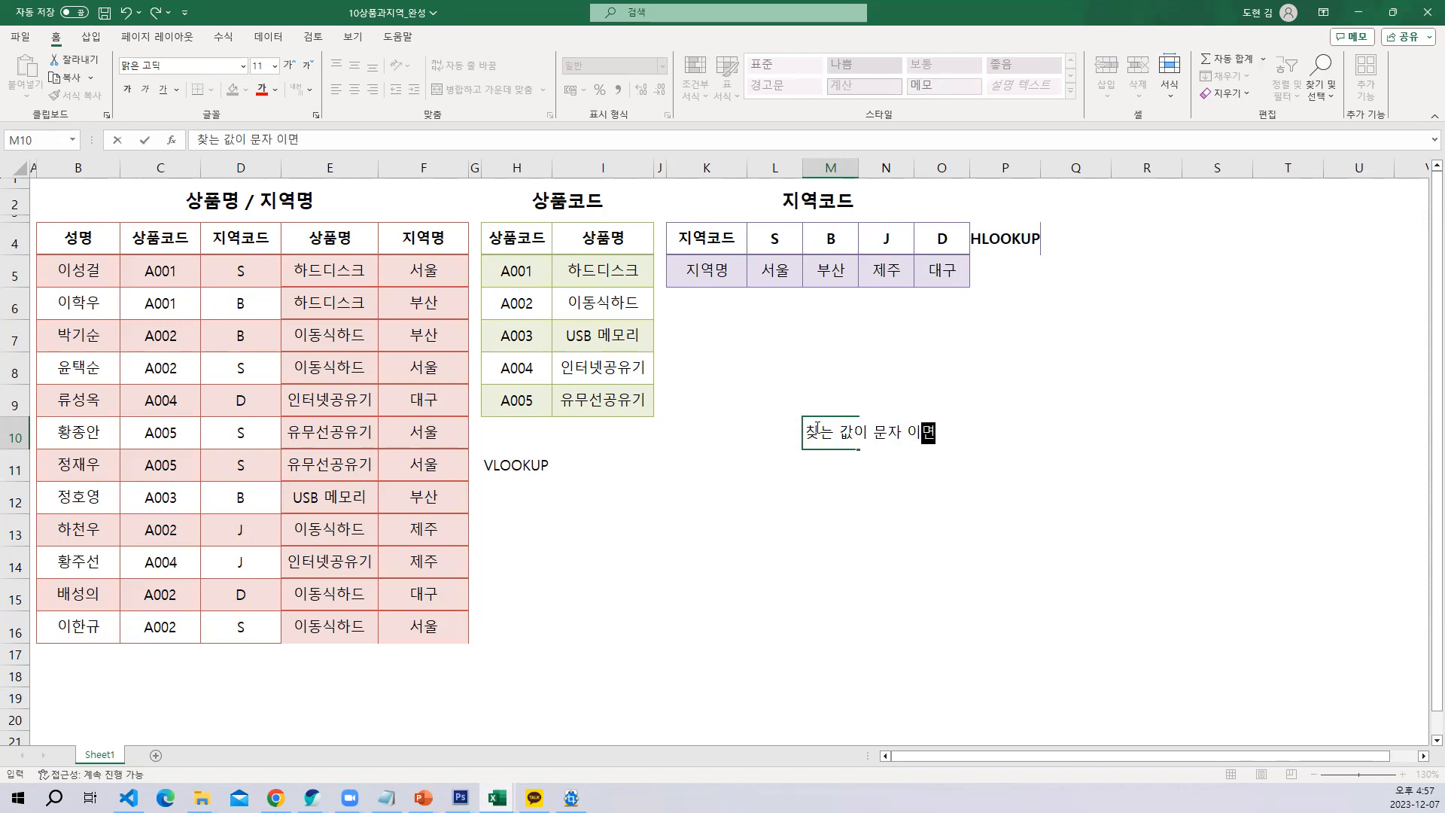
{"action": "type", "text": "0"}
{"action": "key", "text": "BackSpace"}
{"action": "type", "text": "옵션 0"}
{"action": "key", "text": "Return"}
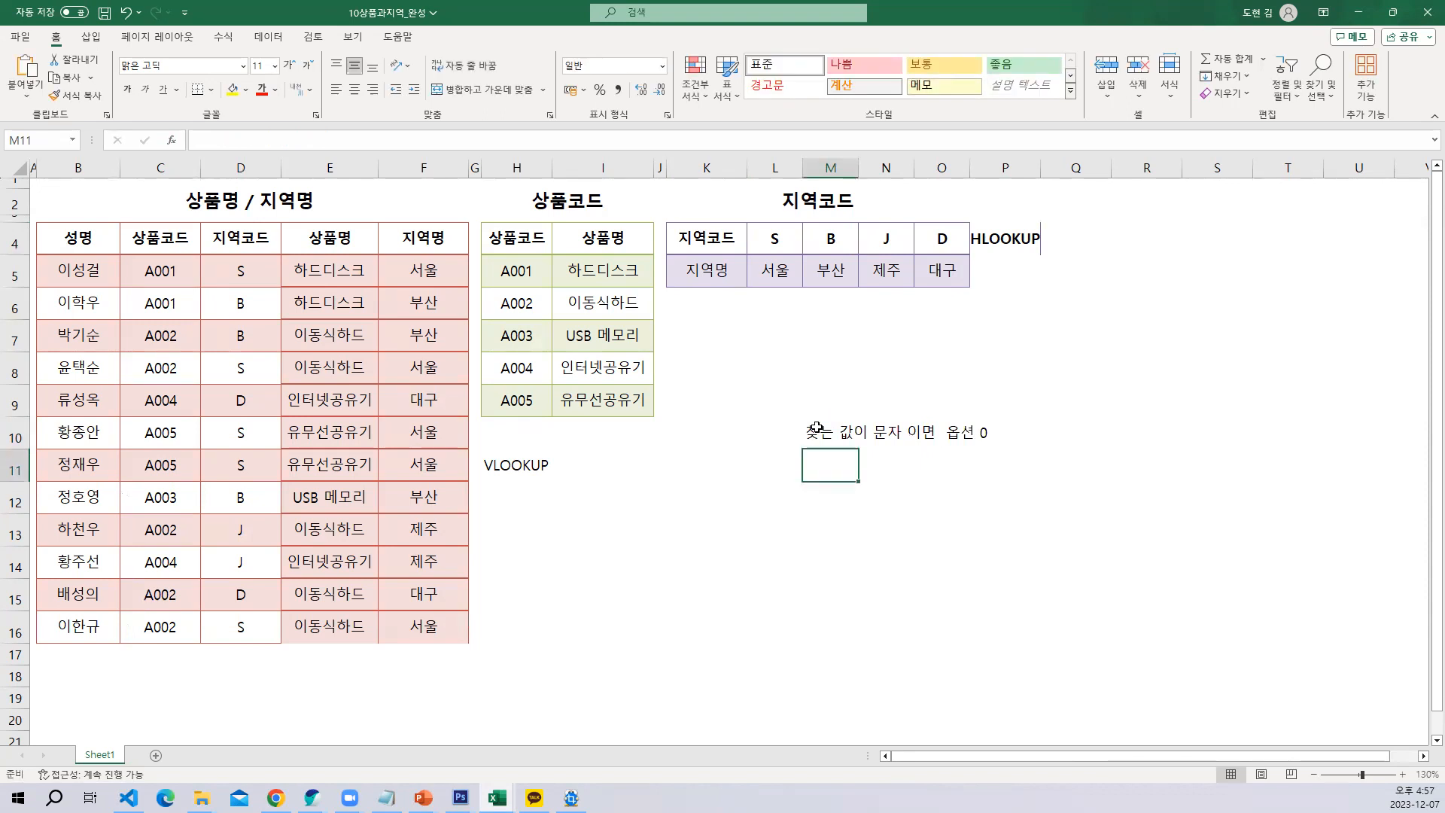
Enter the note "찾는 값이 숫자 이면 옵션1" in cell M11
{"action": "type", "text": "찾"}
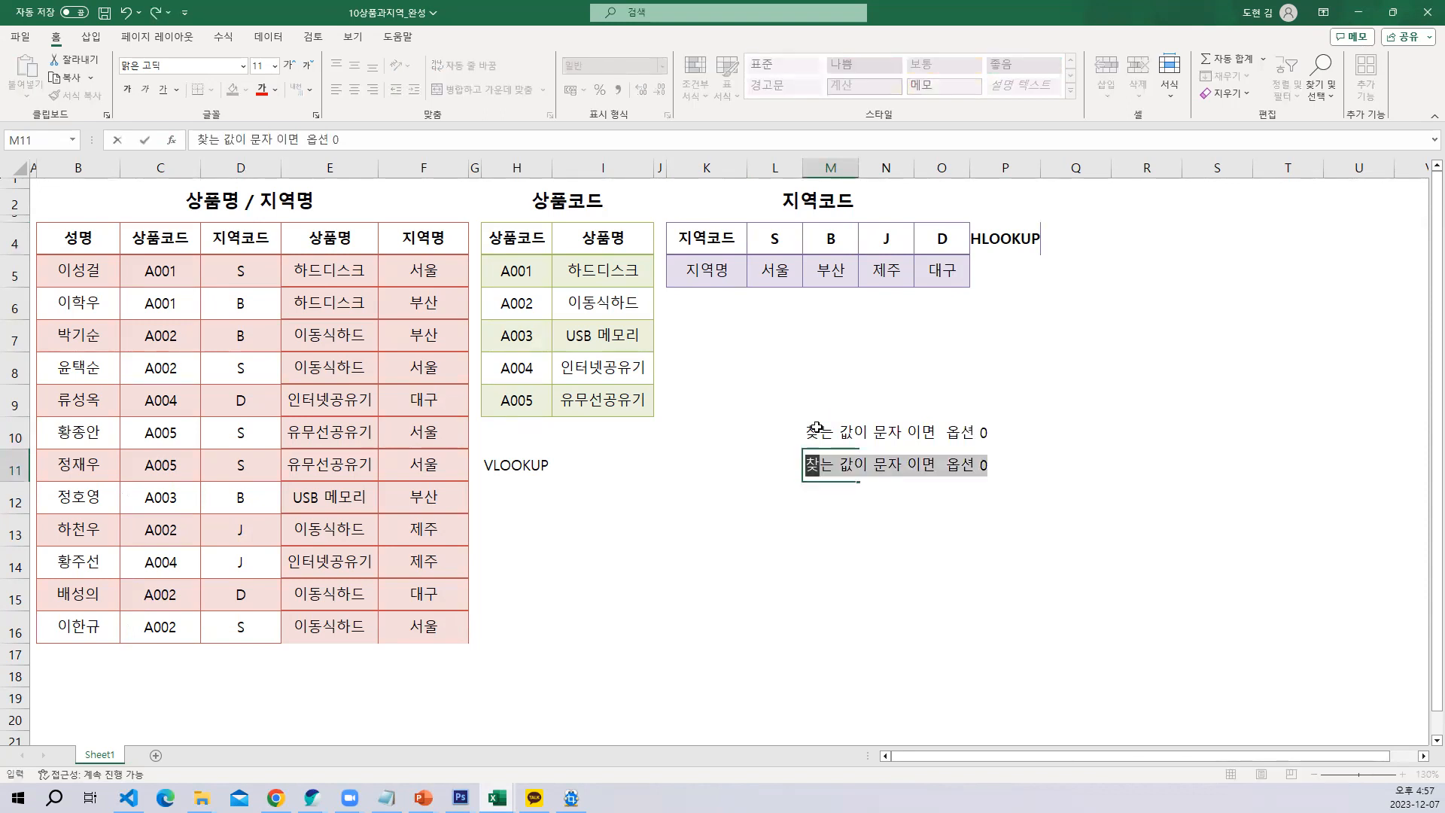
{"action": "type", "text": "는 값이 수"}
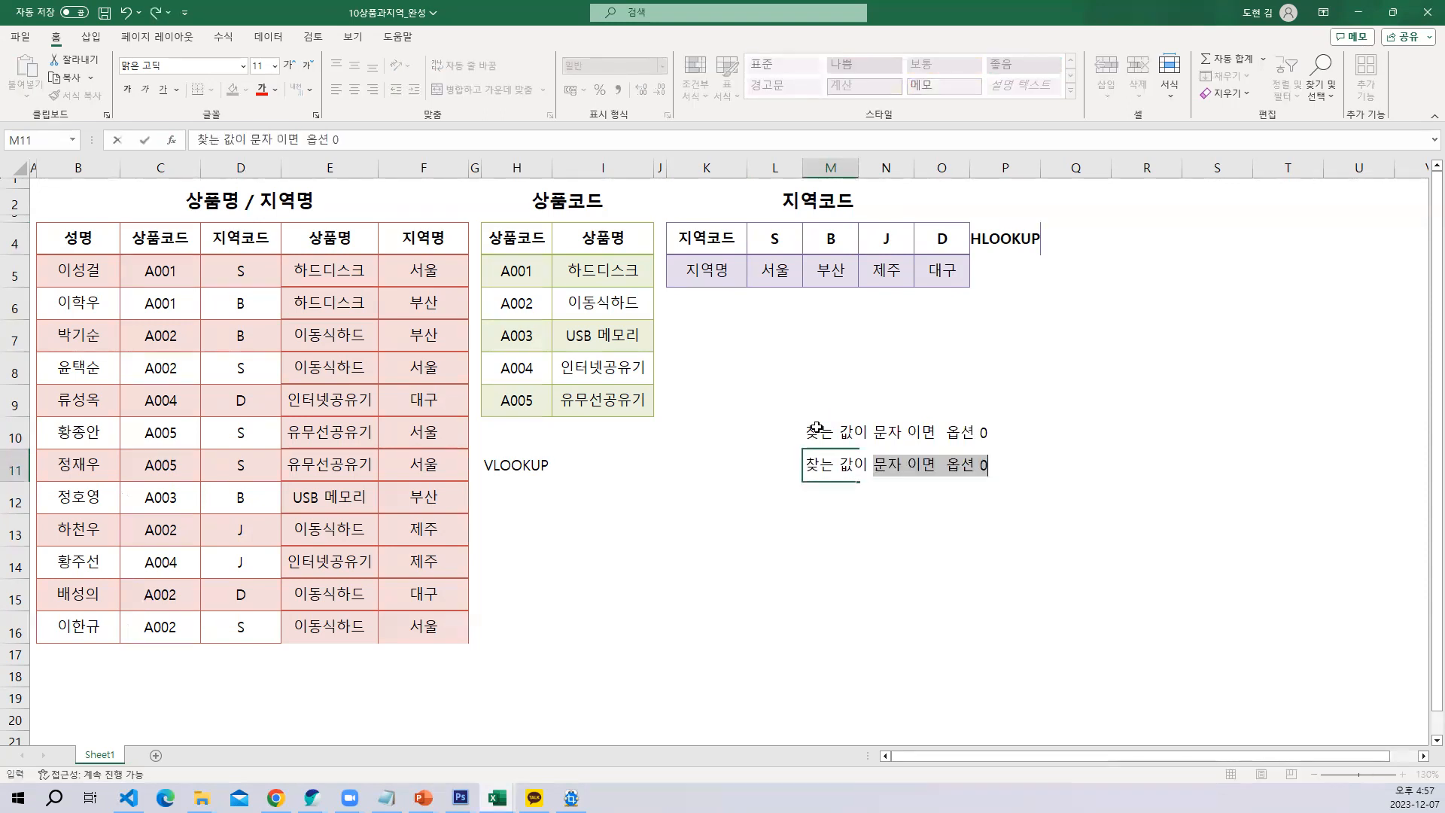
{"action": "type", "text": "숫자 이면 옵"}
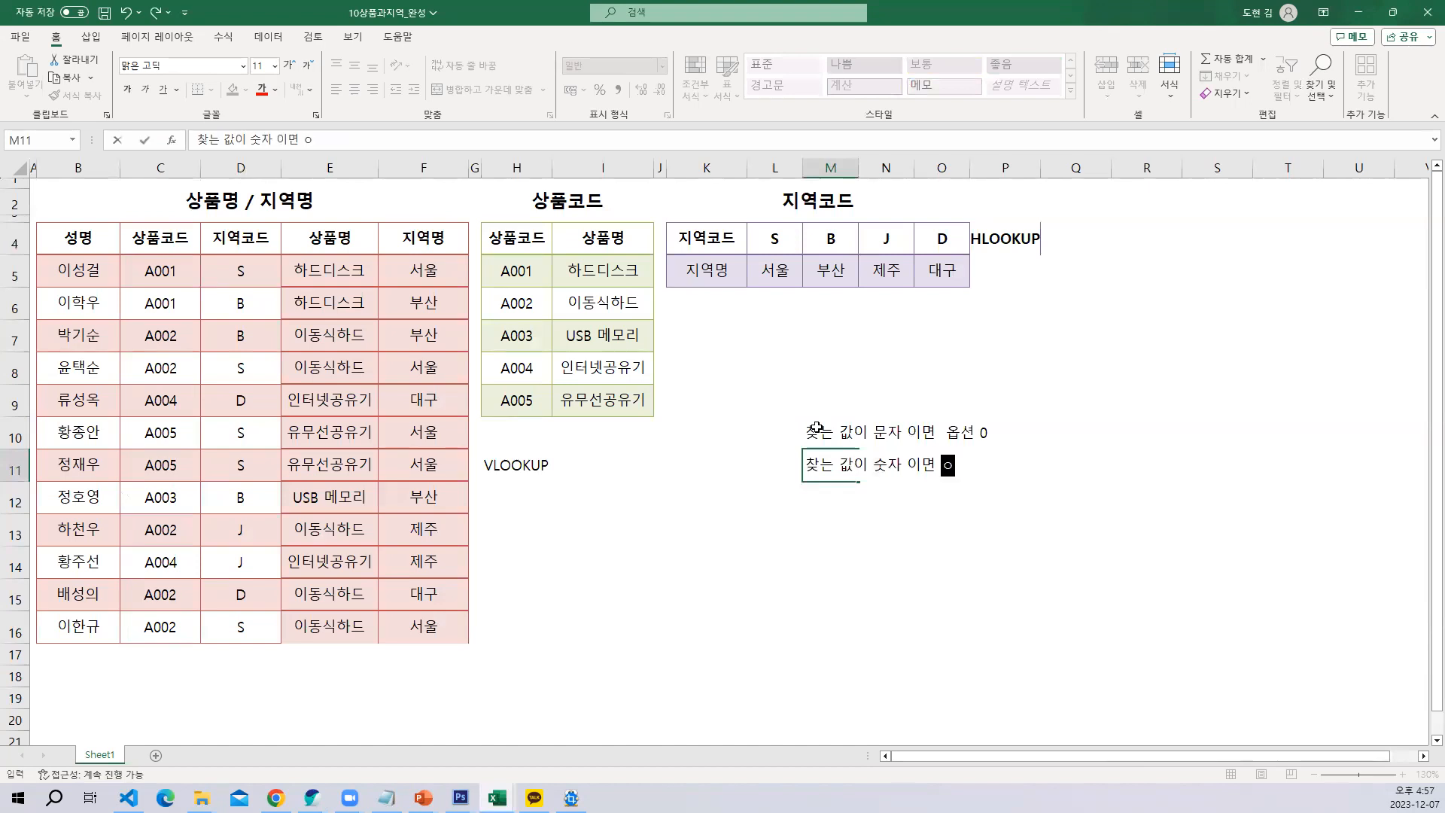
{"action": "type", "text": "션1"}
{"action": "key", "text": "Return"}
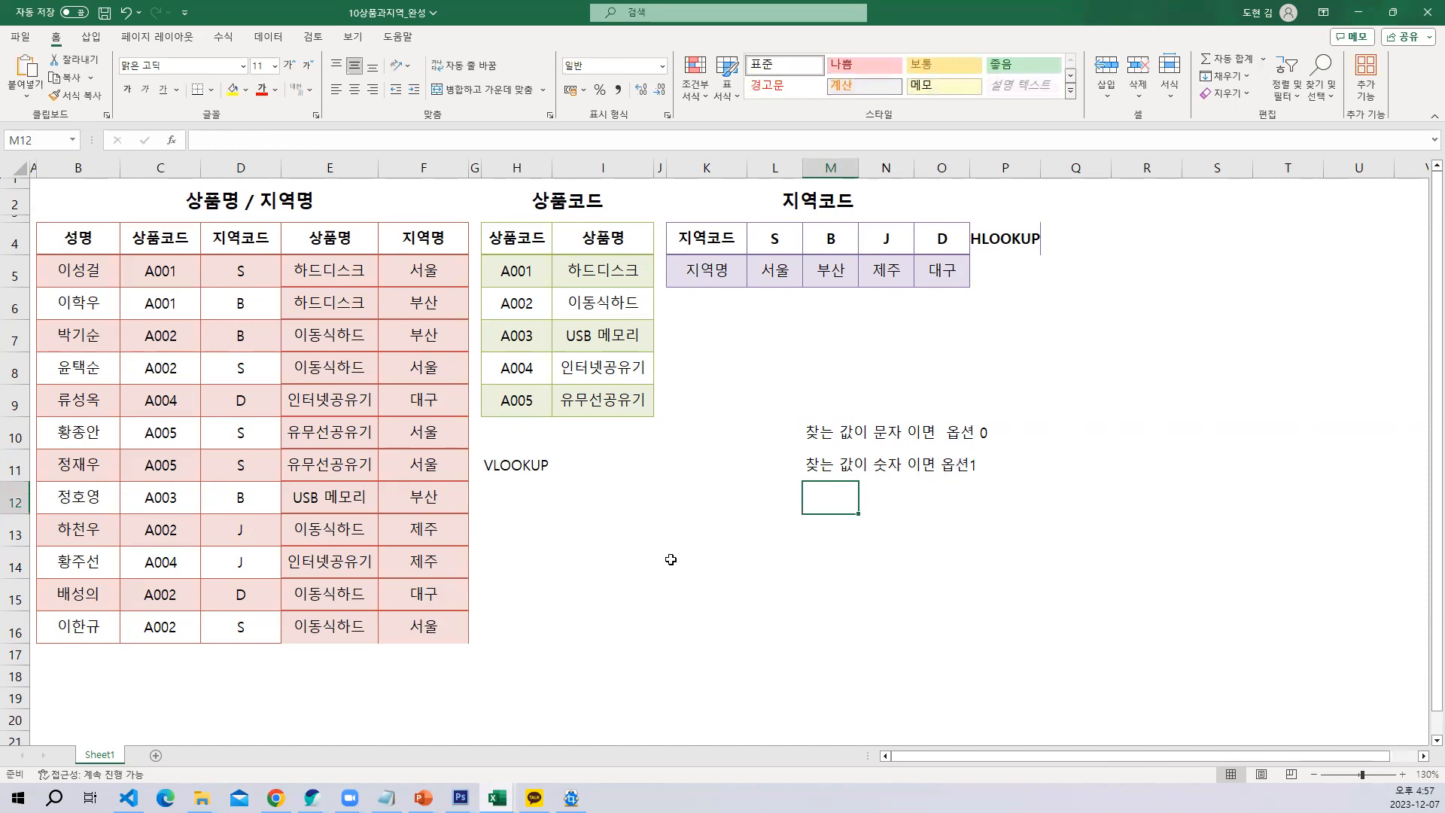
Switch to the 08vlookup workbook and examine the 점수/학점 grade table J3:K9 alongside the students' 점수 column
{"action": "mouse_move", "coordinate": [497, 798]}
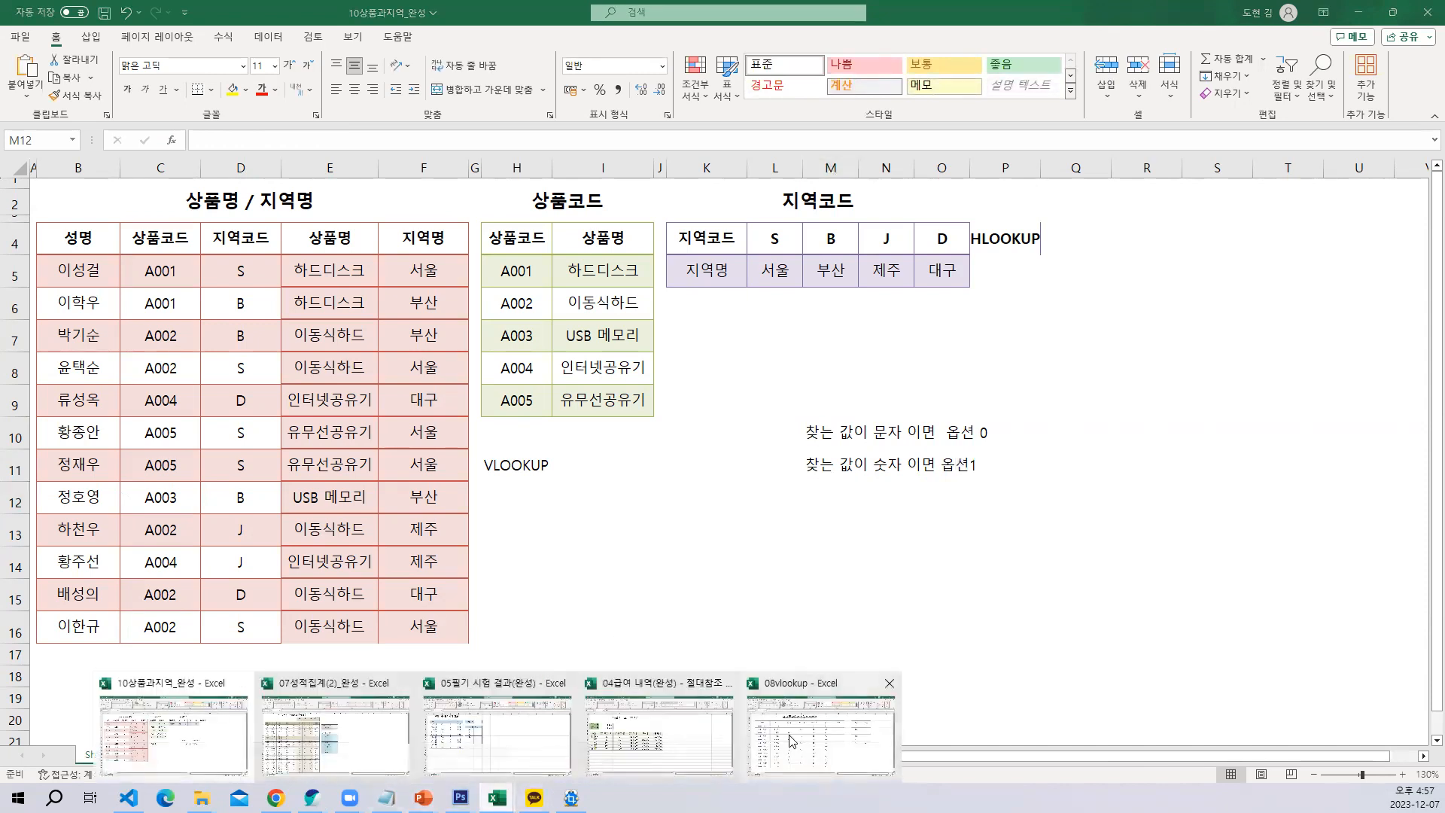
{"action": "left_click", "coordinate": [824, 734]}
{"action": "left_click", "coordinate": [873, 522]}
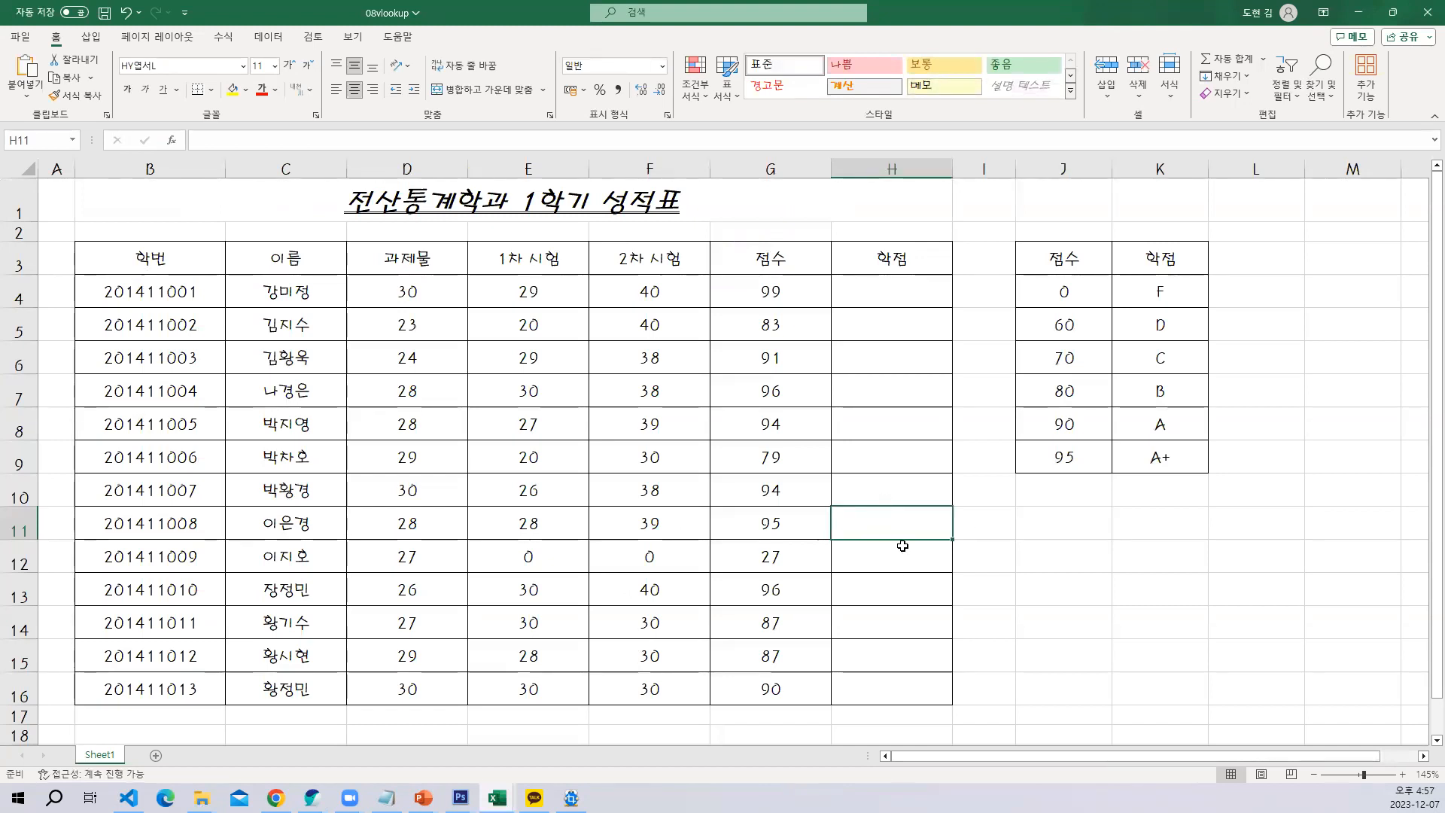
{"action": "left_click_drag", "start_coordinate": [1063, 259], "coordinate": [1112, 446]}
{"action": "left_click", "coordinate": [929, 336]}
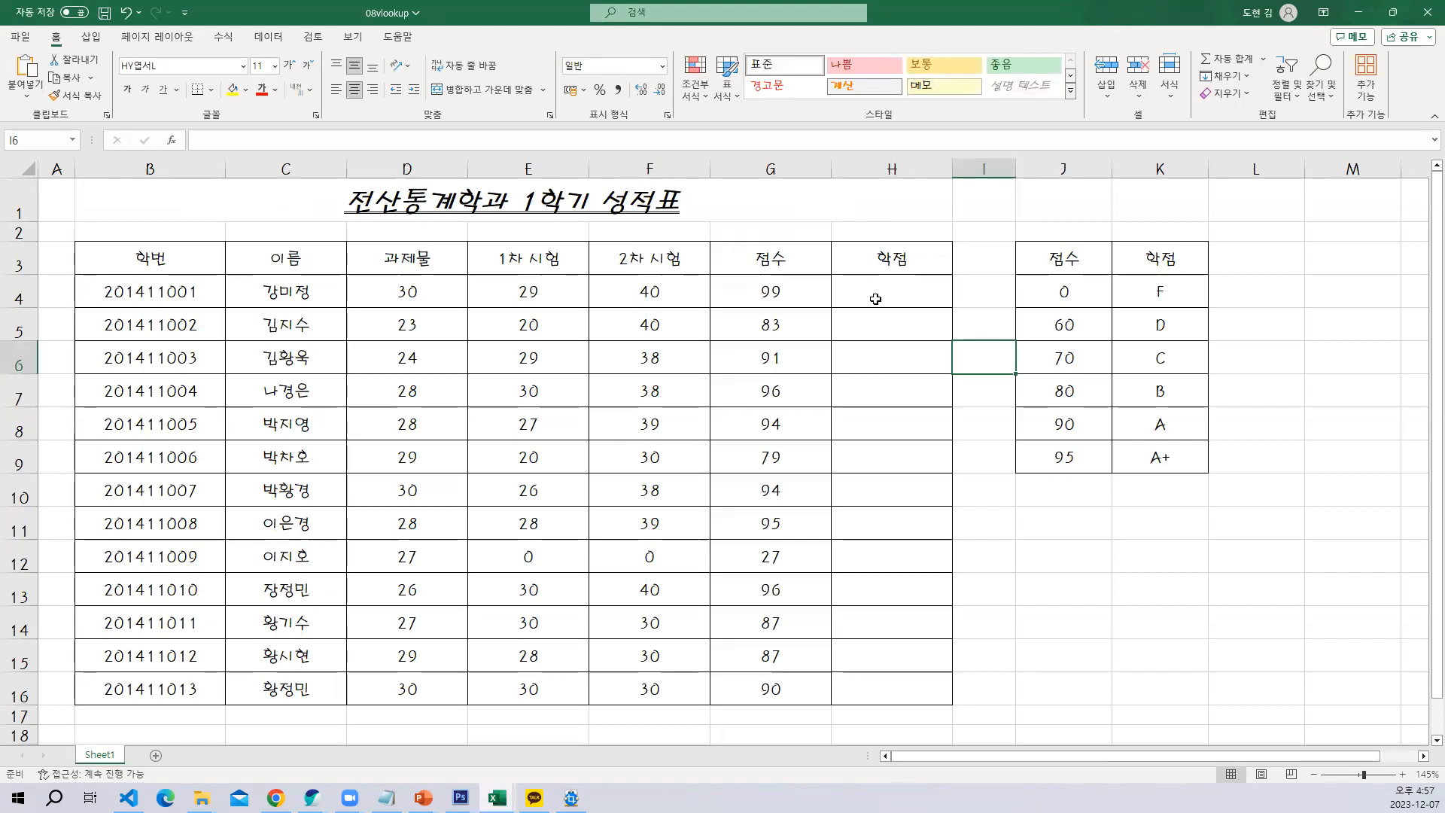
{"action": "left_click", "coordinate": [791, 287]}
{"action": "left_click_drag", "start_coordinate": [1064, 291], "coordinate": [1135, 454]}
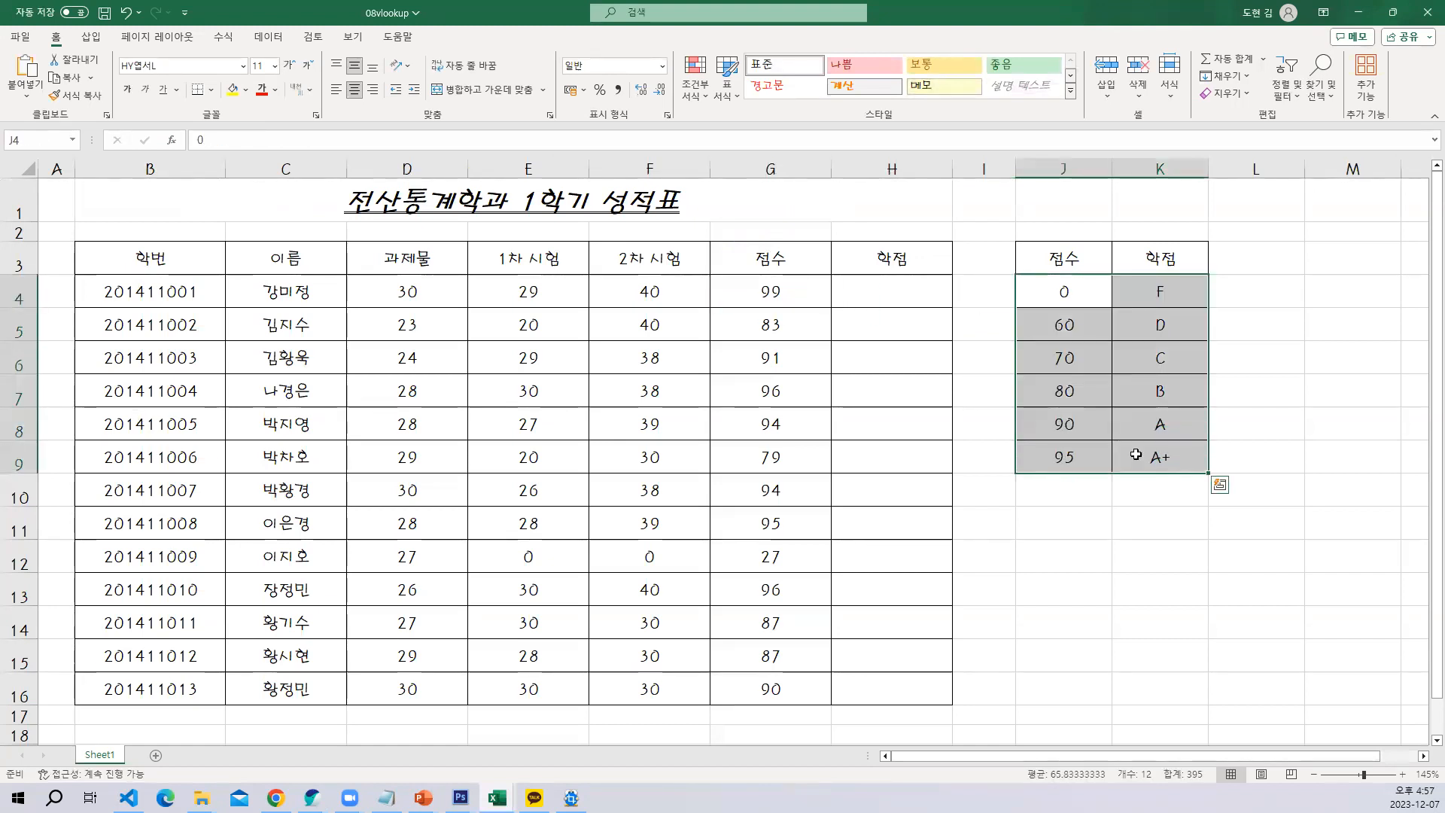
{"action": "left_click", "coordinate": [1028, 421]}
{"action": "left_click", "coordinate": [817, 325]}
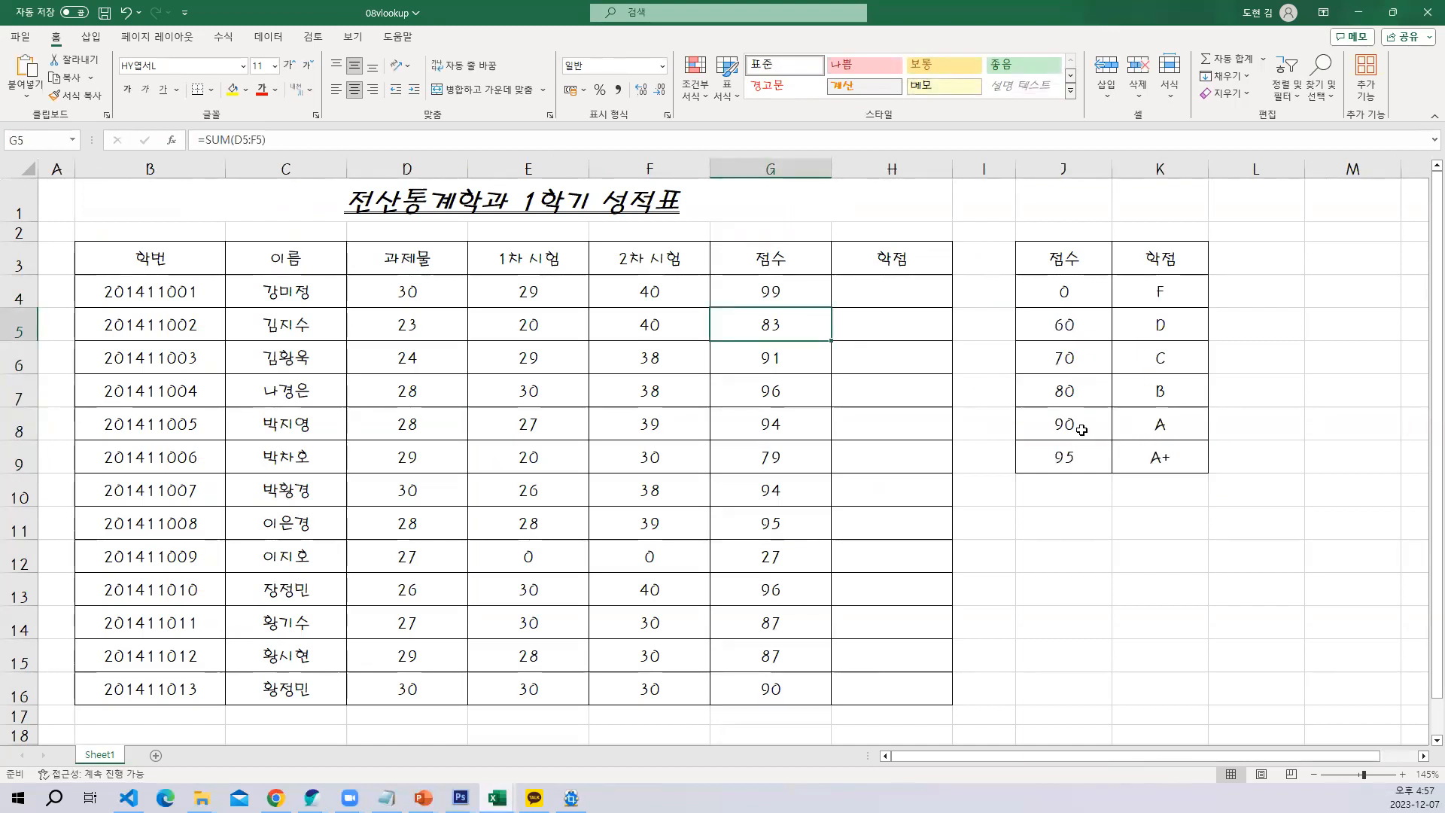
{"action": "scroll", "coordinate": [1060, 425], "scroll_direction": "down", "scroll_amount": 1}
{"action": "scroll", "coordinate": [1057, 423], "scroll_direction": "up", "scroll_amount": 1}
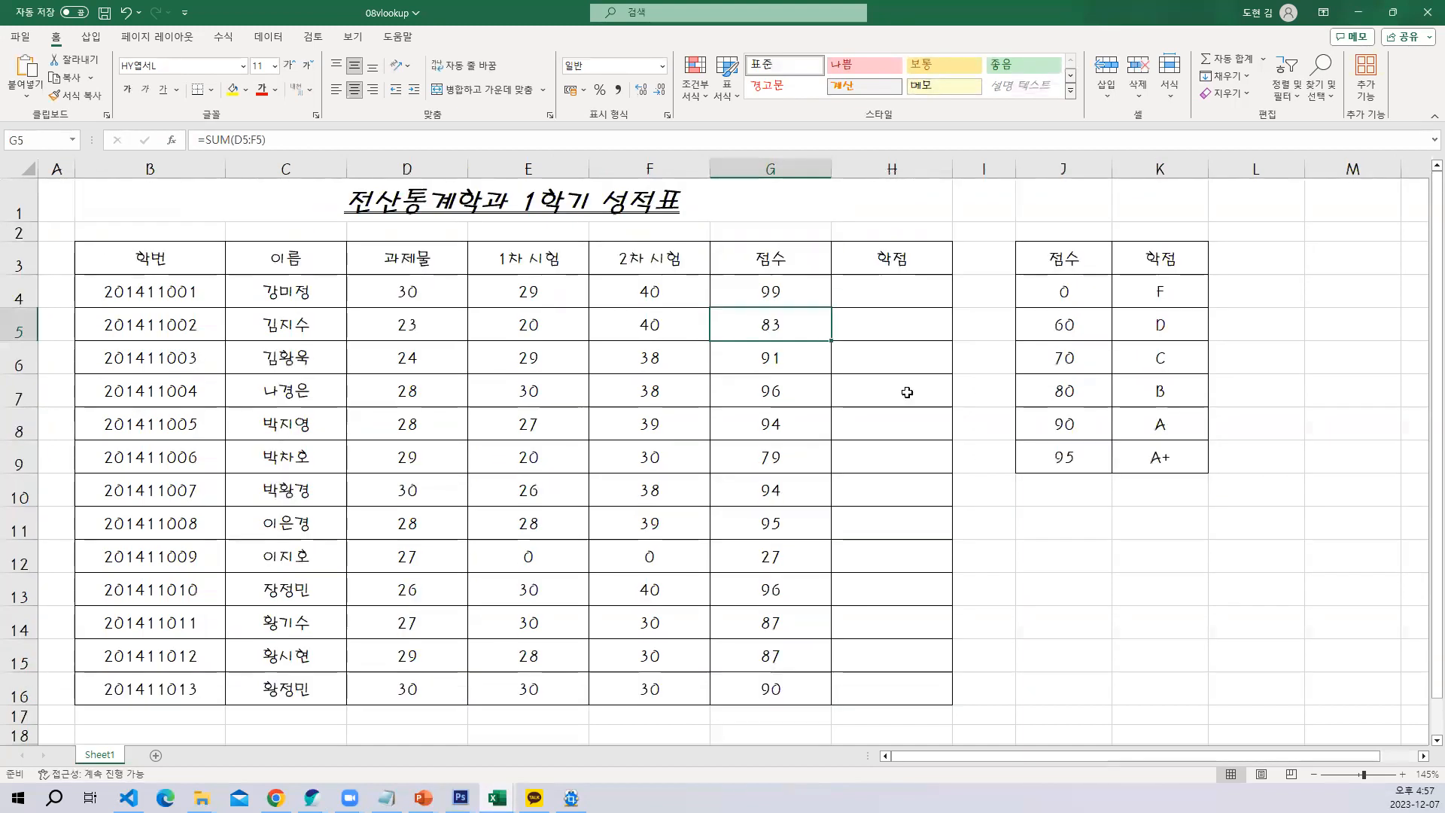
Compare the scores in G4:G8 with the 점수 thresholds in the grade table to see which grade range each falls in
{"action": "left_click", "coordinate": [806, 294]}
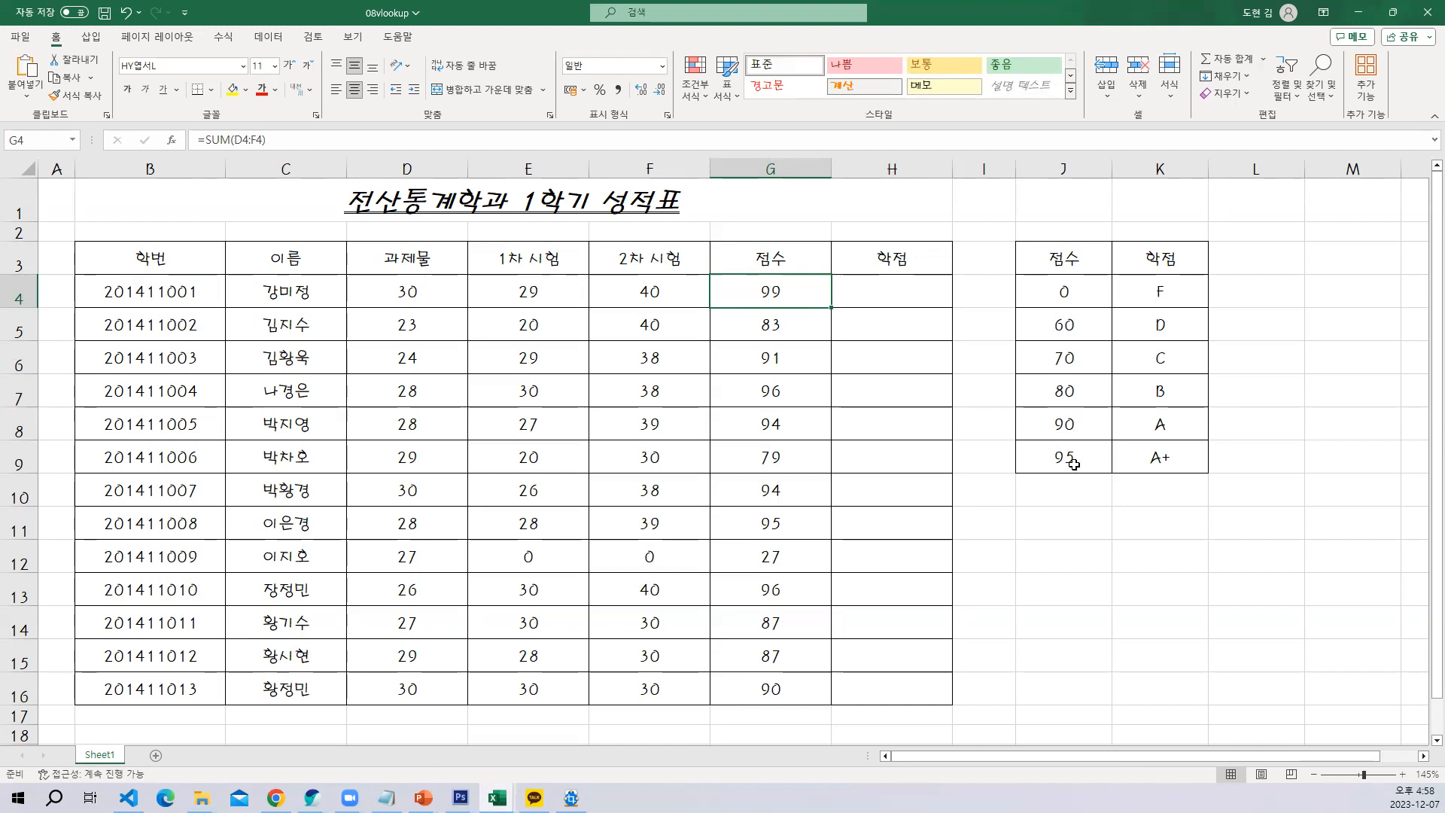
{"action": "left_click", "coordinate": [1046, 460]}
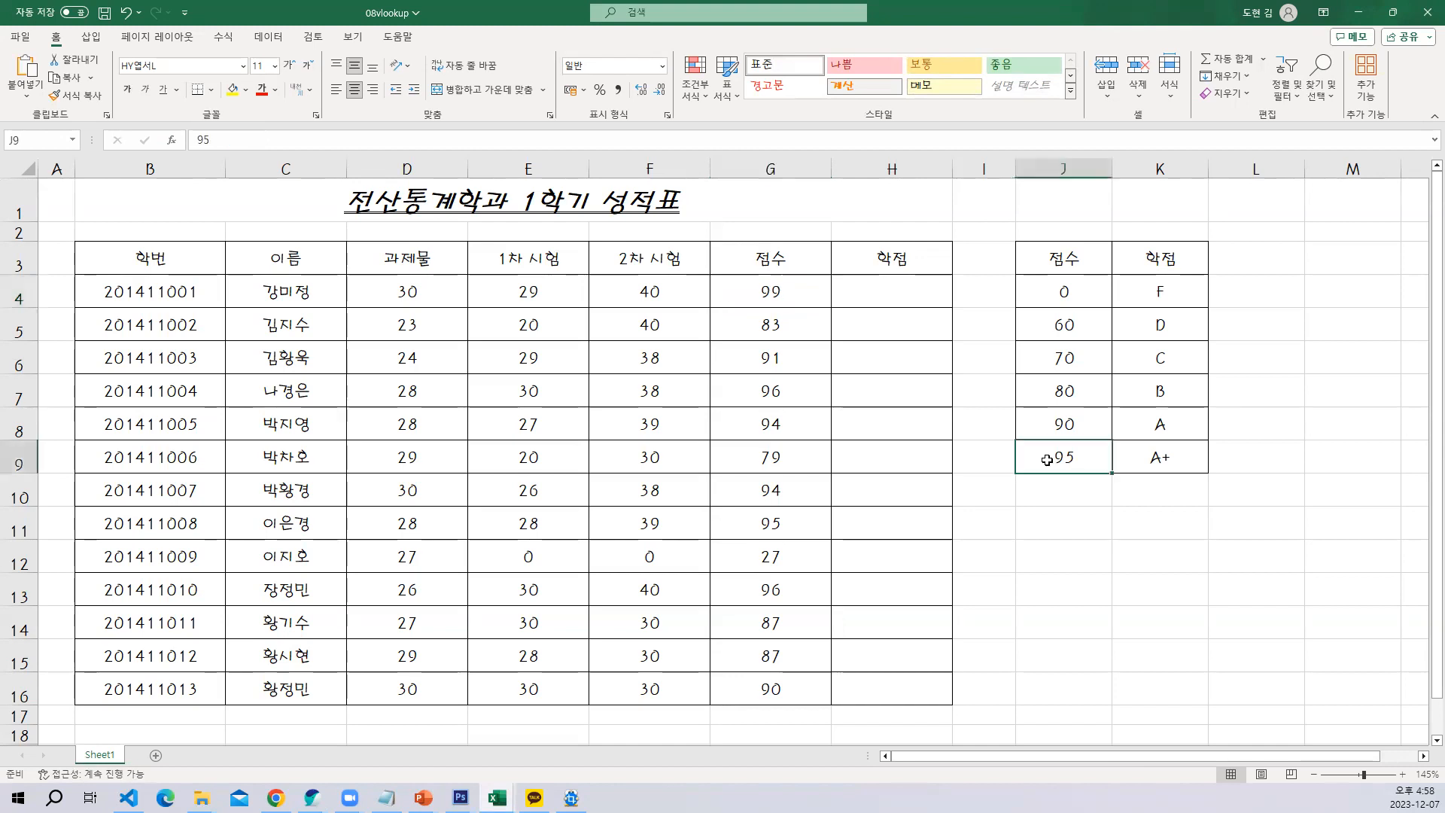
{"action": "left_click", "coordinate": [784, 331]}
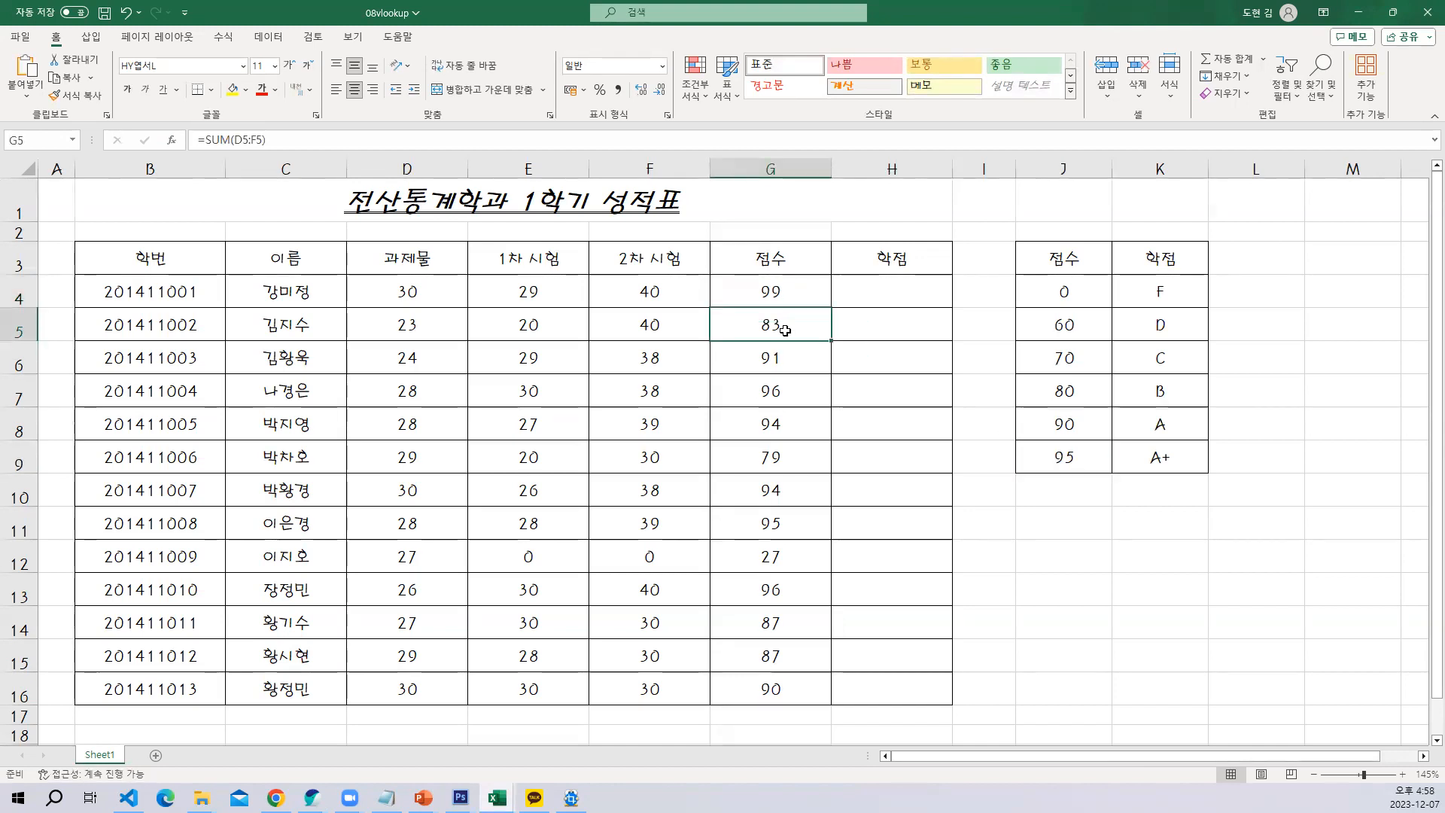
{"action": "left_click", "coordinate": [1058, 387]}
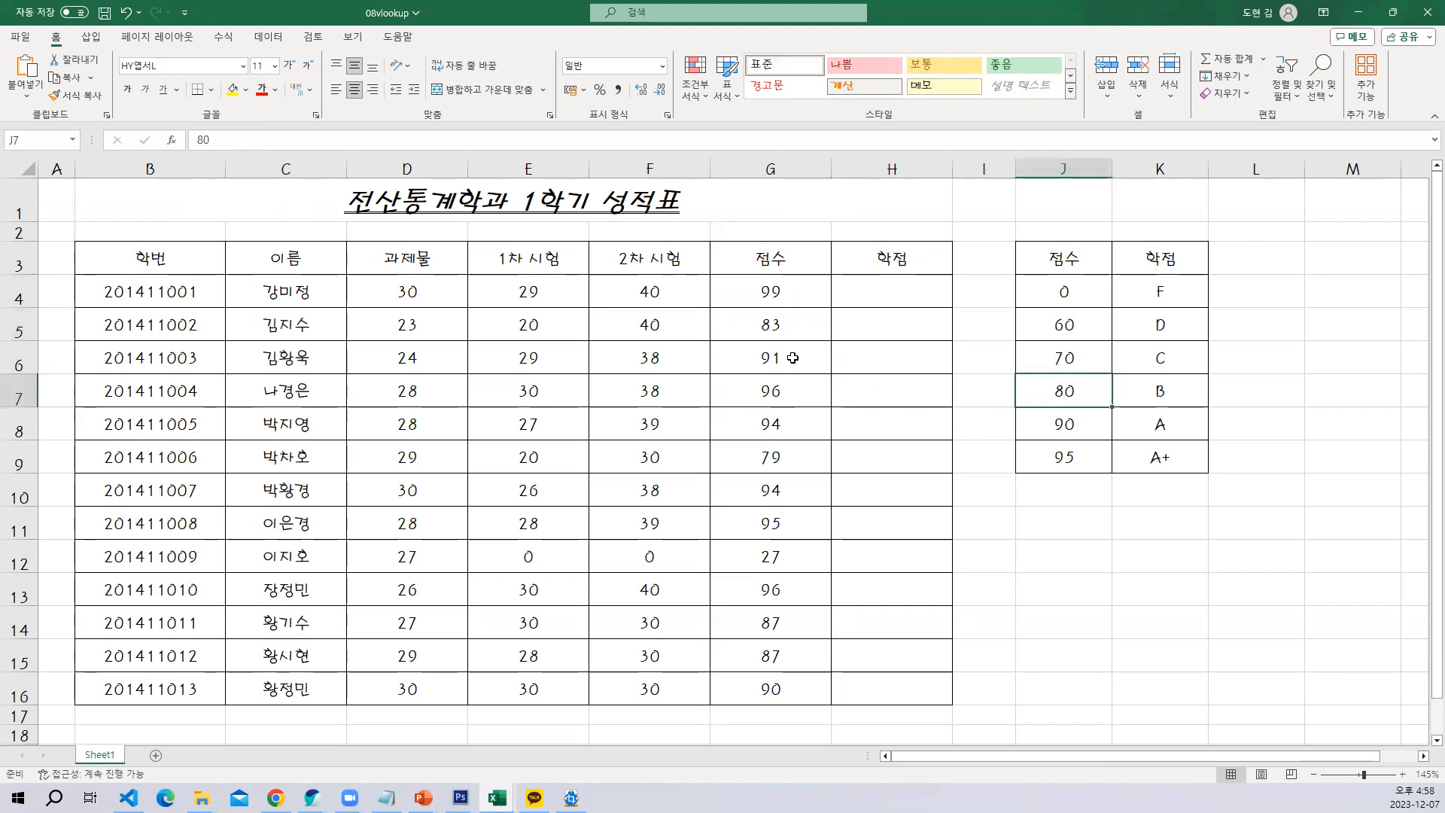
{"action": "left_click", "coordinate": [790, 391]}
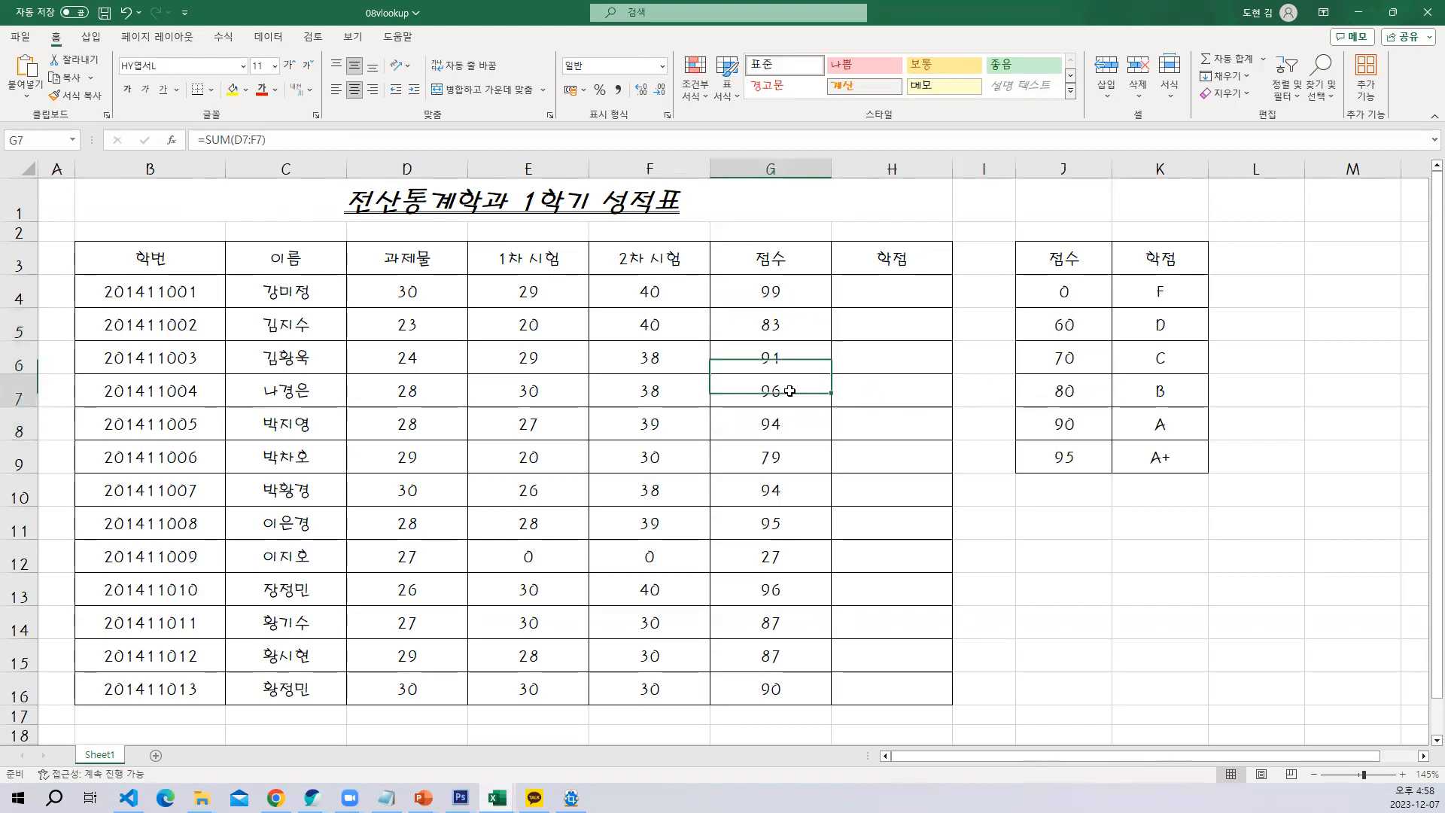
{"action": "left_click", "coordinate": [788, 367]}
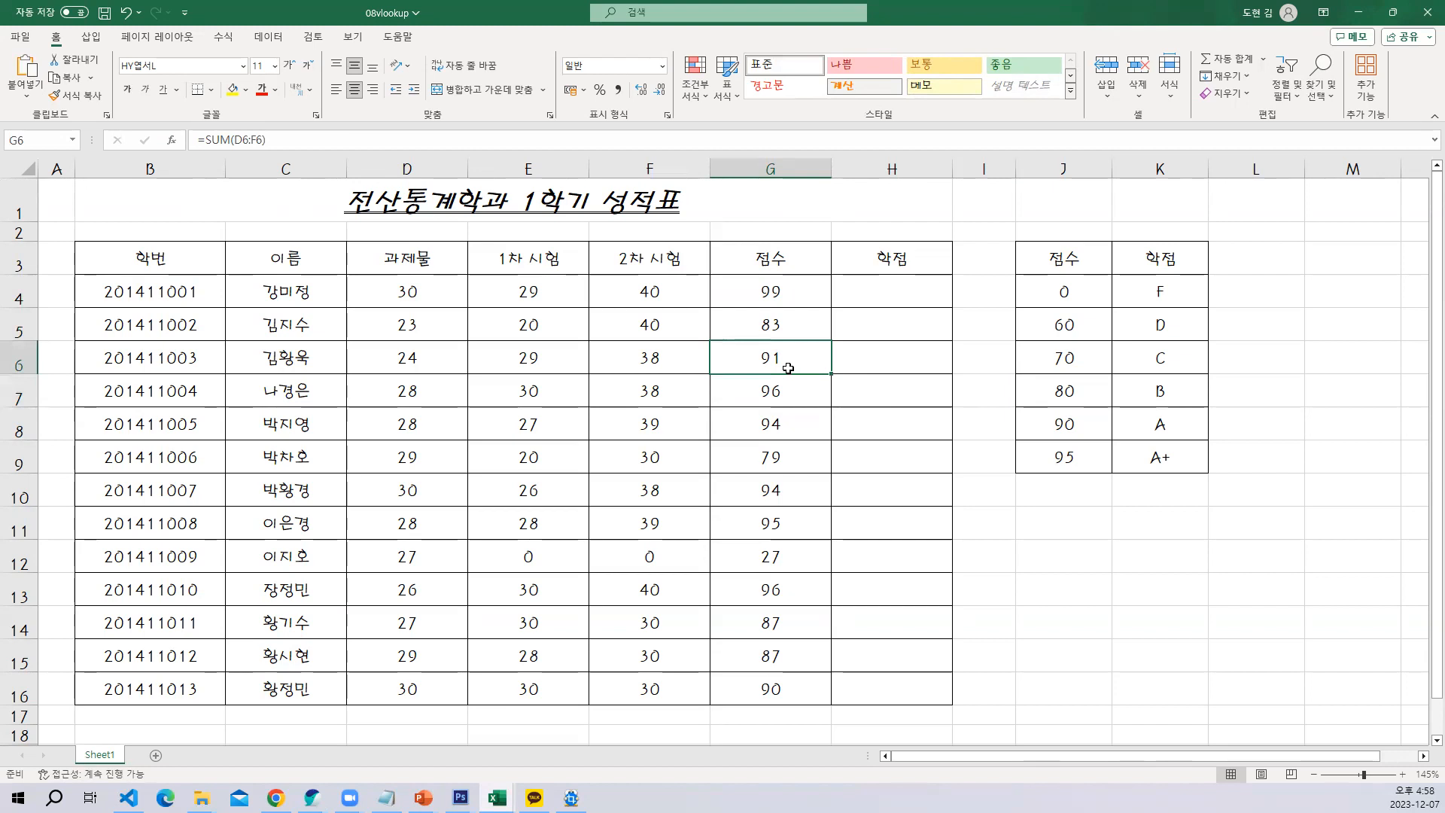
{"action": "left_click", "coordinate": [781, 426]}
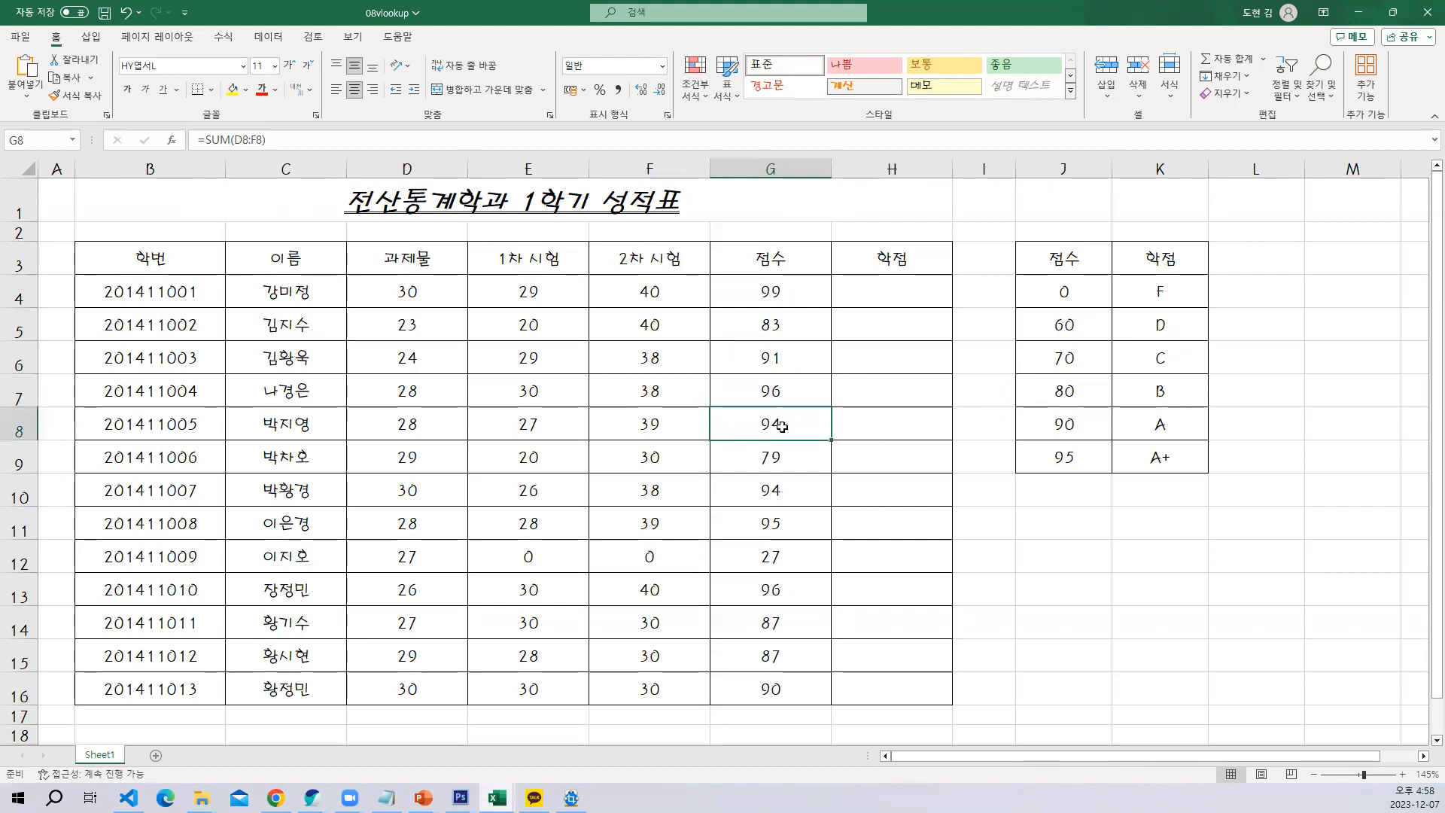
{"action": "left_click", "coordinate": [1069, 460]}
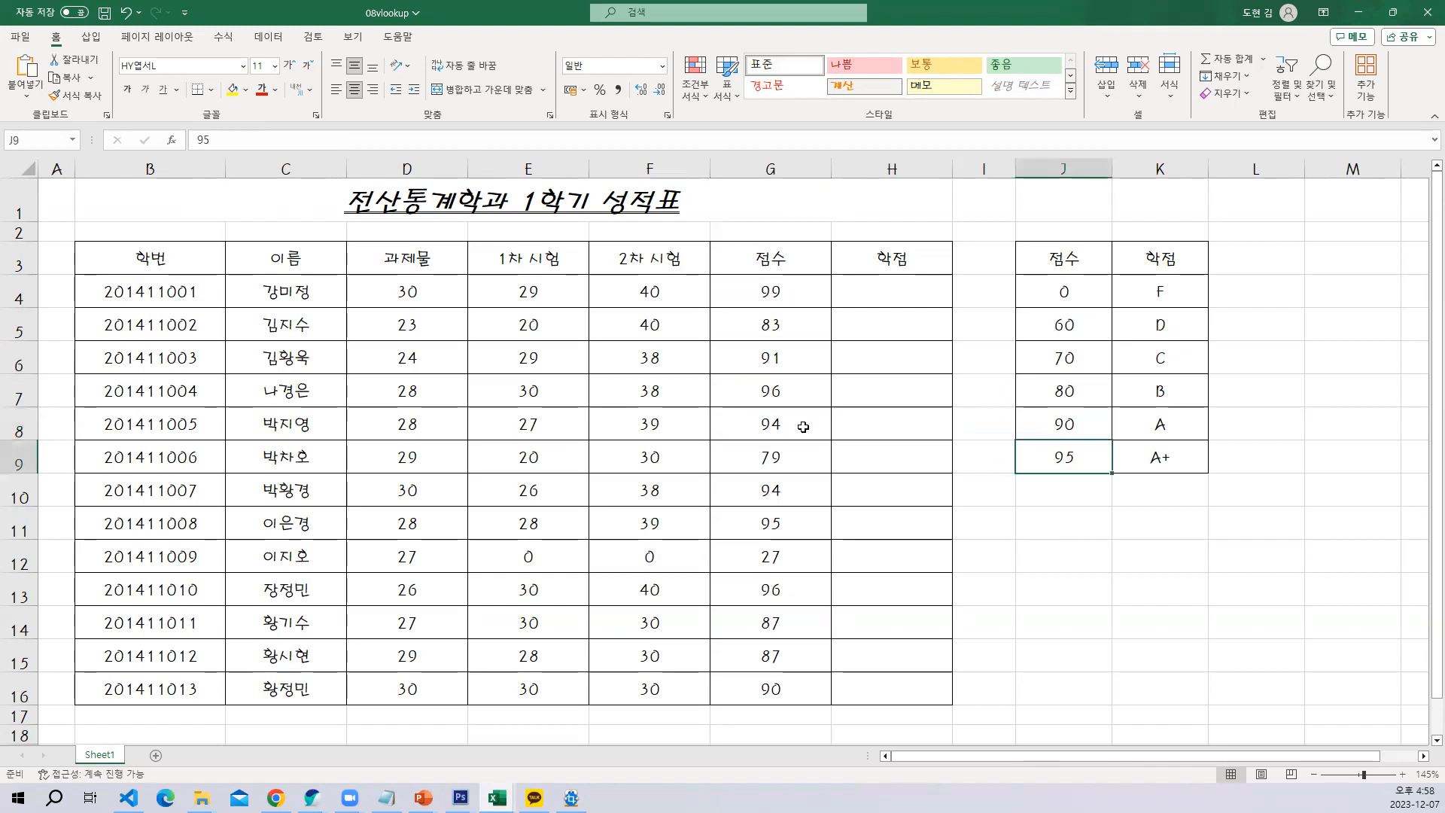
{"action": "left_click", "coordinate": [1069, 426]}
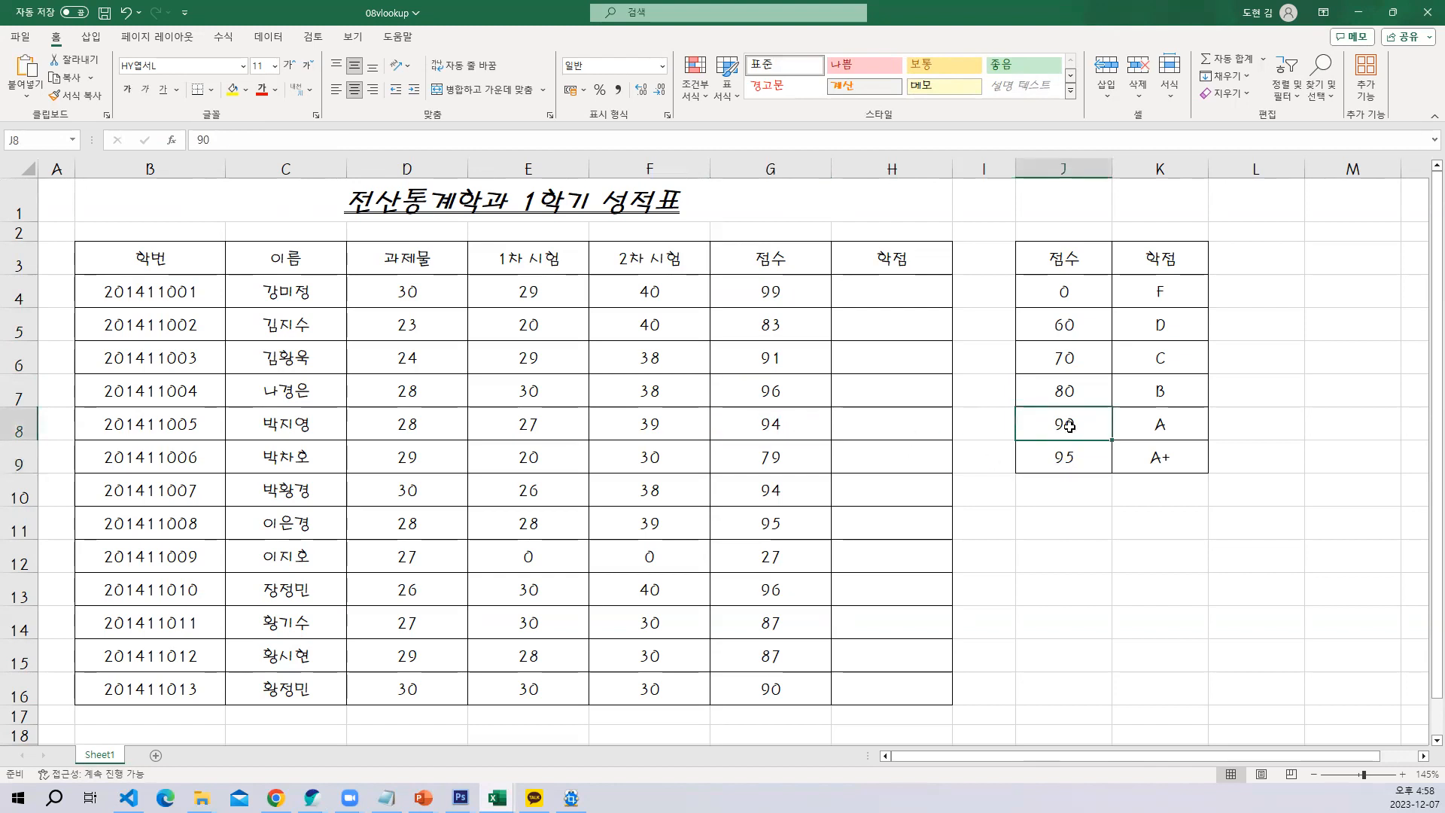
Check sample scores in G9, G10, G12 and G14 against the thresholds in column J of the grade table
{"action": "left_click", "coordinate": [797, 462]}
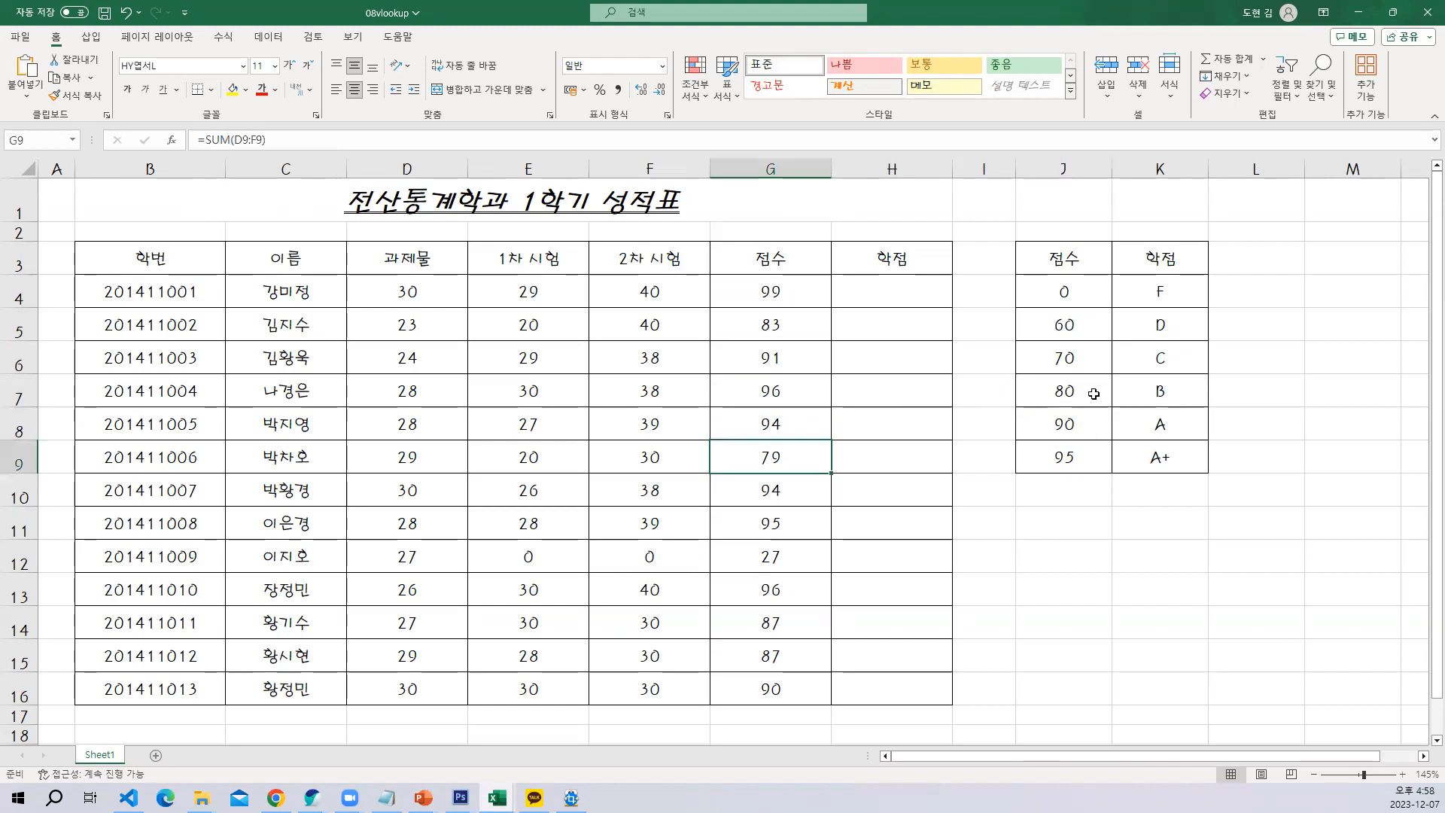
{"action": "left_click", "coordinate": [1086, 349]}
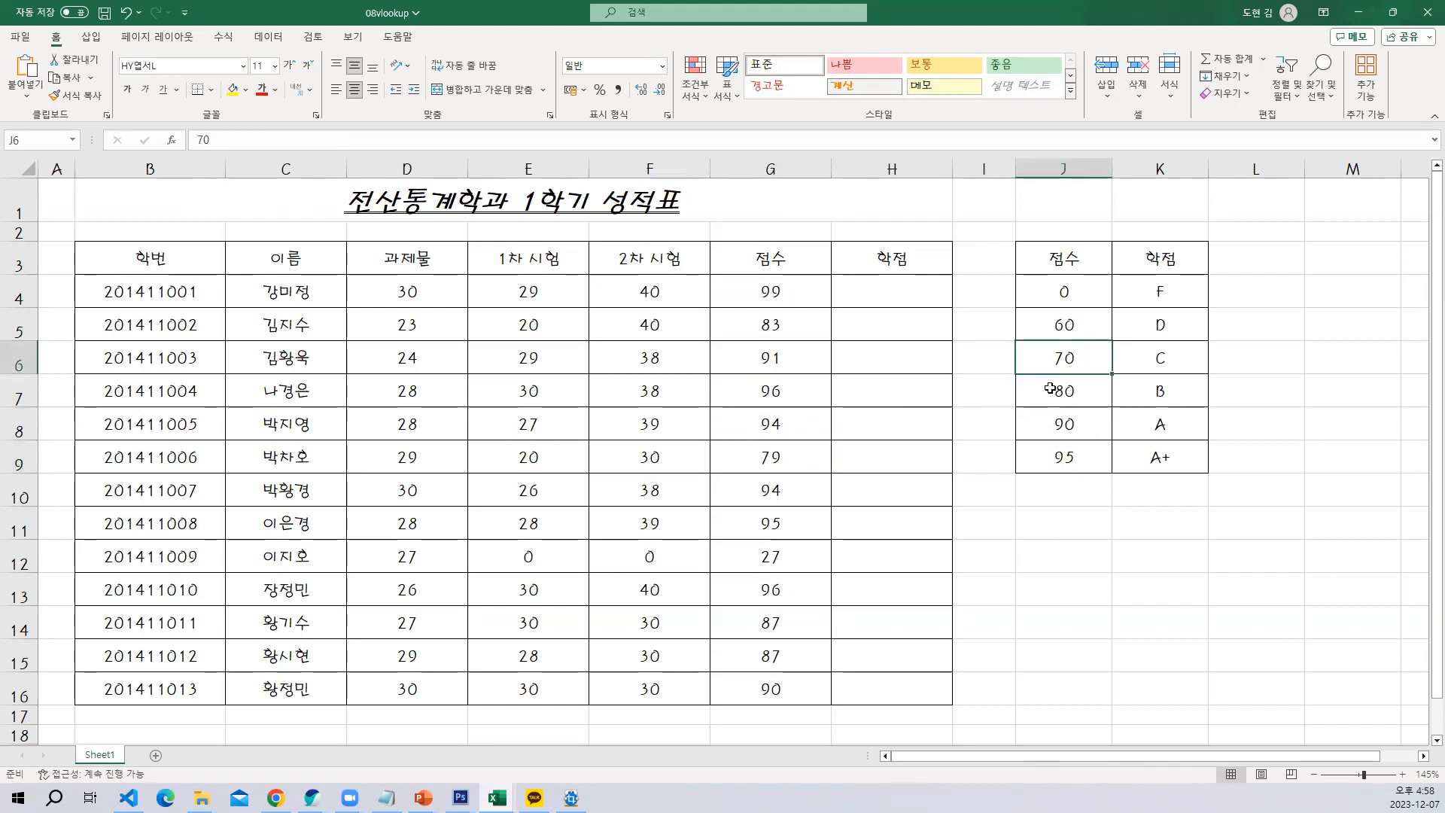
{"action": "left_click", "coordinate": [767, 482]}
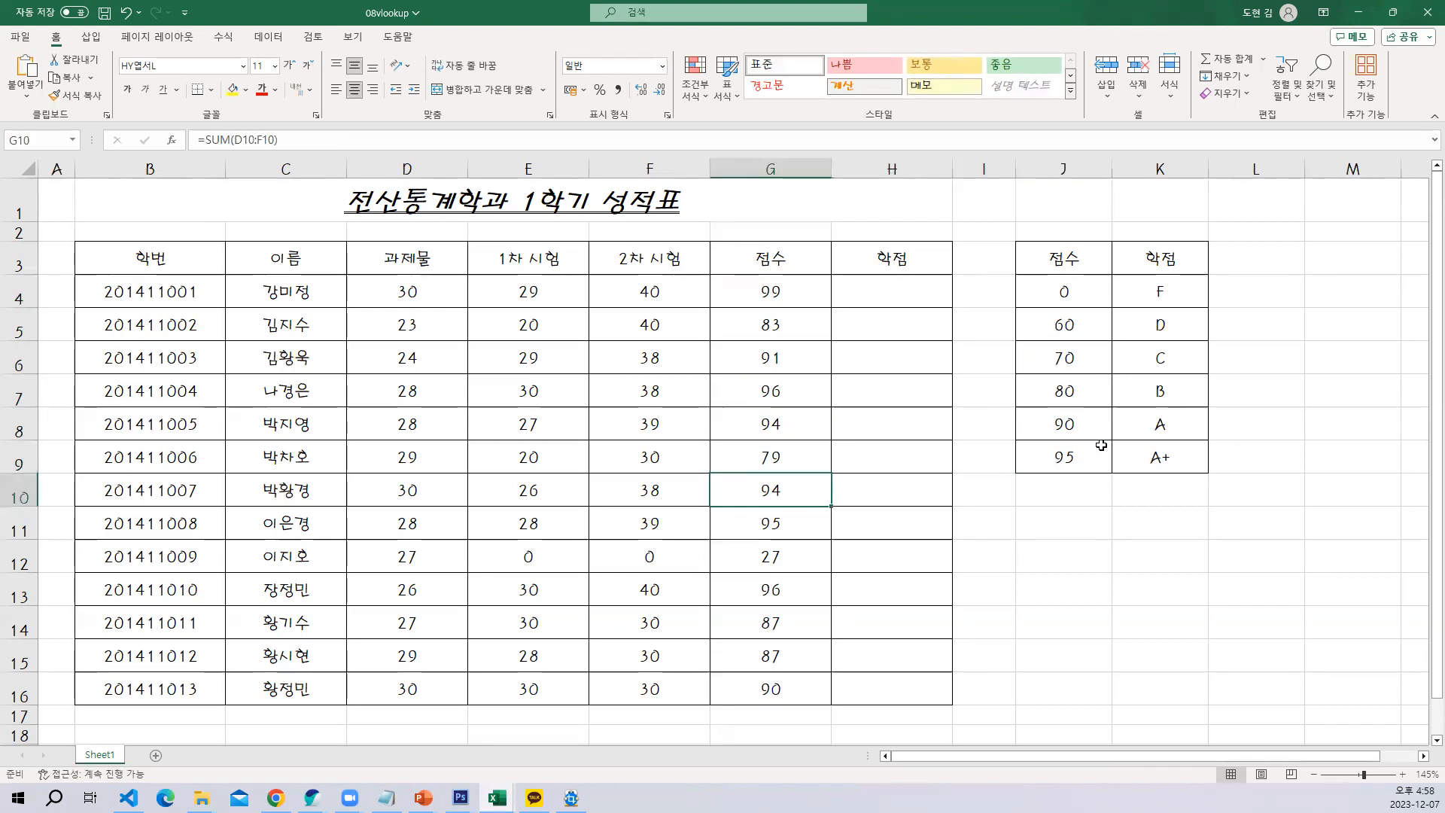
{"action": "left_click", "coordinate": [1057, 460]}
{"action": "left_click", "coordinate": [1069, 426]}
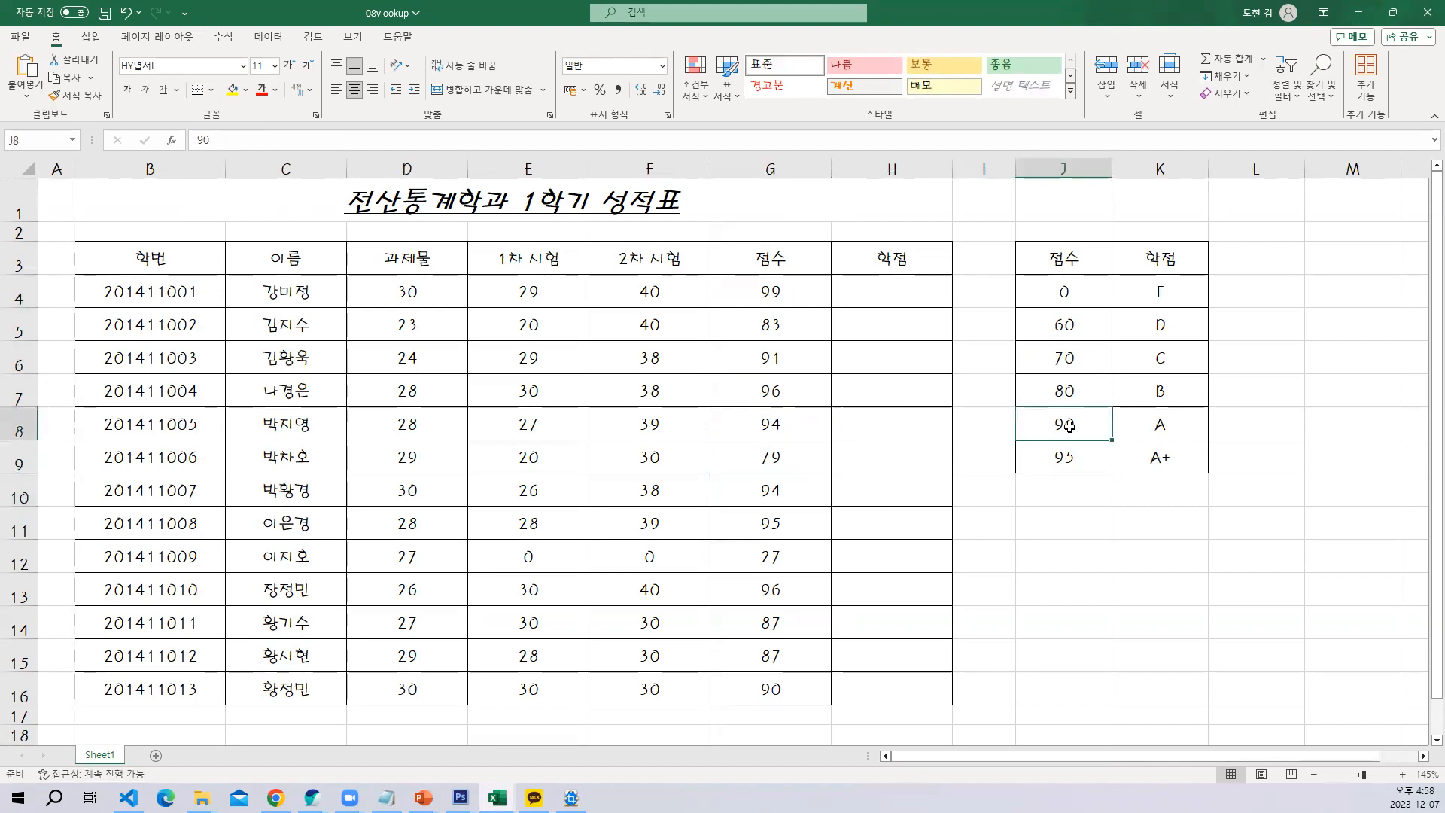
{"action": "left_click", "coordinate": [794, 554]}
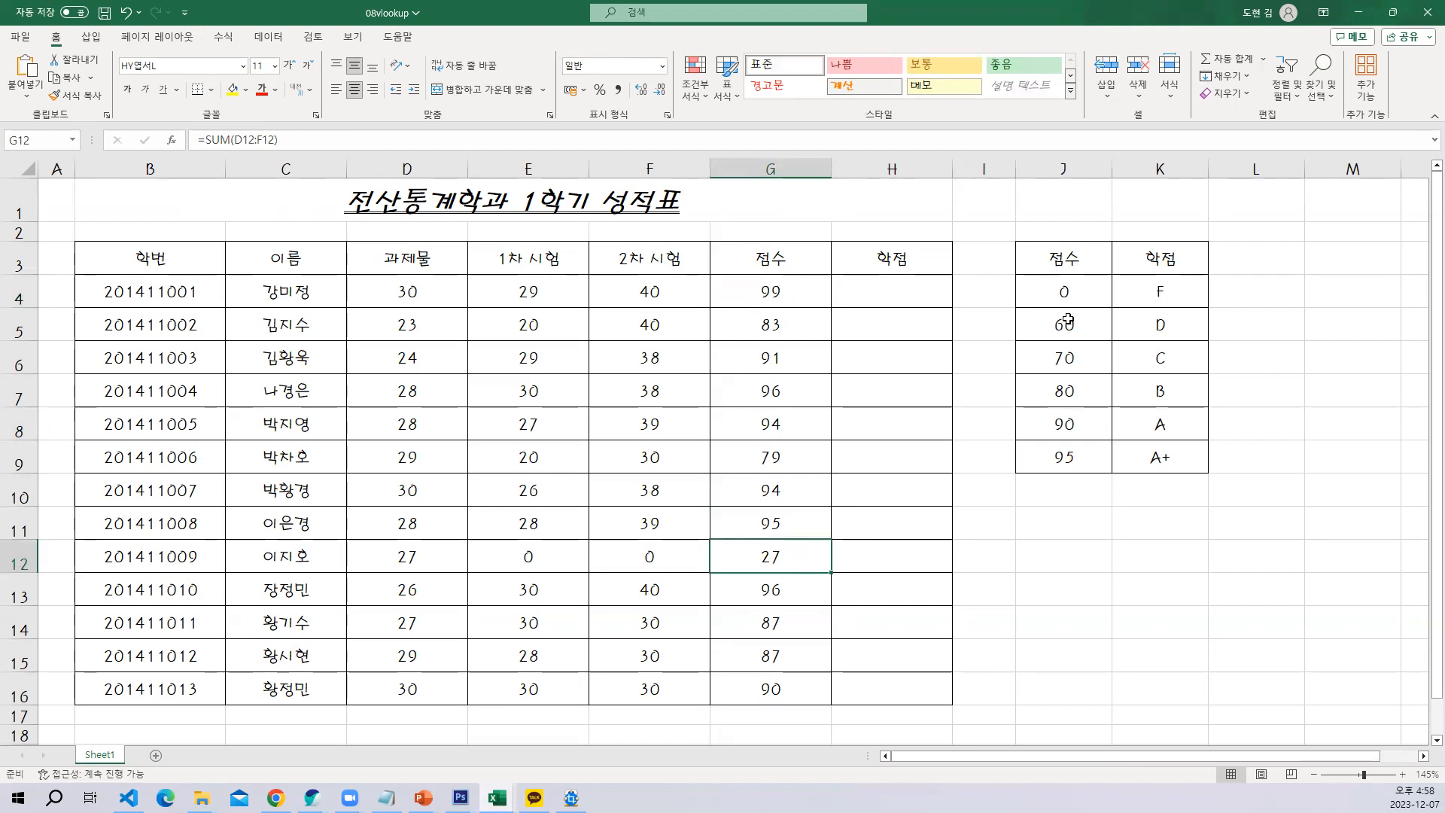
{"action": "left_click", "coordinate": [773, 618]}
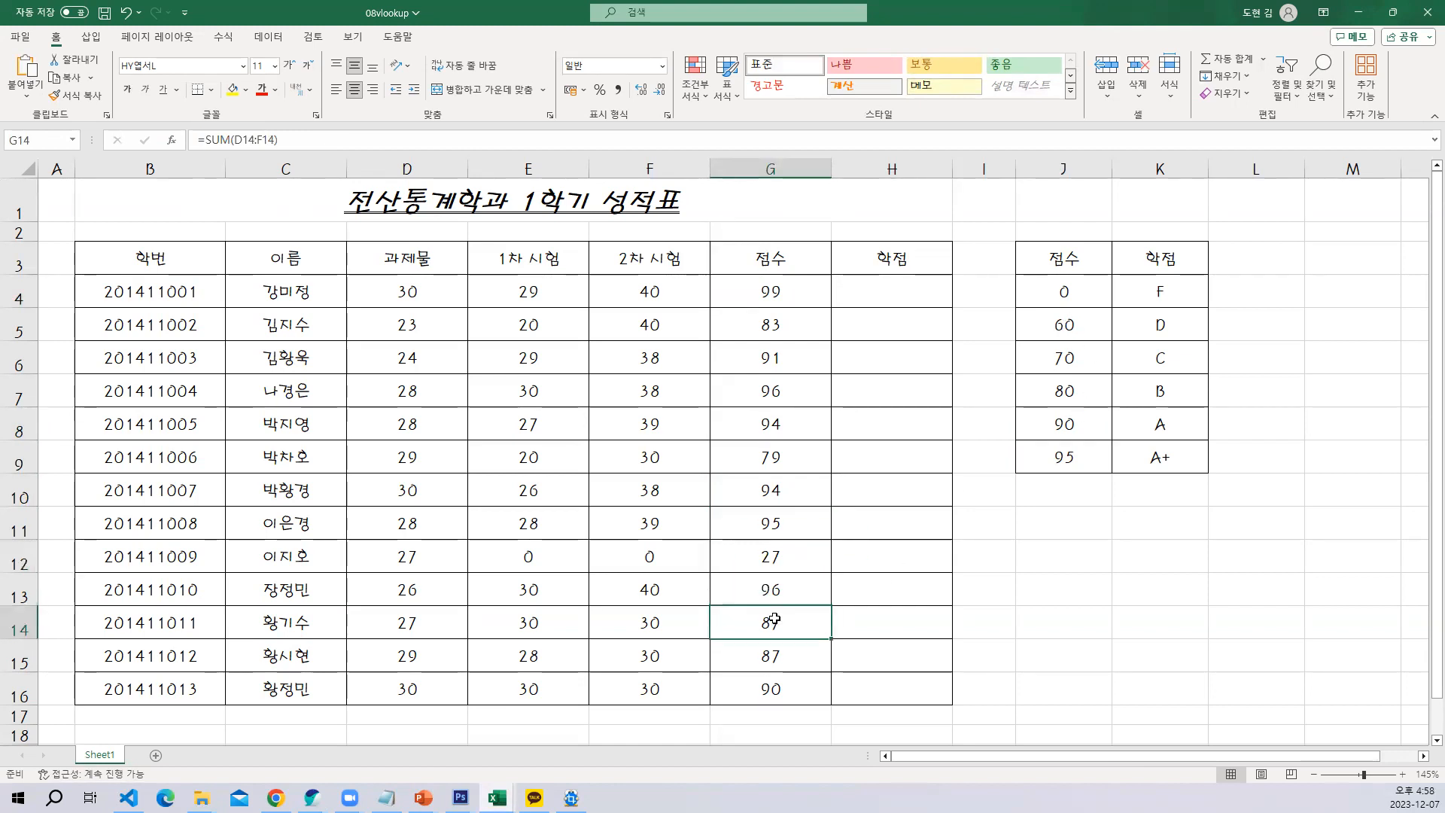
{"action": "left_click", "coordinate": [1069, 427]}
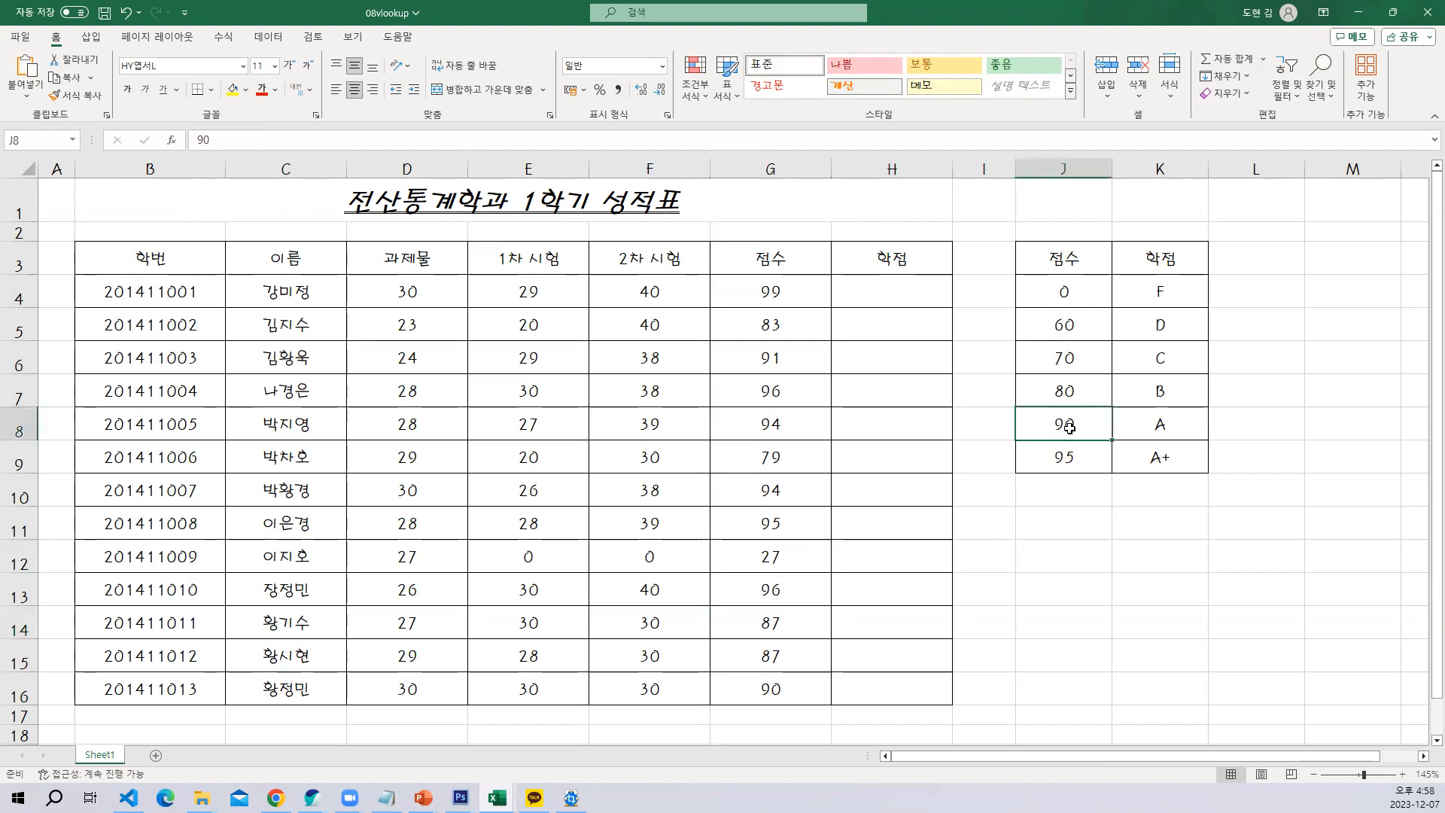
{"action": "left_click", "coordinate": [1071, 386]}
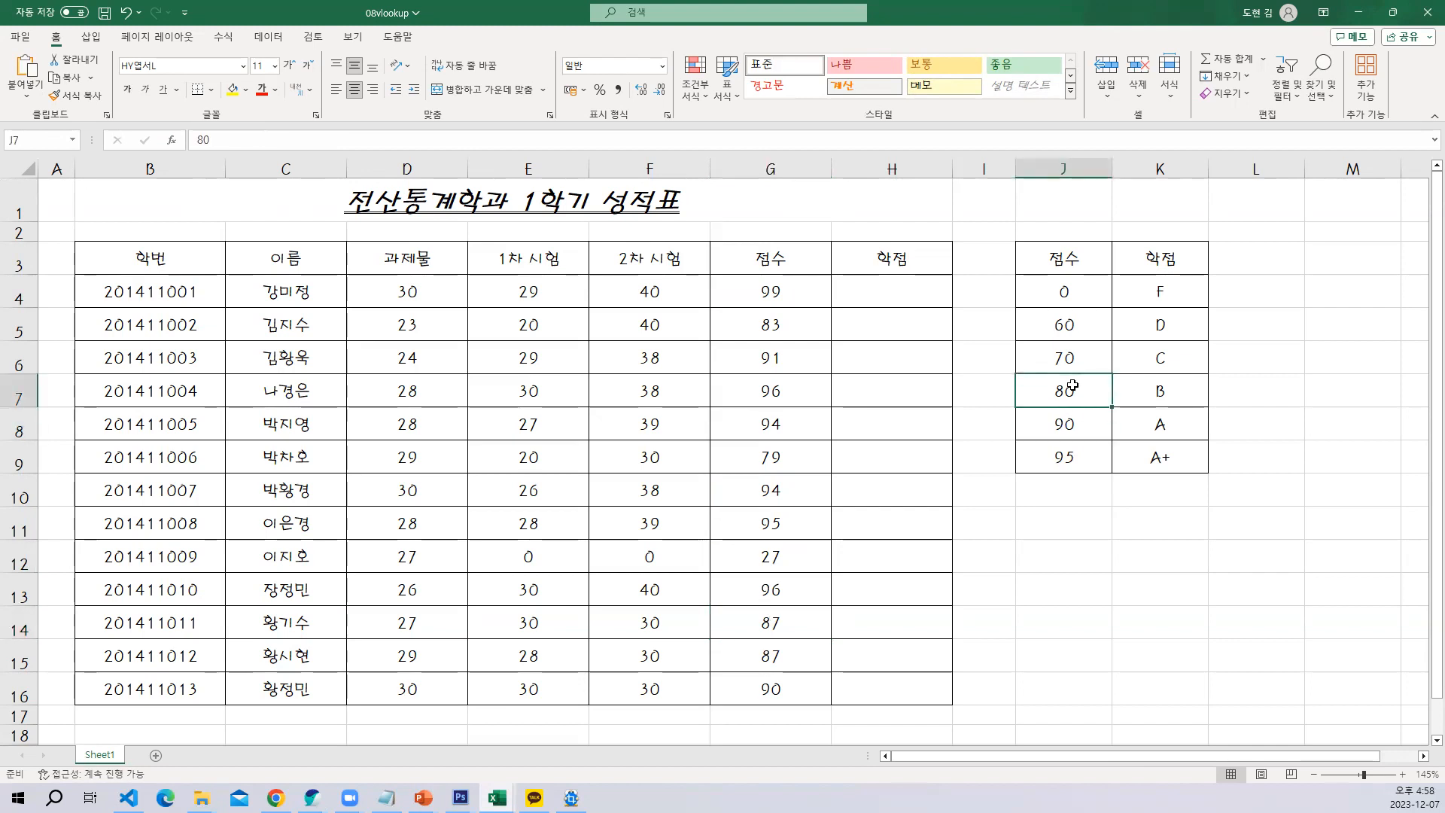
{"action": "left_click", "coordinate": [913, 295]}
{"action": "type", "text": "=v"}
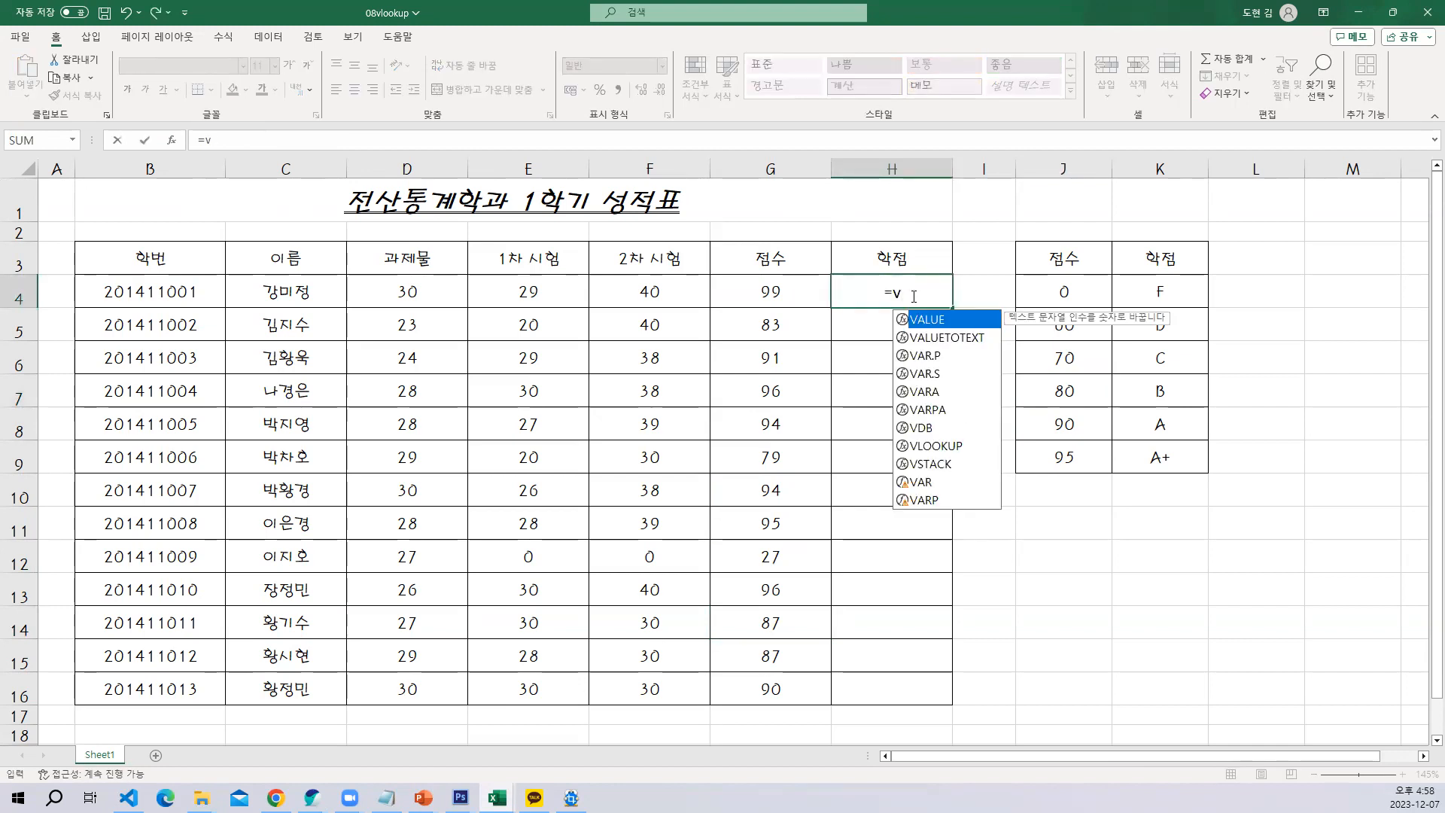
{"action": "key", "text": "Down"}
{"action": "key", "text": "Down"}
{"action": "key", "text": "Down"}
{"action": "key", "text": "Down"}
{"action": "key", "text": "Down"}
{"action": "key", "text": "Down"}
{"action": "key", "text": "Down"}
{"action": "key", "text": "Tab"}
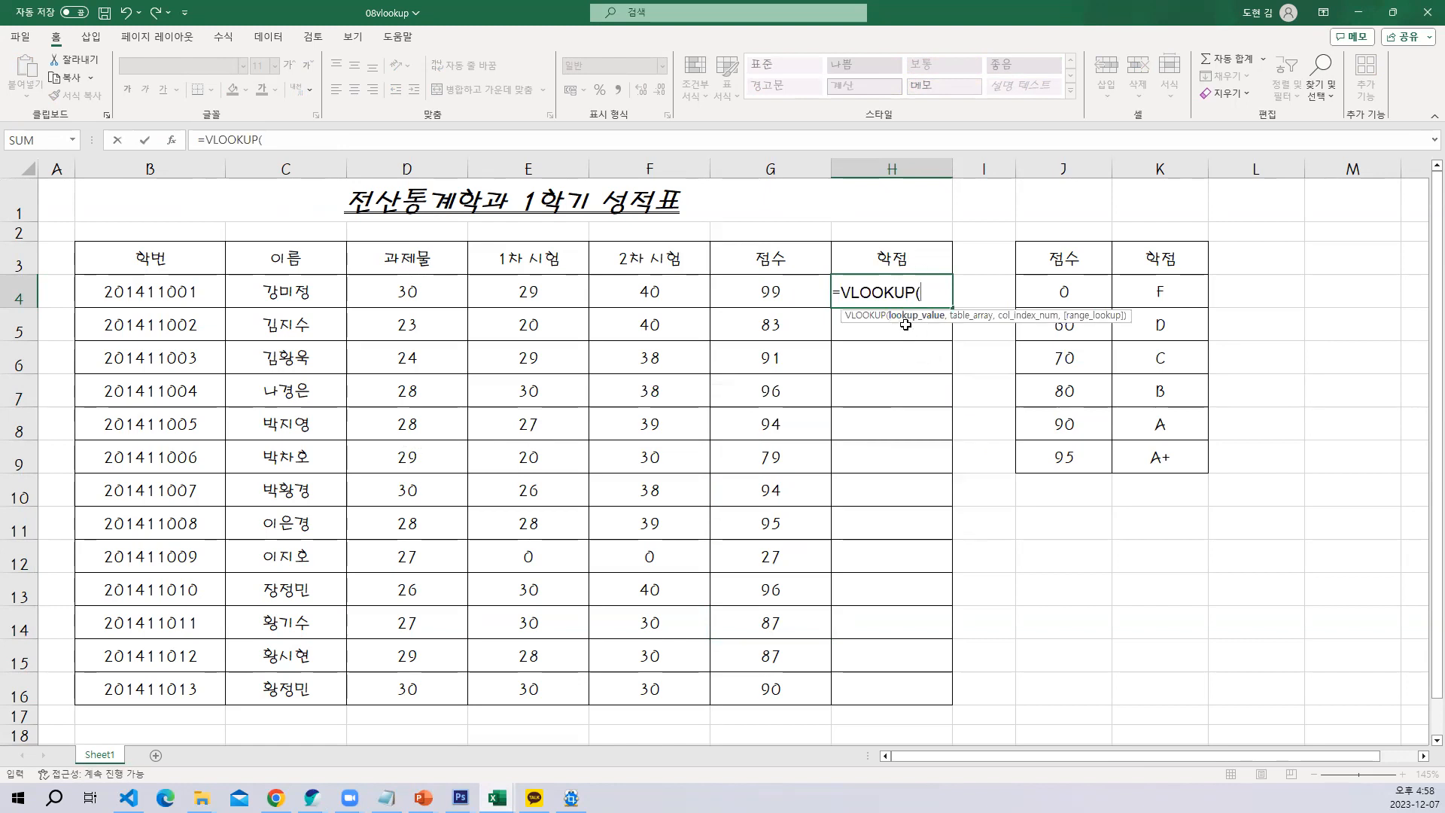
{"action": "left_click", "coordinate": [764, 288]}
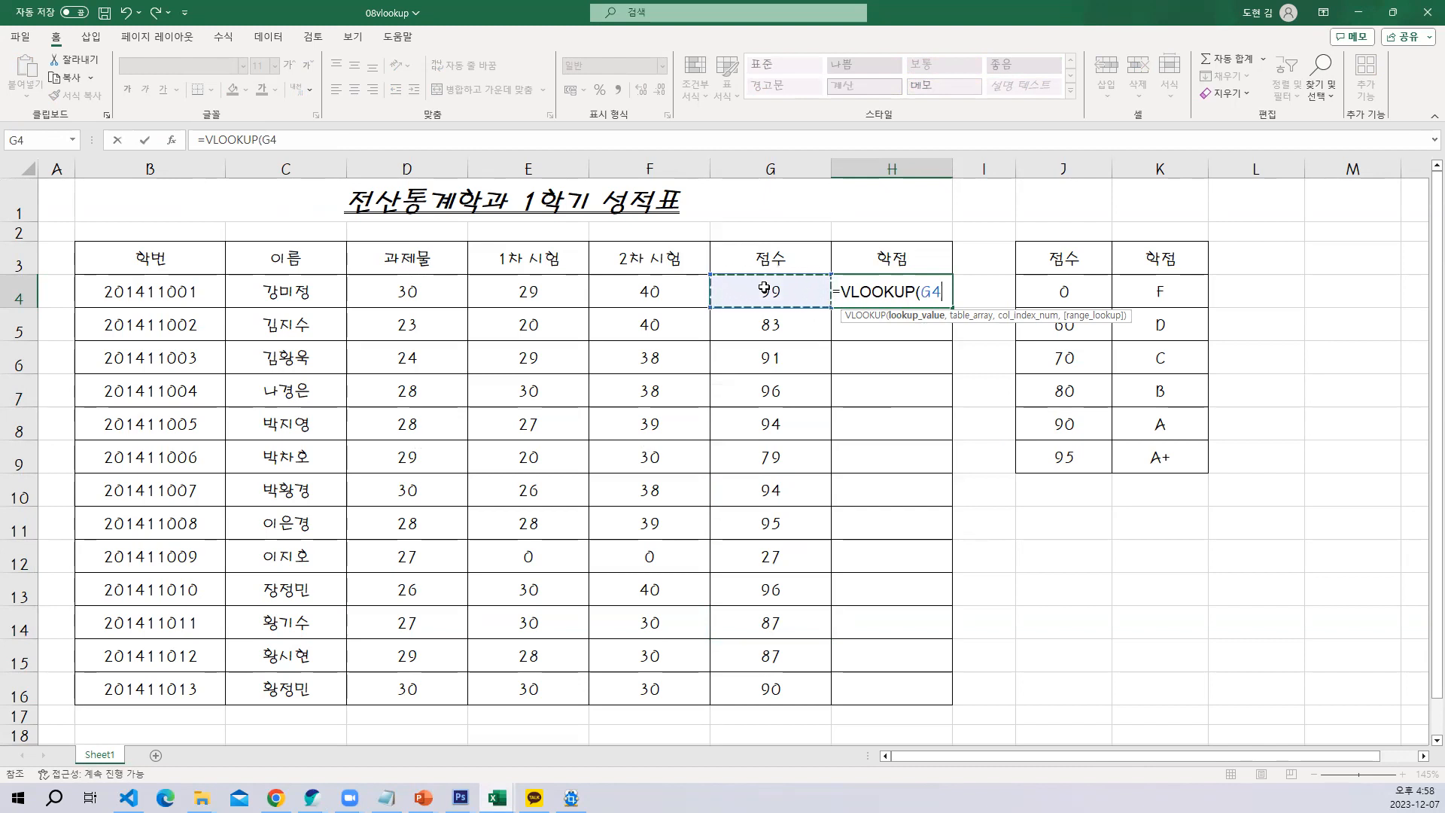
{"action": "type", "text": ","}
{"action": "left_click_drag", "start_coordinate": [1106, 284], "coordinate": [1156, 460]}
{"action": "left_click", "coordinate": [946, 295]}
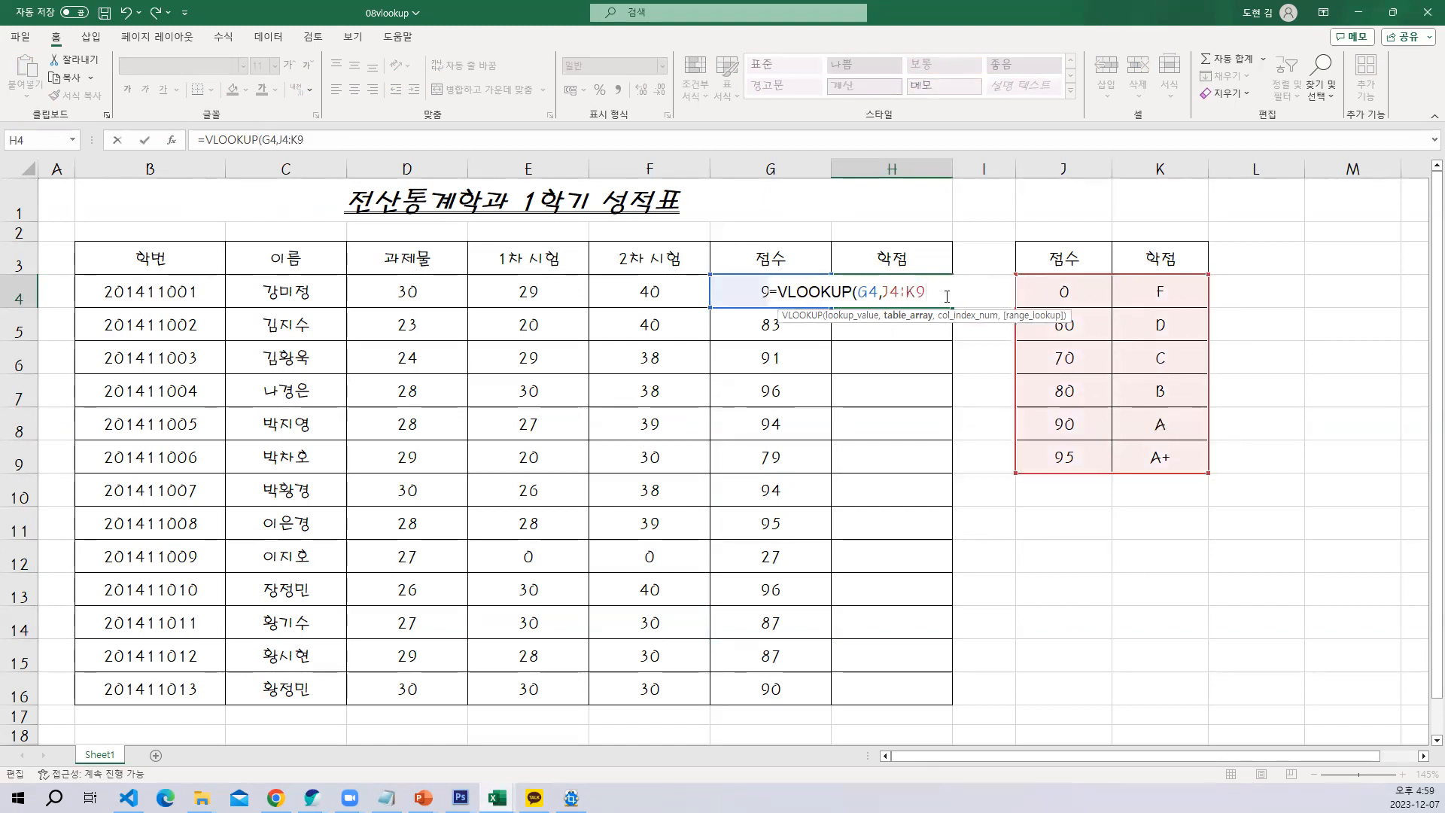
{"action": "key", "text": "BackSpace"}
{"action": "key", "text": "BackSpace"}
{"action": "key", "text": "BackSpace"}
{"action": "key", "text": "BackSpace"}
{"action": "key", "text": "BackSpace"}
{"action": "key", "text": "BackSpace"}
{"action": "key", "text": "BackSpace"}
{"action": "key", "text": "BackSpace"}
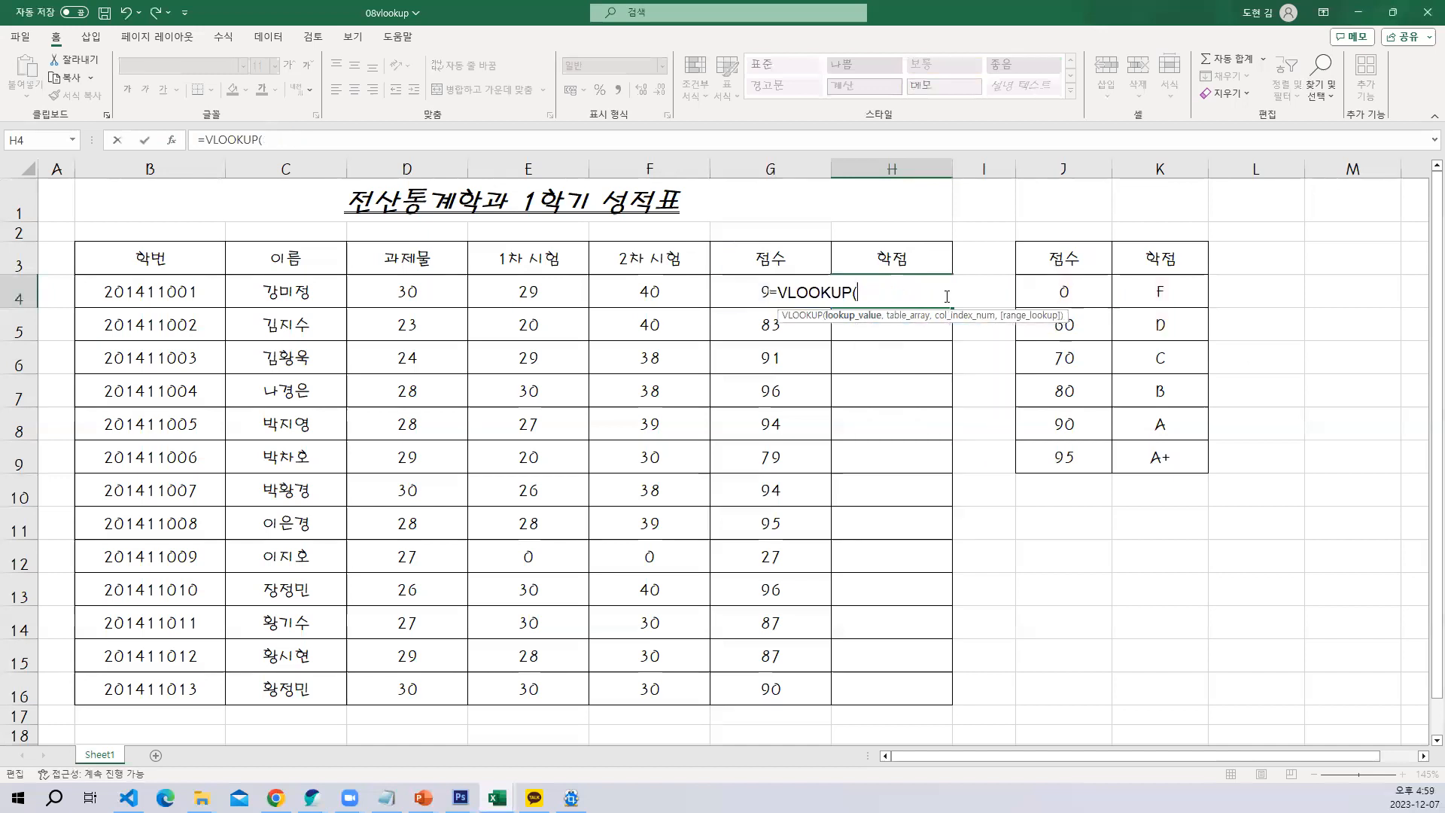
{"action": "key", "text": "ctrl+a"}
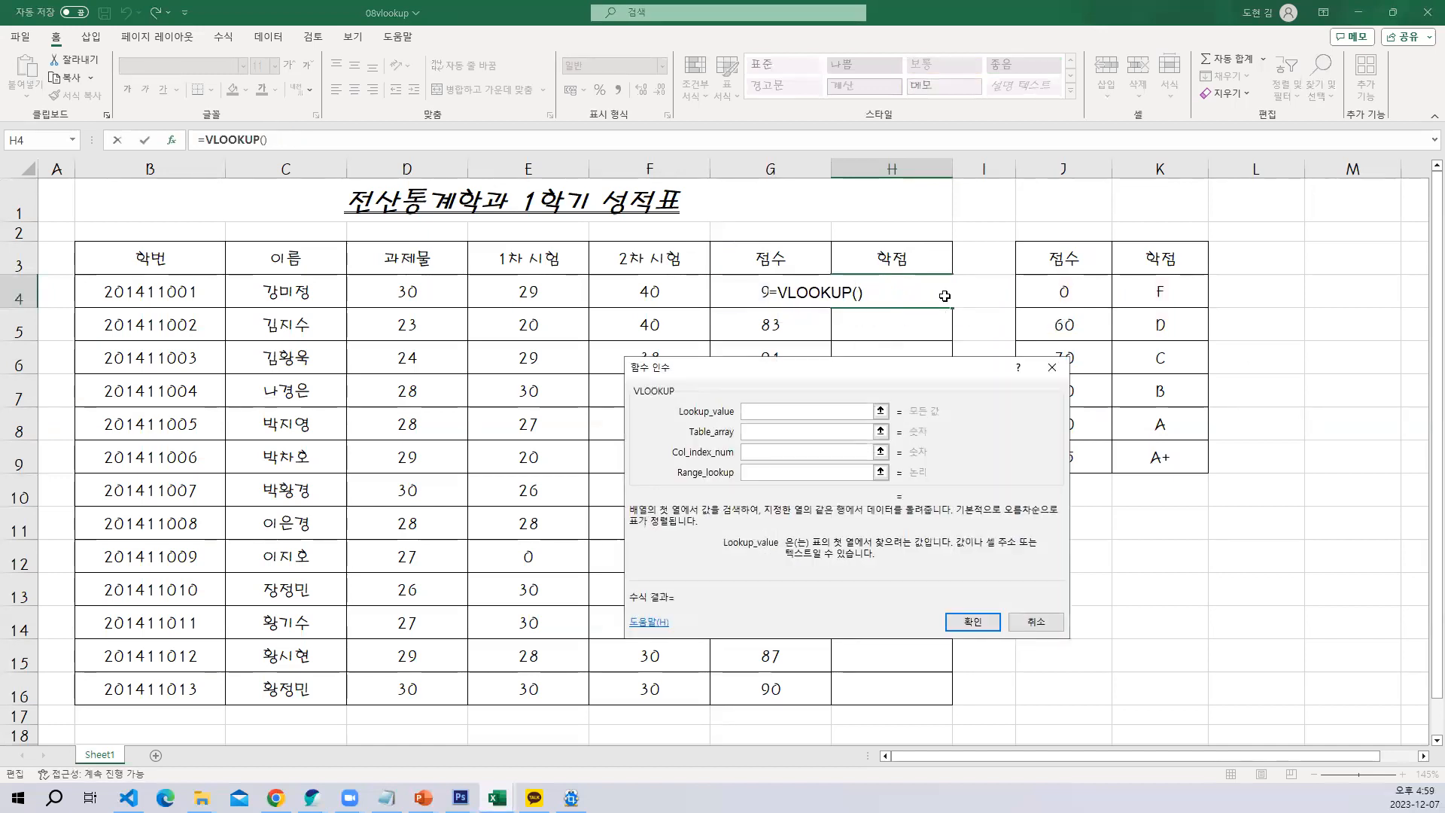
{"action": "key", "text": "Escape"}
Start a VLOOKUP formula in H4 with lookup value G4 and the absolute table range $J$4:$K$9
{"action": "type", "text": "=v"}
{"action": "key", "text": "Down"}
{"action": "key", "text": "Down"}
{"action": "key", "text": "Down"}
{"action": "key", "text": "Down"}
{"action": "key", "text": "Down"}
{"action": "key", "text": "Down"}
{"action": "key", "text": "Down"}
{"action": "key", "text": "Tab"}
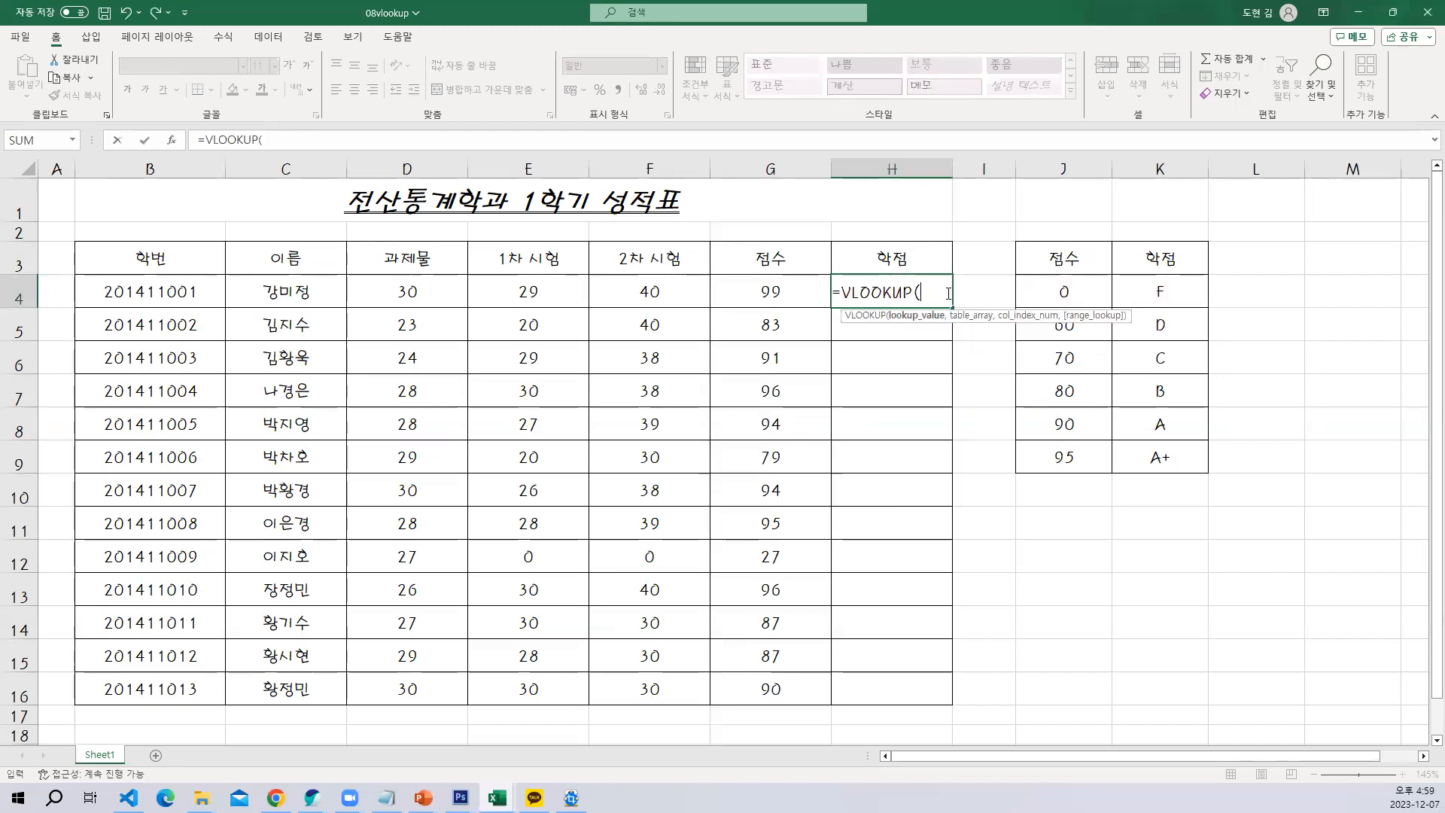
{"action": "key", "text": "ctrl+a"}
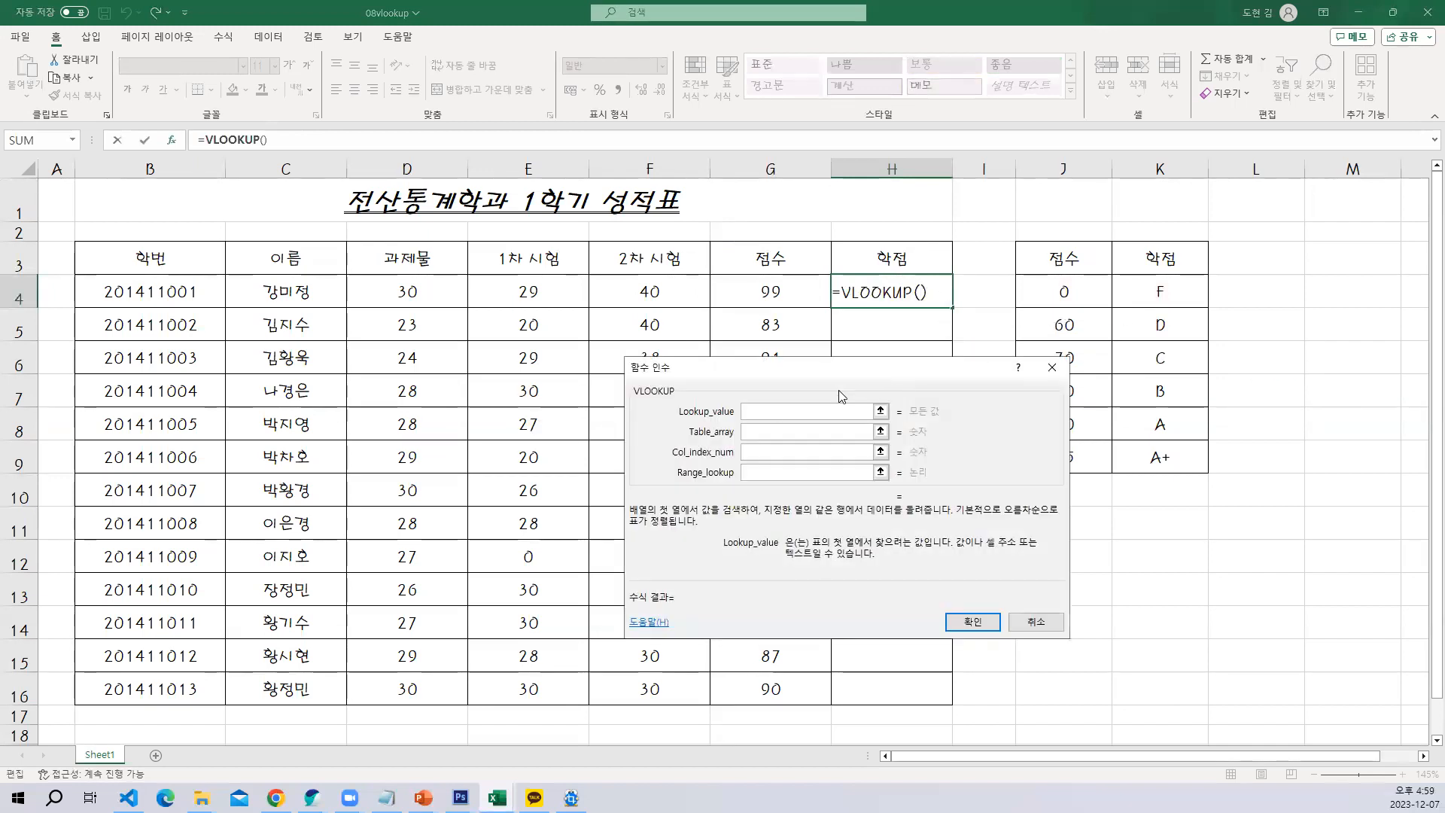
{"action": "left_click", "coordinate": [761, 292]}
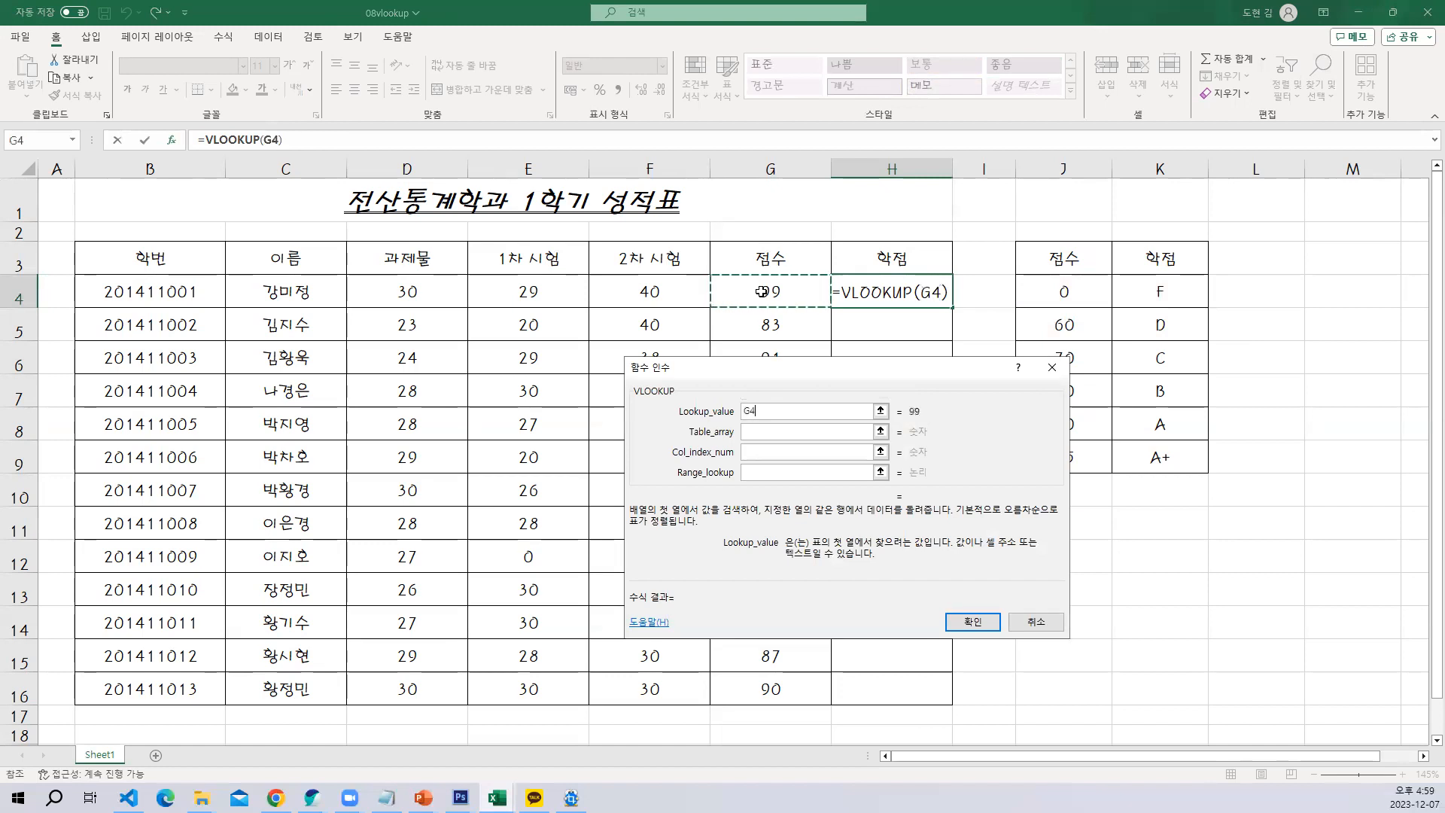
{"action": "left_click", "coordinate": [767, 433]}
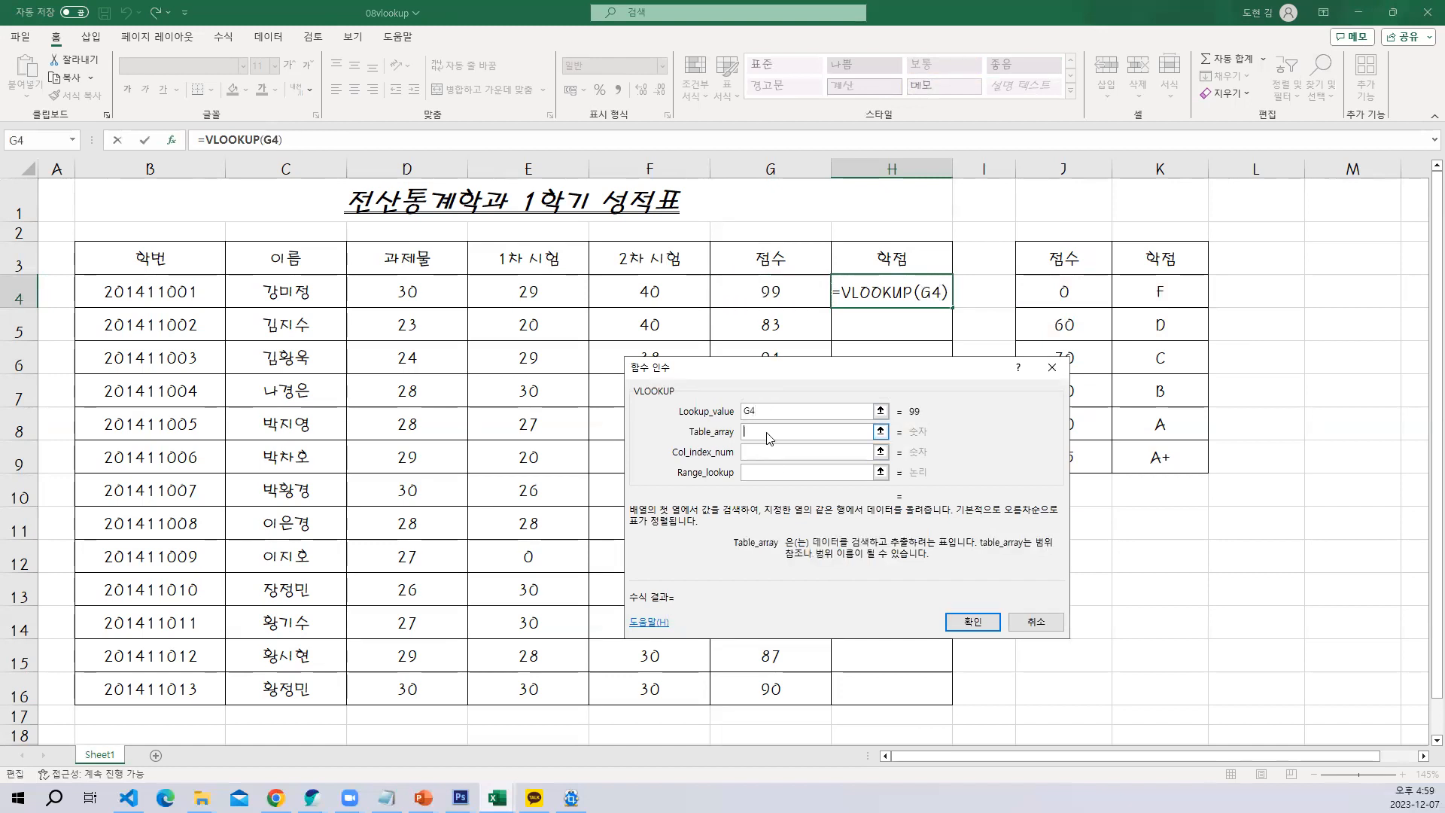
{"action": "left_click_drag", "start_coordinate": [1064, 292], "coordinate": [1176, 462]}
{"action": "key", "text": "F4"}
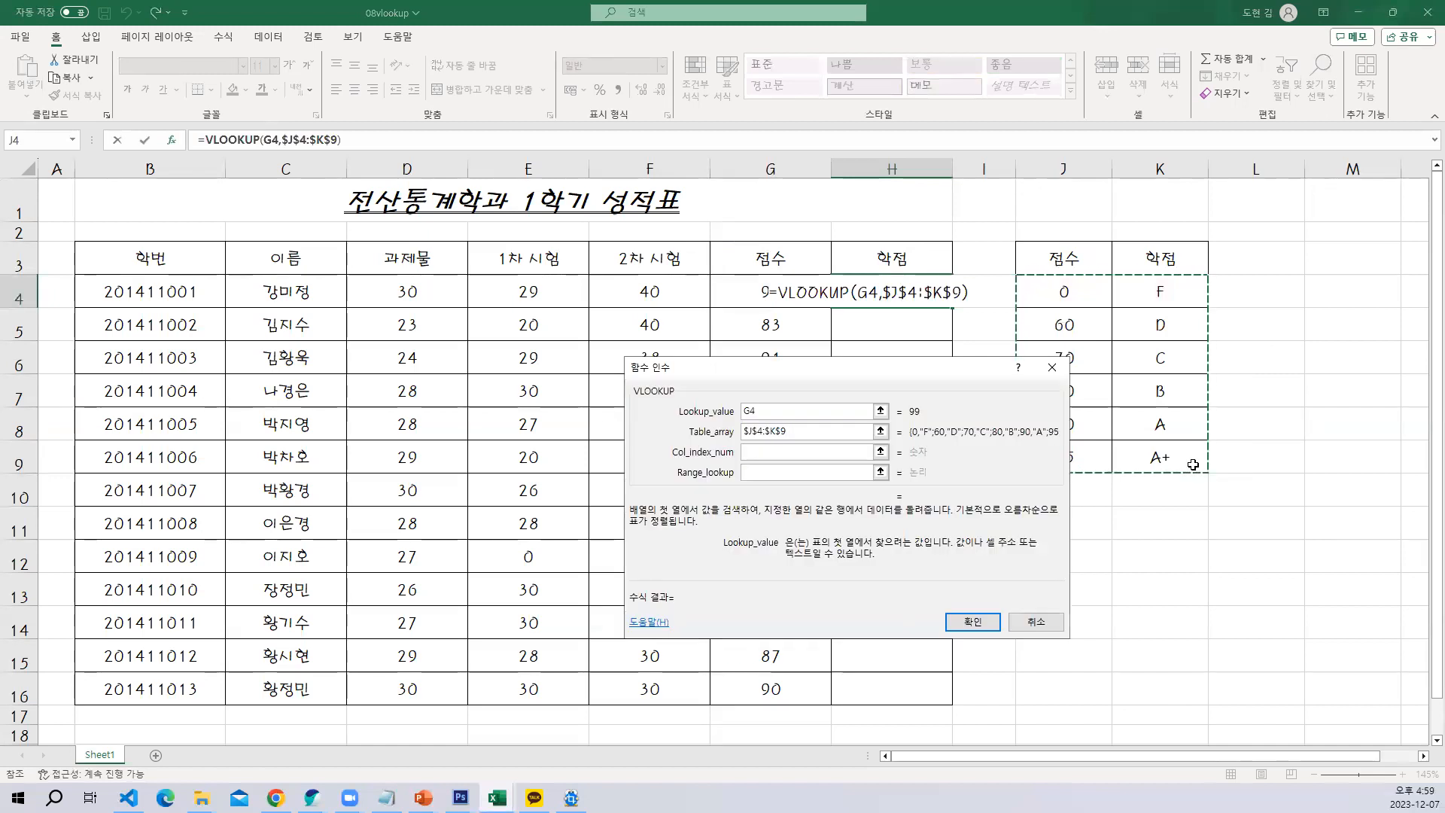
Complete the H4 VLOOKUP with column index 2 and range lookup 0 for an exact match
{"action": "left_click_drag", "start_coordinate": [882, 379], "coordinate": [747, 389]}
{"action": "left_click", "coordinate": [733, 461]}
{"action": "type", "text": "2"}
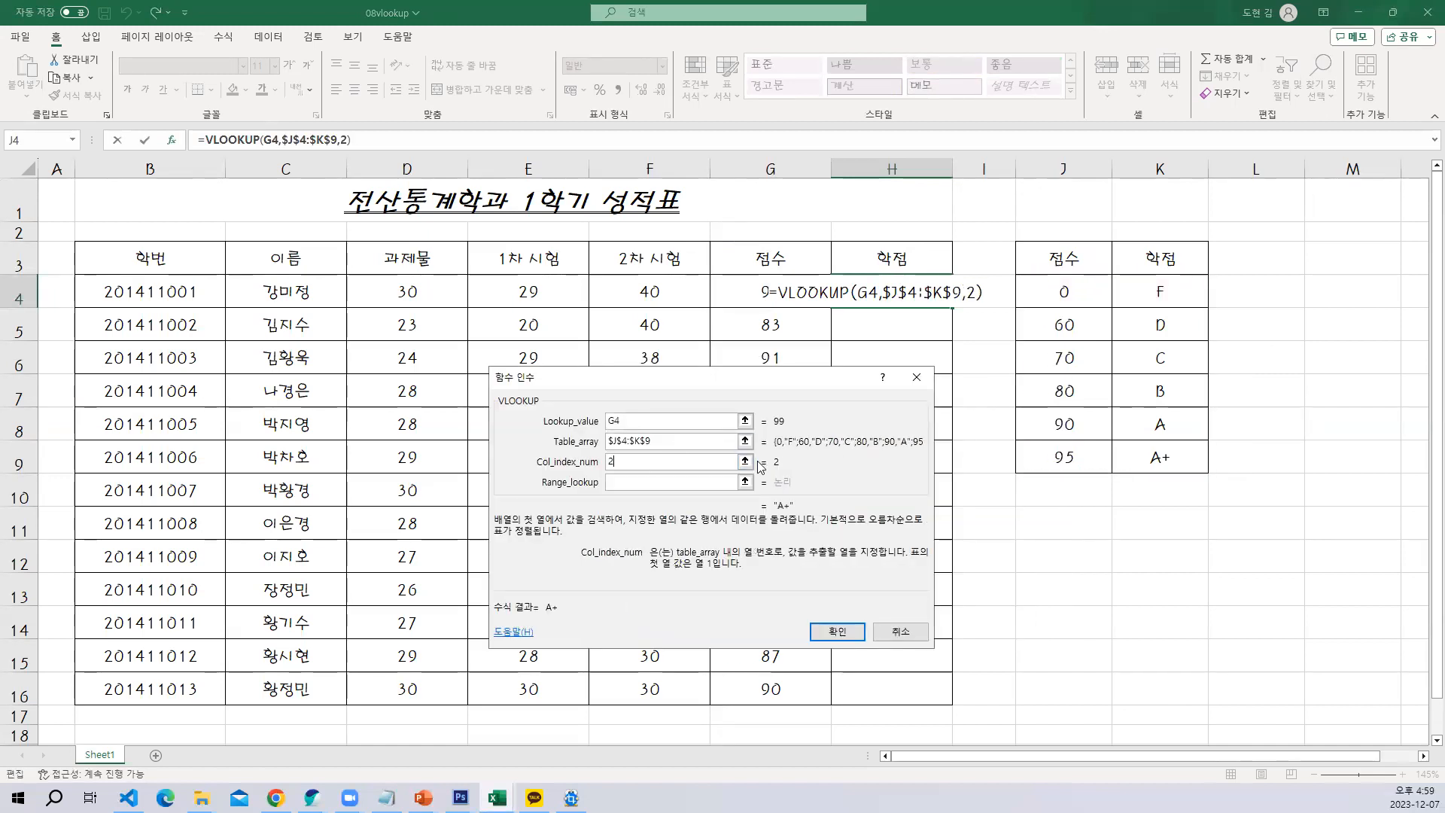
{"action": "left_click", "coordinate": [641, 487]}
{"action": "type", "text": "0"}
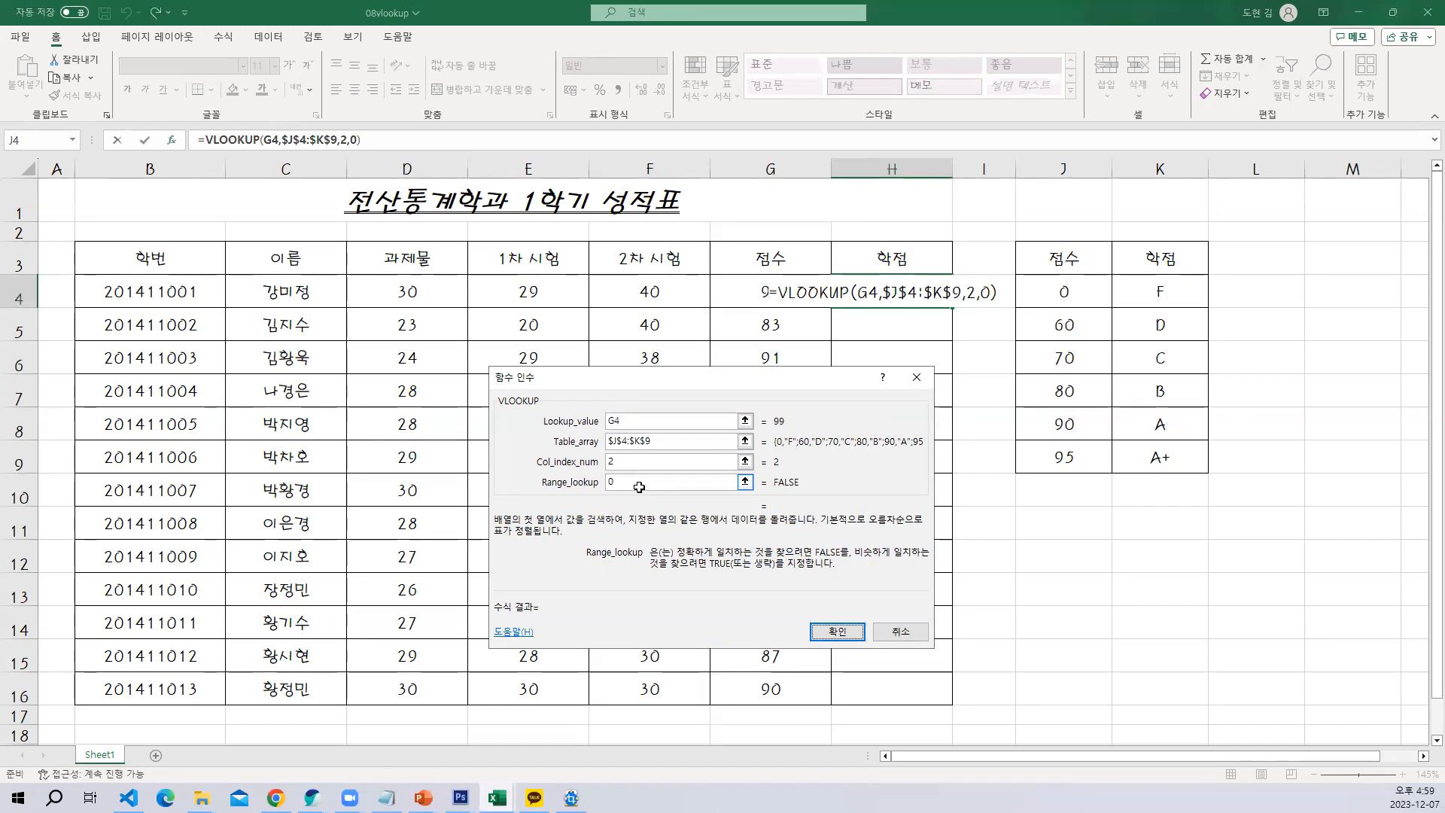
{"action": "key", "text": "Return"}
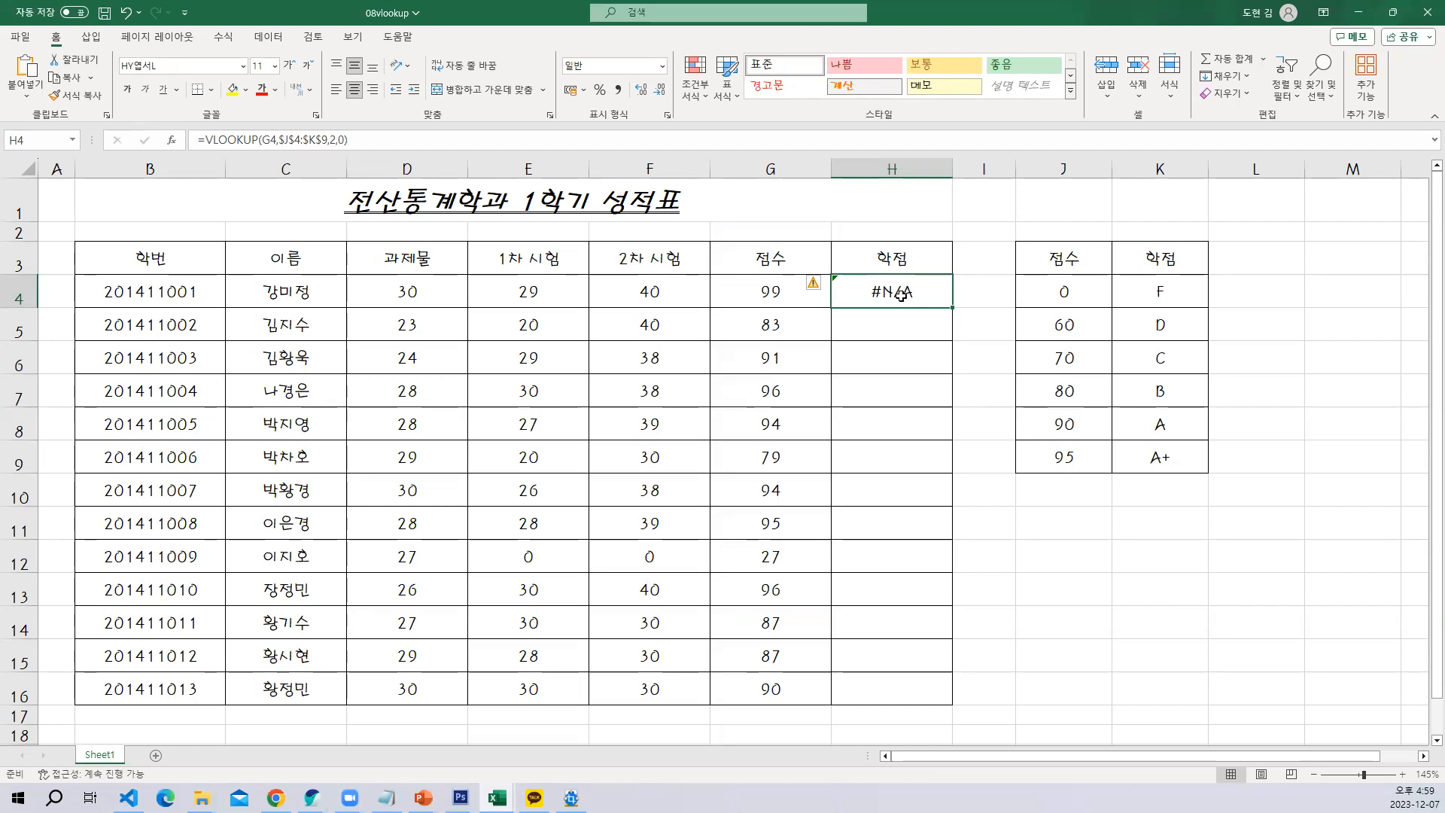
Check the last row of the grade table and enter the note "0 정확히 일치" in cell J11
{"action": "left_click", "coordinate": [1061, 461]}
{"action": "left_click", "coordinate": [1132, 460]}
{"action": "left_click", "coordinate": [1065, 467]}
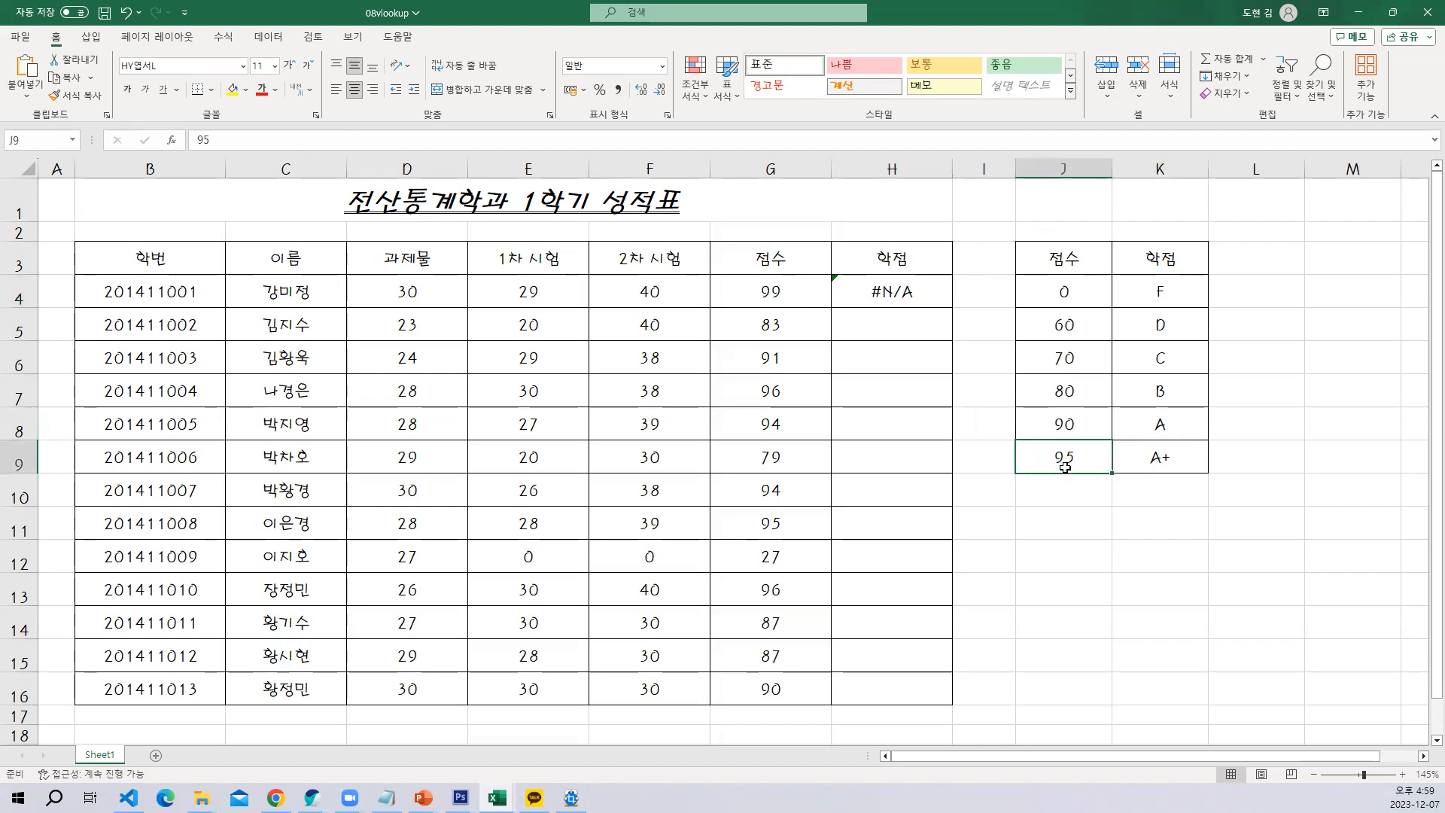
{"action": "left_click", "coordinate": [1065, 519]}
{"action": "type", "text": "0"}
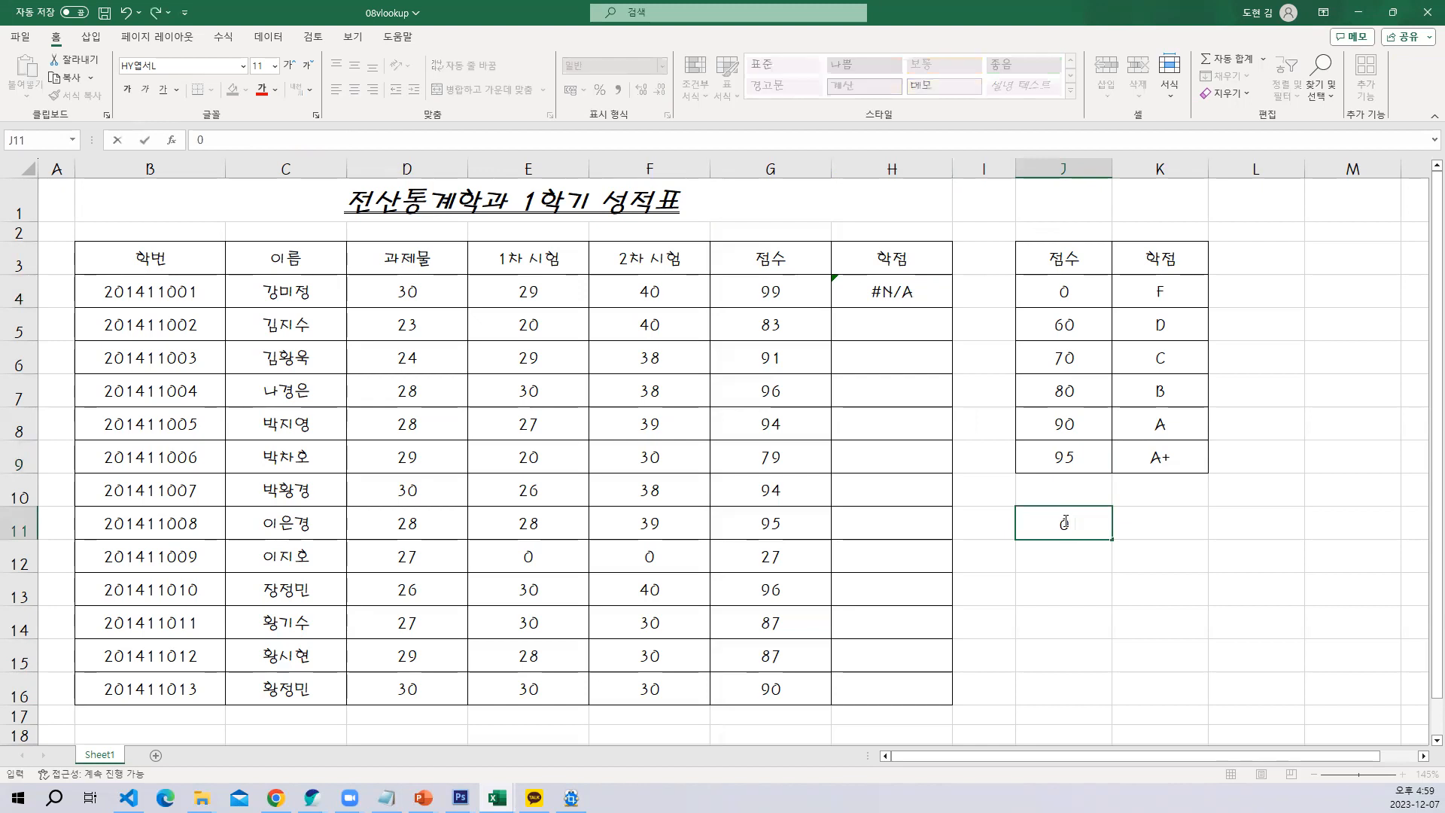
{"action": "type", "text": " 정확히 일치"}
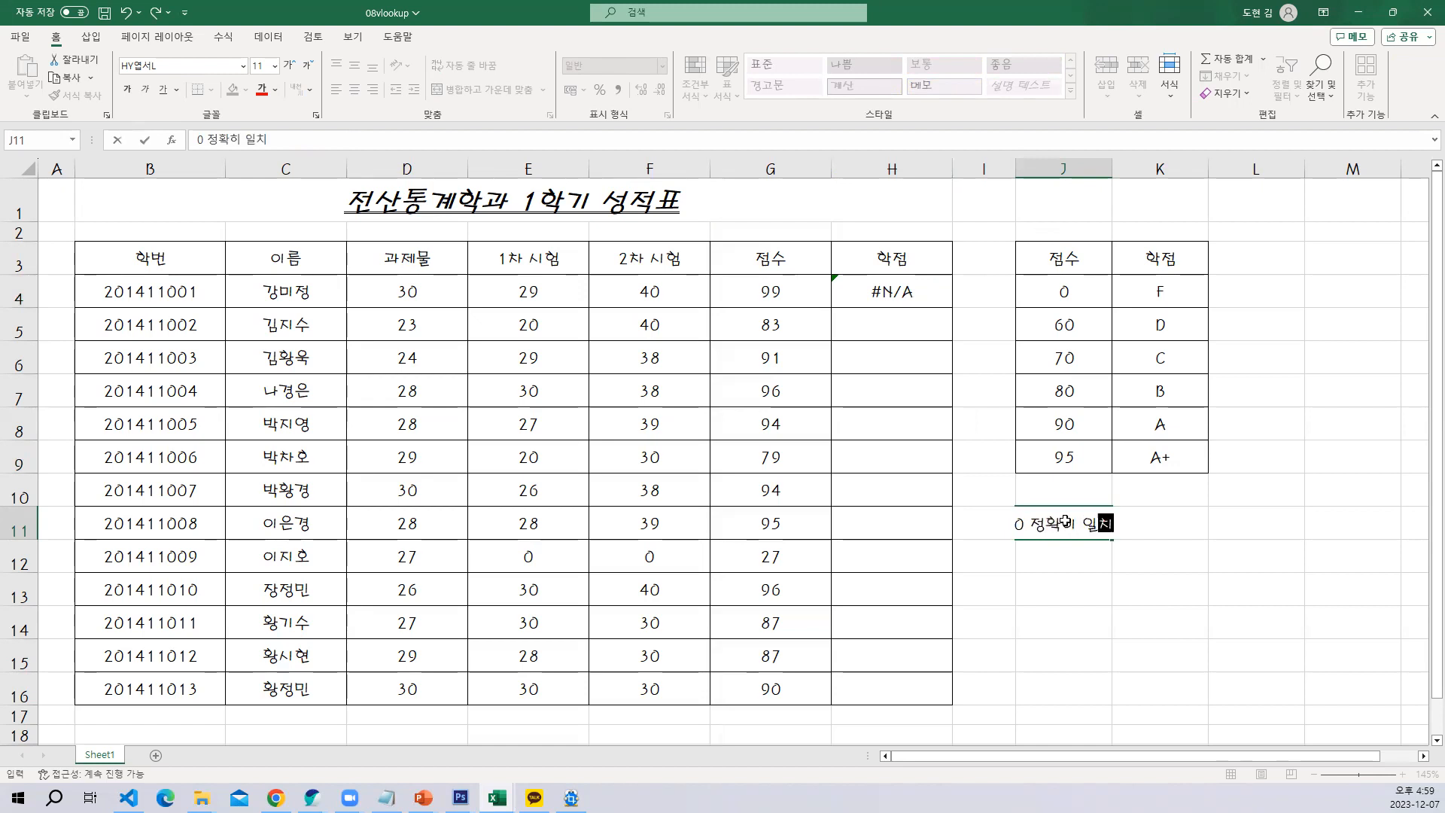
{"action": "key", "text": "Return"}
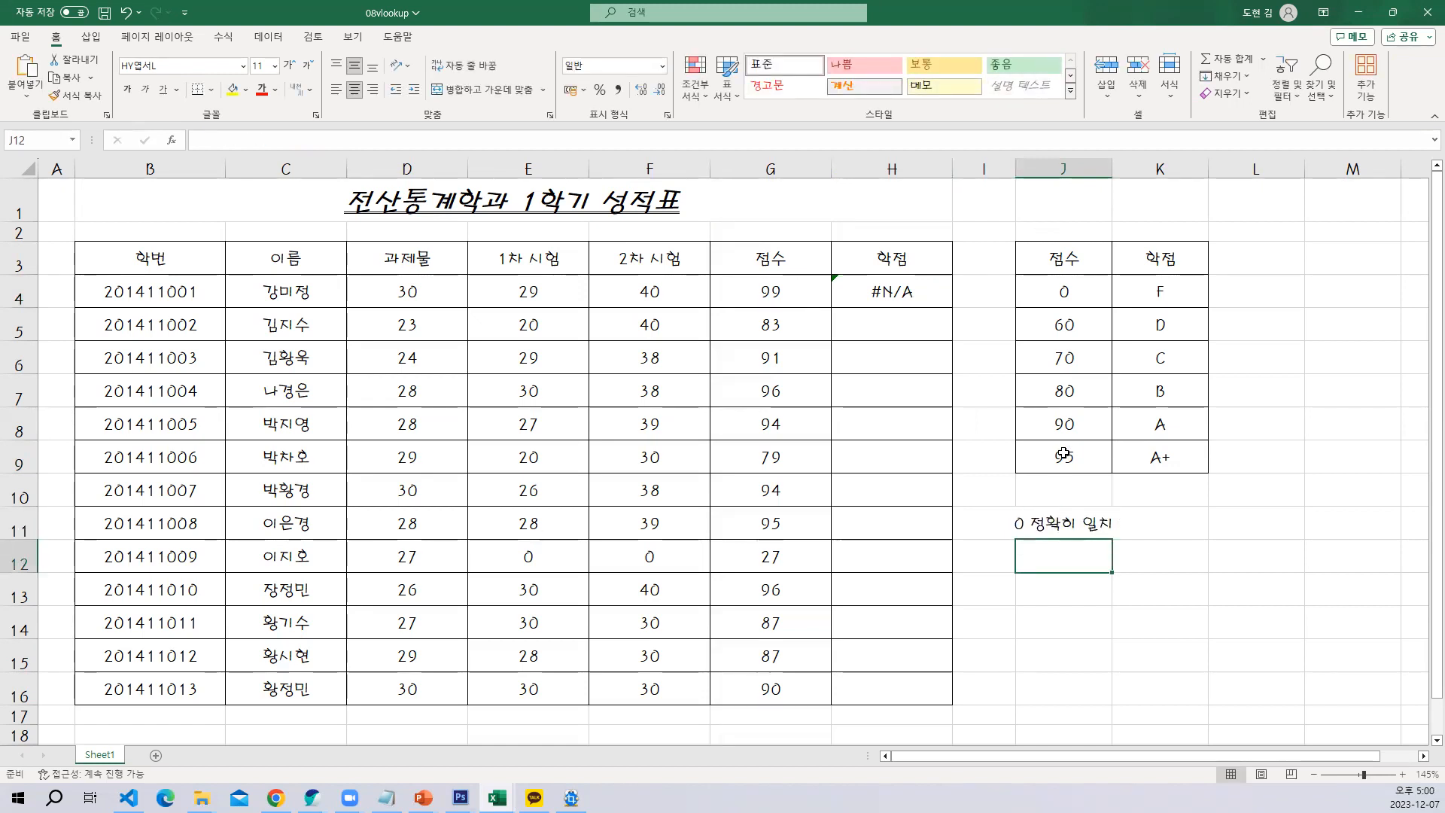
Fill the exact-match formula from H4 down to H16 and compare rows 11 and 16 with the grade table's 95 and 90 rows
{"action": "left_click", "coordinate": [876, 285]}
{"action": "left_click_drag", "start_coordinate": [943, 311], "coordinate": [945, 700]}
{"action": "left_click", "coordinate": [772, 522]}
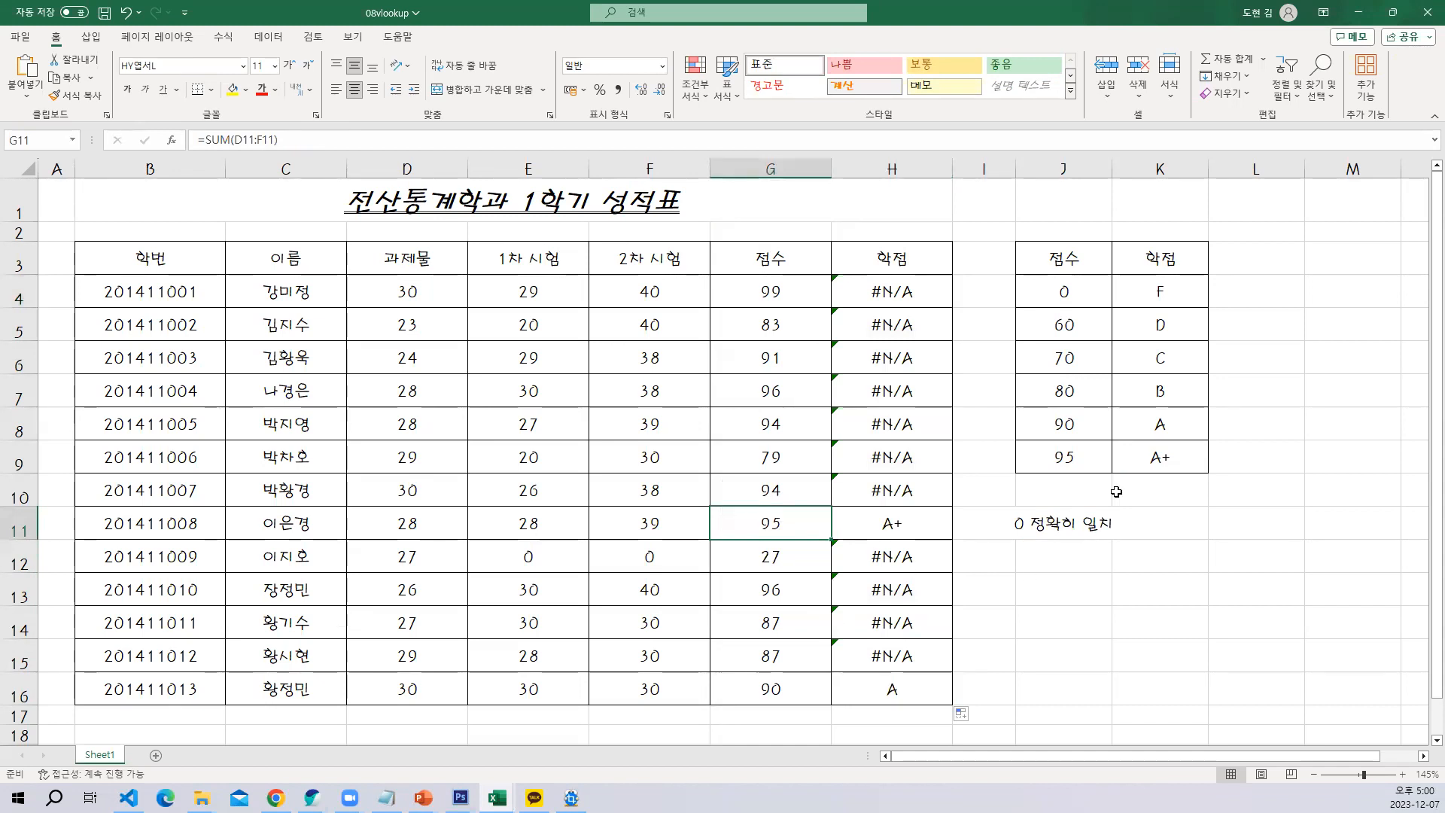
{"action": "left_click_drag", "start_coordinate": [1091, 461], "coordinate": [1125, 460]}
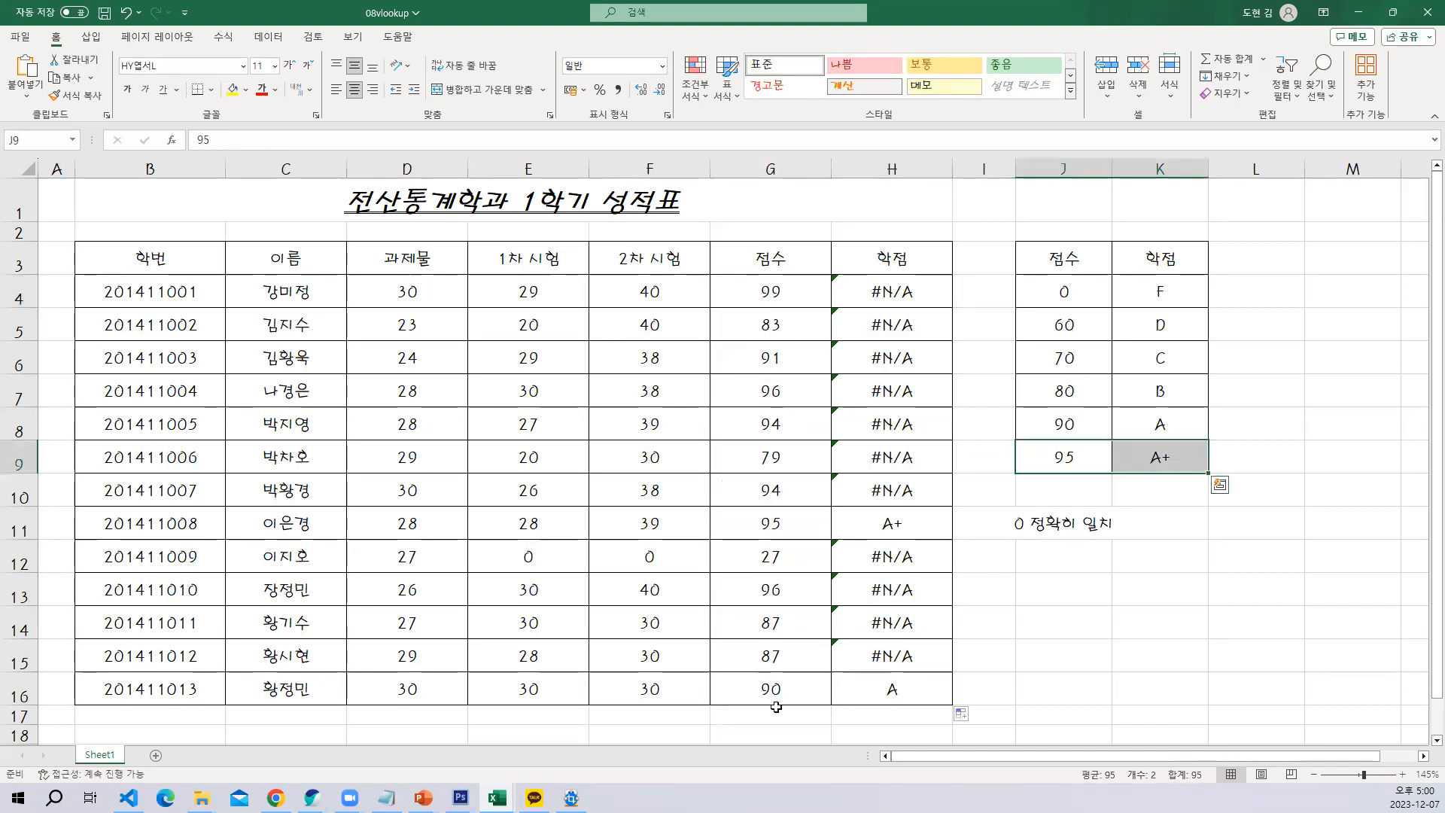
{"action": "left_click_drag", "start_coordinate": [779, 691], "coordinate": [937, 688]}
{"action": "left_click_drag", "start_coordinate": [1061, 423], "coordinate": [1141, 421]}
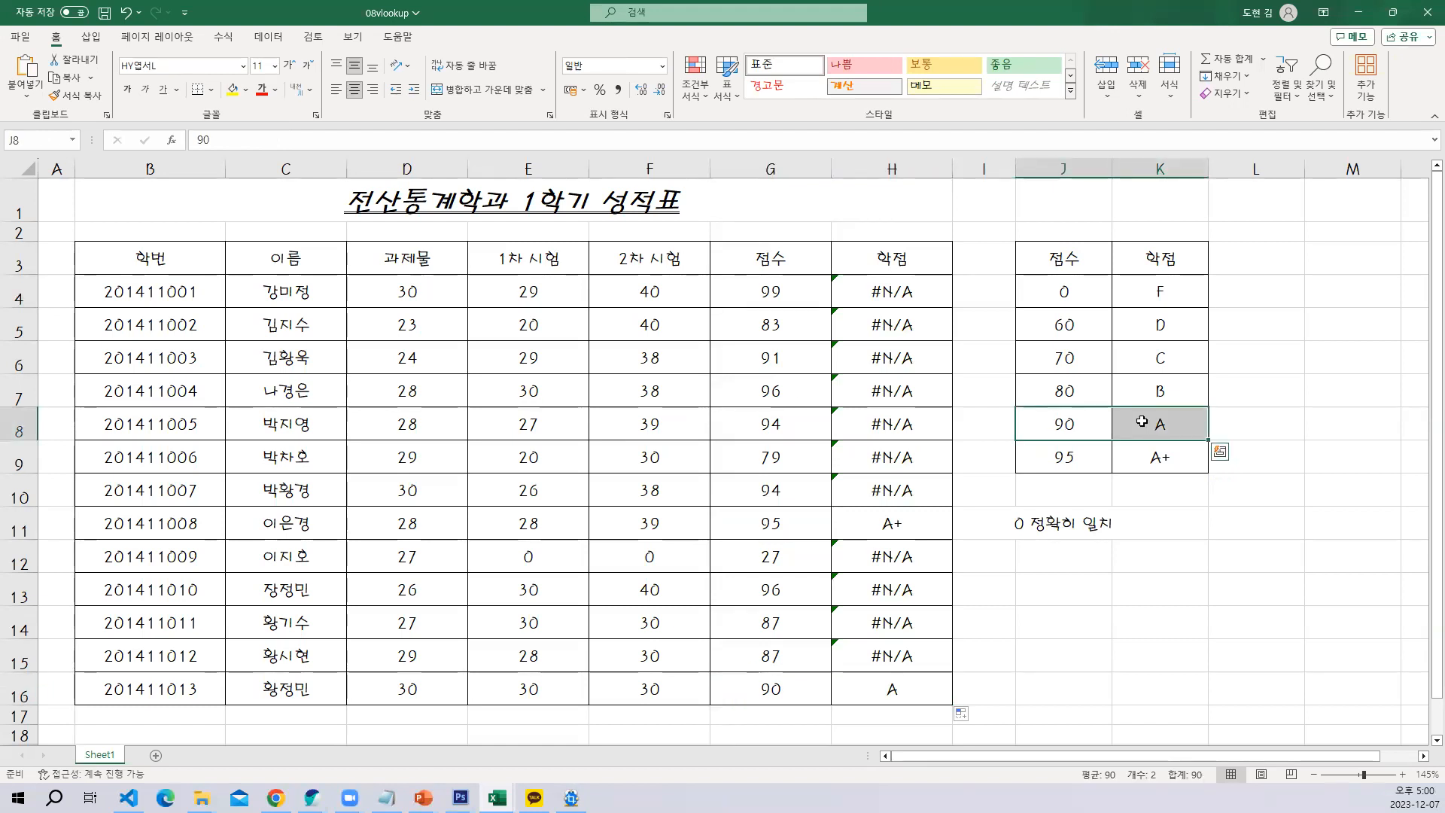
Clear the exact-match formulas from the 학점 cells H4:H16
{"action": "left_click_drag", "start_coordinate": [895, 325], "coordinate": [893, 688]}
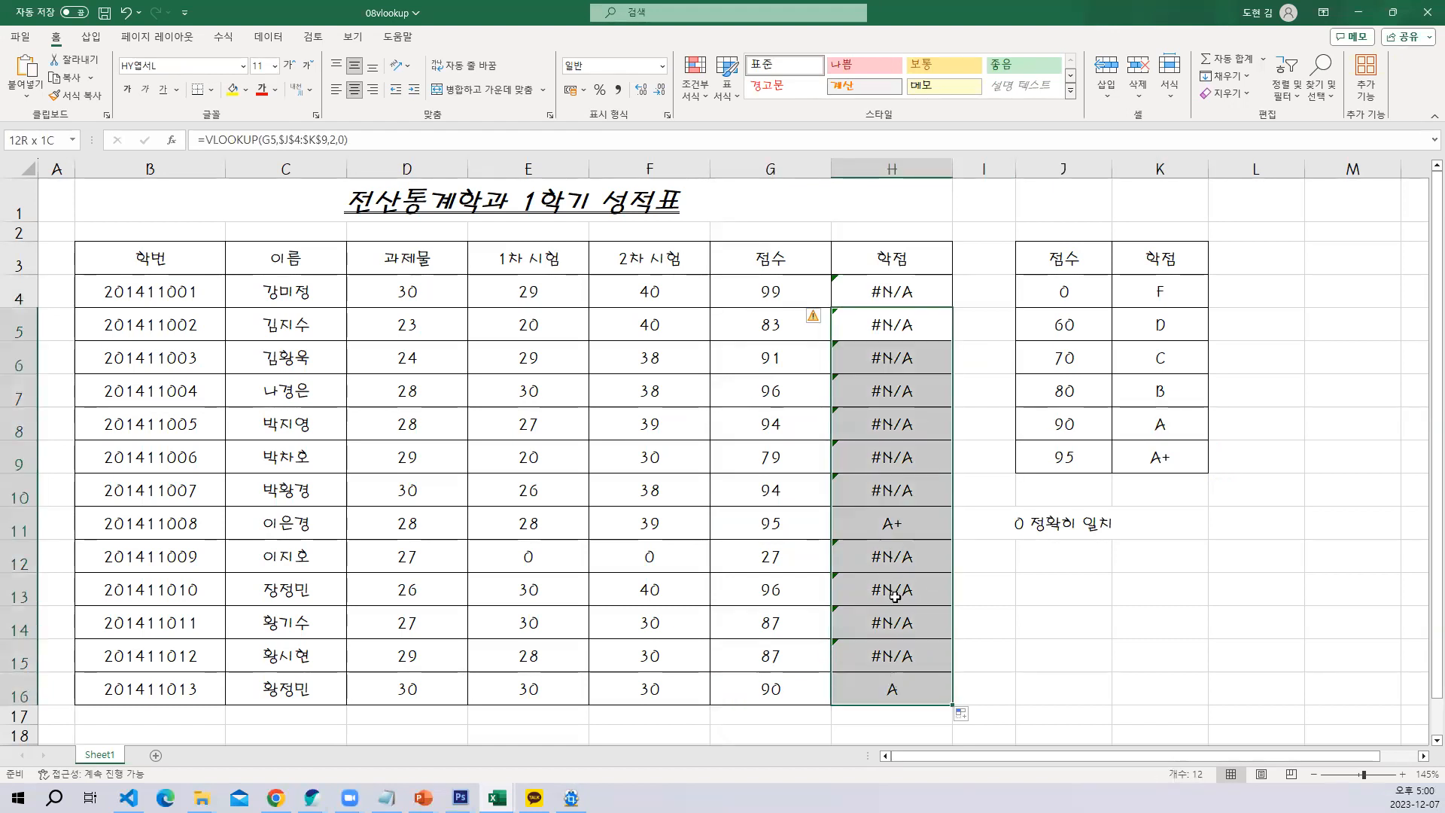
{"action": "key", "text": "Delete"}
{"action": "left_click", "coordinate": [890, 295]}
{"action": "key", "text": "Delete"}
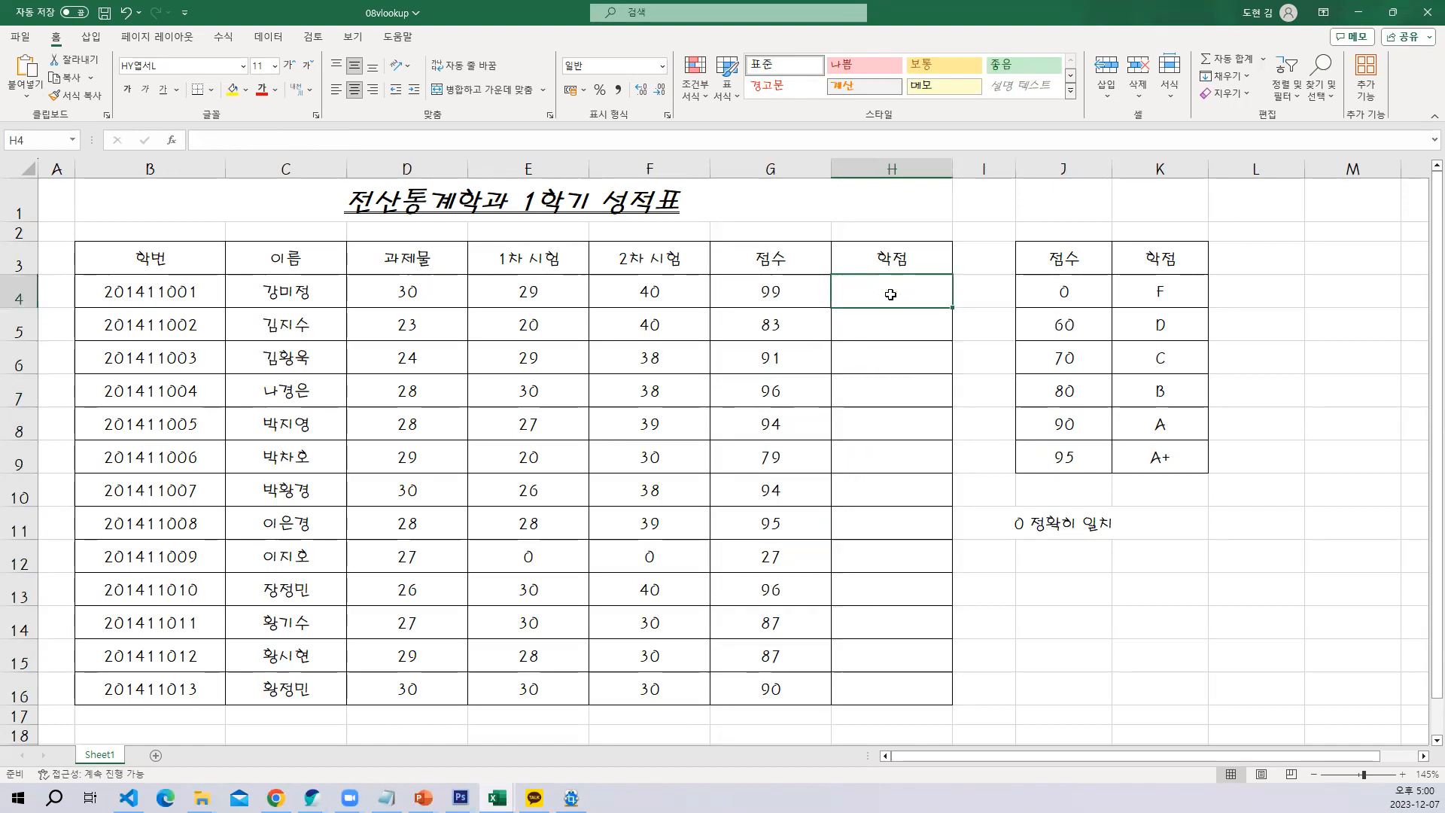
Enter the note "1 가까운 미만" in cell J12
{"action": "left_click", "coordinate": [1068, 564]}
{"action": "type", "text": "1 가까운 밈"}
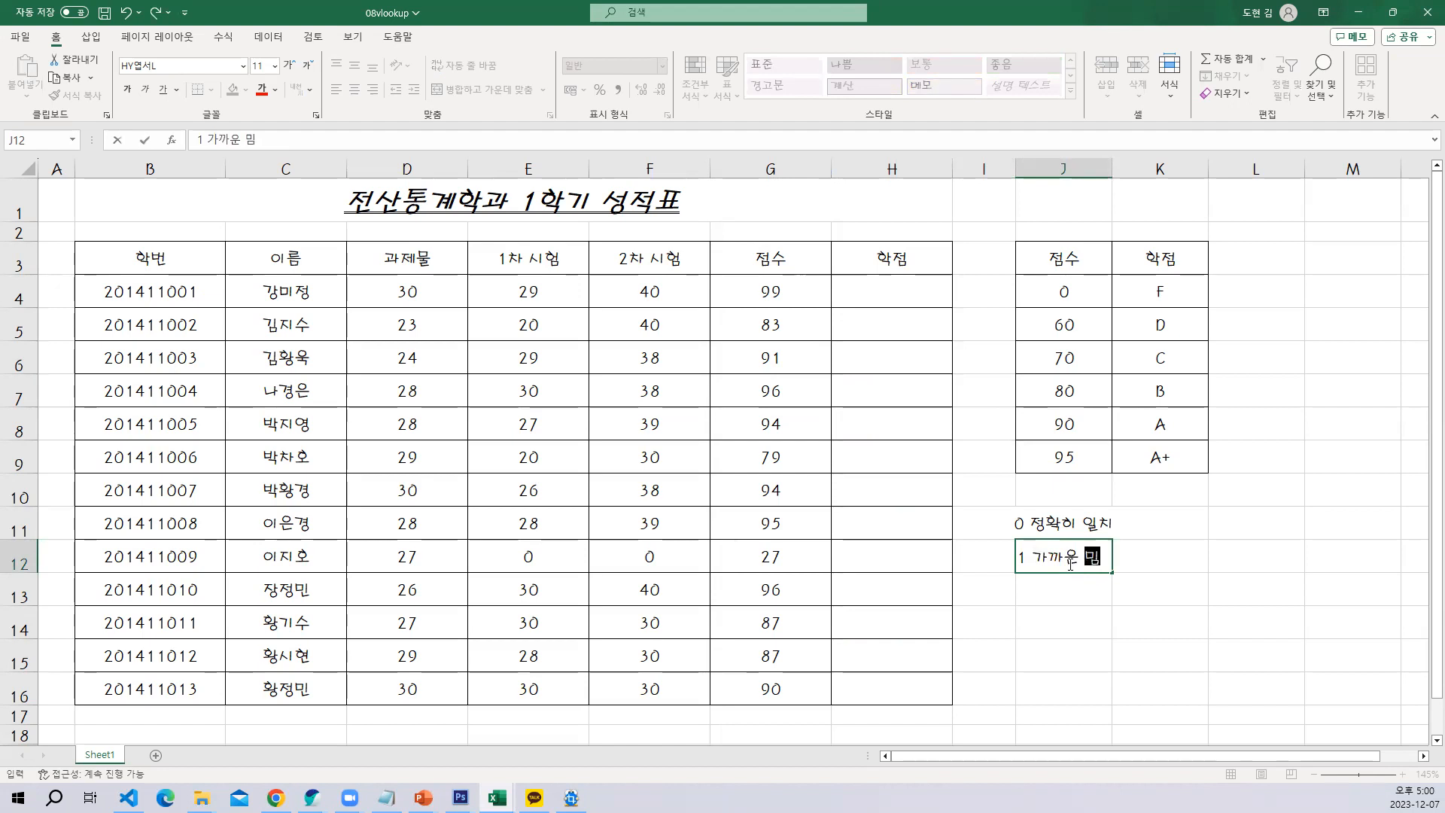
{"action": "type", "text": "만"}
{"action": "key", "text": "Return"}
Begin a new VLOOKUP in H4 that looks up G4 in the absolute grade table range $J$4:$K$9
{"action": "left_click", "coordinate": [888, 291]}
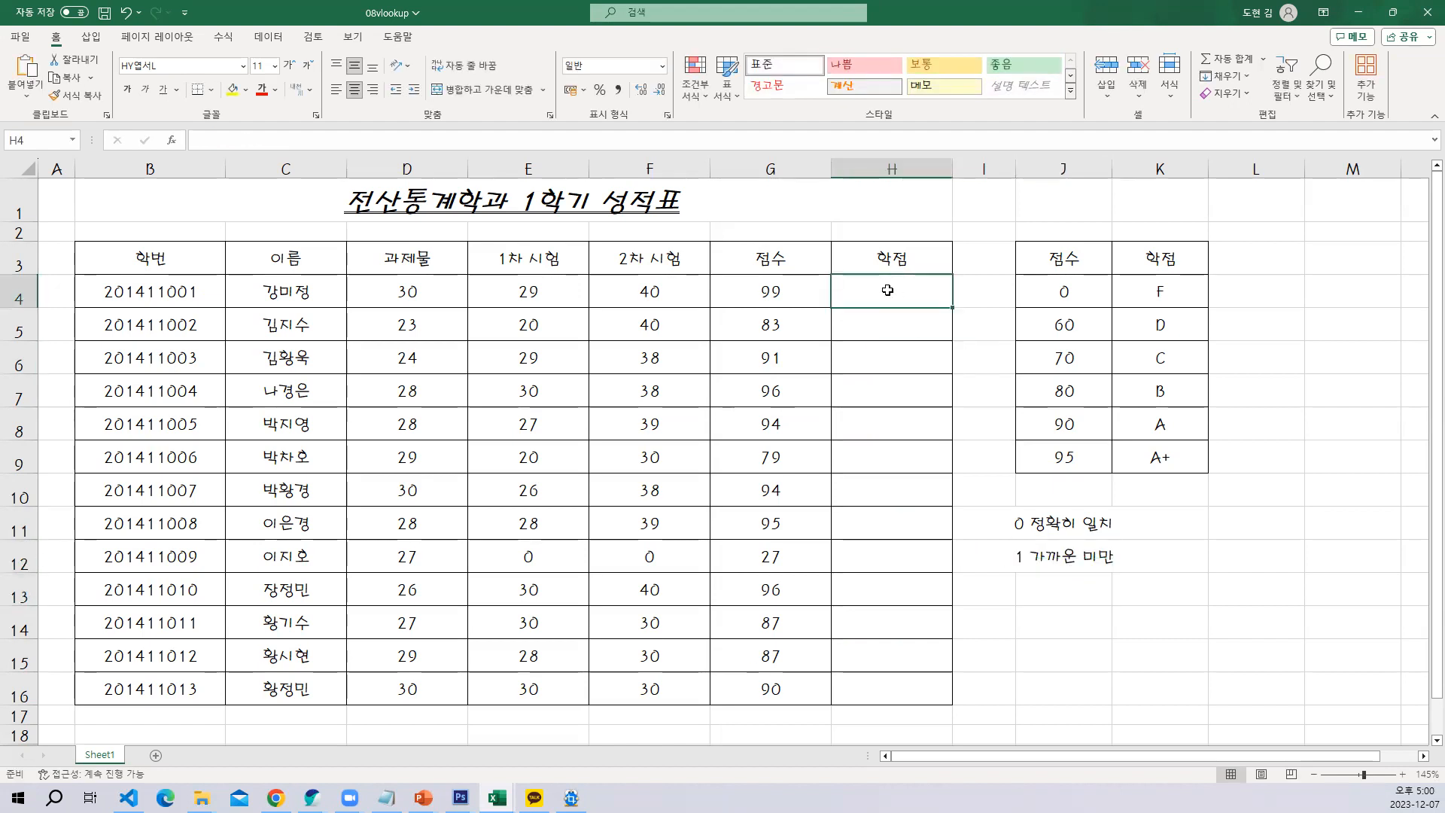
{"action": "type", "text": "=vl"}
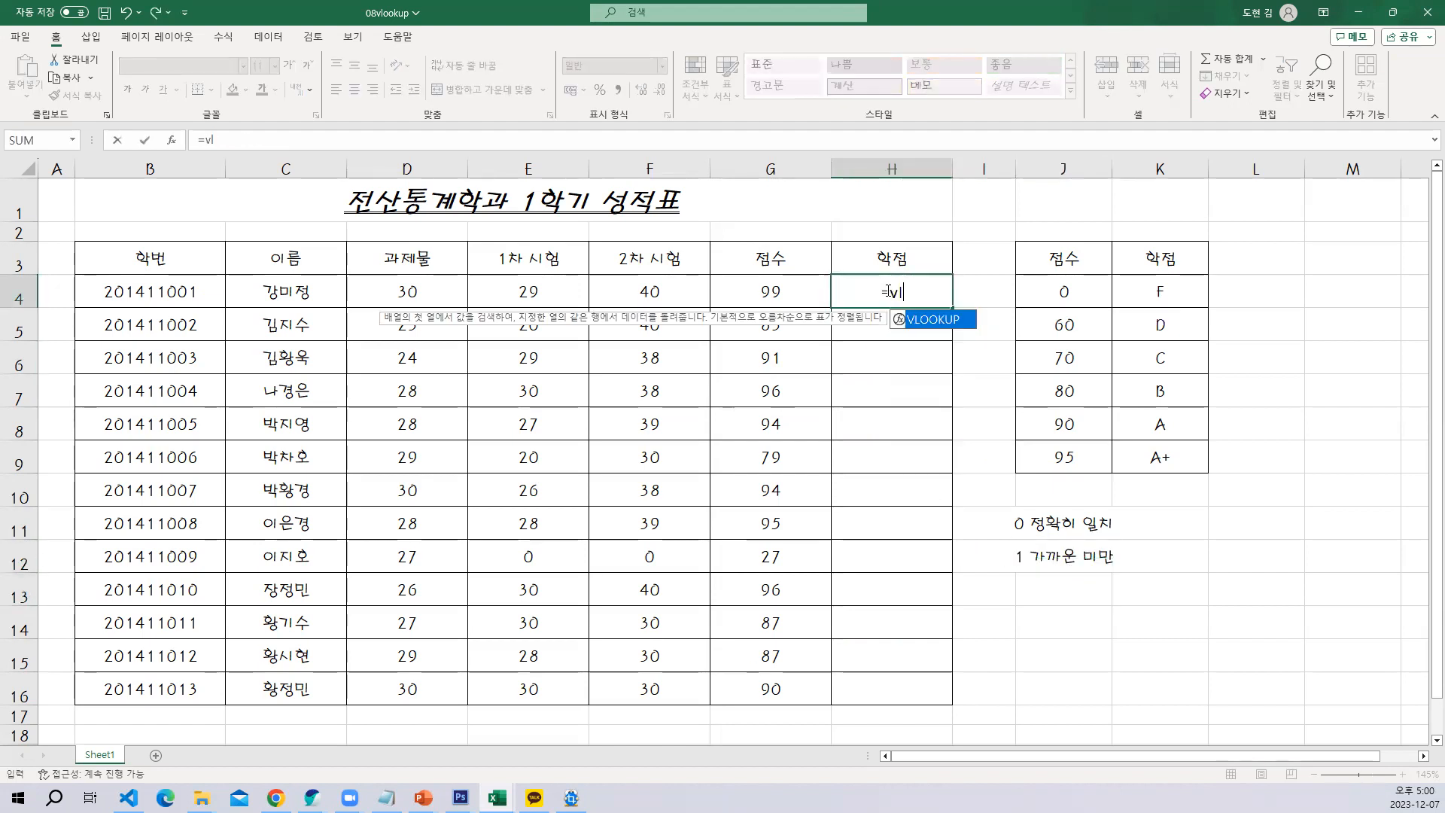
{"action": "double_click", "coordinate": [947, 322]}
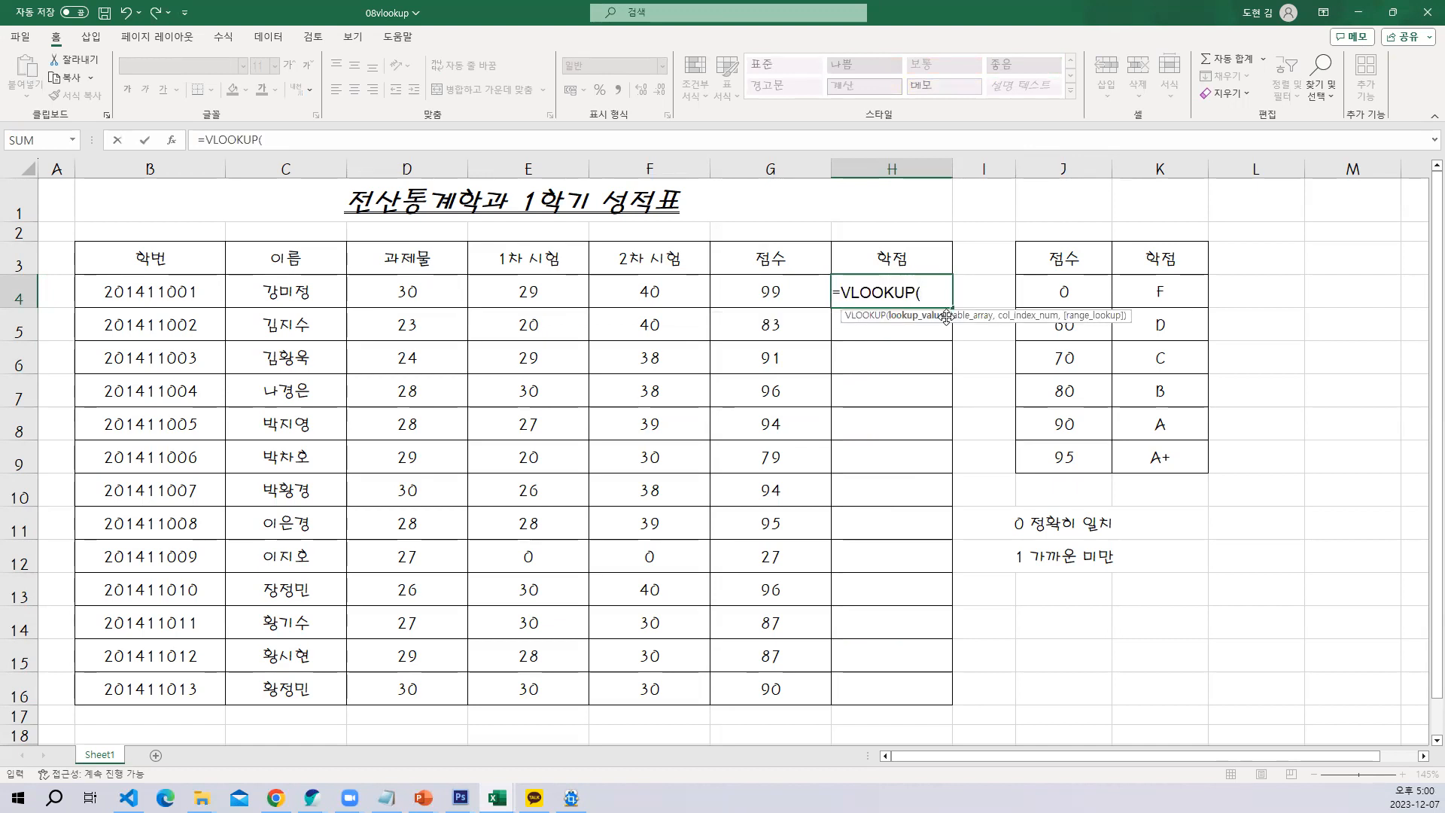
{"action": "key", "text": "ctrl+a"}
{"action": "left_click", "coordinate": [771, 288]}
{"action": "key", "text": "Tab"}
{"action": "left_click_drag", "start_coordinate": [1063, 278], "coordinate": [1179, 450]}
{"action": "key", "text": "F4"}
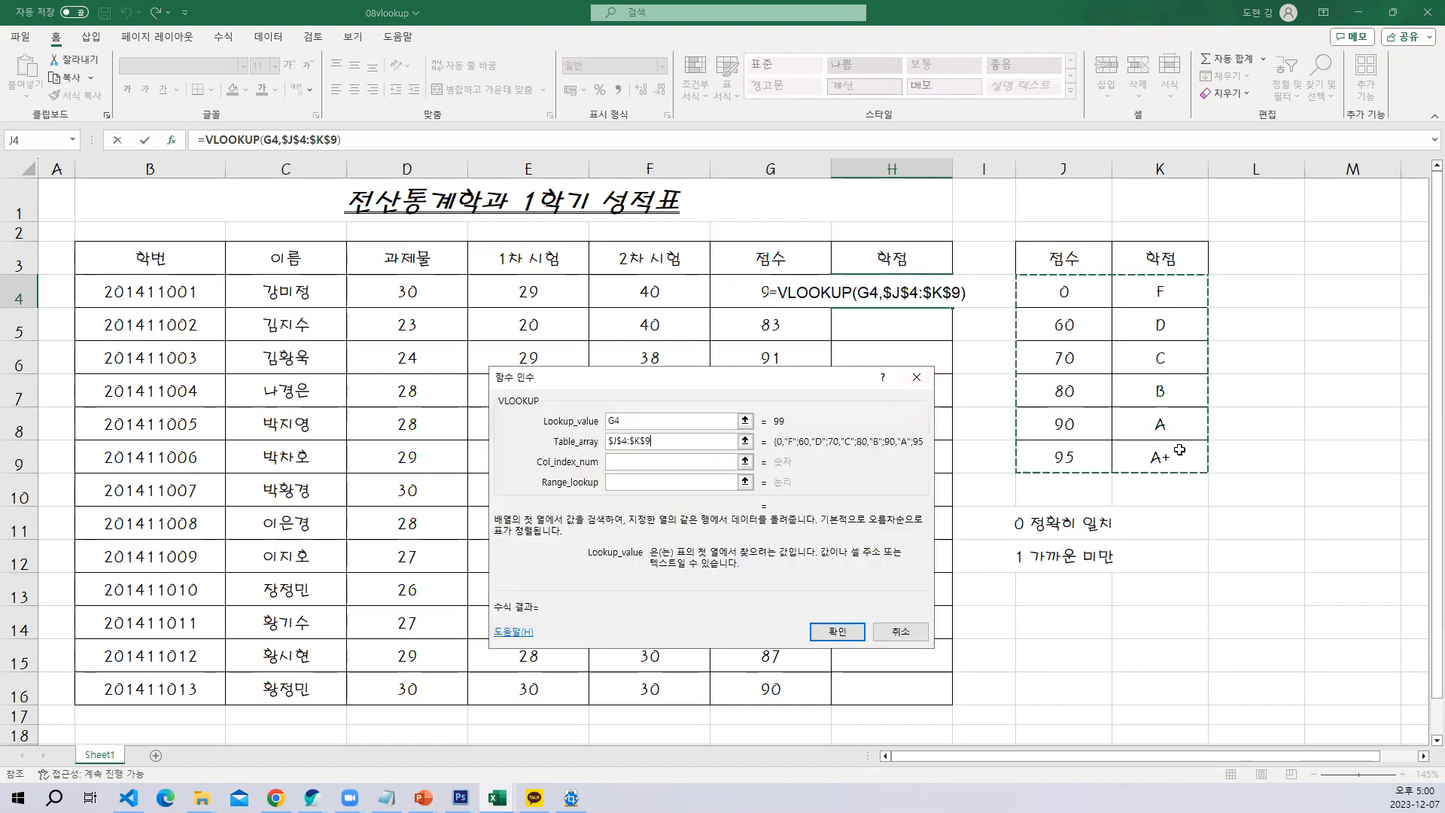
Finish the VLOOKUP with column index 2 and range lookup 1, and fill it down the 학점 column to H16
{"action": "left_click", "coordinate": [621, 460]}
{"action": "type", "text": "2"}
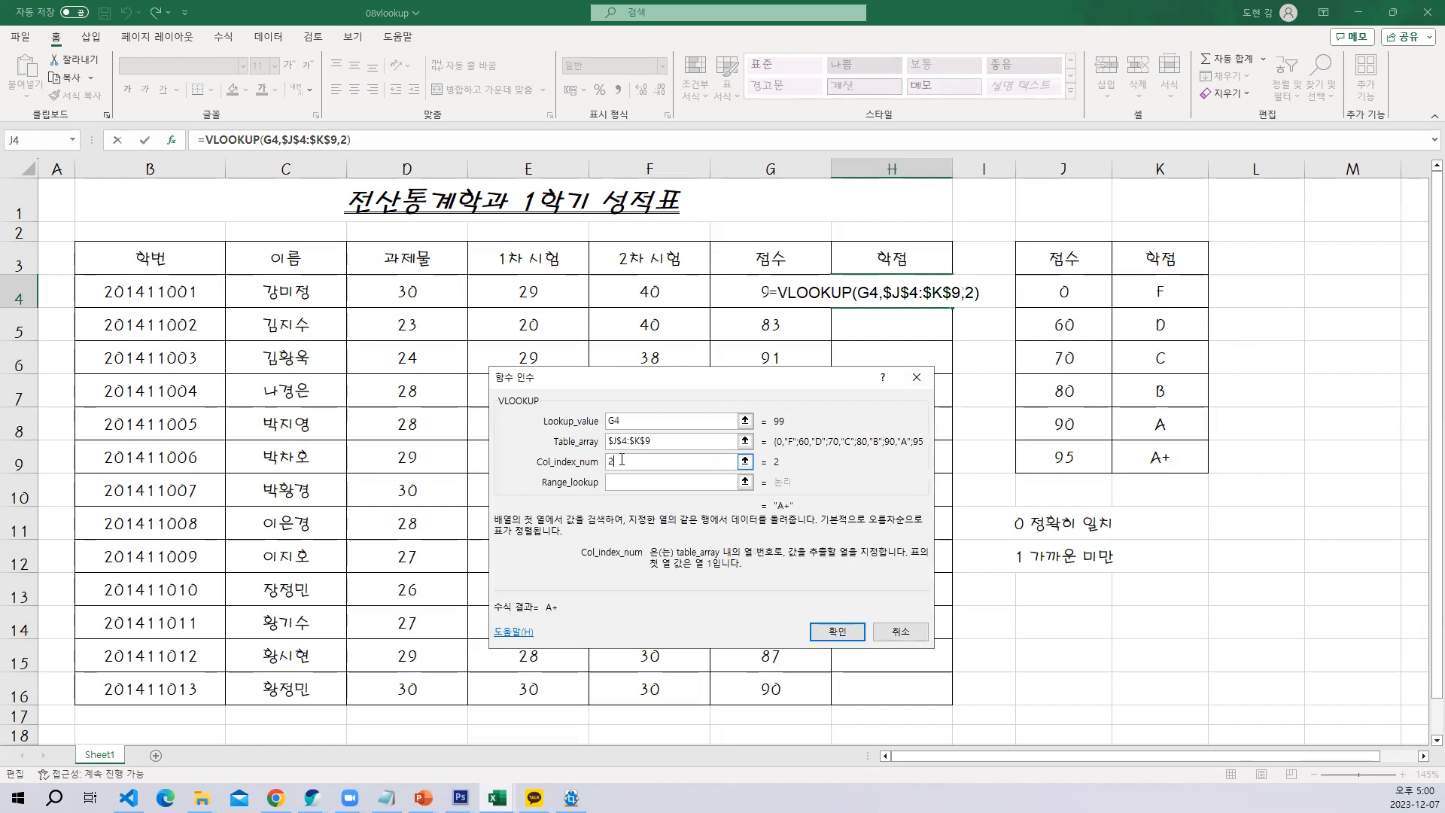
{"action": "left_click", "coordinate": [646, 483]}
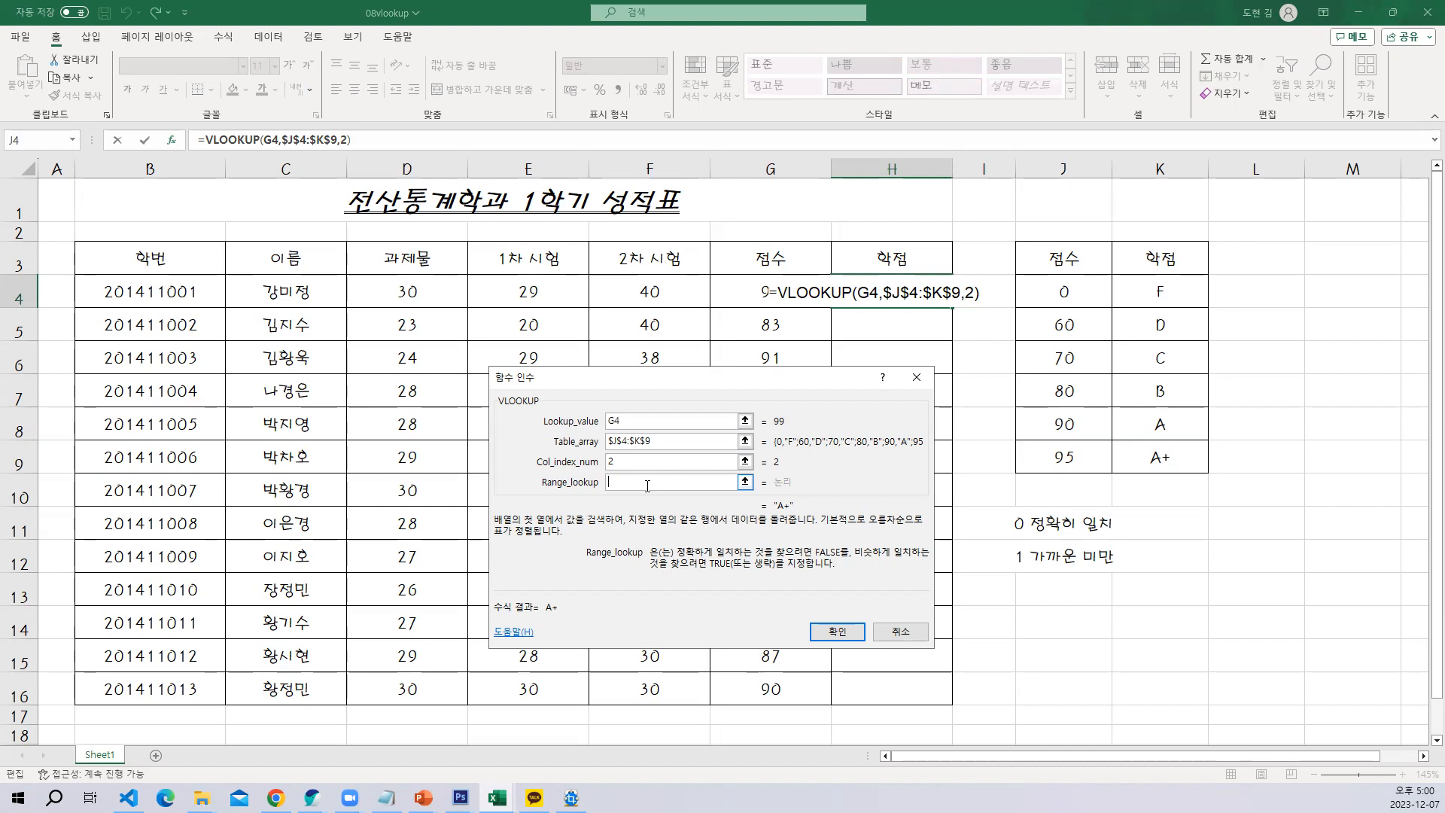
{"action": "type", "text": "1"}
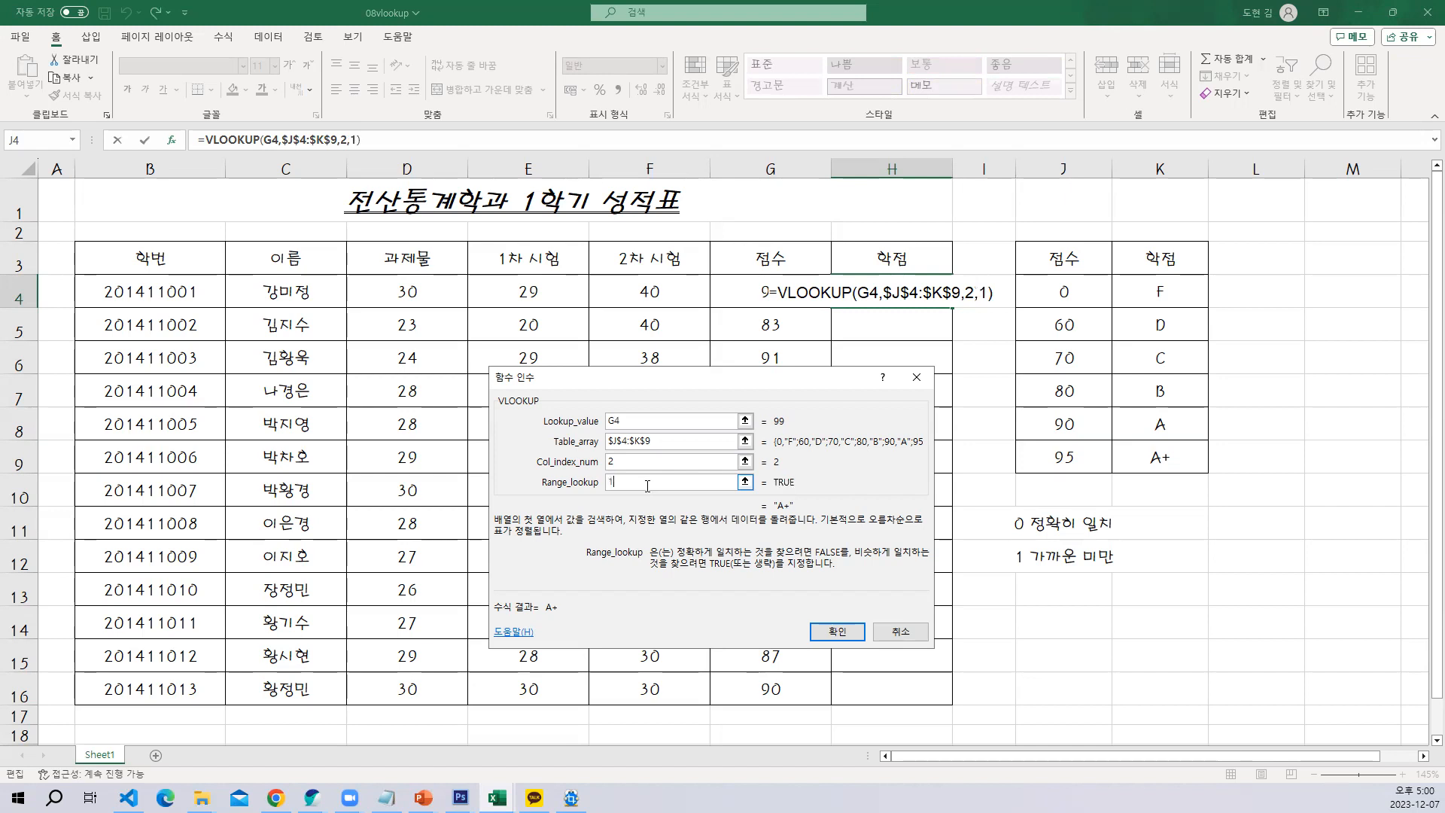
{"action": "left_click", "coordinate": [819, 636]}
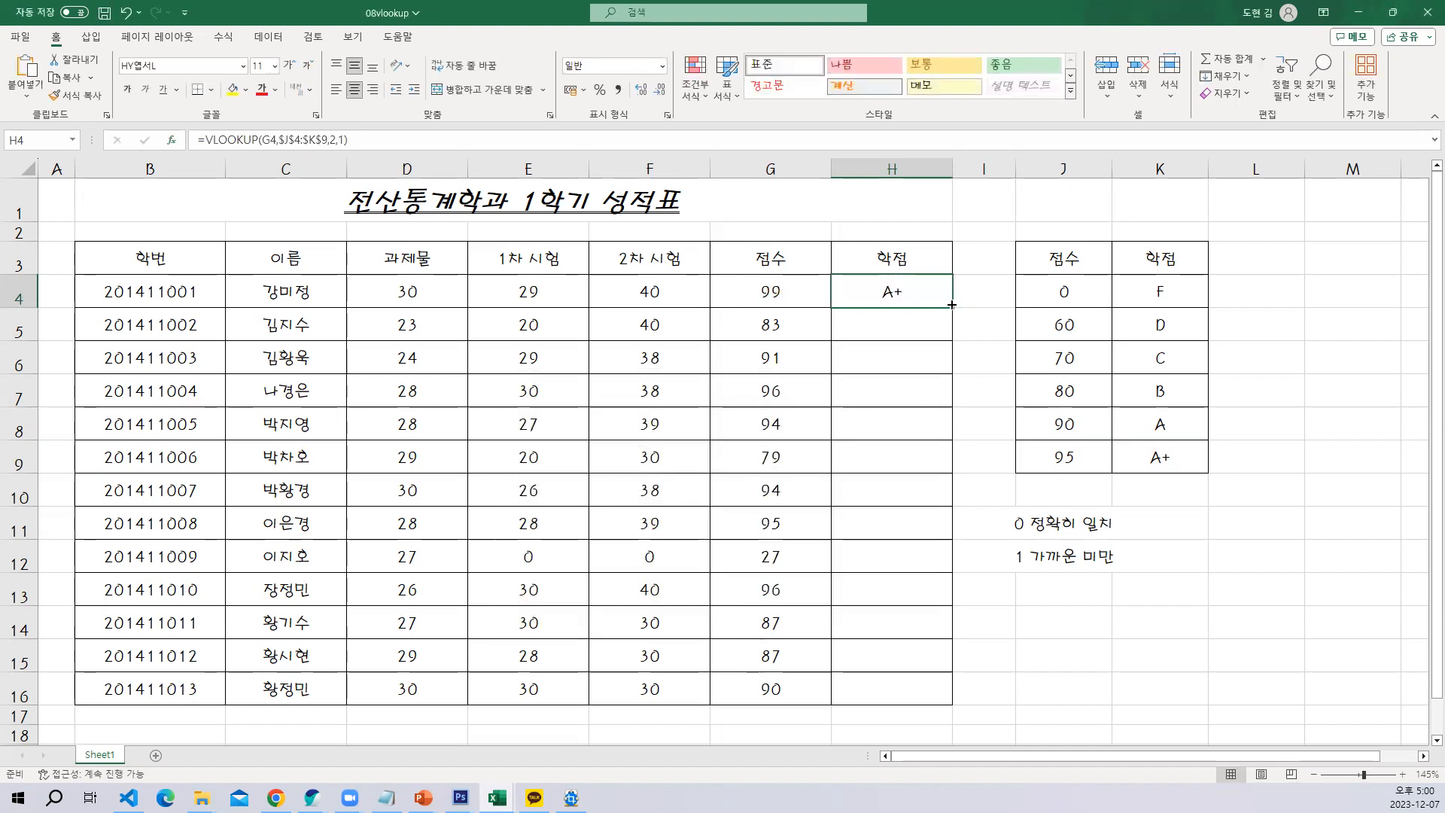
{"action": "left_click_drag", "start_coordinate": [951, 361], "coordinate": [954, 698]}
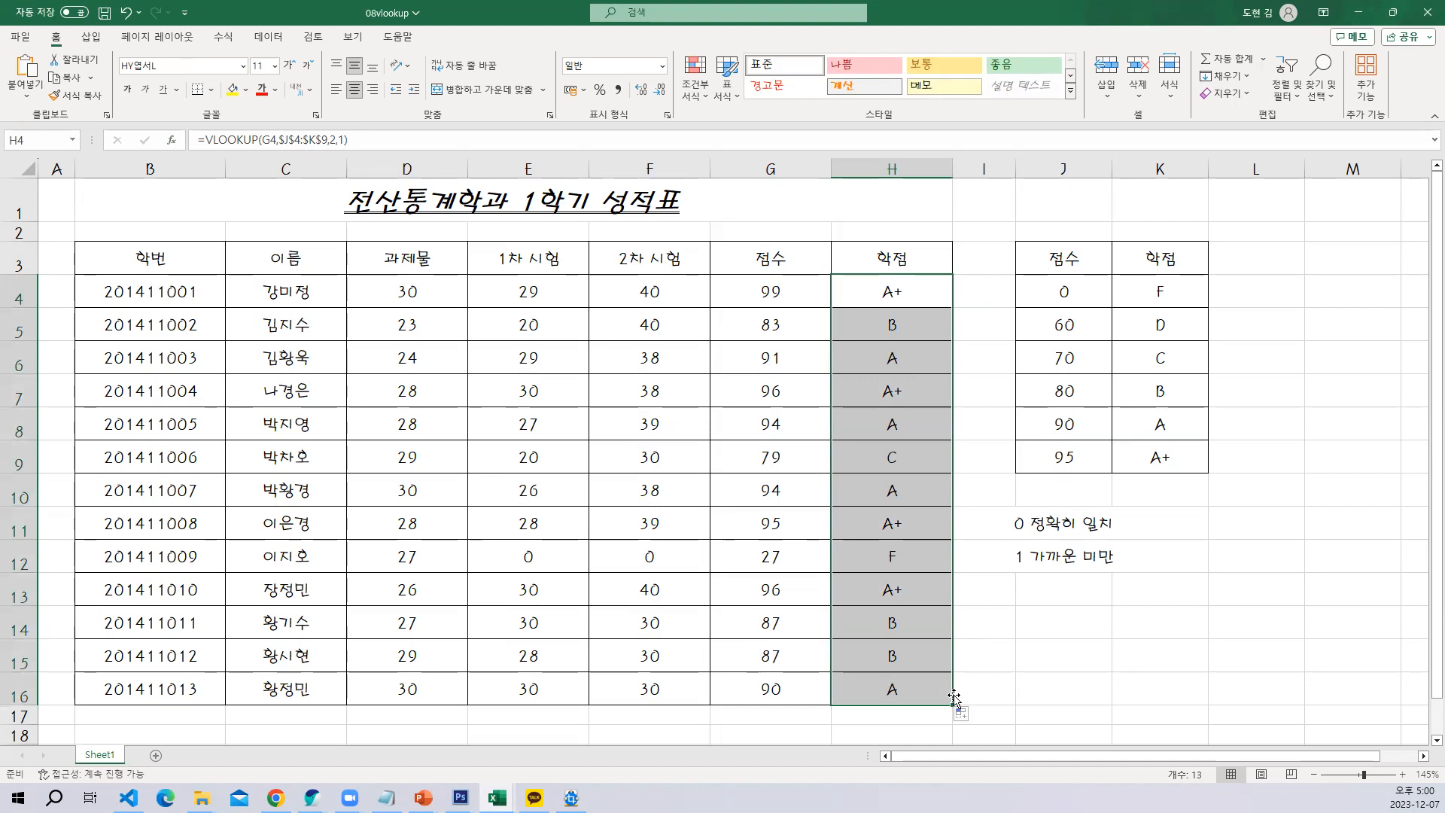
{"action": "left_click", "coordinate": [1102, 632]}
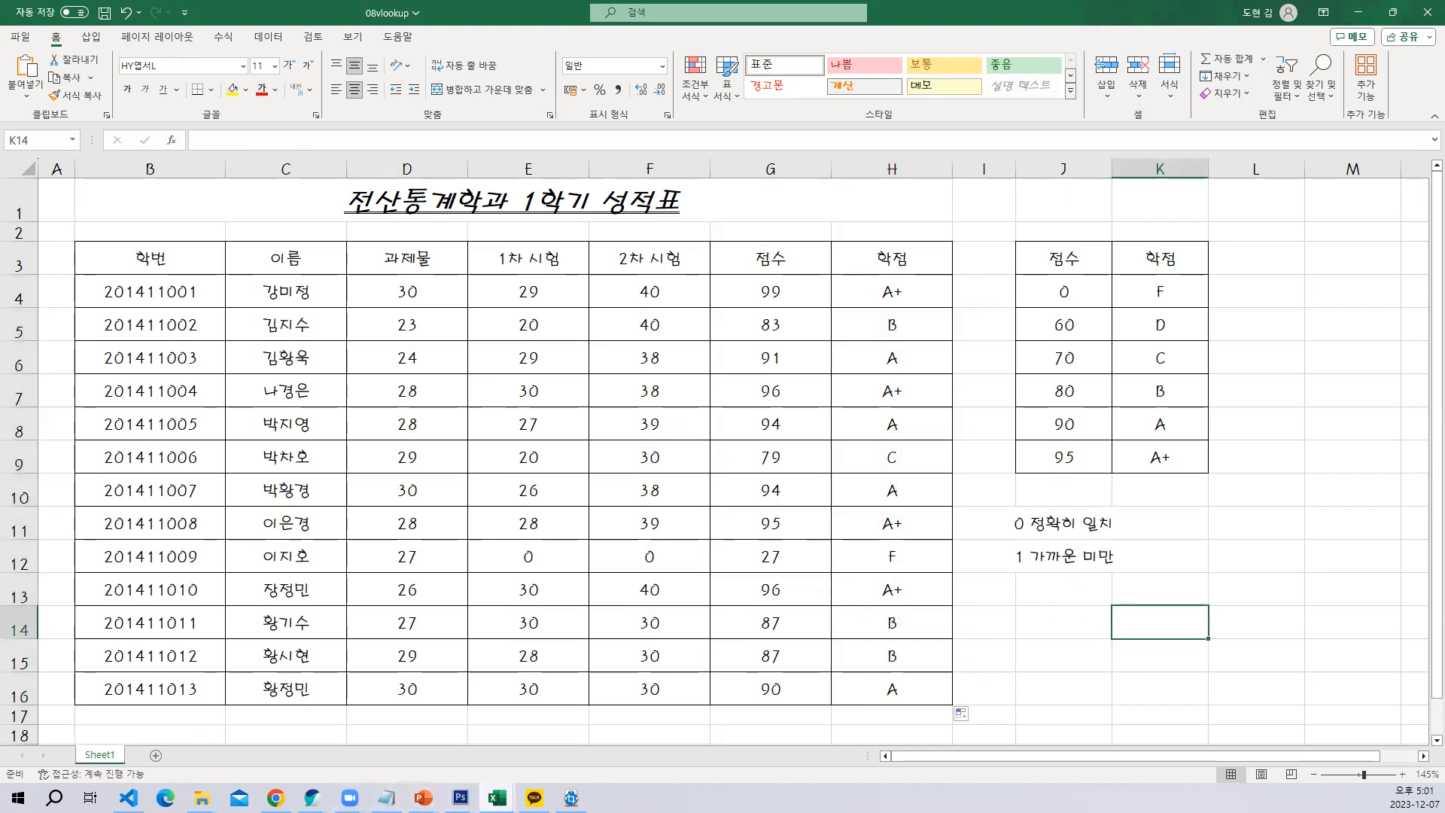
Switch to the 10상품과지역_완성 workbook and review the text-lookup note in M10 against the 상품코드 and 지역코드 columns
{"action": "mouse_move", "coordinate": [496, 796]}
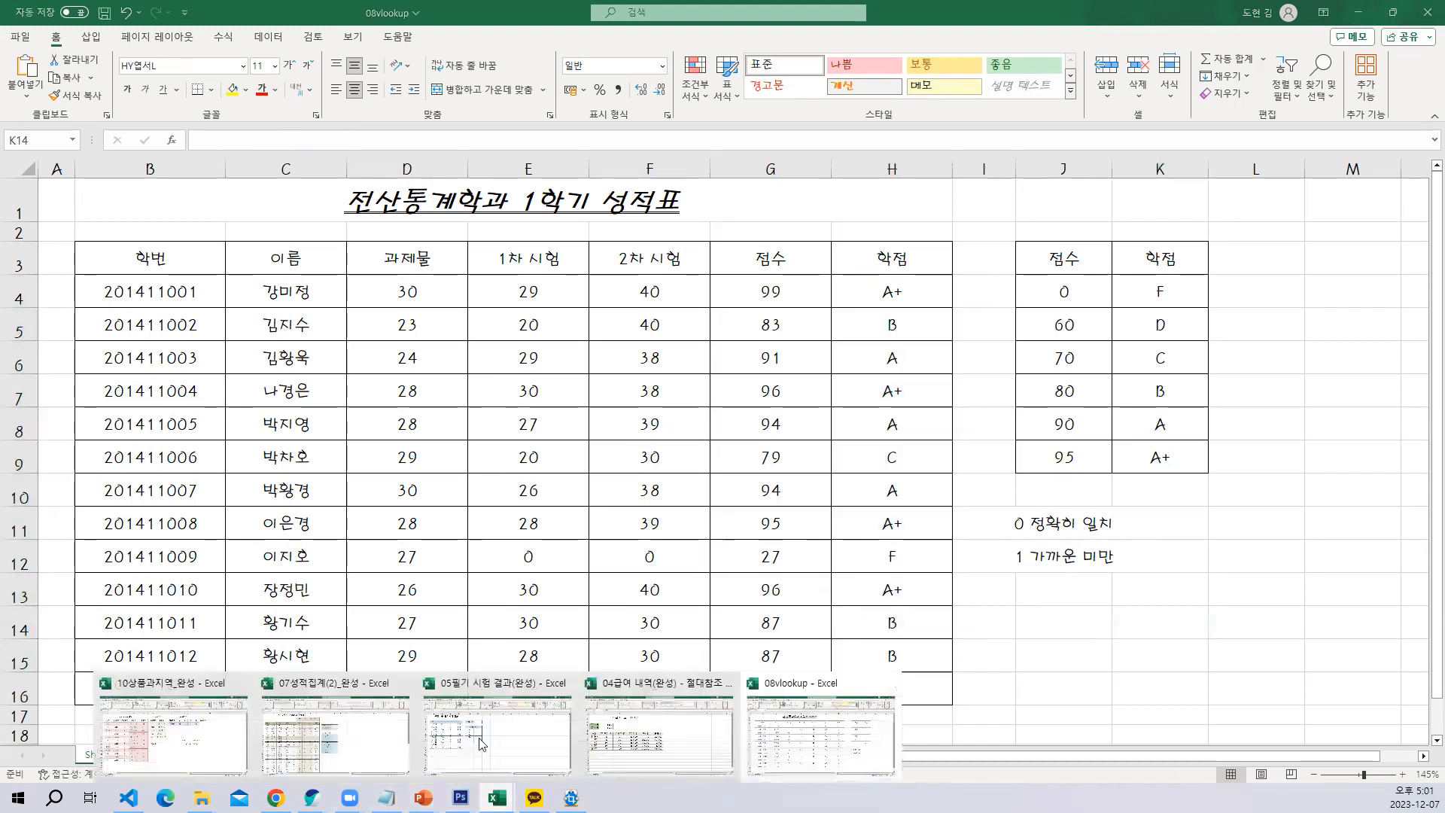
{"action": "left_click", "coordinate": [210, 743]}
{"action": "left_click", "coordinate": [992, 561]}
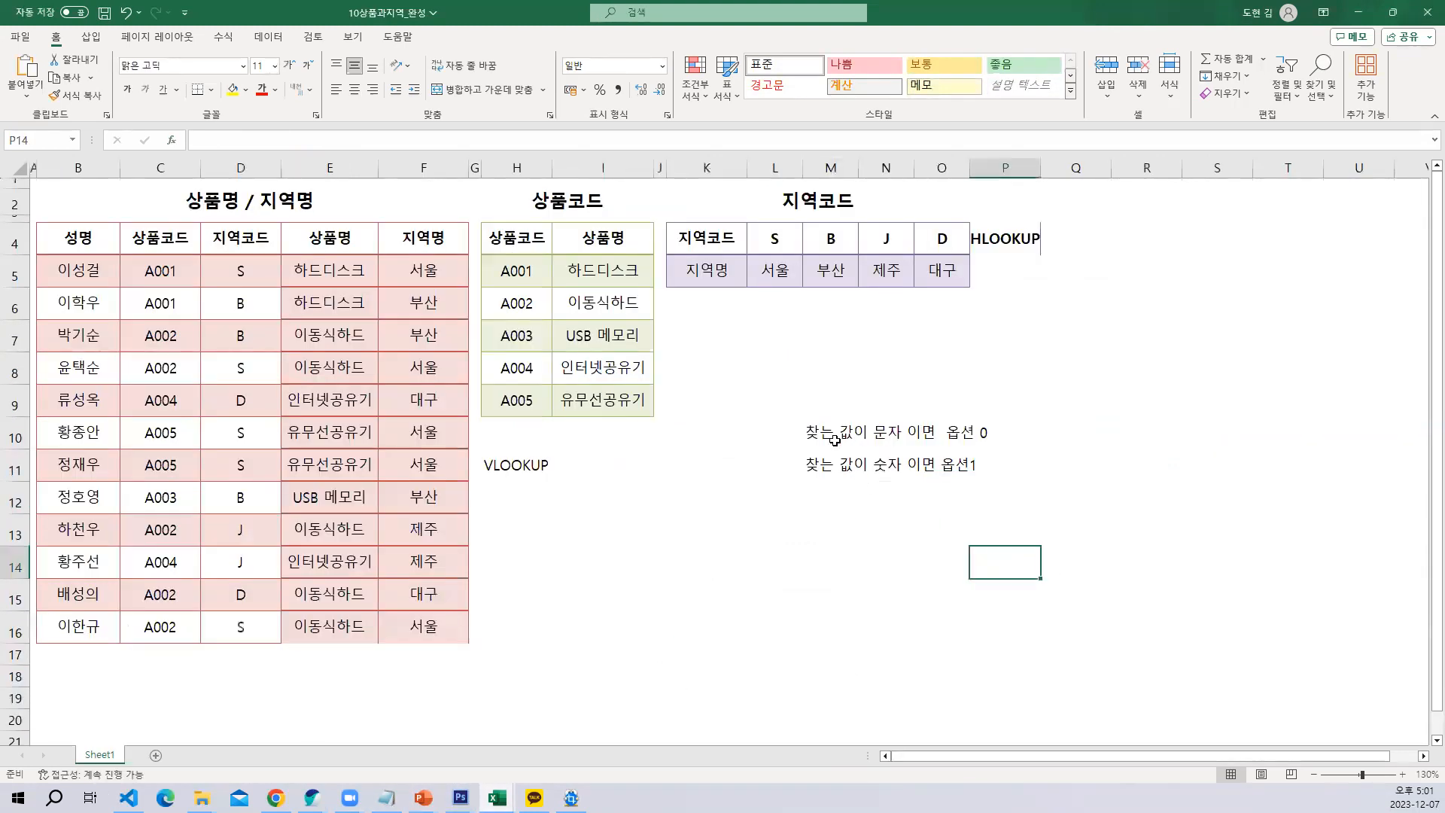
{"action": "left_click", "coordinate": [833, 440]}
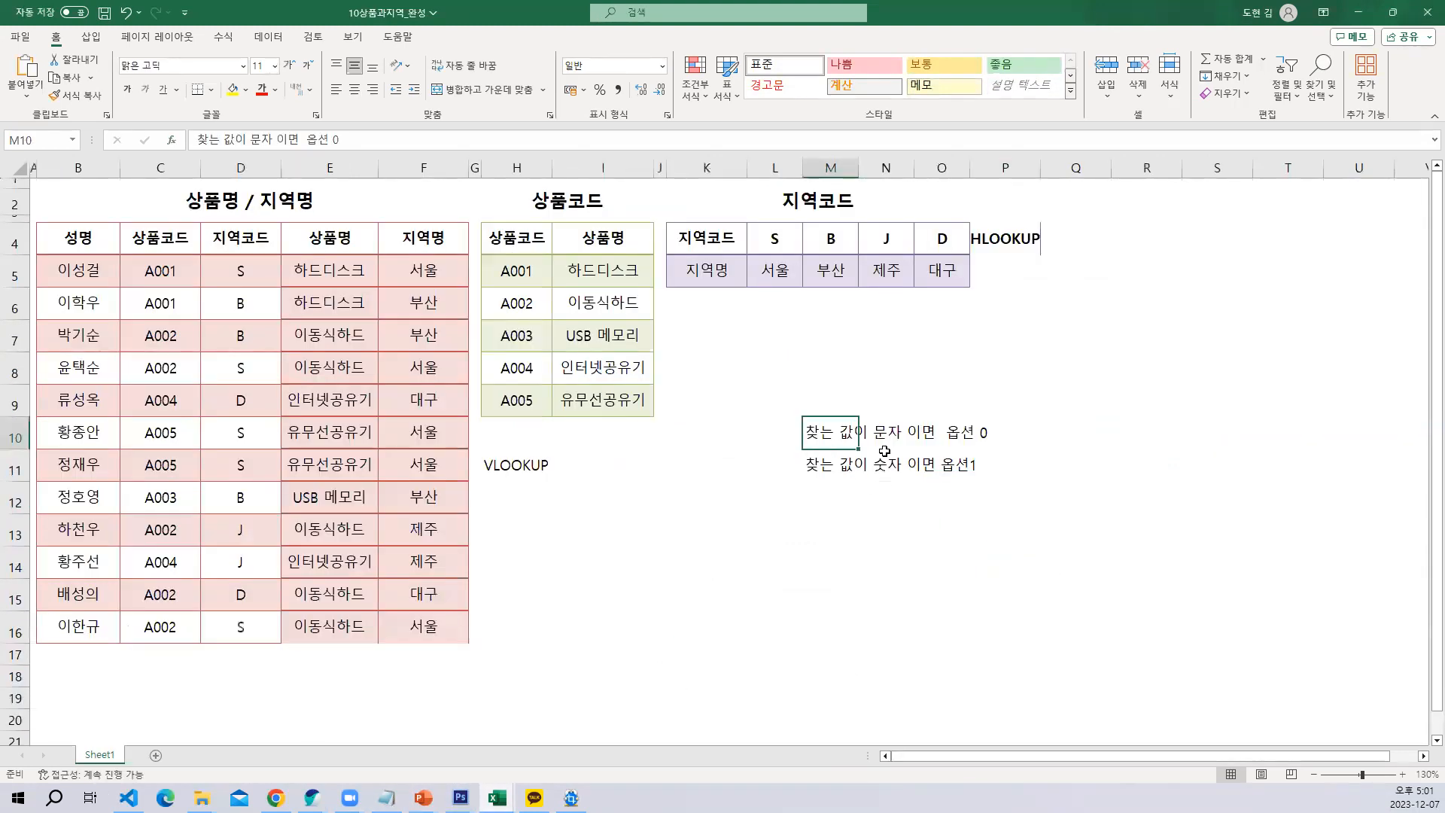
{"action": "left_click", "coordinate": [166, 265]}
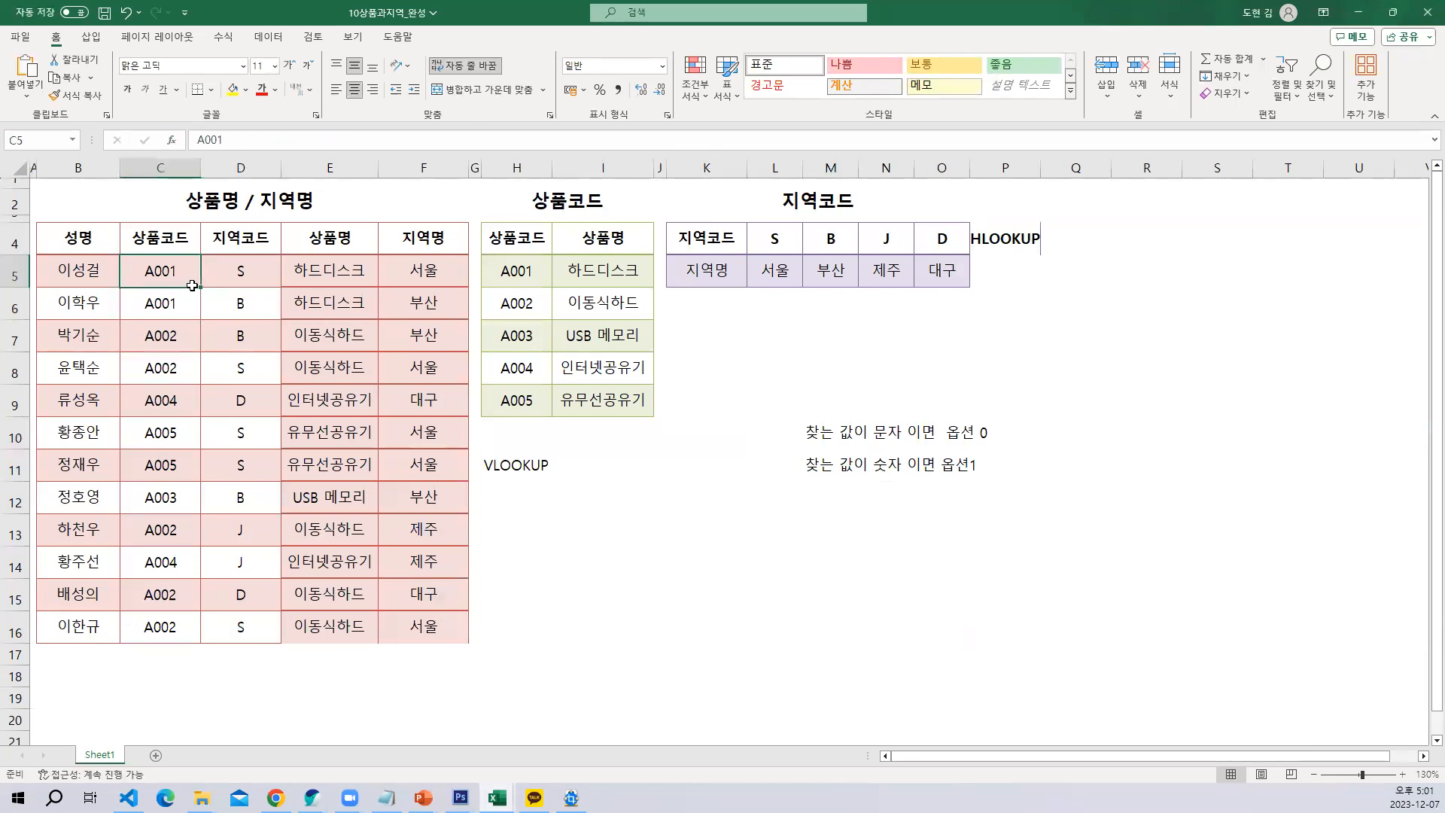
{"action": "left_click_drag", "start_coordinate": [196, 285], "coordinate": [239, 577]}
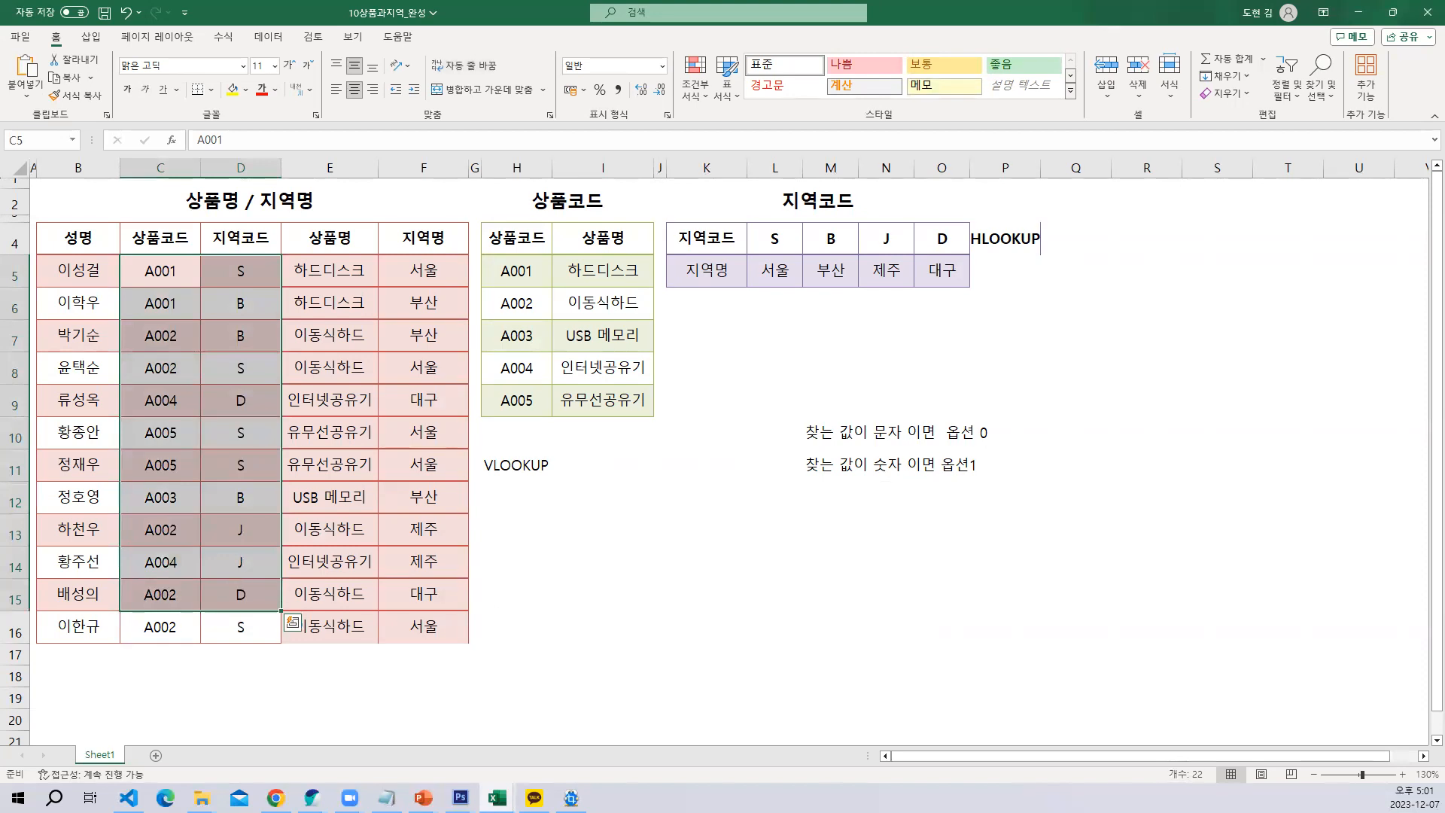
Return to the 08vlookup workbook and inspect the VLOOKUP formula in H4
{"action": "left_click", "coordinate": [497, 798]}
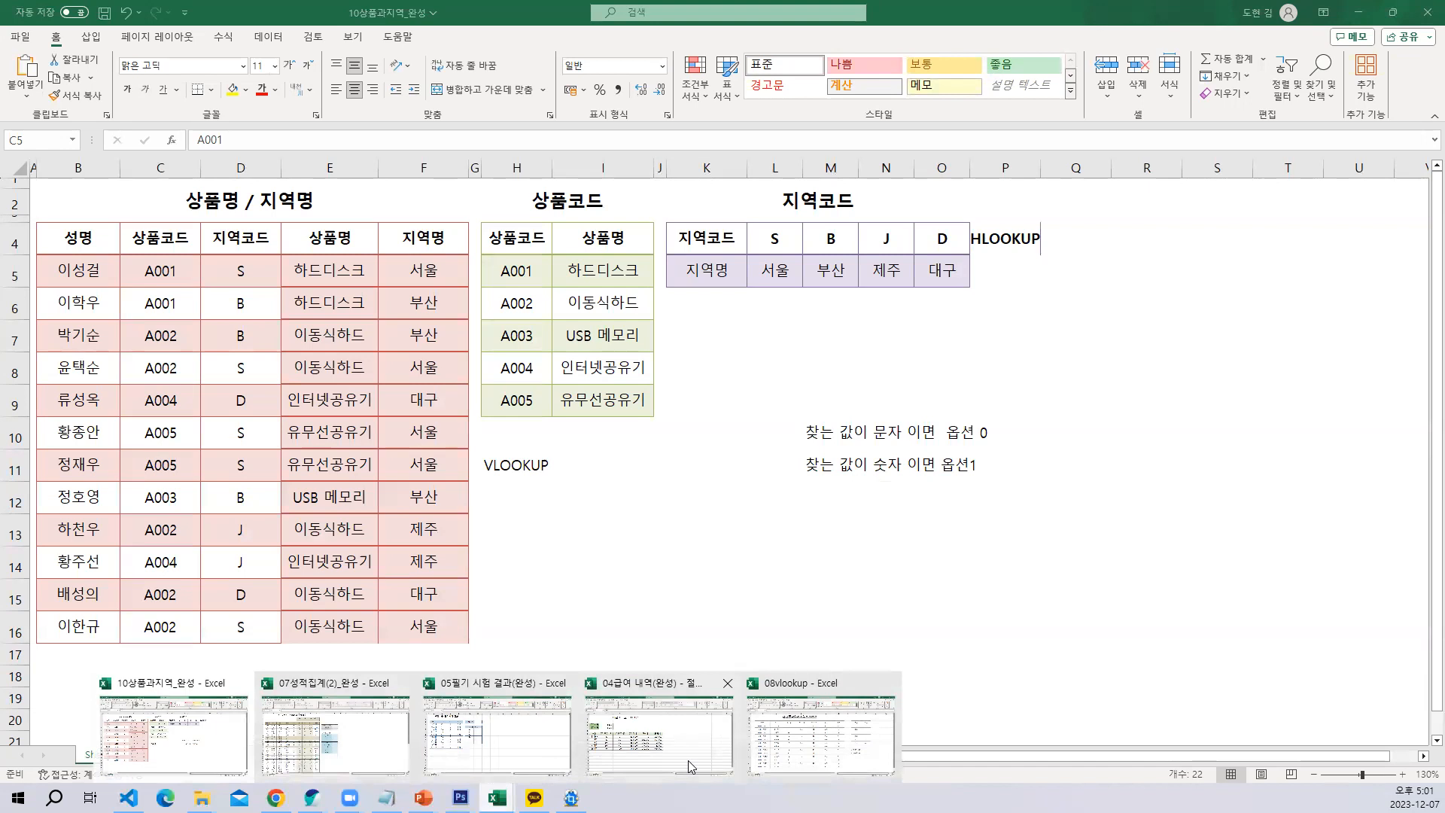
{"action": "left_click", "coordinate": [807, 739]}
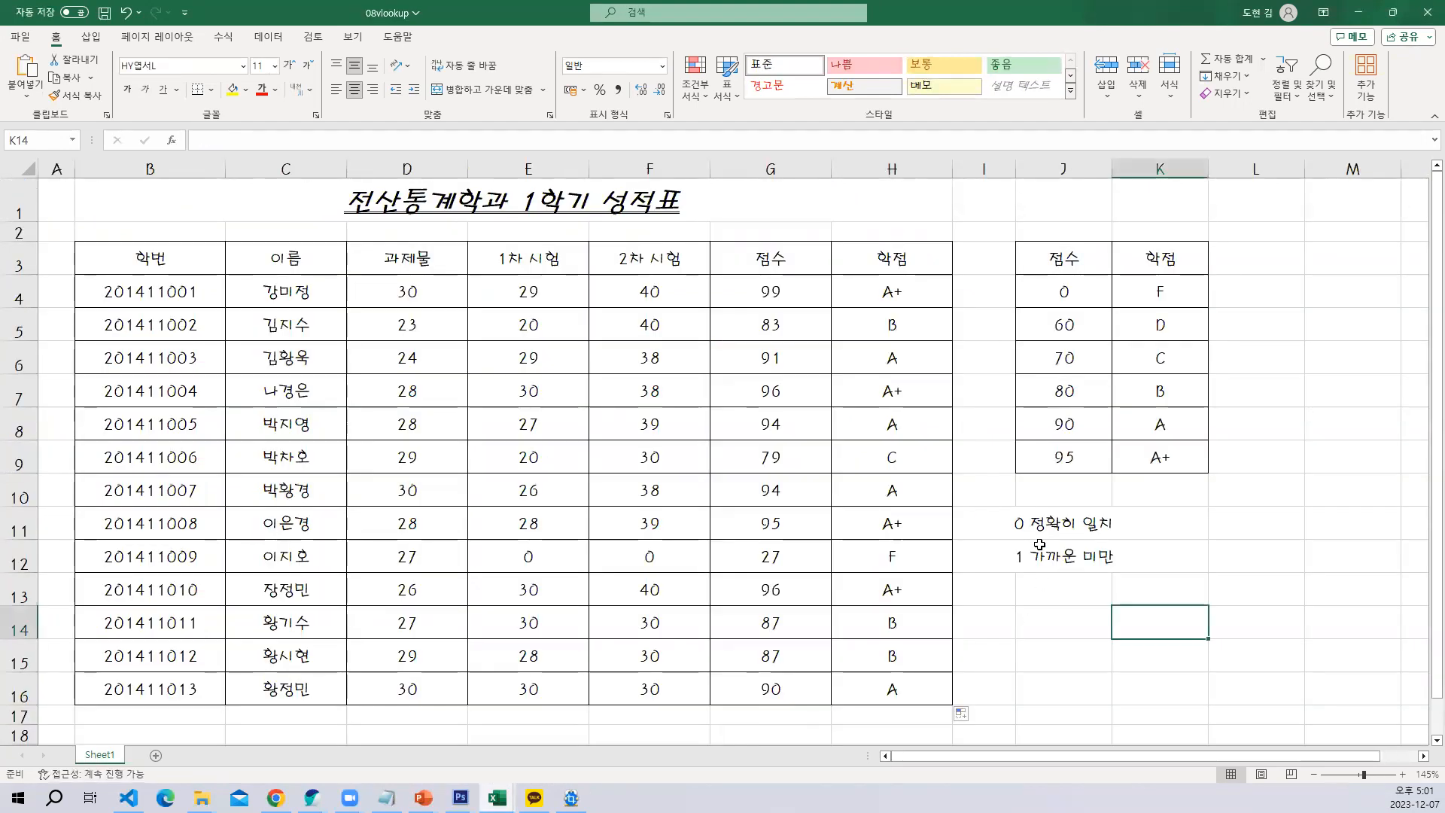
{"action": "left_click", "coordinate": [893, 292]}
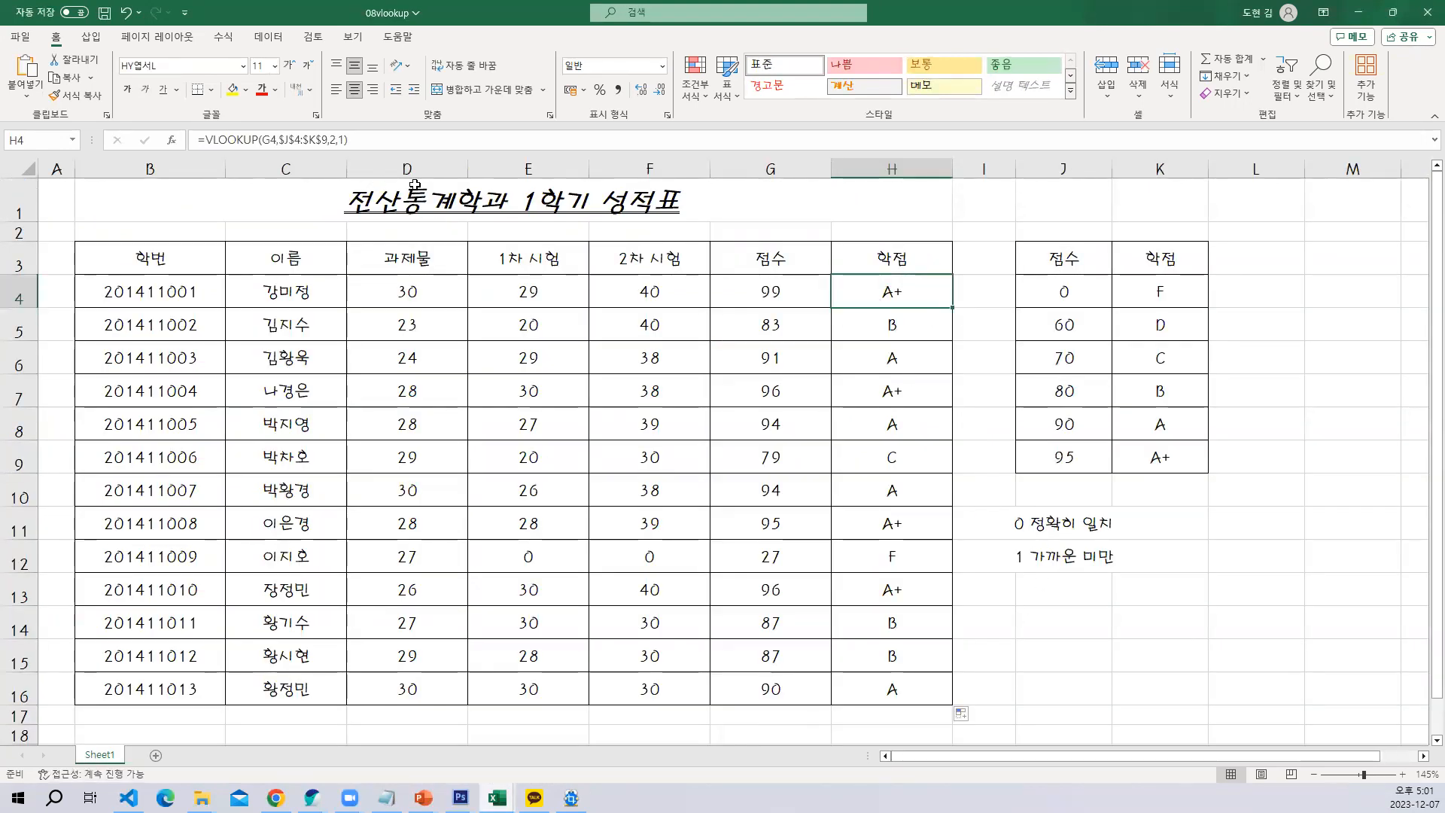